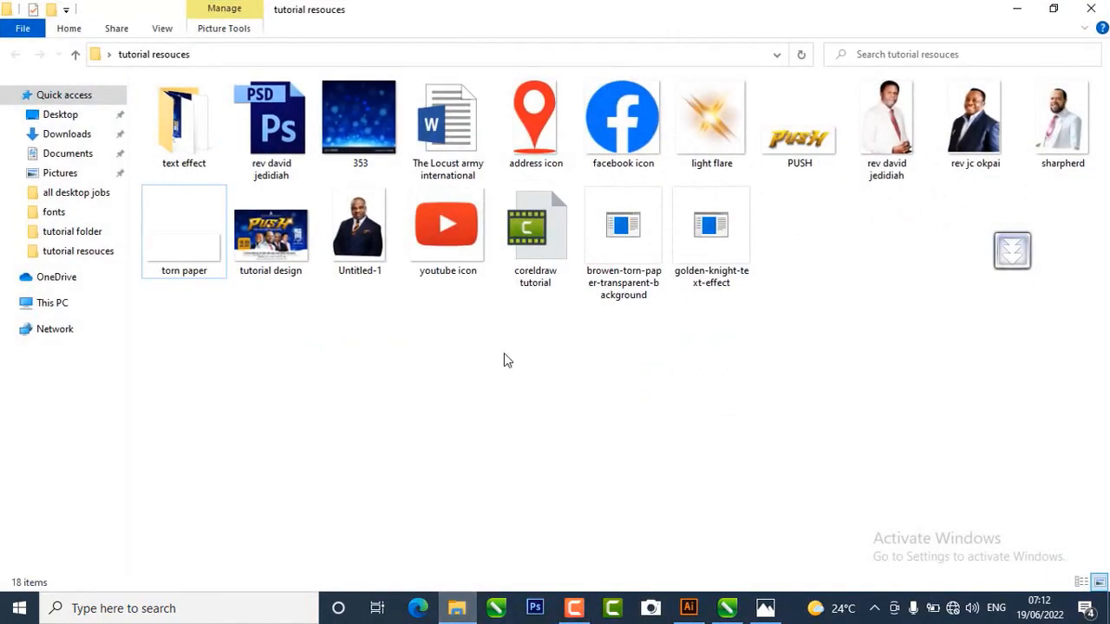
- View the finished "tutorial design" flyer image from the resources folder, resizing its window before putting it away
left_click(286, 247)
double_click(286, 247)
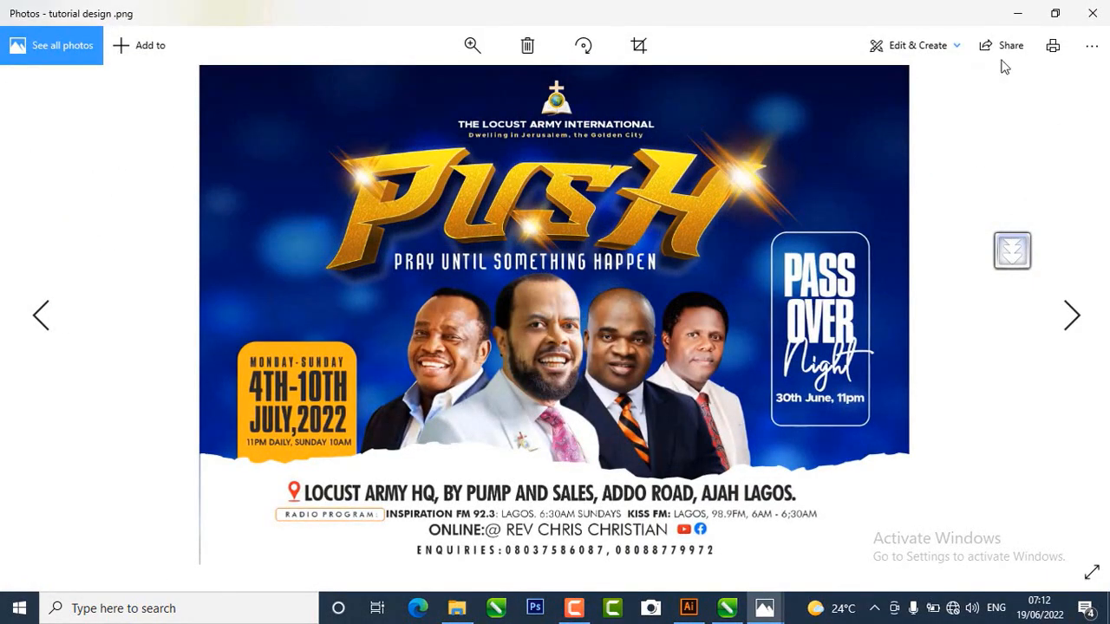
left_click(1055, 13)
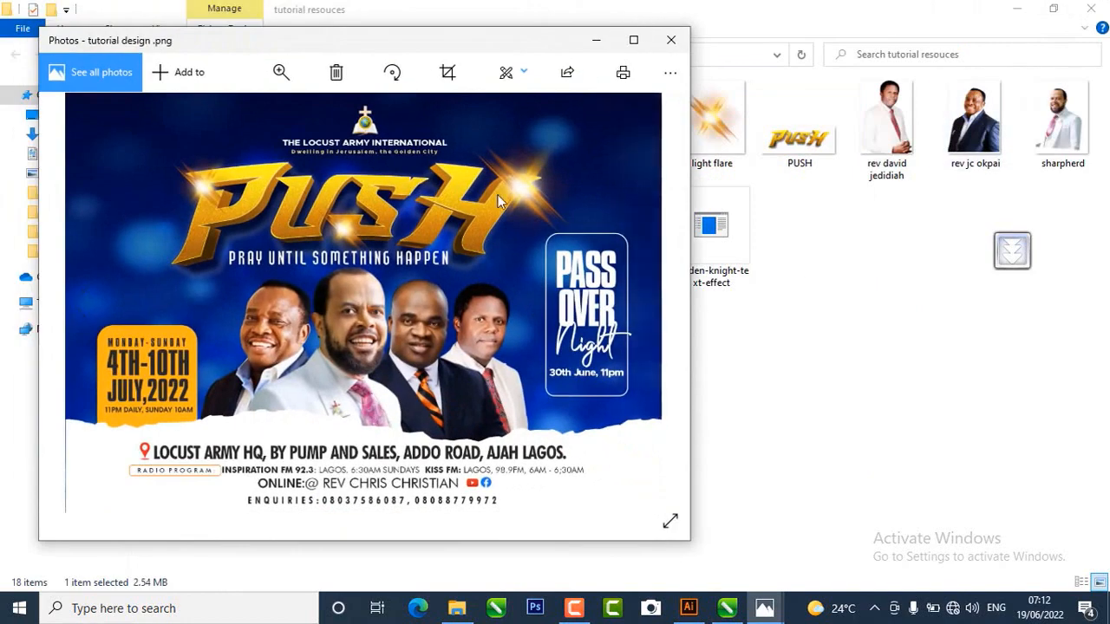
left_click_drag(540, 42, 686, 41)
left_click(769, 38)
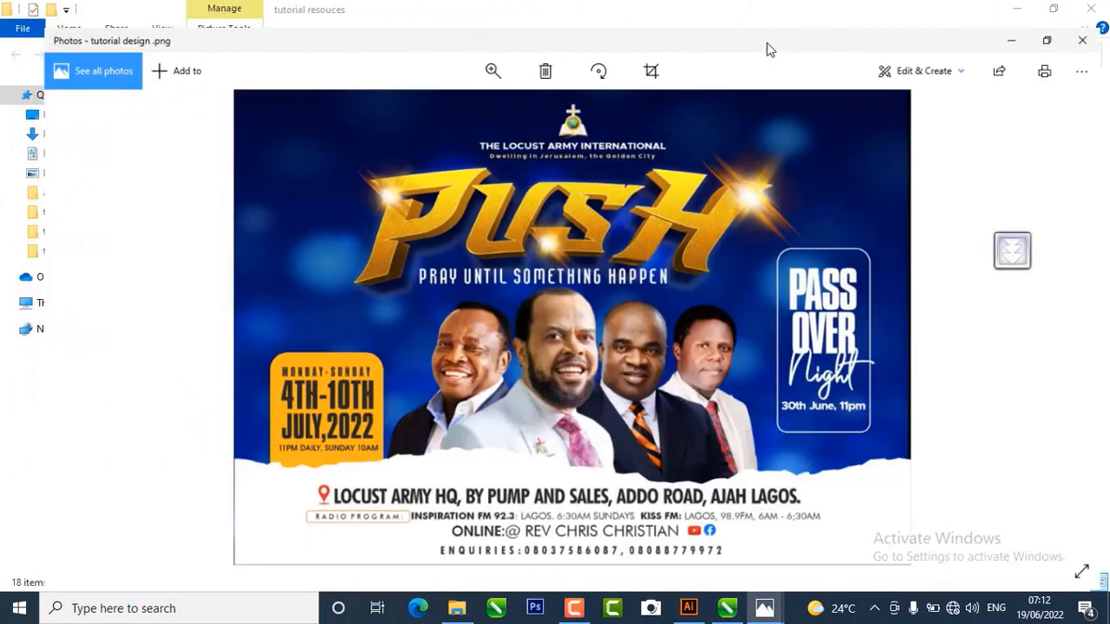
left_click(1014, 16)
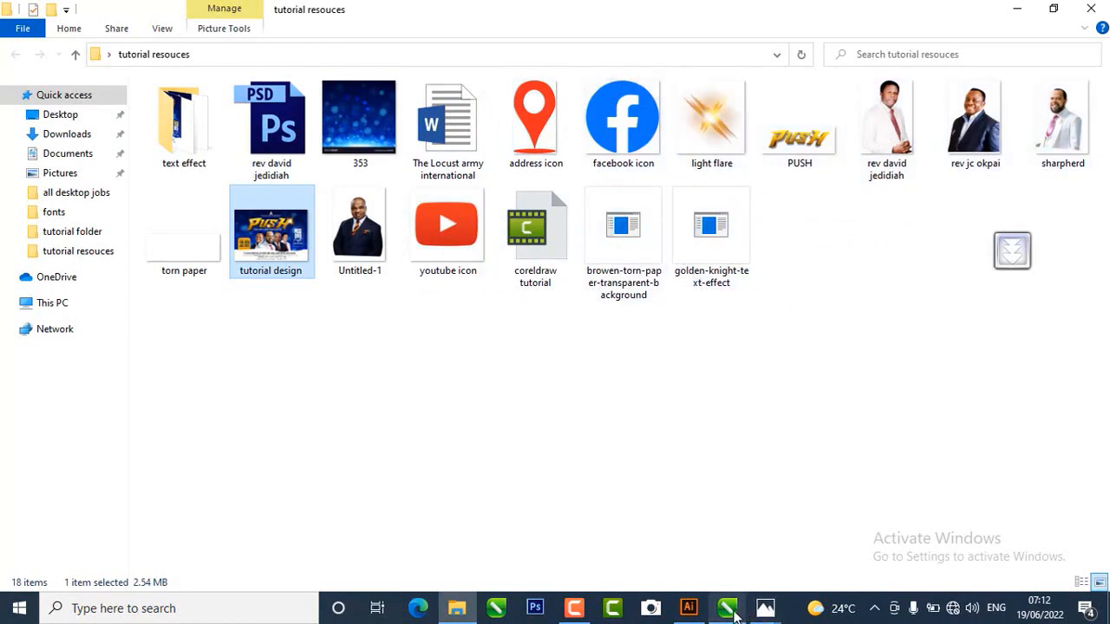
- Switch to CorelDRAW and create a new A5 landscape document named "tutorial flyer design" at 300 dpi
mouse_move(732, 614)
left_click(733, 559)
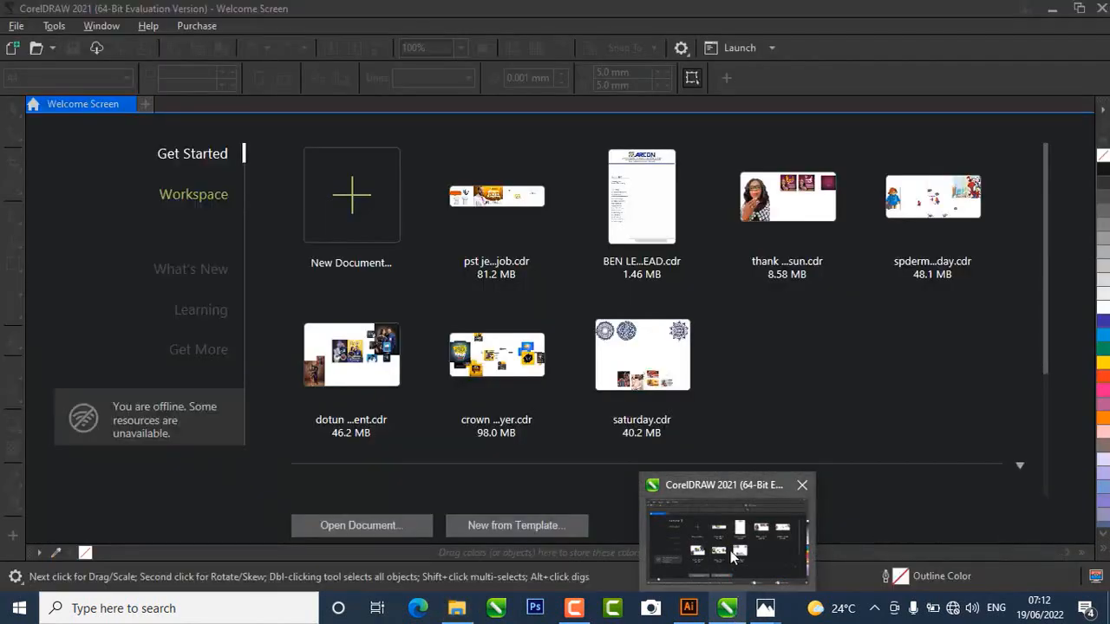
left_click(18, 26)
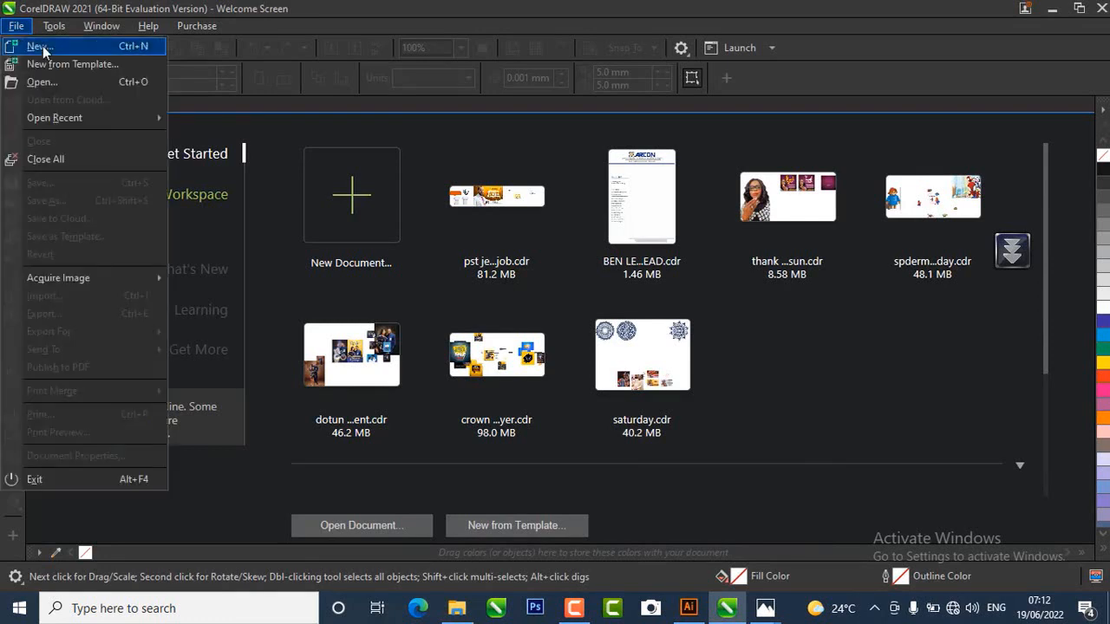
left_click(42, 46)
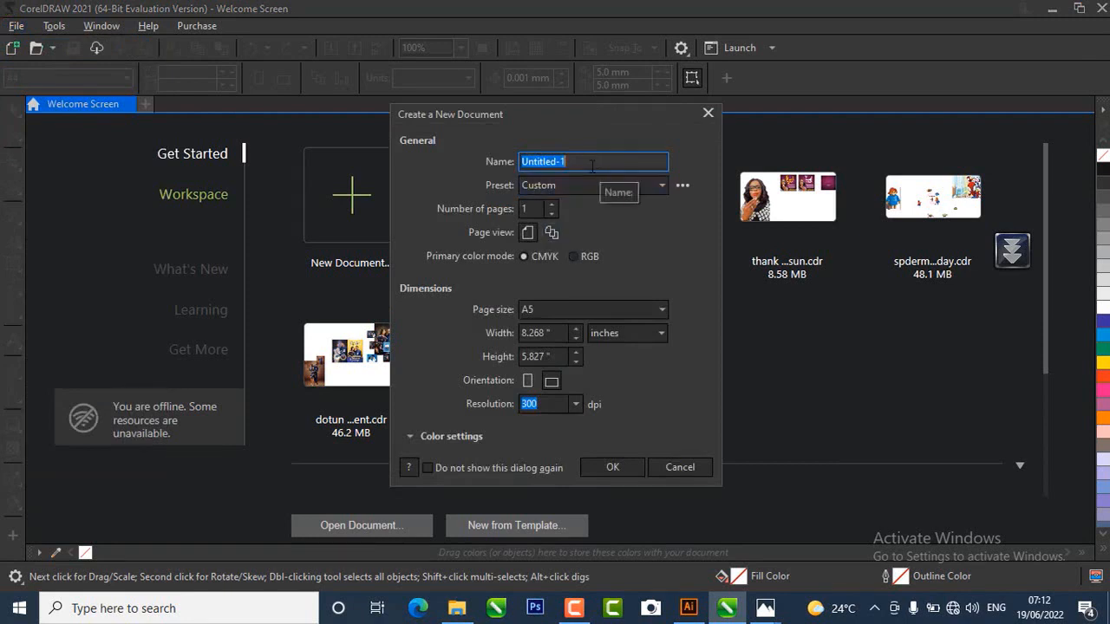
key("BackSpace")
type("tutorial flyer desig")
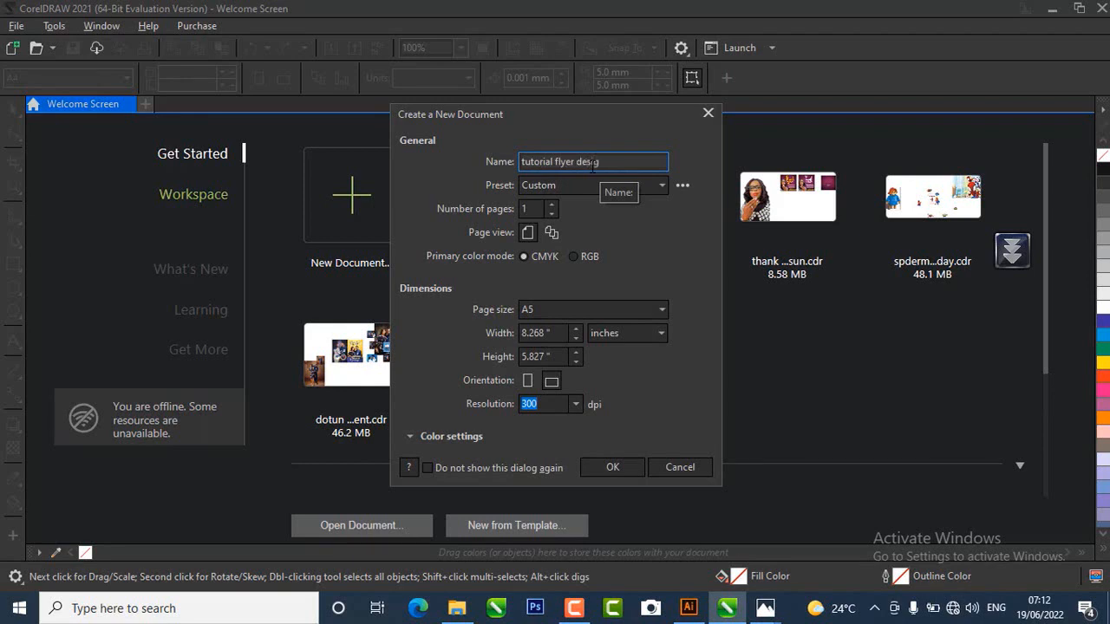
type("n")
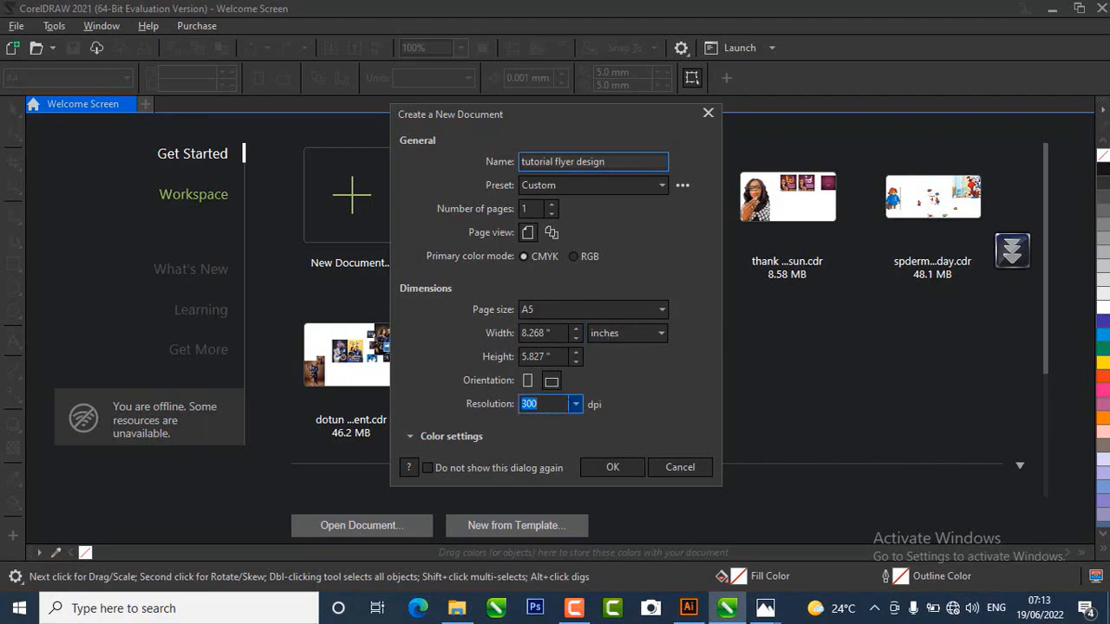
left_click(612, 467)
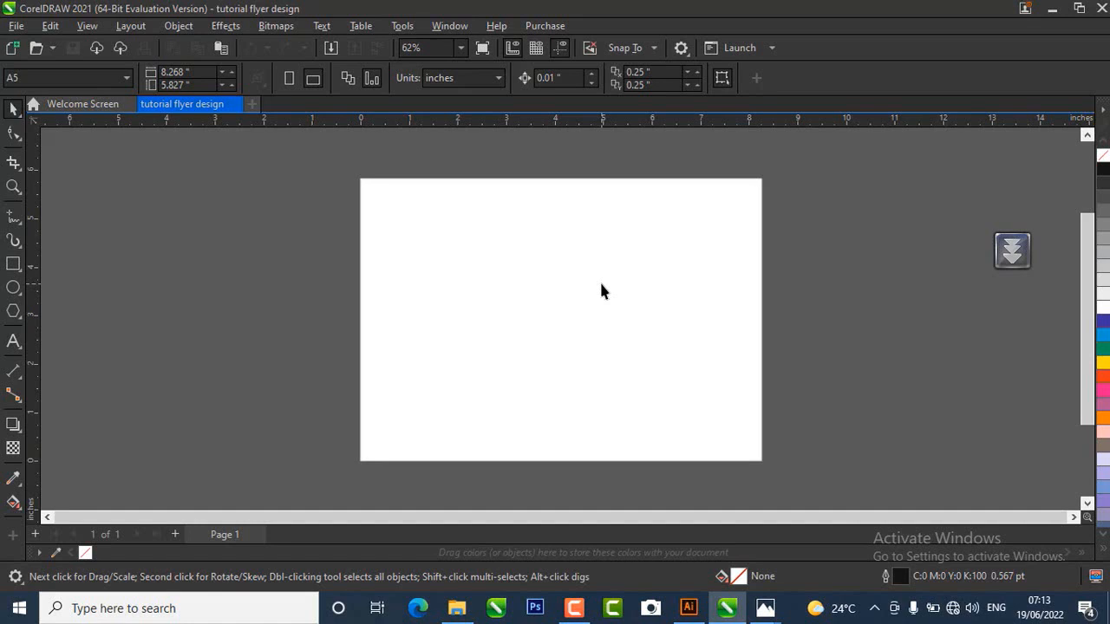
- Copy image 353 from the tutorial resources folder in File Explorer and paste it into the CorelDRAW flyer document
left_click(455, 608)
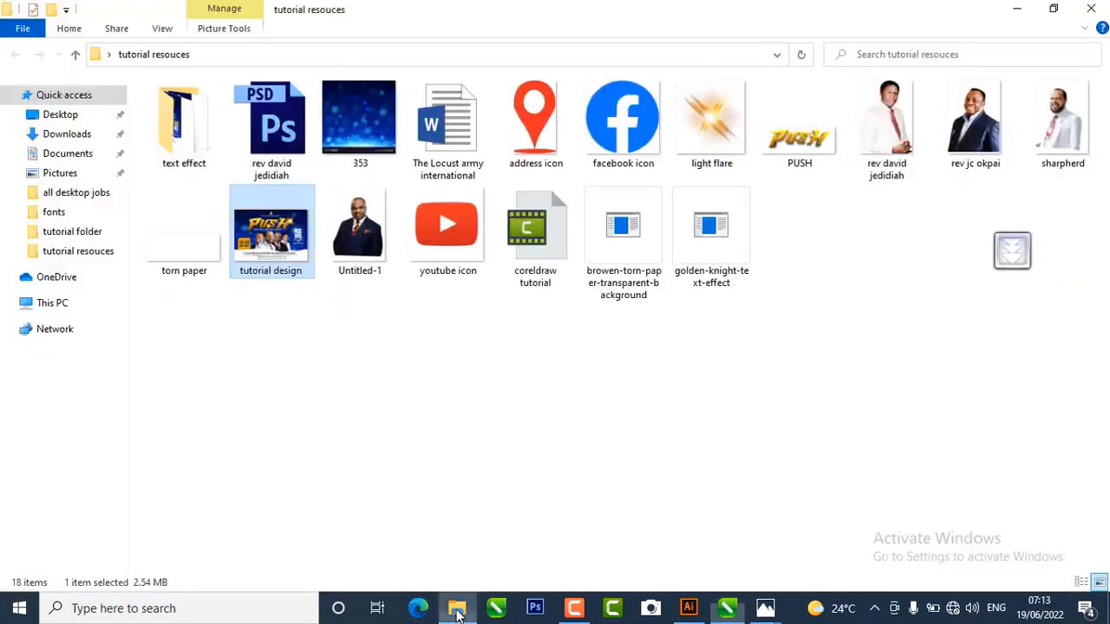
left_click(353, 119)
right_click(353, 119)
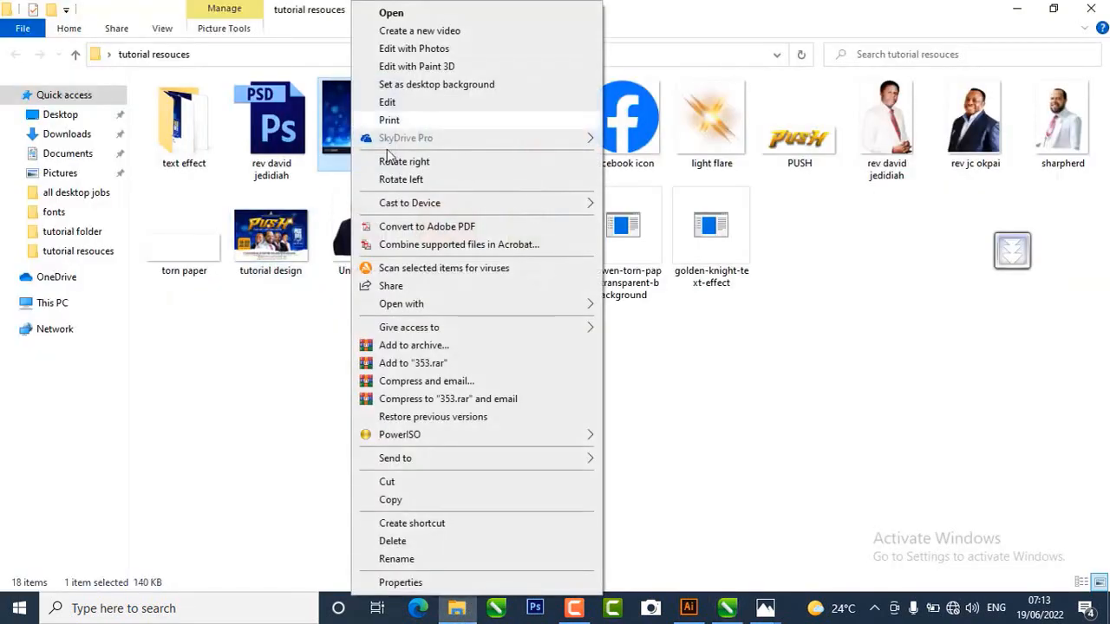
left_click(409, 501)
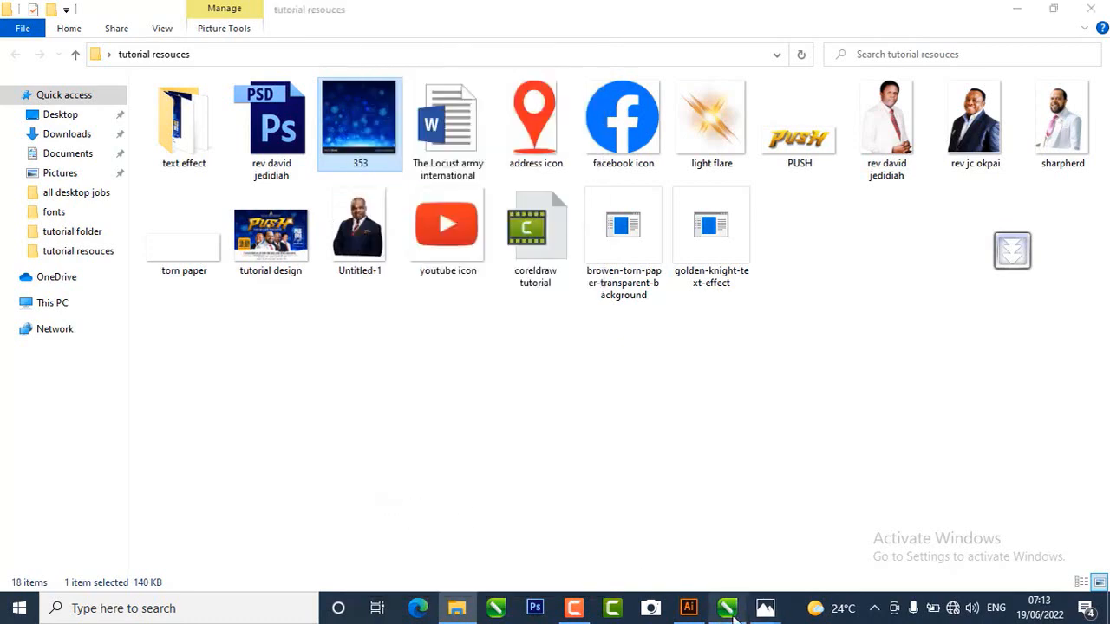
left_click(731, 612)
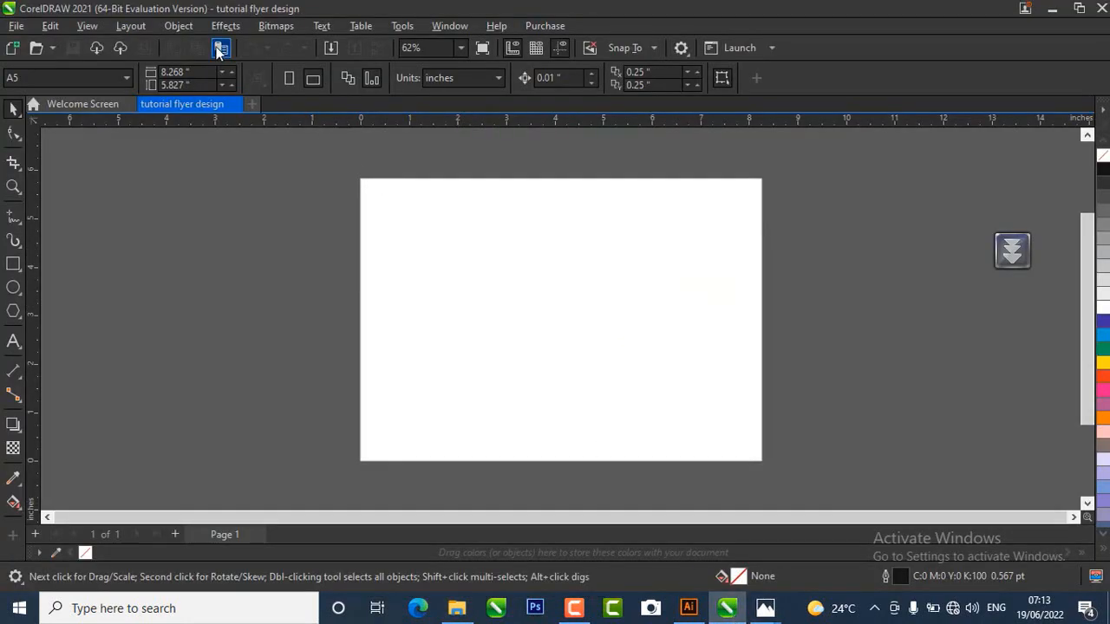
key("ctrl+v")
- Scale the blue background image down to about 5.75 in high and stretch it to about 8.3 in wide across the page
scroll(537, 335, "down", 2)
scroll(543, 333, "down", 1)
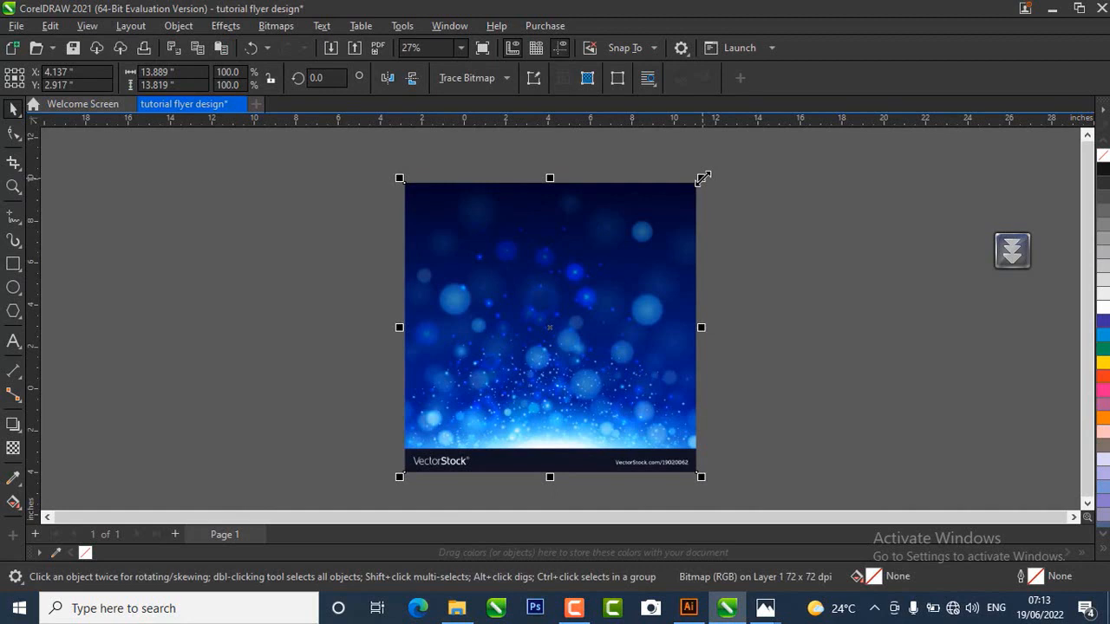
left_click_drag(703, 179, 619, 232)
scroll(621, 275, "up", 1)
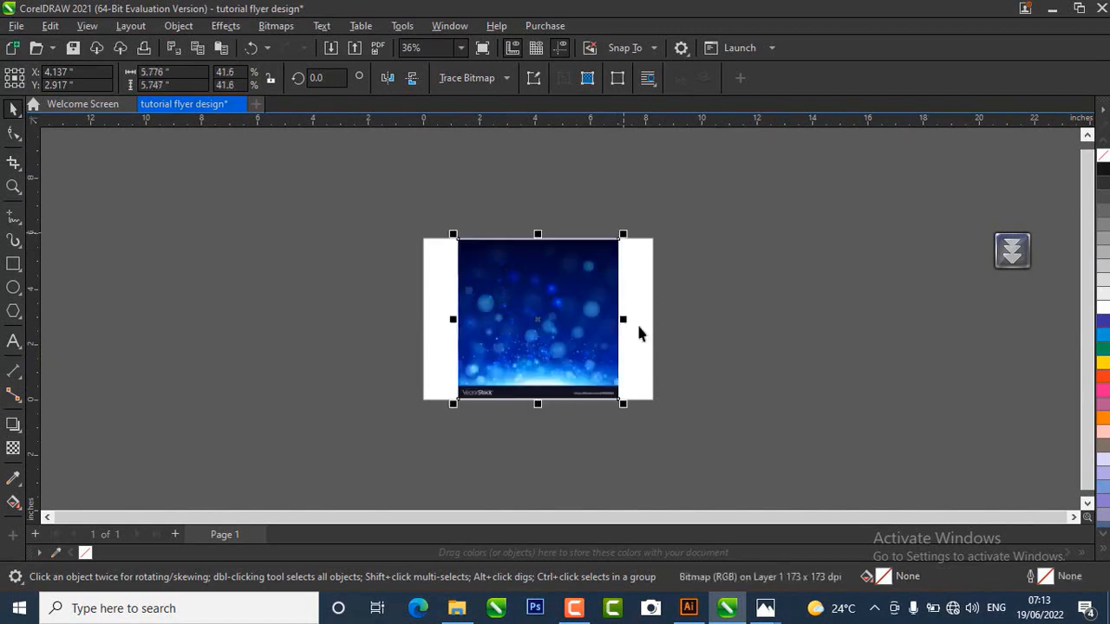
left_click_drag(631, 321, 661, 346)
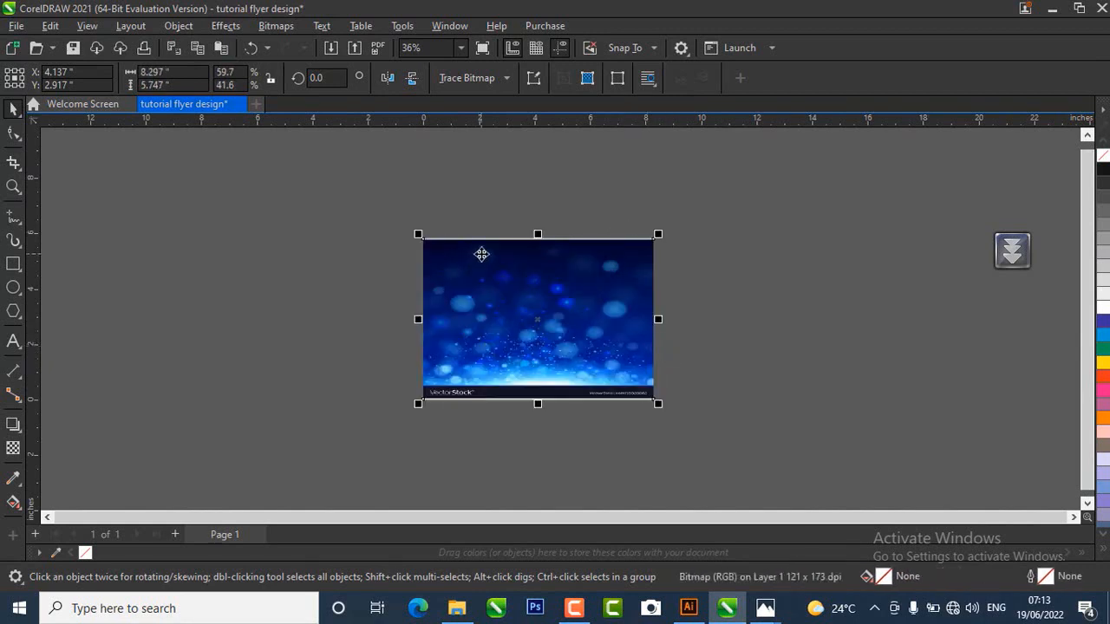
- Extend the background image's upper edge to the top of the page, making it about 5.82 in high, and deselect it
scroll(544, 238, "up", 3)
scroll(563, 239, "up", 1)
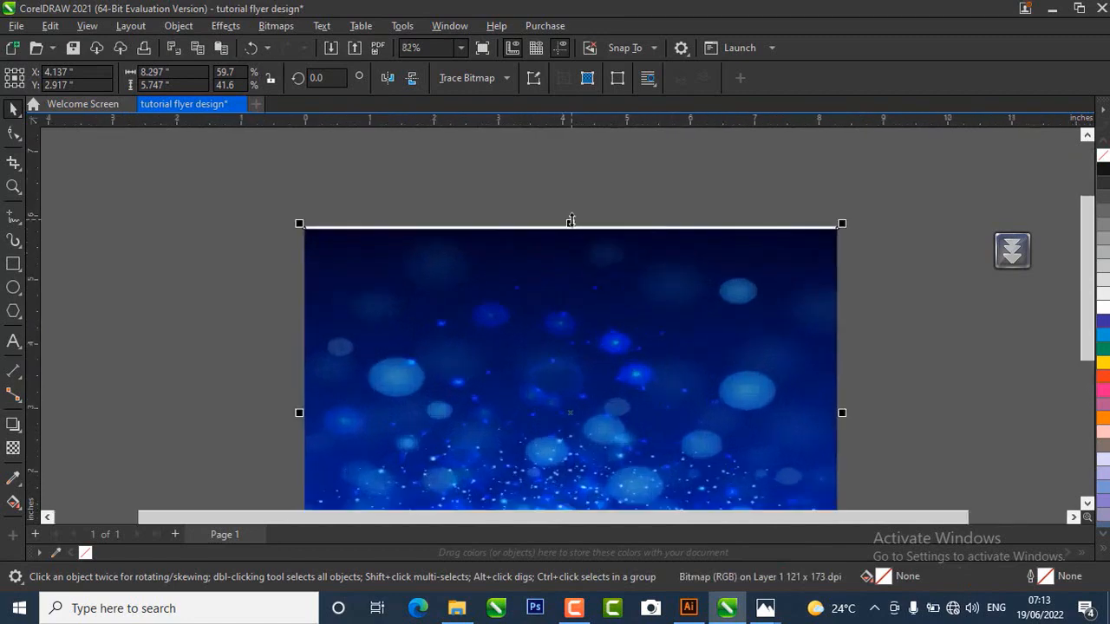
left_click_drag(577, 225, 583, 215)
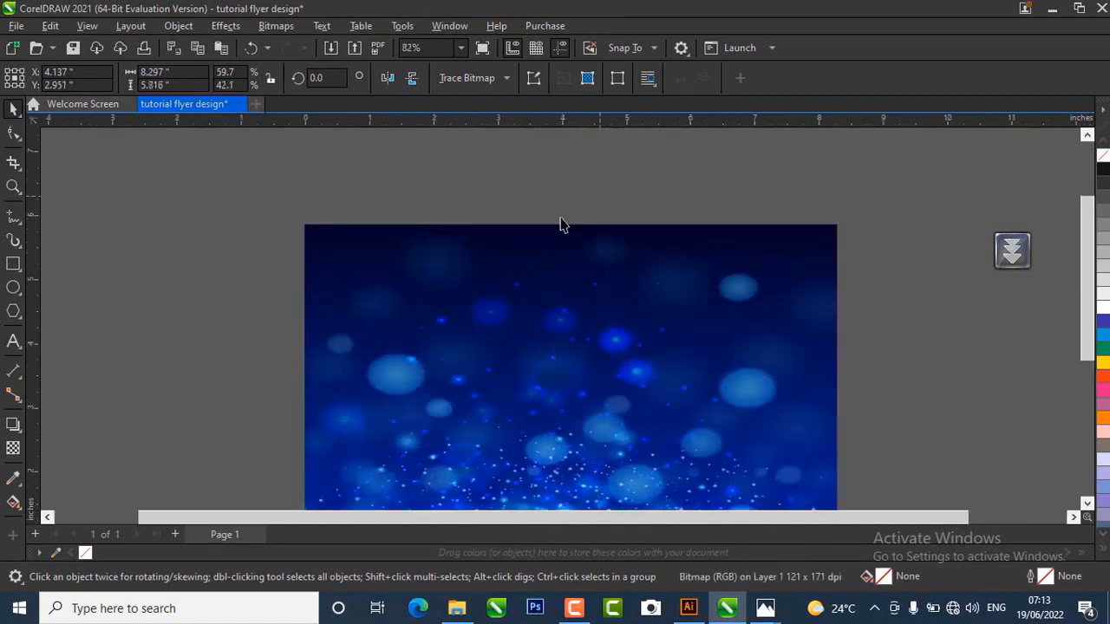
left_click(559, 215)
scroll(439, 251, "down", 5)
scroll(513, 367, "up", 3)
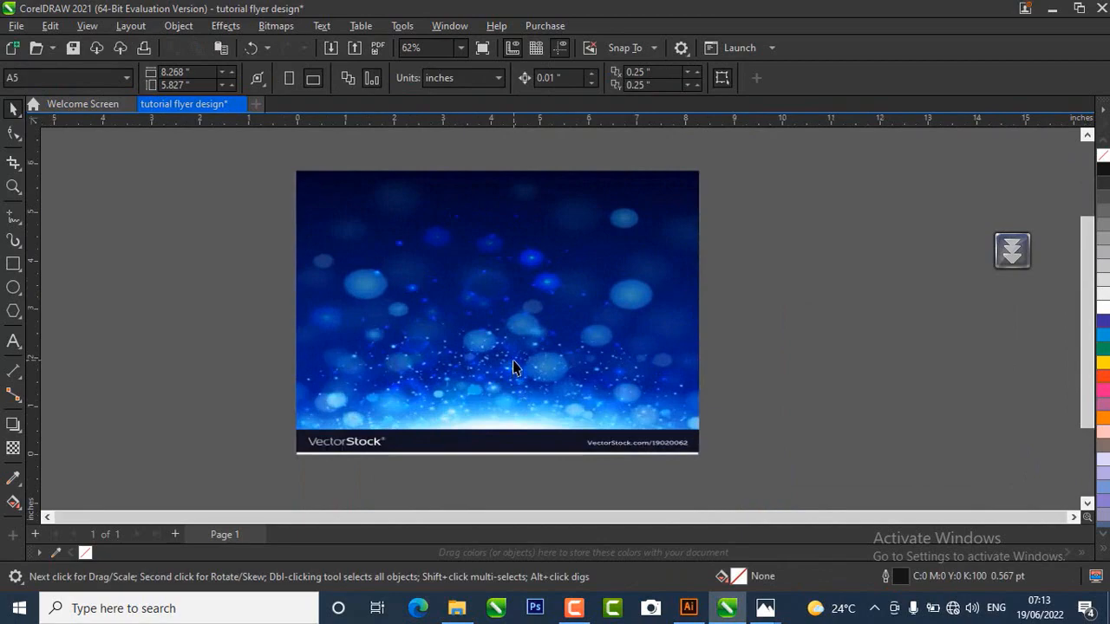
- Bring the torn paper image from the File Explorer resources folder into the flyer, over the lower part of the background
left_click(456, 606)
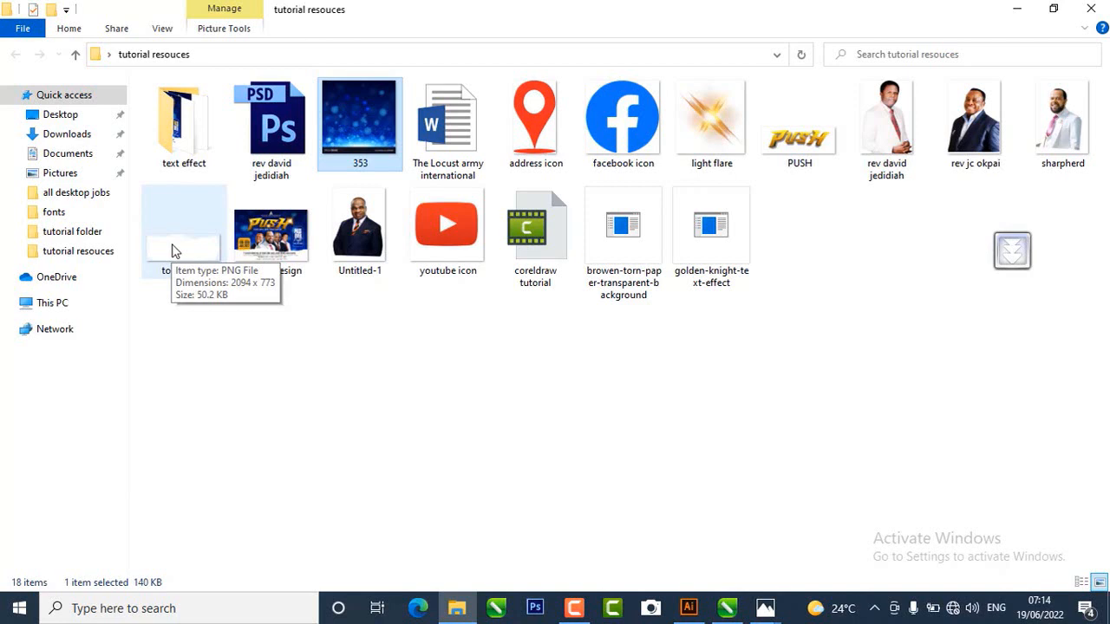
left_click_drag(171, 250, 481, 411)
scroll(482, 411, "up", 2)
scroll(468, 411, "down", 2)
scroll(488, 394, "up", 1)
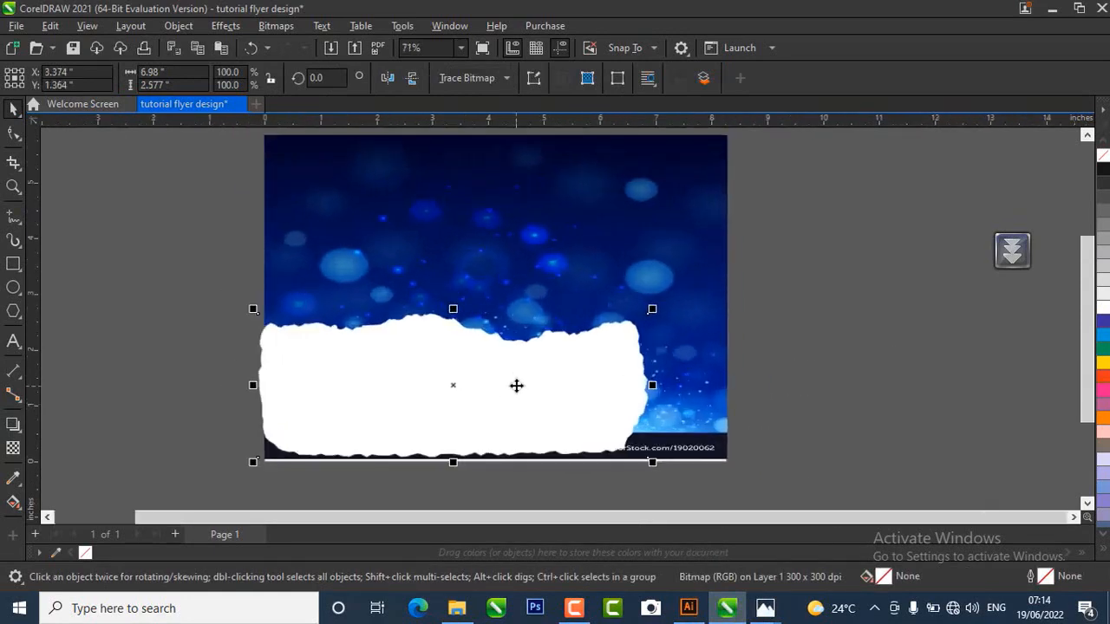
- Enlarge the torn paper image to about 9.22 × 3.40 in and position it so it spans the page's lower part
left_click_drag(654, 304, 768, 271)
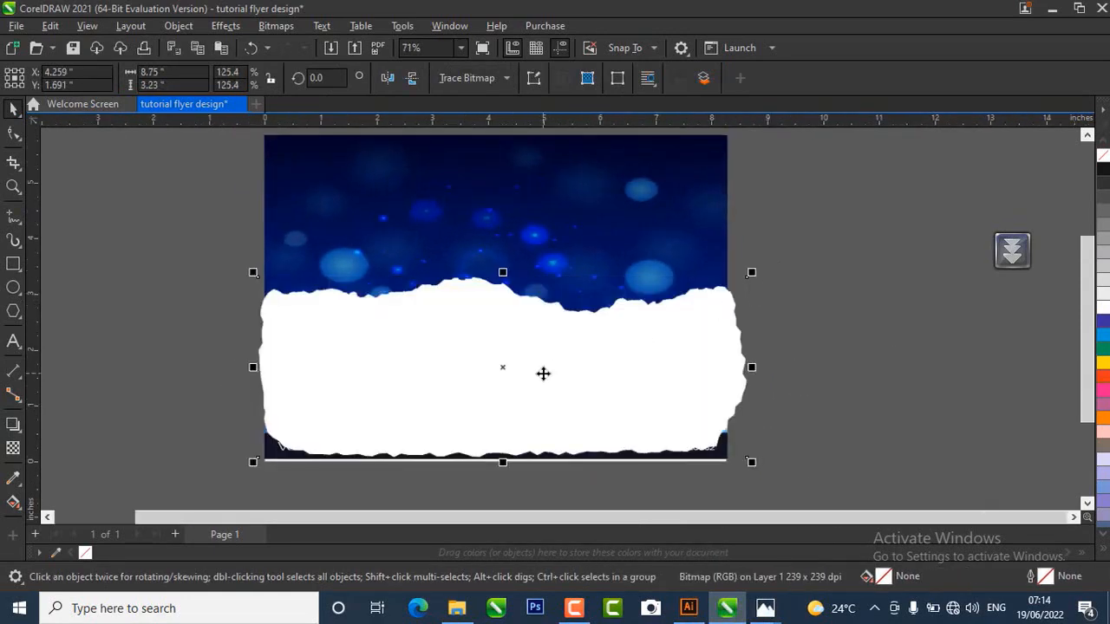
left_click_drag(542, 372, 531, 399)
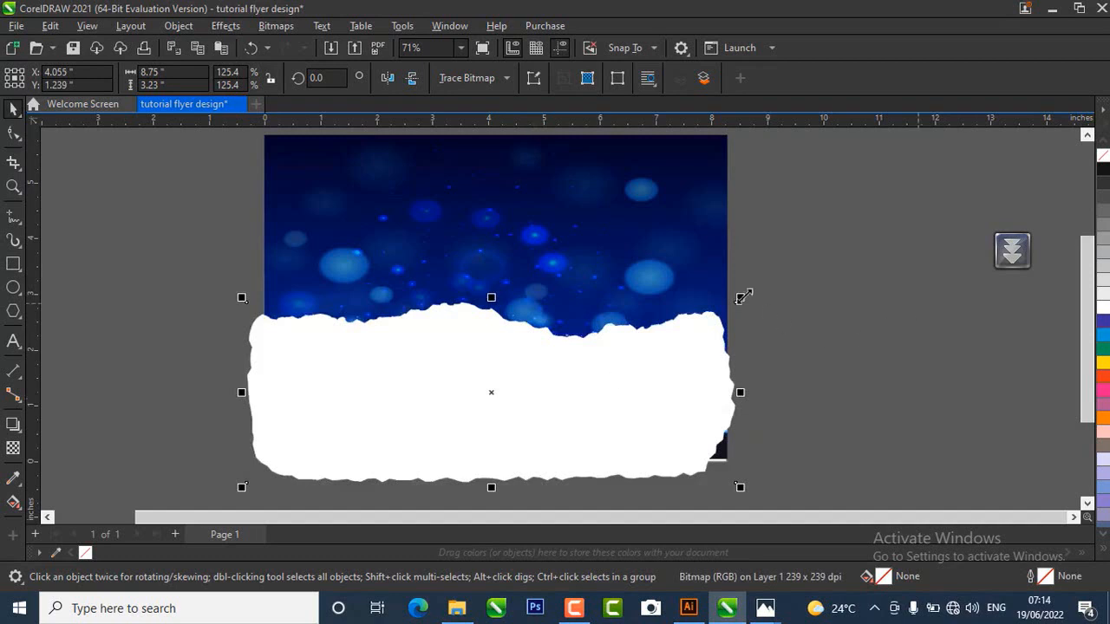
left_click_drag(738, 300, 764, 286)
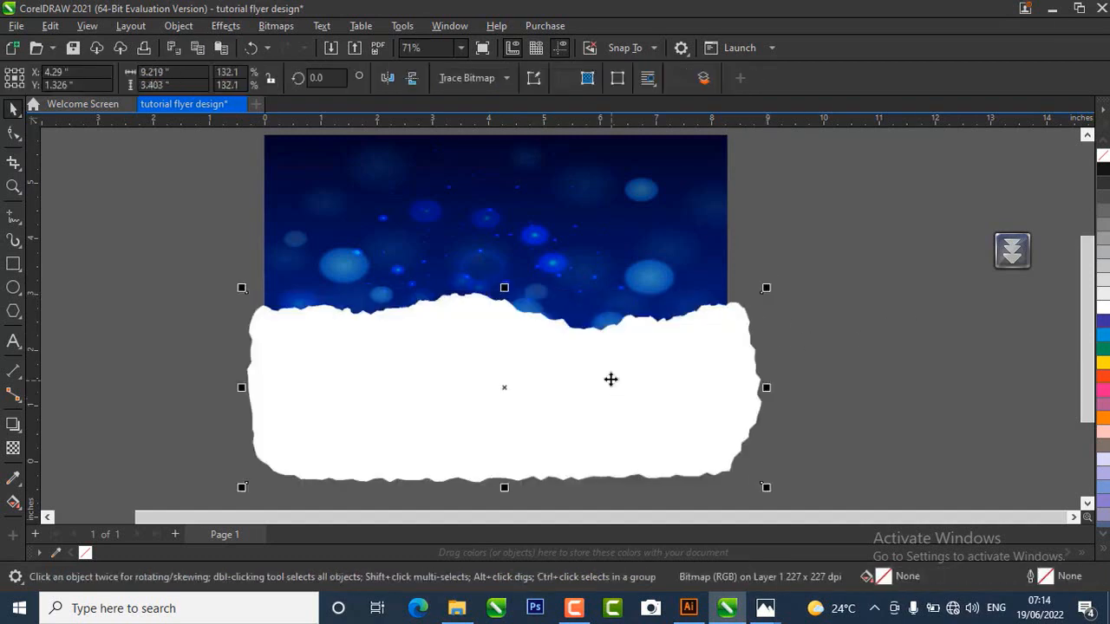
- Convert the torn paper bitmap into a vector curve with Quick Trace
scroll(462, 295, "down", 1)
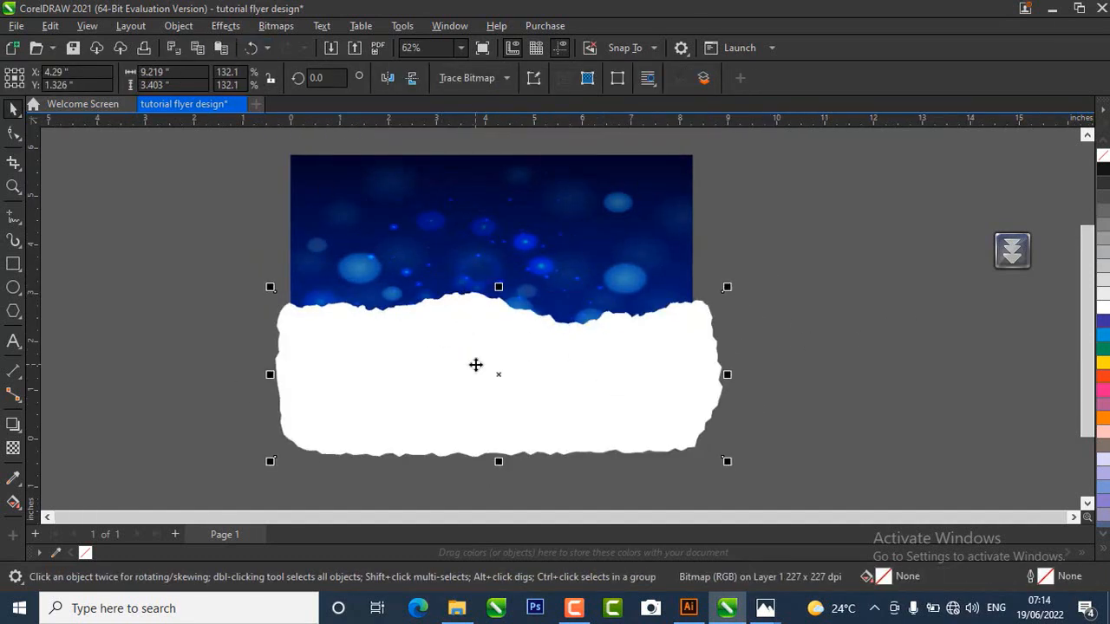
scroll(475, 364, "up", 1)
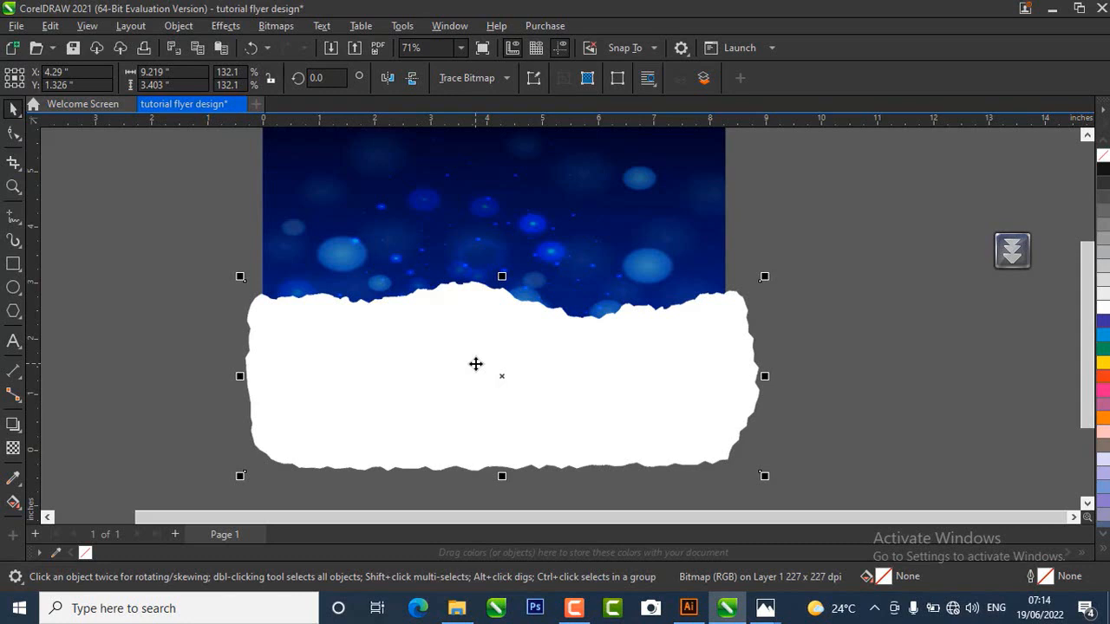
left_click(281, 26)
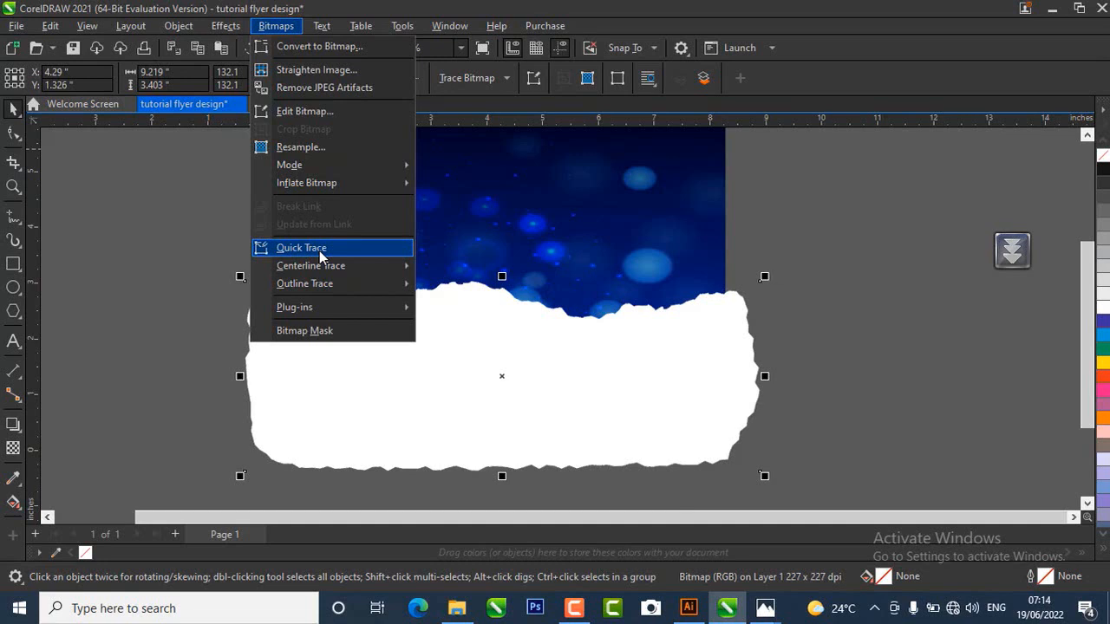
left_click(319, 252)
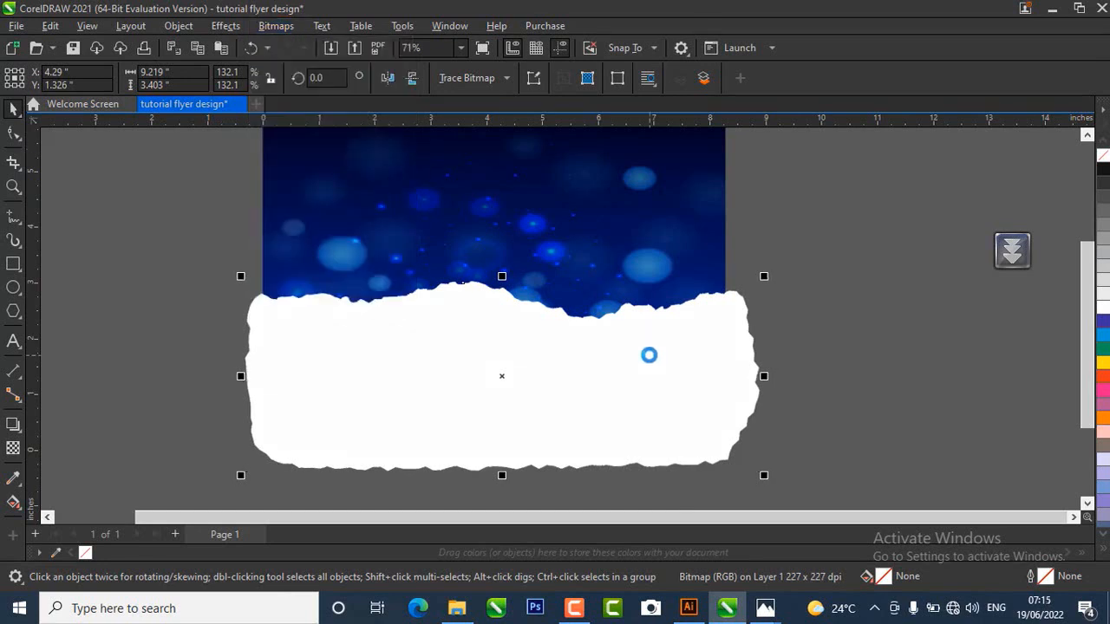
- Move the original torn paper bitmap off the page to its right, keeping the traced curve over the page's lower part
scroll(661, 365, "down", 3)
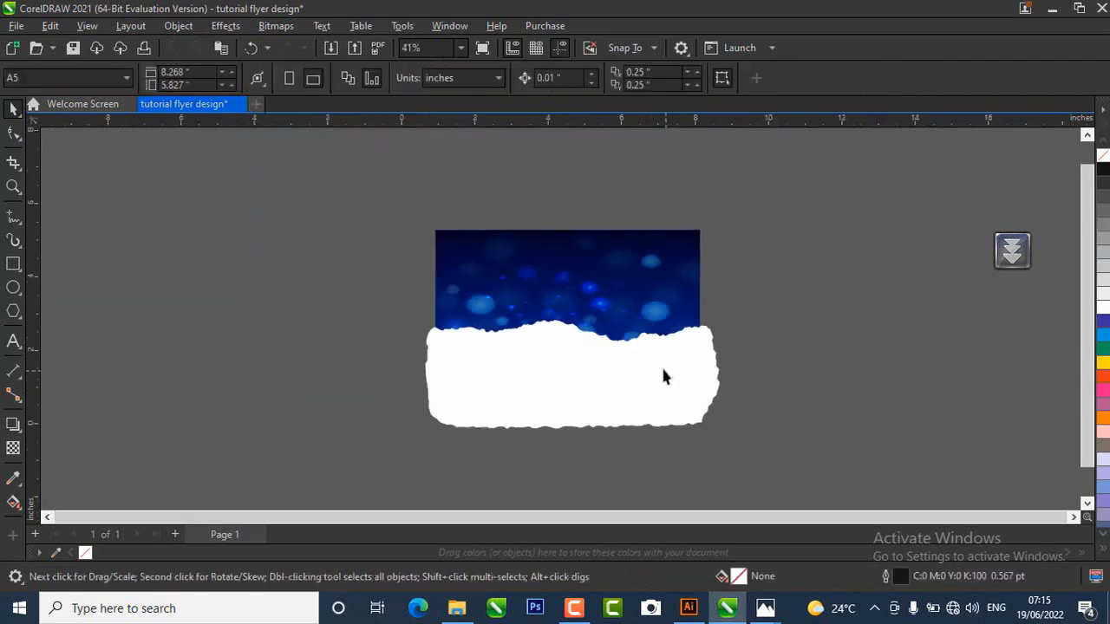
left_click_drag(658, 373, 264, 387)
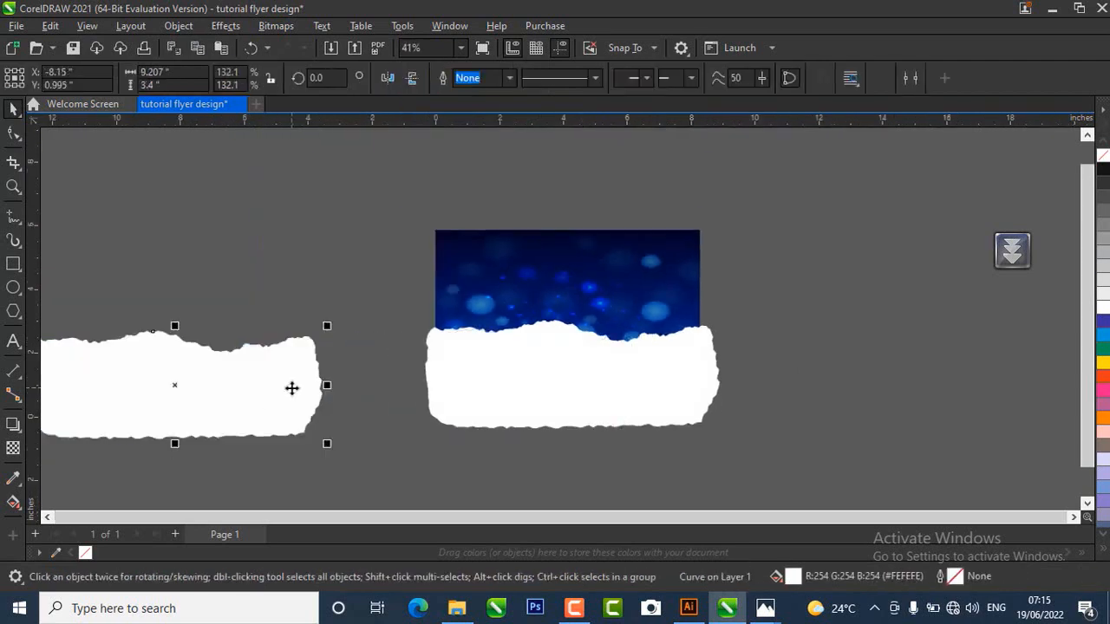
left_click(533, 418)
left_click_drag(613, 368, 915, 397)
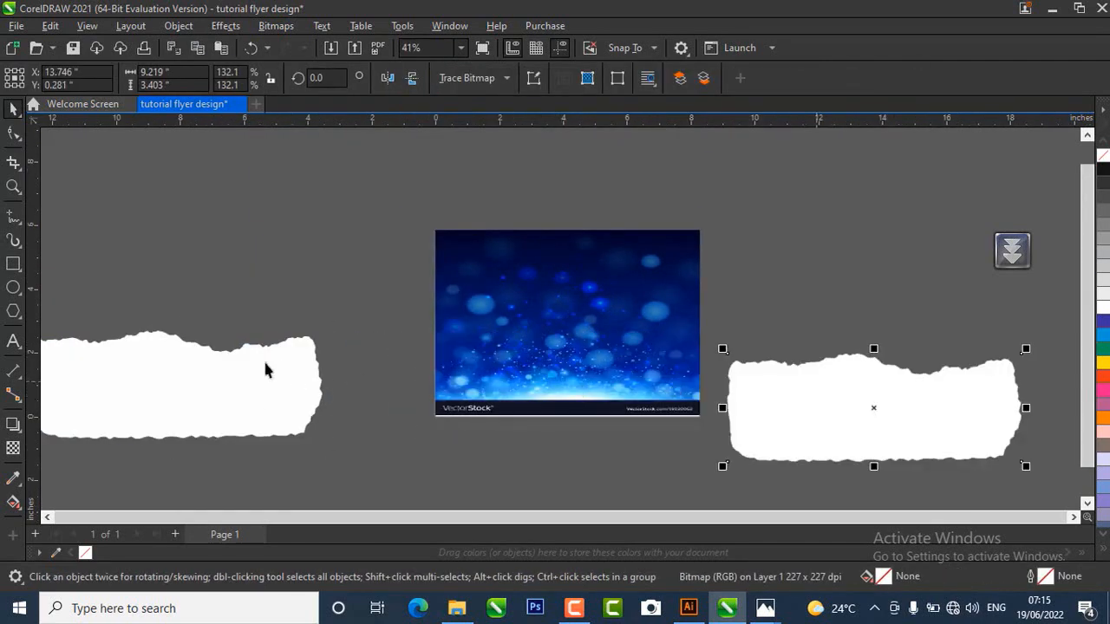
left_click_drag(265, 367, 611, 357)
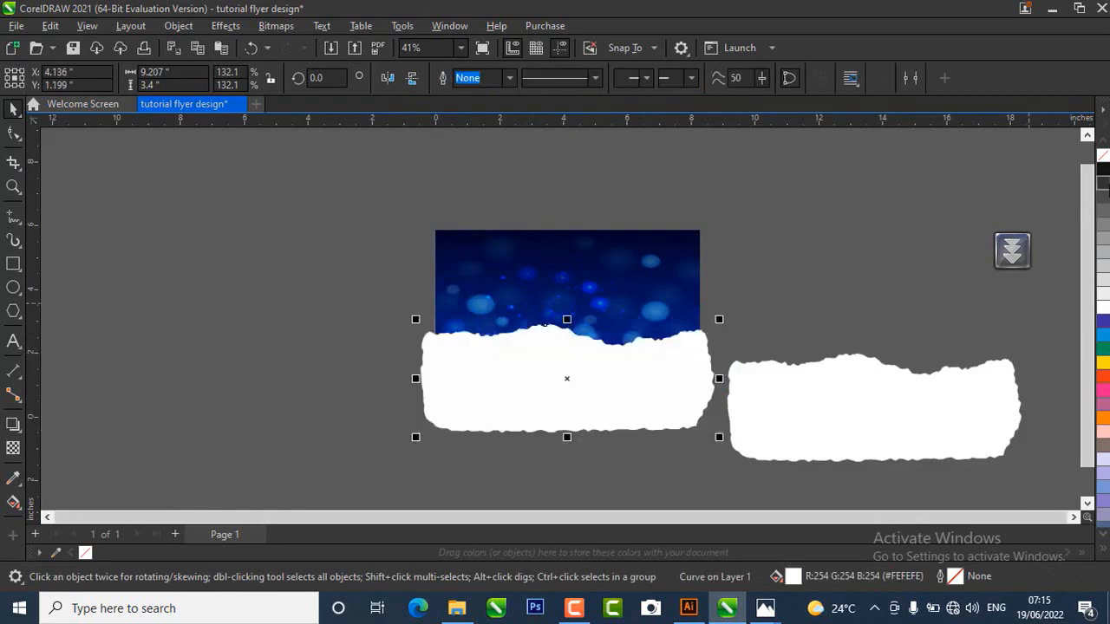
- Test 90% black and red fills on the traced torn paper curve and settle on plain white
left_click(1103, 176)
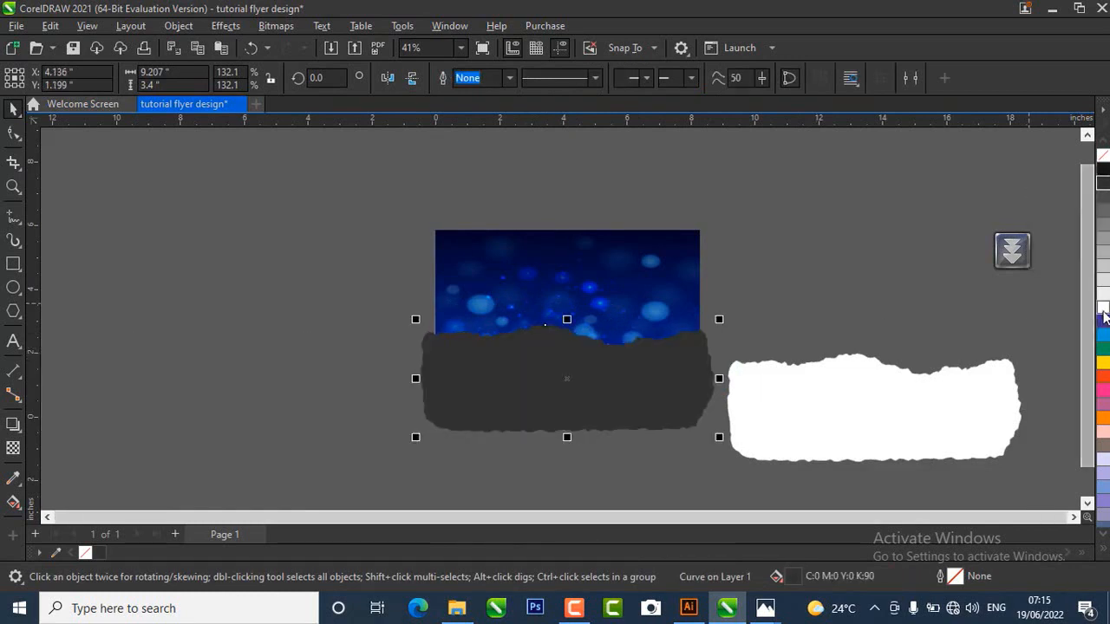
left_click(1103, 313)
left_click(1104, 378)
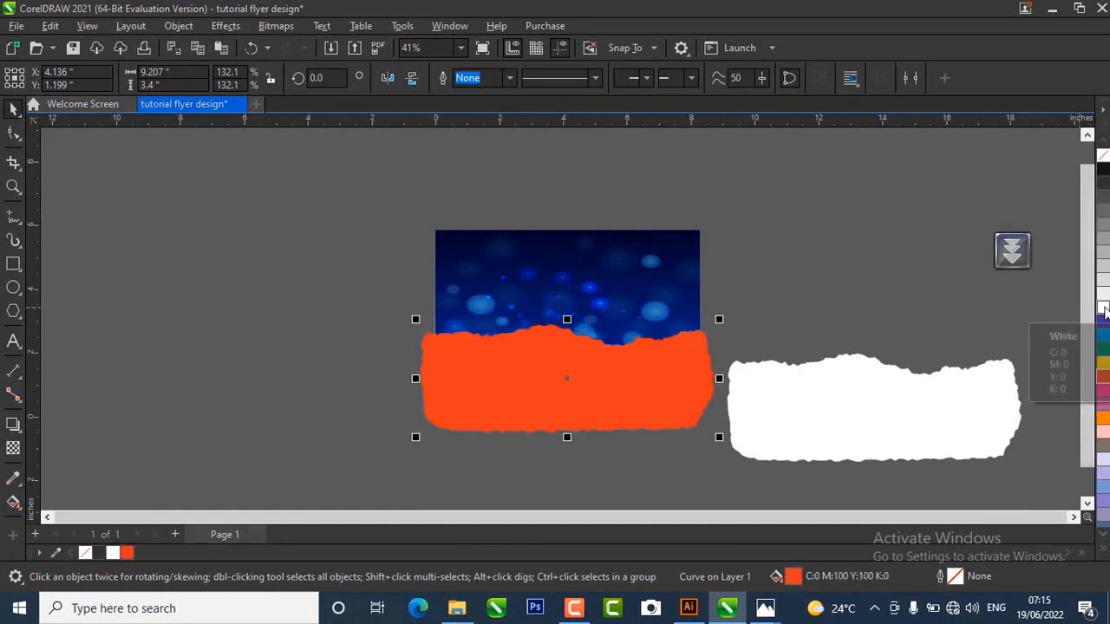
left_click(1102, 308)
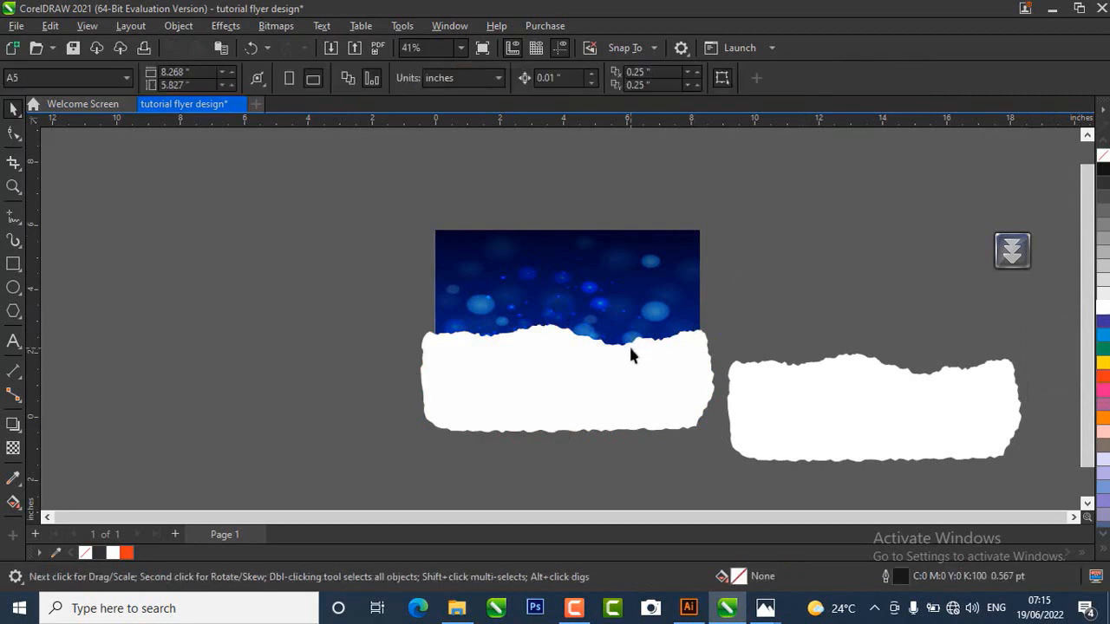
scroll(583, 391, "up", 2)
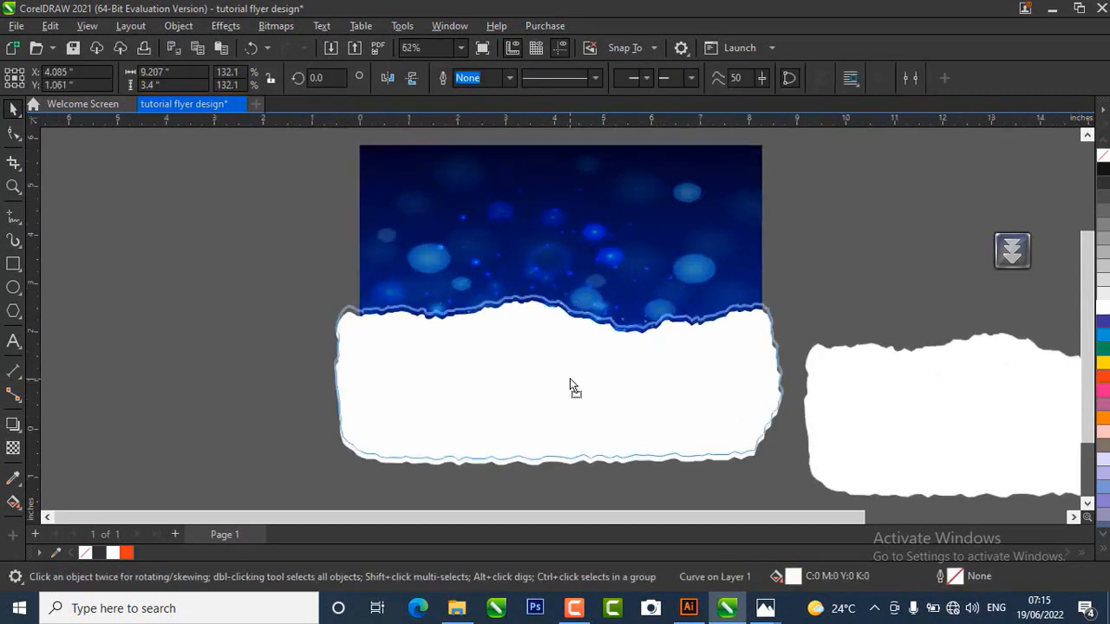
left_click(167, 305)
left_click(458, 372)
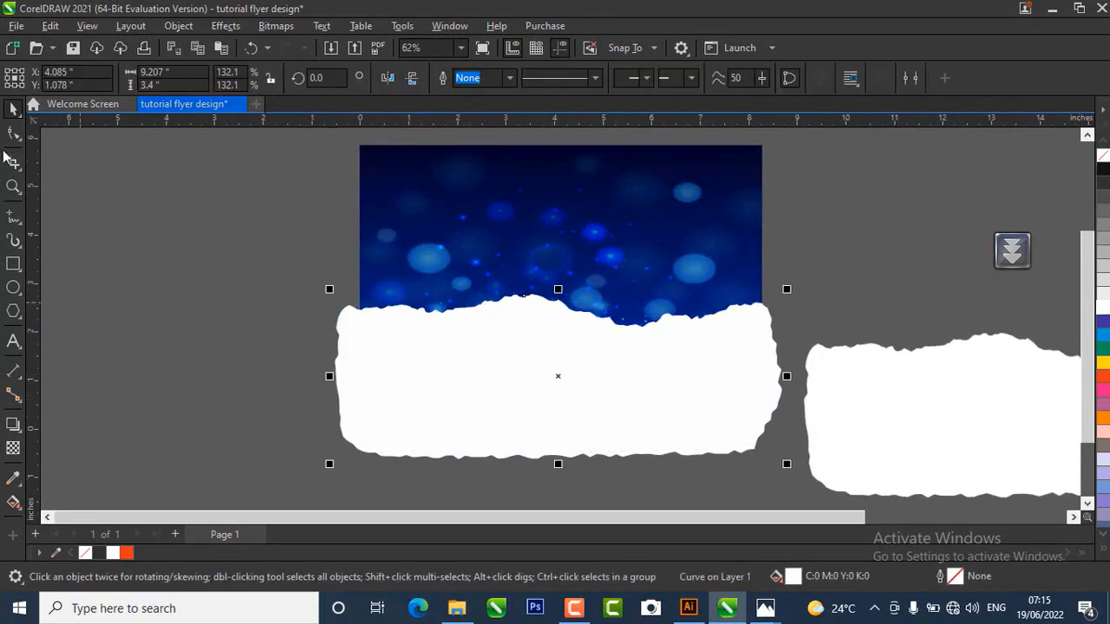
left_click(13, 134)
left_click(201, 348)
left_click(408, 380)
left_click(187, 331)
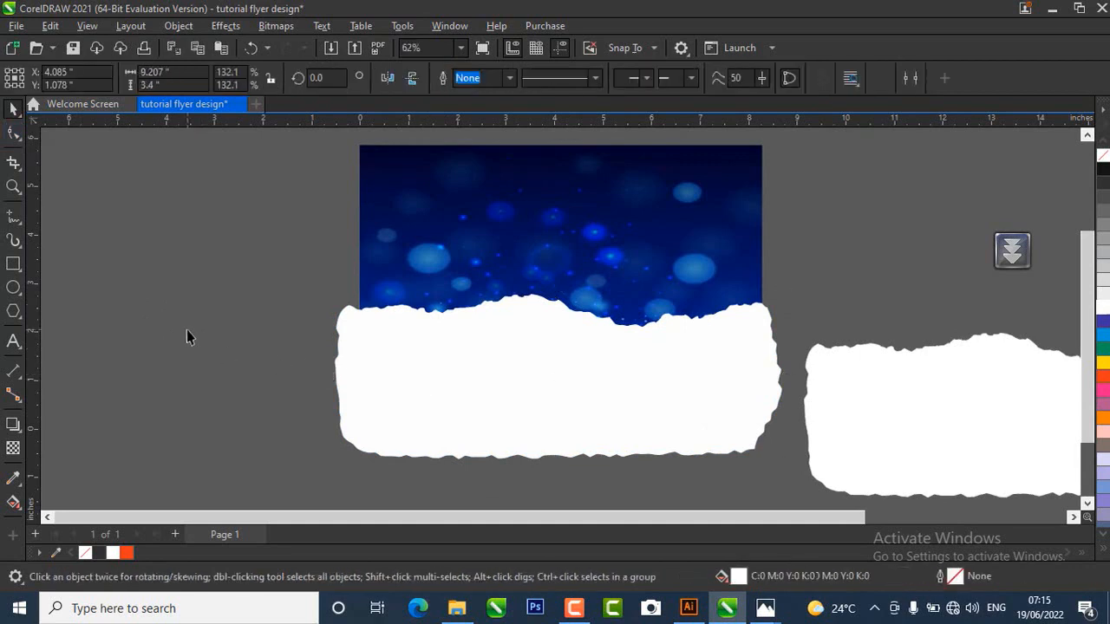
left_click(454, 390)
left_click(9, 112)
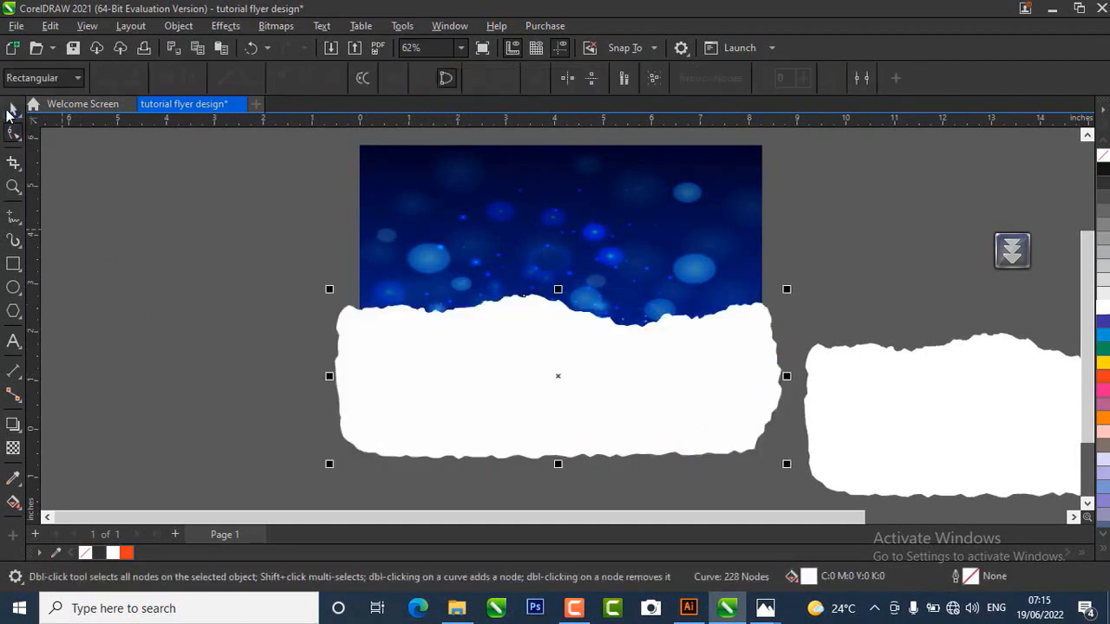
left_click(172, 253)
left_click(380, 387)
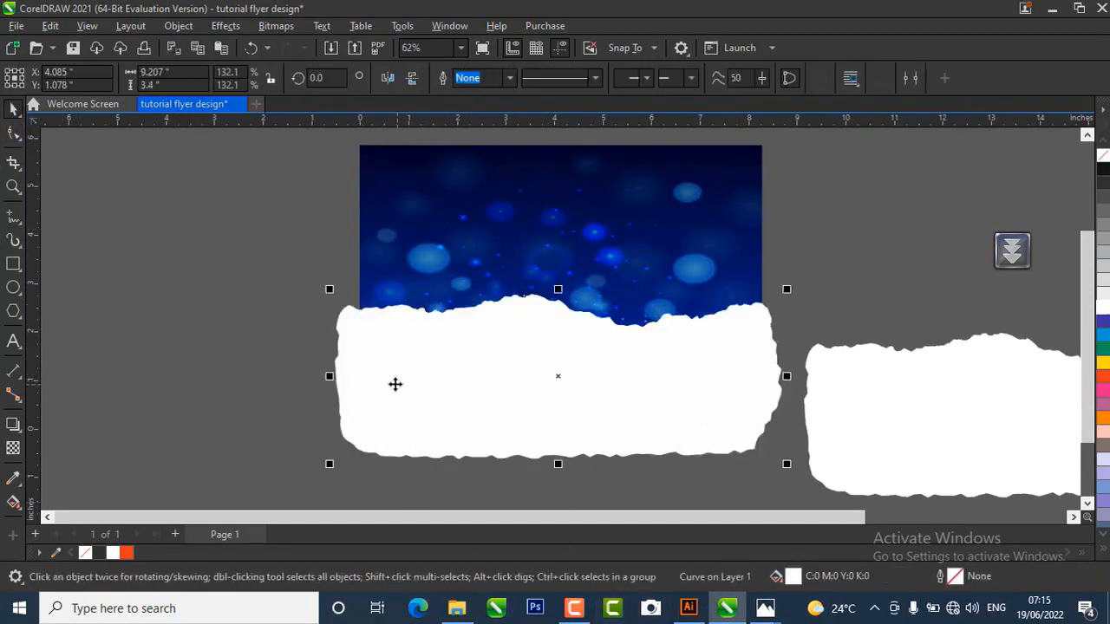
left_click(392, 381)
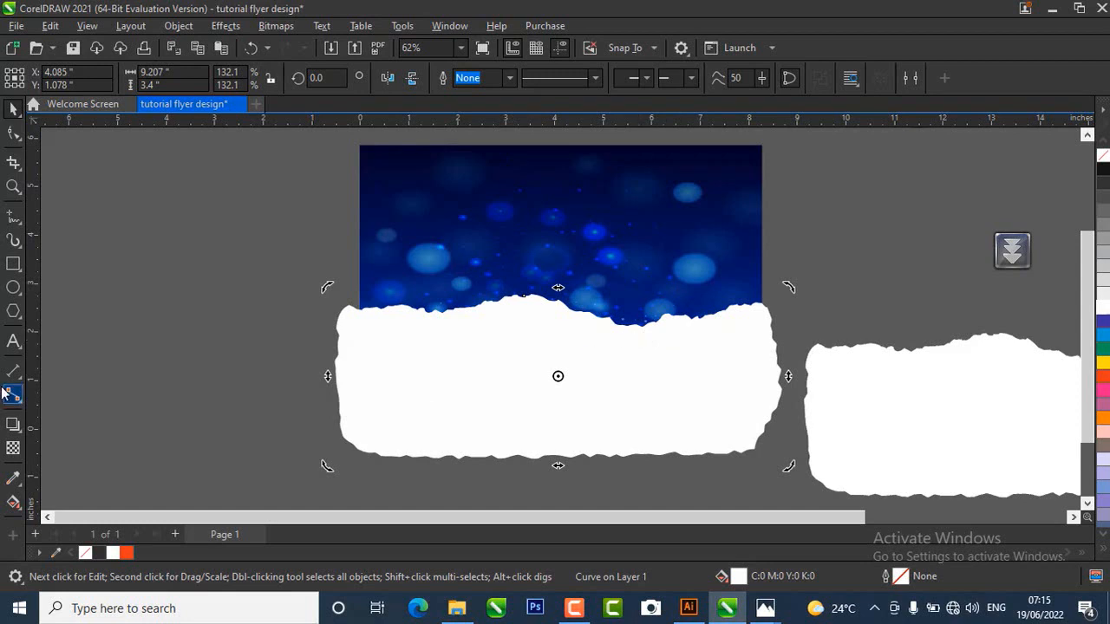
left_click(219, 406)
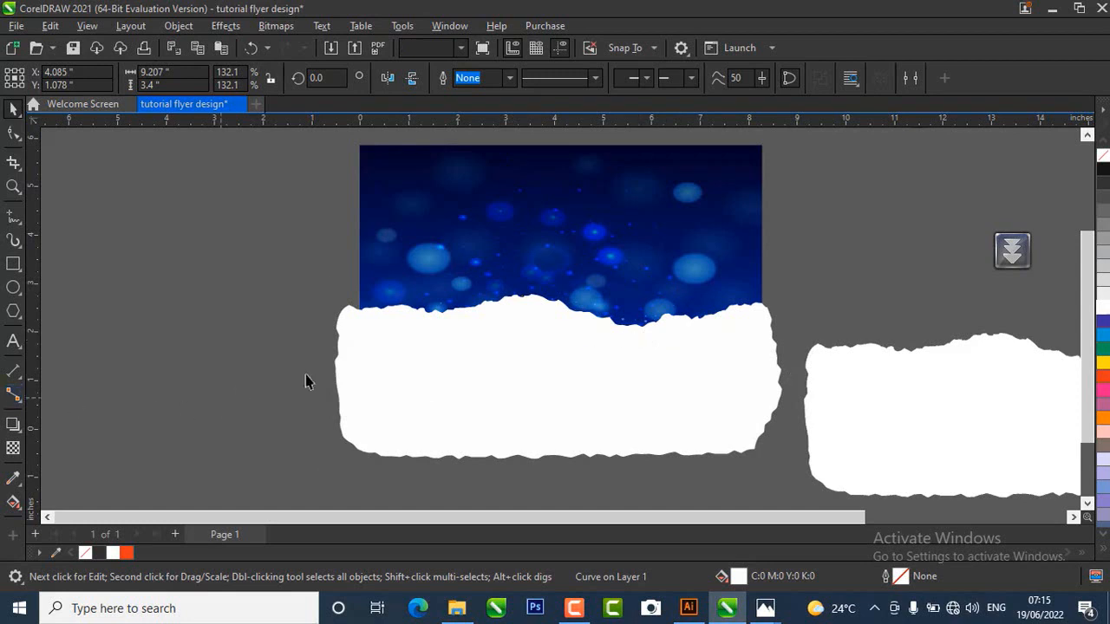
left_click(453, 405)
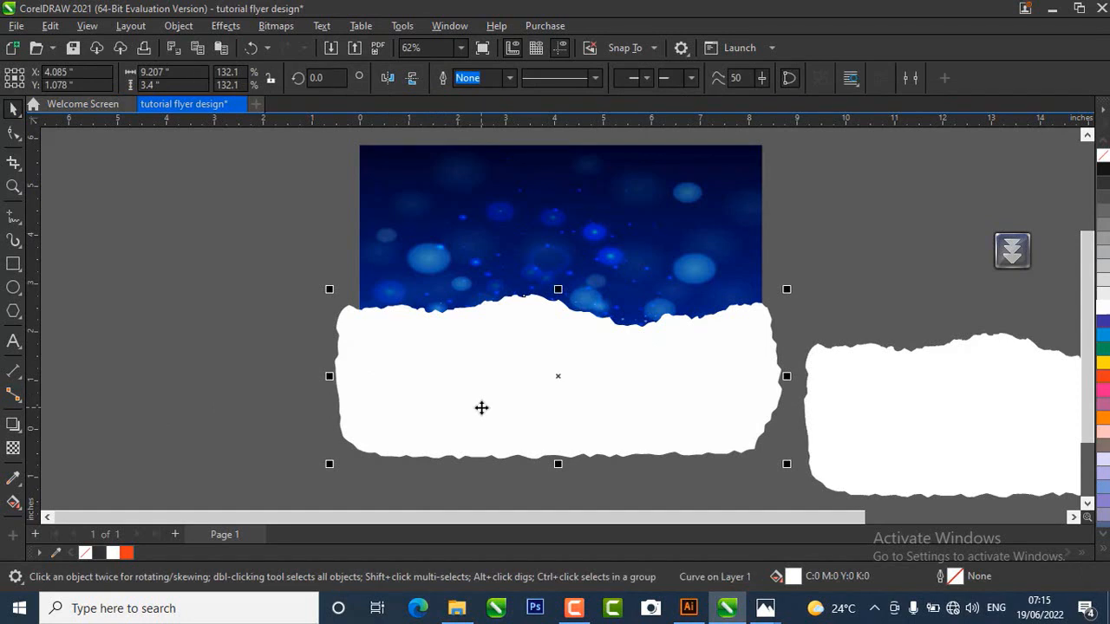
- Try moving the traced torn paper curve up over the middle of the blue background
left_click_drag(481, 407, 494, 270)
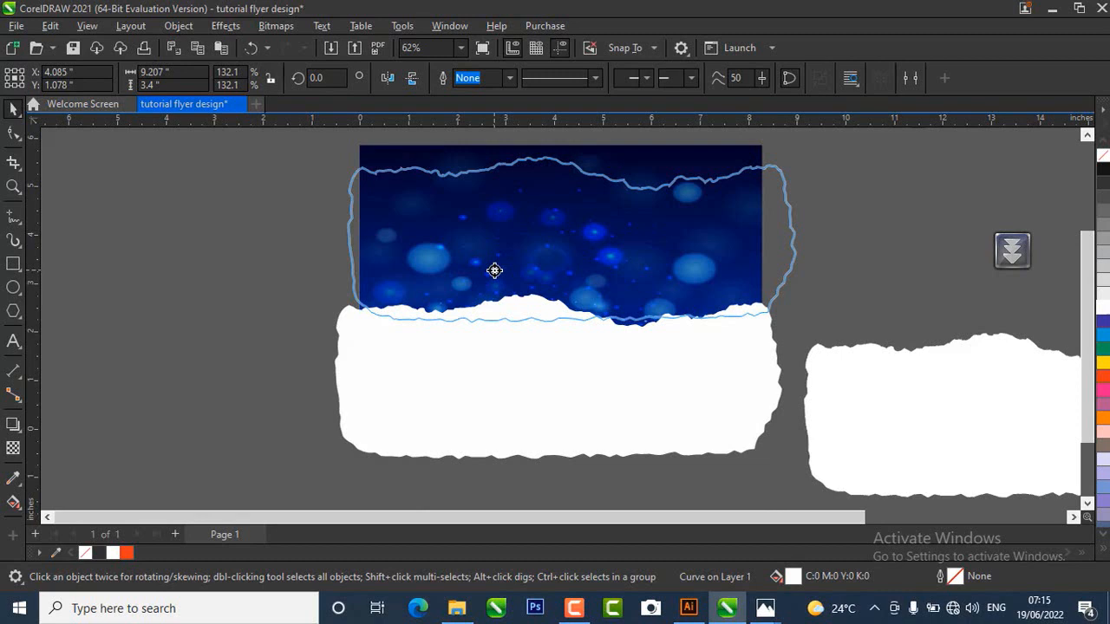
left_click_drag(494, 270, 495, 271)
left_click(419, 480)
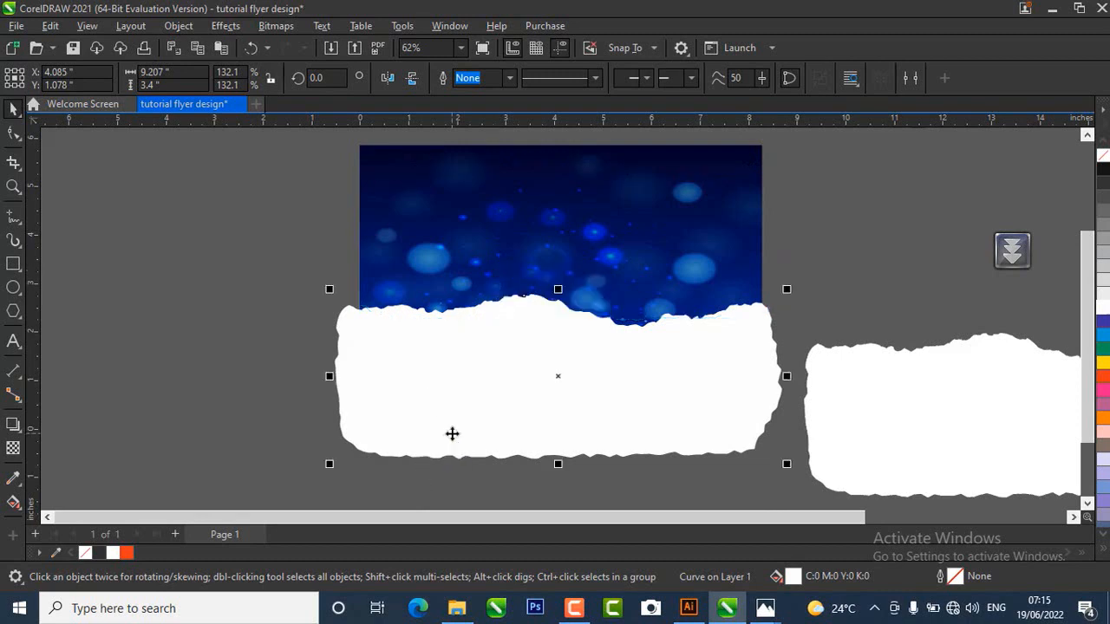
left_click_drag(452, 433, 459, 226)
left_click(345, 314)
- Shift the torn paper curve further down and move the blue background image off the page to its left
left_click_drag(608, 433, 595, 501)
left_click_drag(607, 251, 243, 223)
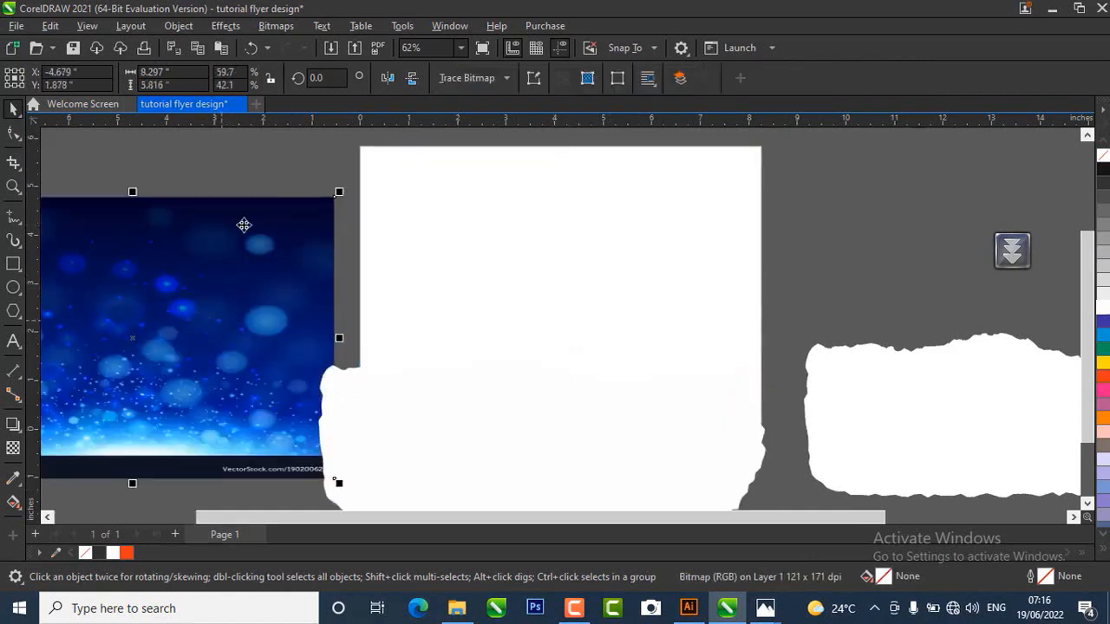
left_click(260, 180)
- Create a page-size rectangle and PowerClip the blue background image inside it
double_click(13, 264)
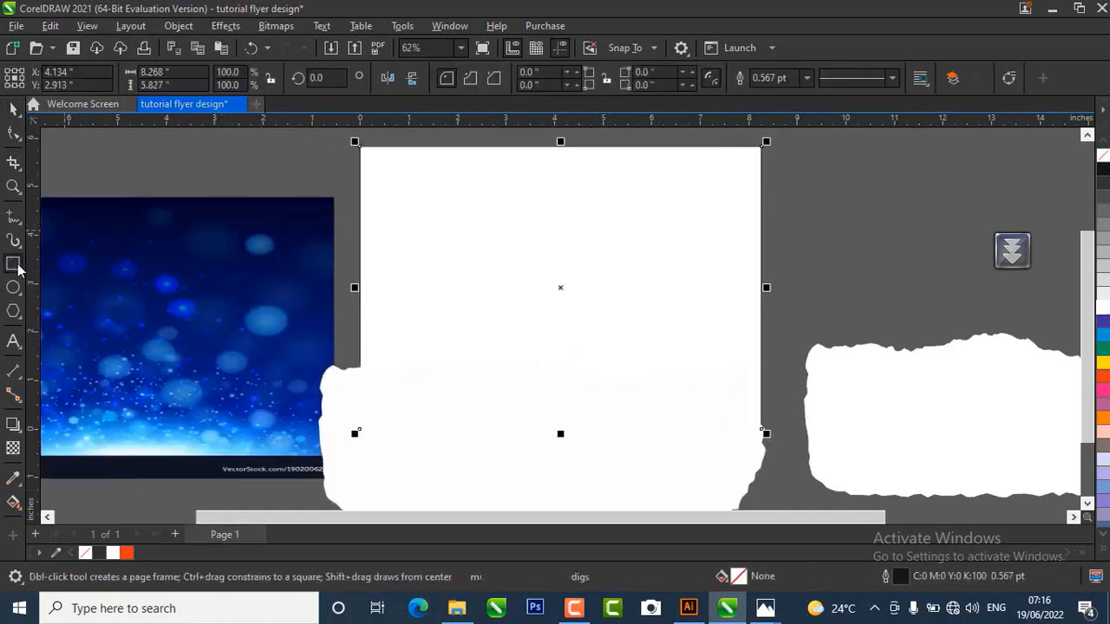
left_click(13, 108)
left_click(67, 260)
left_click_drag(119, 335, 545, 291)
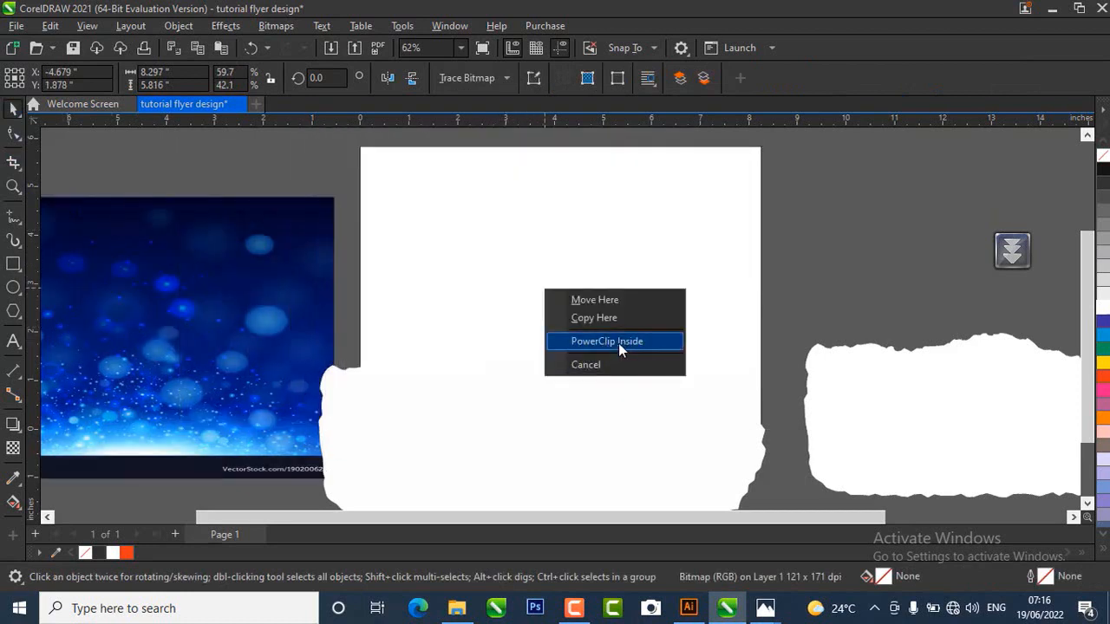
left_click(618, 344)
- PowerClip the traced torn paper curve inside the same page-size rectangle
left_click(477, 453)
left_click_drag(478, 454, 525, 304)
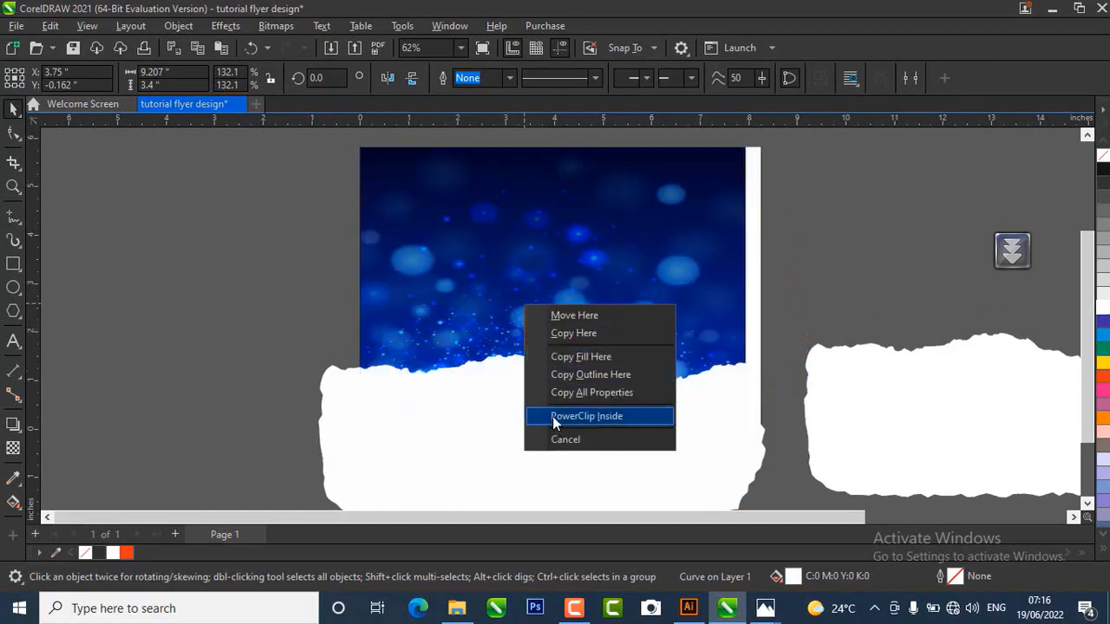
left_click(553, 416)
- Edit the PowerClip contents, aligning the blue background to the page width and placing the torn paper across the bottom at about X 4.0, Y 0.27 in
right_click(549, 195)
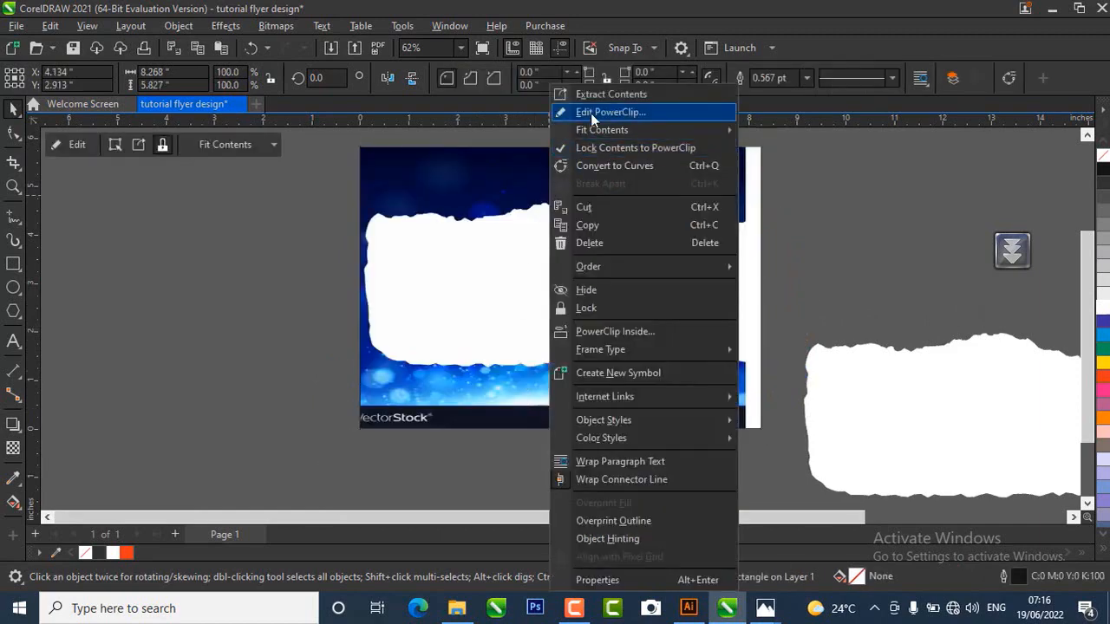
left_click(590, 113)
left_click_drag(597, 301, 573, 414)
mouse_move(639, 226)
left_mouse_down()
mouse_move(656, 240)
mouse_move(654, 223)
left_mouse_up()
left_click(174, 400)
left_click(587, 373)
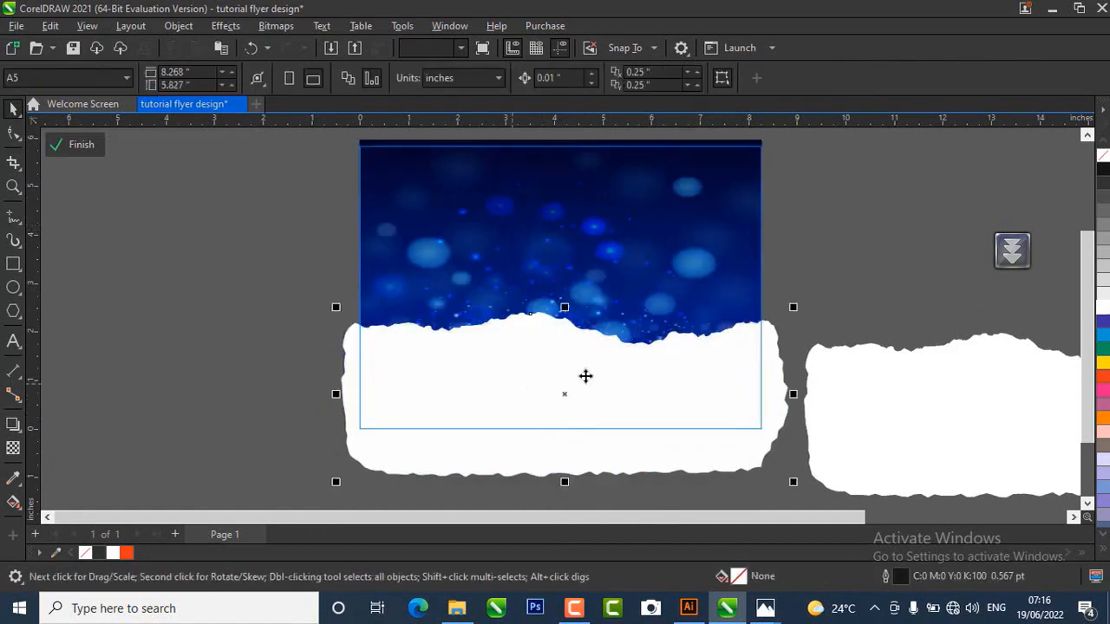
left_click_drag(587, 374, 574, 398)
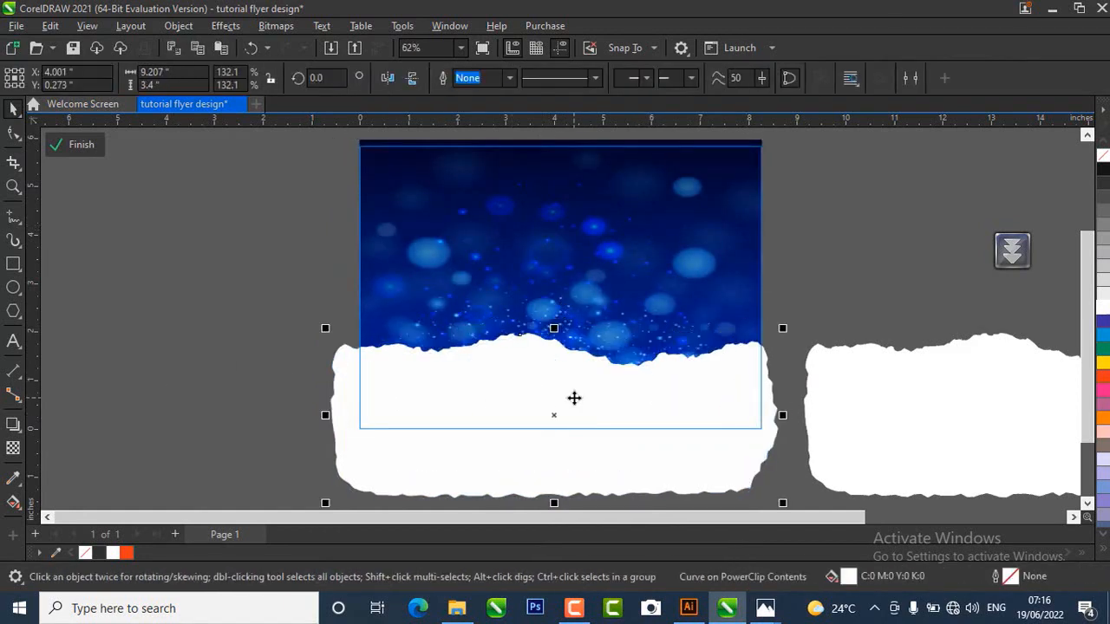
- Finish editing the PowerClip and remove the outline from its frame
left_click(75, 144)
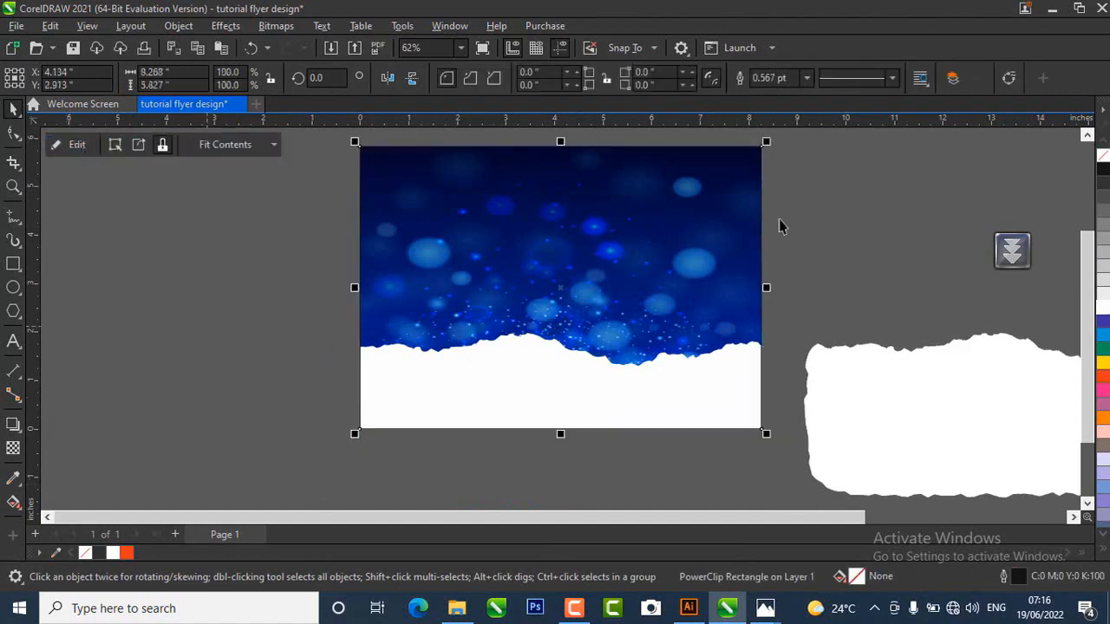
right_click(1104, 162)
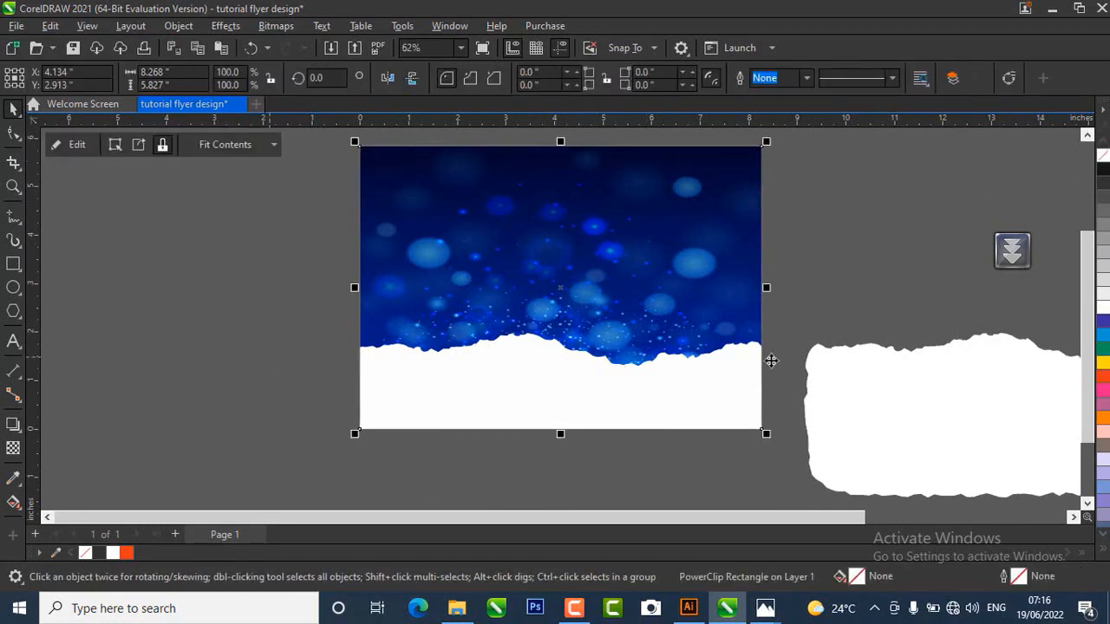
left_click(847, 273)
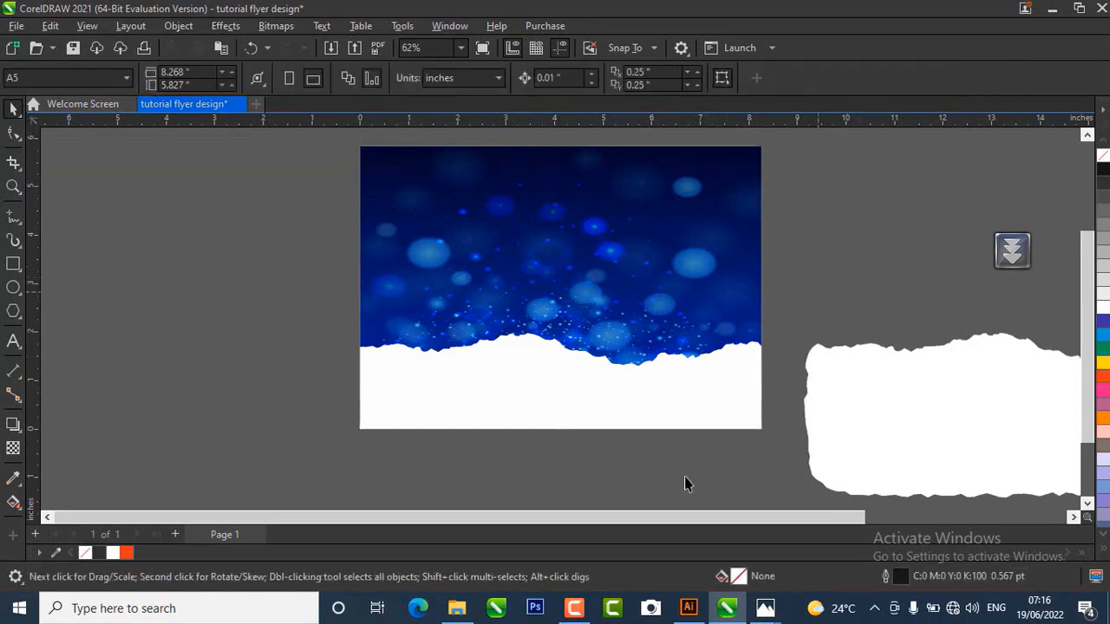
- Bring the "sharpherd" portrait from the File Explorer resources folder into the flyer, beside the page's left edge
left_click(456, 606)
left_click(845, 348)
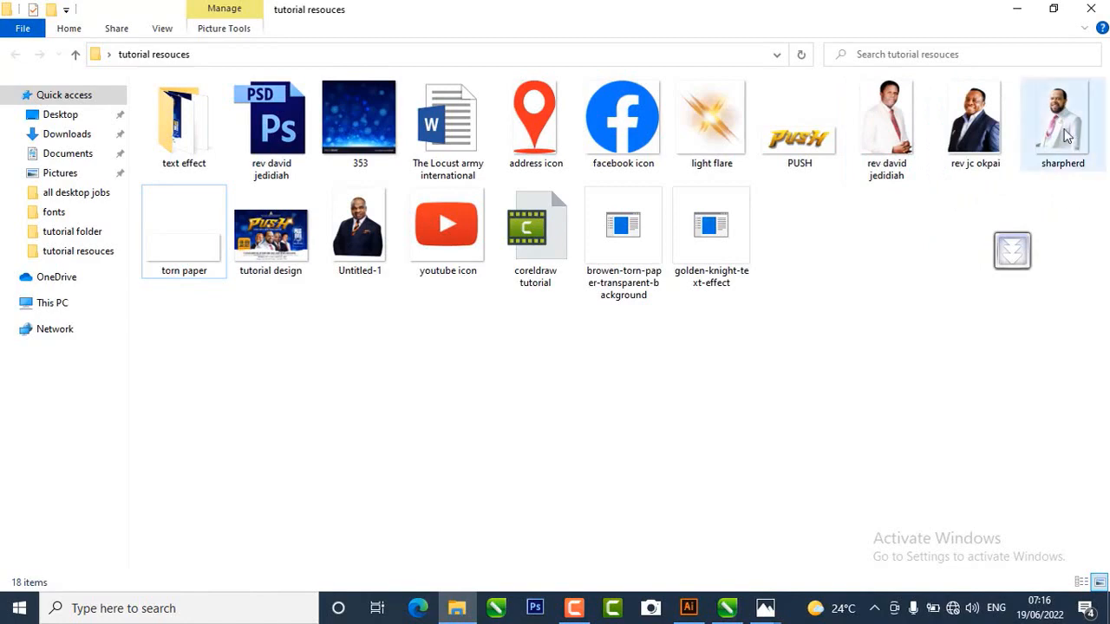
left_click_drag(1068, 126, 223, 340)
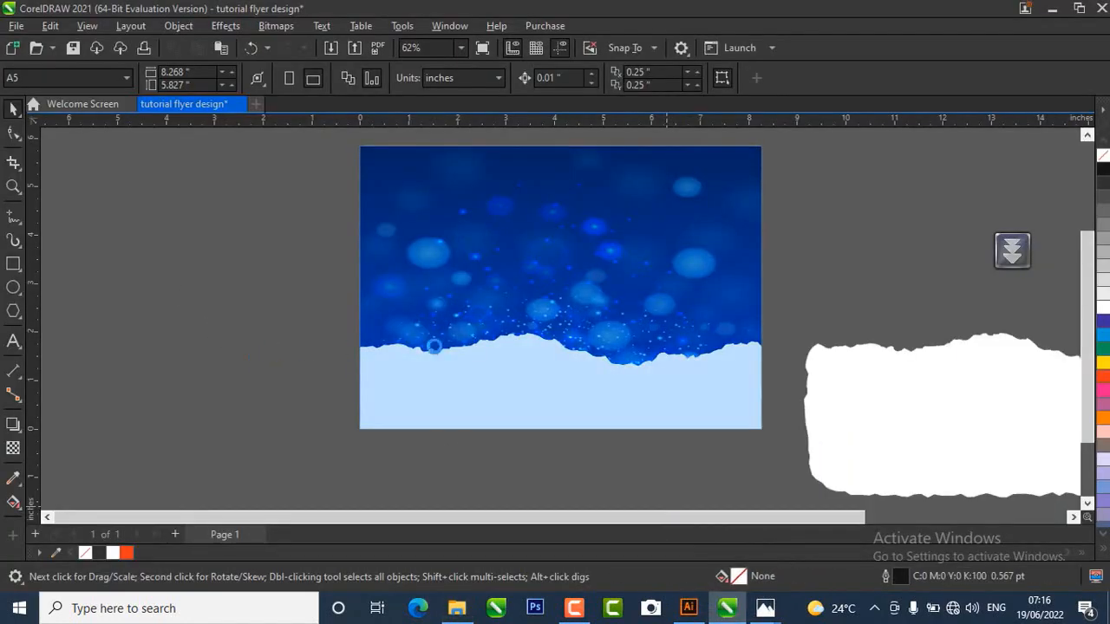
left_click_drag(433, 347, 469, 326)
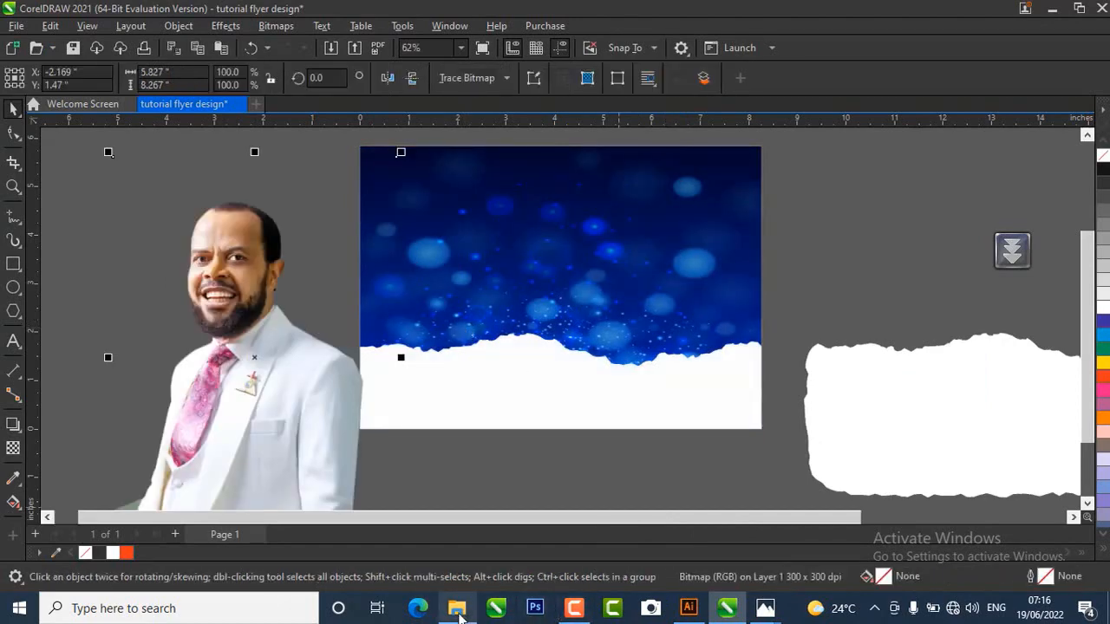
- Bring in the portraits of the man in the dark open-collar suit and the man in the white suit with red tie, placing them over the page
left_click(458, 609)
left_click_drag(985, 172, 430, 399)
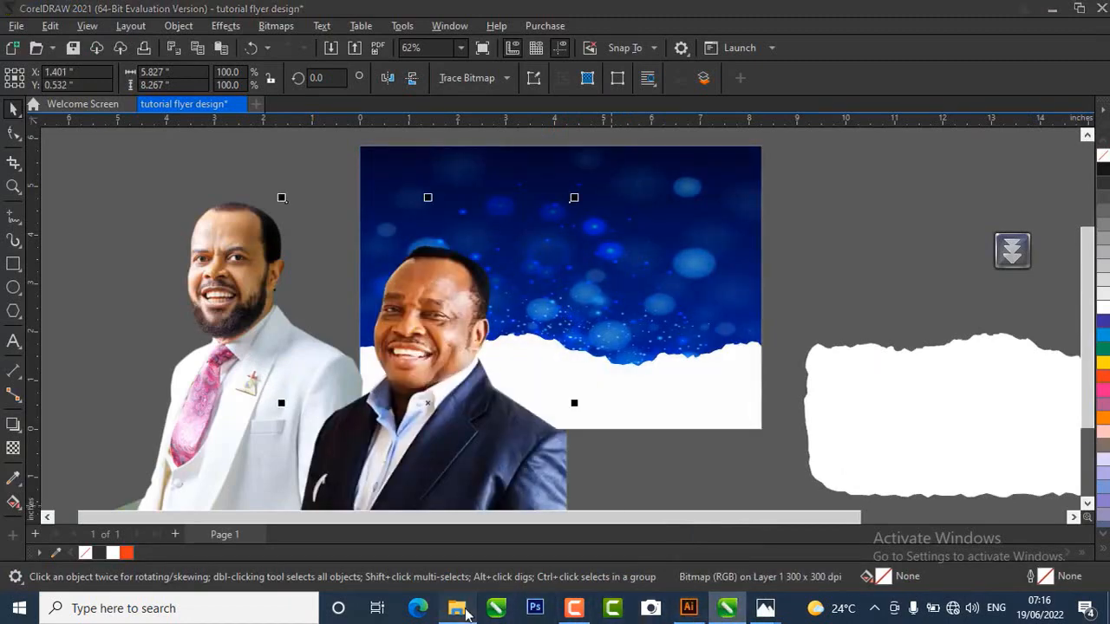
left_click(466, 613)
left_click_drag(884, 129, 614, 460)
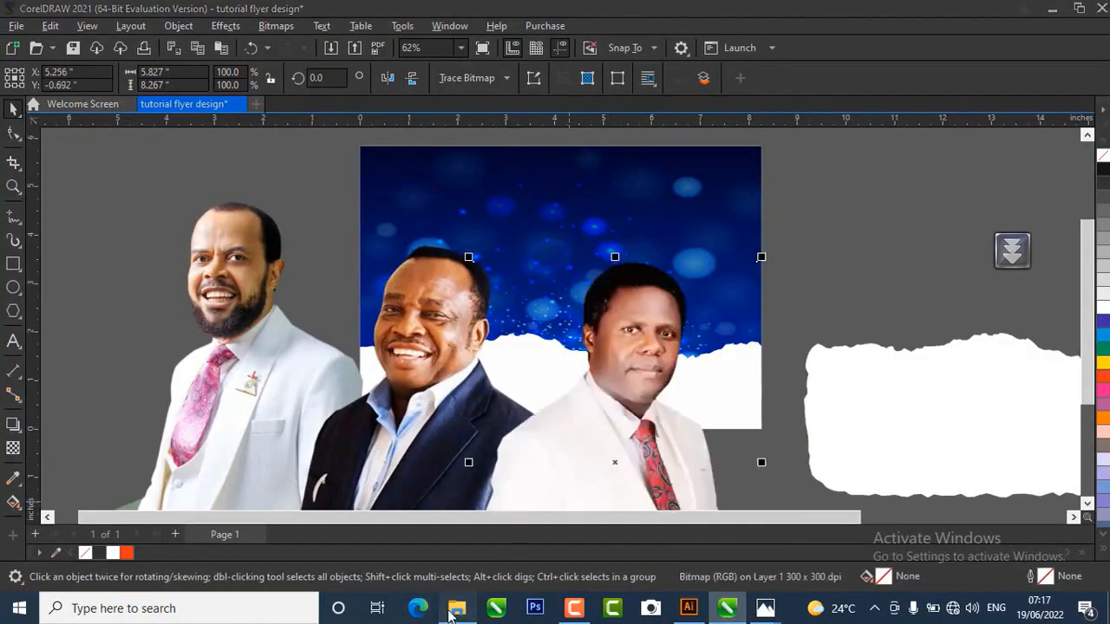
- Bring the "Untitled-1" portrait from the resources folder into the drawing, near the page's right edge
left_click(454, 610)
left_click_drag(355, 228, 818, 259)
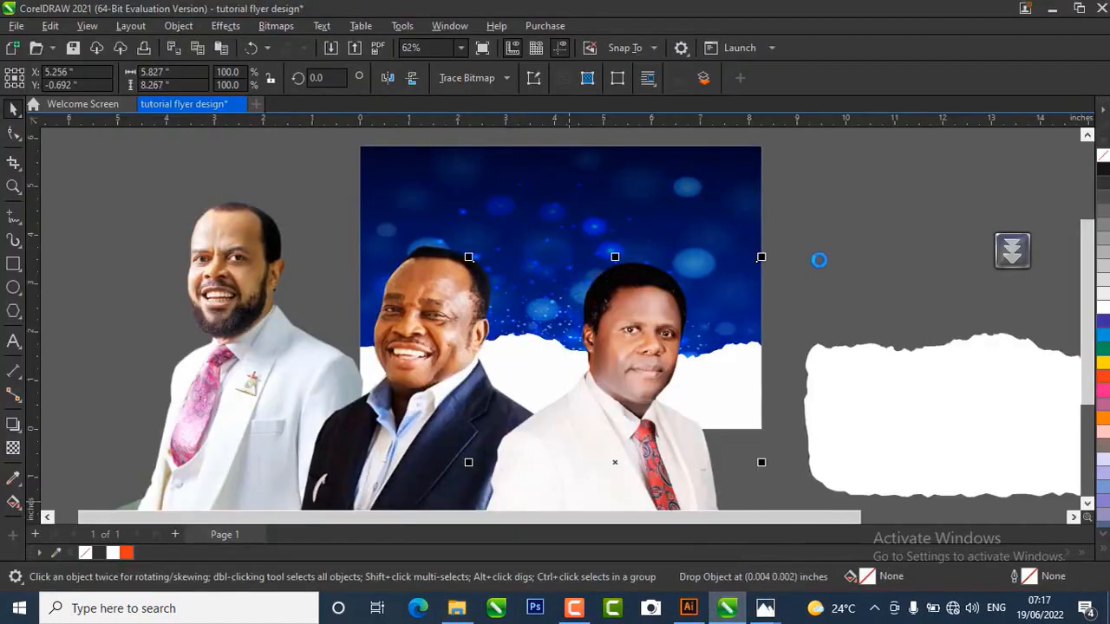
scroll(723, 280, "down", 2)
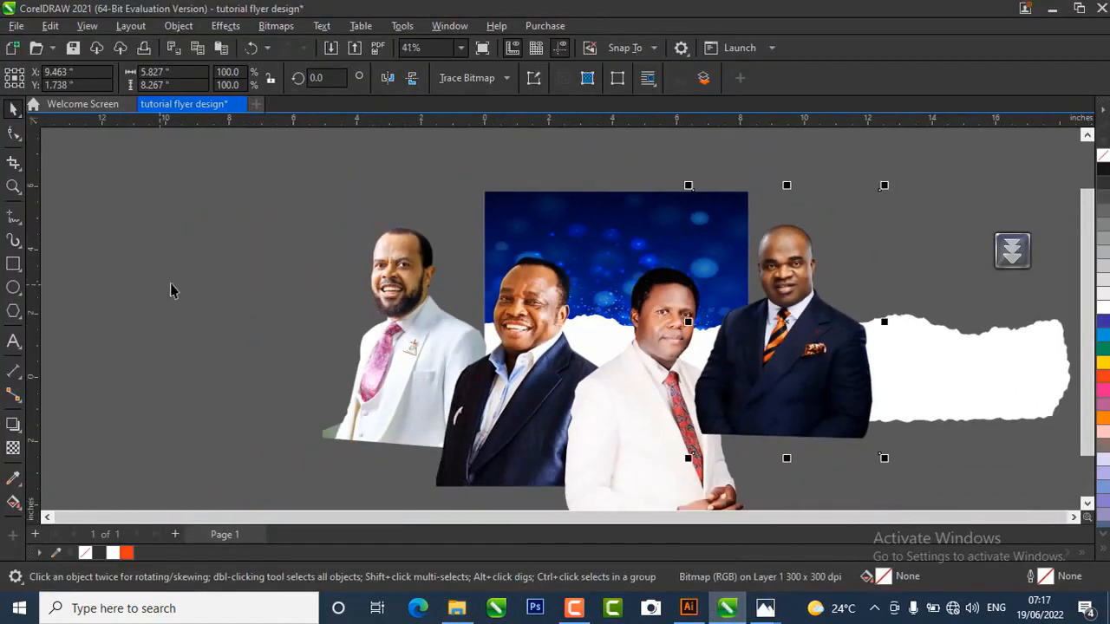
- Move the portrait of the man with the orange striped tie to the far left of the other portraits, off the page
left_click(305, 310)
left_click_drag(814, 372, 295, 405)
scroll(322, 386, "up", 1)
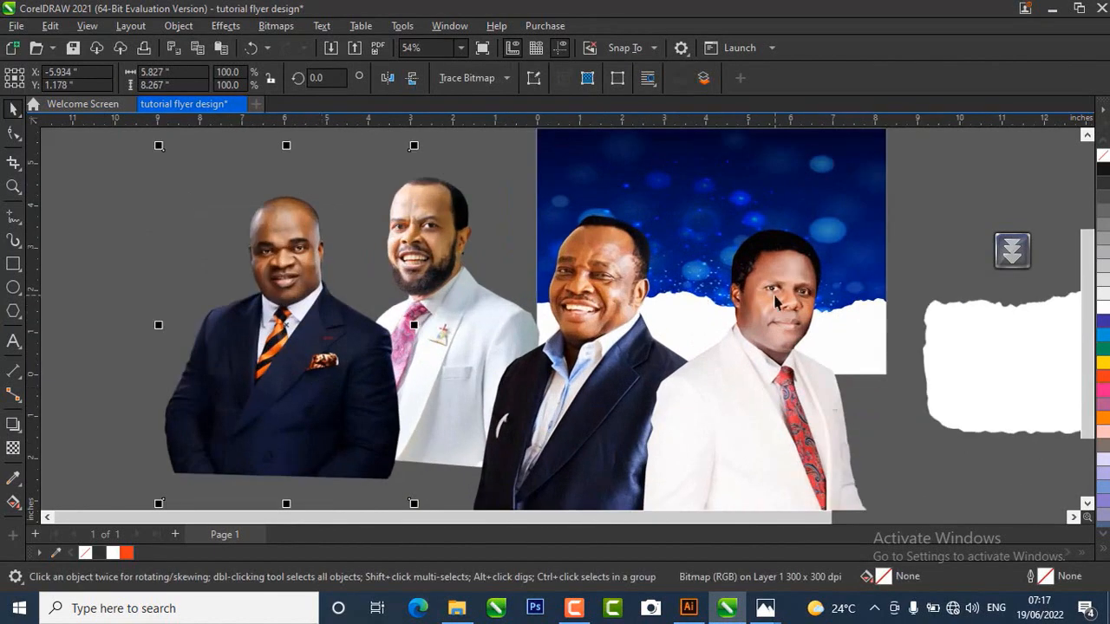
scroll(476, 374, "down", 1)
left_click(841, 230)
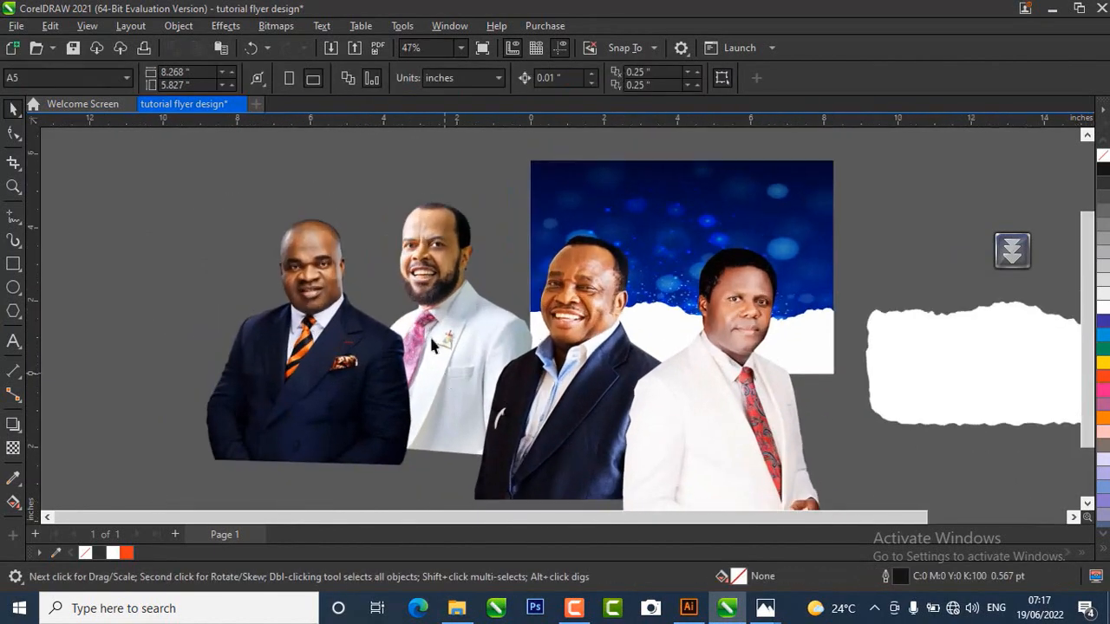
- Rearrange the portraits, placing the open-collar man behind the red-tie man and the orange-tie man across the page's left edge beside the pink-tie man
scroll(429, 334, "up", 1)
left_click(435, 244)
left_click_drag(442, 251, 434, 256)
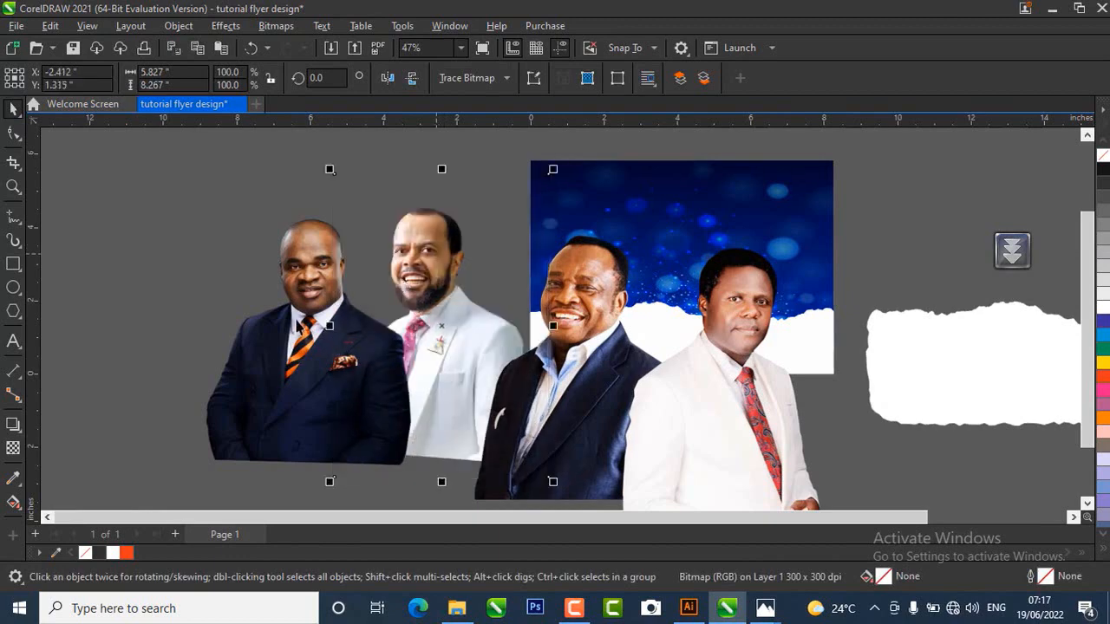
left_click(297, 321)
left_click_drag(567, 377, 730, 395)
left_click_drag(283, 384, 482, 375)
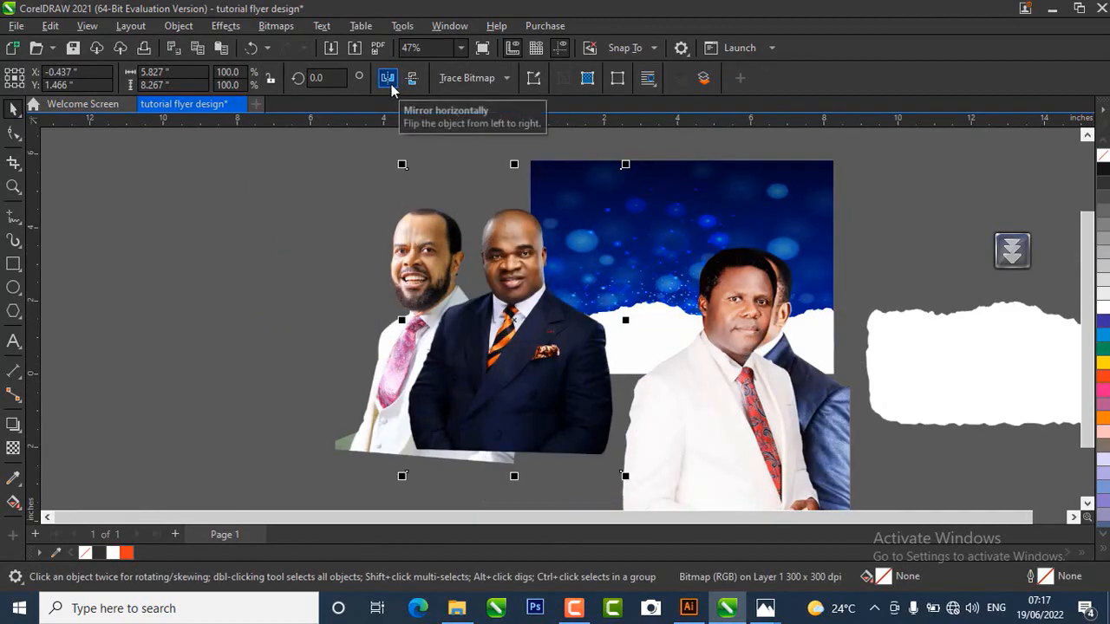
left_click(529, 341)
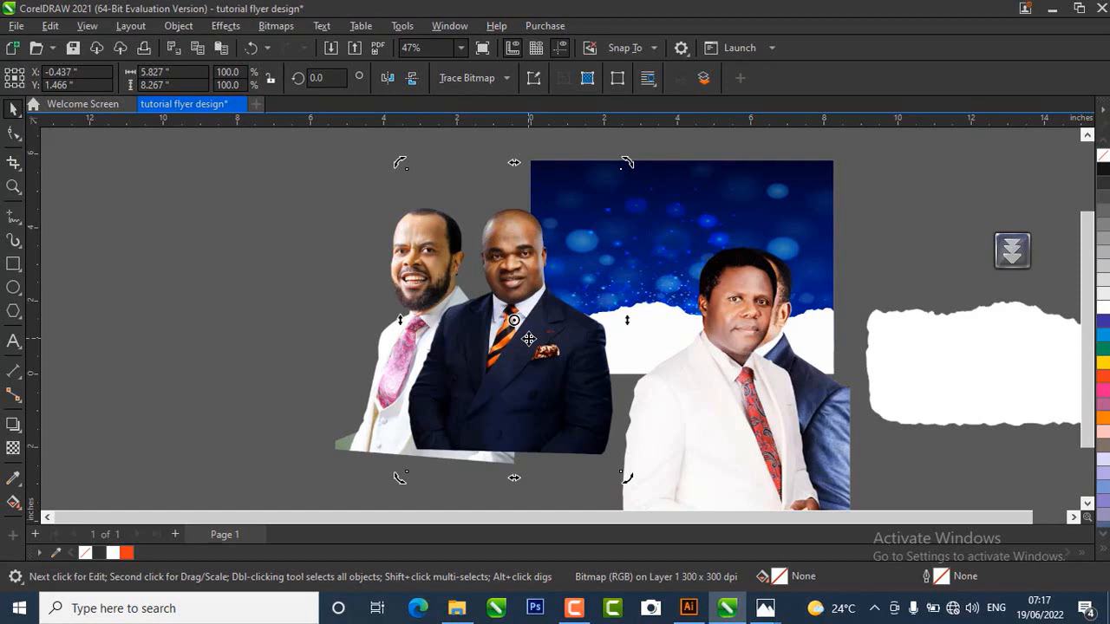
- Send the orange-tie man behind the pink-tie man and shift both portraits leftward off the page
key("shift+Page_Down")
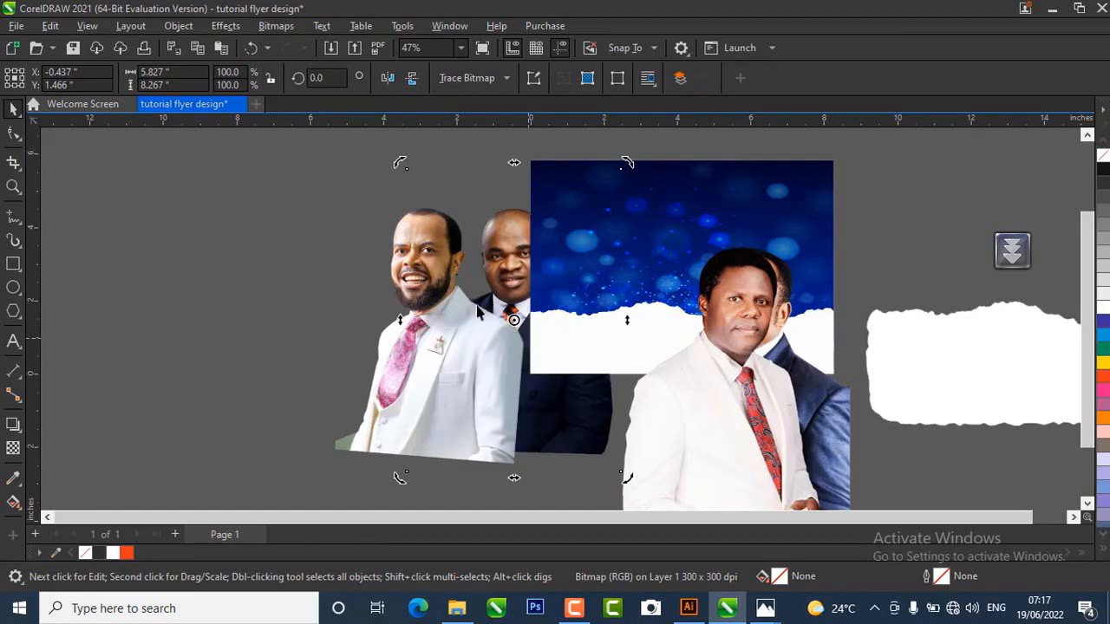
scroll(478, 313, "up", 1)
left_click(327, 305)
scroll(350, 301, "down", 2)
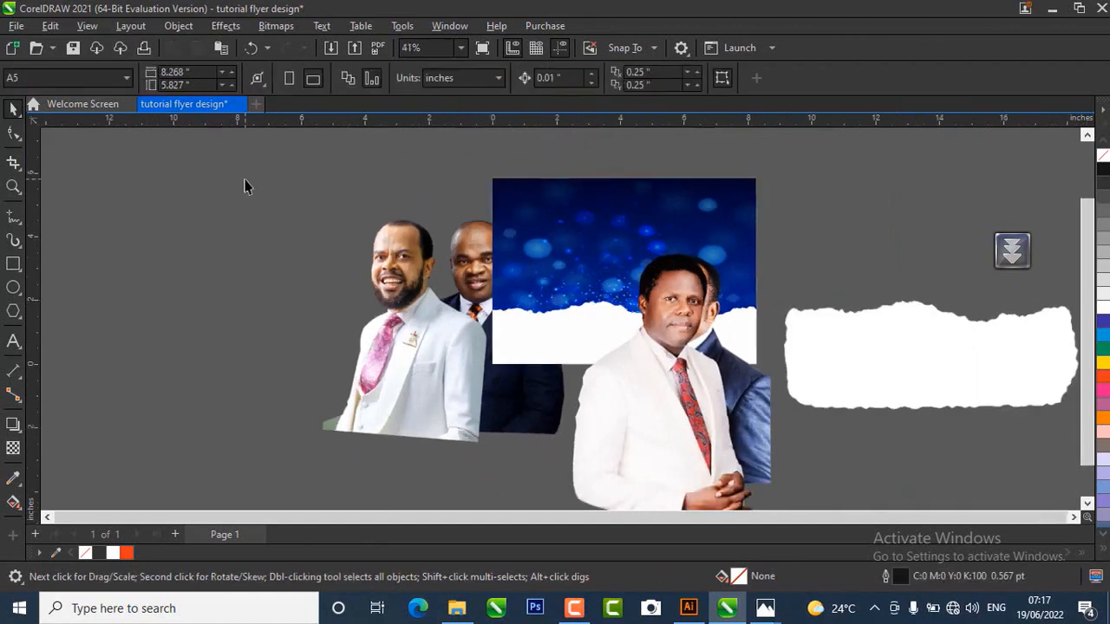
left_click_drag(245, 180, 593, 468)
left_click_drag(482, 402, 411, 407)
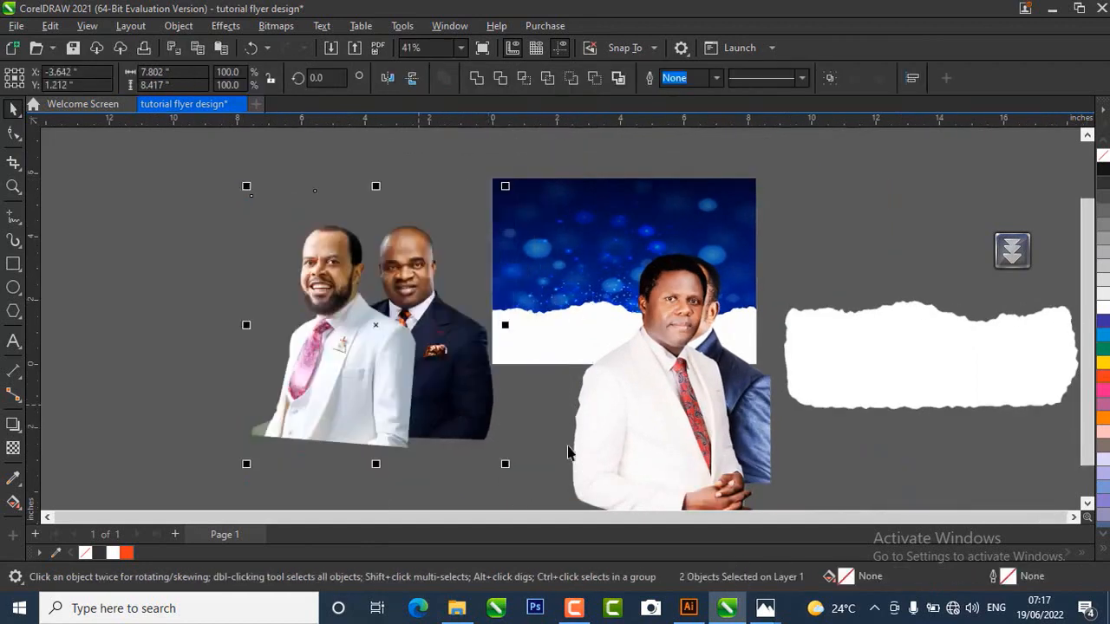
left_click(596, 447)
- Mirror the portrait of the orange-tie man horizontally and tuck it closer behind the pink-tie man
left_click(443, 374)
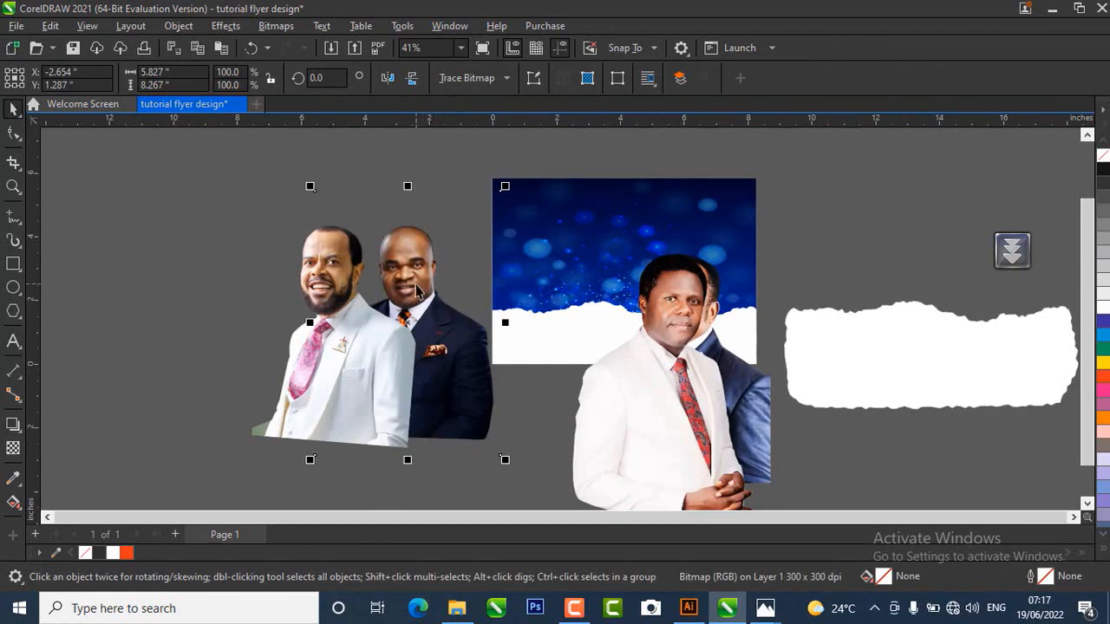
left_click(390, 82)
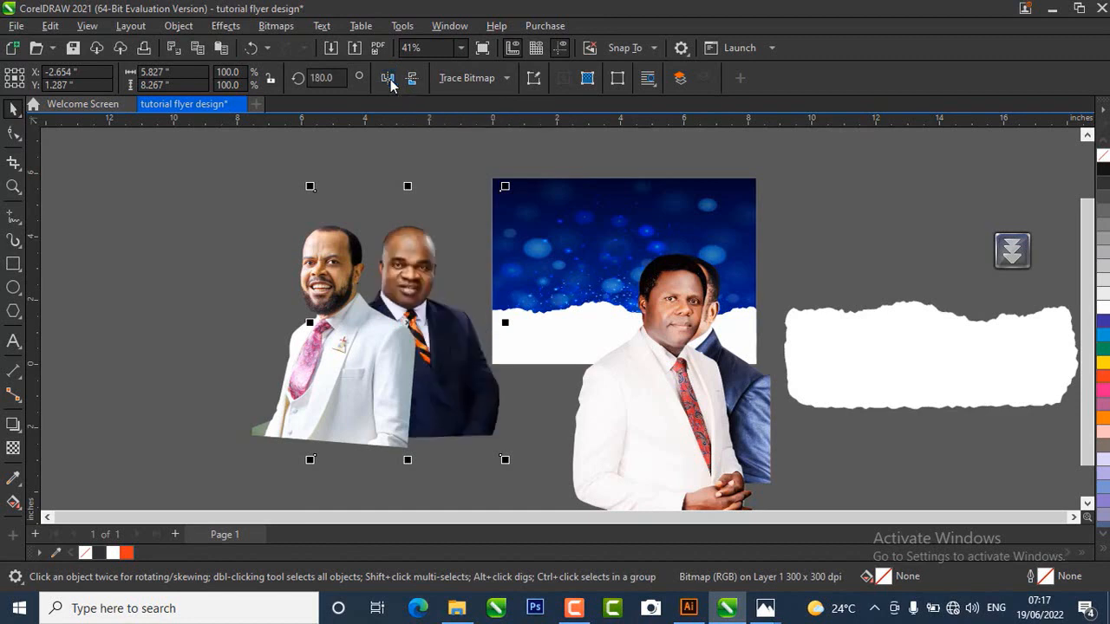
left_click_drag(500, 425, 484, 425)
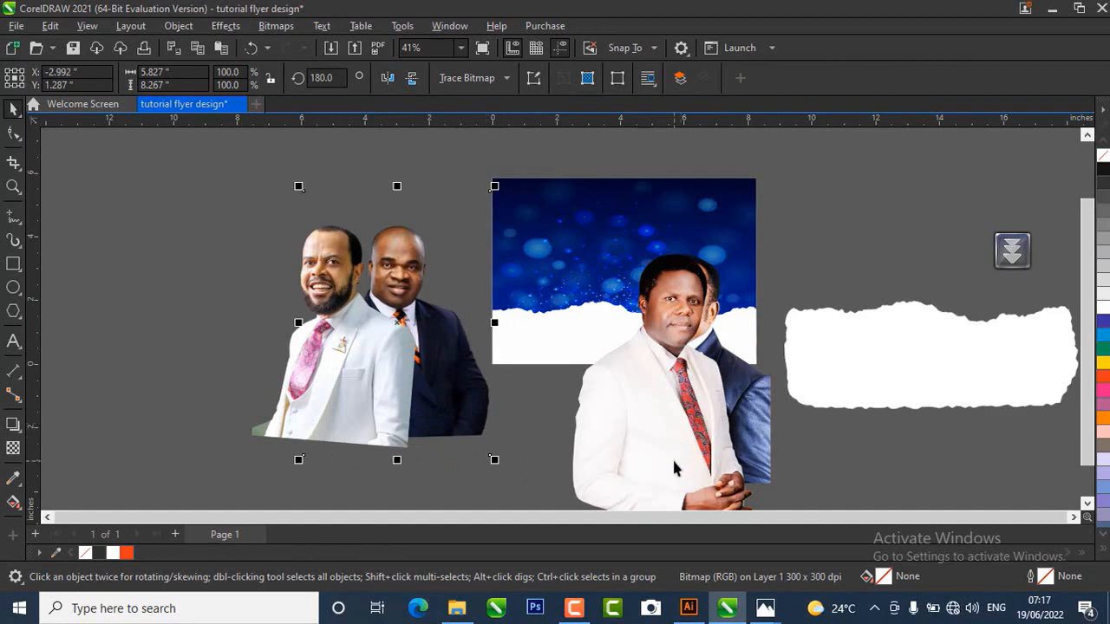
- Place the red-tie man in the white suit behind the orange-tie man at the group's right end, scaled to about 84%
left_click_drag(657, 438, 445, 413)
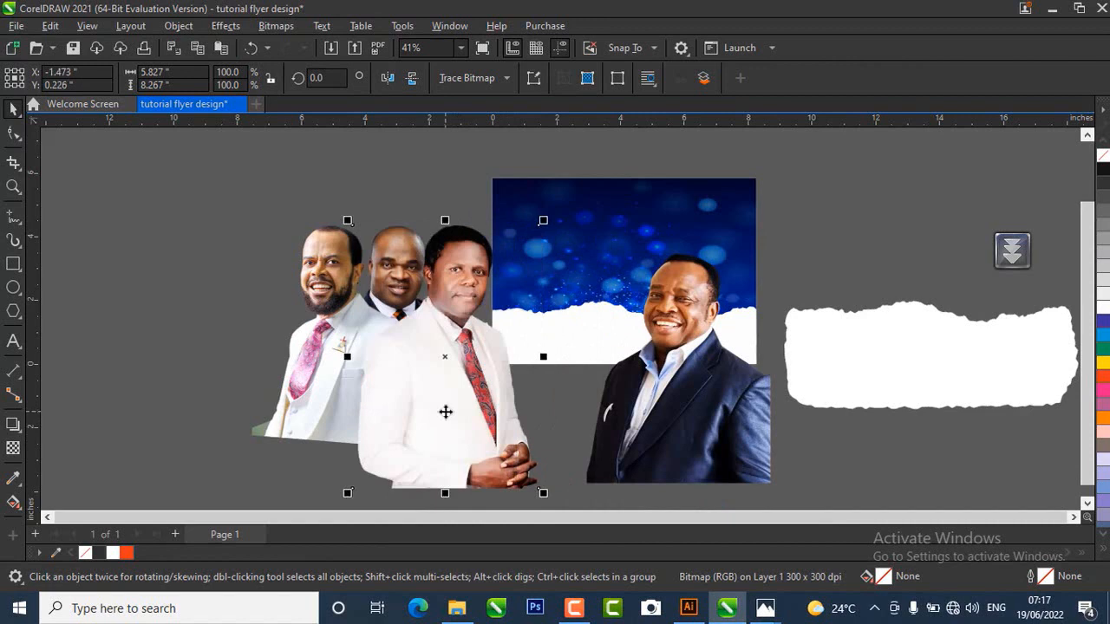
key("ctrl+Page_Down")
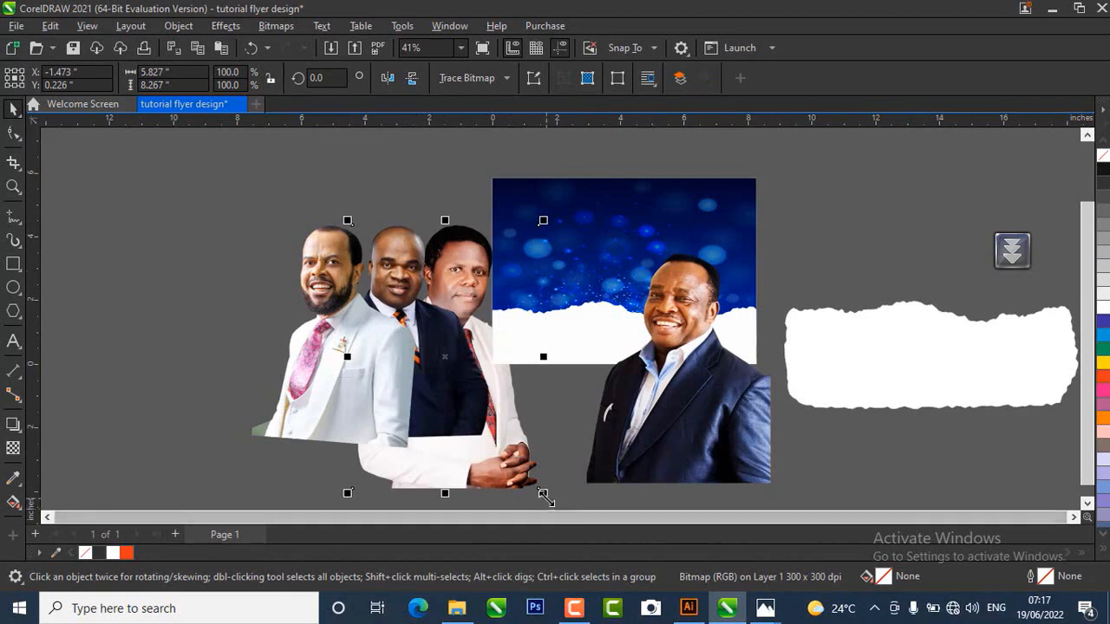
left_click_drag(543, 492, 509, 447)
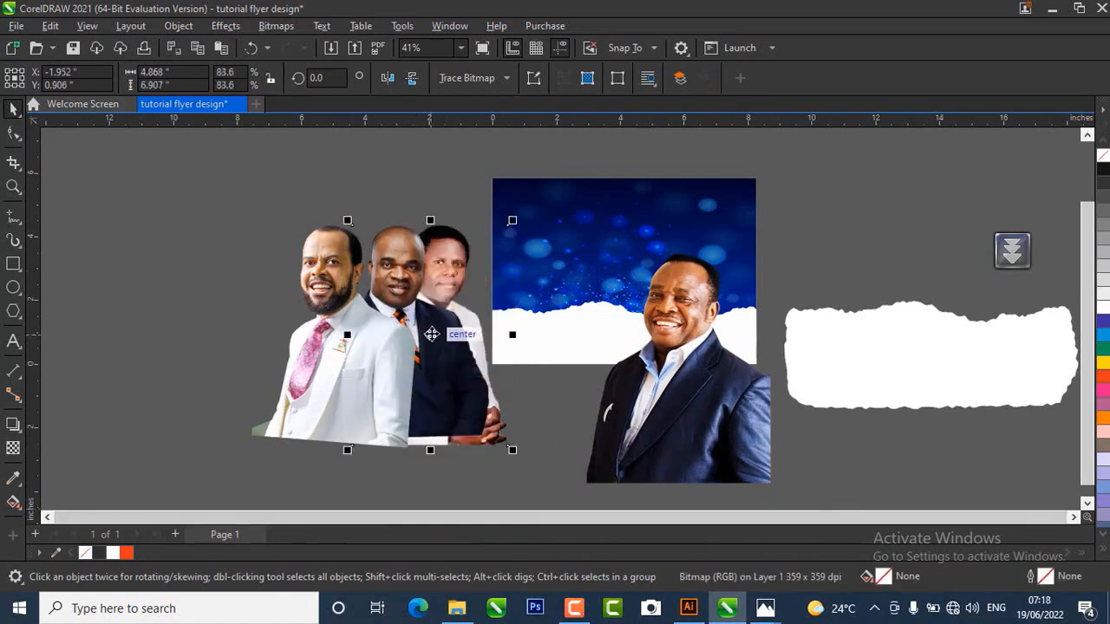
mouse_move(432, 335)
left_mouse_down()
mouse_move(468, 335)
mouse_move(445, 342)
left_mouse_up()
- Place the open-collar man behind the pink-tie man at the group's left end, scaled to about 81%
left_click(715, 442)
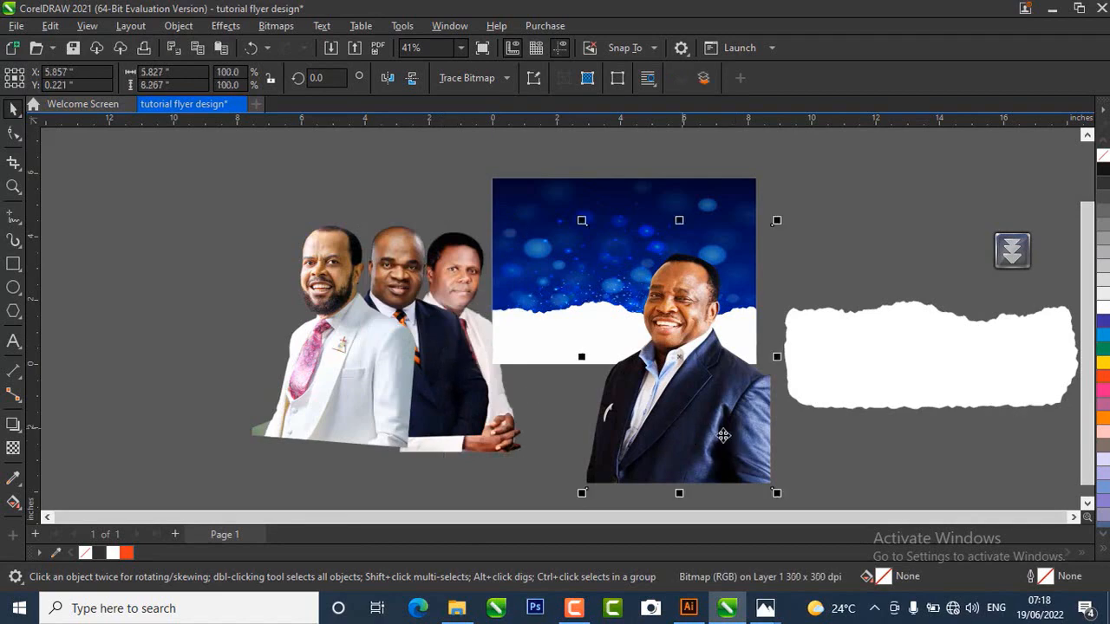
left_click_drag(722, 431, 272, 396)
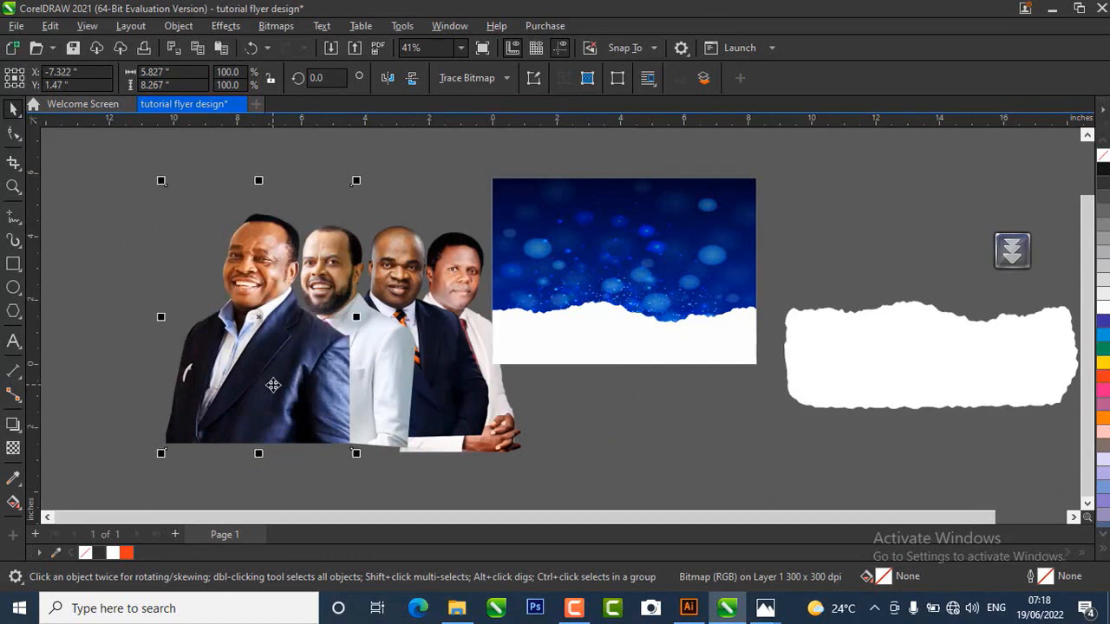
key("ctrl+Page_Down")
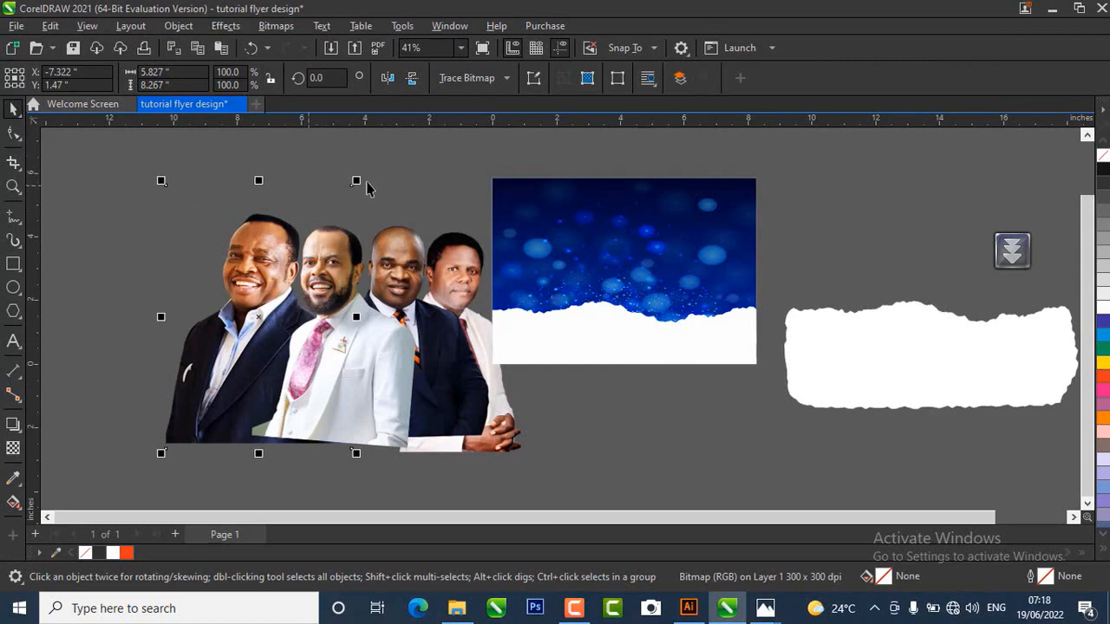
left_click_drag(359, 181, 320, 230)
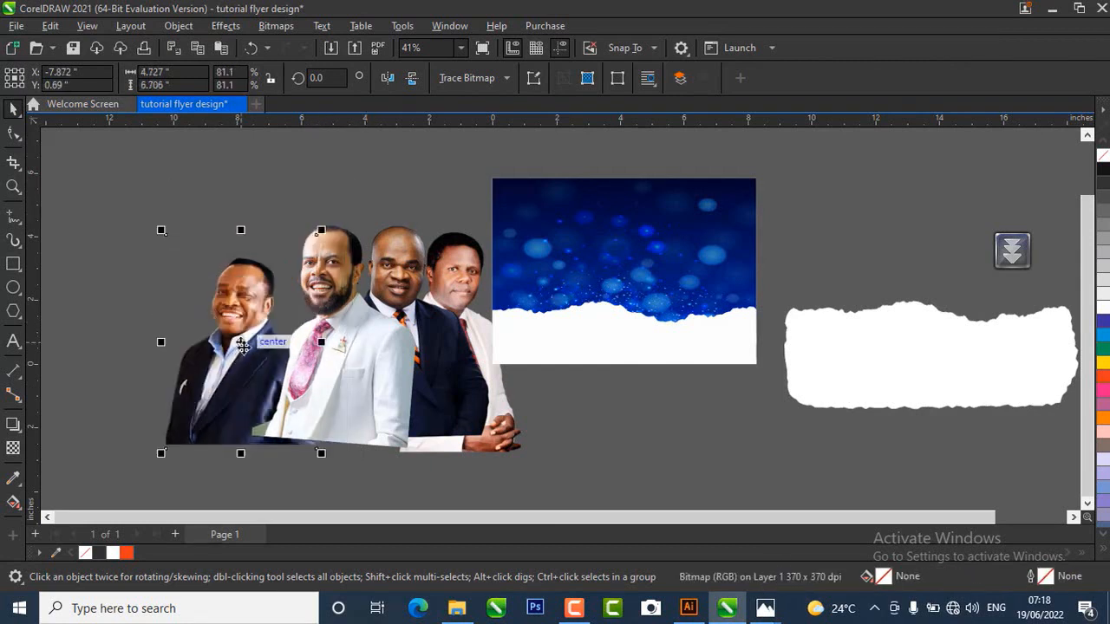
left_click_drag(238, 345, 266, 325)
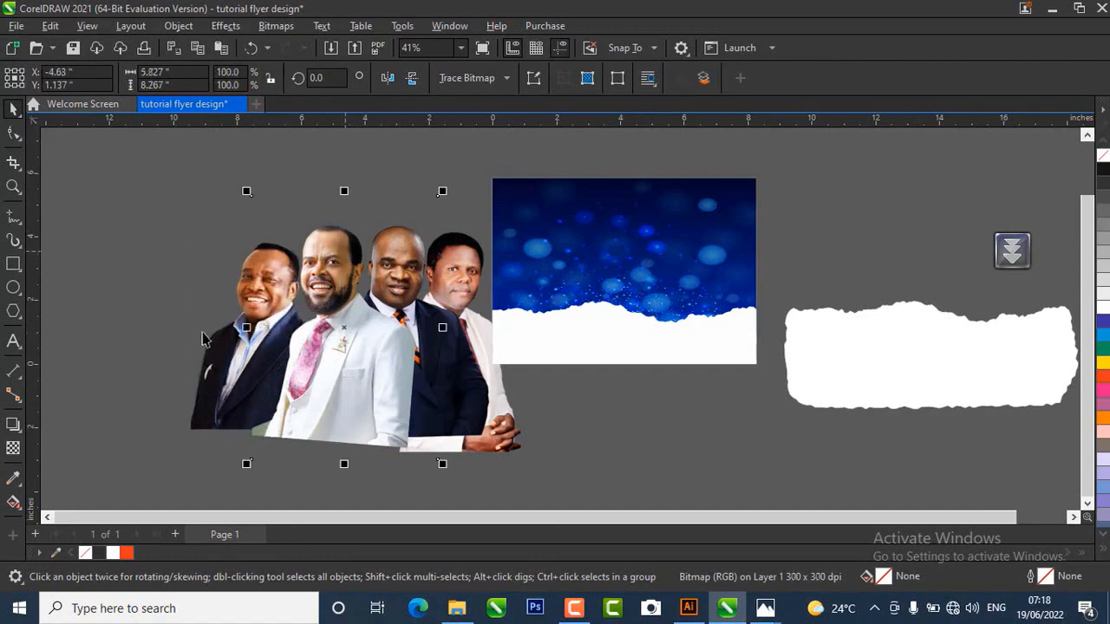
- Mirror the pink-tie man horizontally, reposition him at the front of the group and enlarge him to about 106%
left_click(336, 285)
left_click(337, 252)
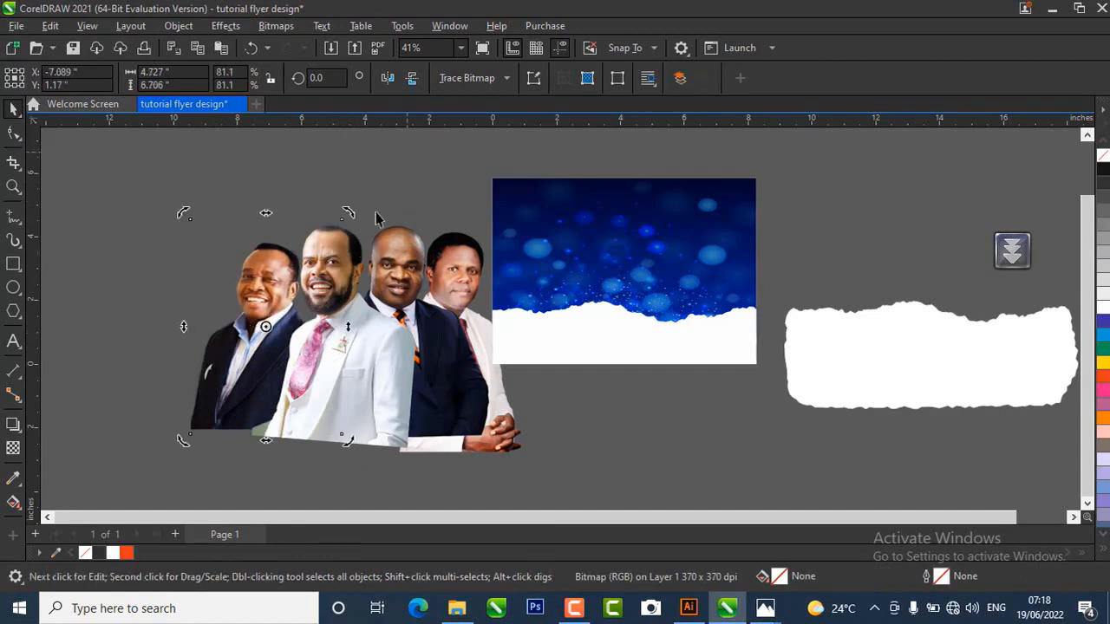
left_click(377, 362)
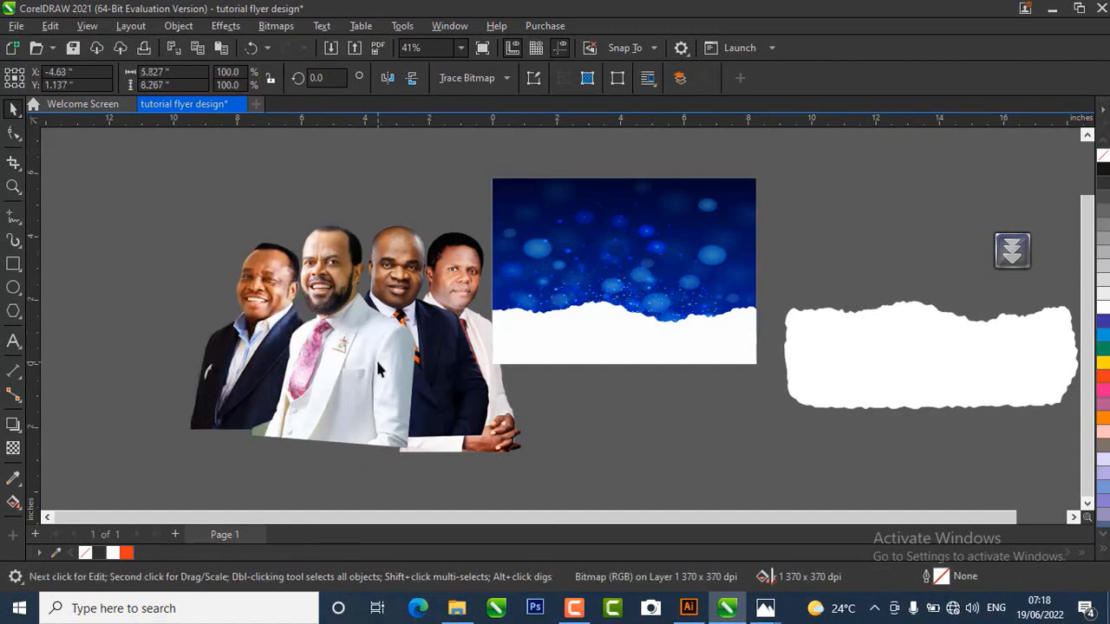
left_click(388, 78)
left_click_drag(372, 352, 343, 370)
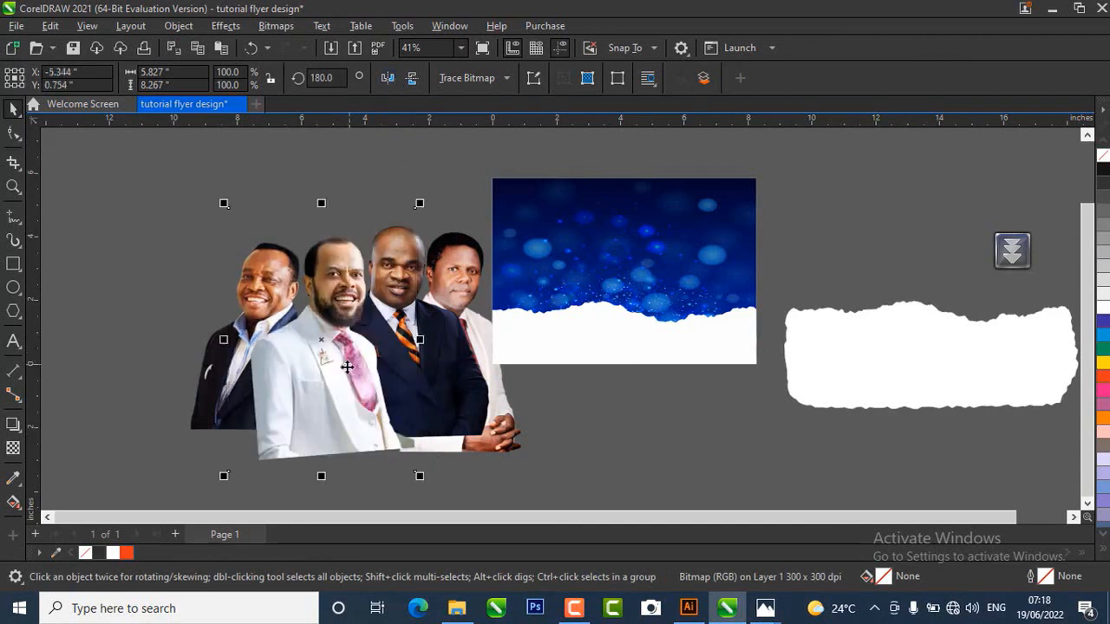
left_click(343, 370)
left_click(336, 326)
mouse_move(421, 206)
left_mouse_down()
mouse_move(431, 179)
mouse_move(425, 187)
left_mouse_up()
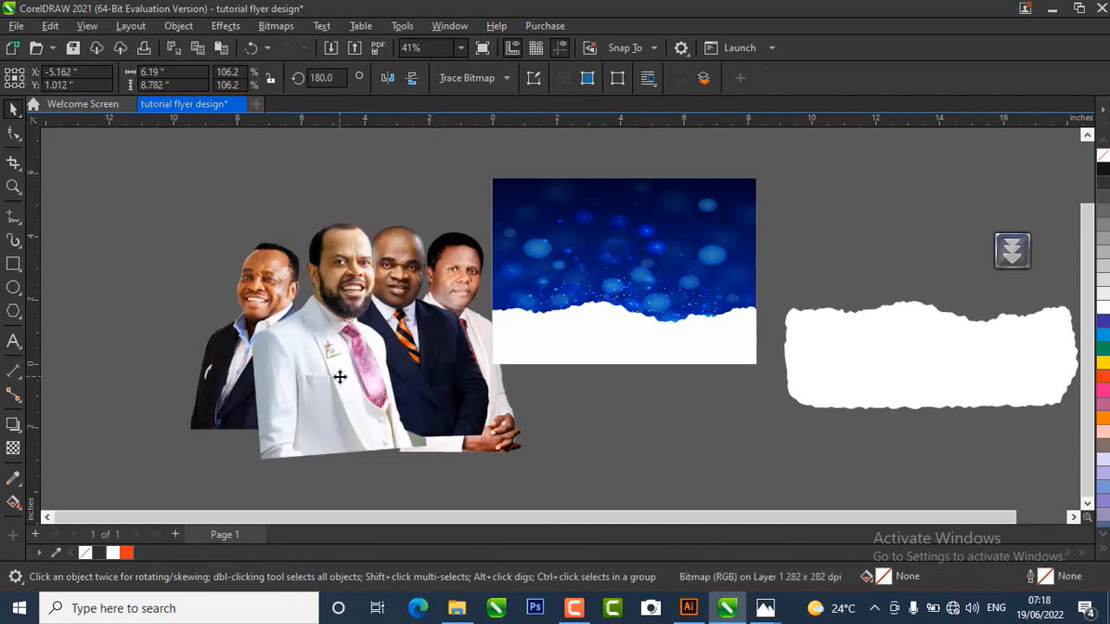
- Nudge the portrait of the open-collar man slightly outward and down from the pink-tie man
left_click(198, 415)
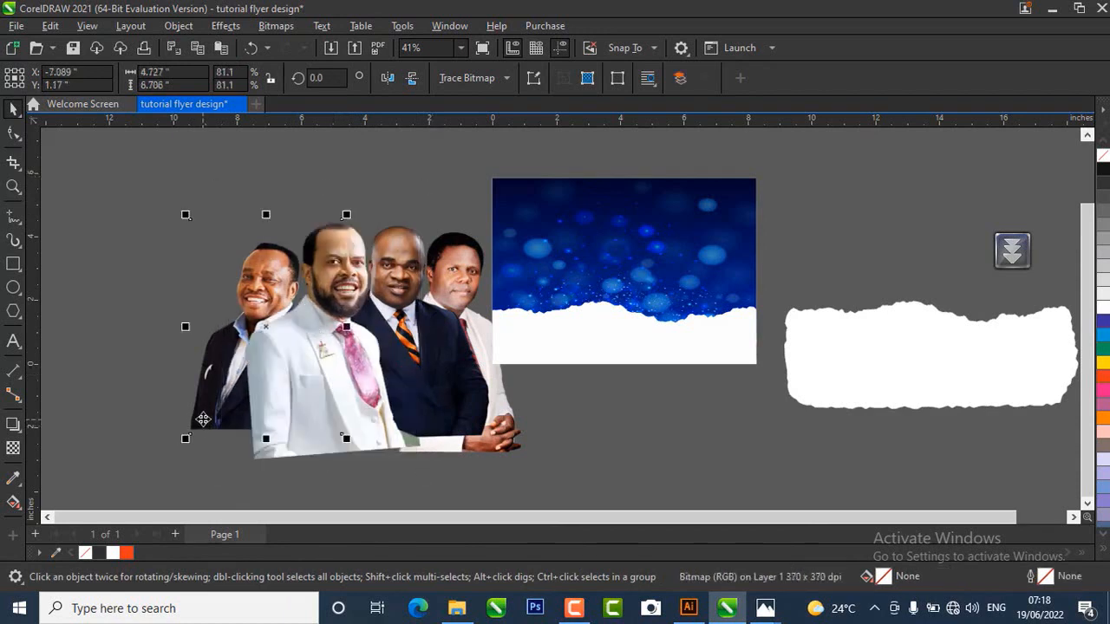
left_click_drag(198, 416, 186, 425)
left_click(537, 387)
- Select all four minister portraits and group them
scroll(450, 355, "down", 2)
scroll(451, 355, "up", 1)
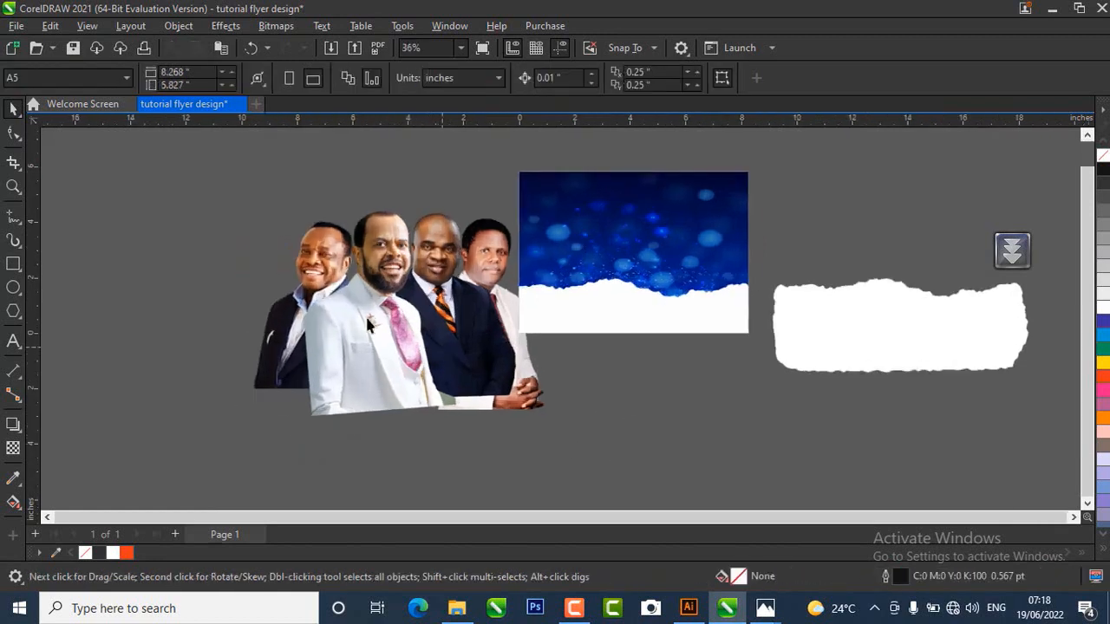
left_click_drag(209, 206, 622, 489)
scroll(598, 367, "down", 1)
scroll(591, 394, "up", 1)
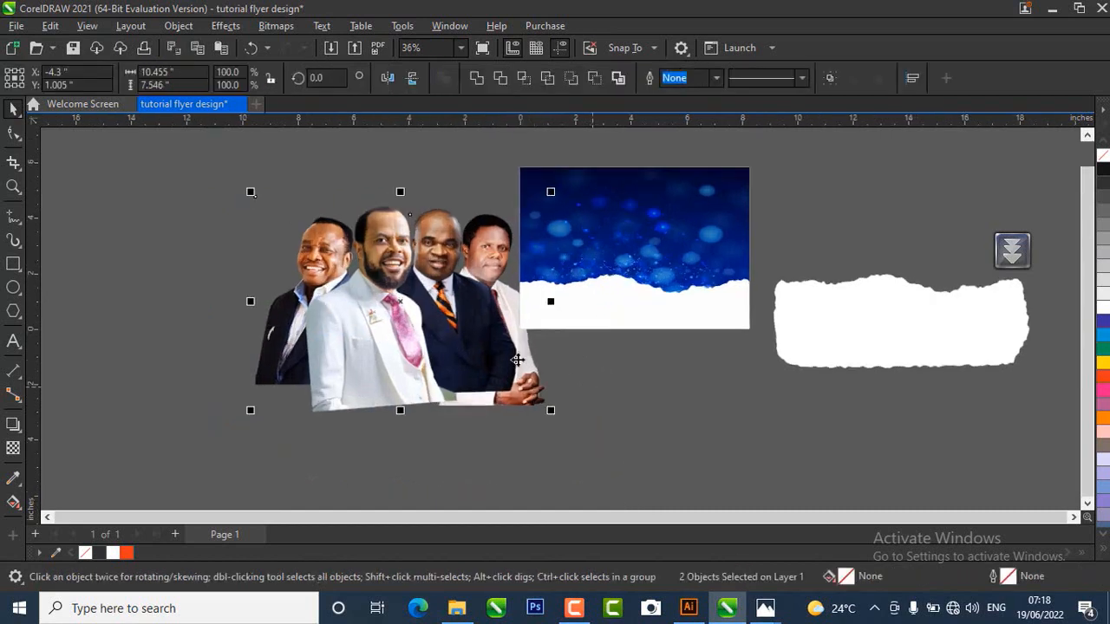
scroll(443, 332, "down", 1)
left_click_drag(227, 191, 572, 448)
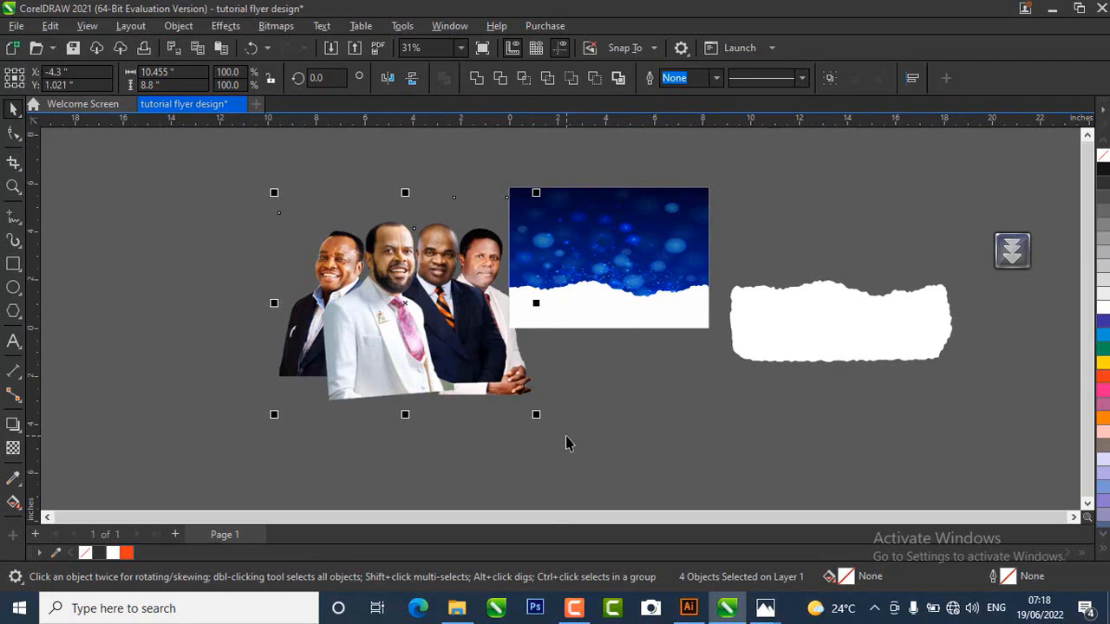
key("ctrl+g")
- Place a spare copy of the portrait group well to the left of the original
scroll(397, 340, "down", 2)
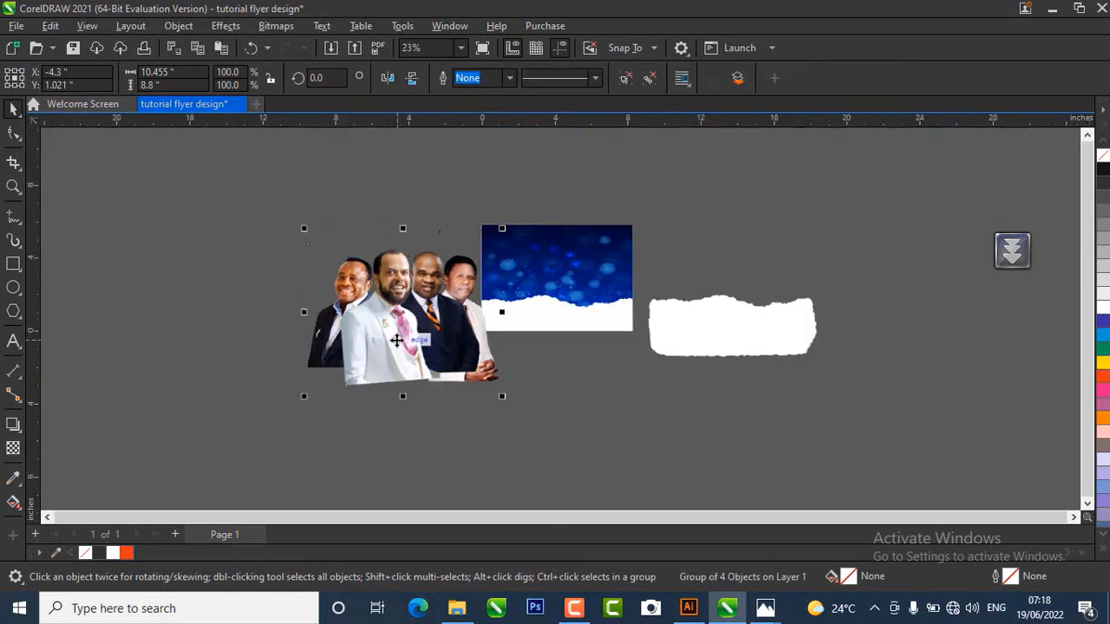
scroll(362, 338, "up", 1)
left_click_drag(423, 365, 192, 393)
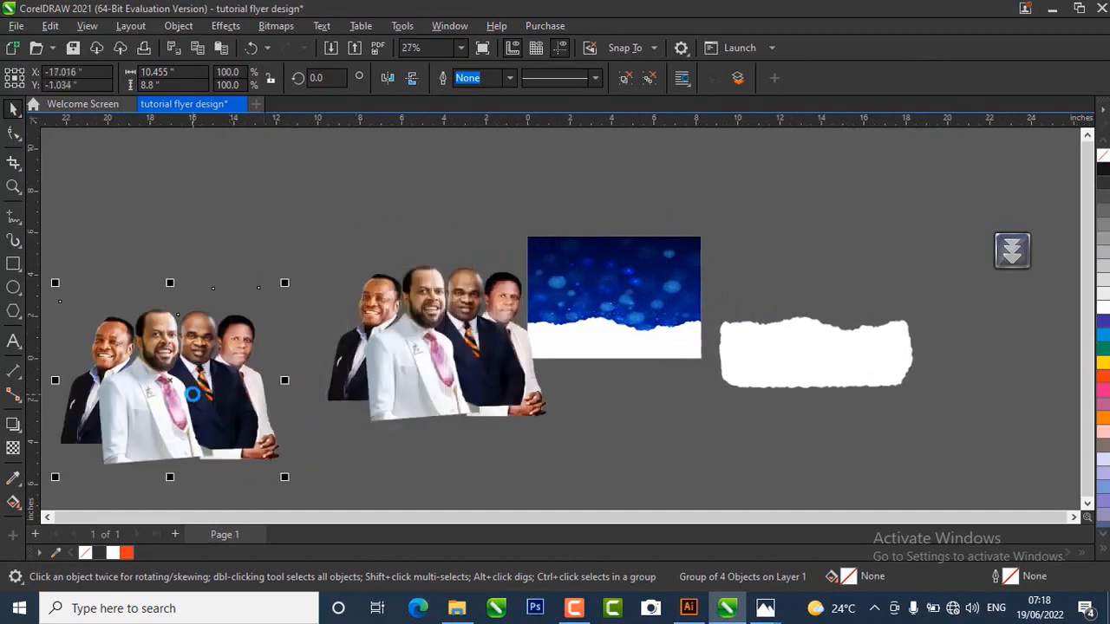
left_click(463, 374)
left_click(194, 404)
- Try to convert the portrait group beside the page to a 300 dpi CMYK bitmap with a transparent background
left_click(427, 351)
scroll(426, 351, "up", 1)
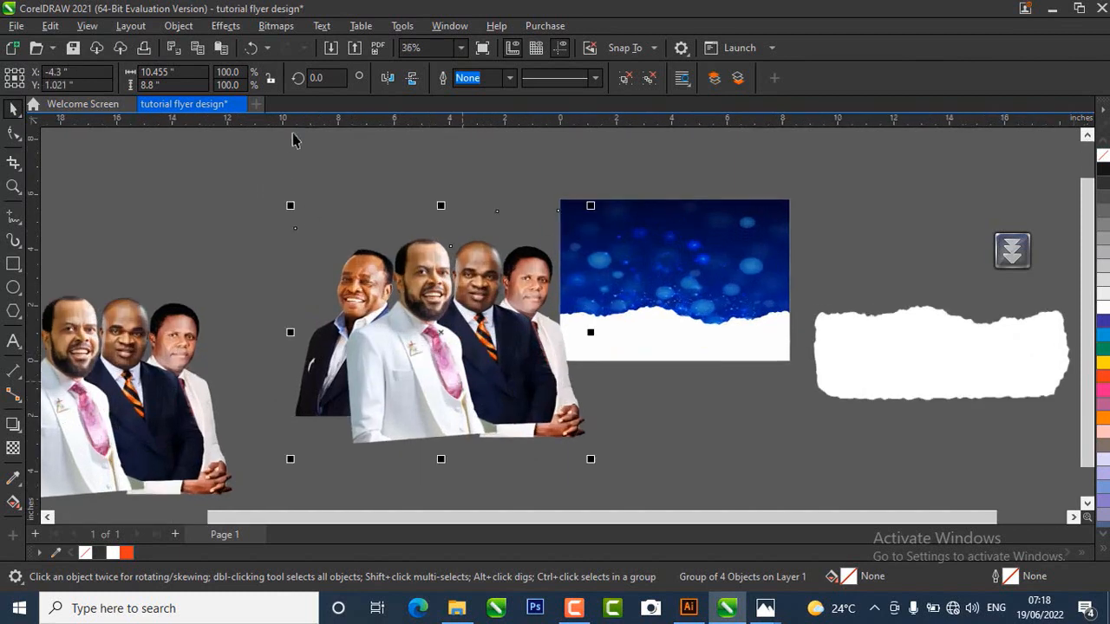
left_click(280, 30)
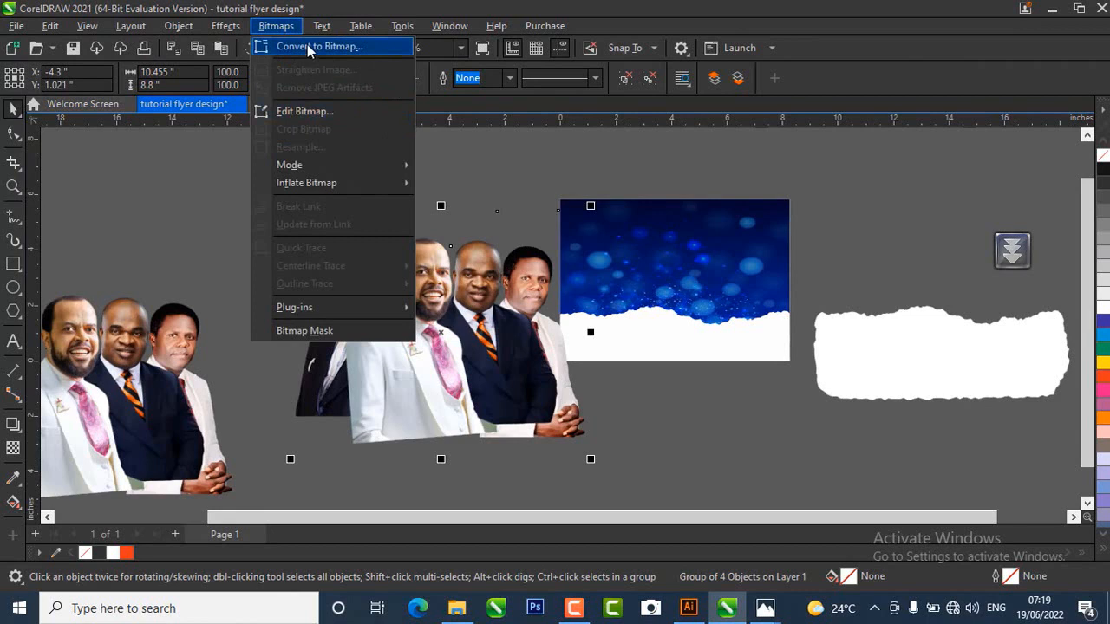
left_click(307, 45)
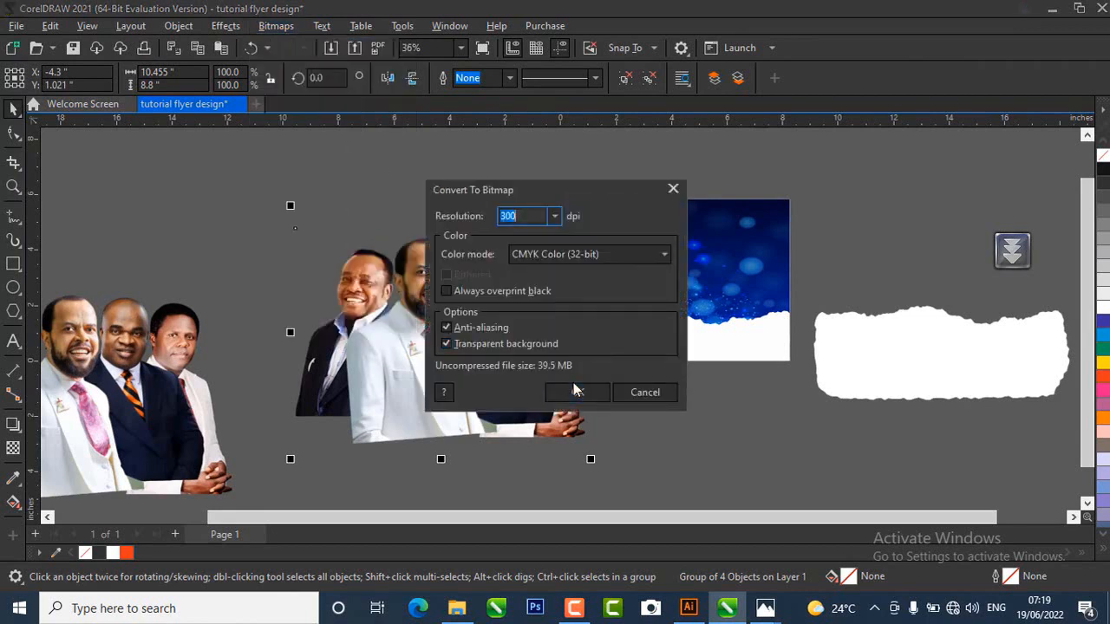
left_click(574, 393)
left_click(572, 394)
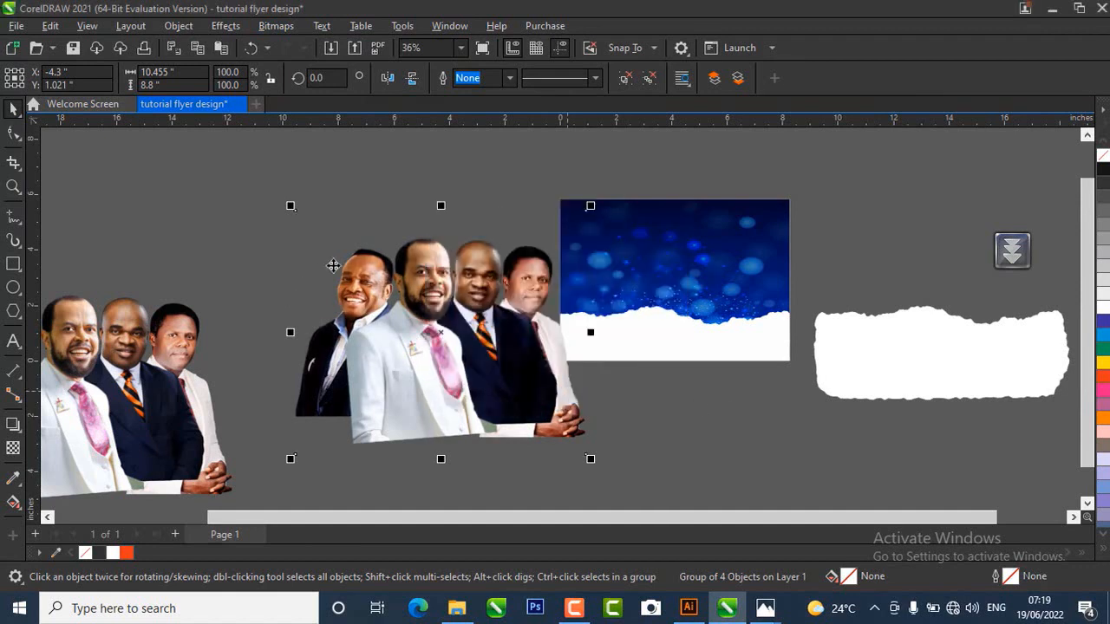
key("ctrl+z")
- Convert the portrait group beside the page to a 300 dpi RGB Color (24-bit) bitmap with a transparent background
left_click(276, 25)
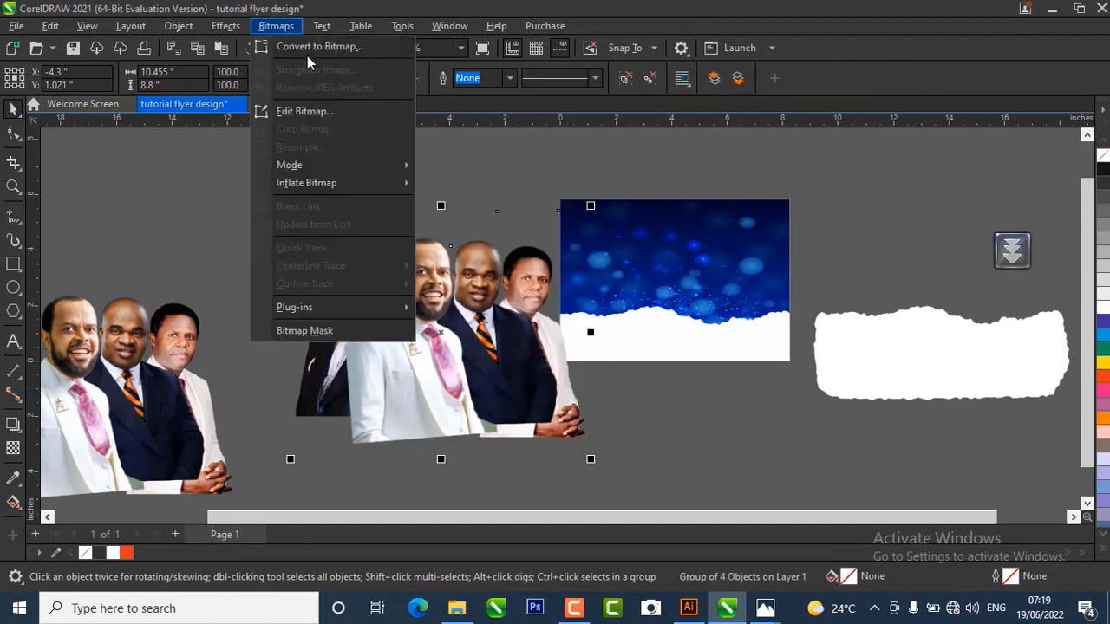
left_click(325, 41)
left_click(576, 254)
left_click(567, 308)
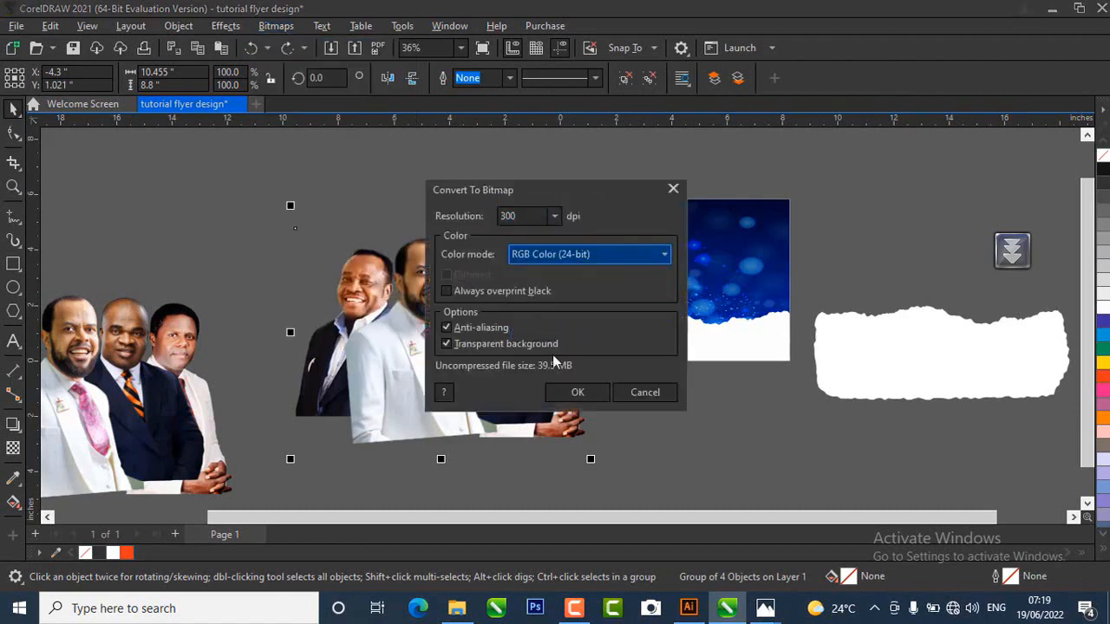
left_click(568, 393)
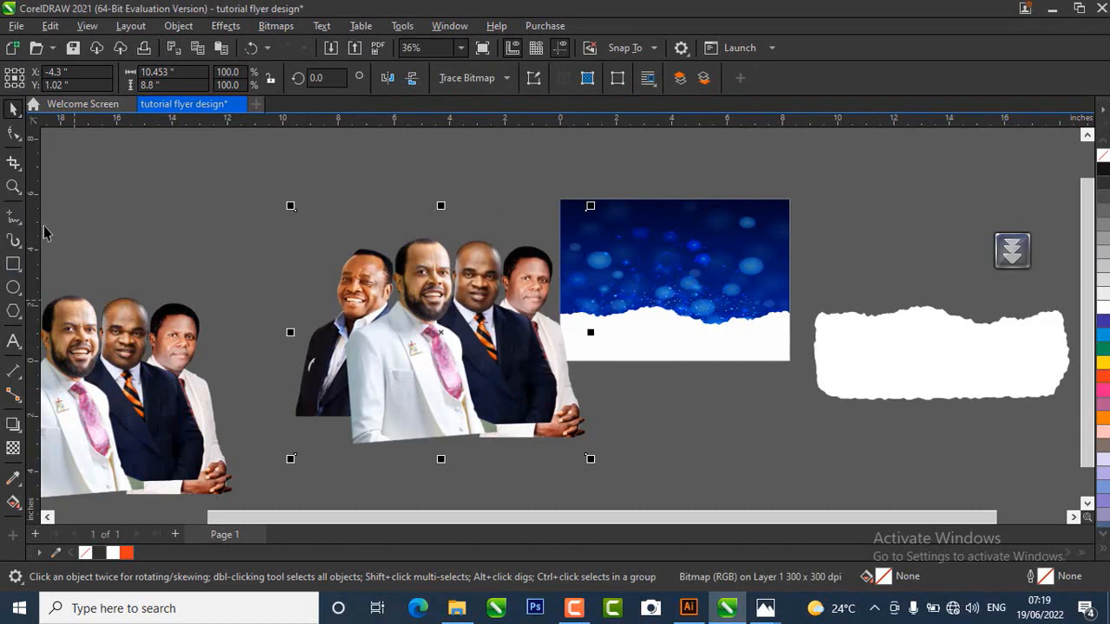
- Crop the portrait bitmap's uneven bottom to one straight edge by raising its two lower corner nodes with the Shape tool
left_click(13, 135)
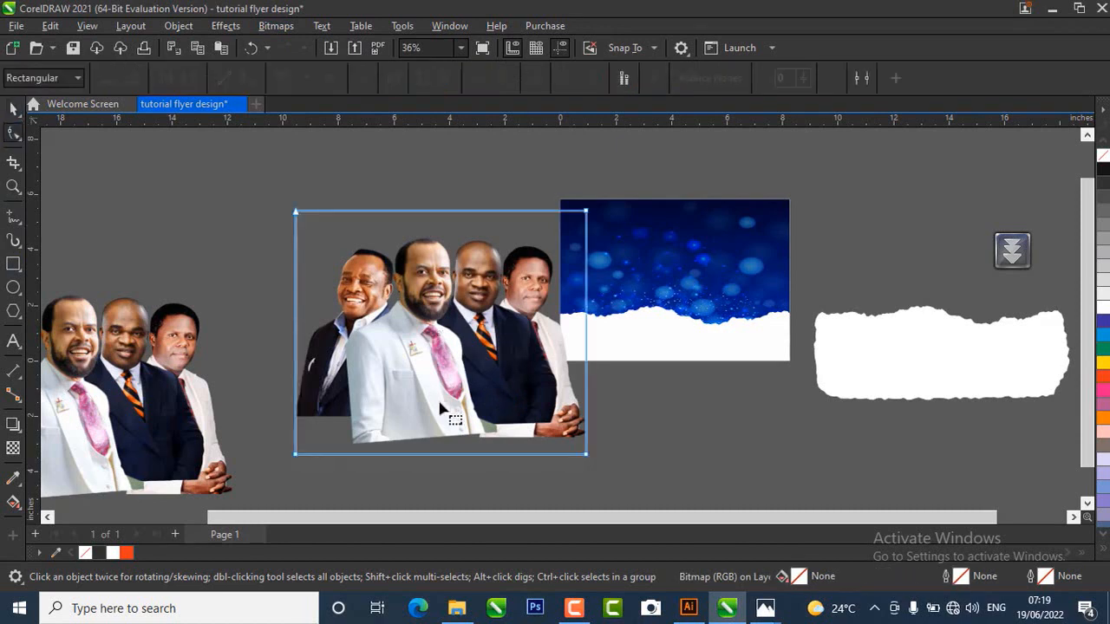
left_click_drag(225, 414, 635, 479)
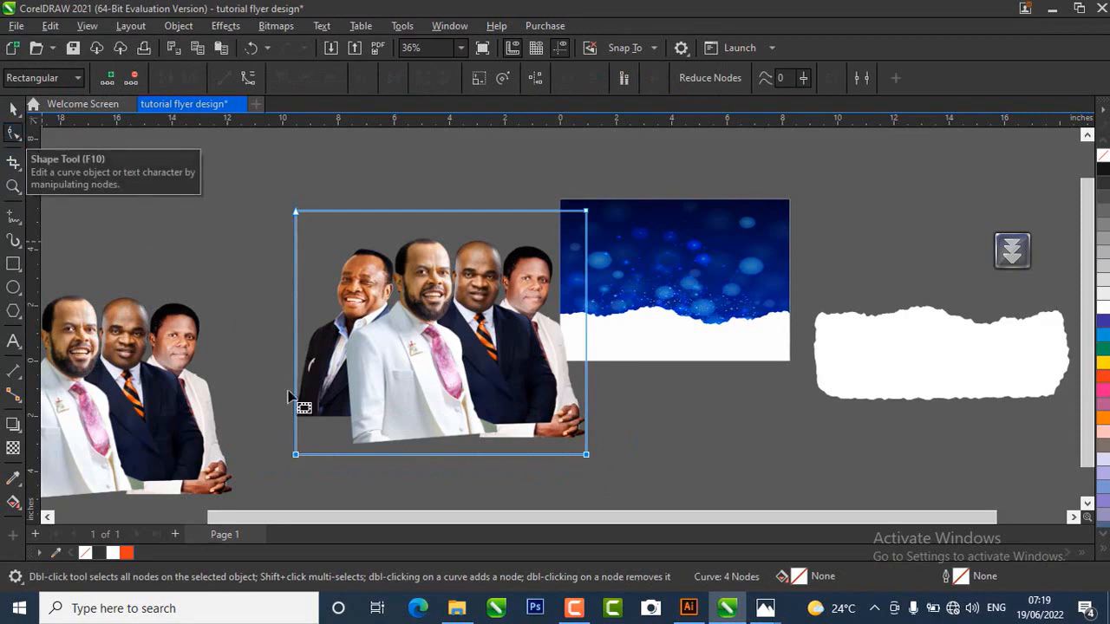
left_click_drag(231, 393, 624, 483)
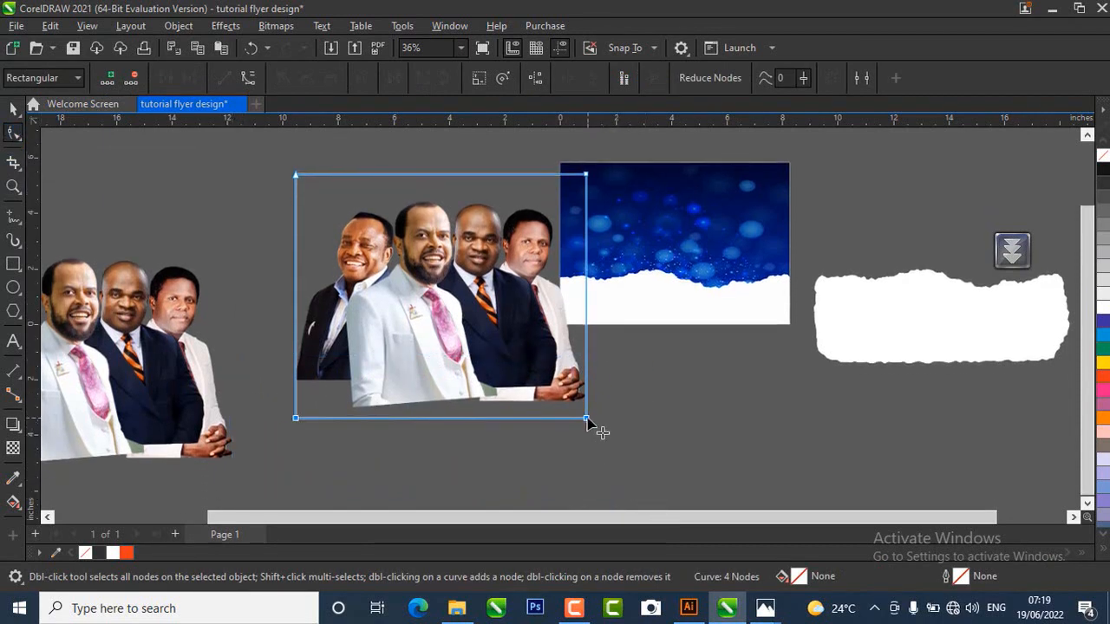
left_click_drag(586, 419, 586, 373)
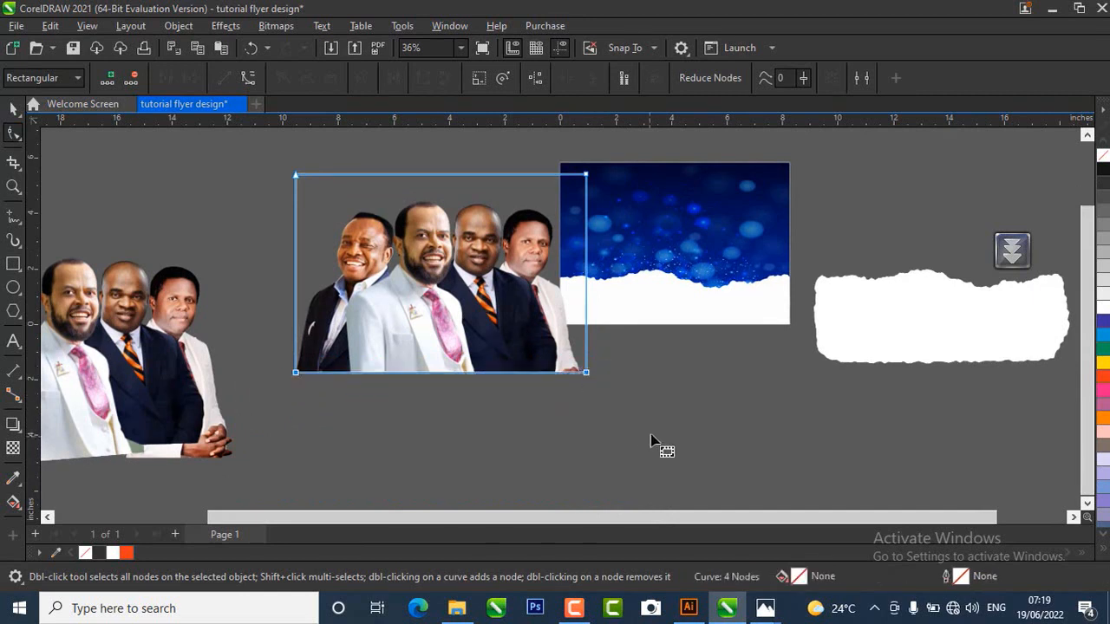
- Move the cropped portrait bitmap onto the blue page and scale it proportionally to about 5.77 × 3.95 inches
left_click(13, 107)
left_click_drag(468, 346, 607, 392)
scroll(607, 392, "up", 2)
scroll(515, 396, "down", 2)
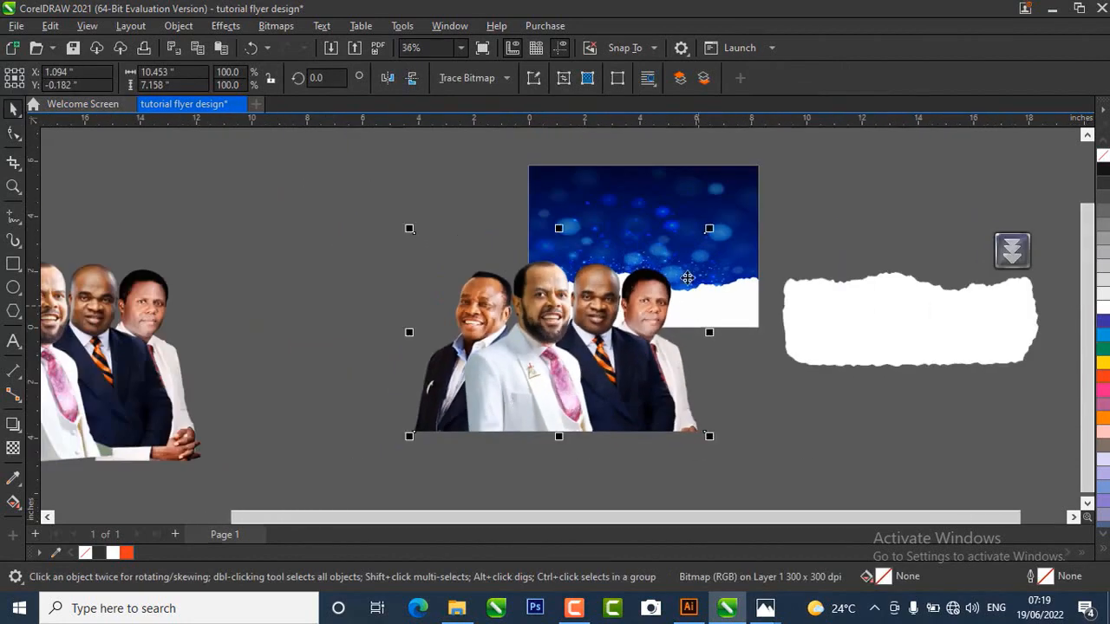
scroll(713, 246, "up", 1)
left_click_drag(709, 226, 611, 322)
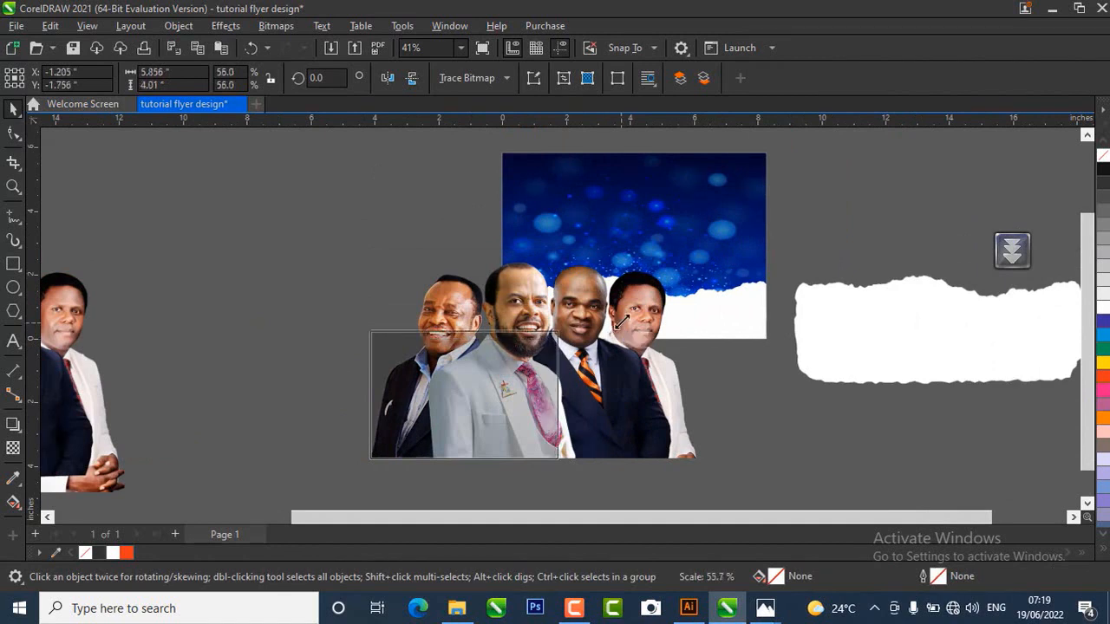
left_click_drag(477, 392, 635, 279)
scroll(632, 281, "up", 1)
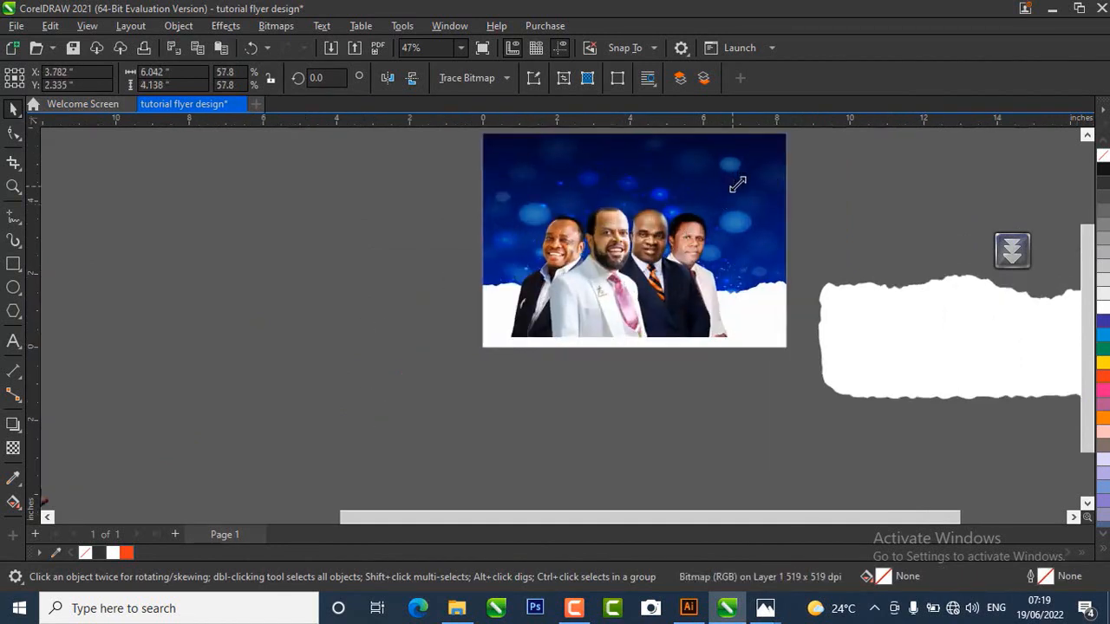
left_click_drag(736, 183, 723, 189)
- PowerClip the portrait bitmap inside the blue page rectangle and open the PowerClip contents for editing
left_click_drag(646, 308, 657, 224)
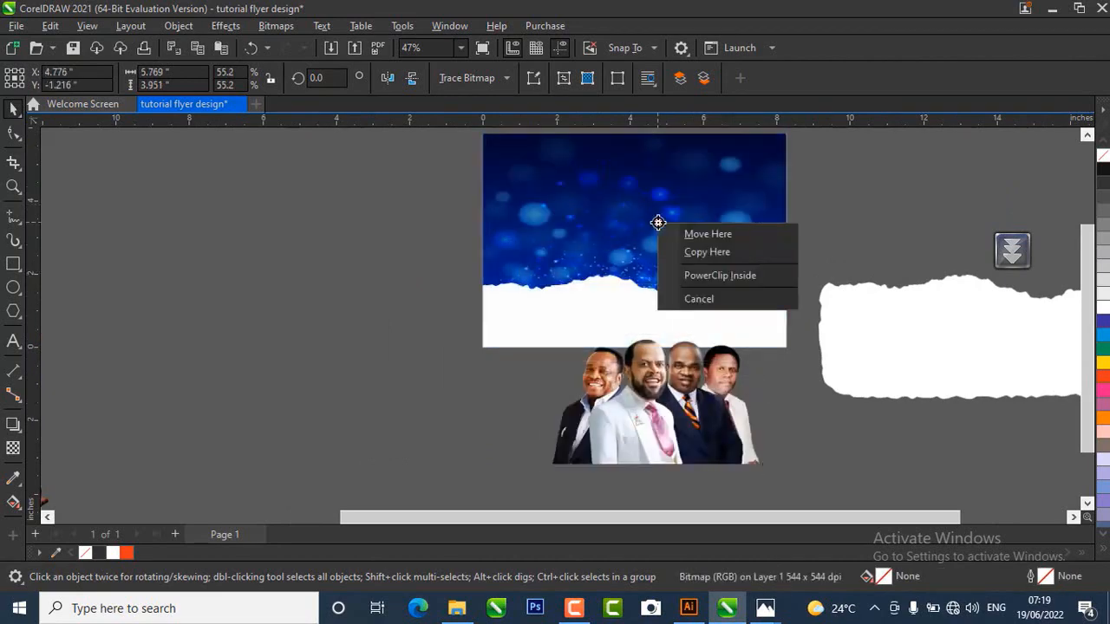
left_click(718, 274)
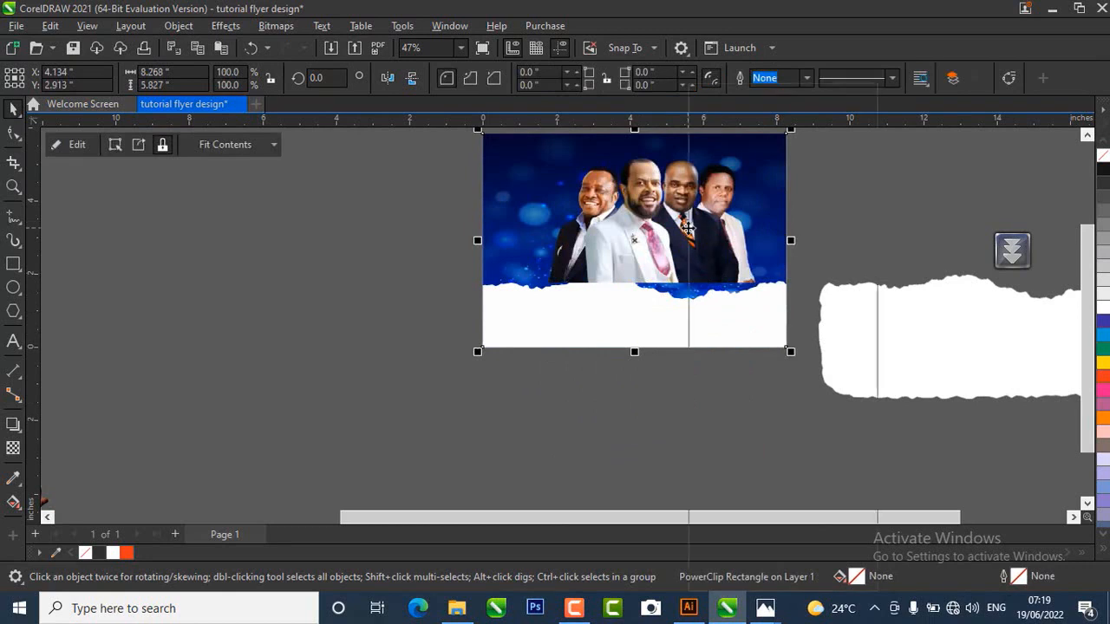
right_click(701, 280)
left_click(719, 111)
left_click(656, 299)
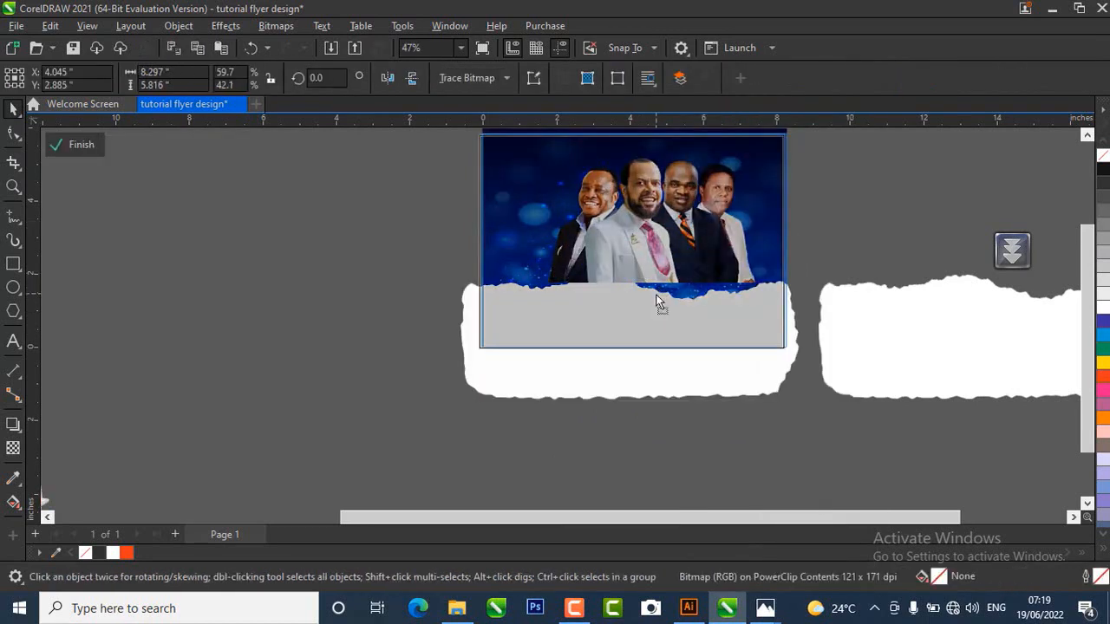
left_click(251, 48)
- Enlarge the portraits inside the PowerClip to about 5.96 × 4.08 inches and lower them near the page centre, overlapping the torn paper
left_click_drag(670, 242, 669, 242)
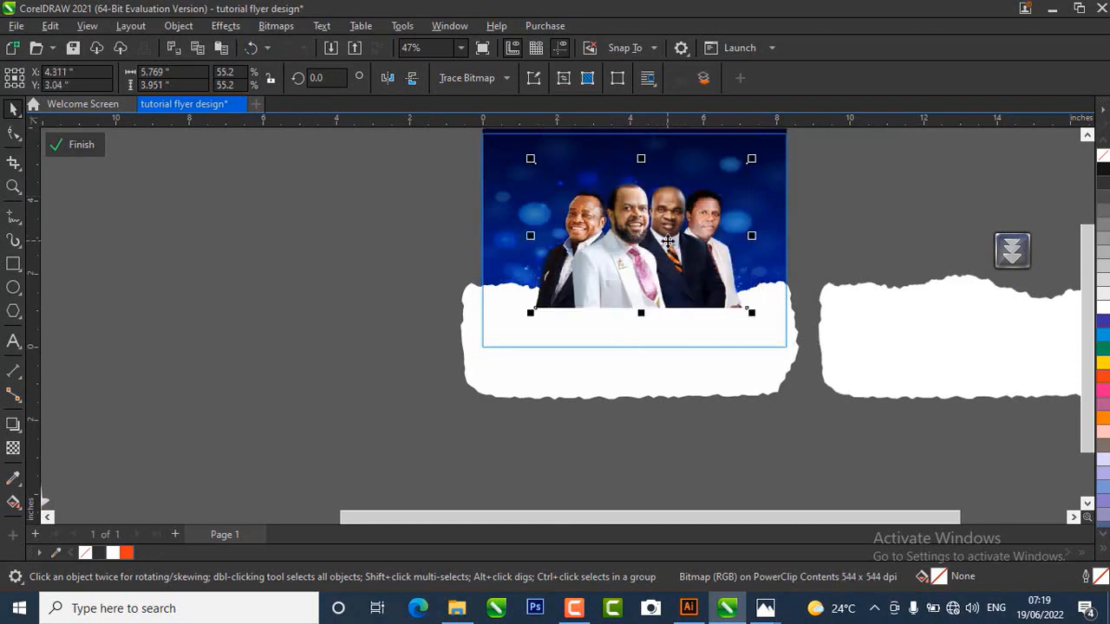
left_click_drag(753, 160, 768, 155)
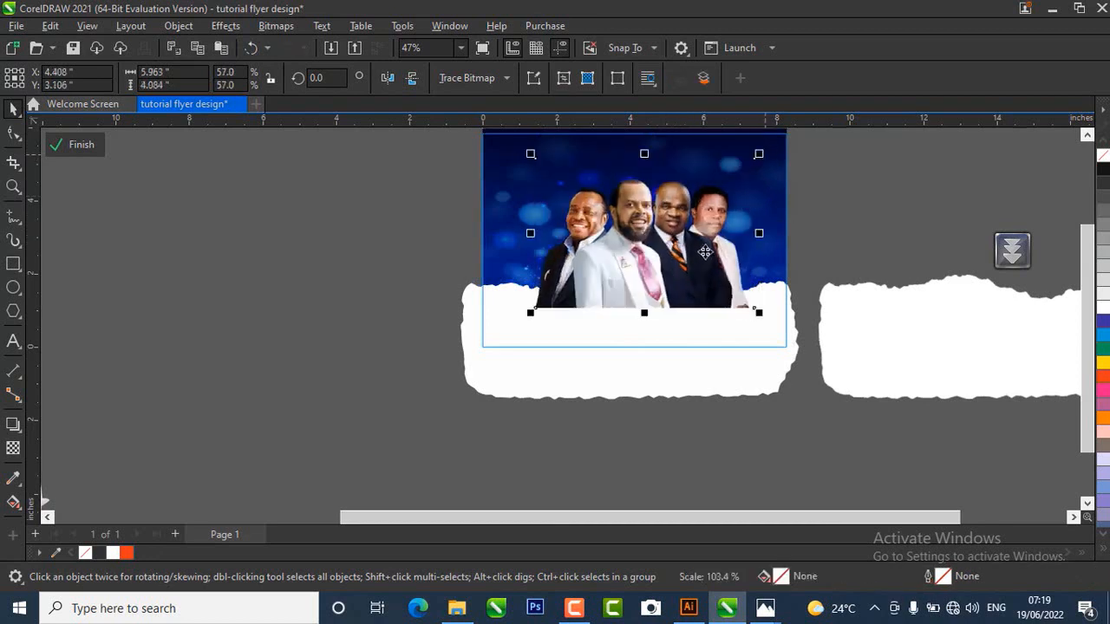
left_click_drag(690, 257, 681, 271)
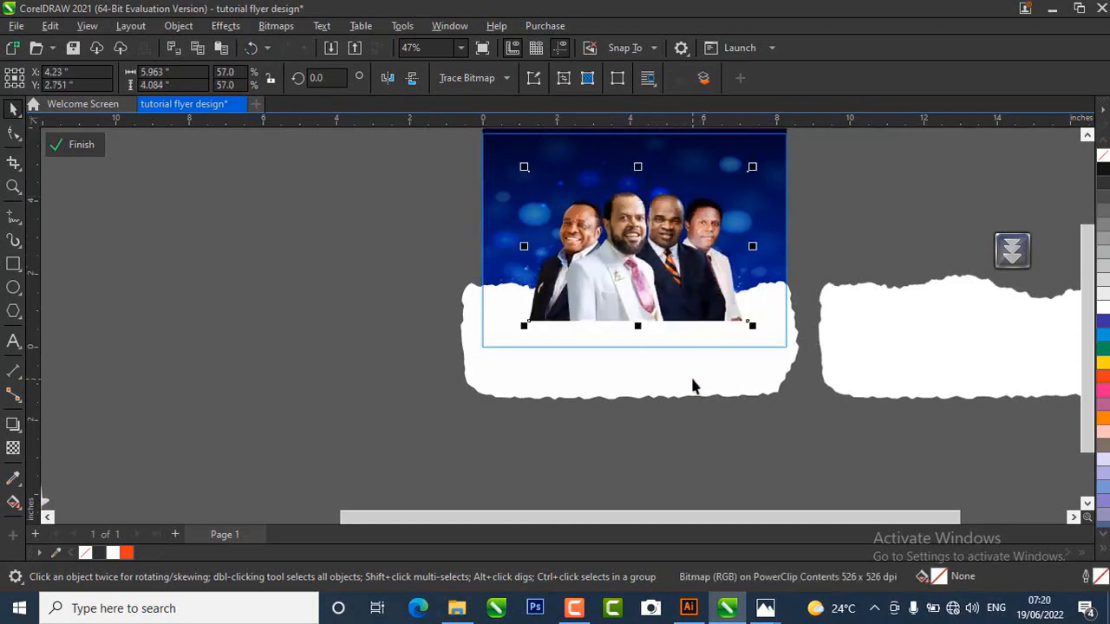
- Bring the torn-paper shape in front of the portraits, lower it slightly, and finish editing the PowerClip
left_click(692, 379)
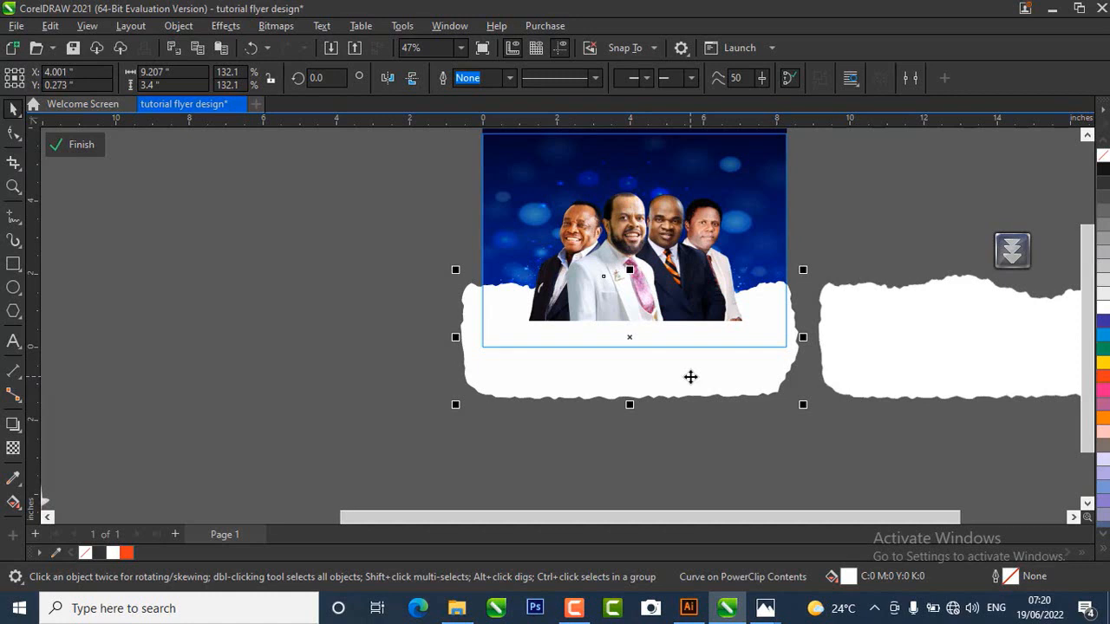
key("shift+Page_Up")
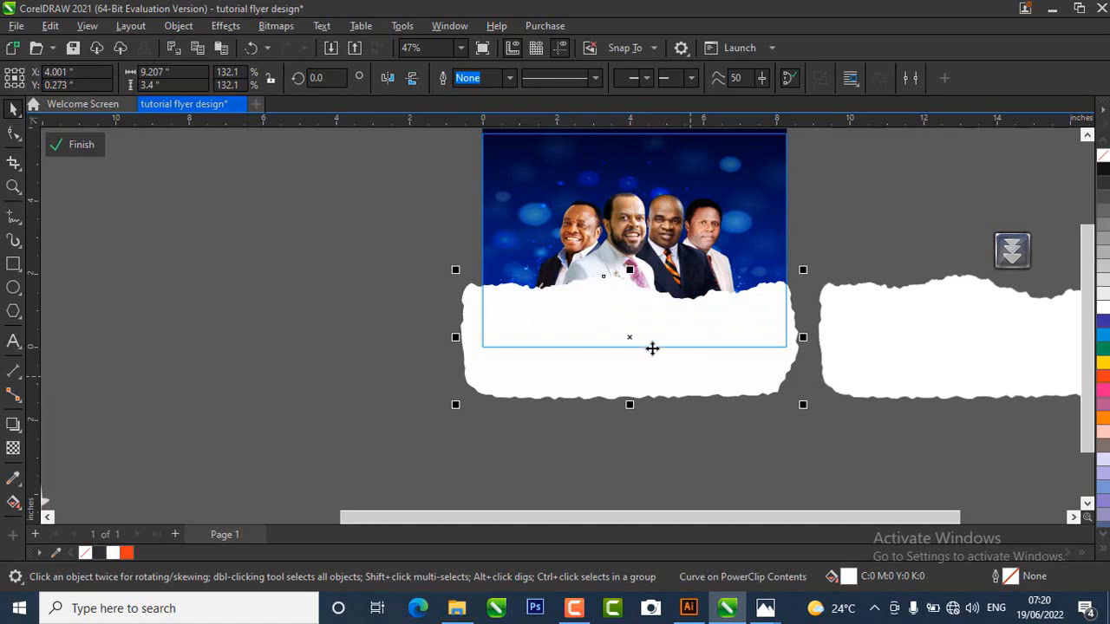
left_click_drag(632, 332, 625, 341)
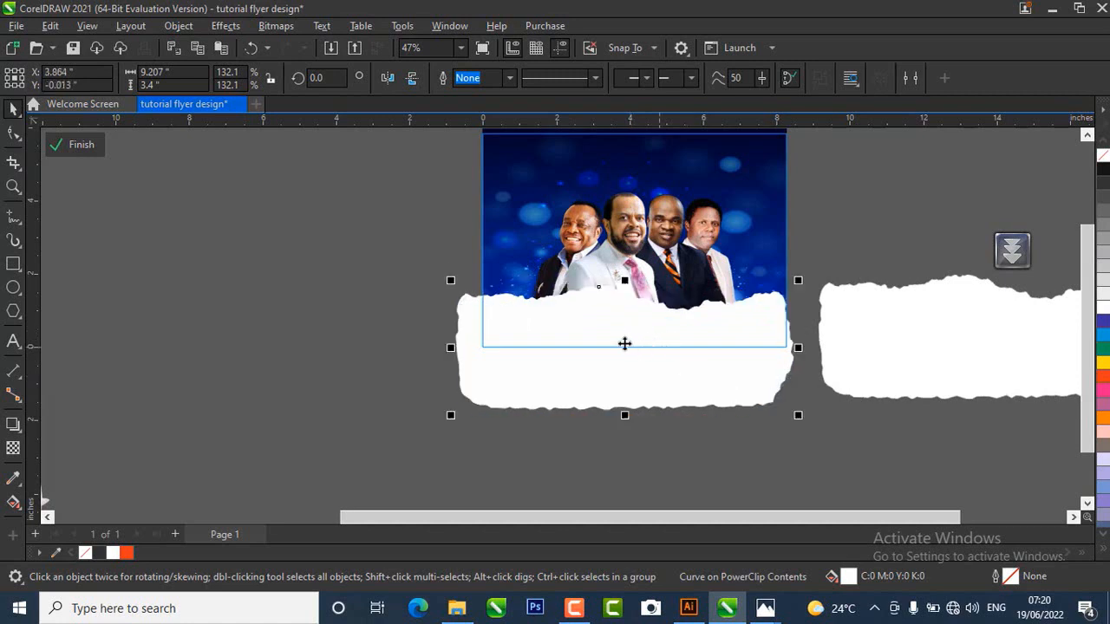
left_click(306, 304)
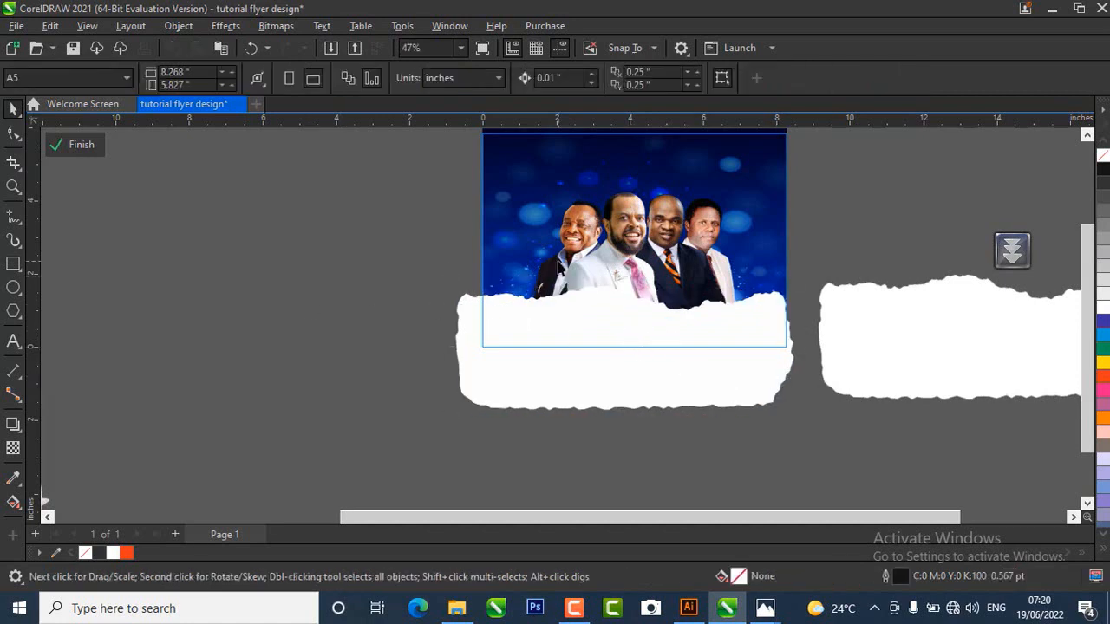
left_click(557, 257)
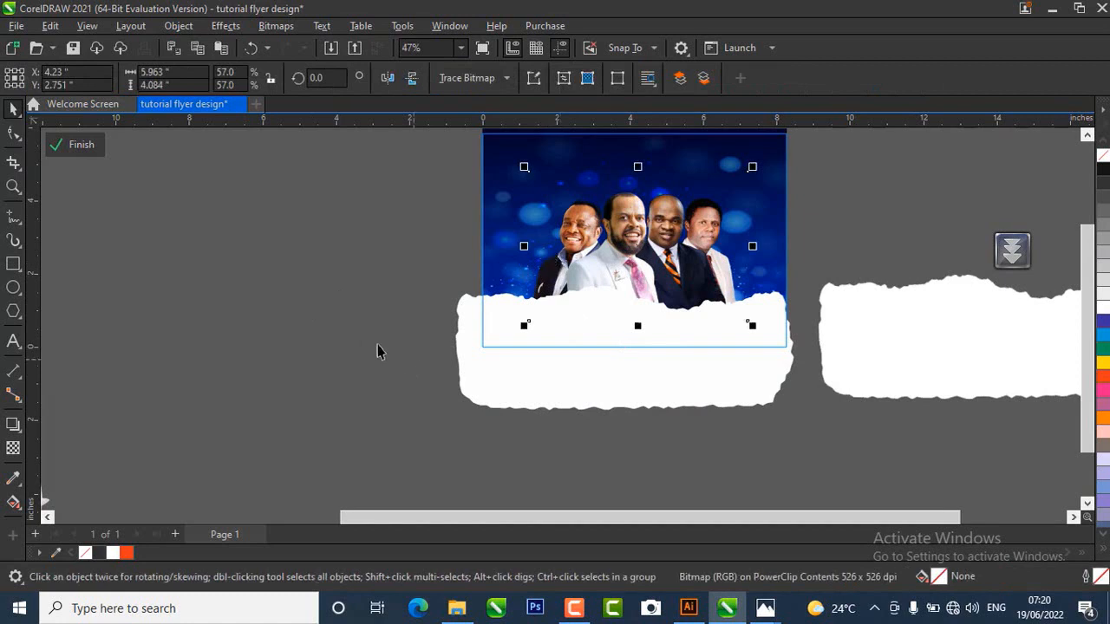
left_click(78, 145)
left_click(360, 350)
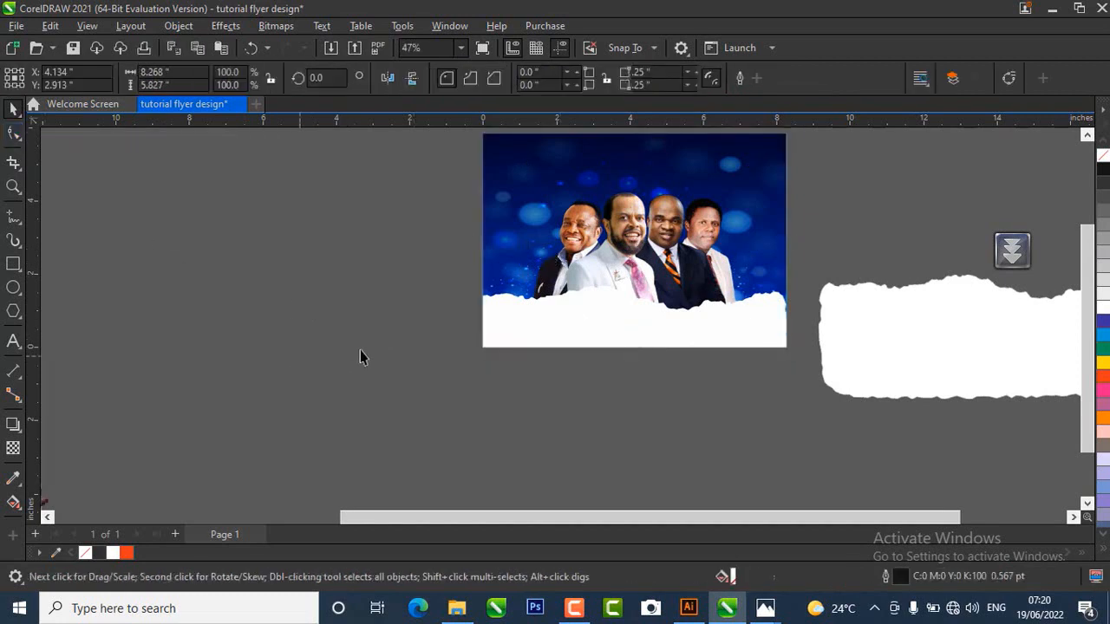
- Switch to File Explorer and open the Word document "The Locust army international" from the "tutorial resouces" folder
scroll(661, 240, "up", 1)
scroll(648, 207, "down", 2)
scroll(649, 206, "up", 1)
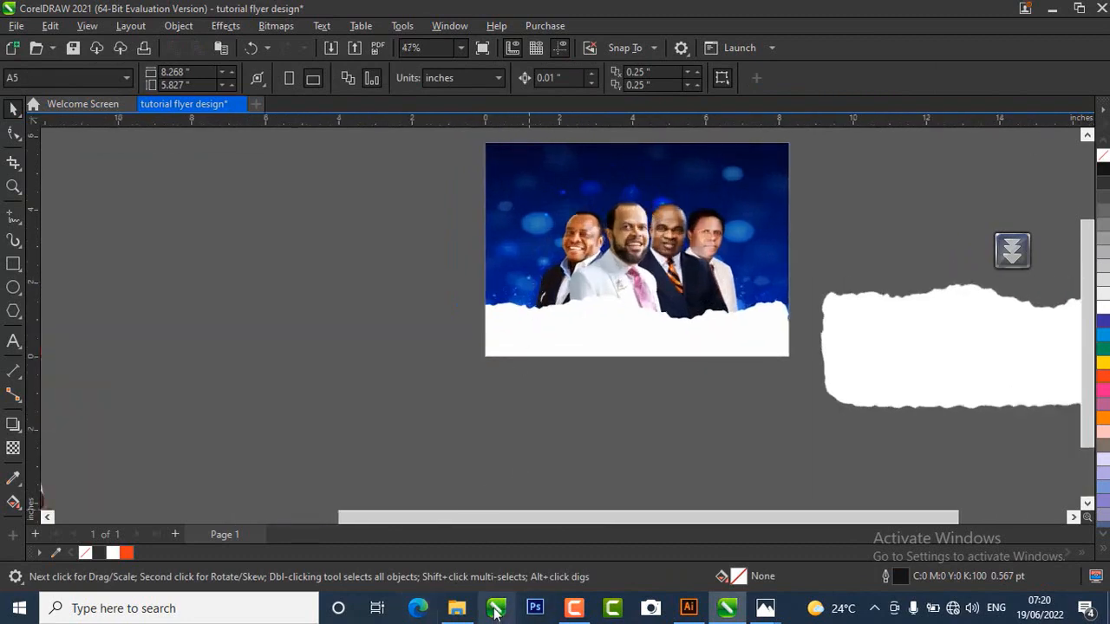
mouse_move(456, 608)
left_click(463, 548)
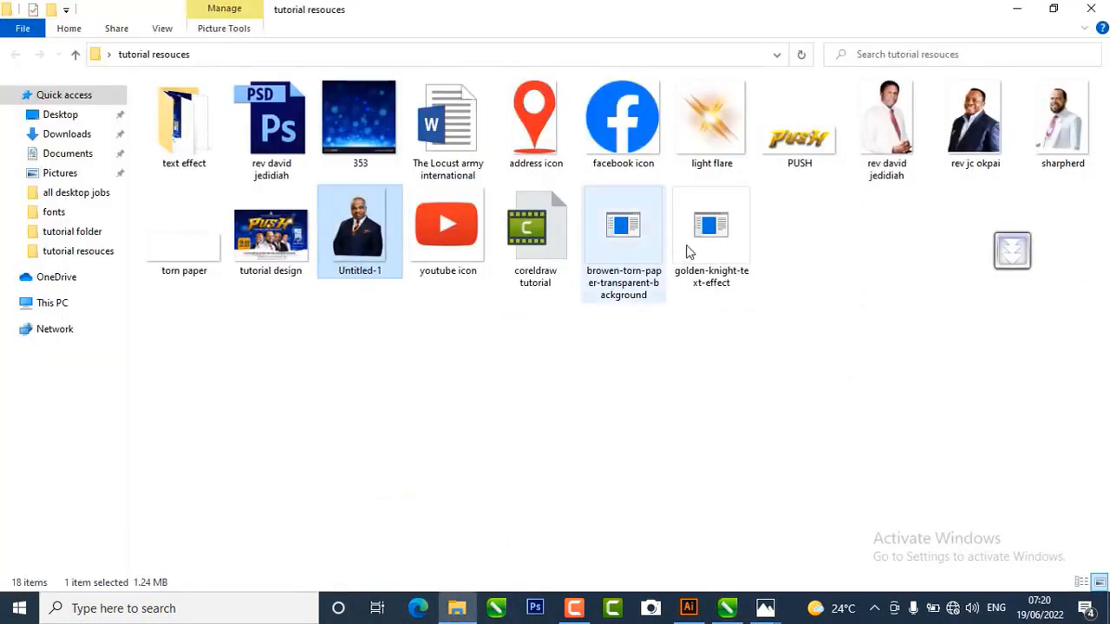
double_click(450, 168)
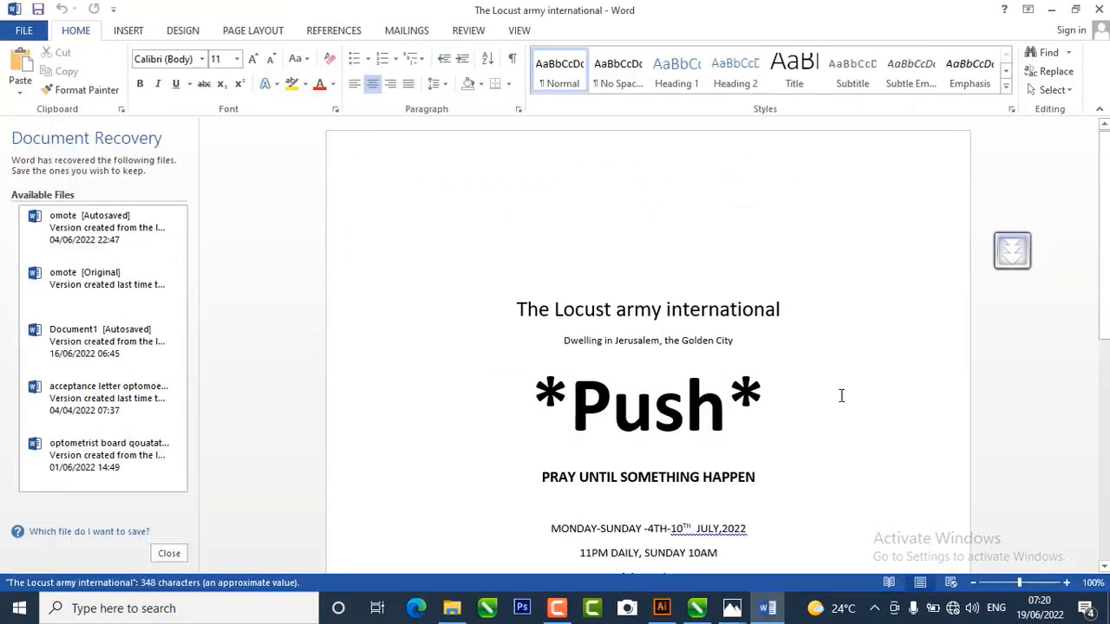
- Copy the lines "The Locust army international" and "Dwelling in Jerusalem, the Golden City" from the document
scroll(549, 283, "down", 1)
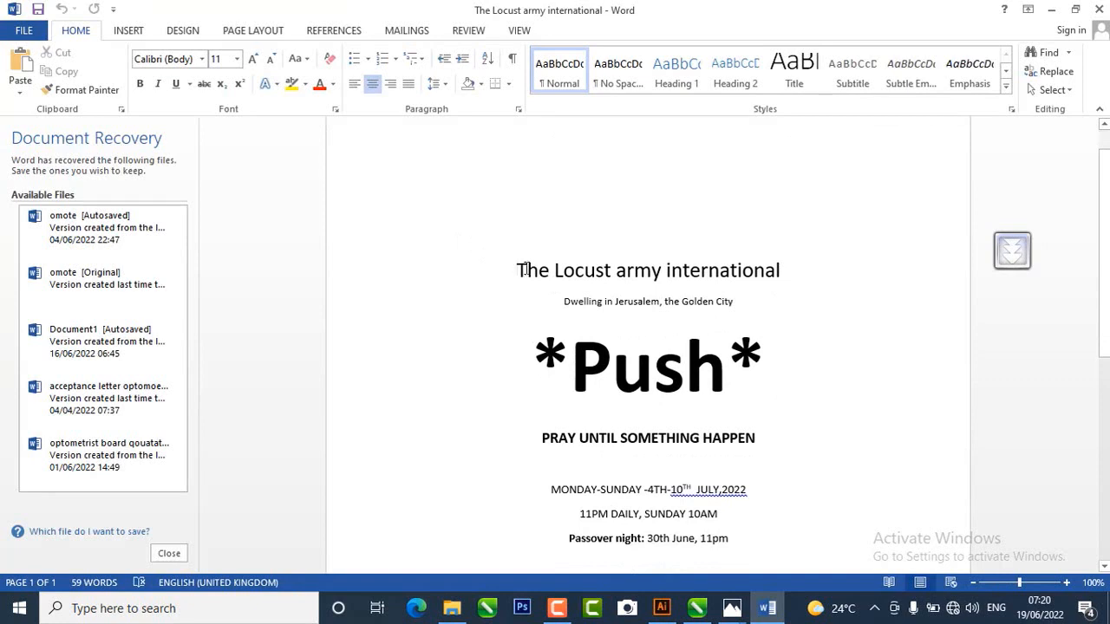
left_click_drag(523, 270, 754, 301)
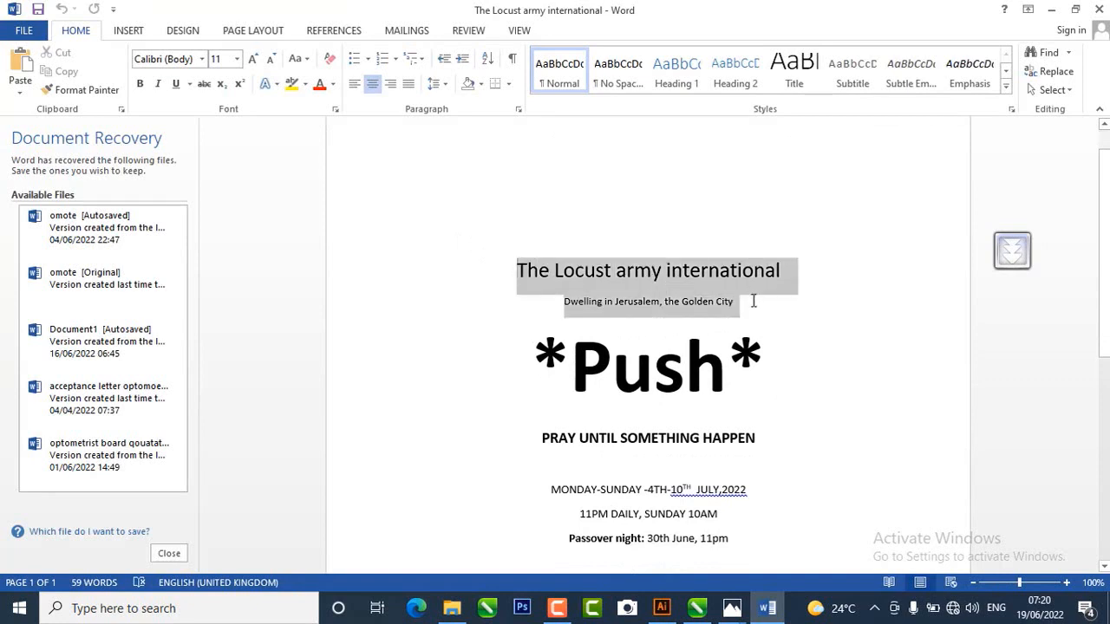
right_click(670, 291)
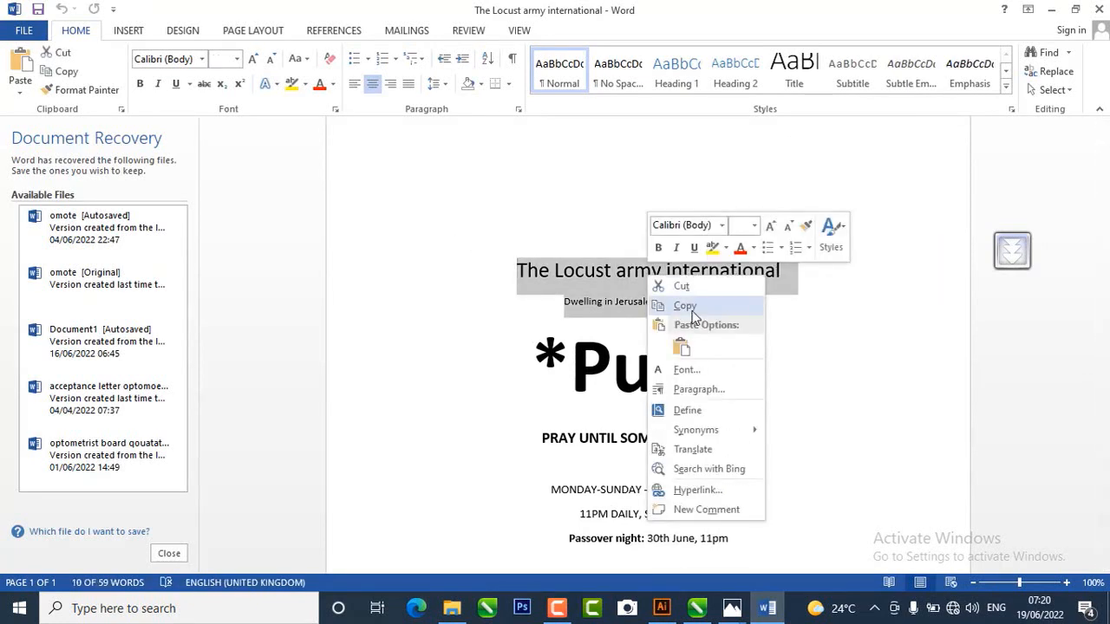
left_click(689, 307)
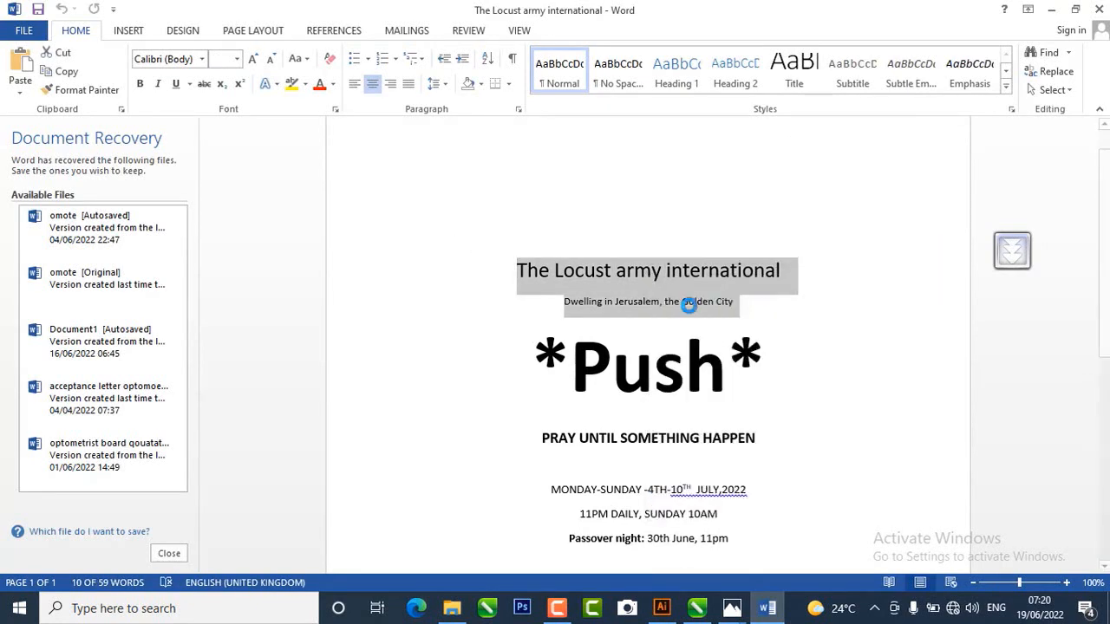
- Switch back to CorelDRAW and paste the copied lines as text near the flyer's top, choosing Maintain Fonts and Formatting
left_click(701, 611)
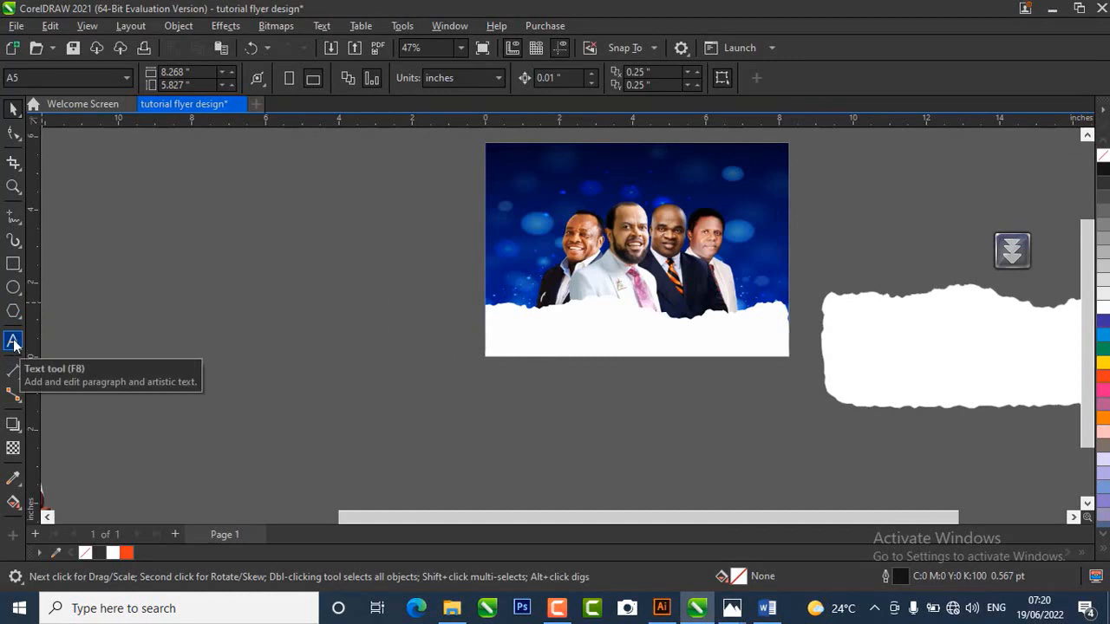
left_click(14, 343)
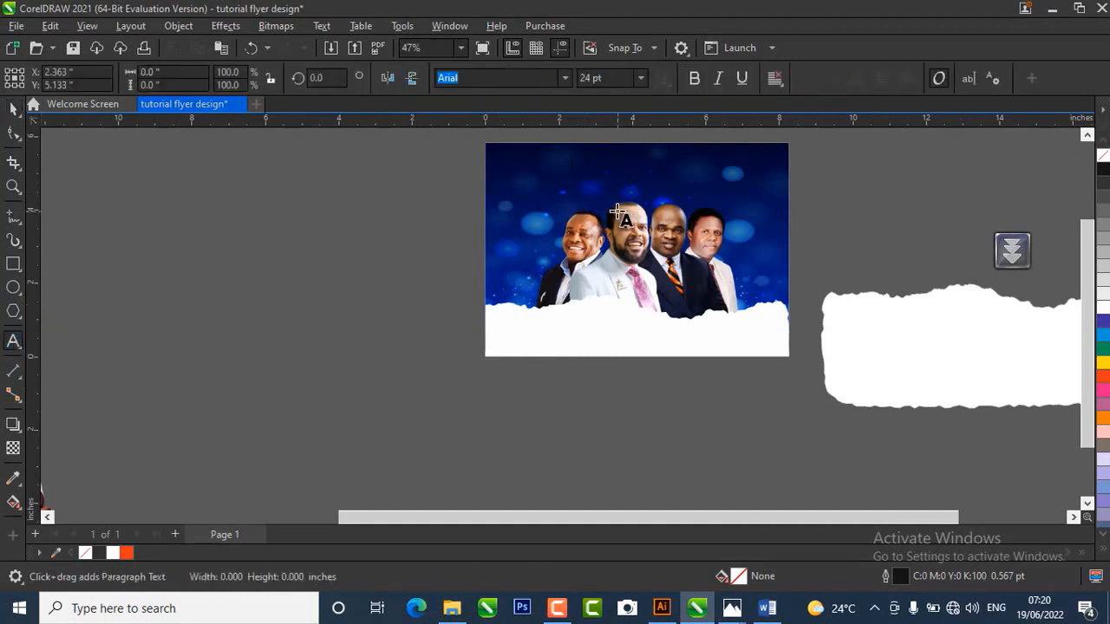
left_click(221, 48)
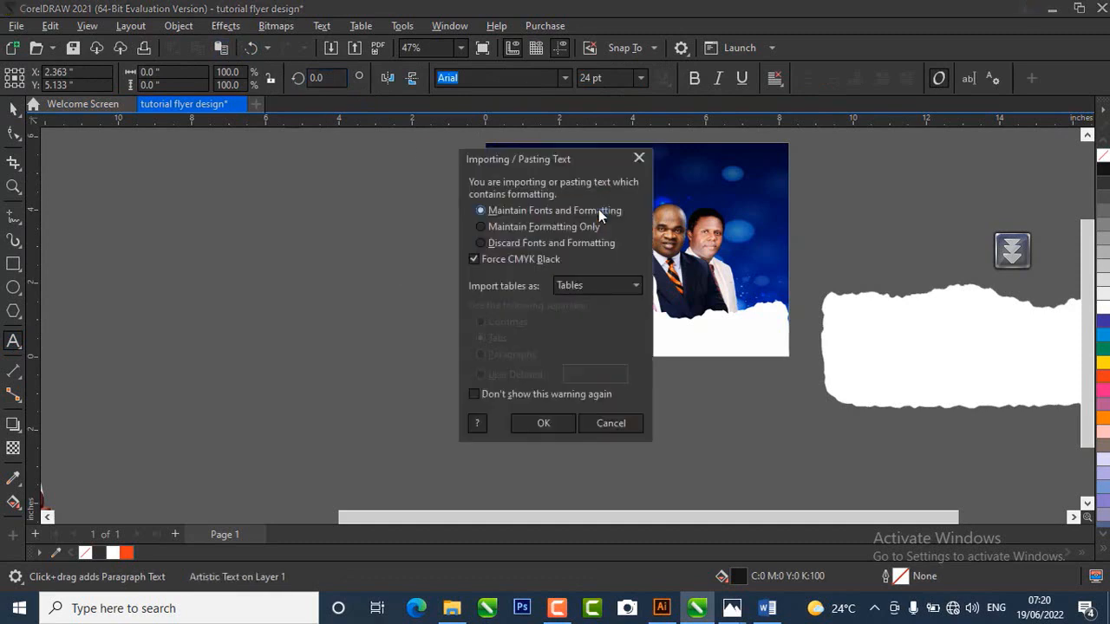
left_click(546, 423)
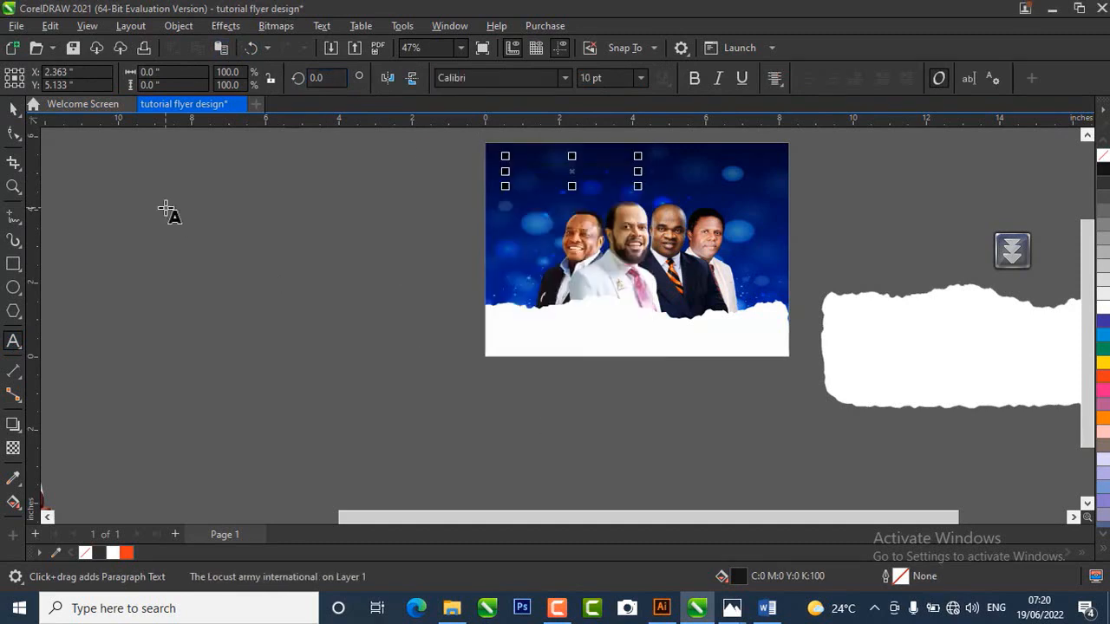
- Fill the pasted two-line text with white and move it to the horizontal centre above the portraits
left_click(13, 109)
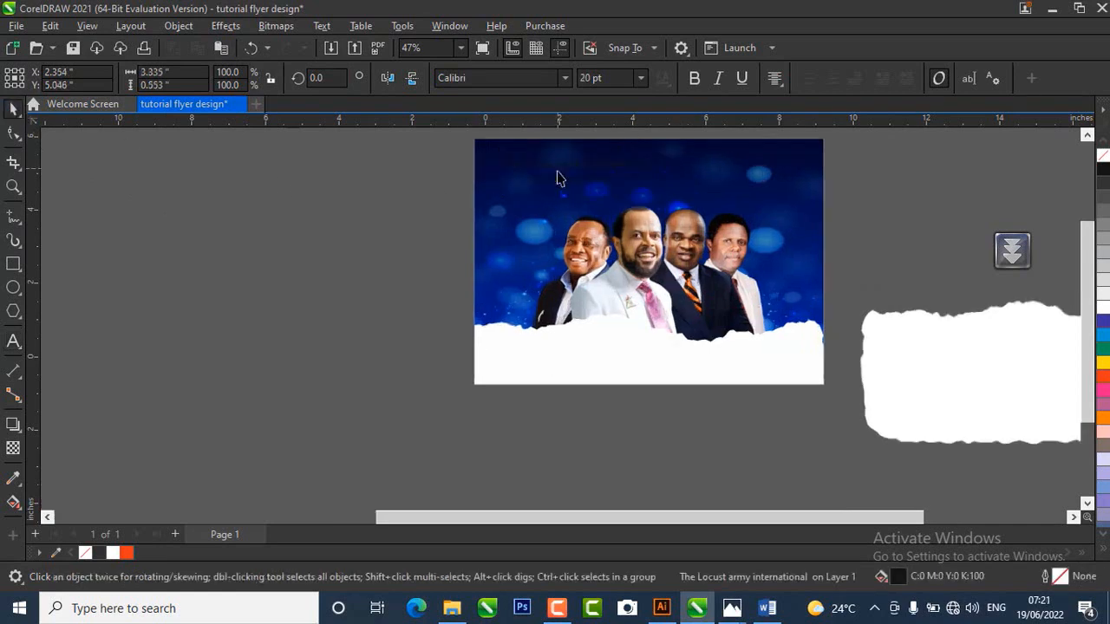
scroll(558, 178, "up", 3)
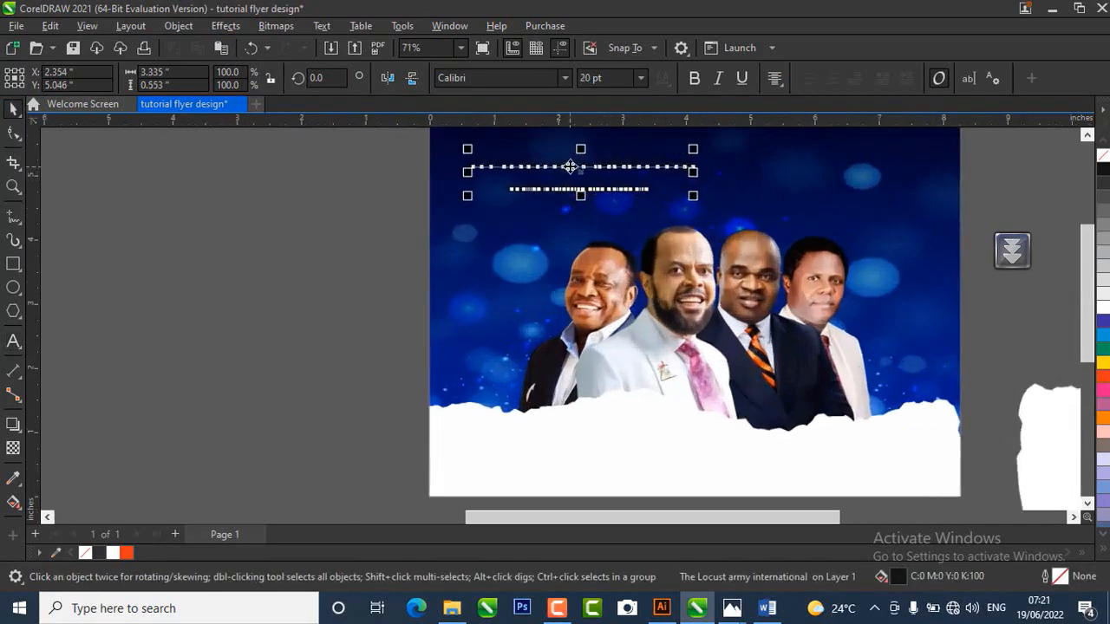
left_click(1102, 309)
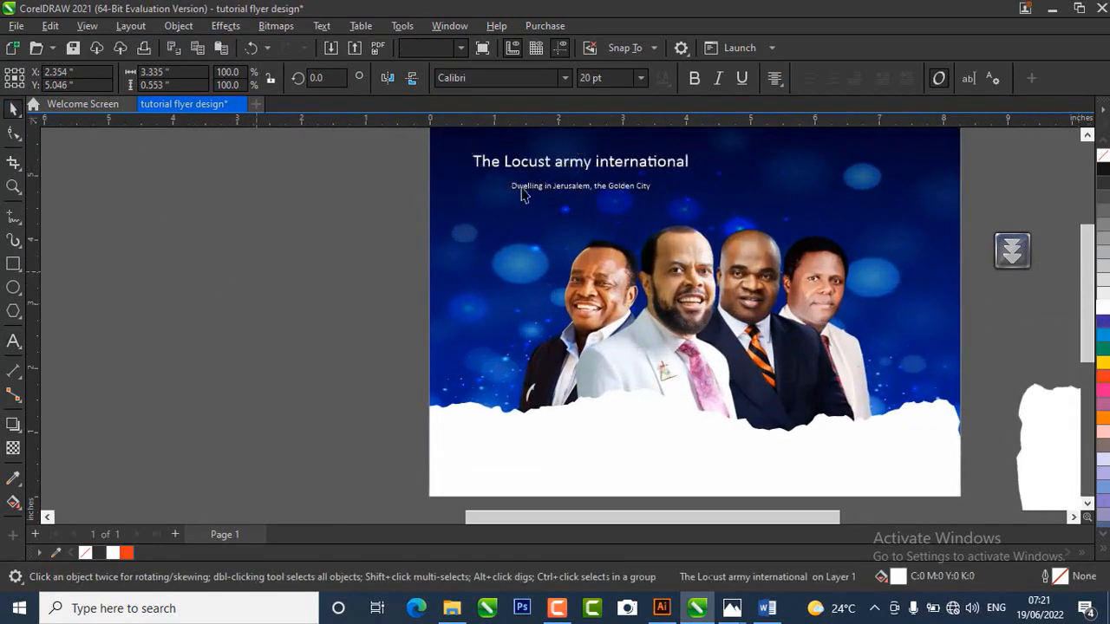
scroll(565, 173, "up", 1)
left_click_drag(578, 162, 722, 176)
left_click(265, 305)
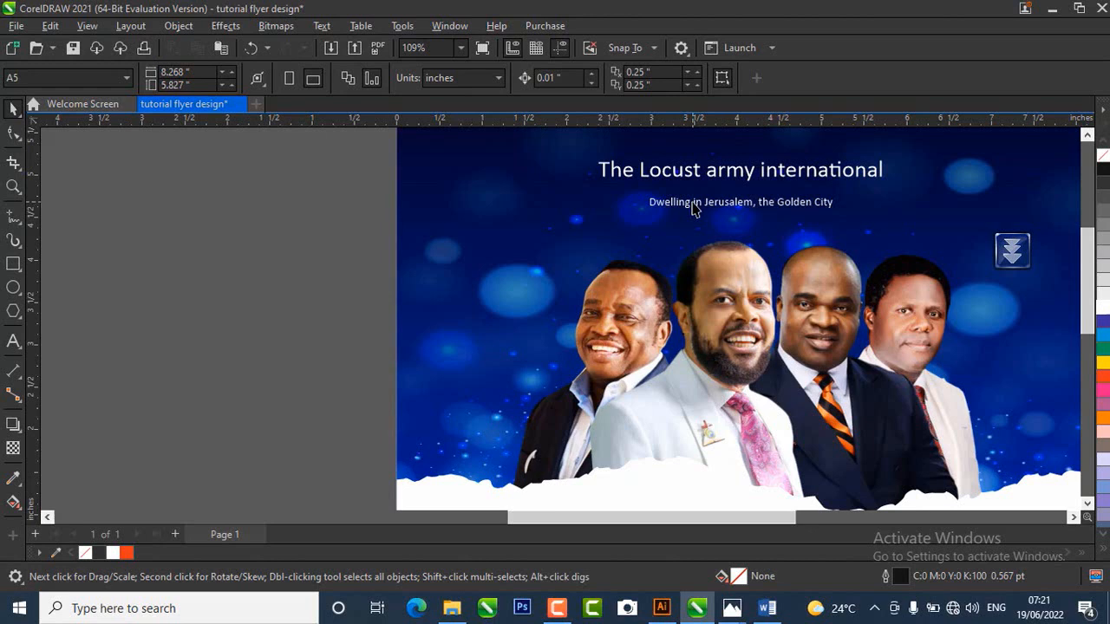
- Break the two-line text apart into separate lines and select the "The Locust army international" heading
left_click(712, 174)
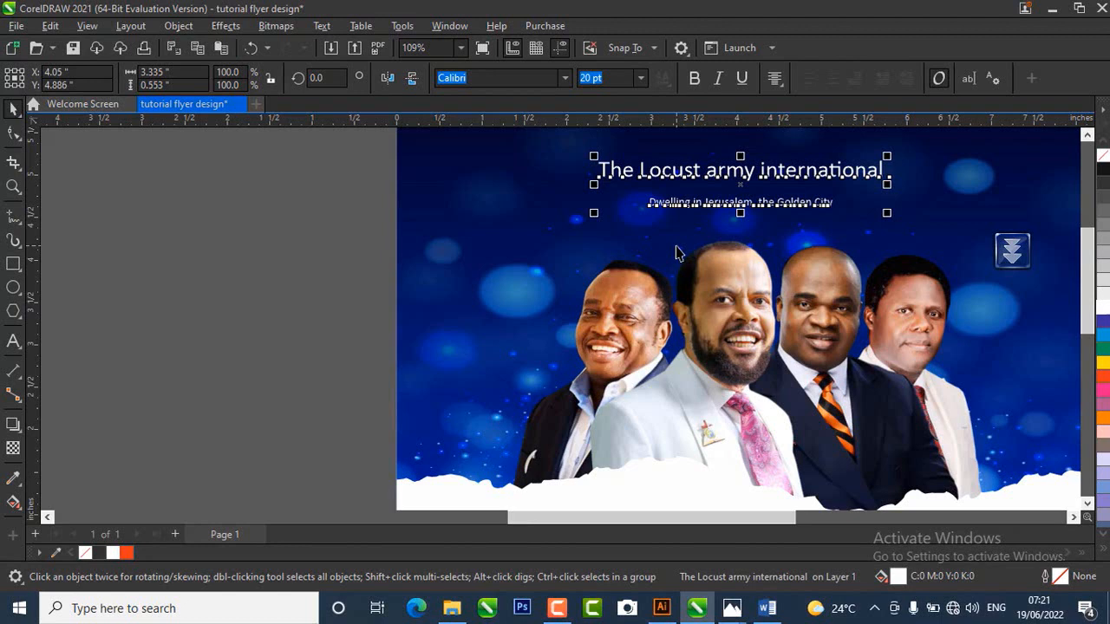
key("ctrl+k")
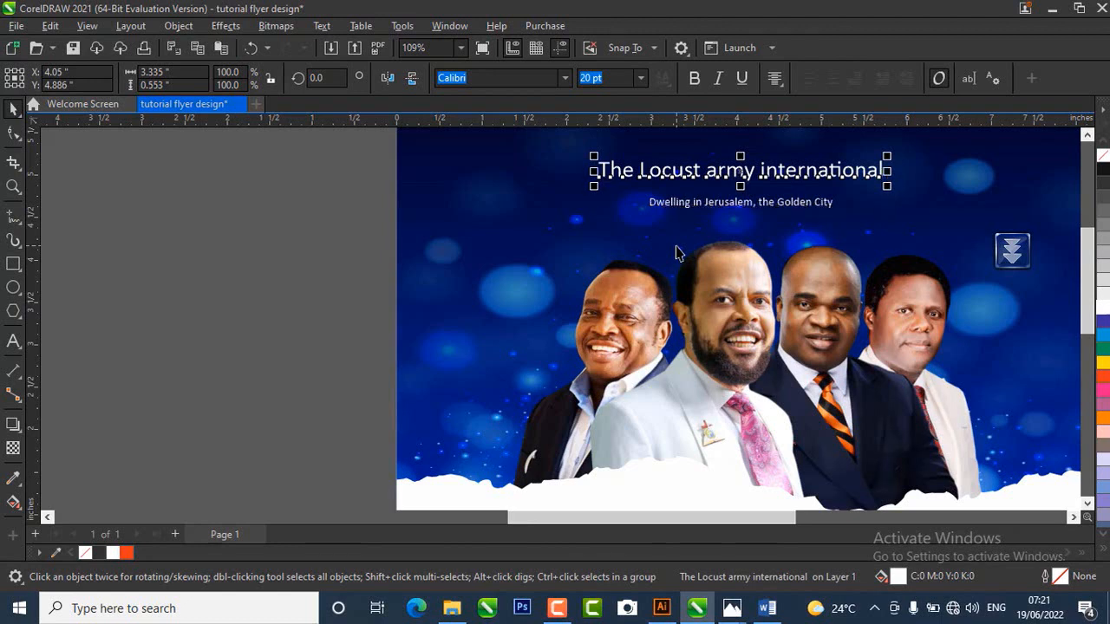
left_click(243, 299)
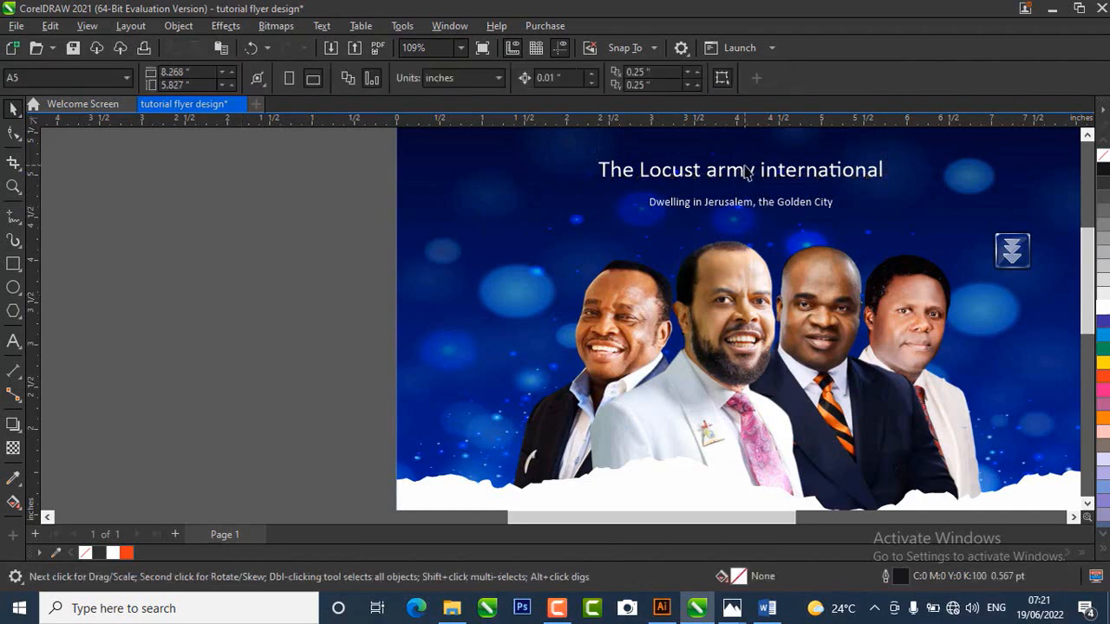
left_click(744, 177)
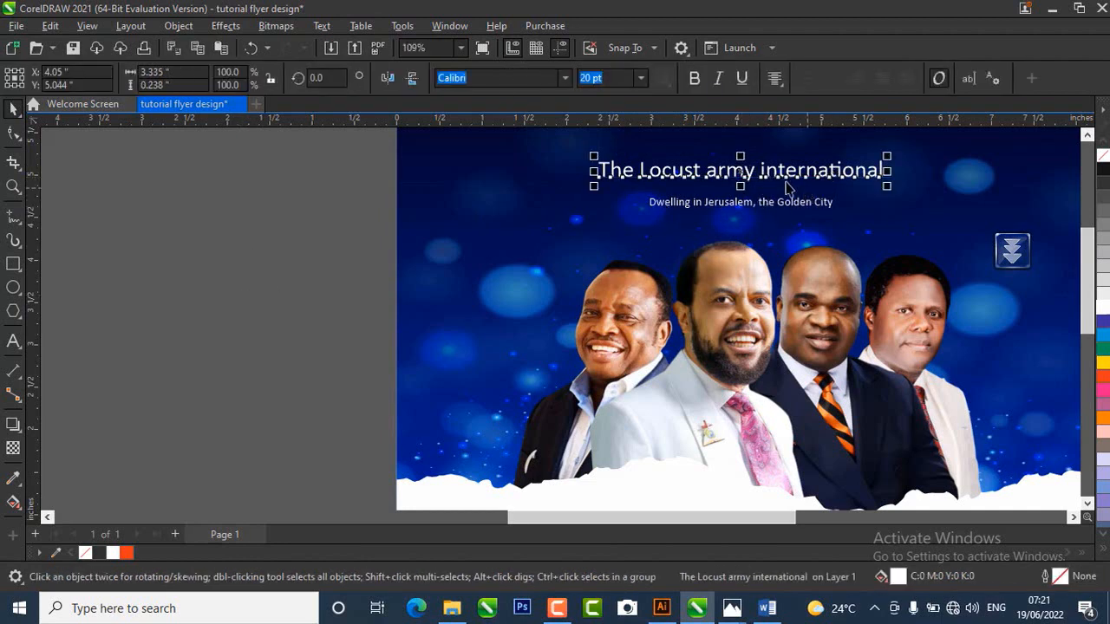
scroll(850, 160, "up", 2)
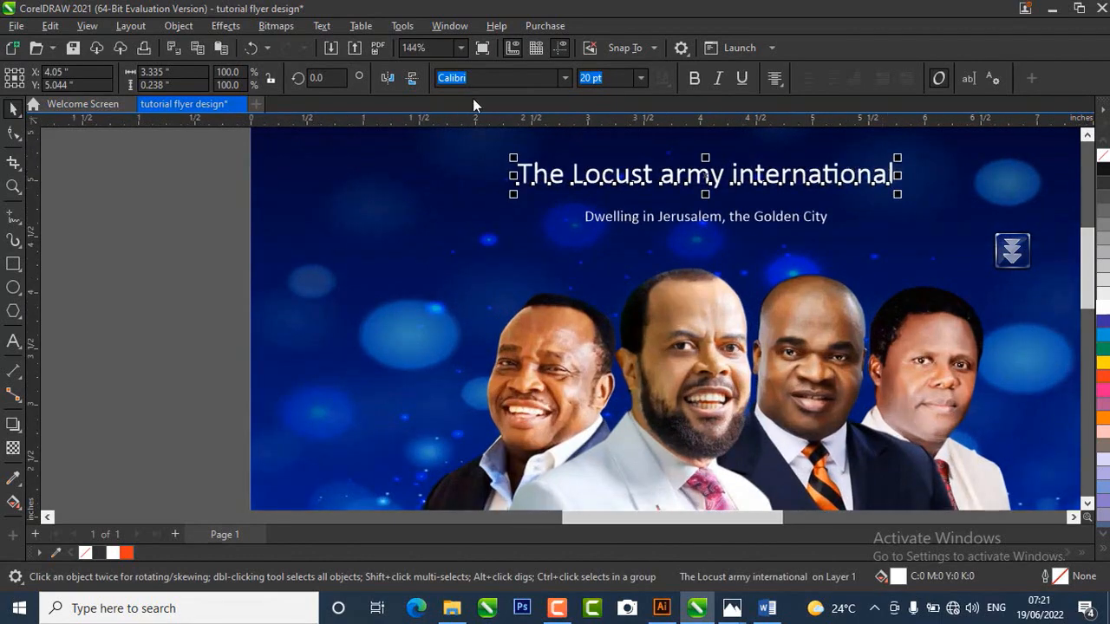
- Change the case of the "The Locust army international" heading to UPPERCASE
left_click(323, 26)
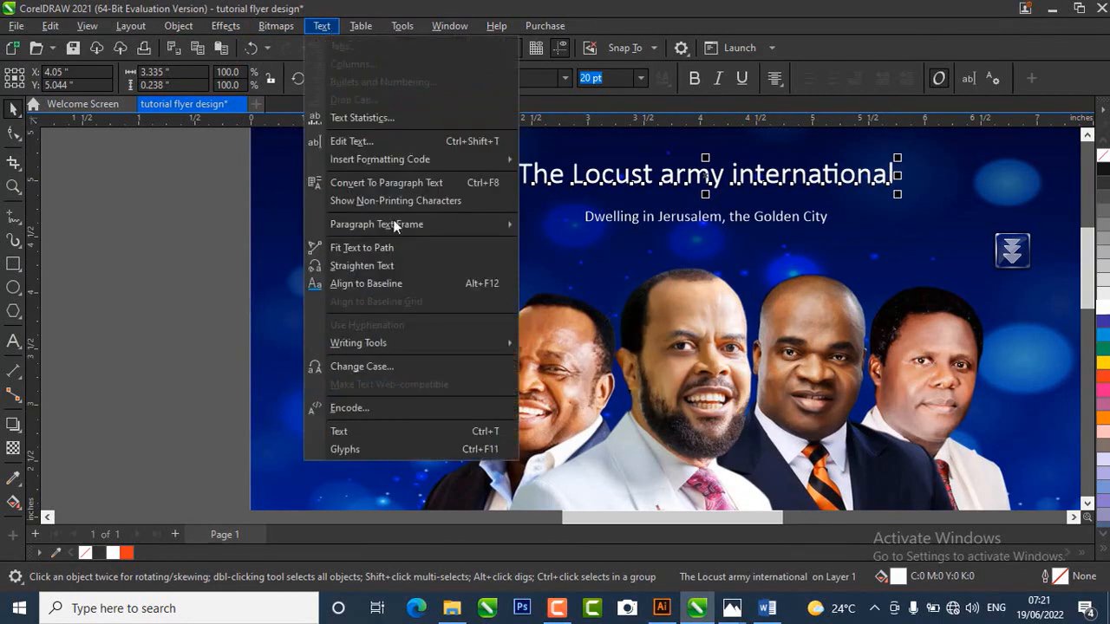
left_click(381, 365)
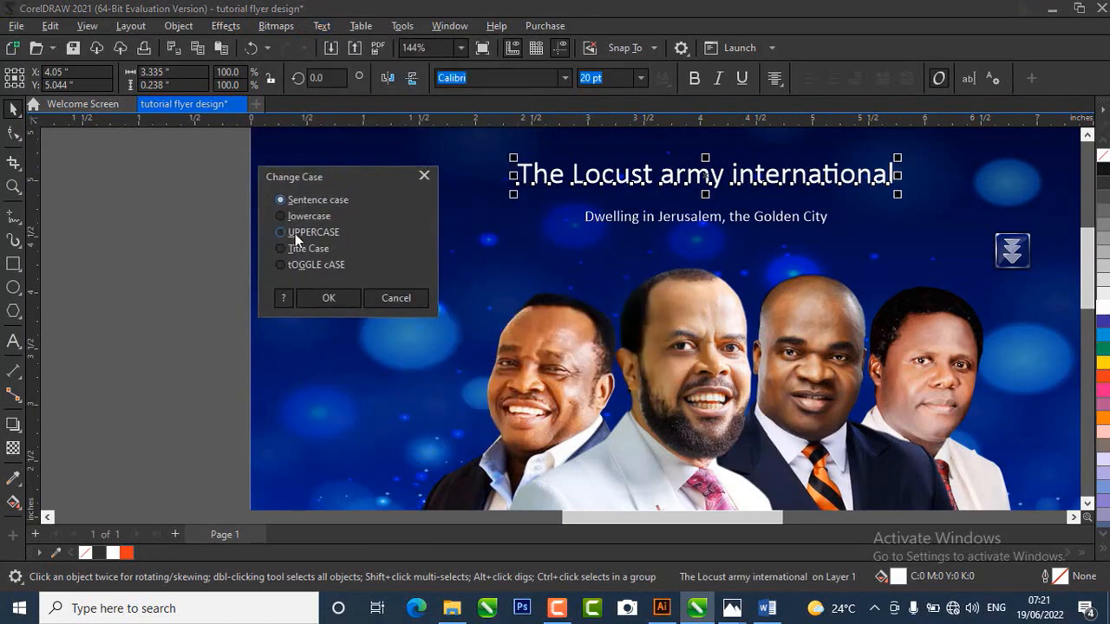
left_click(295, 232)
left_click(329, 299)
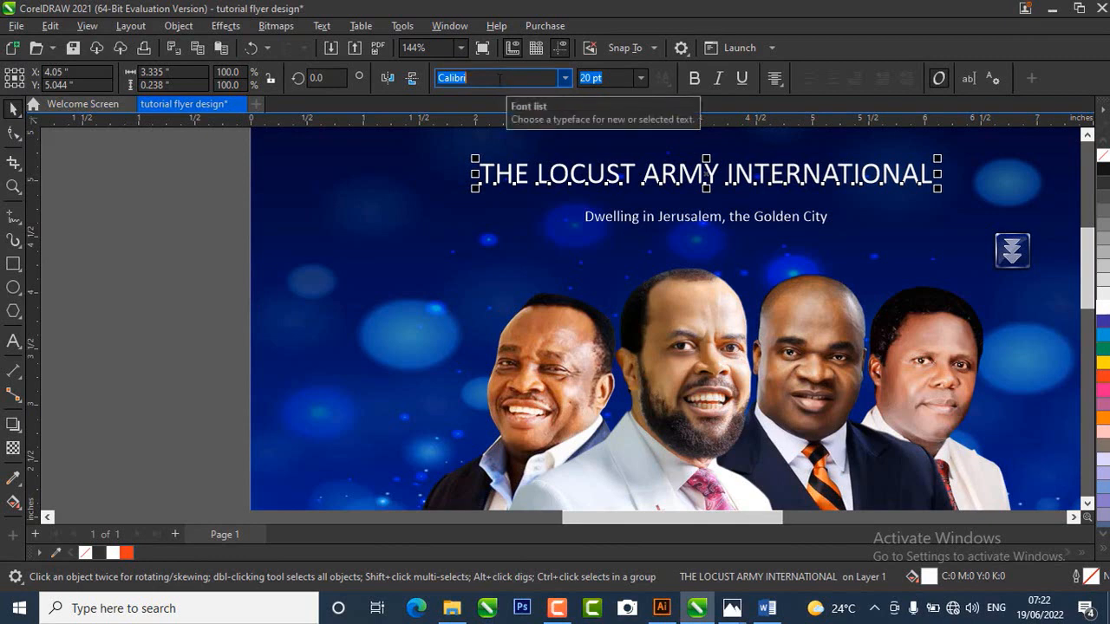
- Format the uppercase church heading in bold Metropolis at 12 pt
type("m")
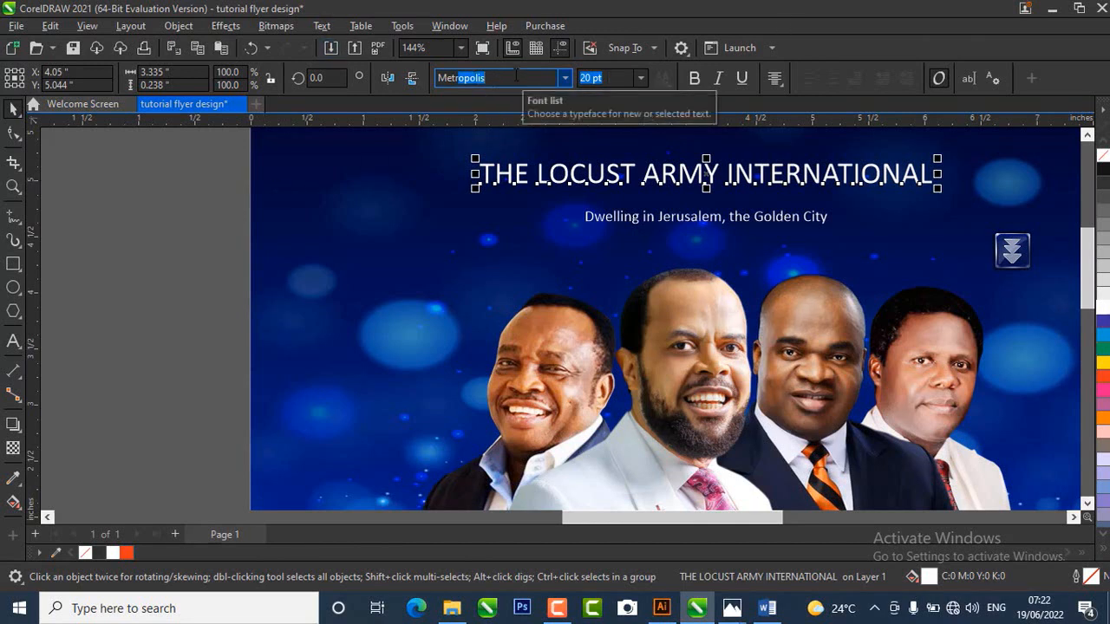
key("Return")
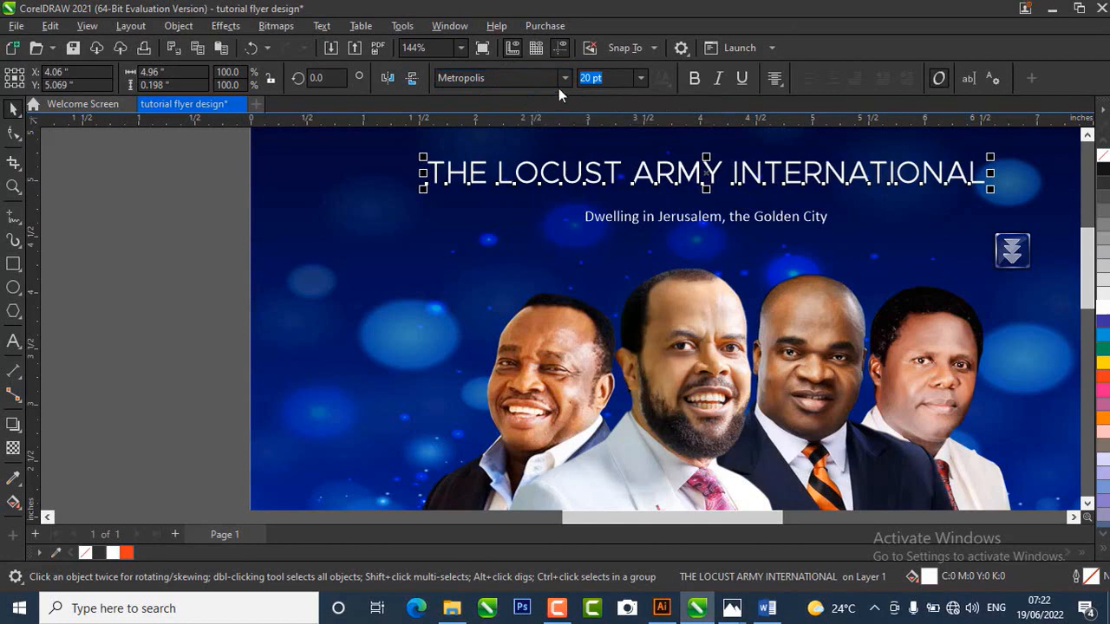
left_click(693, 79)
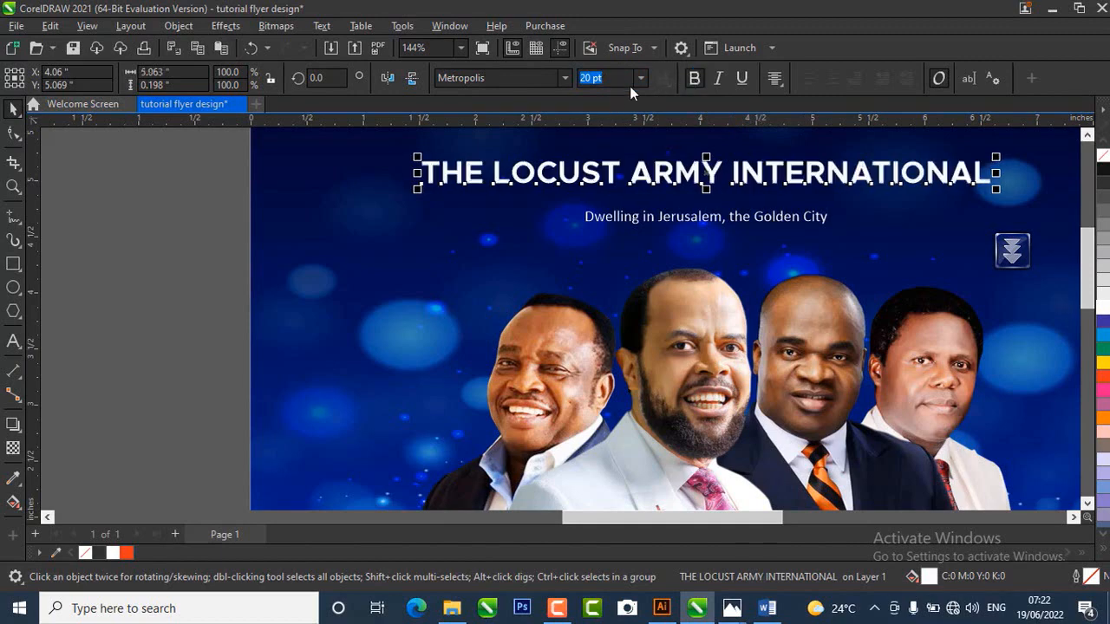
left_click(640, 78)
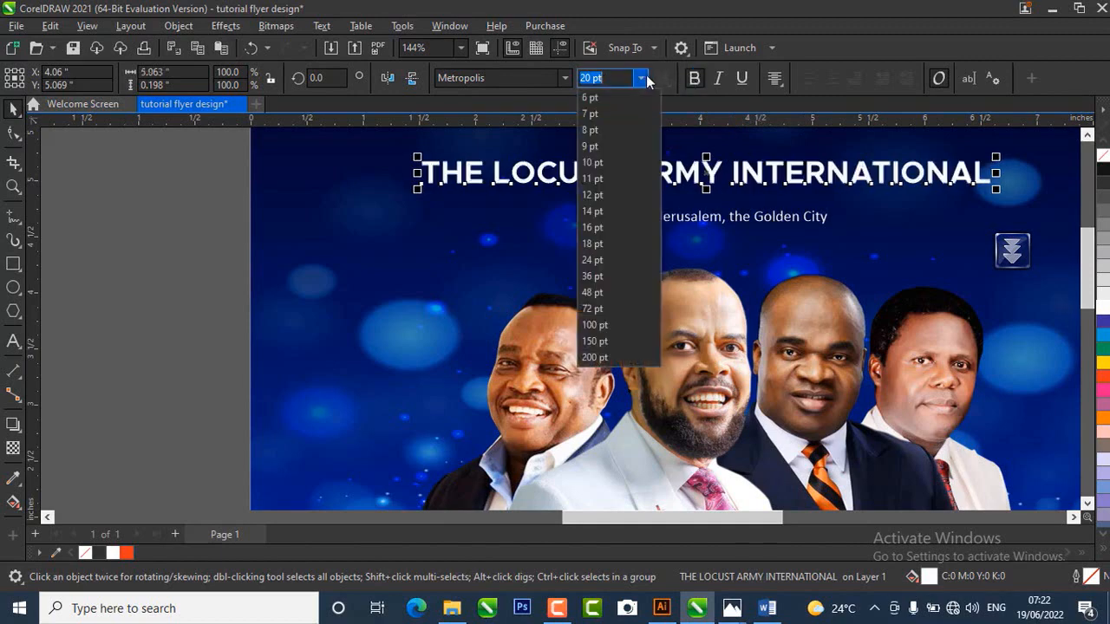
left_click(592, 194)
- Set the "Dwelling in Jerusalem, the Golden City" line in Metropolis at 8 pt
scroll(379, 240, "down", 2)
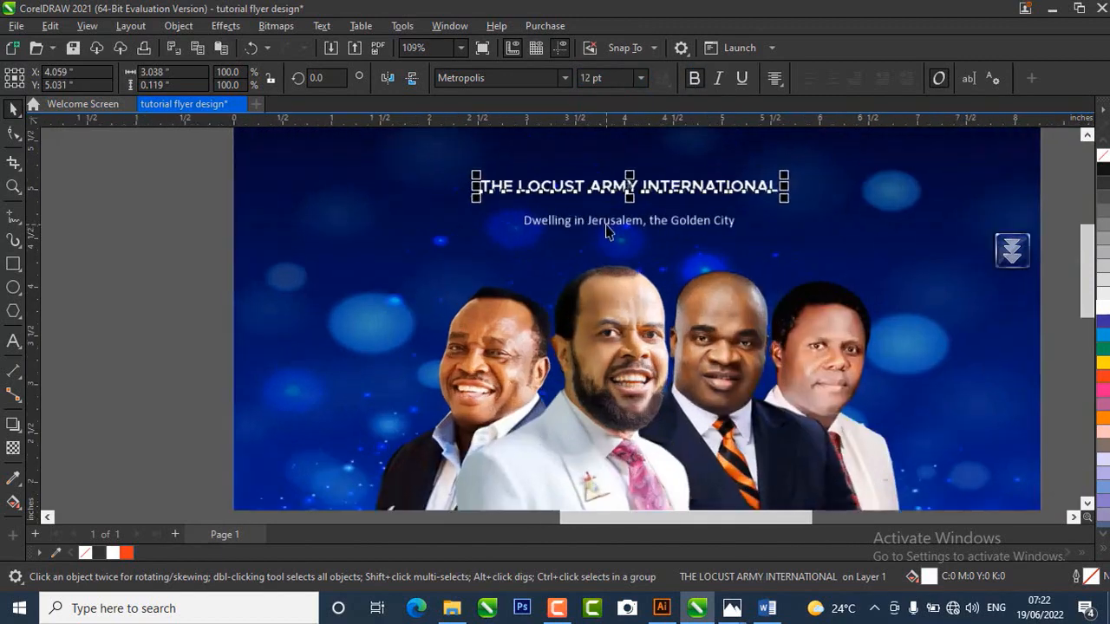
scroll(606, 230, "up", 3)
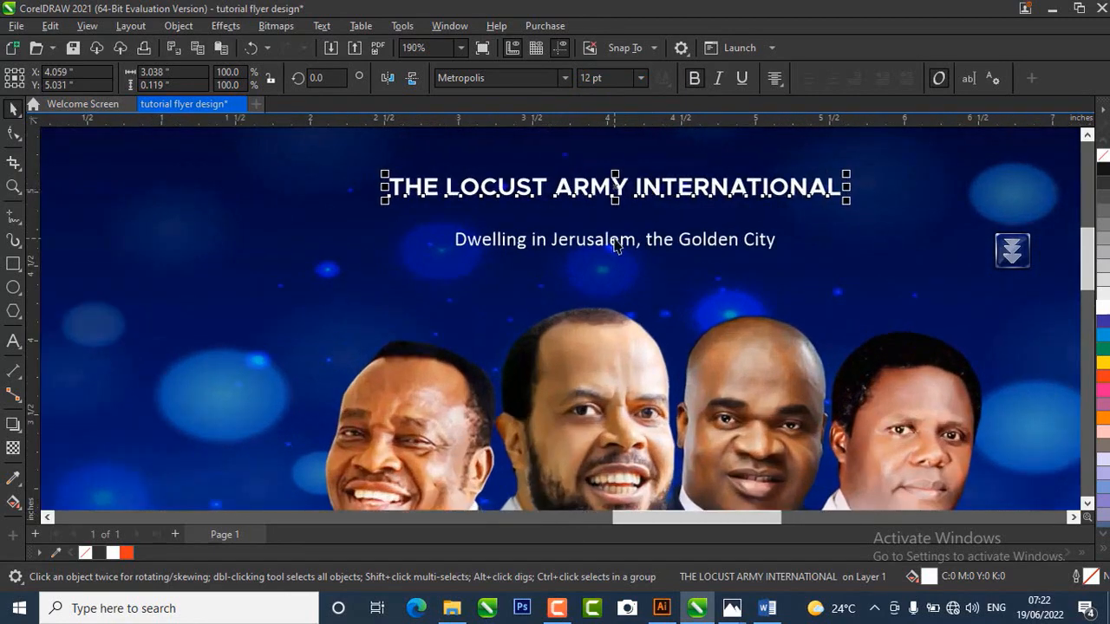
left_click(613, 245)
scroll(604, 255, "up", 1)
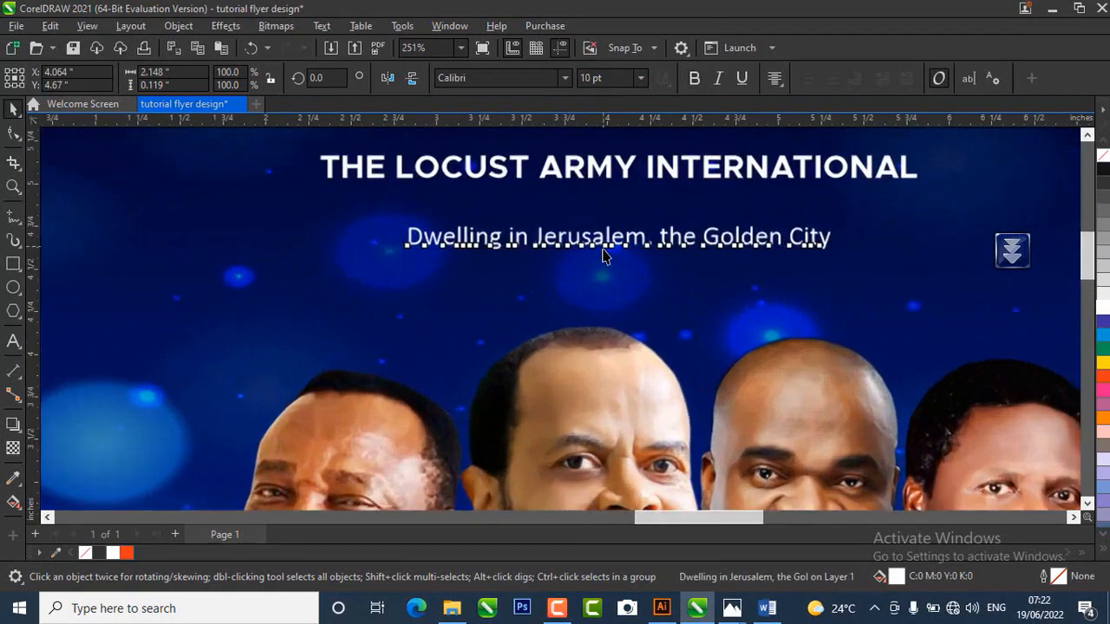
left_click(498, 78)
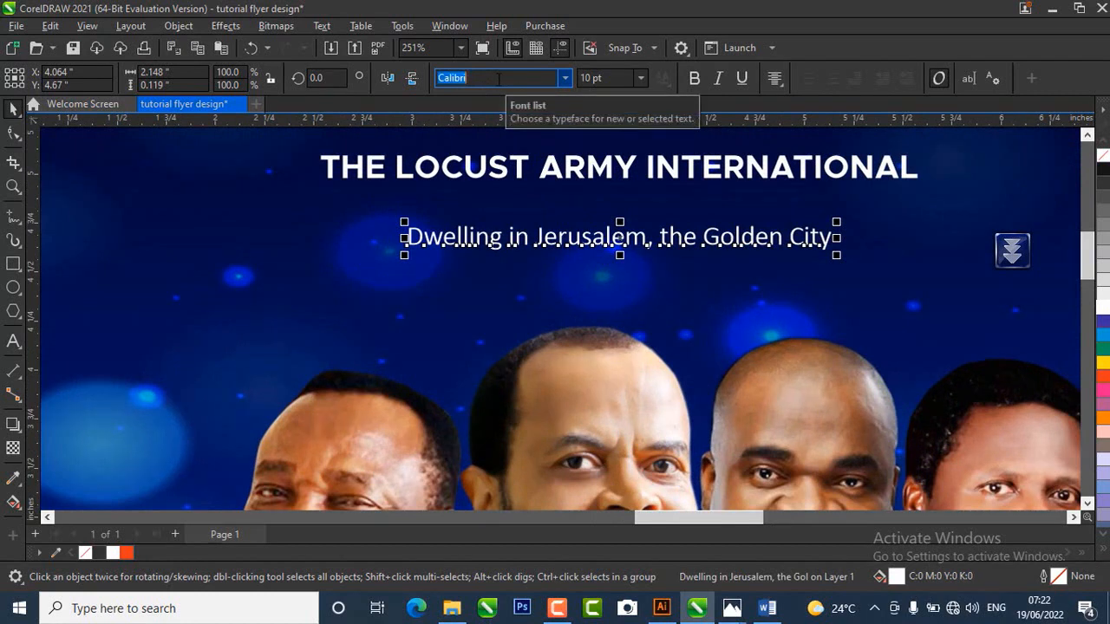
type("Metropolis")
key("Return")
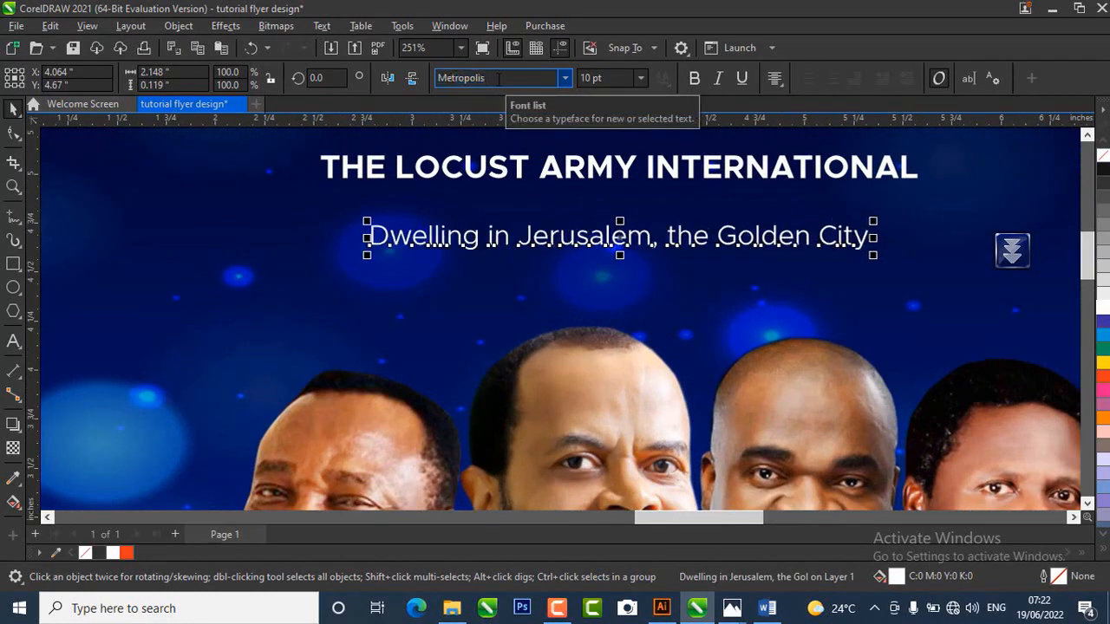
left_click(640, 78)
left_click(598, 131)
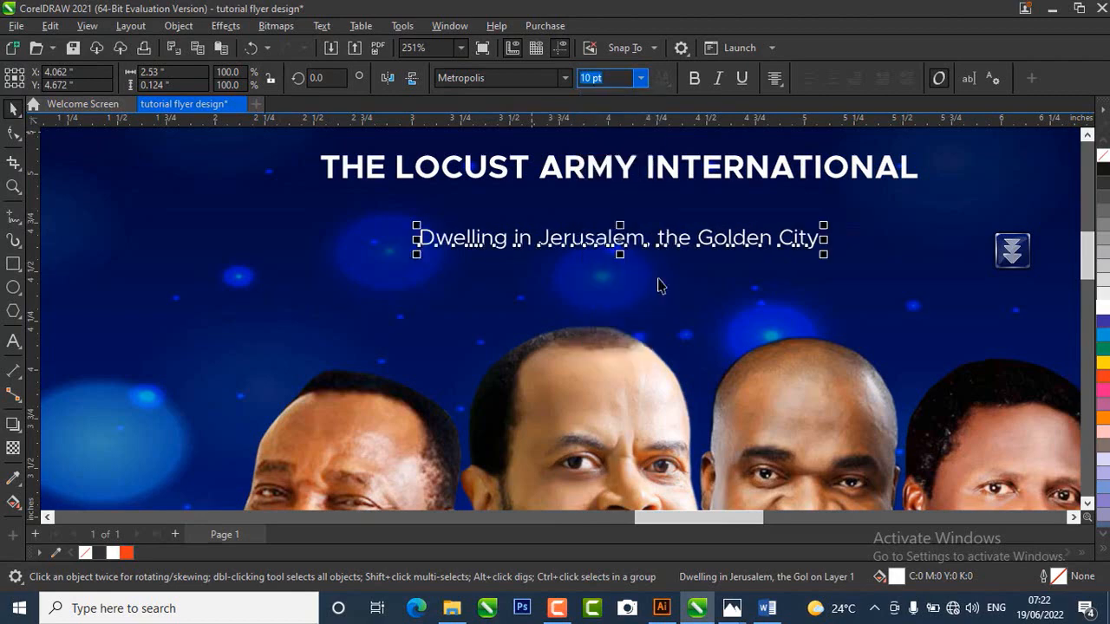
- Move the "Dwelling in Jerusalem, the Golden City" line up so it sits centred directly beneath the church heading
left_click_drag(619, 237, 619, 214)
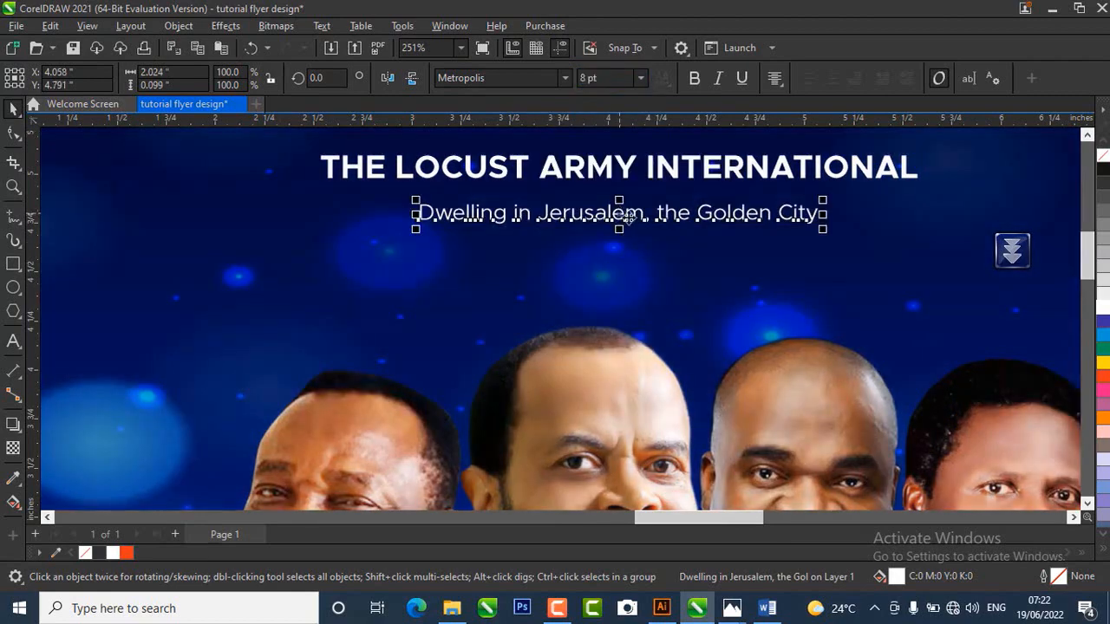
scroll(549, 312, "down", 3)
scroll(552, 238, "up", 2)
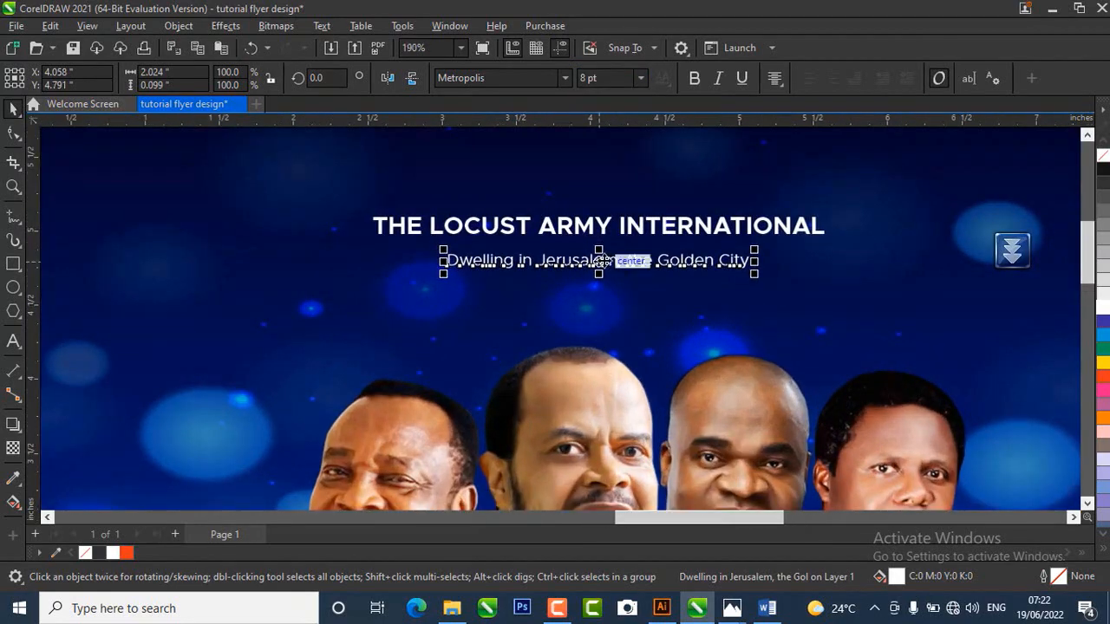
left_click_drag(607, 258, 602, 253)
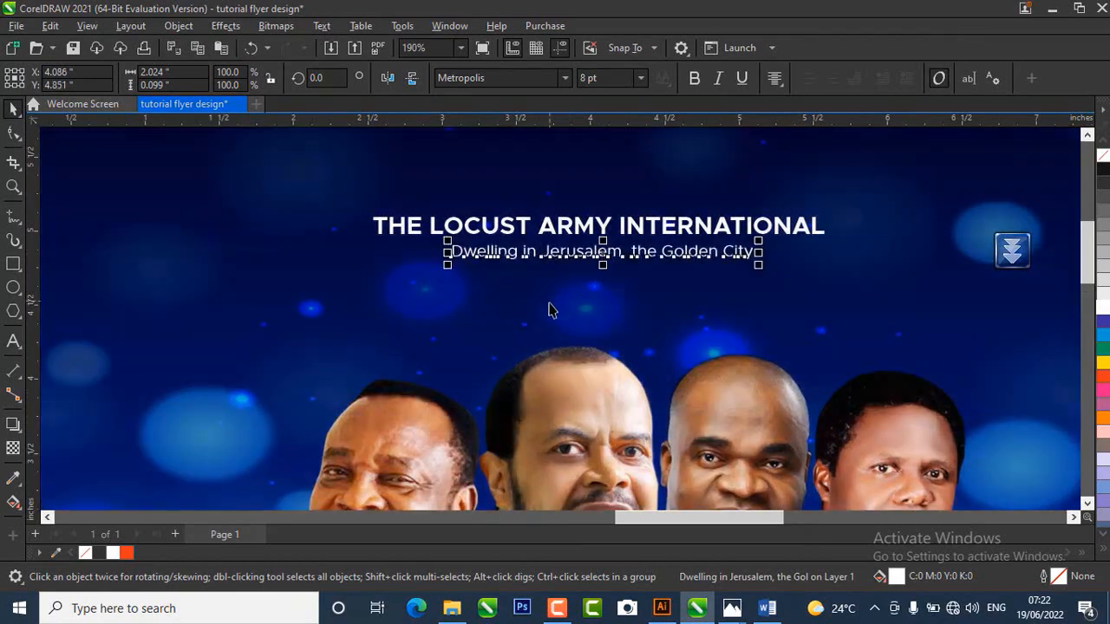
- Enlarge the heading and its tagline together to about 3.18 inches wide and move them up above the portraits
scroll(549, 309, "down", 3)
left_click_drag(390, 156, 712, 312)
left_click_drag(710, 249, 724, 242)
scroll(569, 263, "down", 1)
scroll(564, 278, "up", 2)
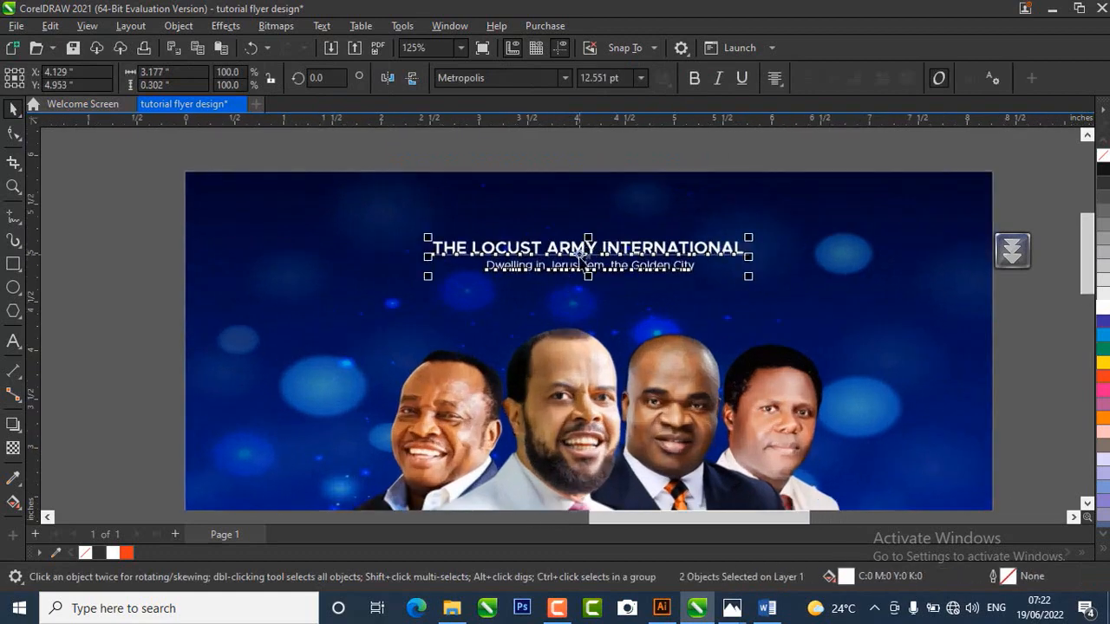
scroll(594, 257, "up", 1)
left_click_drag(589, 247, 590, 236)
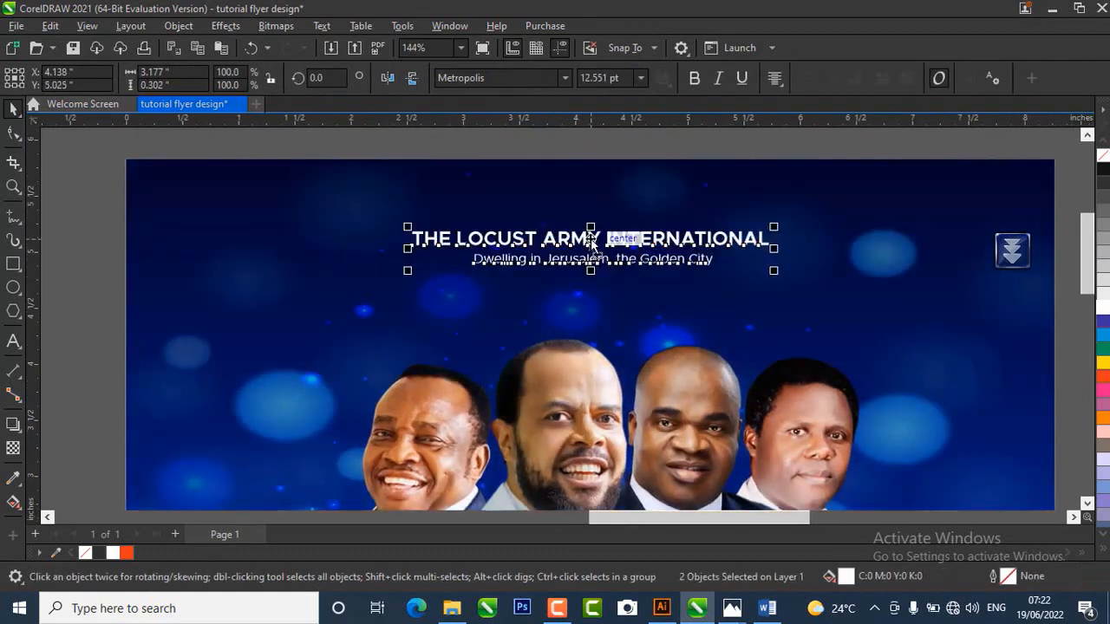
left_click(399, 150)
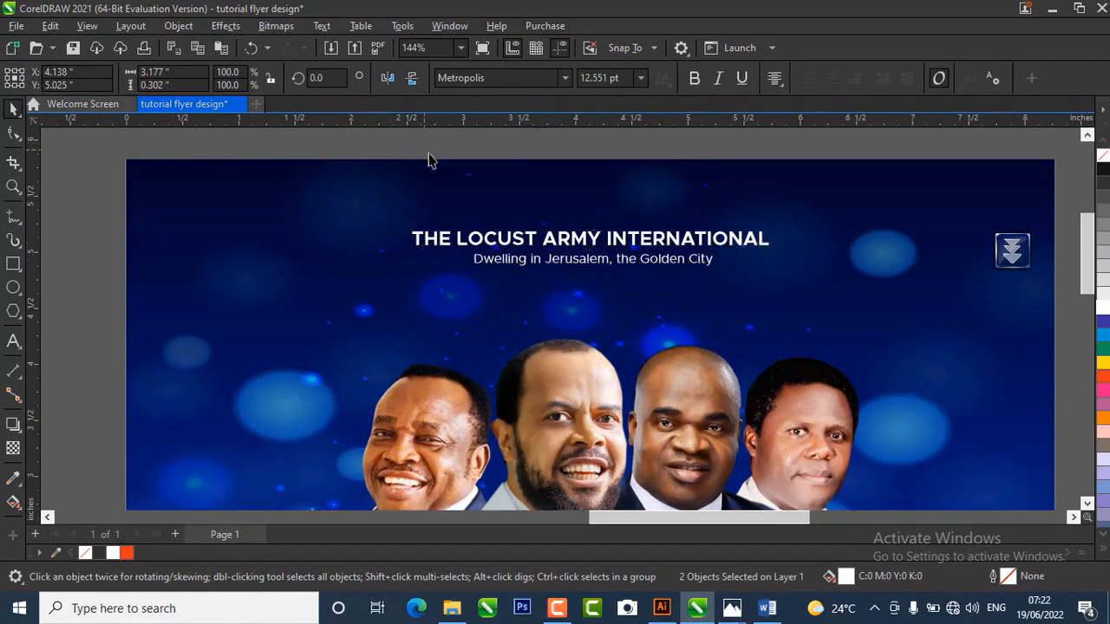
- Make the "Dwelling in Jerusalem, the Golden City" line bold
left_click(537, 267)
scroll(539, 282, "up", 1)
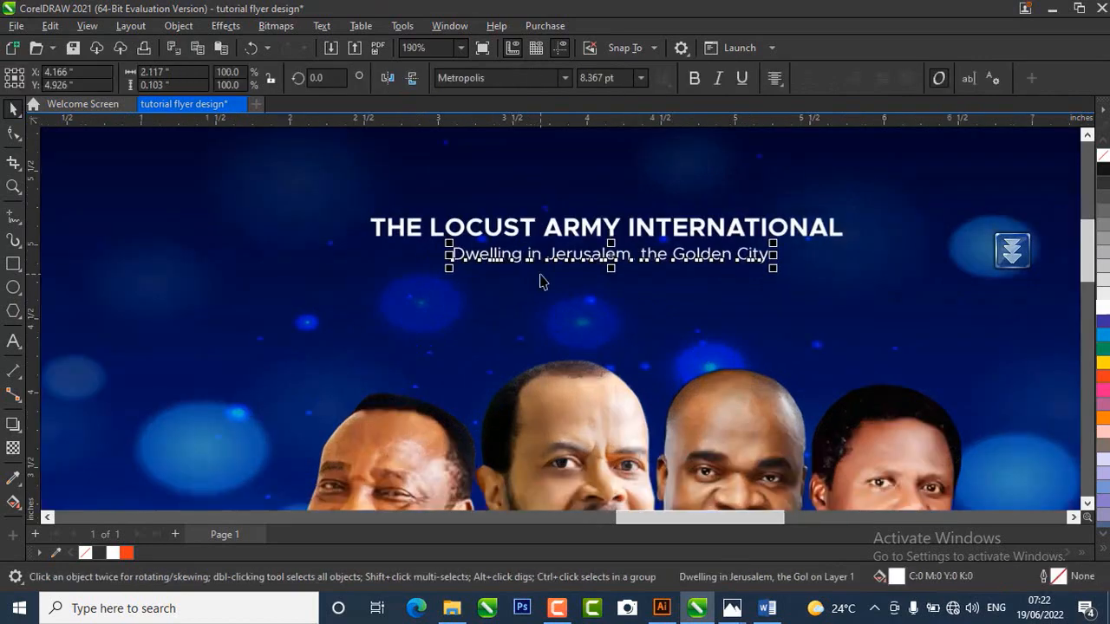
scroll(678, 236, "up", 1)
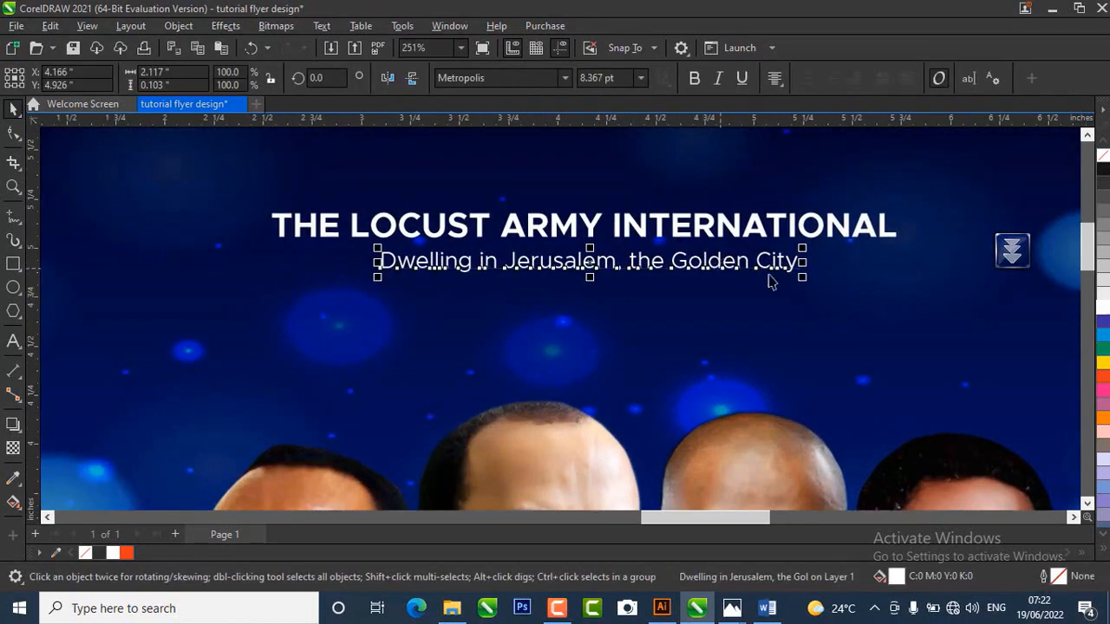
left_click(696, 79)
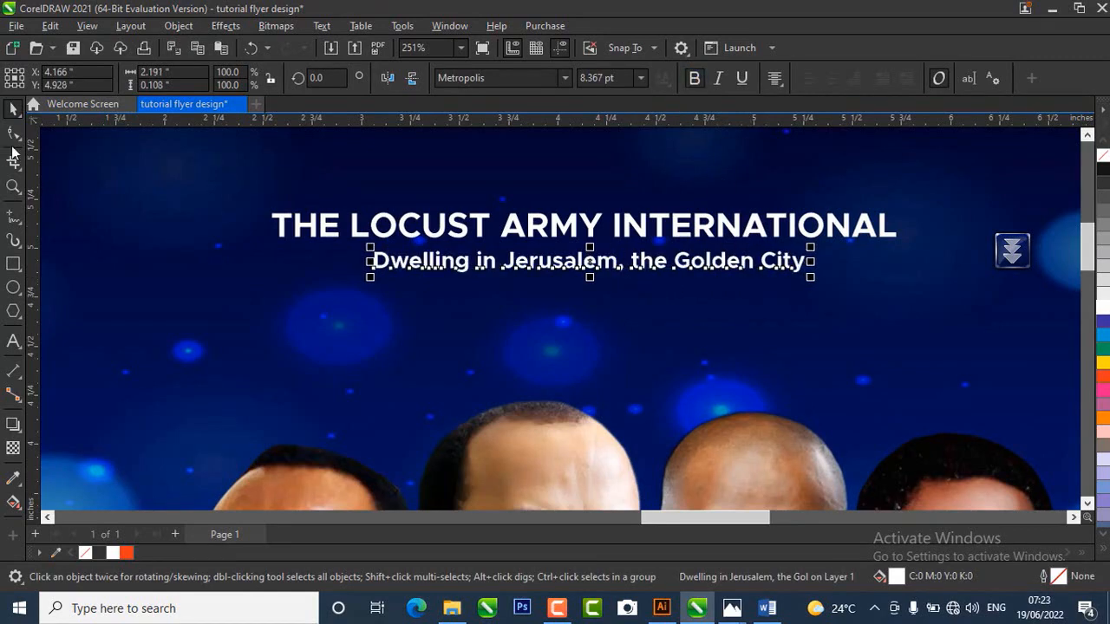
- Enlarge the heading and tagline together to about 3.5 inches wide and nudge them up near the flyer's top edge
left_click(13, 186)
scroll(636, 259, "down", 2)
left_click_drag(361, 236, 744, 414)
key("space")
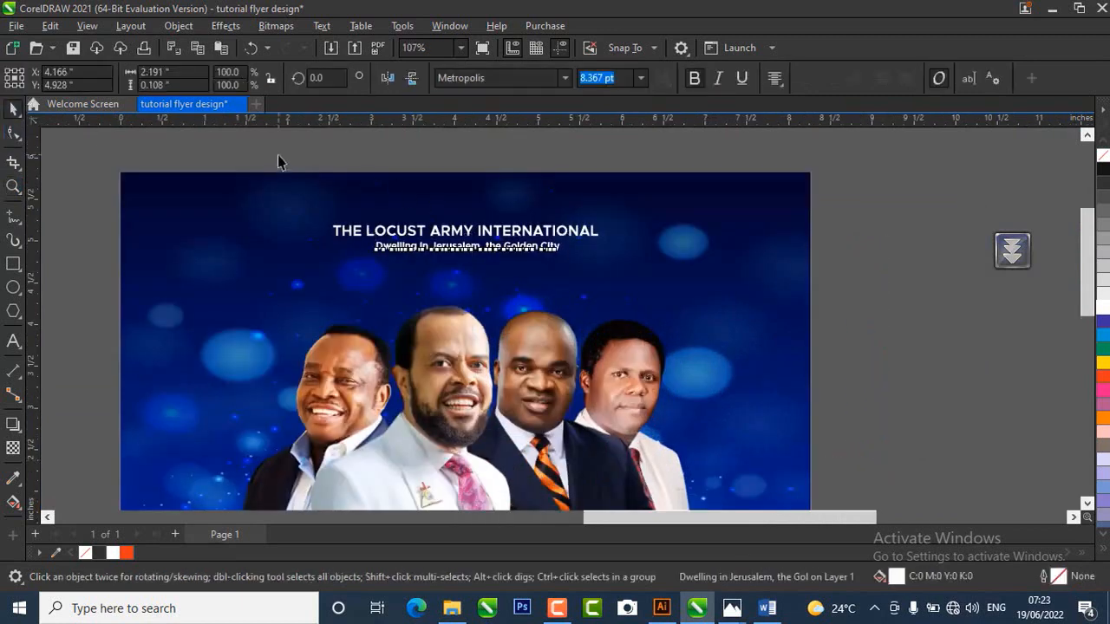
left_click_drag(277, 161, 713, 309)
left_click_drag(600, 219, 620, 210)
left_click_drag(327, 220, 315, 209)
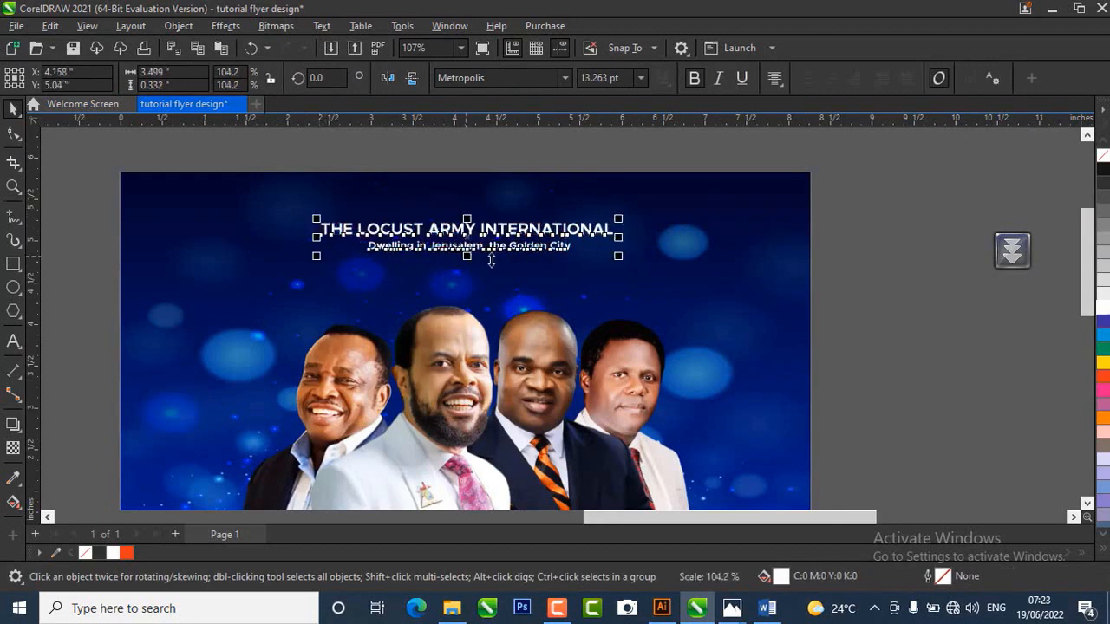
left_click_drag(481, 232, 484, 223)
left_click(907, 347)
- Edit the flyer's PowerClip contents, shift the group of minister portraits slightly down behind the torn paper, and finish editing
scroll(633, 271, "down", 1)
right_click(560, 317)
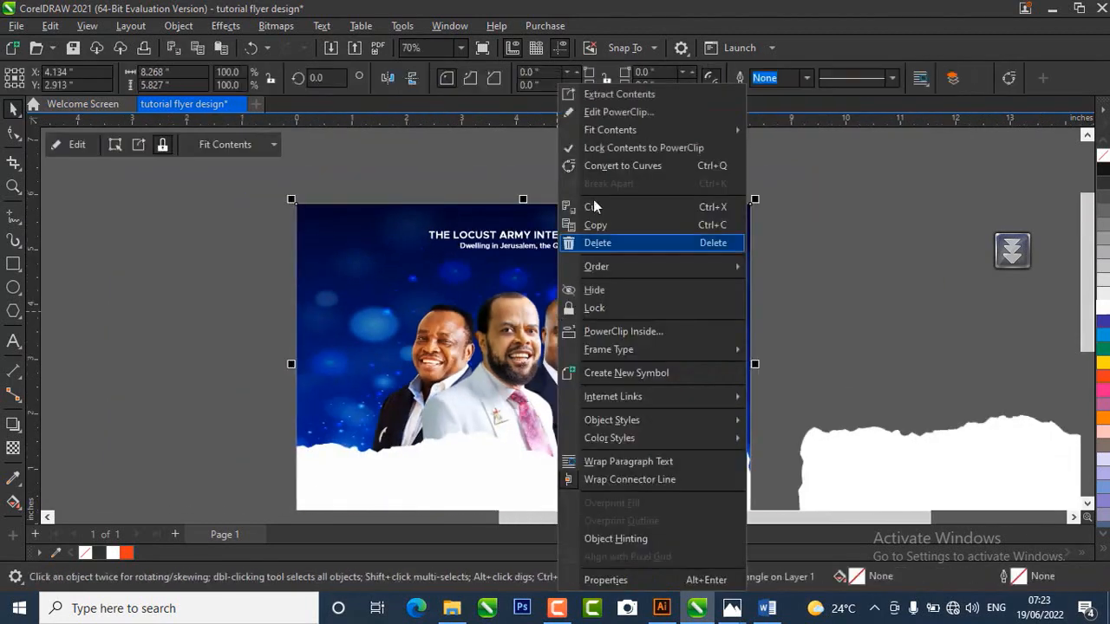
left_click(597, 112)
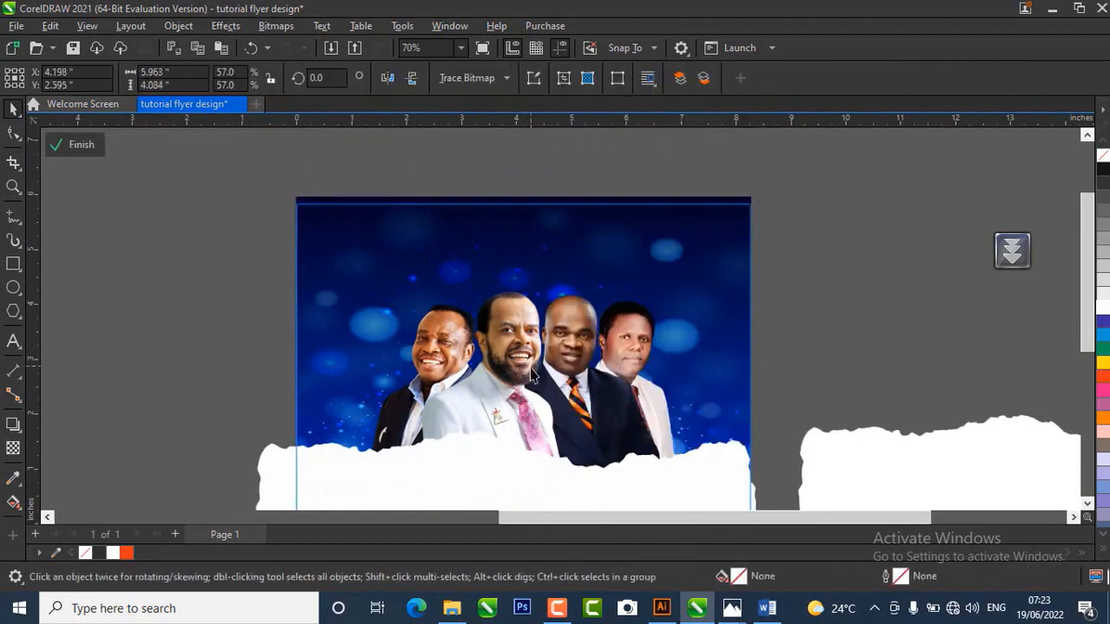
left_click(532, 375)
left_click_drag(551, 354, 552, 367)
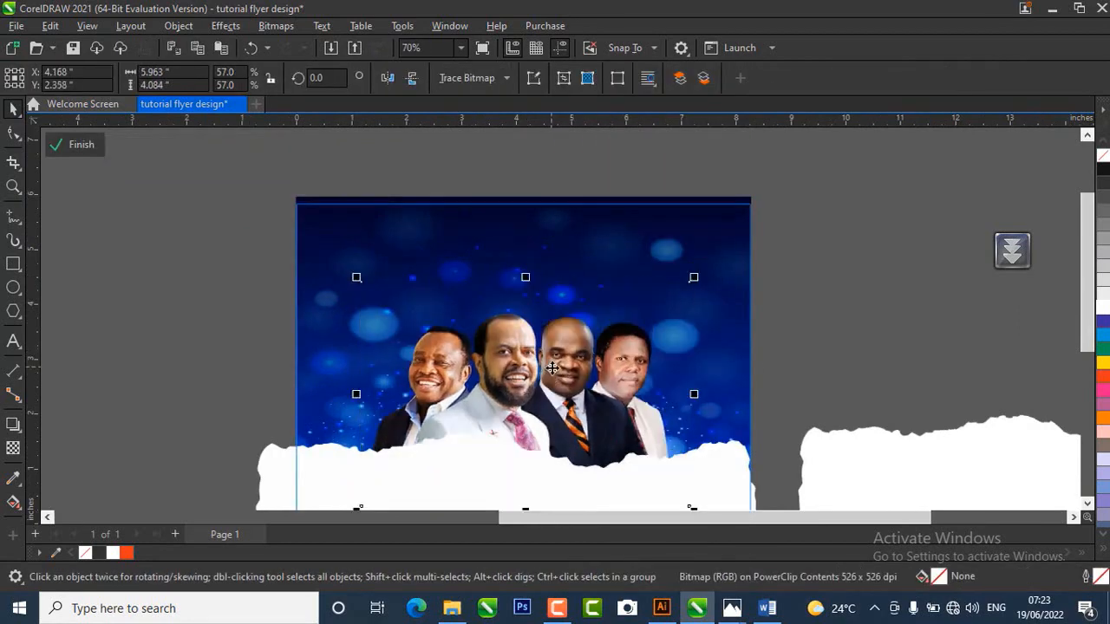
left_click(82, 159)
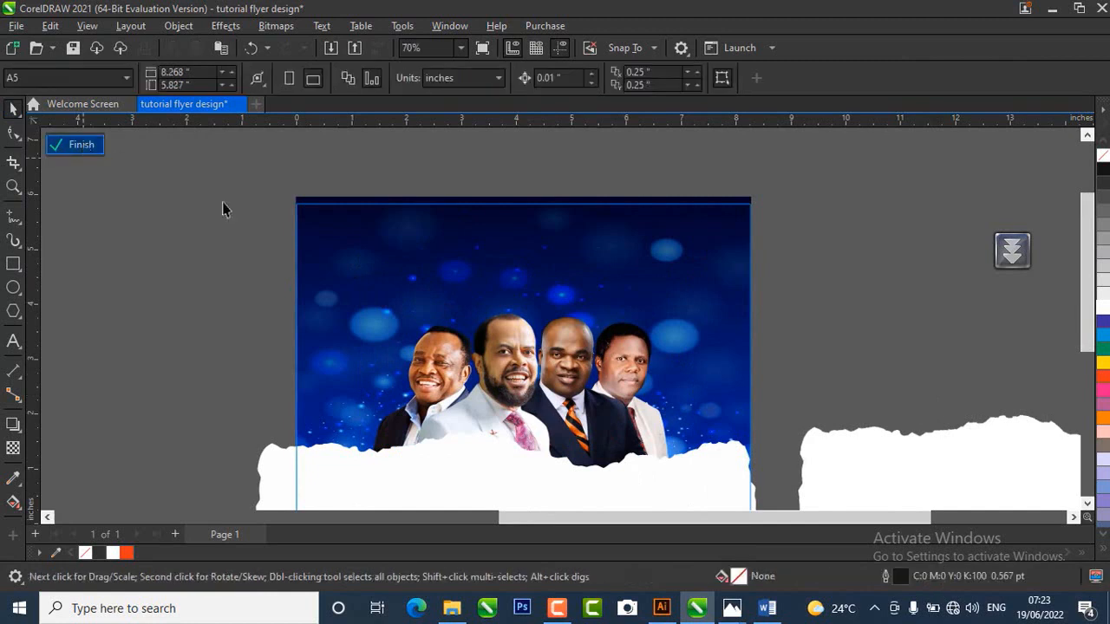
left_click(78, 145)
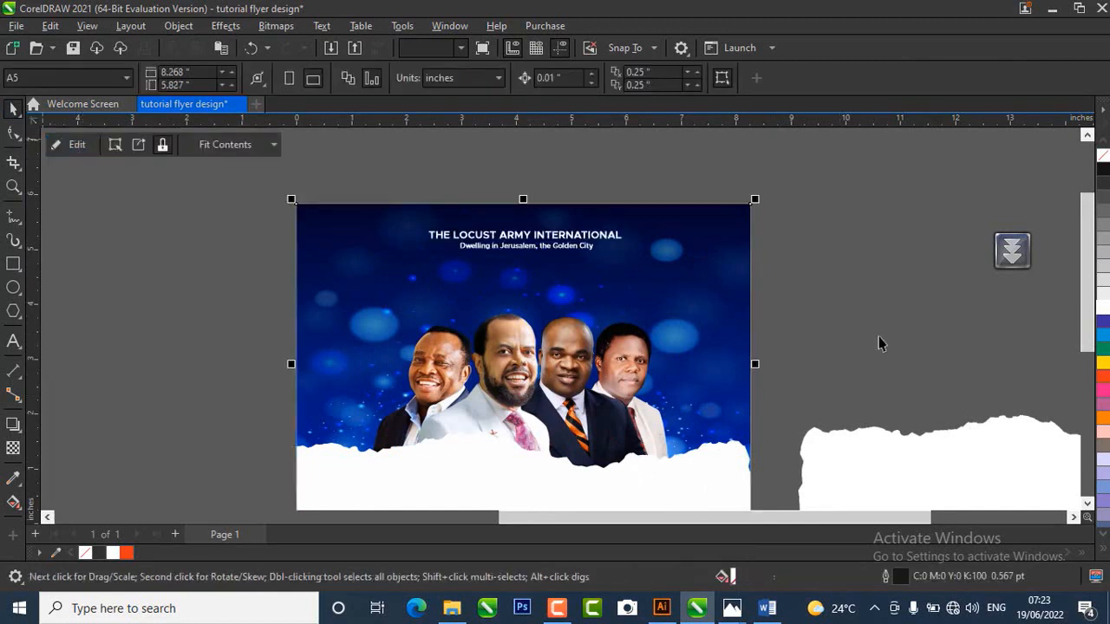
left_click(878, 343)
scroll(589, 347, "down", 1)
scroll(548, 351, "up", 1)
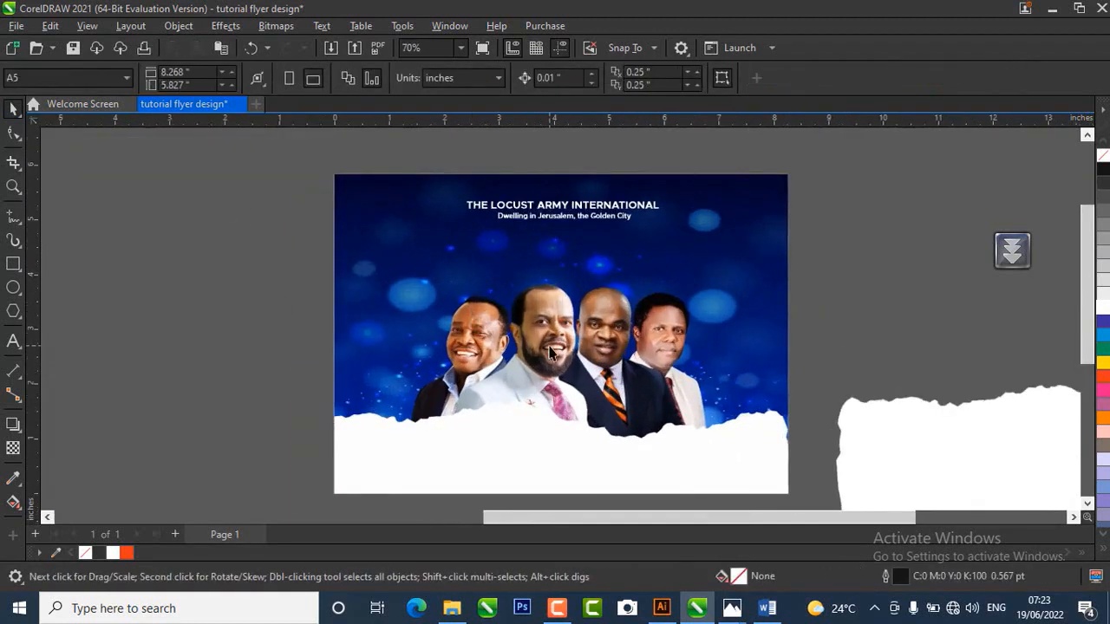
scroll(549, 352, "up", 1)
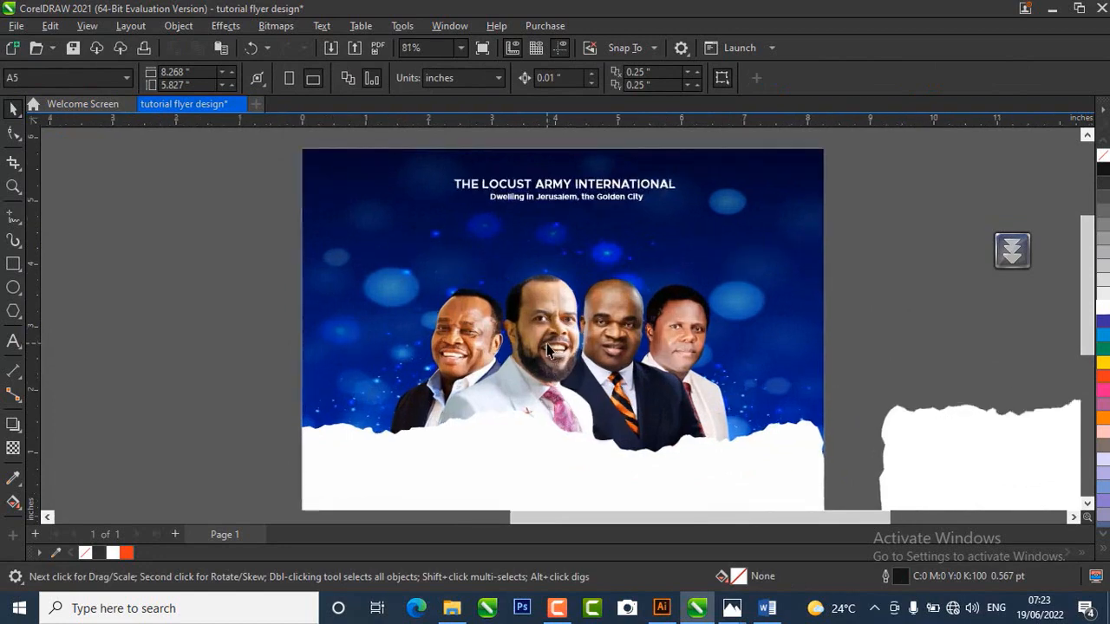
scroll(546, 351, "down", 1)
scroll(390, 344, "down", 1)
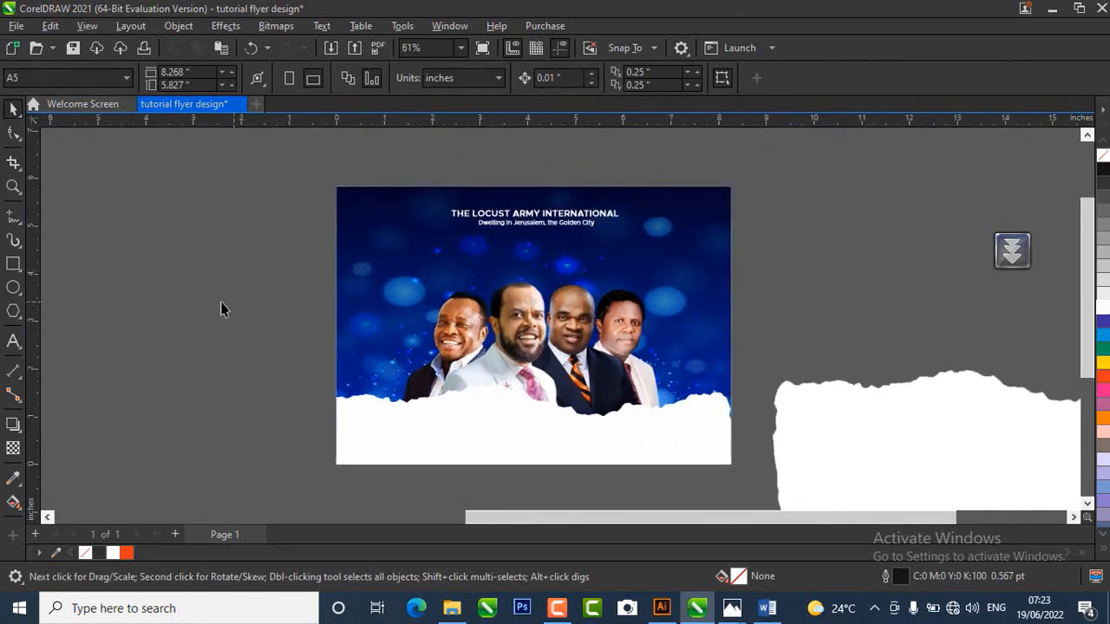
- Open 899.eps in Illustrator from the golden-knight-text-effect archive in the tutorial resouces folder
left_click(453, 609)
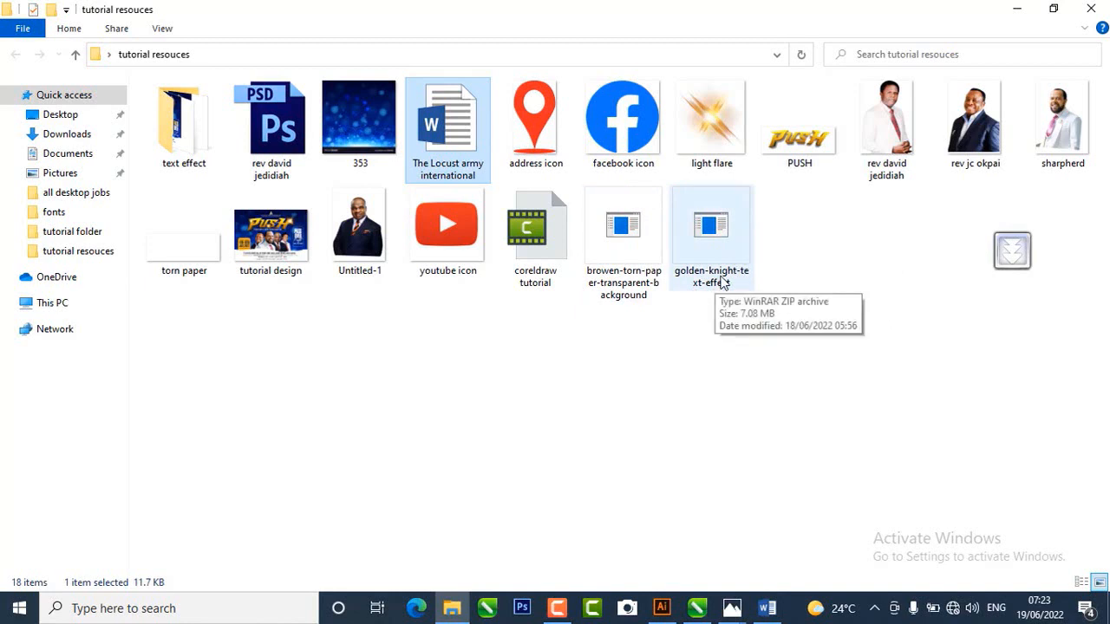
double_click(711, 228)
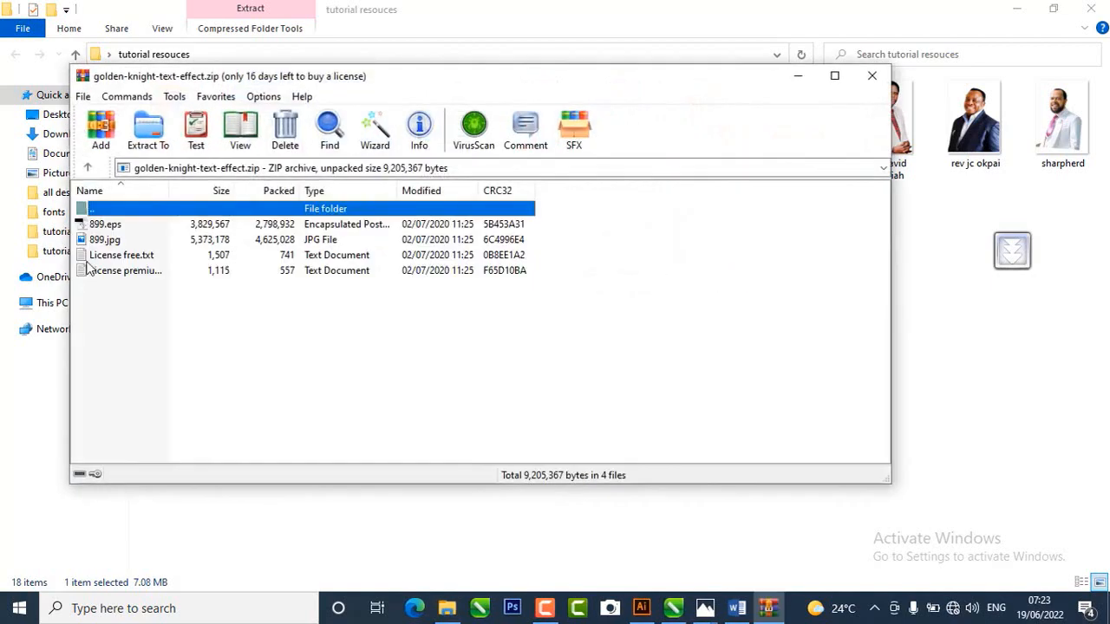
double_click(103, 225)
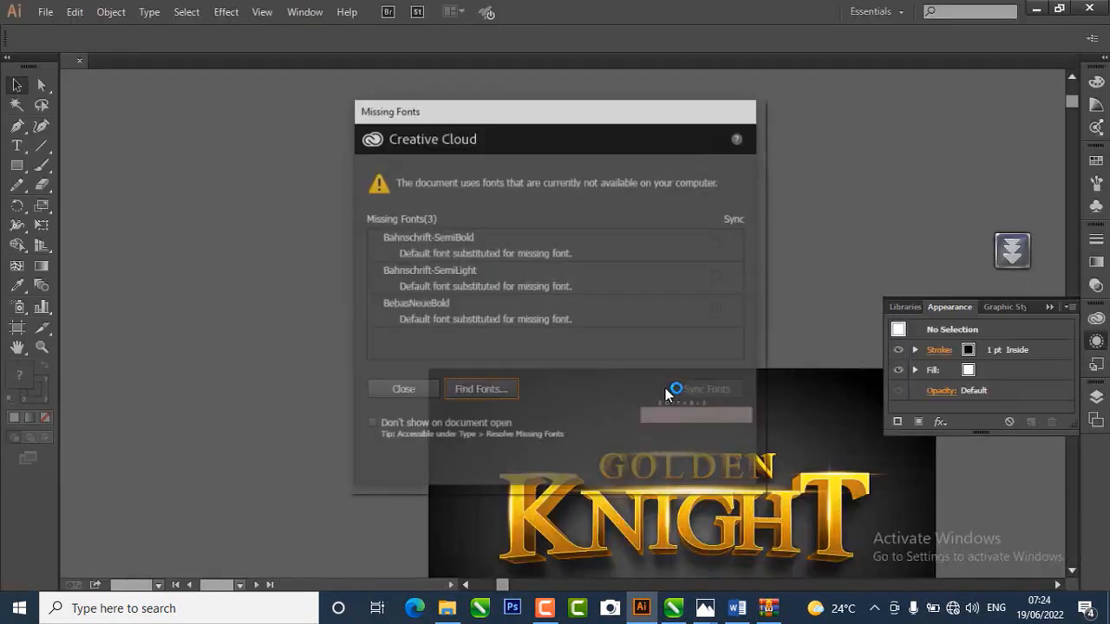
- Dismiss the missing-fonts notice, lock the texture overlay rectangle covering the artwork, and delete the dark background rectangle beneath it
left_click(409, 391)
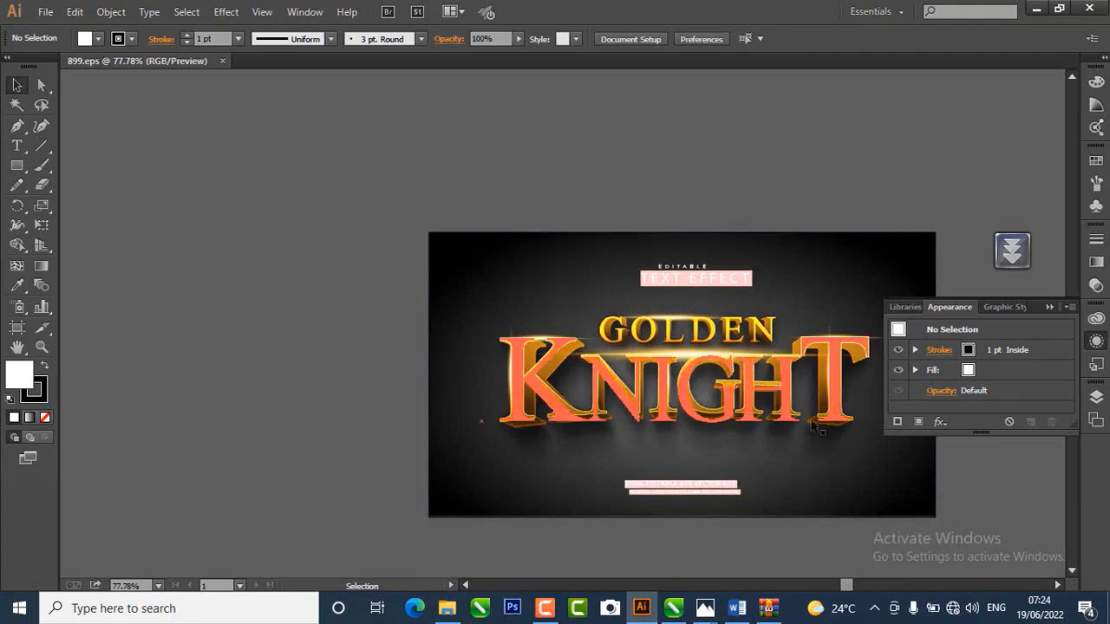
left_click(875, 264)
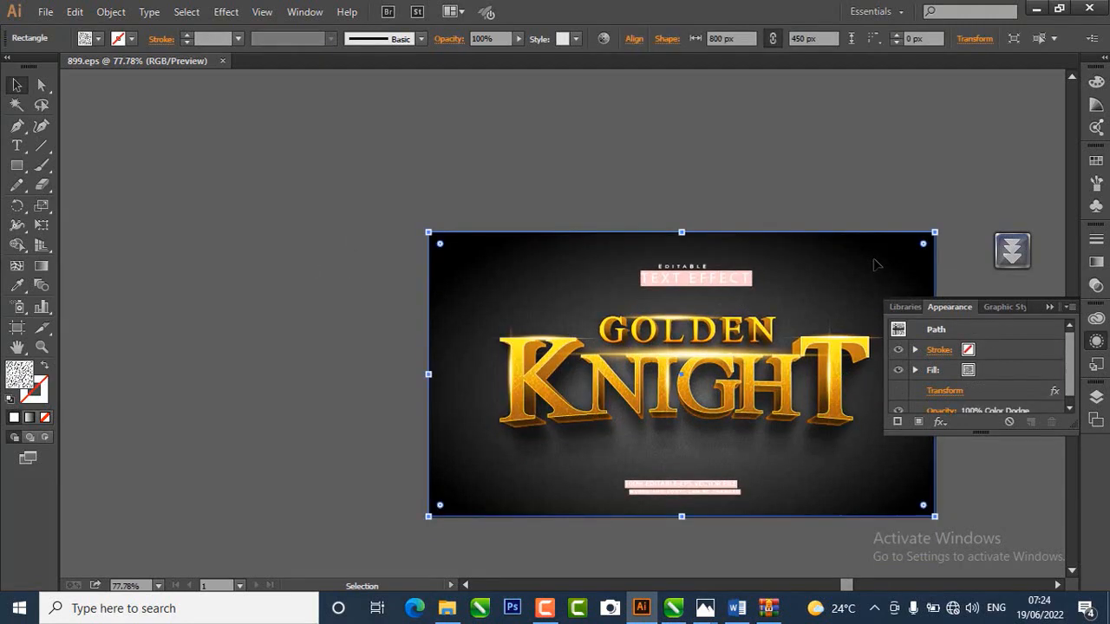
key("ctrl+2")
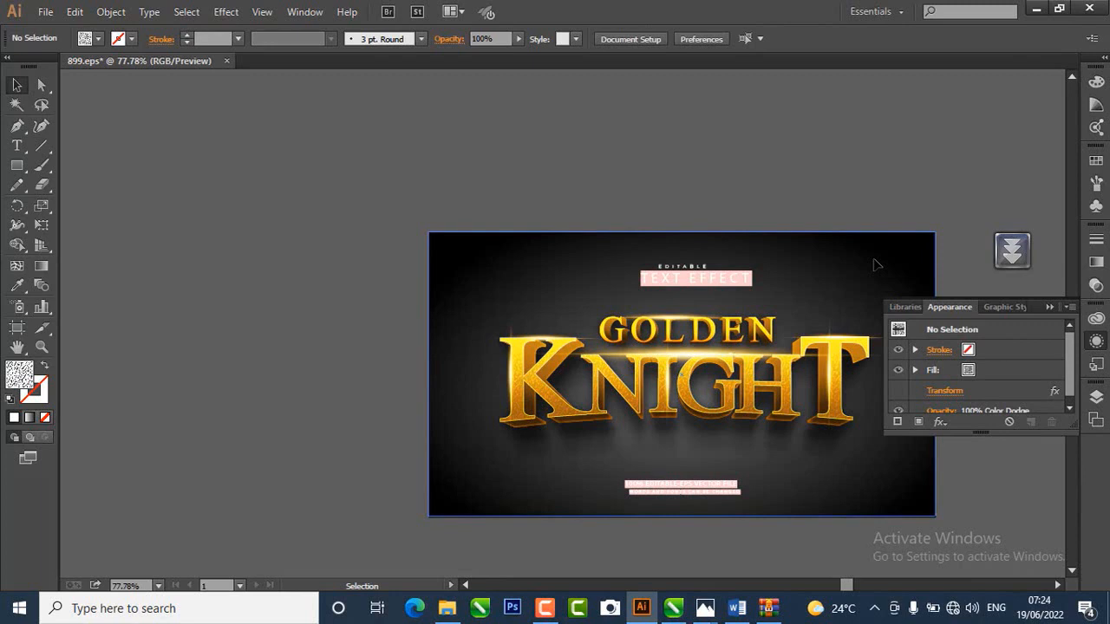
left_click(854, 252)
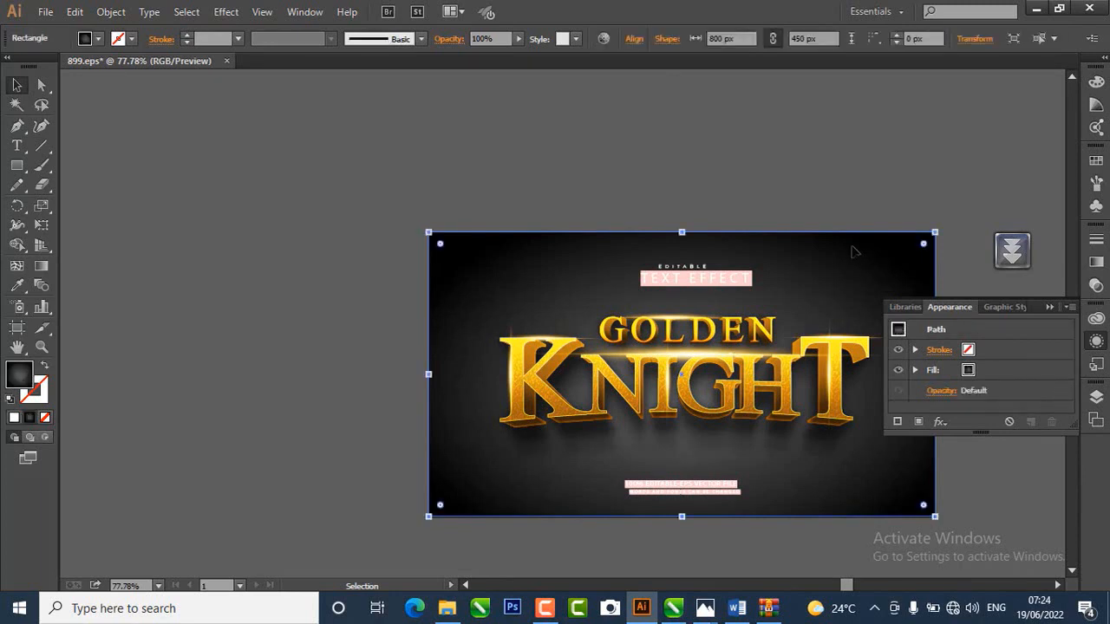
key("Delete")
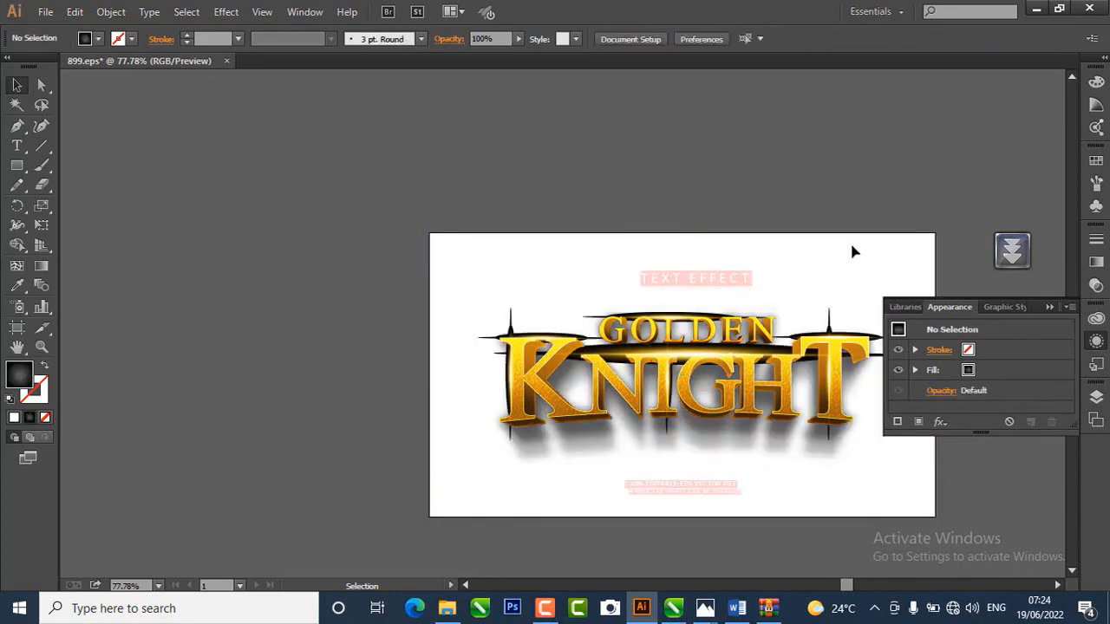
- Delete the small caption texts above and below the artwork, along with the word "GOLDEN"
left_click(658, 281)
key("Delete")
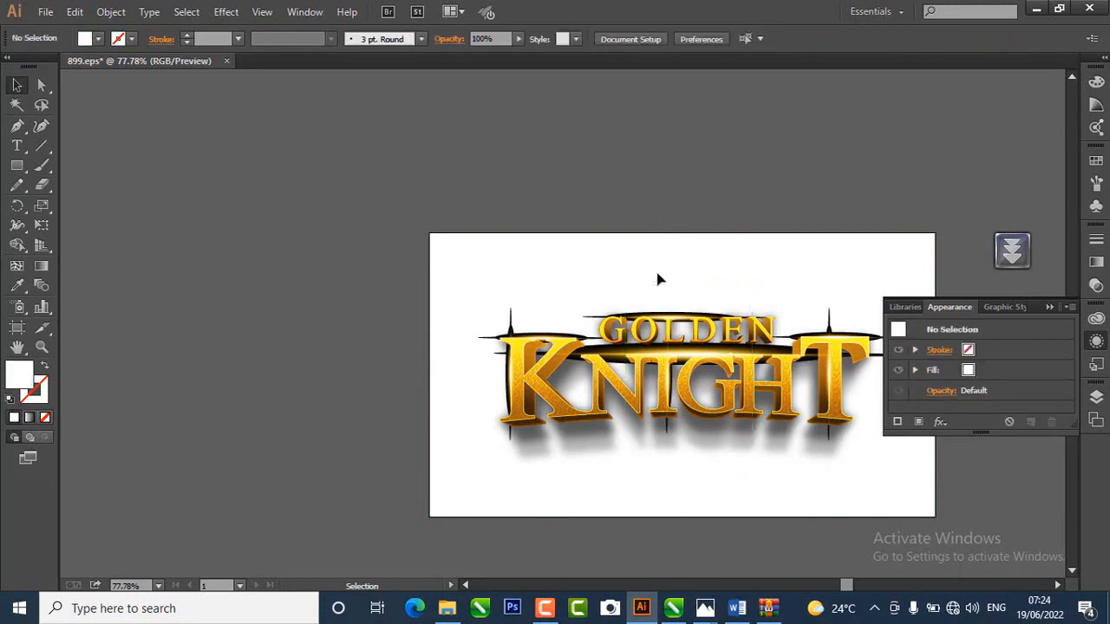
left_click(657, 317)
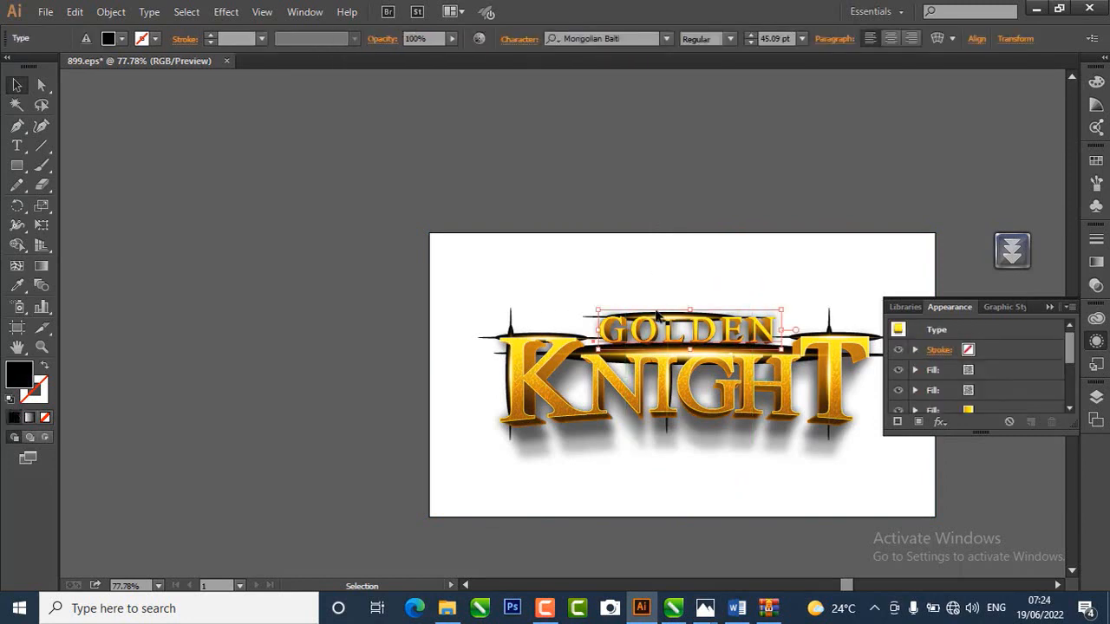
key("Delete")
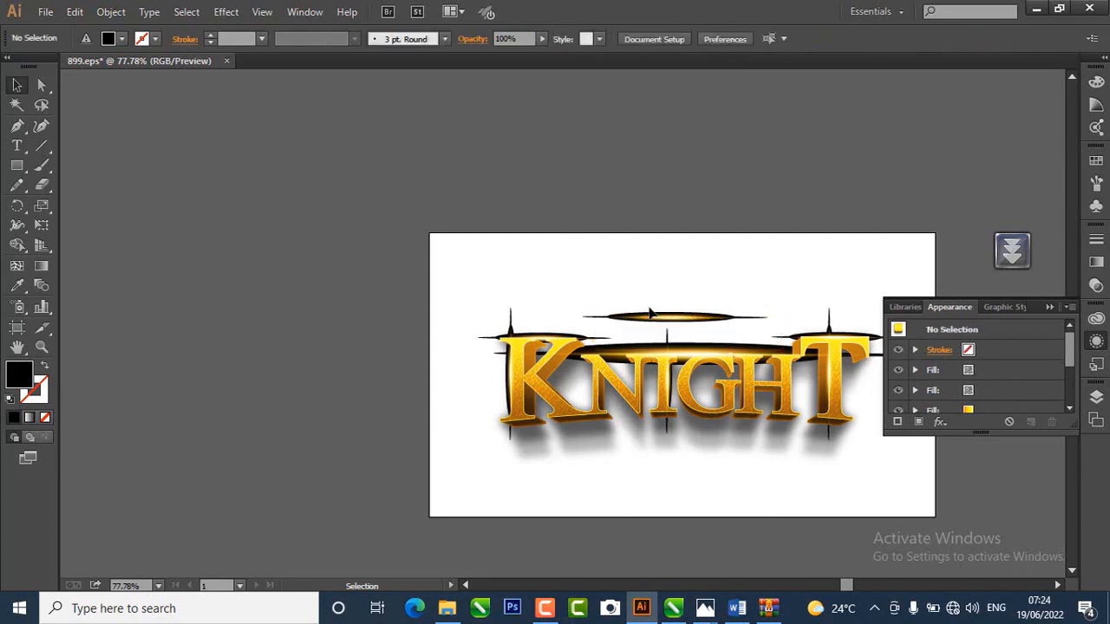
- Delete all the horizontal and vertical light flares around the "KNIGHT" text
left_click(639, 321)
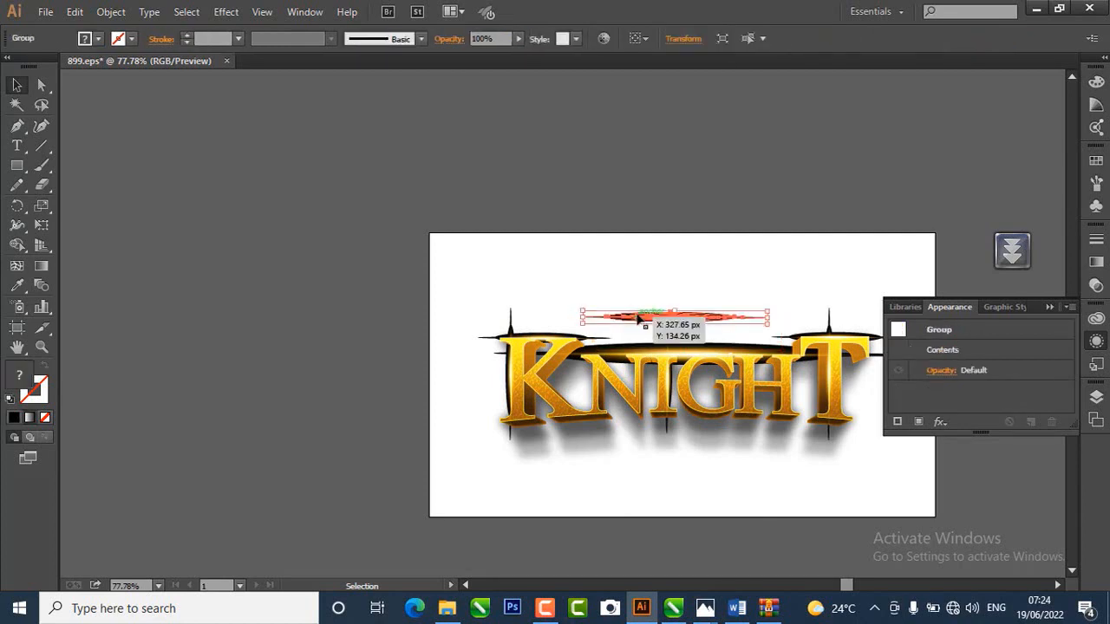
key("Delete")
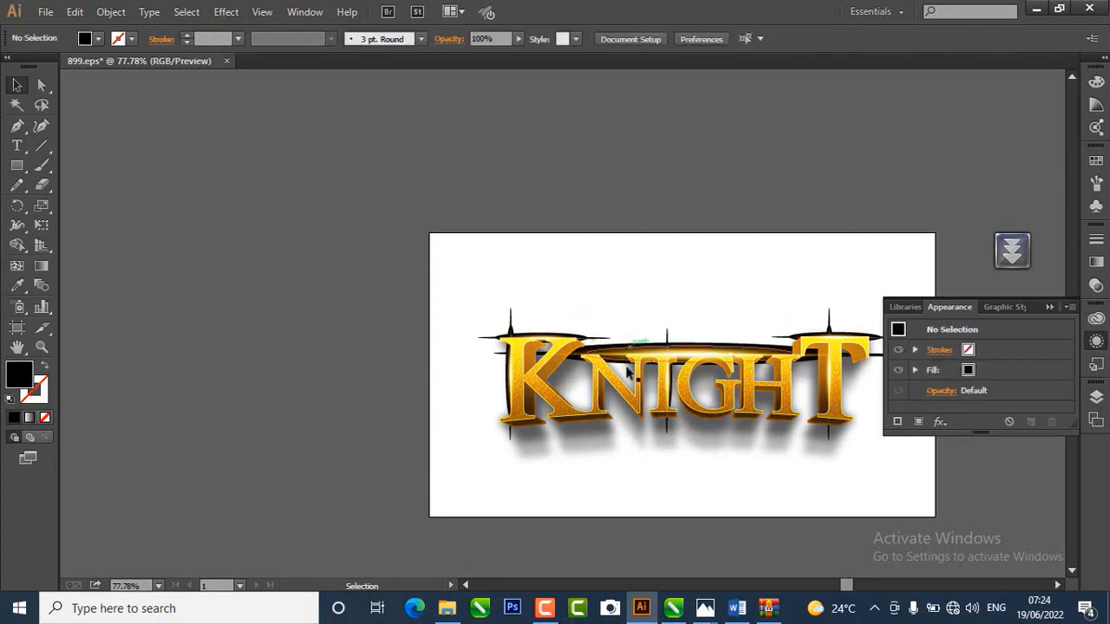
left_click(511, 321)
key("Delete")
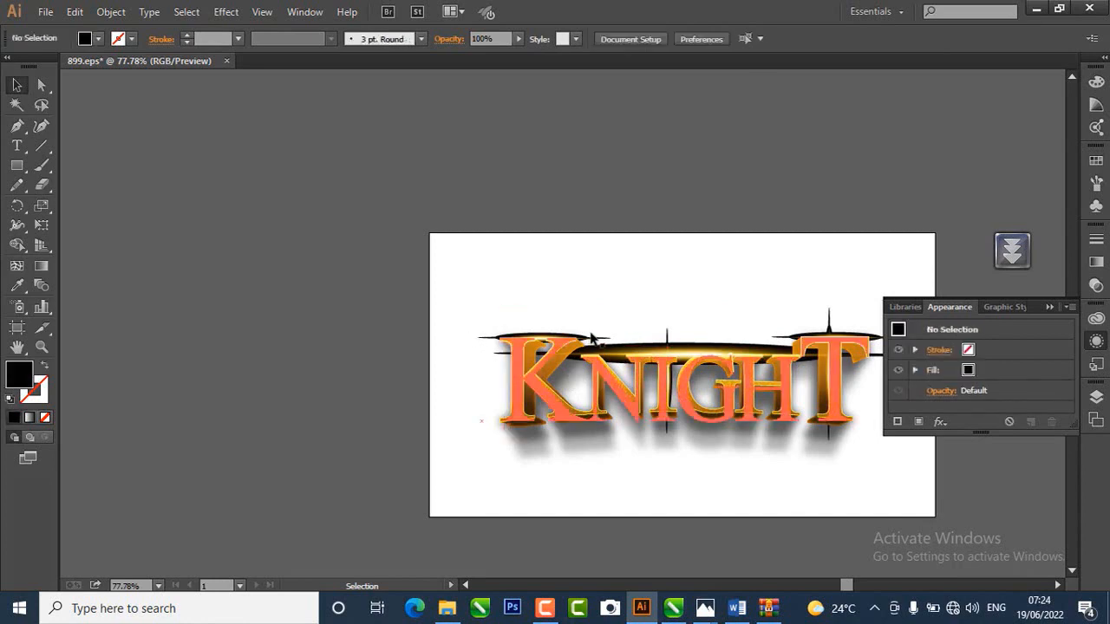
left_click(597, 339)
key("Delete")
left_click(705, 350)
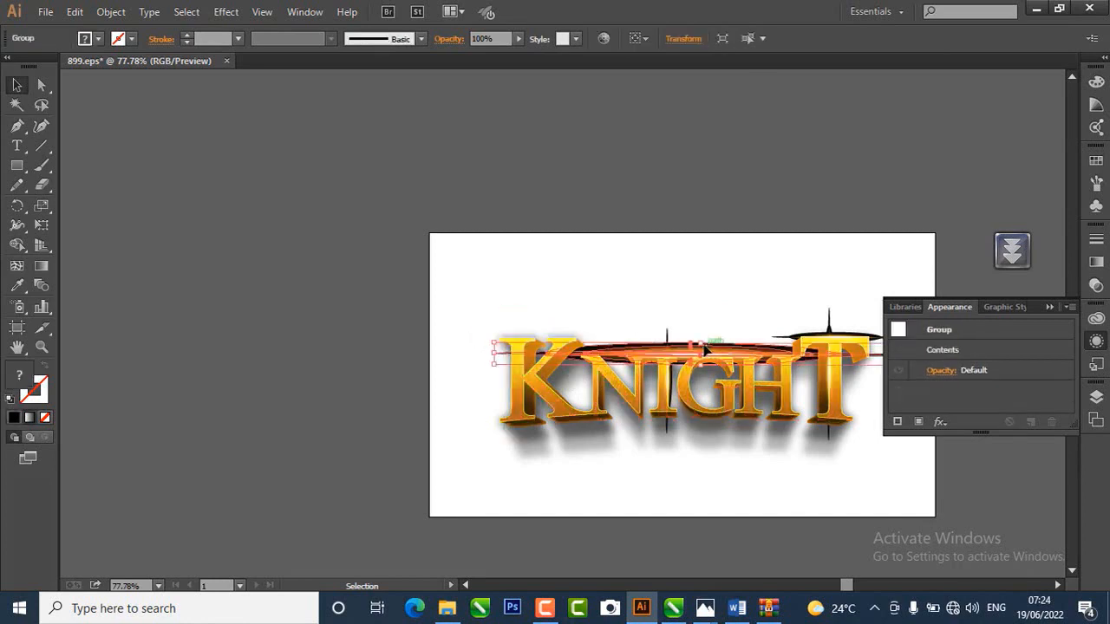
key("Delete")
left_click(666, 343)
key("Delete")
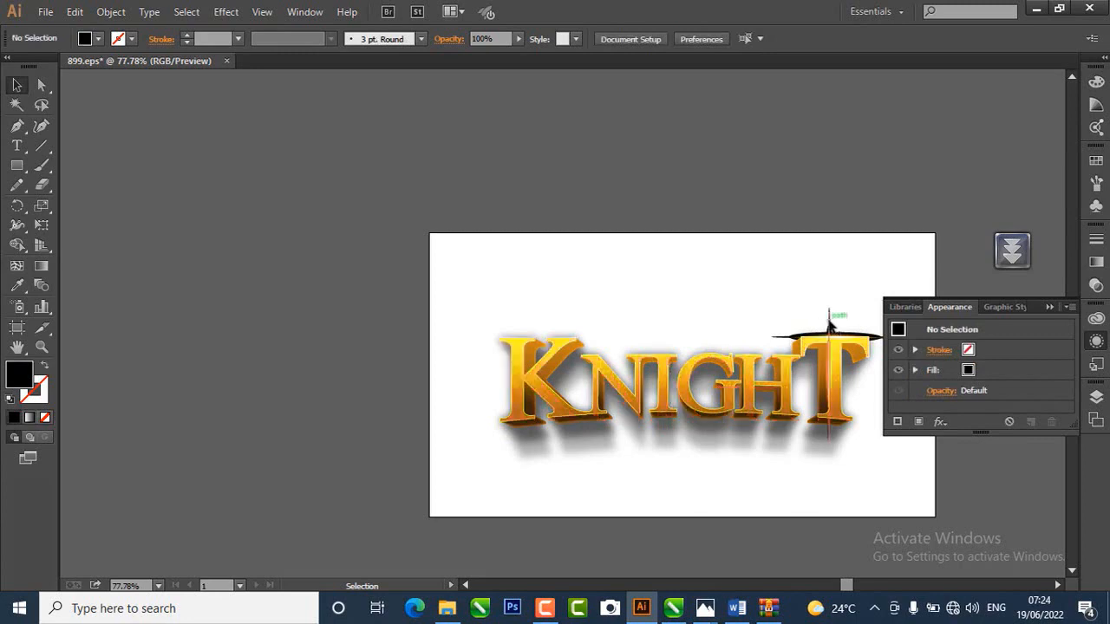
left_click(827, 322)
key("Delete")
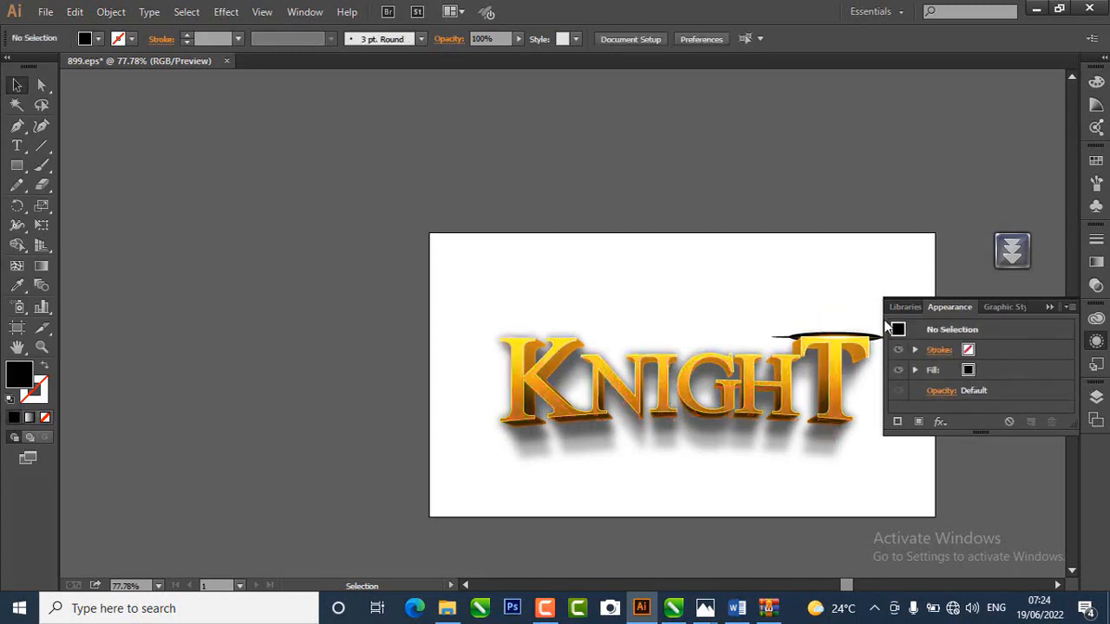
left_click(778, 340)
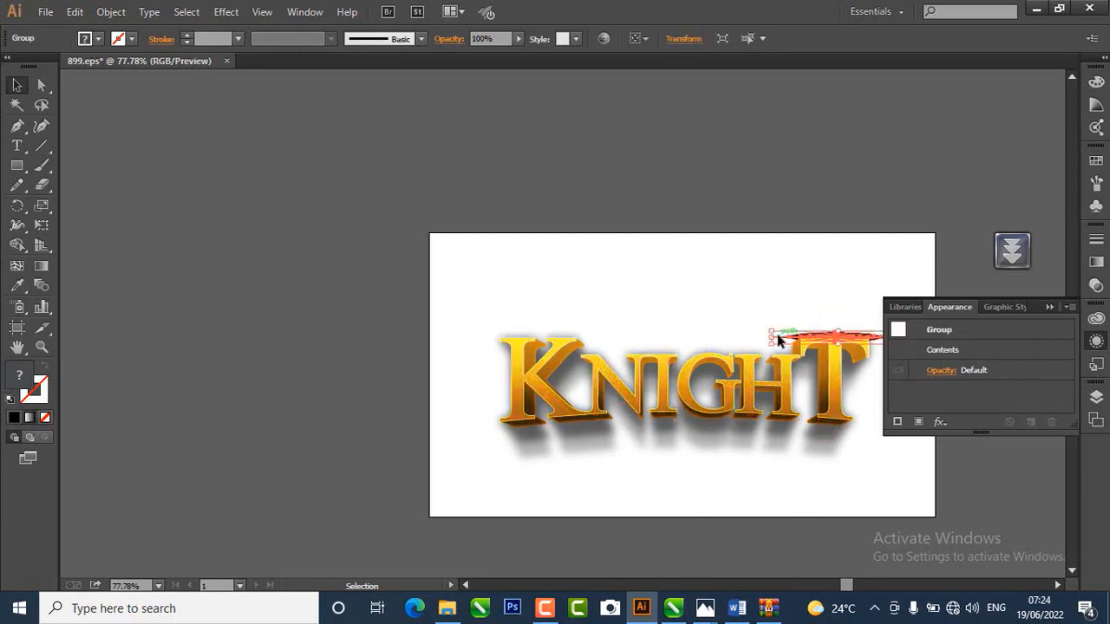
key("Delete")
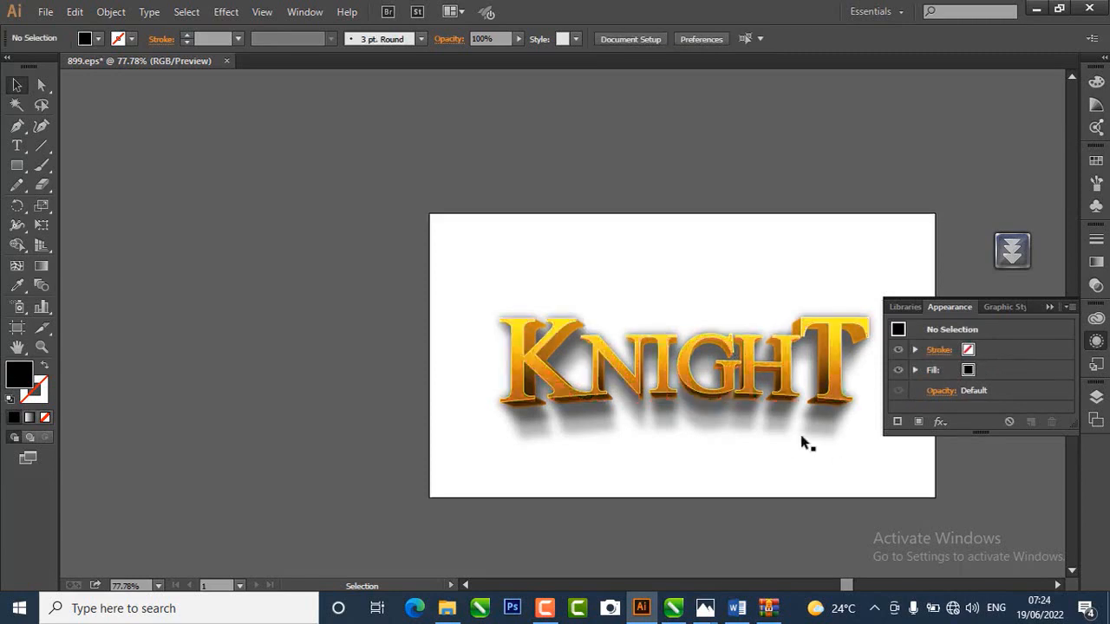
- Hide the lowest black shadow fill in the "KNIGHT" text's appearance and move the text slightly up
scroll(794, 434, "down", 1)
left_click(705, 420)
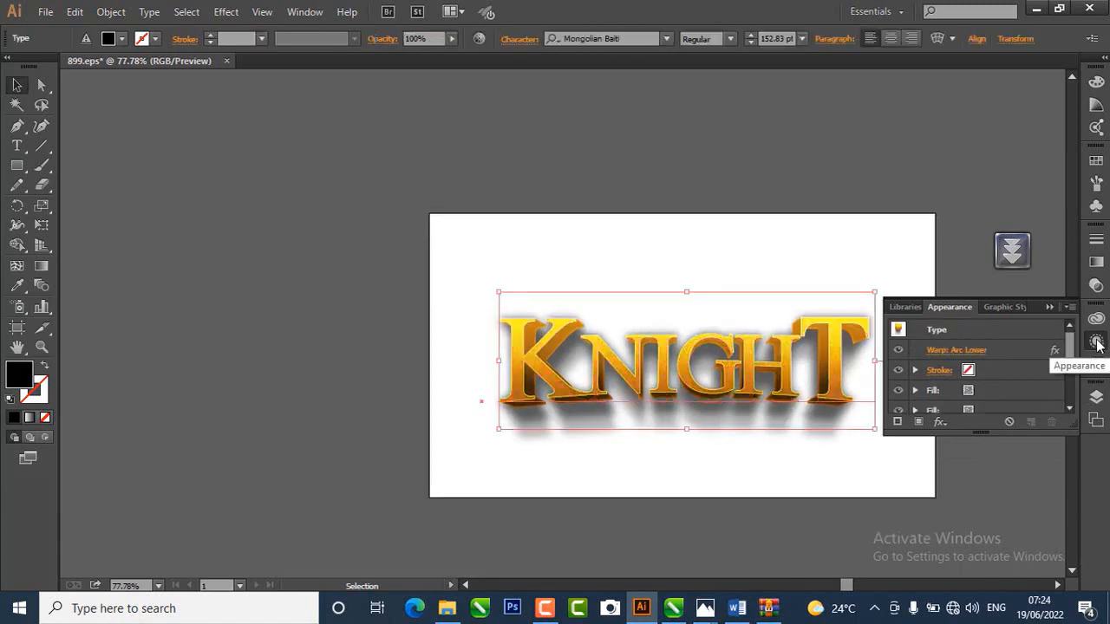
scroll(948, 388, "down", 3)
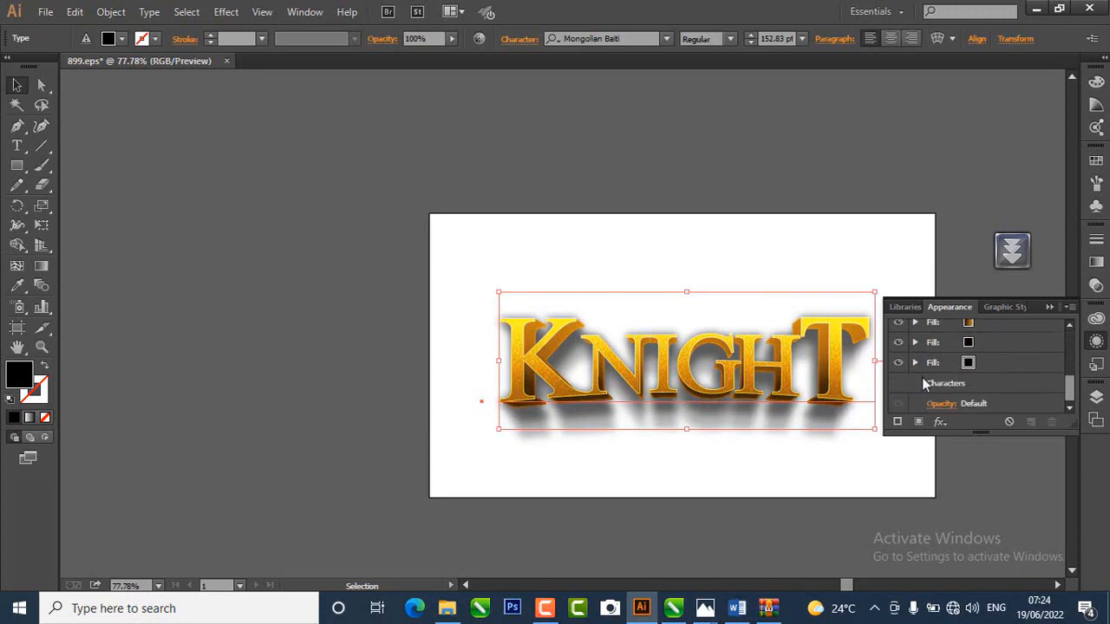
left_click(898, 363)
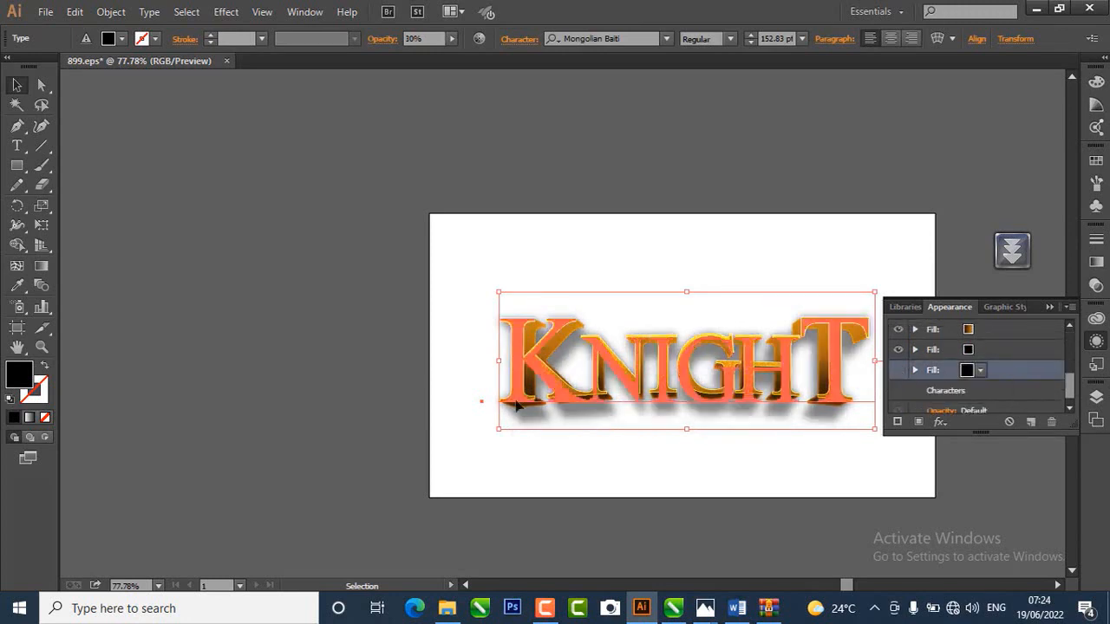
left_click_drag(693, 378, 694, 370)
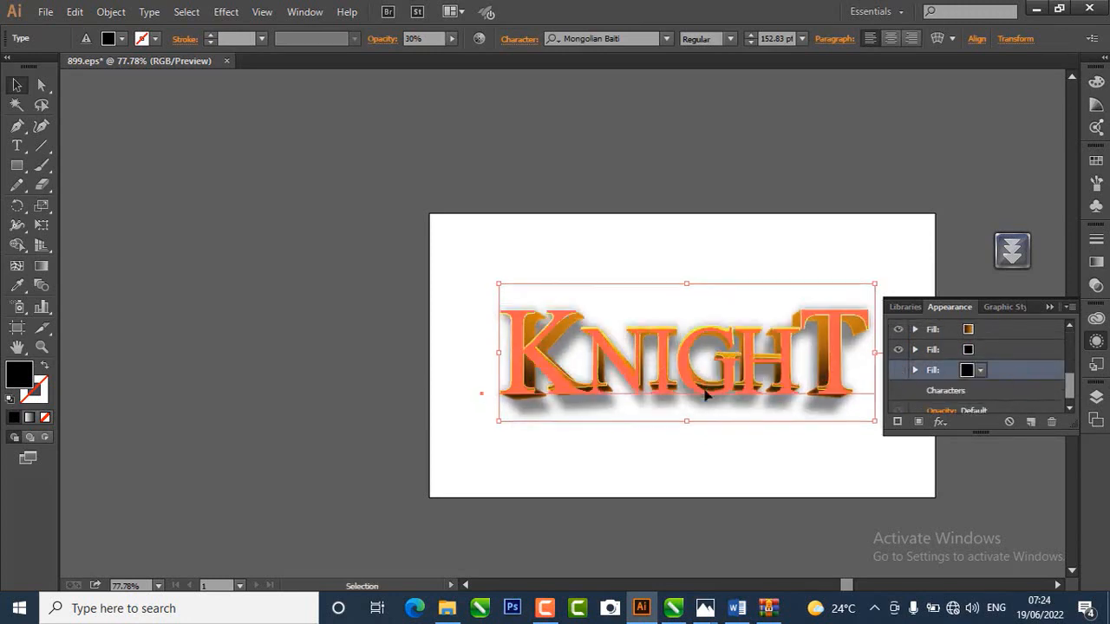
- Set the golden text's font to SpeedBeast FREE and shift the text left across the artboard
left_click(590, 38)
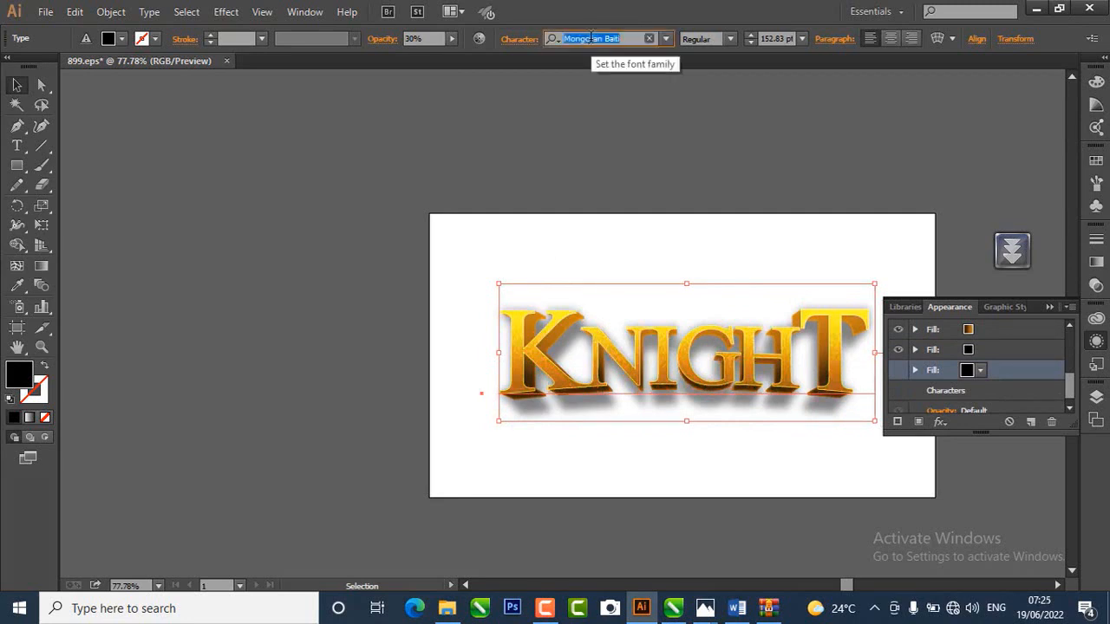
type("spe")
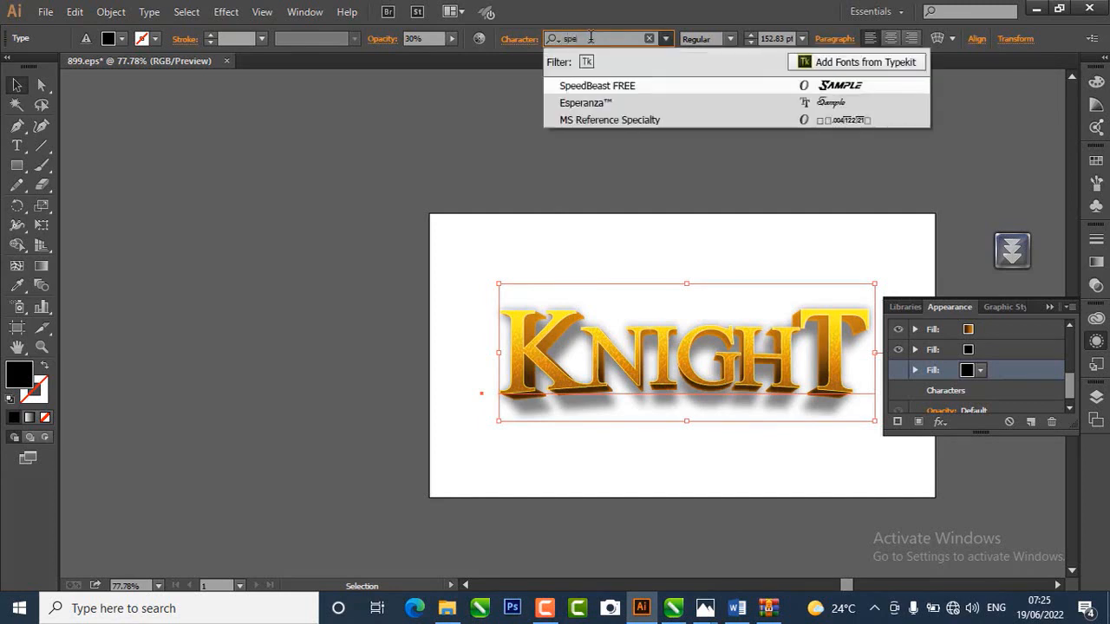
left_click(634, 88)
left_click_drag(760, 373, 645, 363)
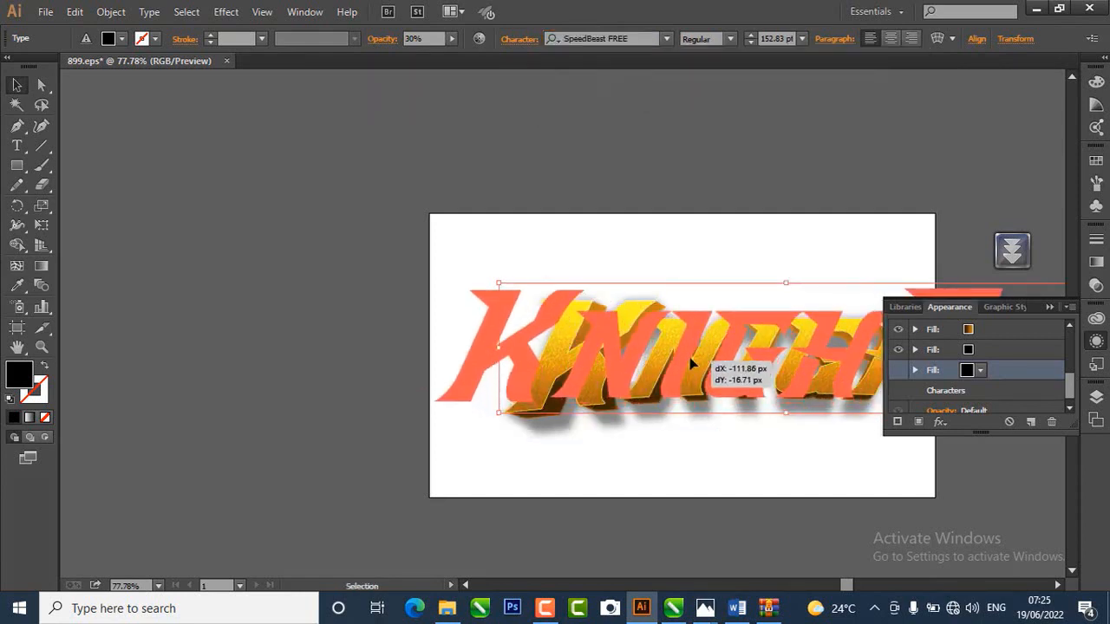
- Replace the golden text's wording "KNIGHT" with "PUSH", keeping its effect, and finish text editing
left_click(16, 146)
double_click(474, 349)
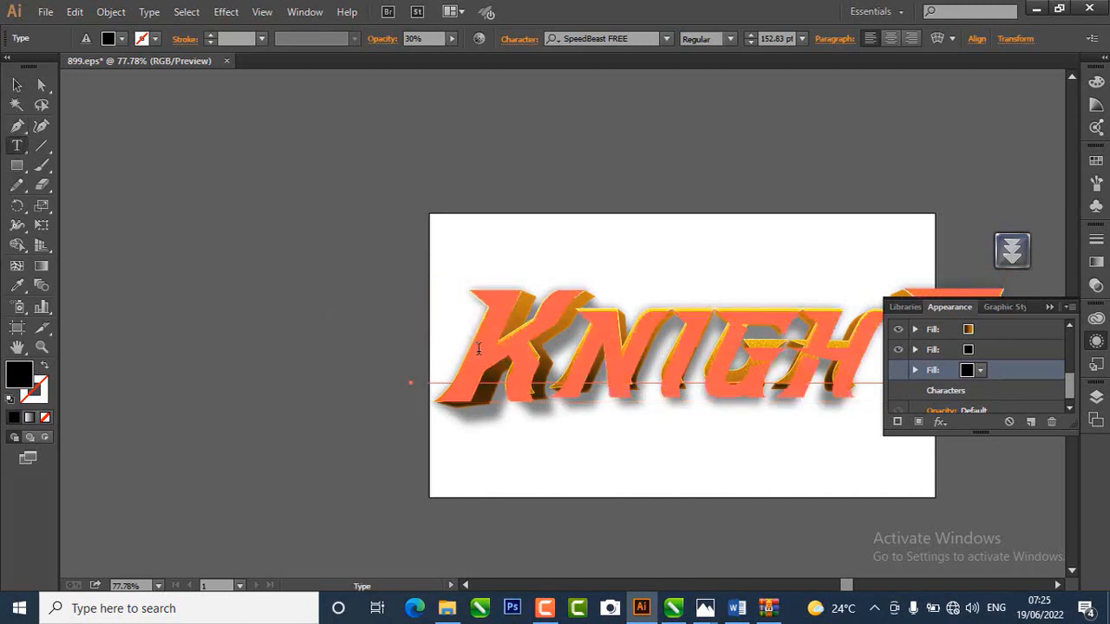
left_click_drag(479, 349, 494, 345)
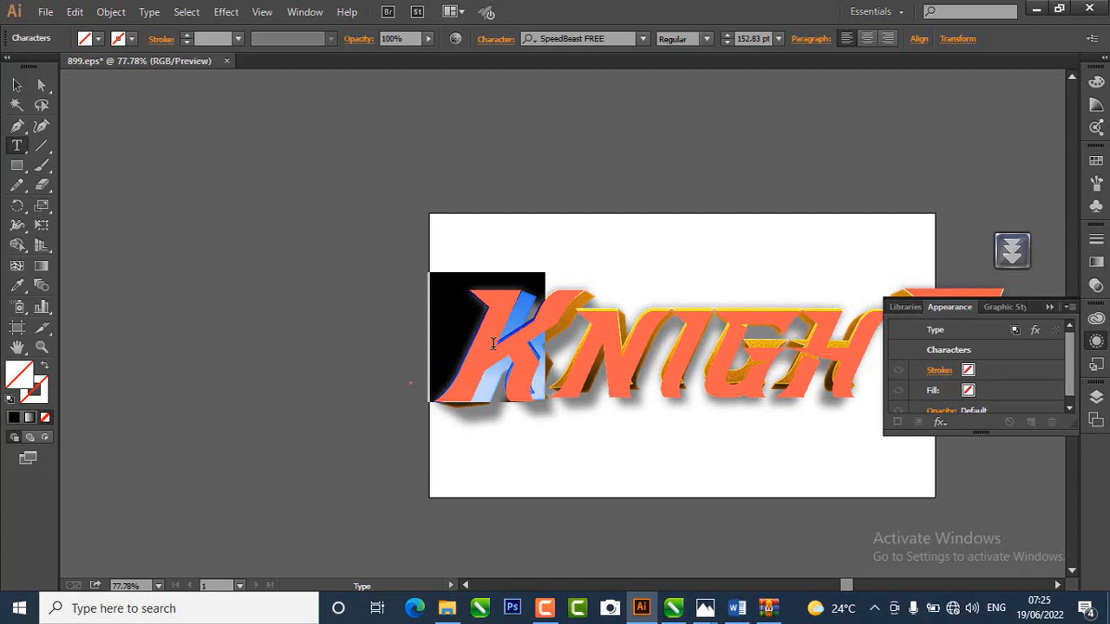
type("P")
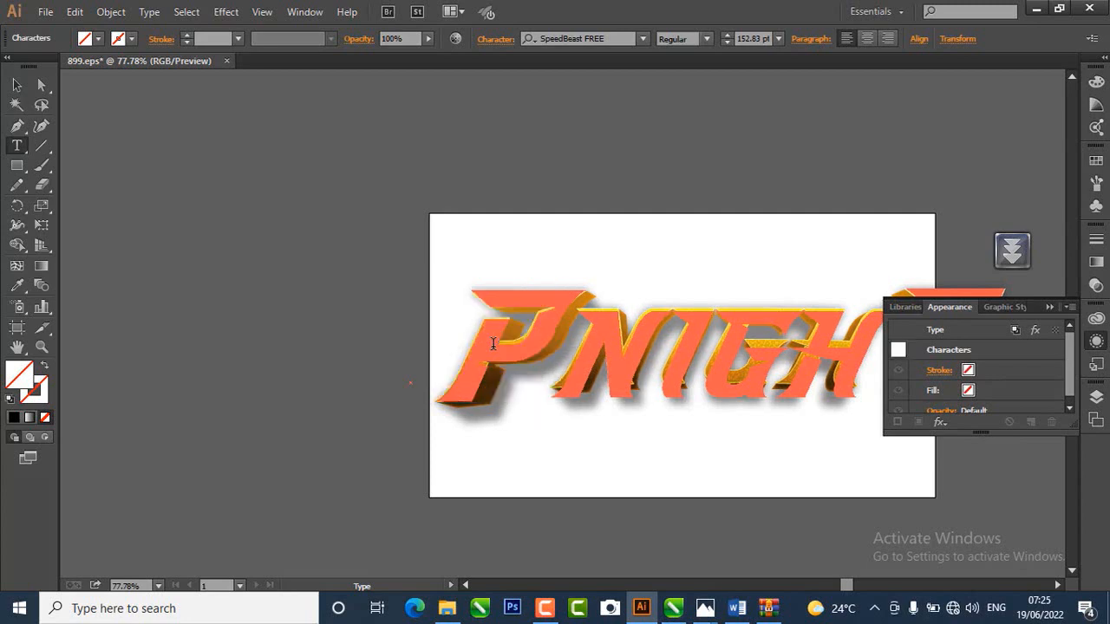
left_click(660, 367)
key("Delete")
key("Delete")
key("Delete")
key("BackSpace")
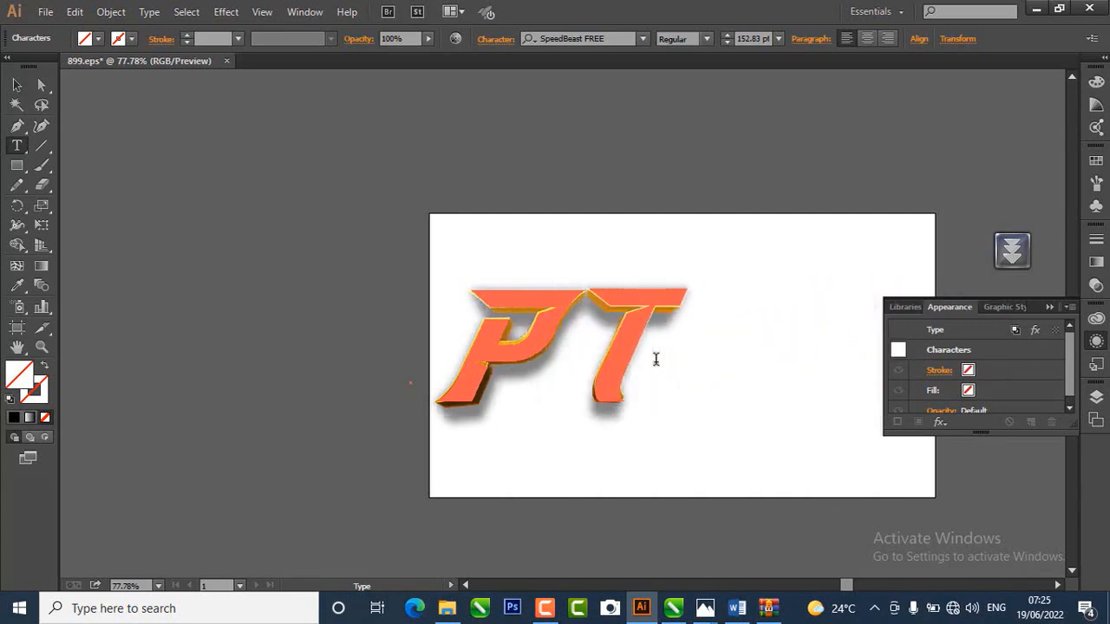
type("US")
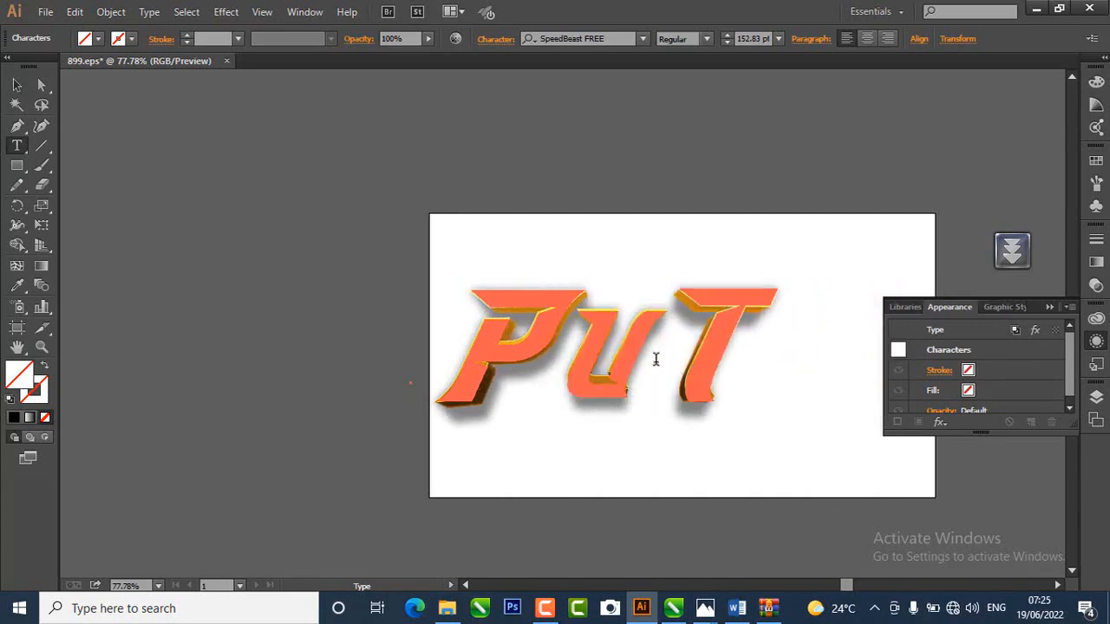
left_click(804, 294)
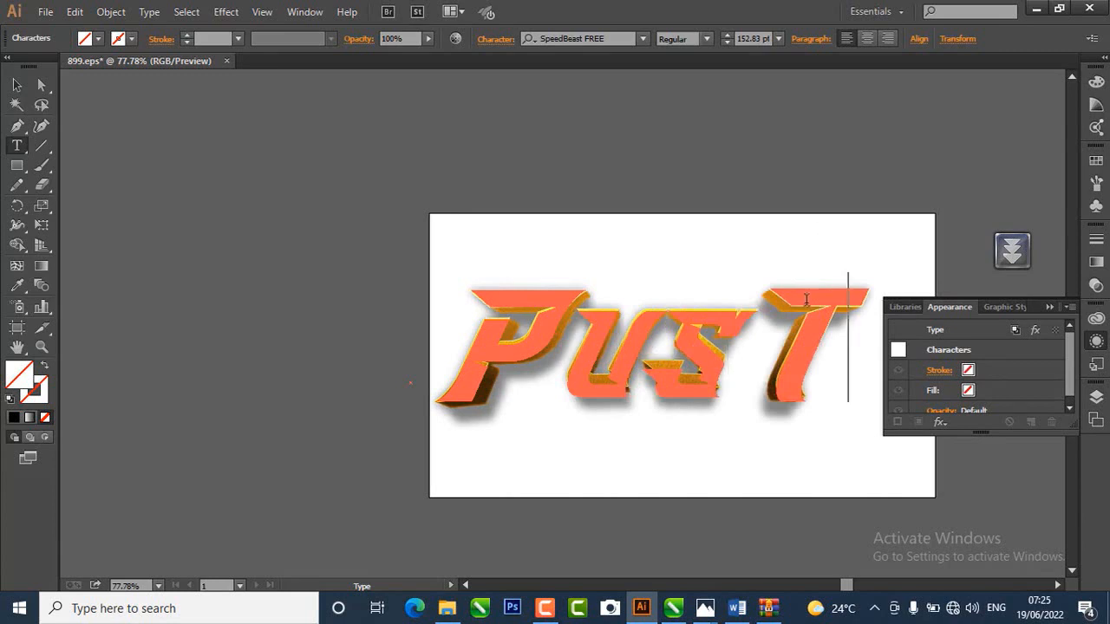
key("BackSpace")
type("H")
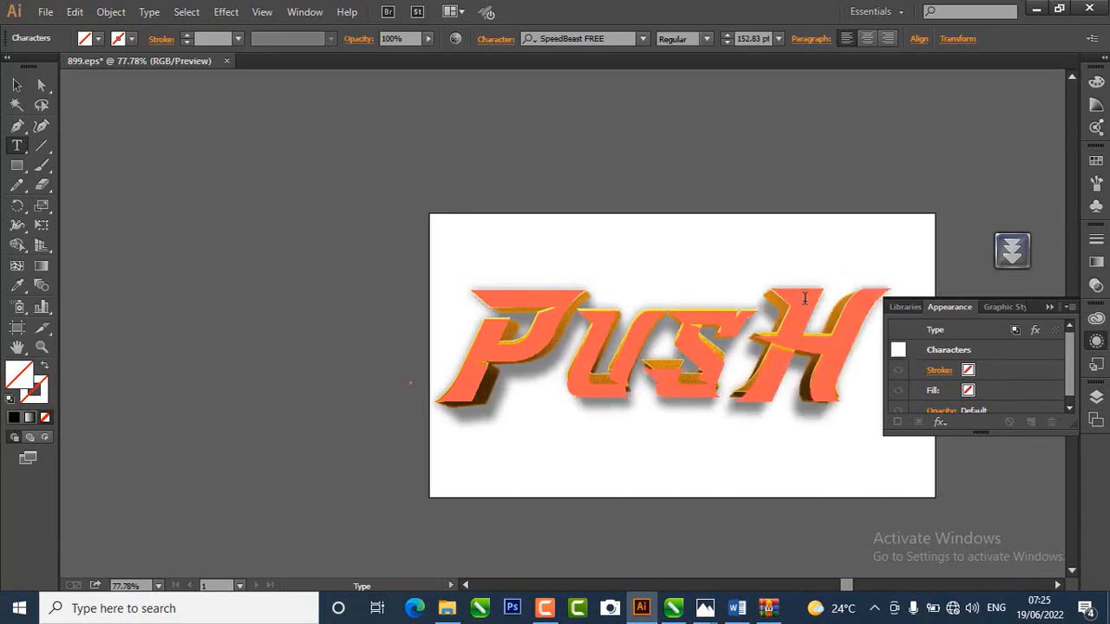
left_click(17, 84)
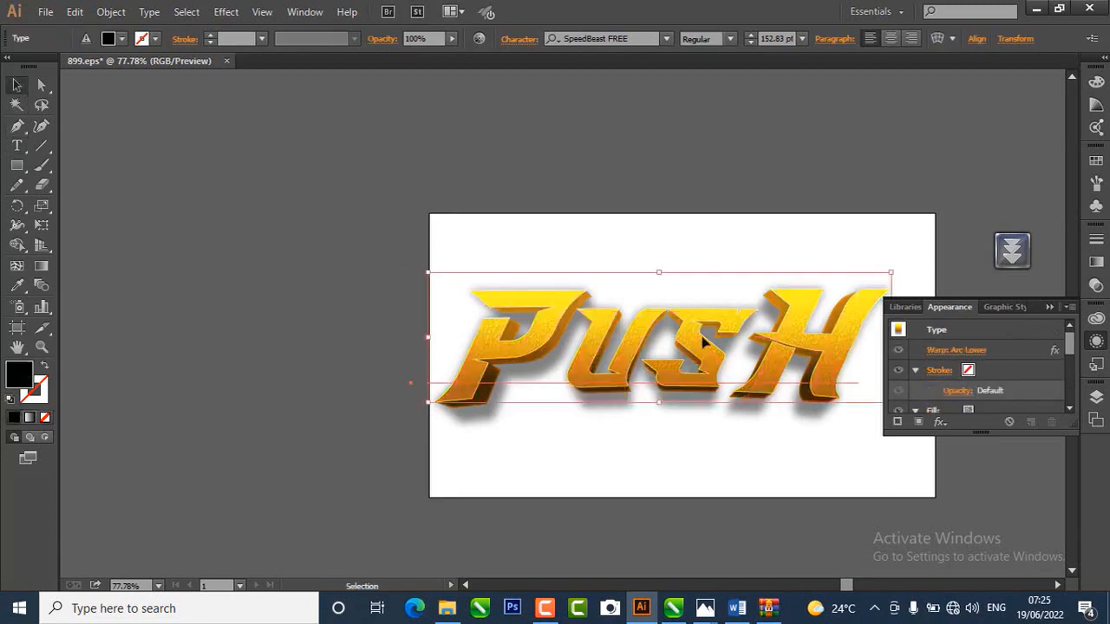
- Tighten the tracking of the golden "PUSH" text to -75
left_click(521, 41)
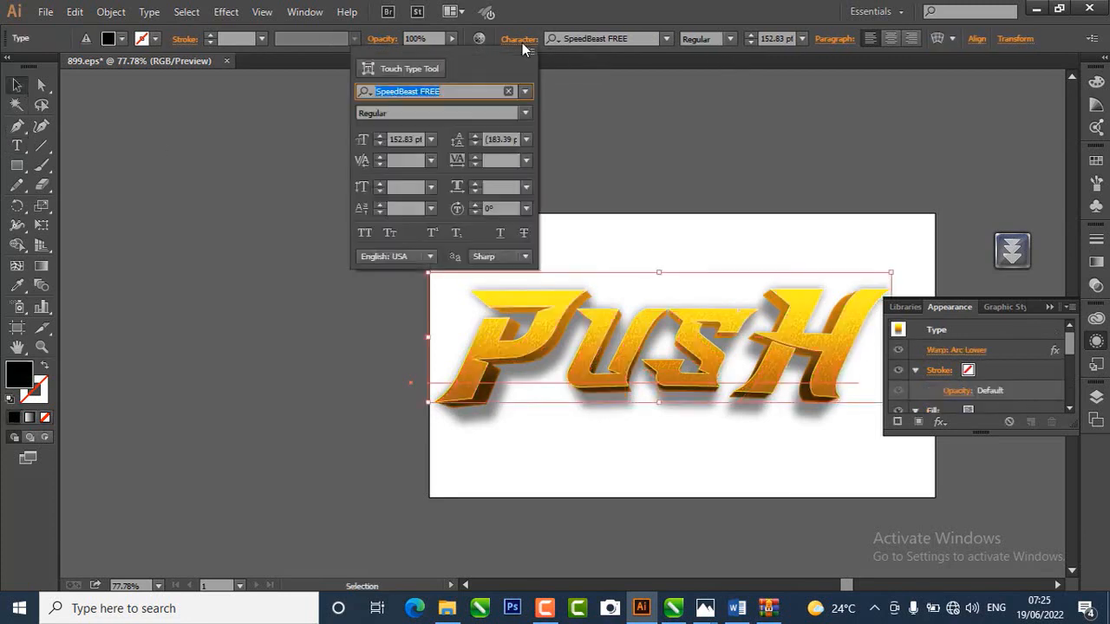
left_click(526, 161)
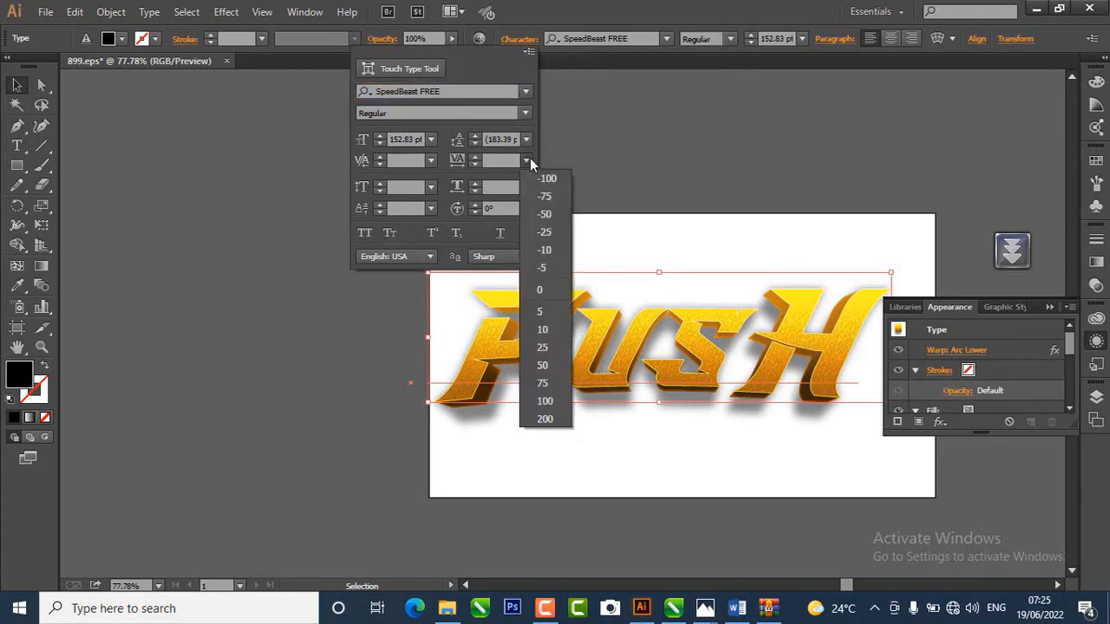
left_click(550, 231)
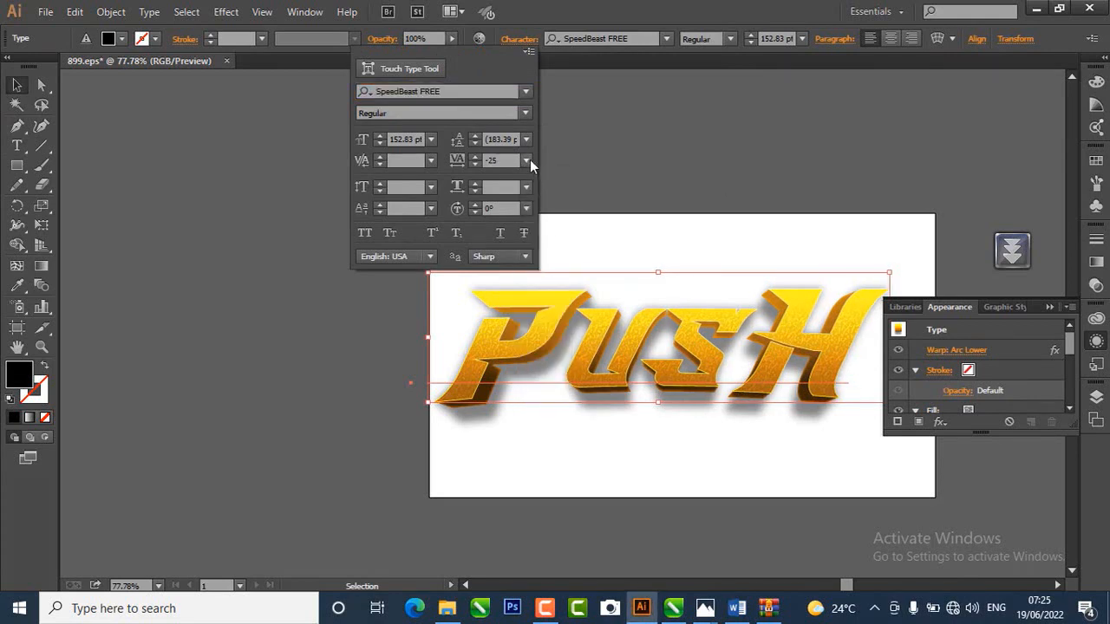
left_click(526, 161)
left_click(553, 196)
left_click(701, 11)
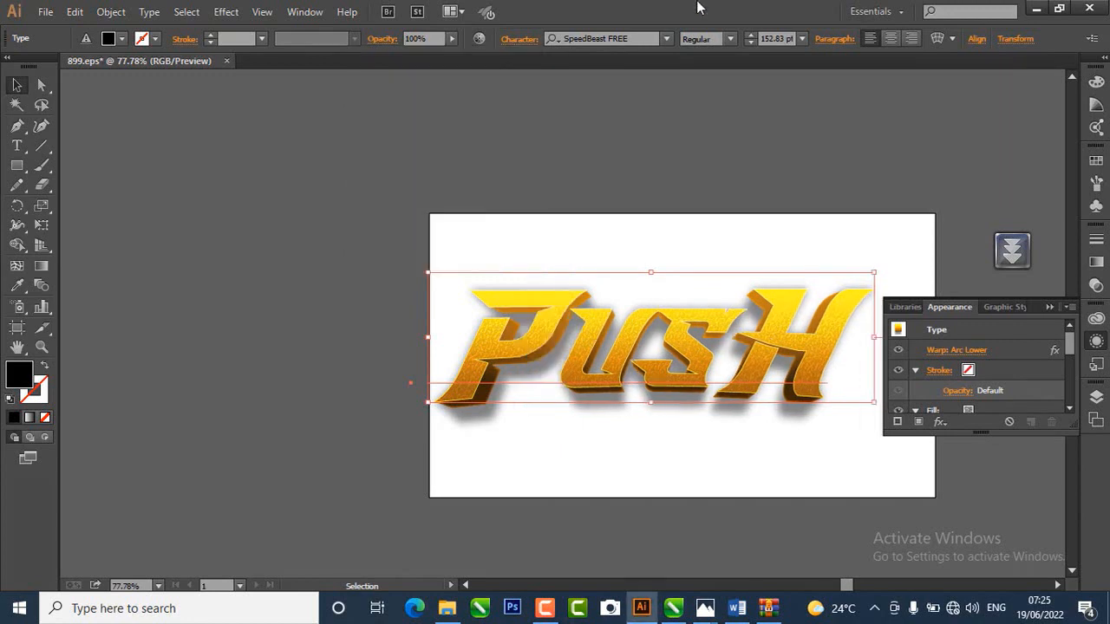
- Shift the golden "PUSH" text slightly right and warp it with a horizontal Arc envelope at 18% bend
left_click_drag(675, 355, 687, 354)
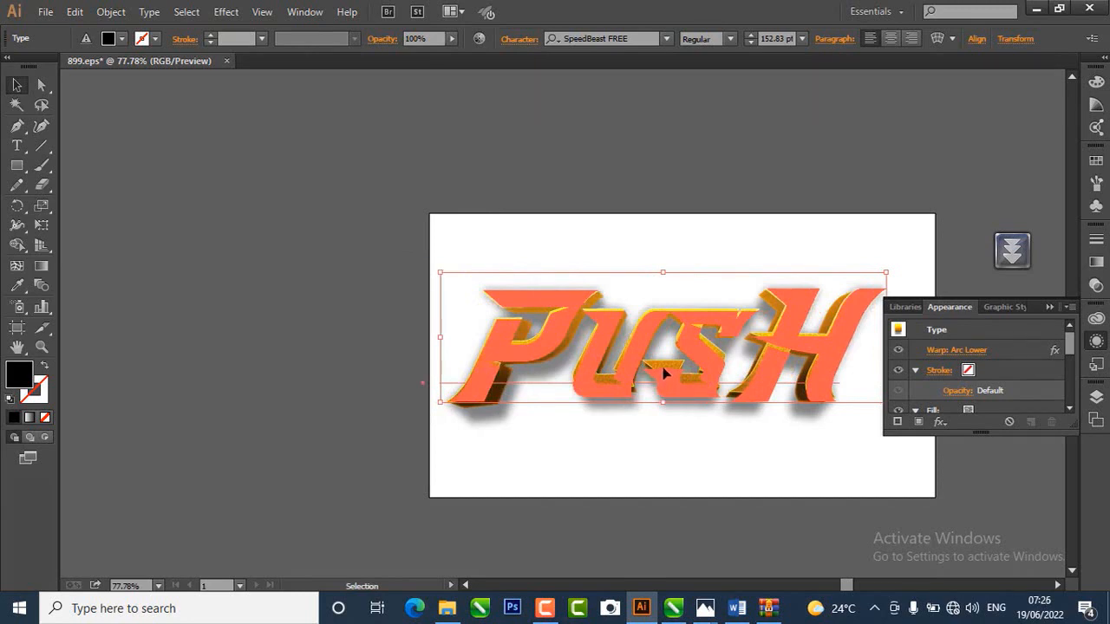
left_click(953, 39)
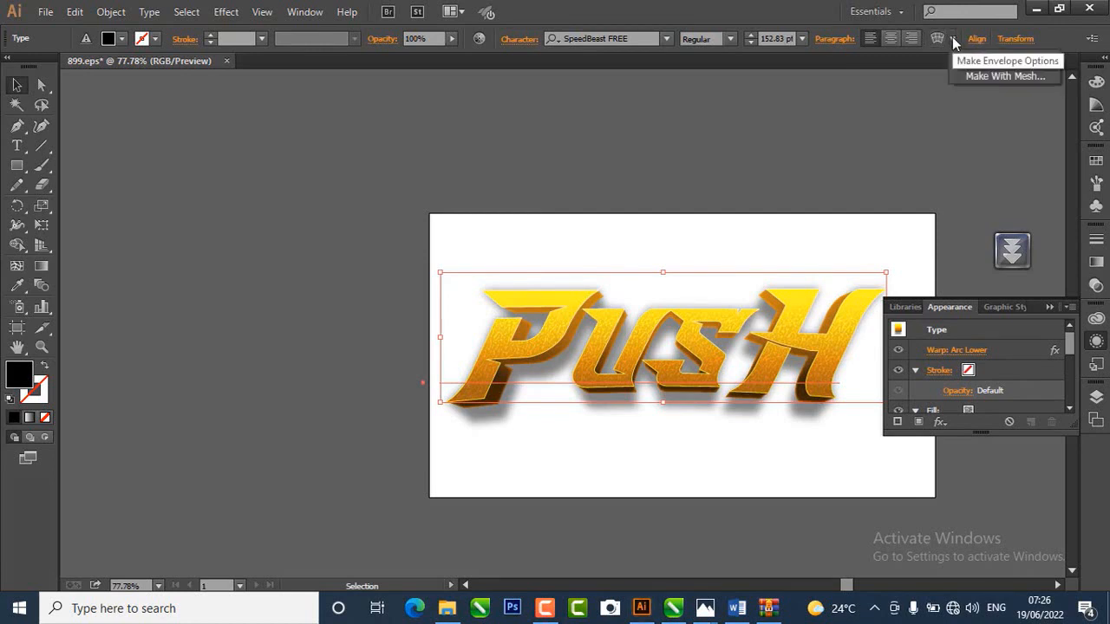
left_click(953, 40)
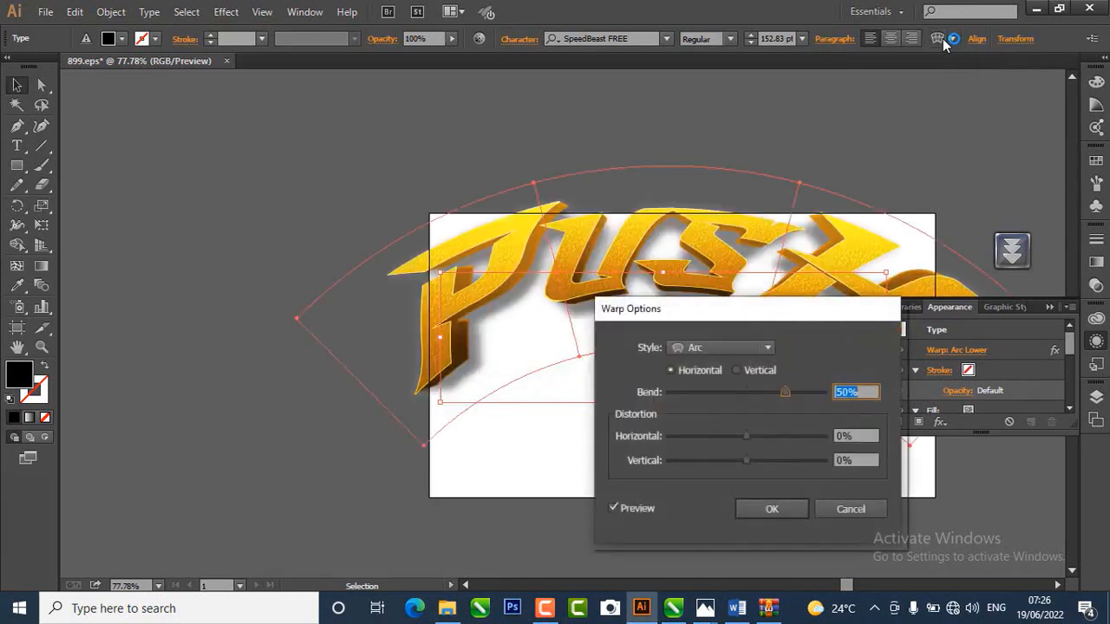
left_click_drag(822, 318, 326, 163)
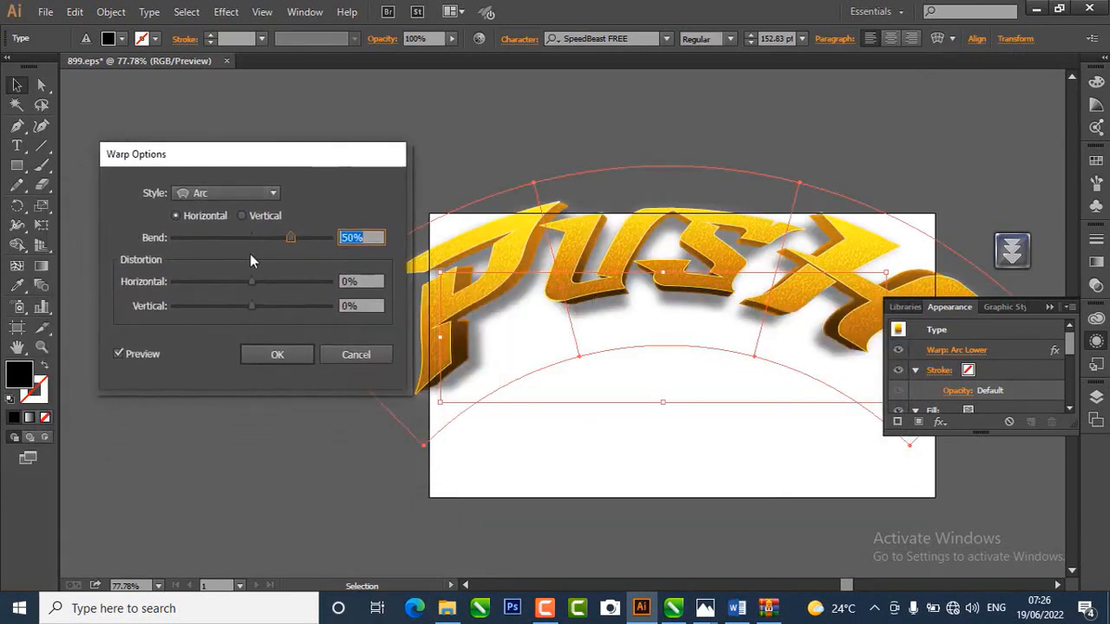
left_click(278, 238)
left_click_drag(280, 238, 267, 243)
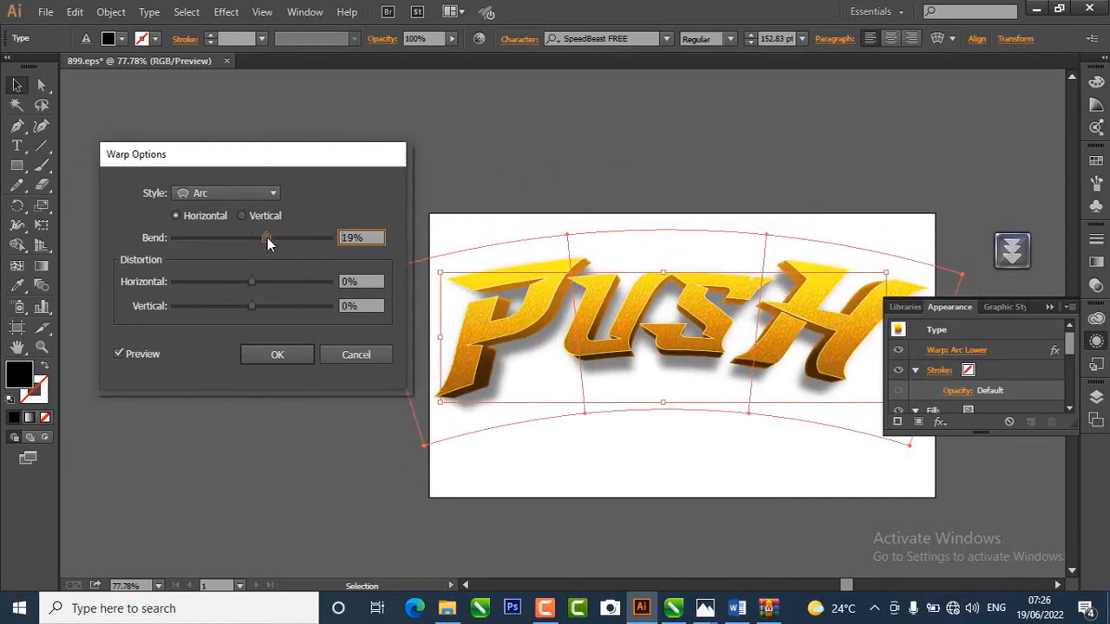
left_click(267, 238)
left_click_drag(267, 237, 267, 238)
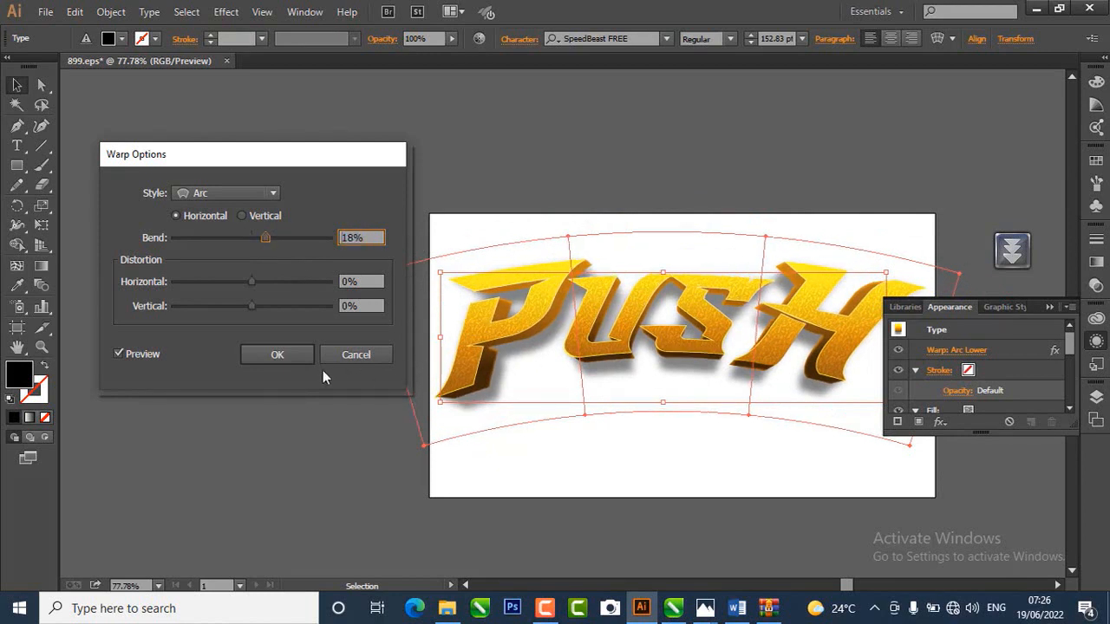
left_click(277, 355)
left_click(387, 166)
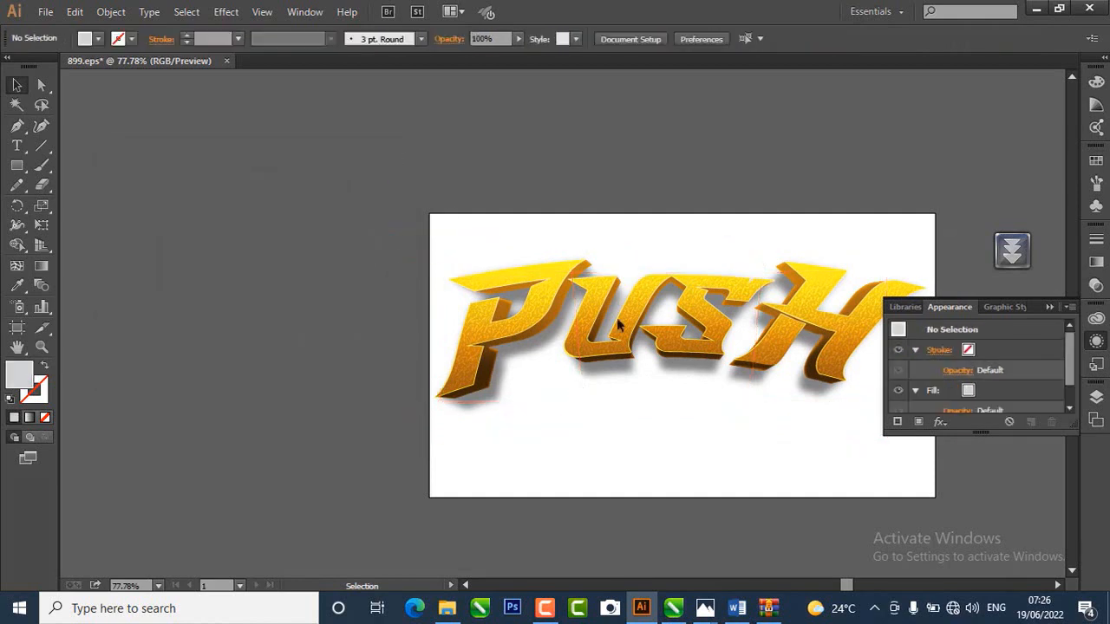
left_click(618, 323)
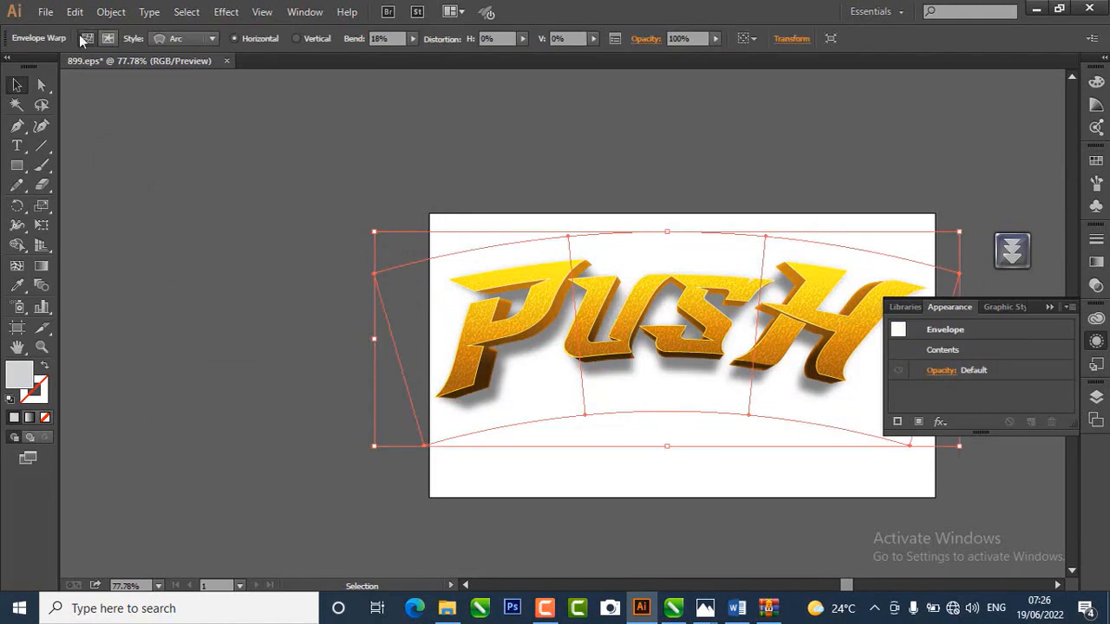
left_click(45, 12)
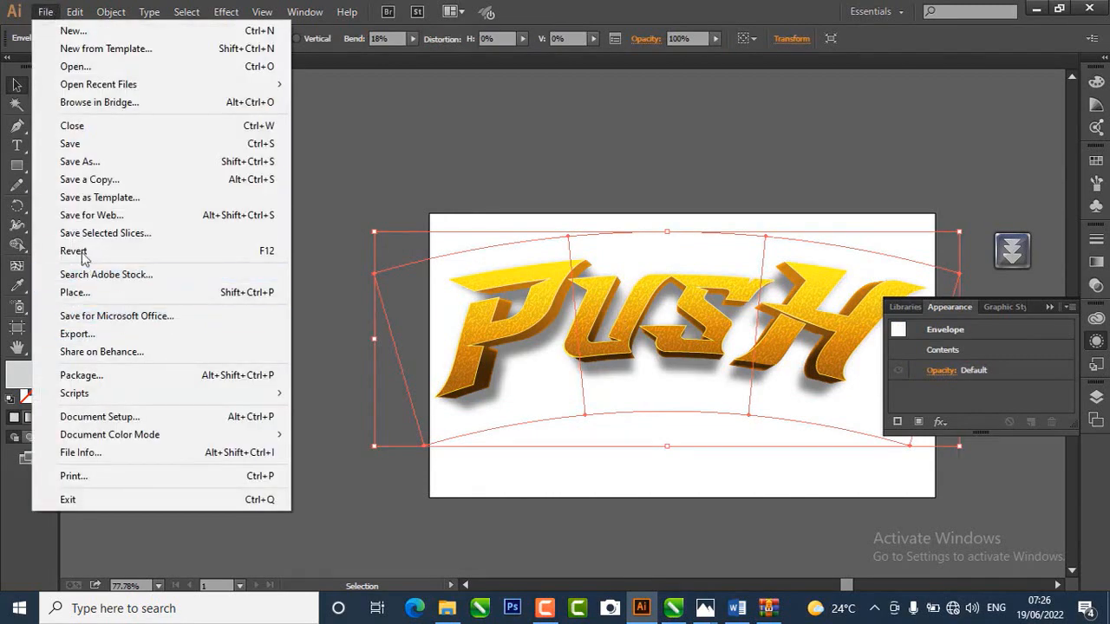
left_click(102, 163)
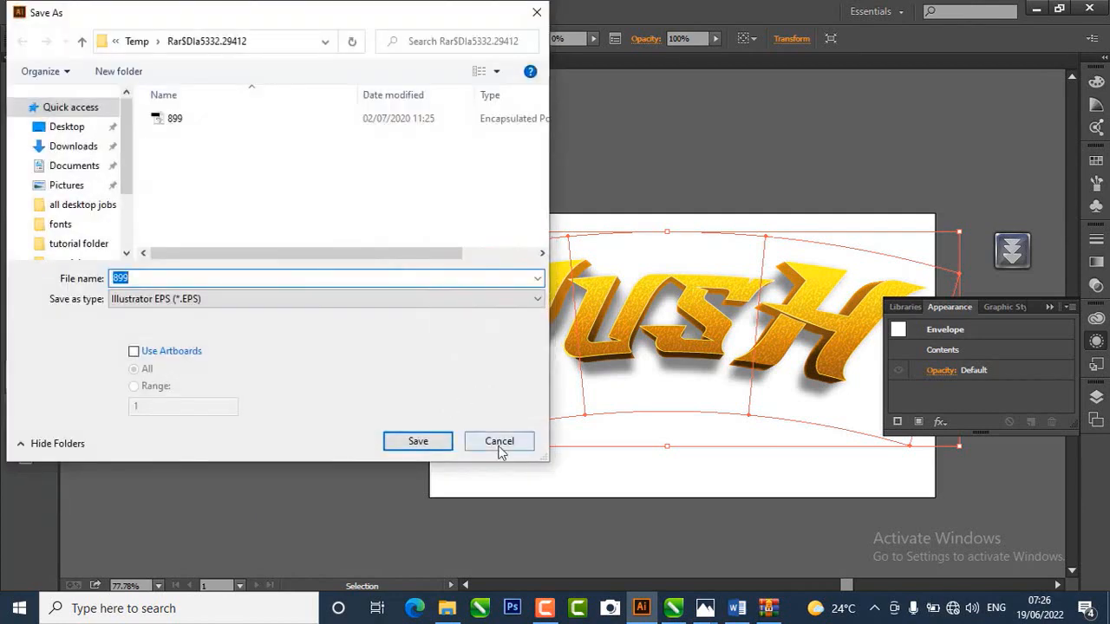
left_click(497, 440)
- Set up an export of the artwork in PNG format to the desktop's "tutorial resouces" folder
left_click(43, 11)
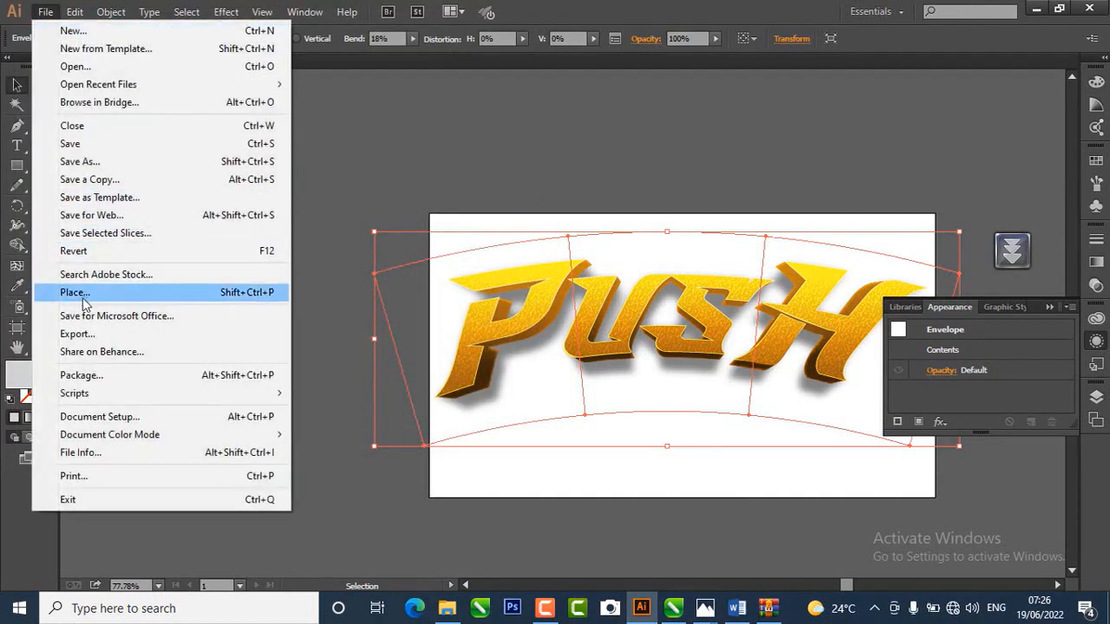
left_click(86, 337)
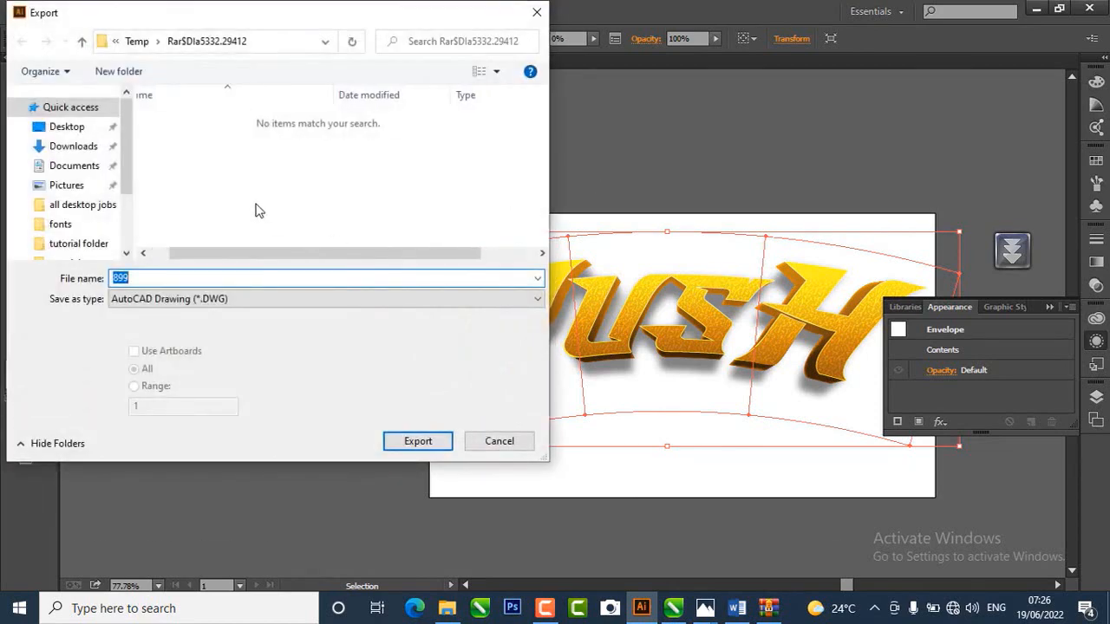
left_click(82, 128)
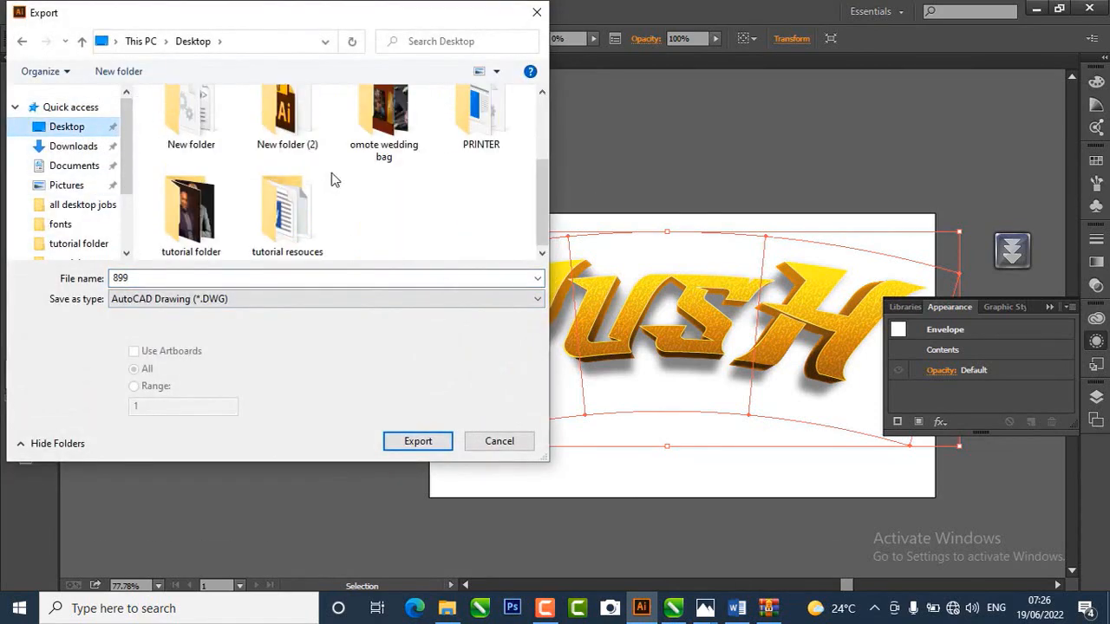
double_click(293, 249)
left_click(175, 279)
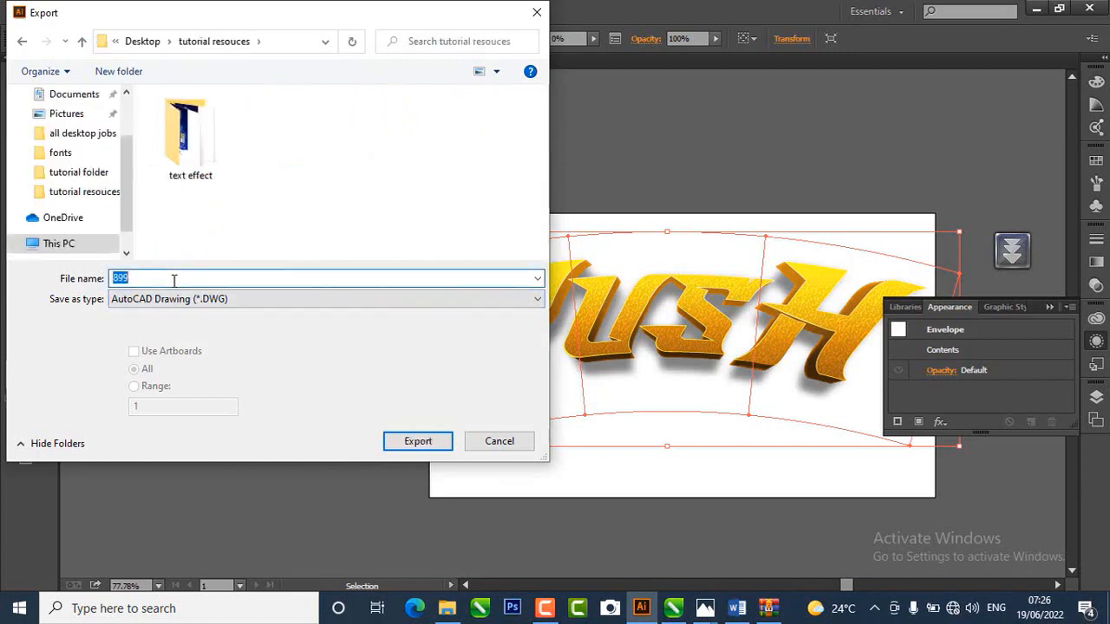
left_click(174, 279)
left_click(179, 299)
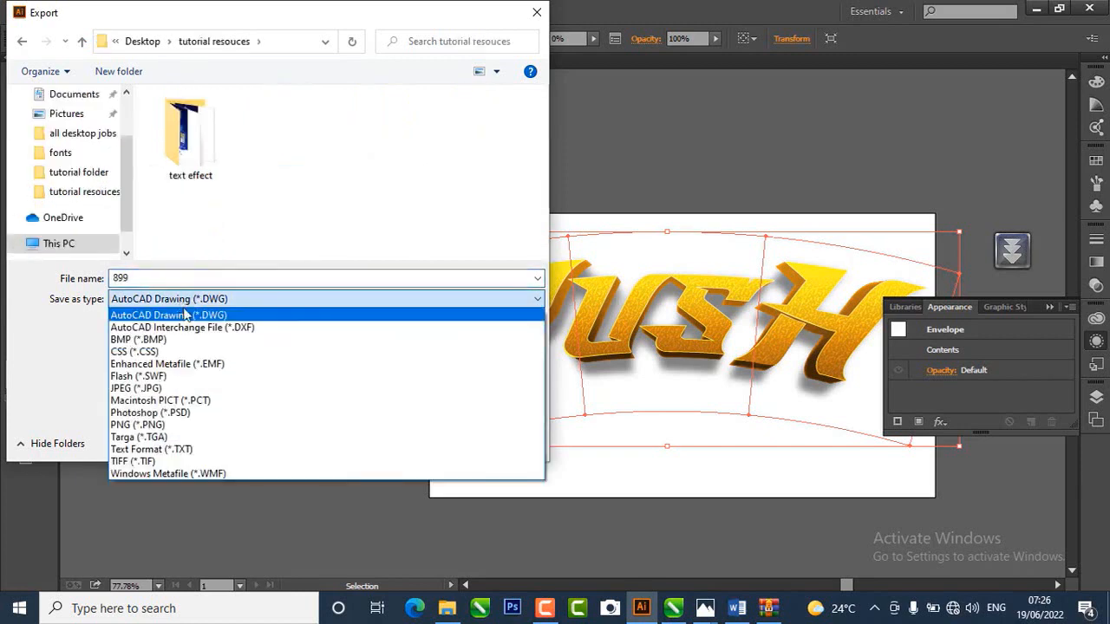
left_click(138, 425)
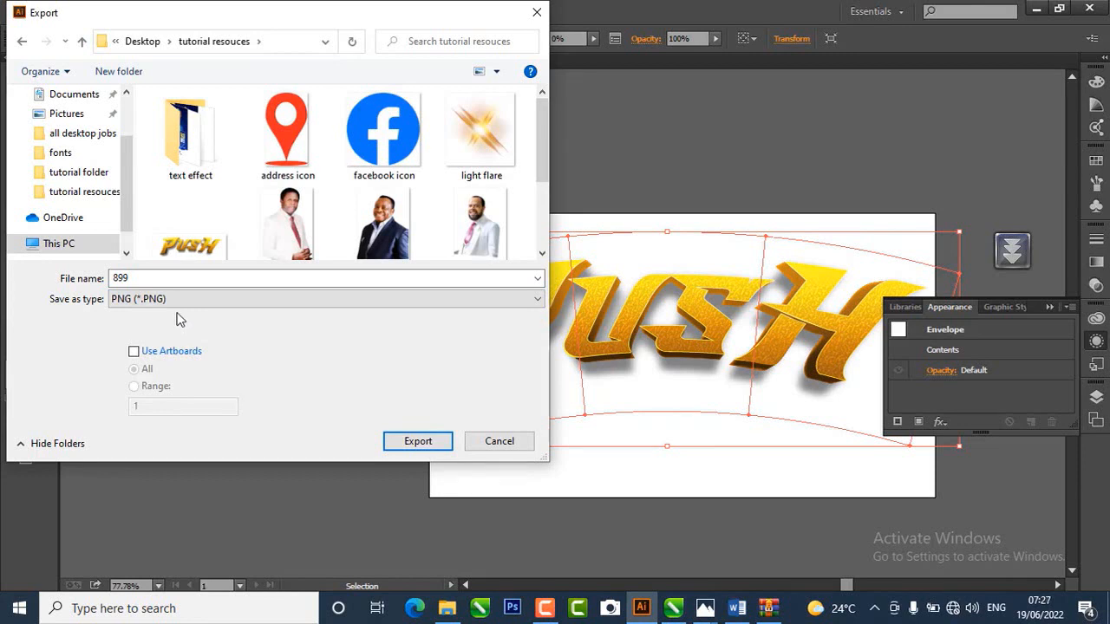
- Export the file as PUSH.png at High (300 ppi) with a transparent background, replacing the existing file
double_click(145, 278)
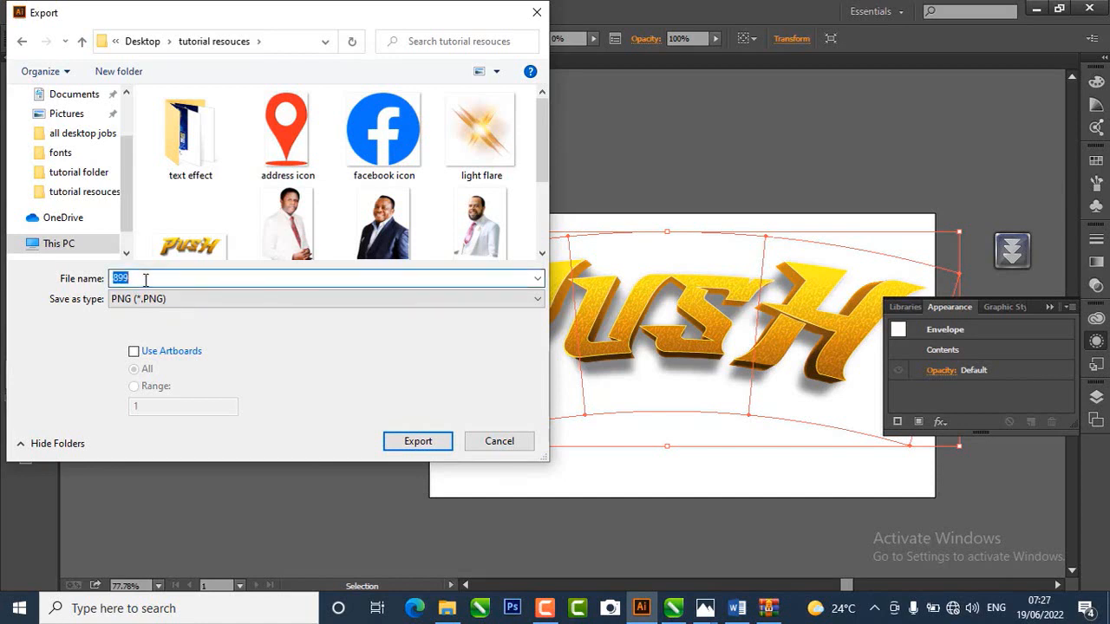
type("PUS")
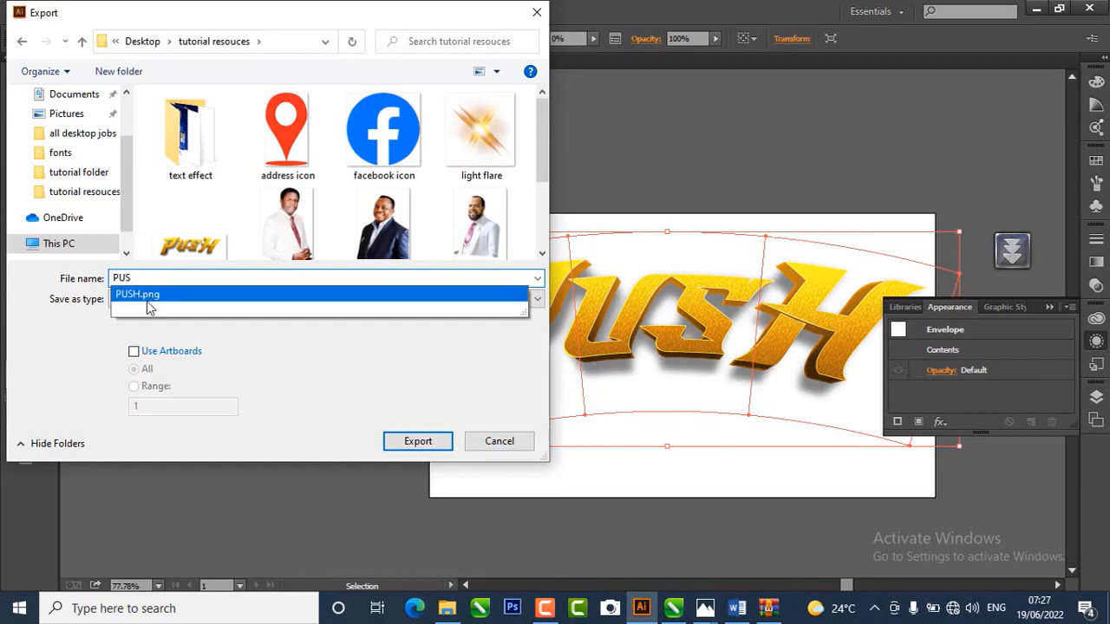
left_click(146, 297)
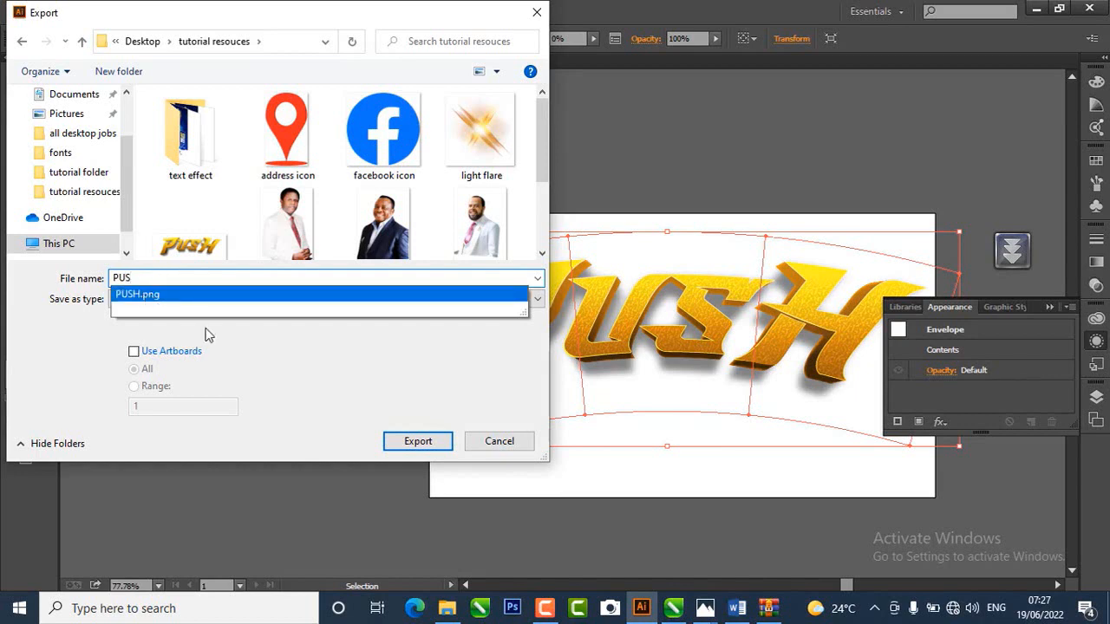
left_click(411, 444)
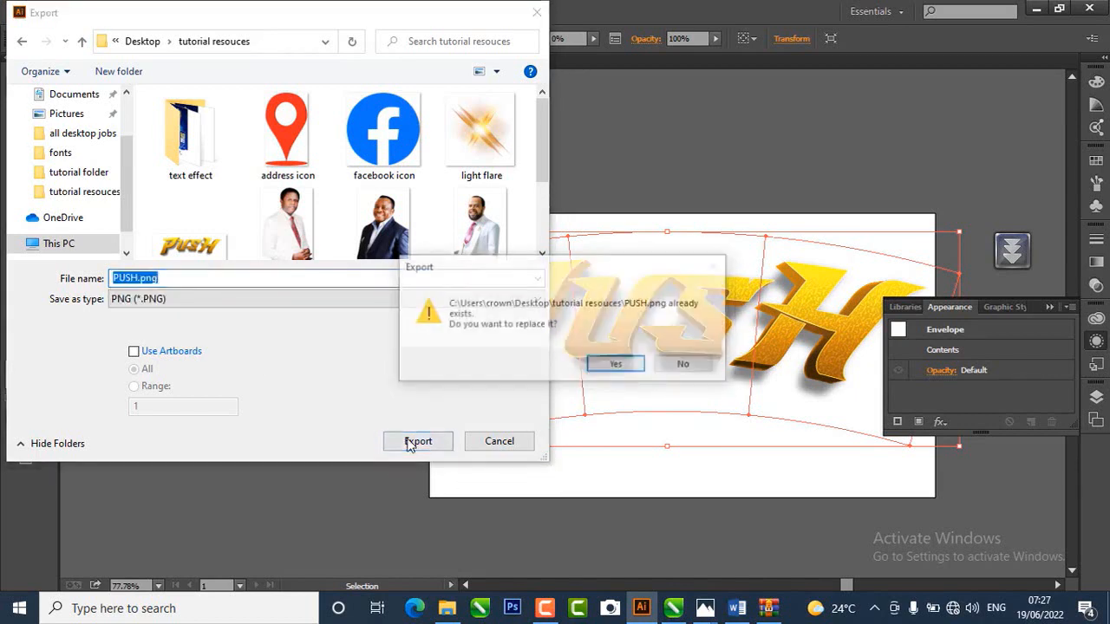
left_click(615, 368)
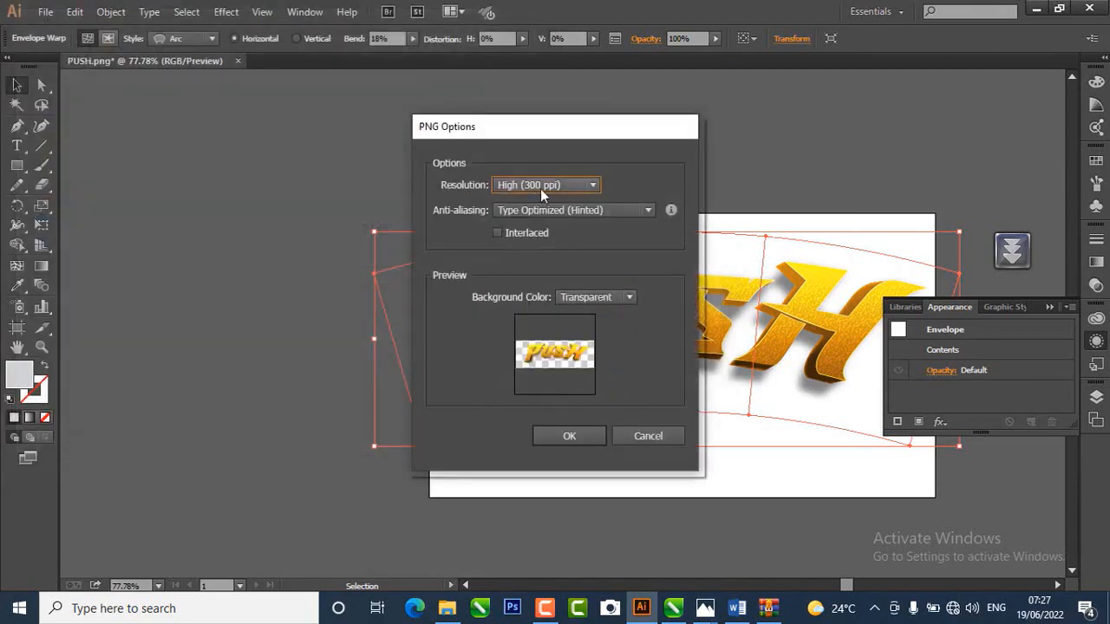
left_click(568, 436)
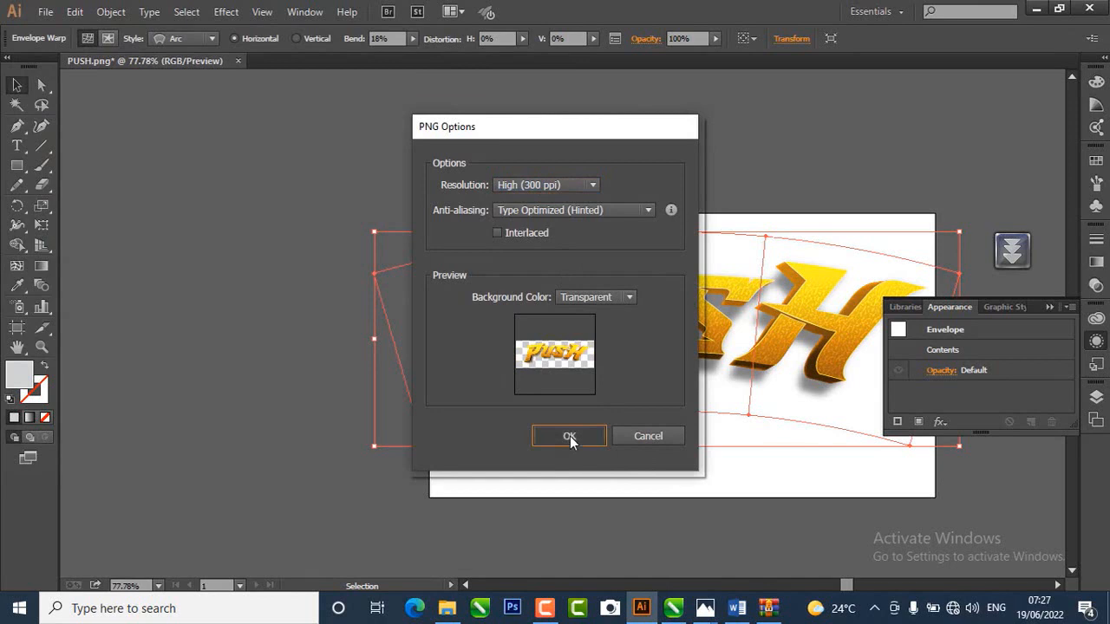
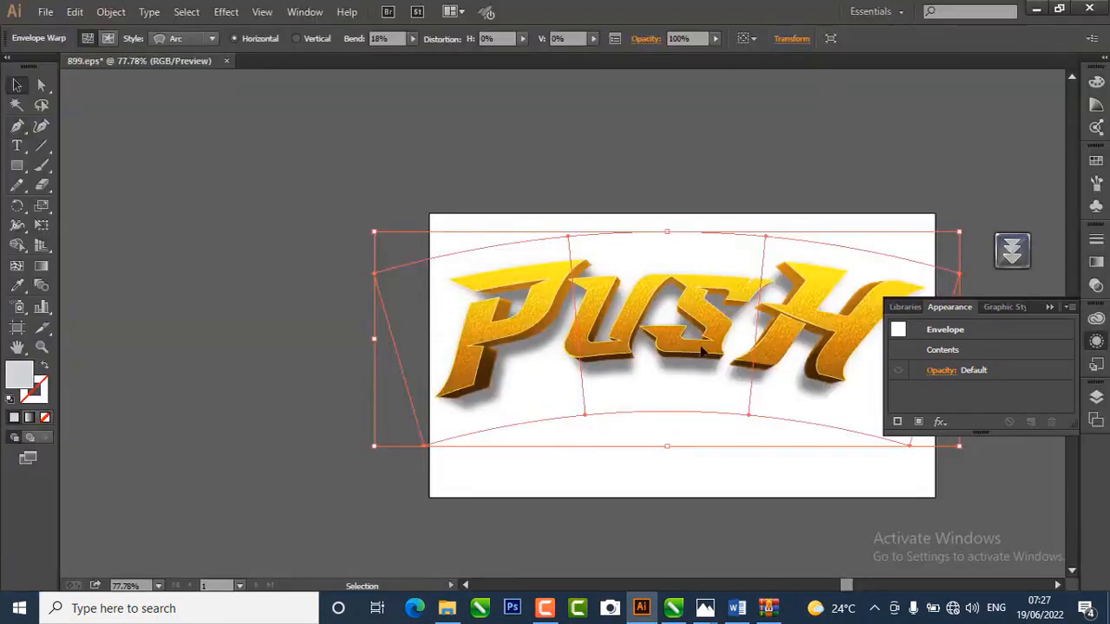
- Switch to File Explorer and copy the PUSH image from the "tutorial resouces" folder
left_click(447, 607)
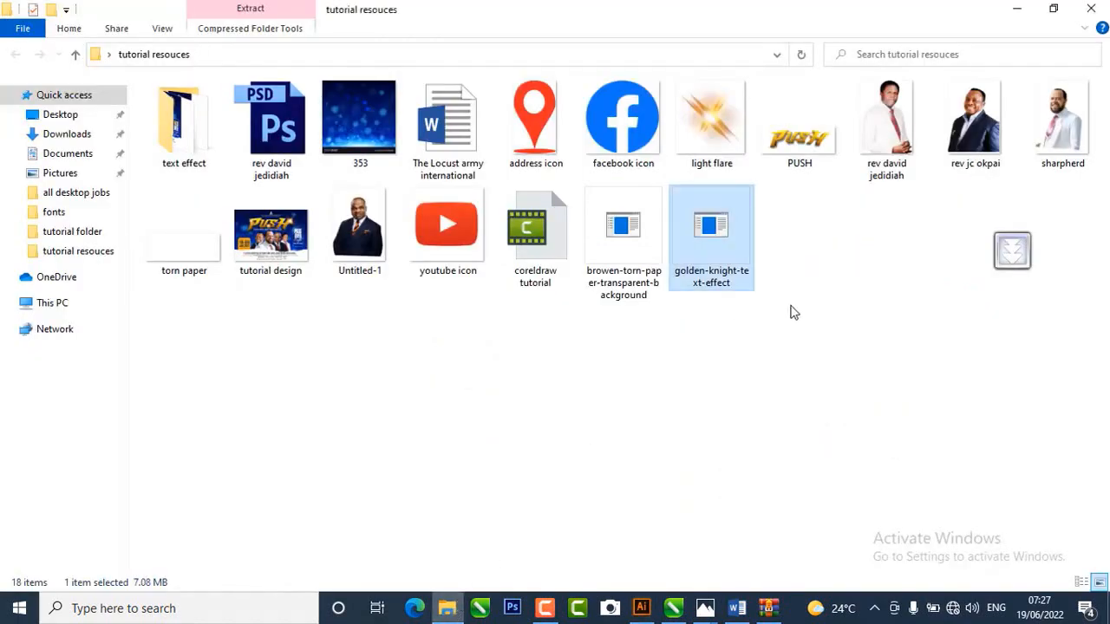
left_click(867, 361)
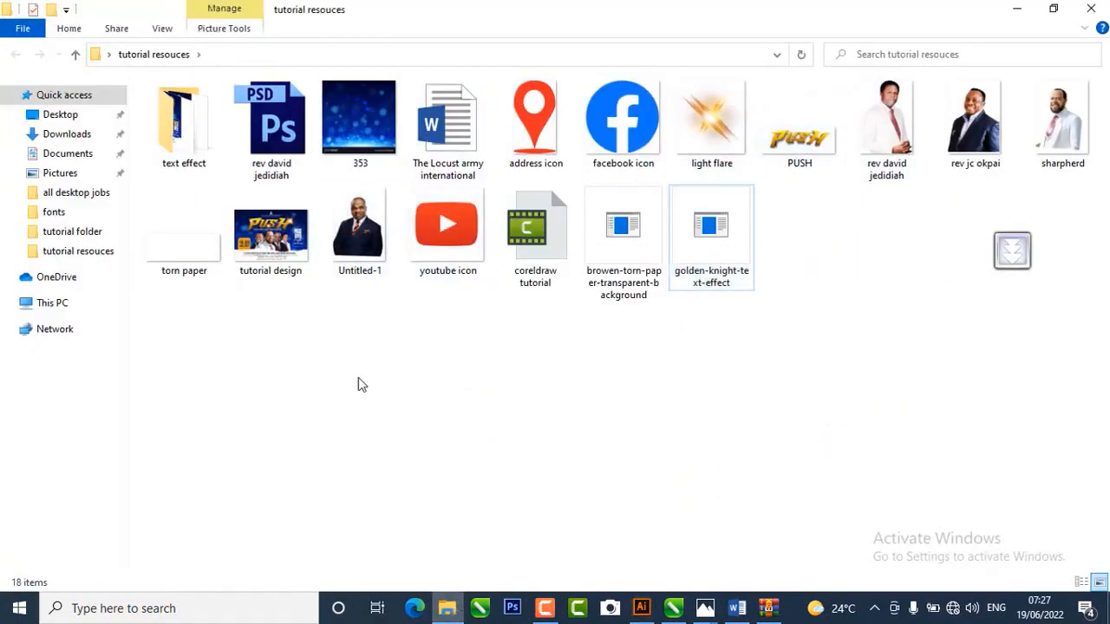
right_click(806, 139)
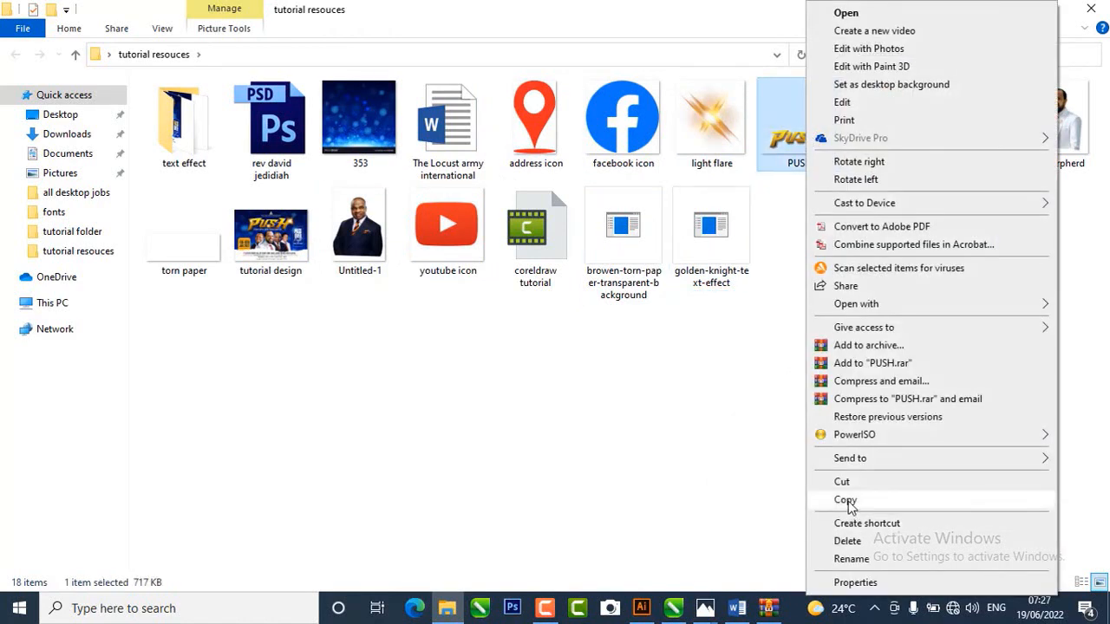
left_click(845, 500)
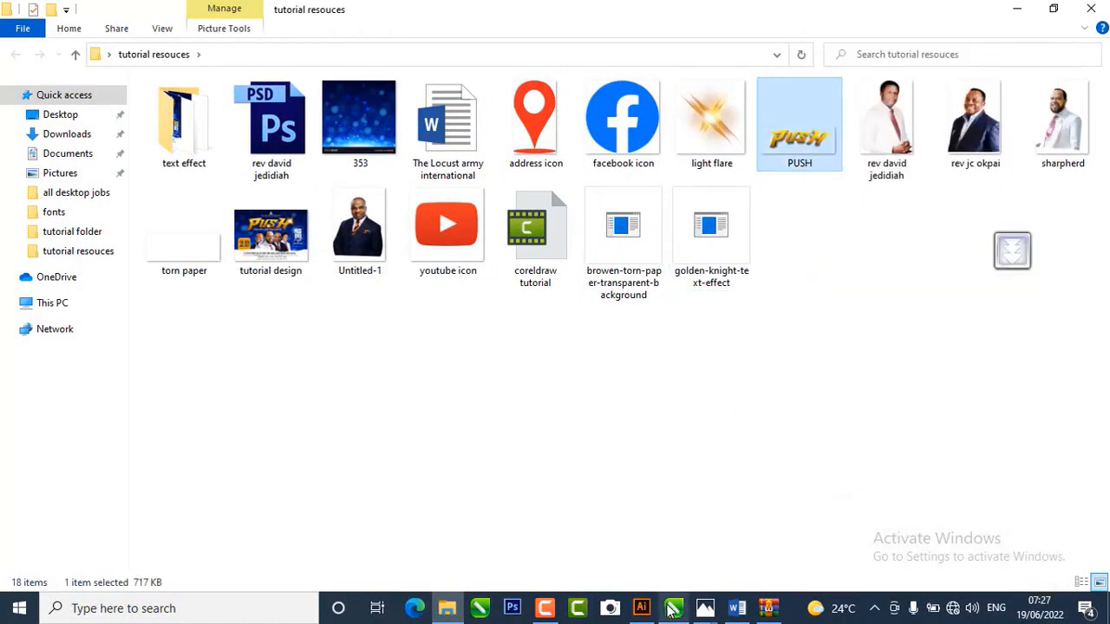
- Switch to the "tutorial flyer design" document in CorelDRAW and paste the PUSH image onto the flyer
mouse_move(672, 611)
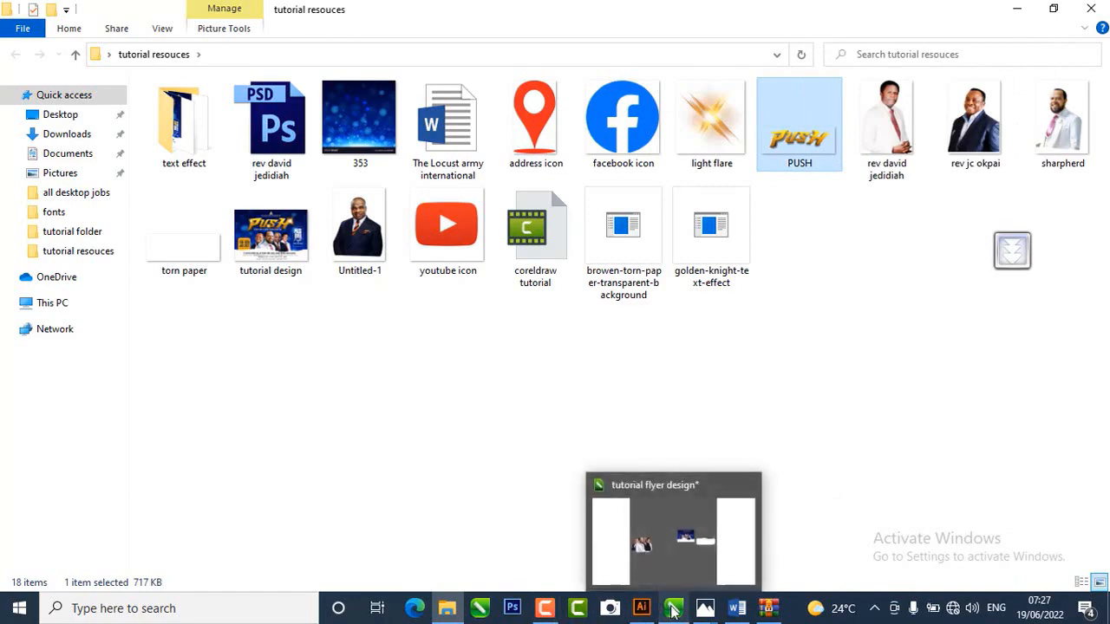
left_click(679, 552)
scroll(525, 326, "up", 1)
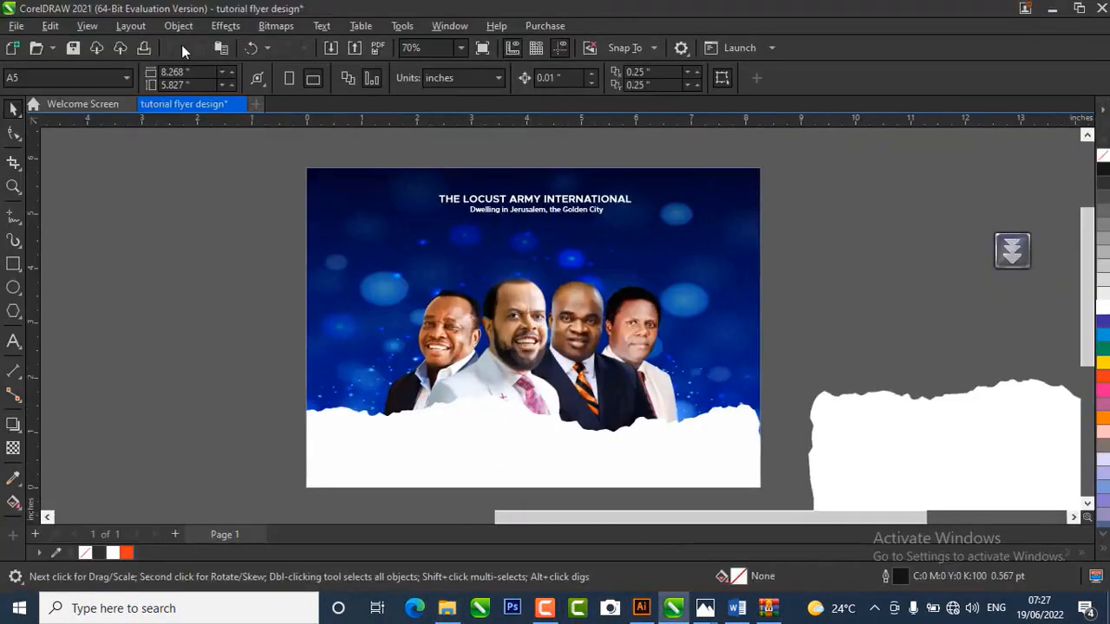
left_click(222, 48)
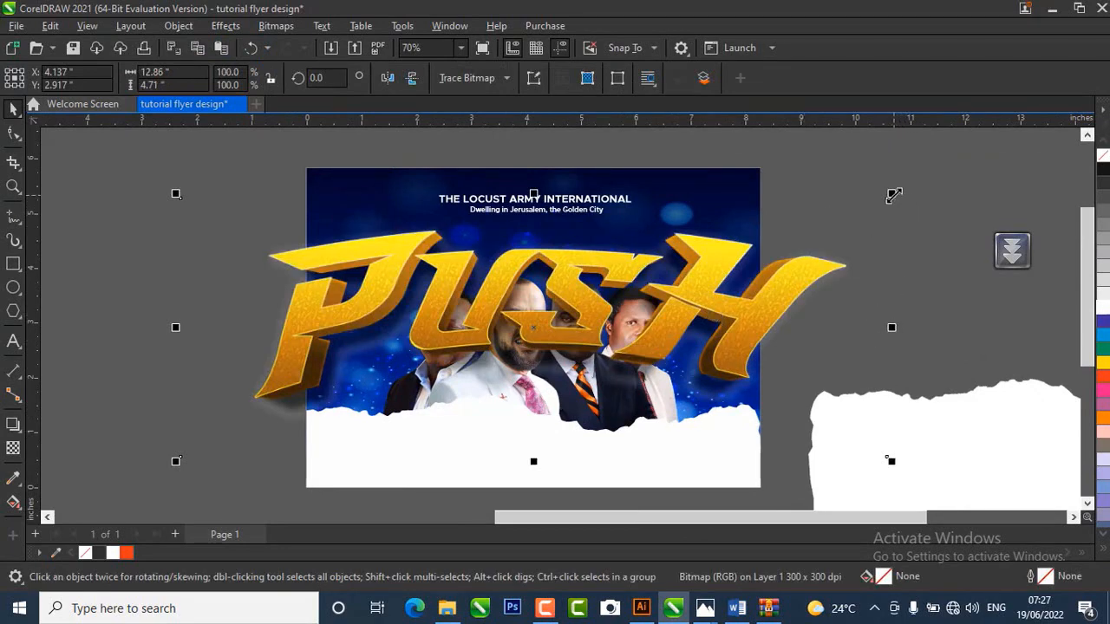
- Scale the PUSH image down to about 5.96 in wide and place it centred above the four men
left_click_drag(891, 193, 611, 298)
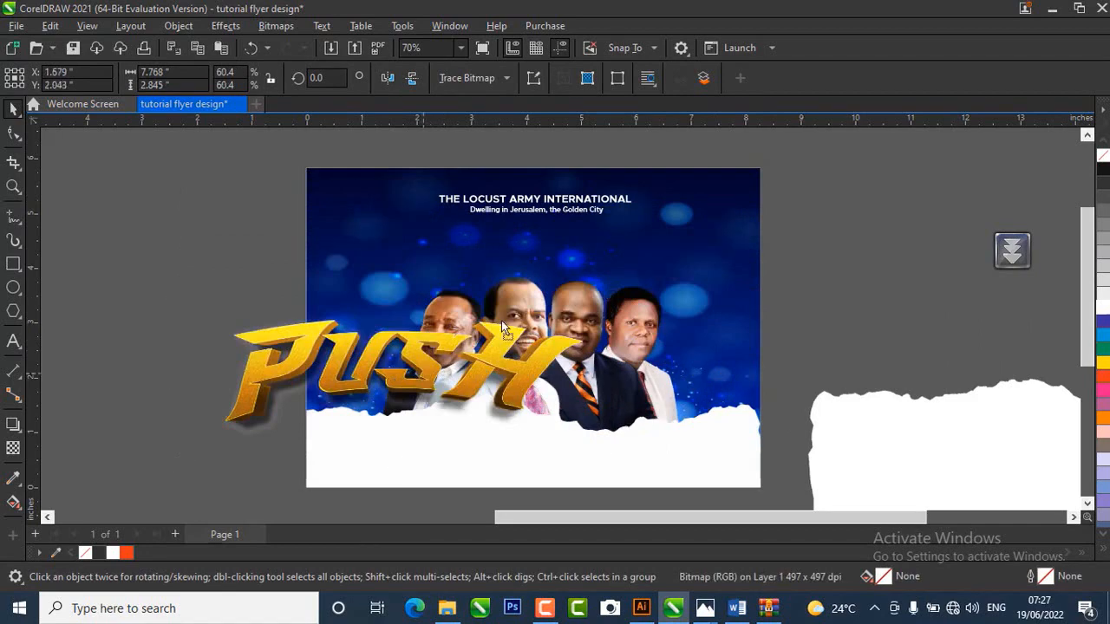
left_click_drag(417, 371, 553, 264)
scroll(553, 264, "up", 1)
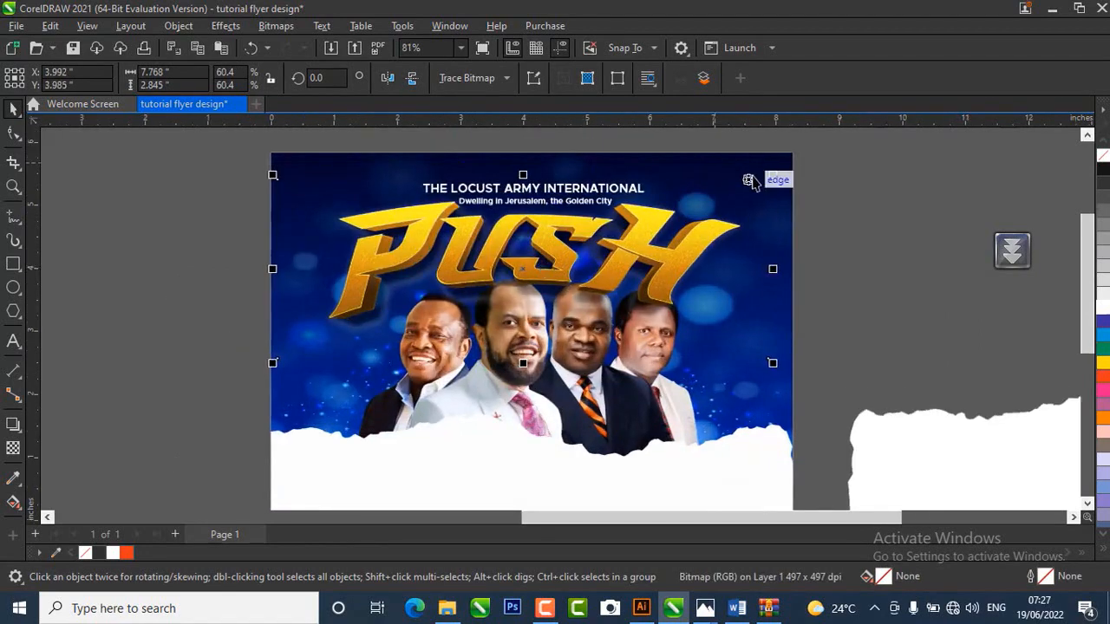
left_click_drag(776, 177, 736, 183)
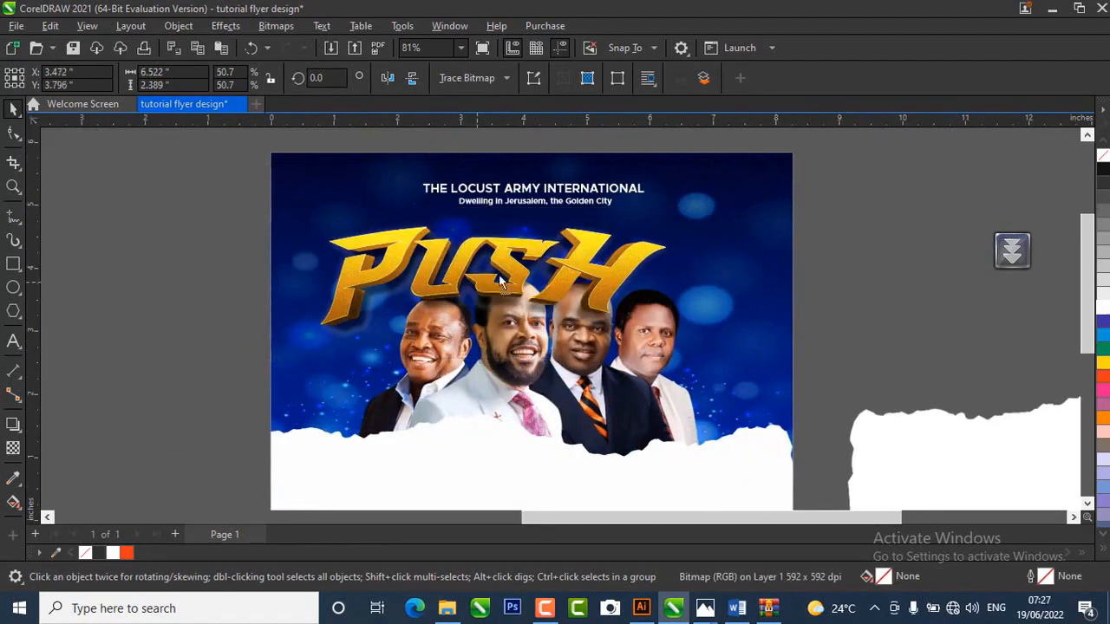
scroll(642, 267, "up", 2)
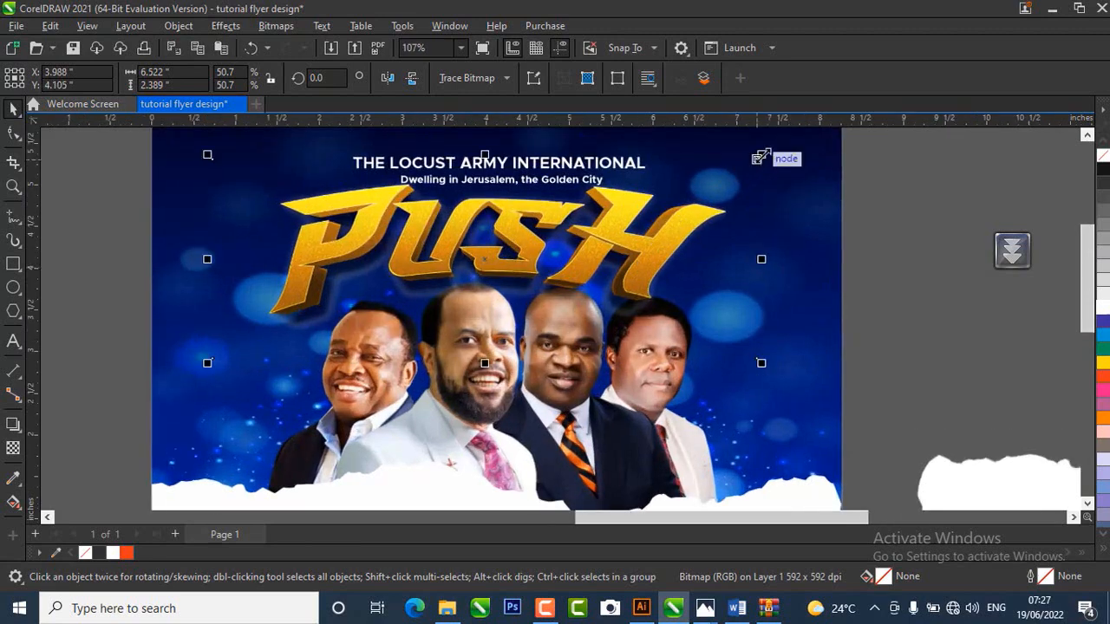
left_click_drag(761, 153, 688, 183)
scroll(537, 257, "down", 1)
scroll(537, 257, "up", 1)
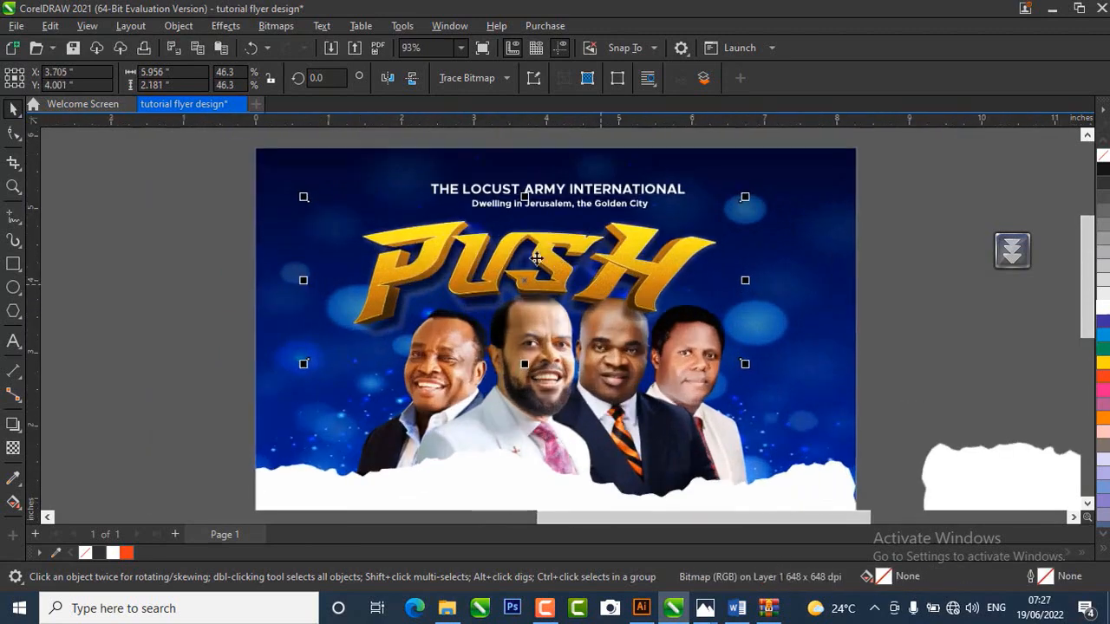
left_click_drag(538, 257, 579, 249)
scroll(557, 264, "up", 3)
scroll(580, 262, "down", 3)
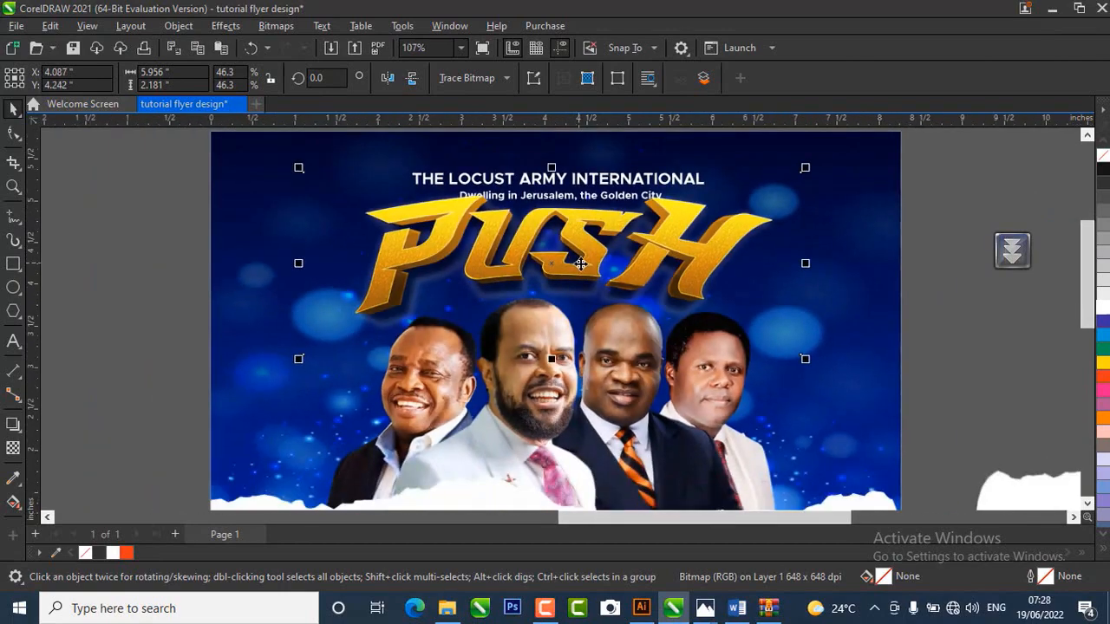
left_click(935, 177)
- Edit the background's PowerClip contents, shift the photo of the four men slightly down, and finish editing
scroll(549, 278, "down", 3)
left_click(748, 231)
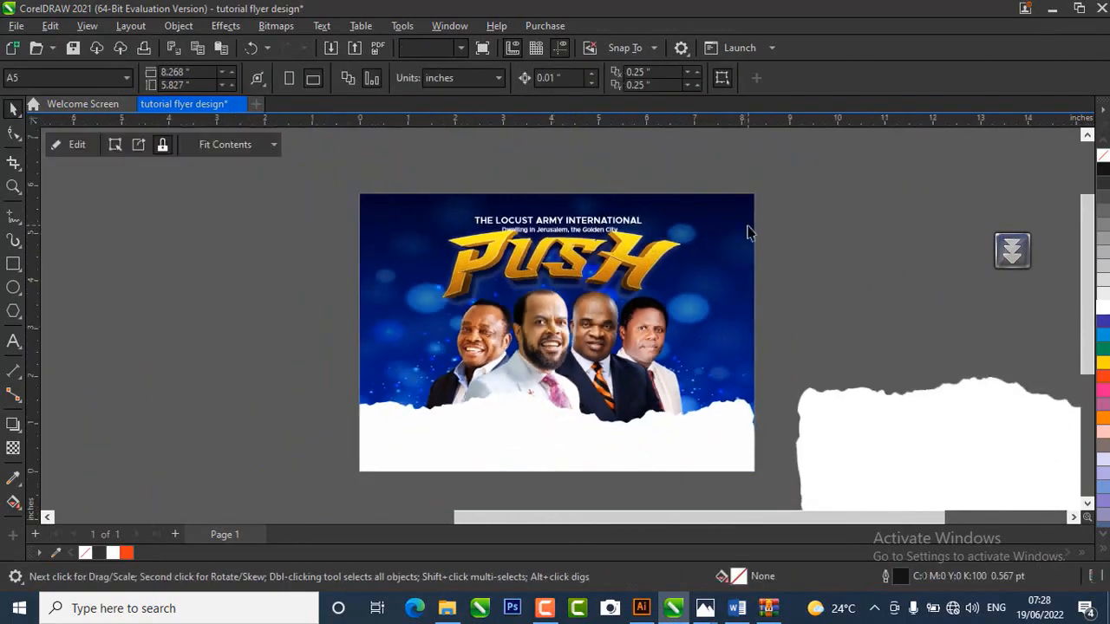
right_click(743, 232)
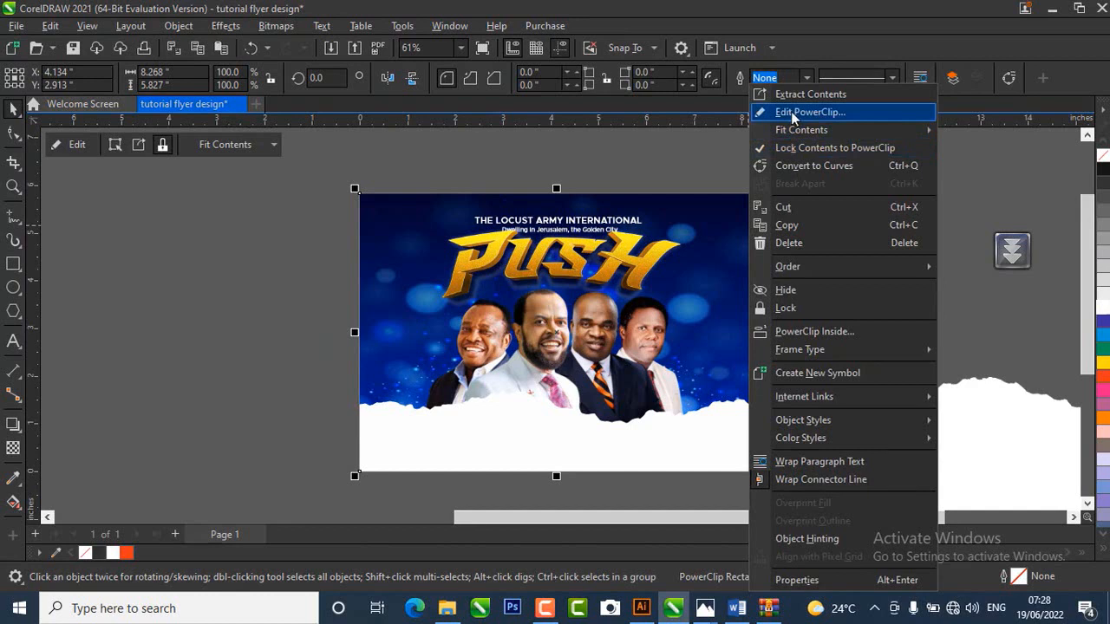
left_click(791, 115)
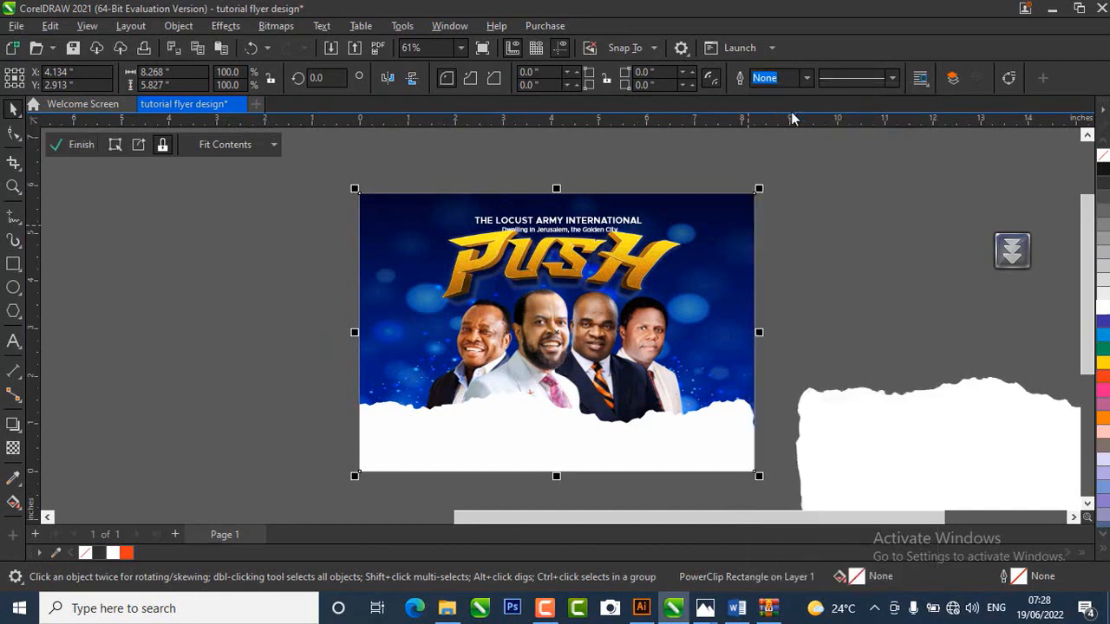
left_click_drag(567, 330, 565, 339)
left_click(571, 338)
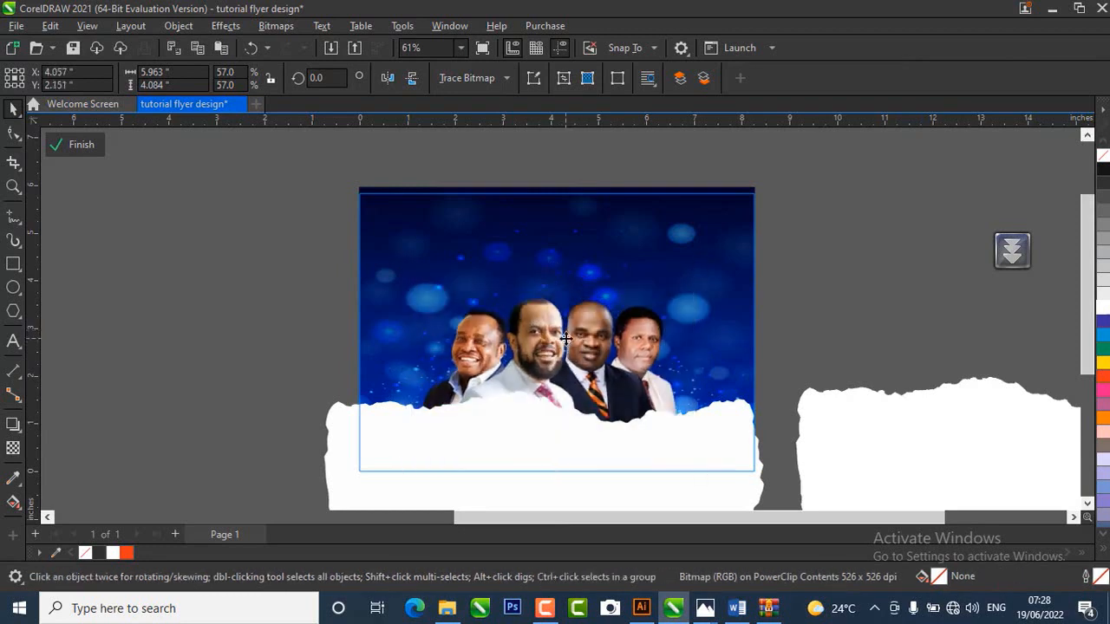
left_click(78, 145)
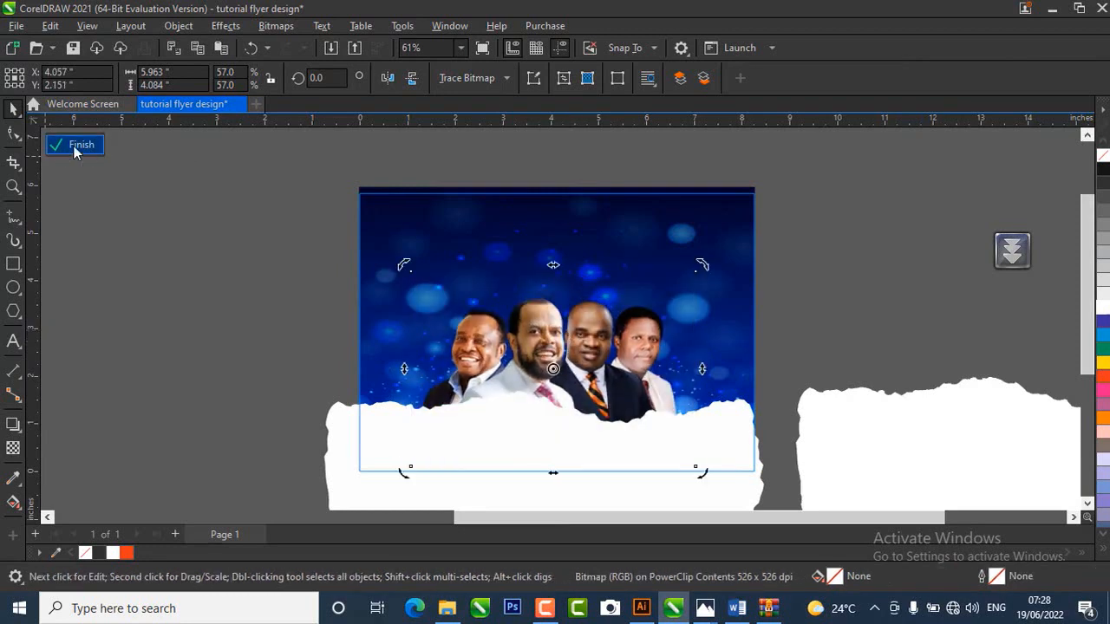
- Move the PUSH title slightly down so it sits between the subtitle and the men's heads
left_click(824, 249)
left_click_drag(549, 268, 555, 267)
scroll(554, 265, "up", 1)
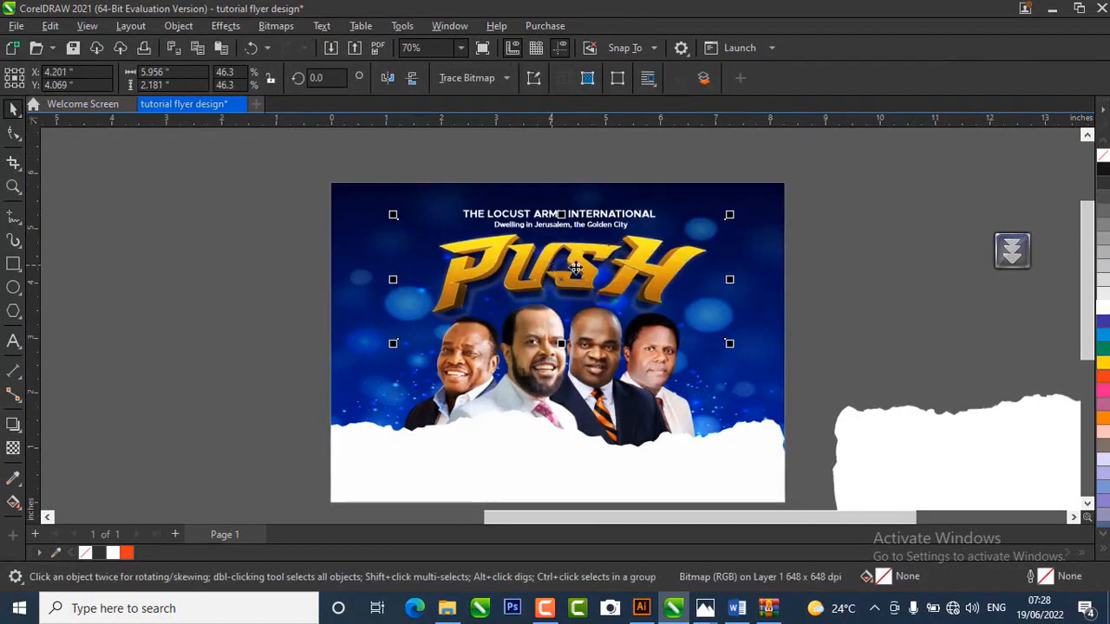
left_click(839, 286)
scroll(595, 269, "up", 2)
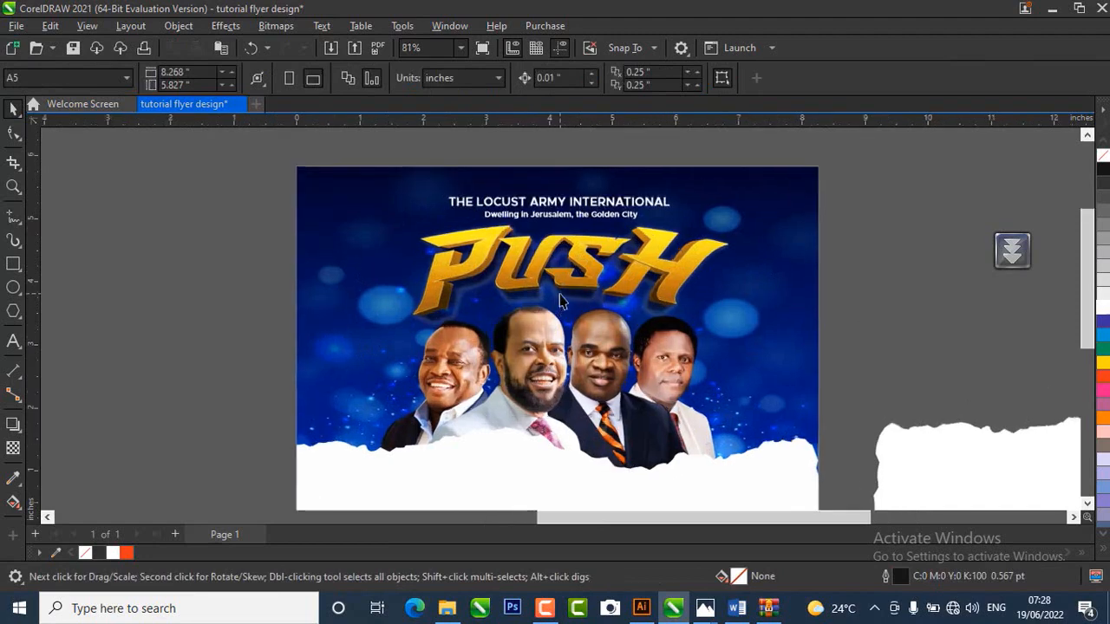
left_click(595, 269)
left_click(989, 272)
- Check the spacing around the PUSH title and nudge it slightly up
scroll(503, 315, "up", 2)
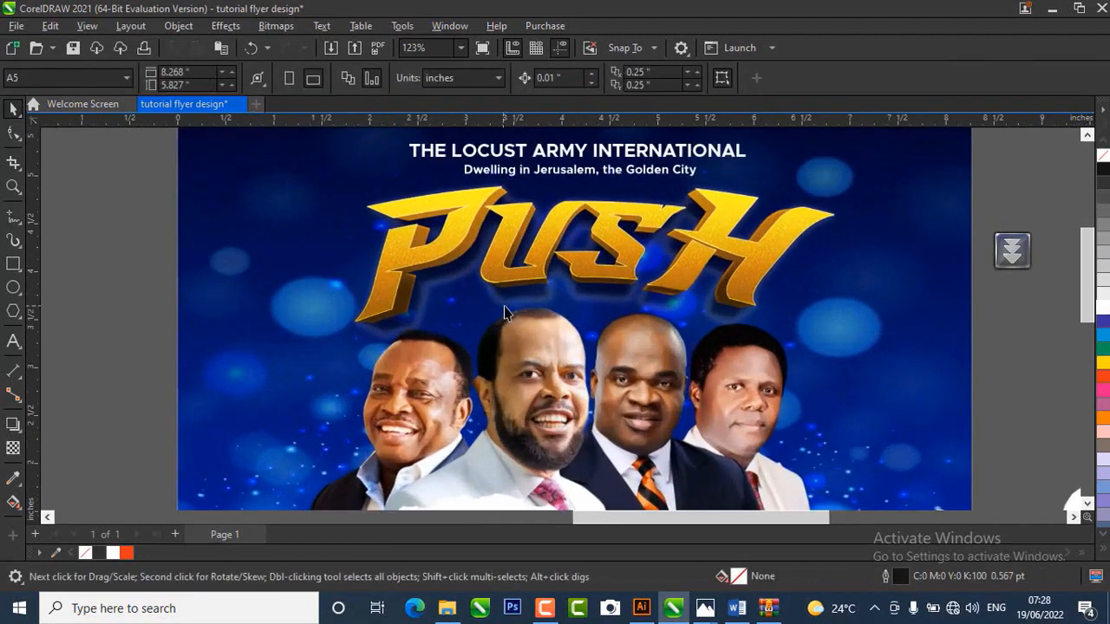
scroll(474, 322, "down", 2)
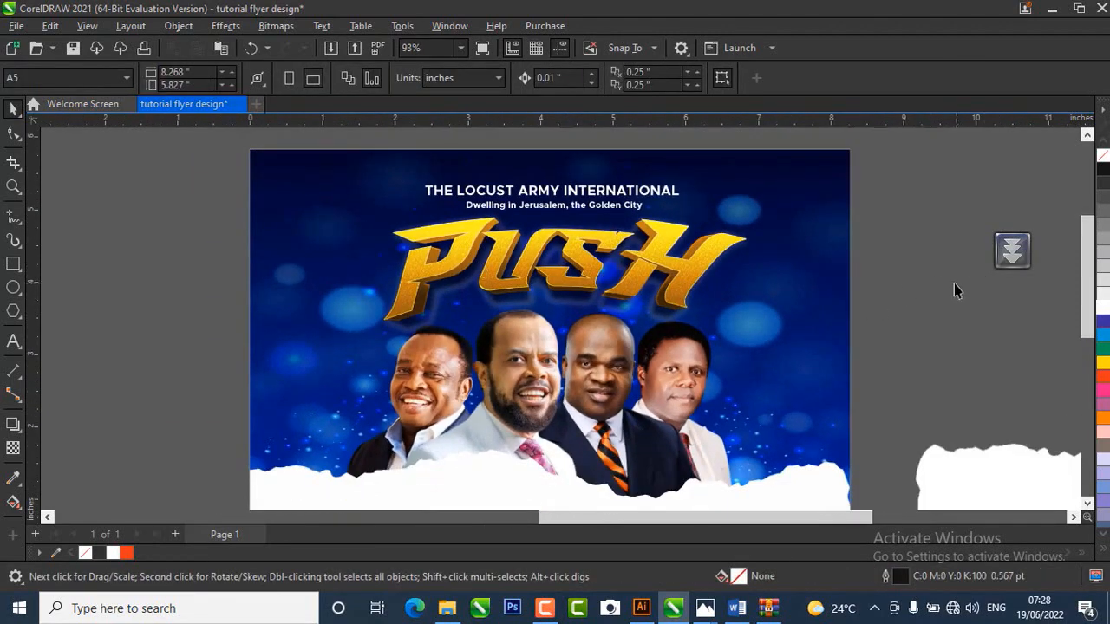
scroll(569, 236, "up", 2)
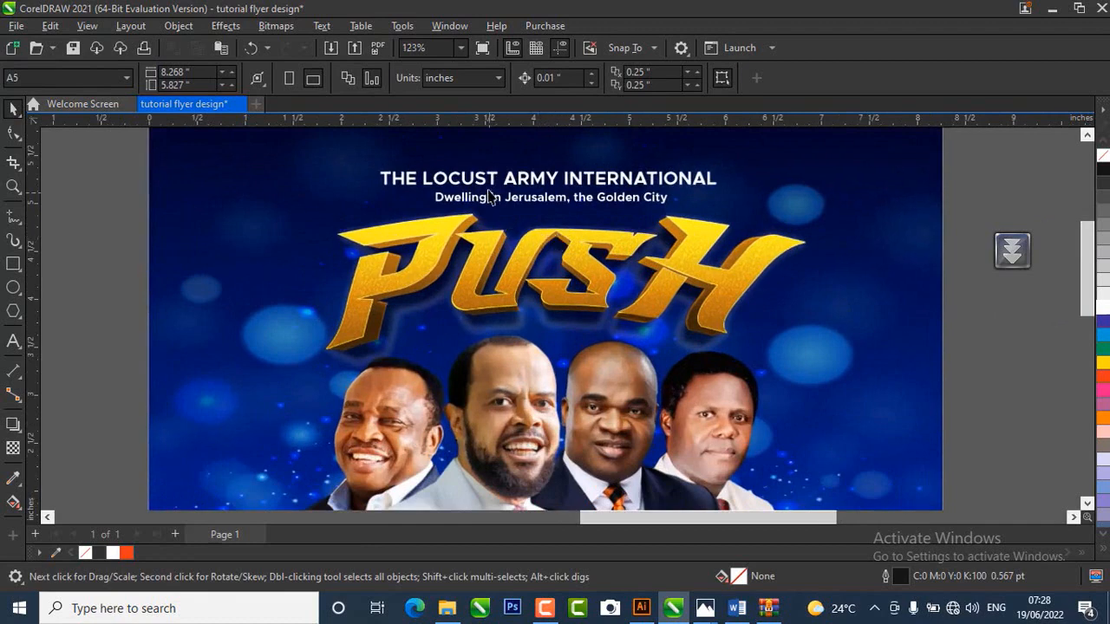
left_click(686, 287)
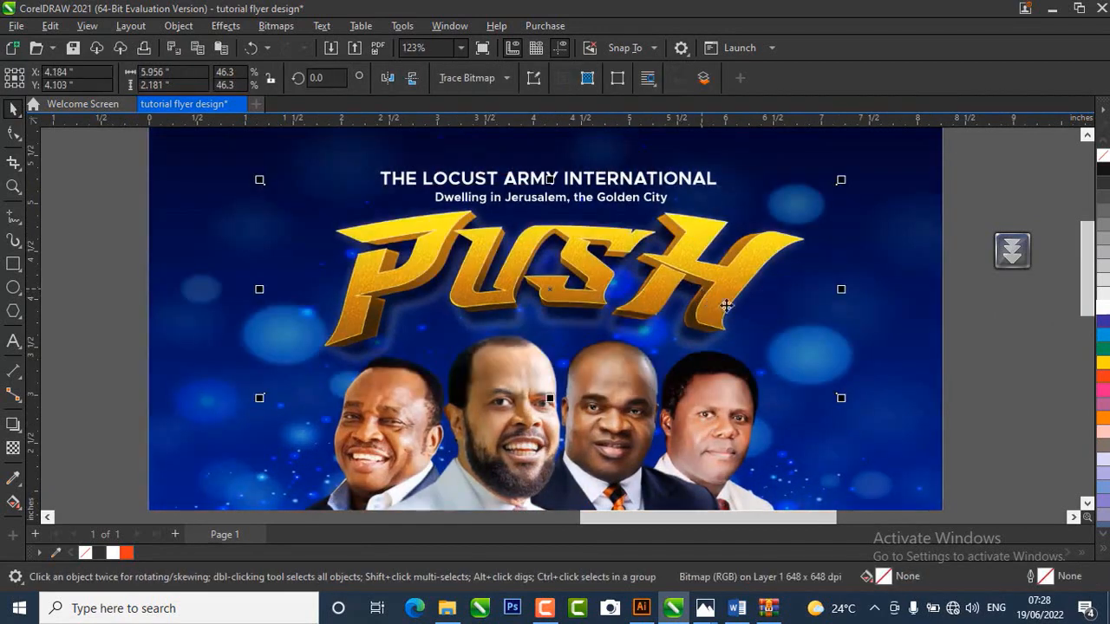
left_click(966, 335)
scroll(448, 256, "up", 1)
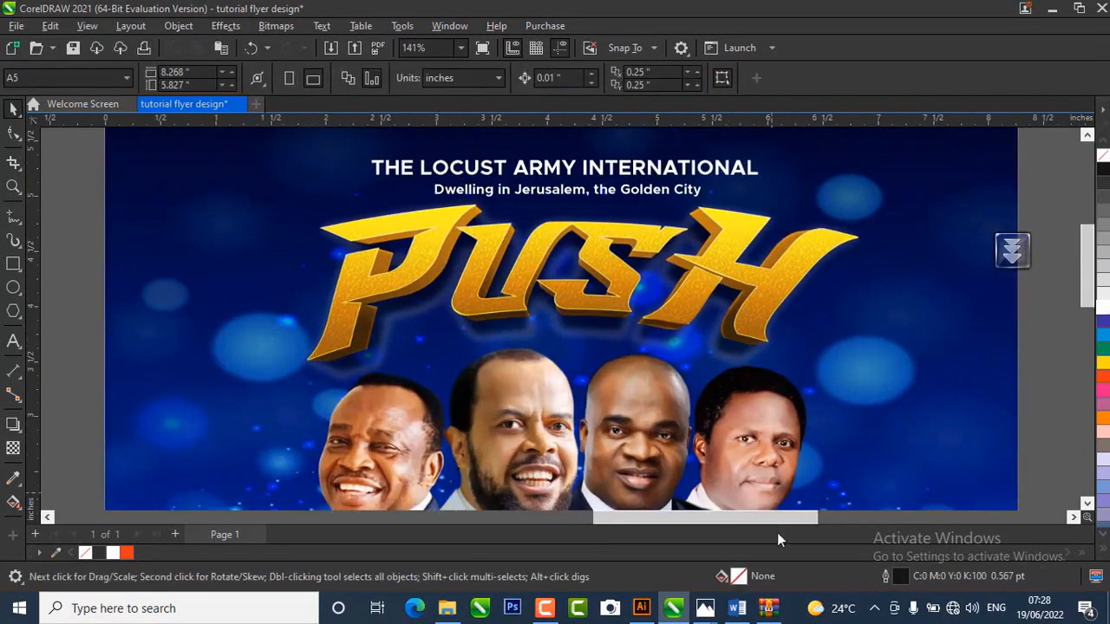
- Switch to the Word document and copy the line "PRAY UNTIL SOMETHING HAPPEN"
left_click(735, 610)
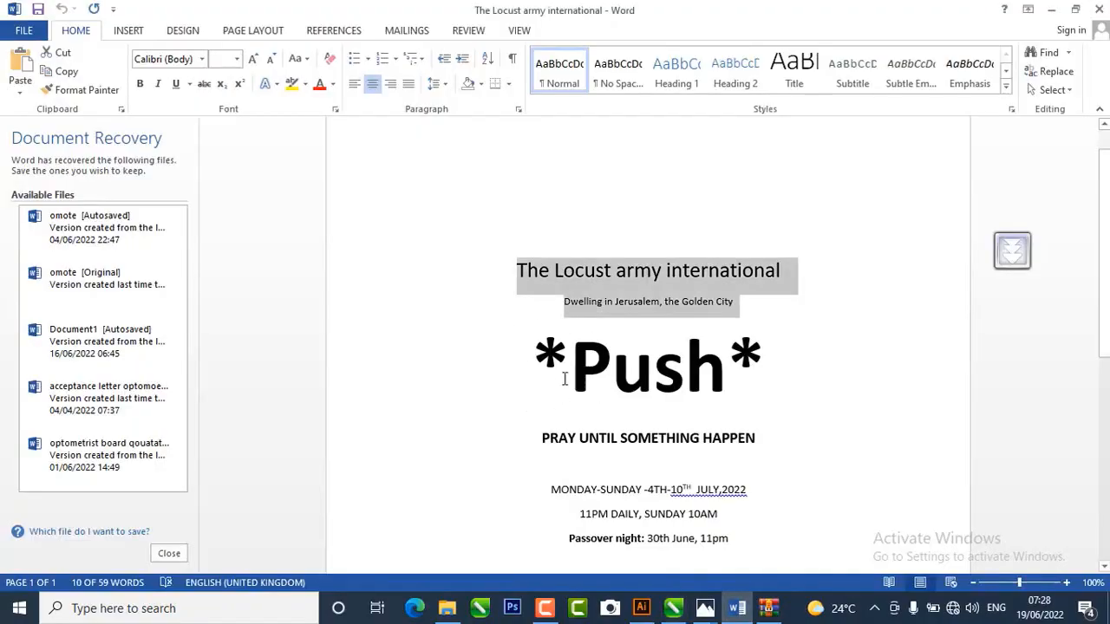
scroll(564, 379, "down", 1)
left_click_drag(535, 406, 754, 406)
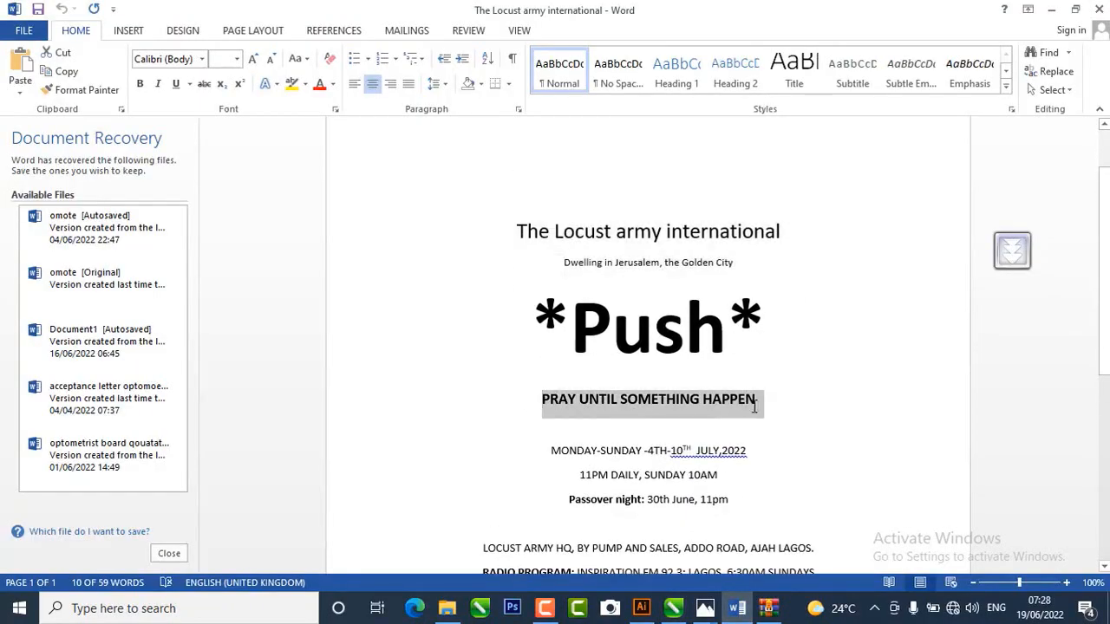
right_click(671, 408)
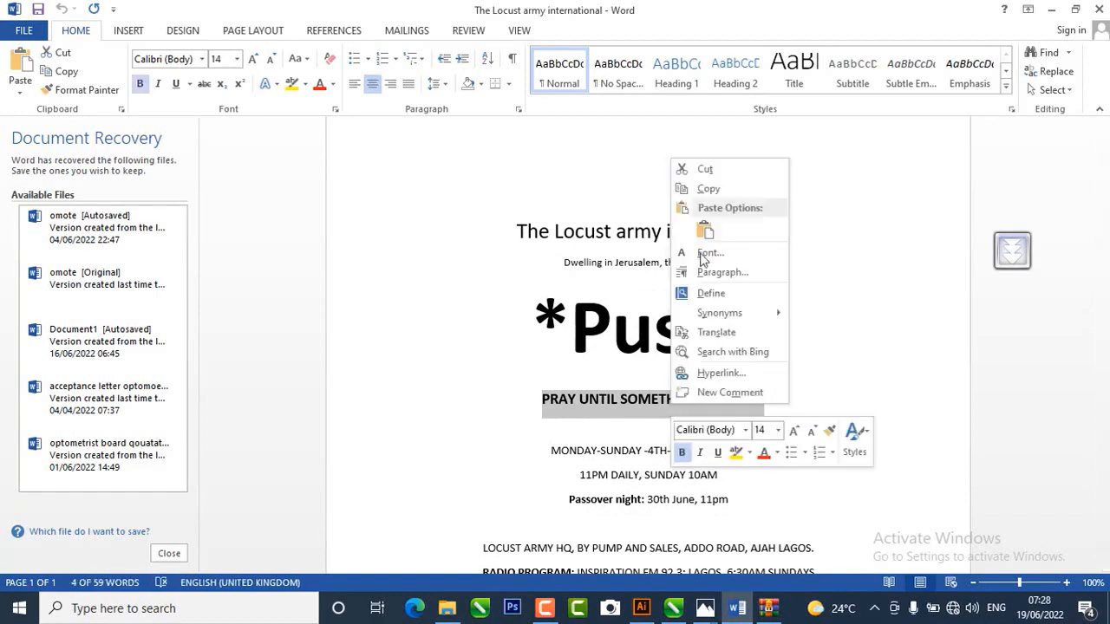
left_click(709, 190)
- Switch back to CorelDRAW and paste the copied line as a new text object on the flyer
left_click(673, 608)
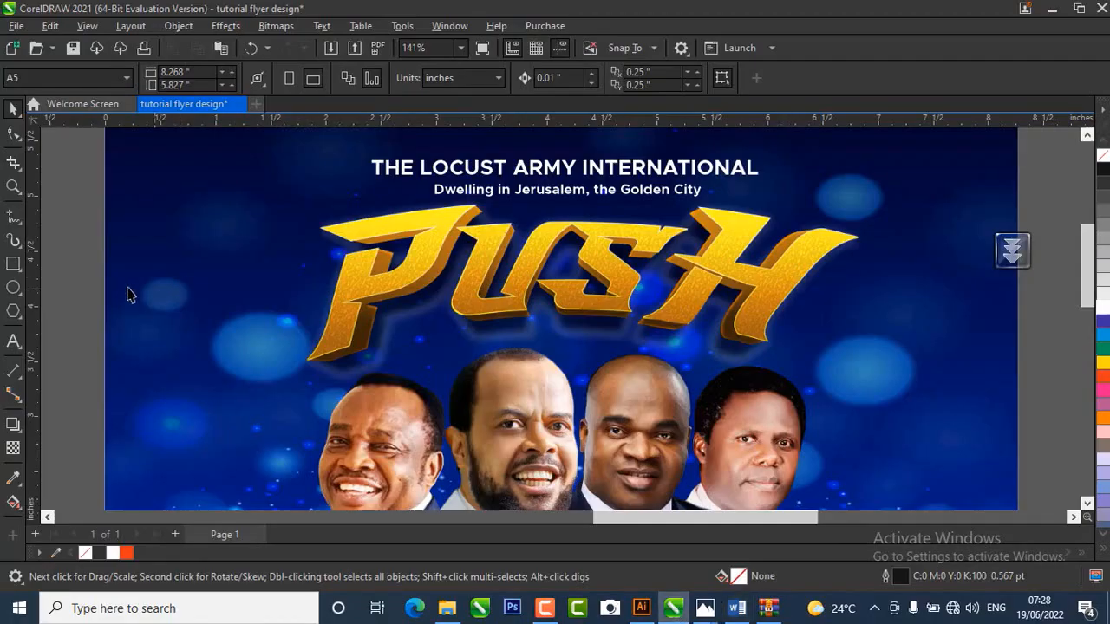
left_click(13, 343)
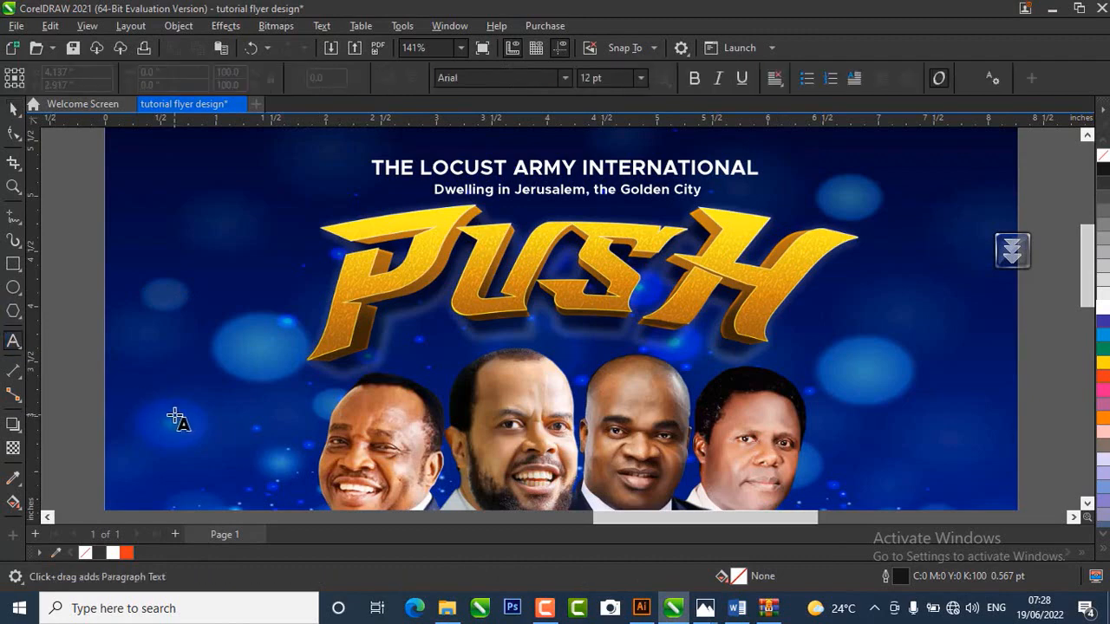
left_click(174, 407)
left_click(221, 49)
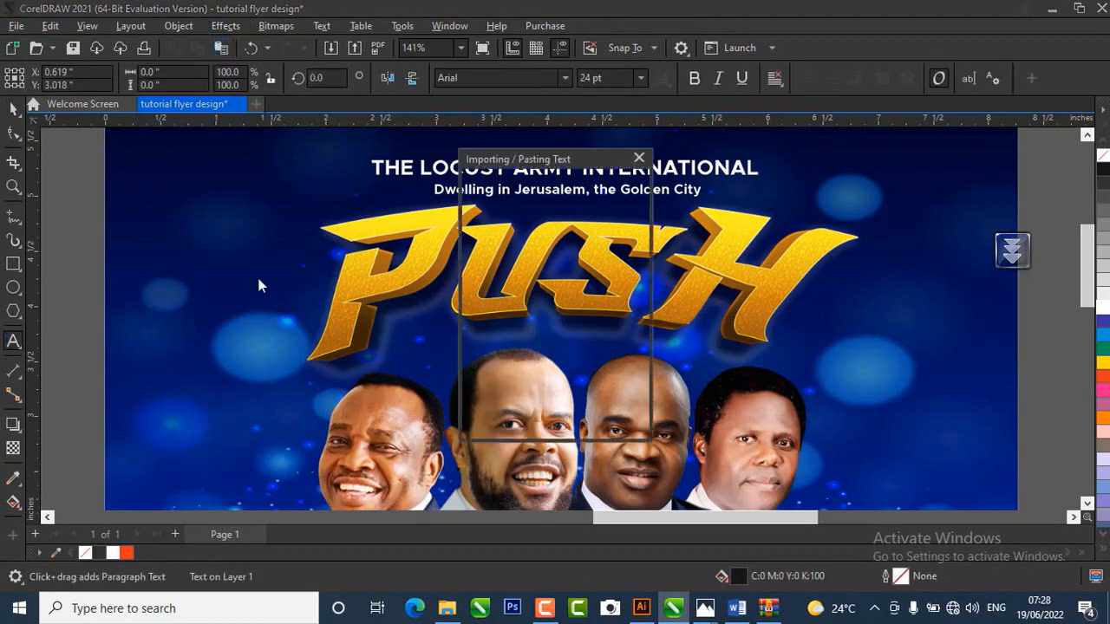
left_click(543, 423)
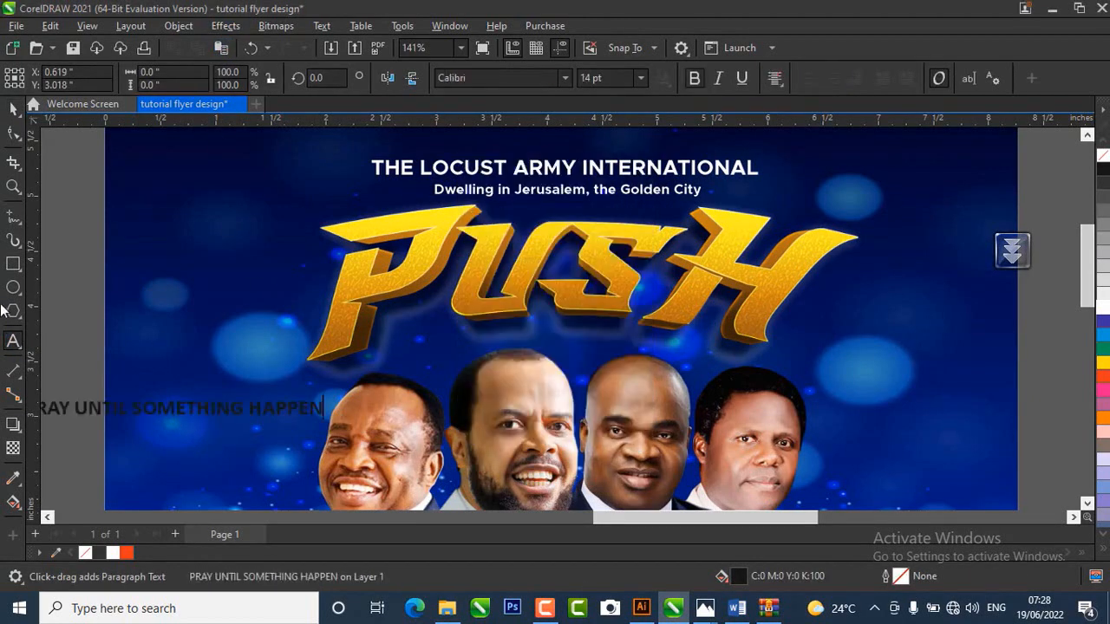
- Move the "PRAY UNTIL SOMETHING HAPPEN" text centrally beneath the PUSH title and shift the title slightly up
left_click(11, 109)
left_click(614, 297)
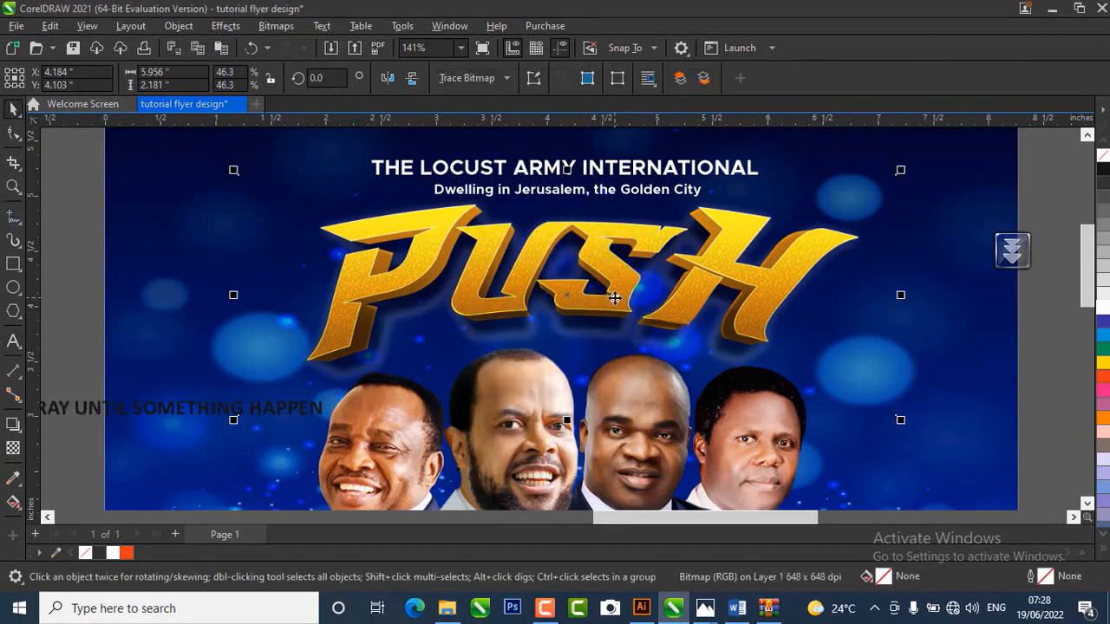
mouse_move(134, 421)
left_mouse_down()
mouse_move(551, 333)
mouse_move(540, 347)
left_mouse_up()
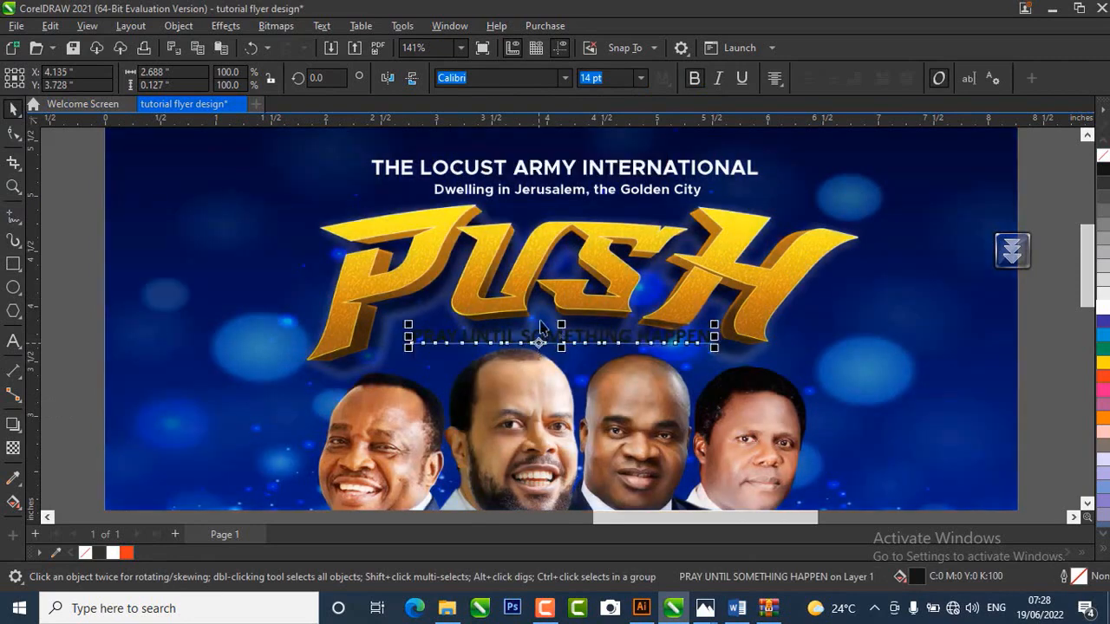
left_click(508, 318)
left_click_drag(507, 303, 509, 297)
- Try the Chicago font on the "PRAY UNTIL SOMETHING HAPPEN" text
left_click_drag(1048, 314, 272, 425)
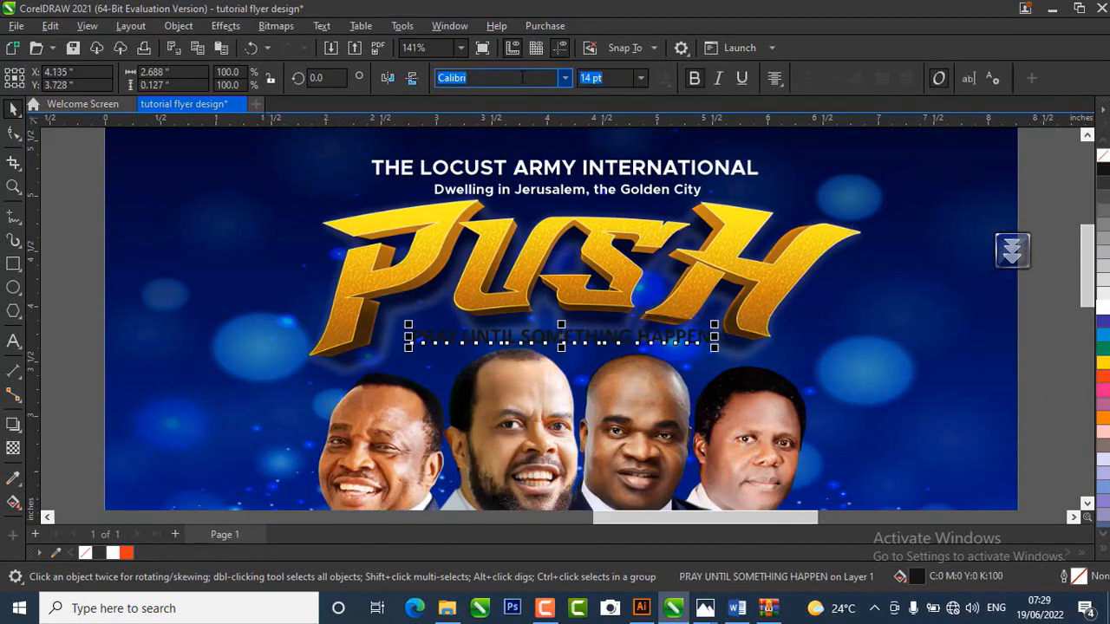
left_click(562, 79)
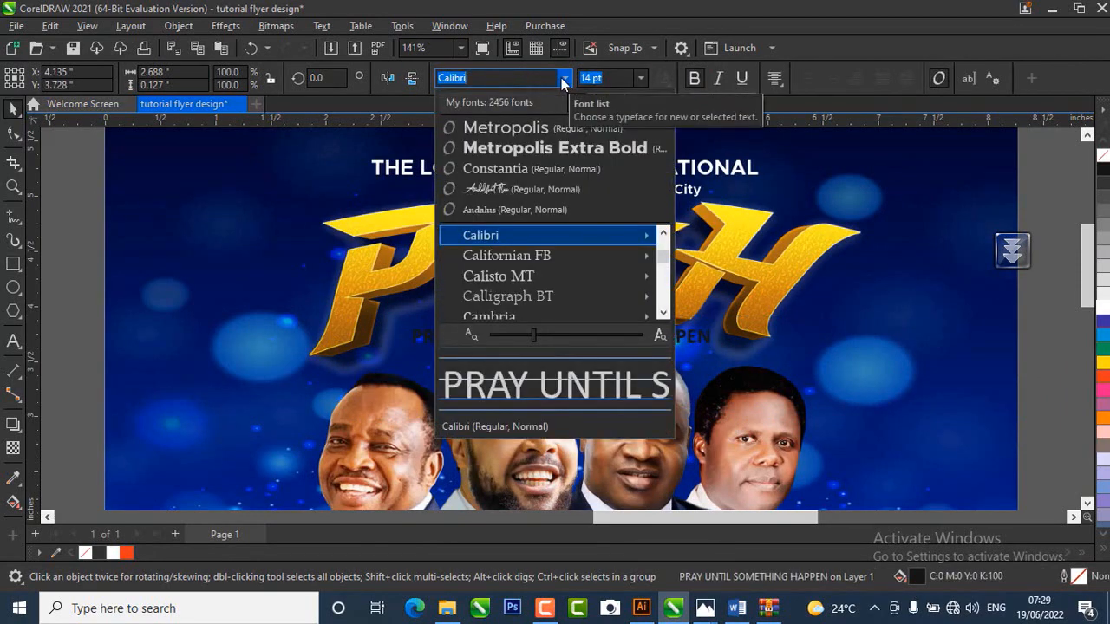
left_click(663, 314)
left_click(663, 313)
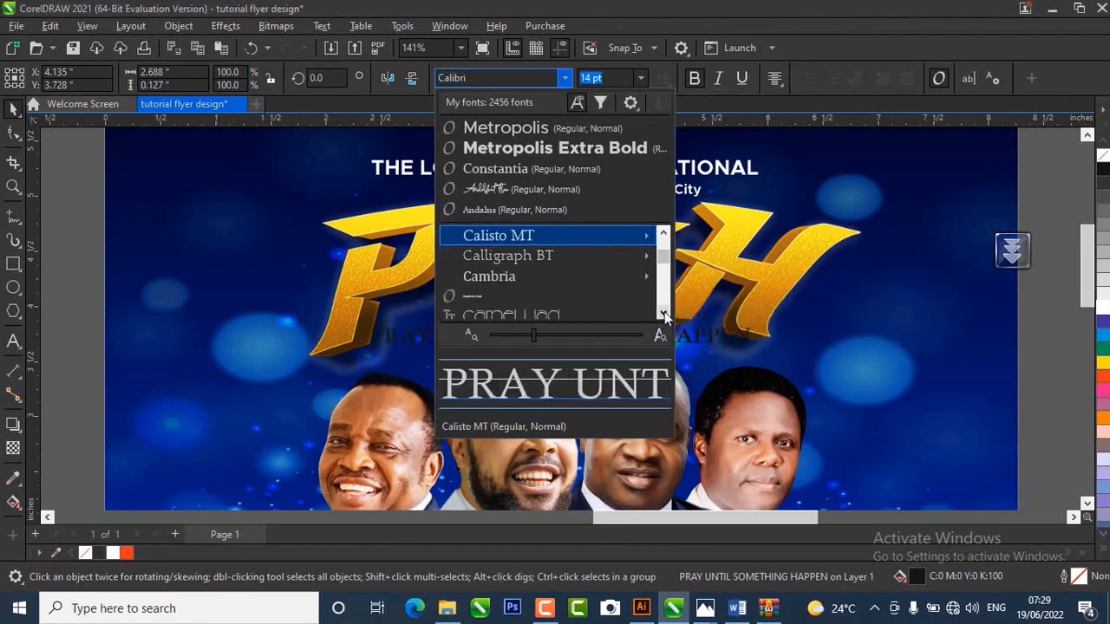
left_click(664, 314)
left_click(663, 314)
left_click(663, 314)
left_click(663, 313)
left_click(663, 314)
left_click(663, 313)
left_click(664, 314)
left_click(663, 314)
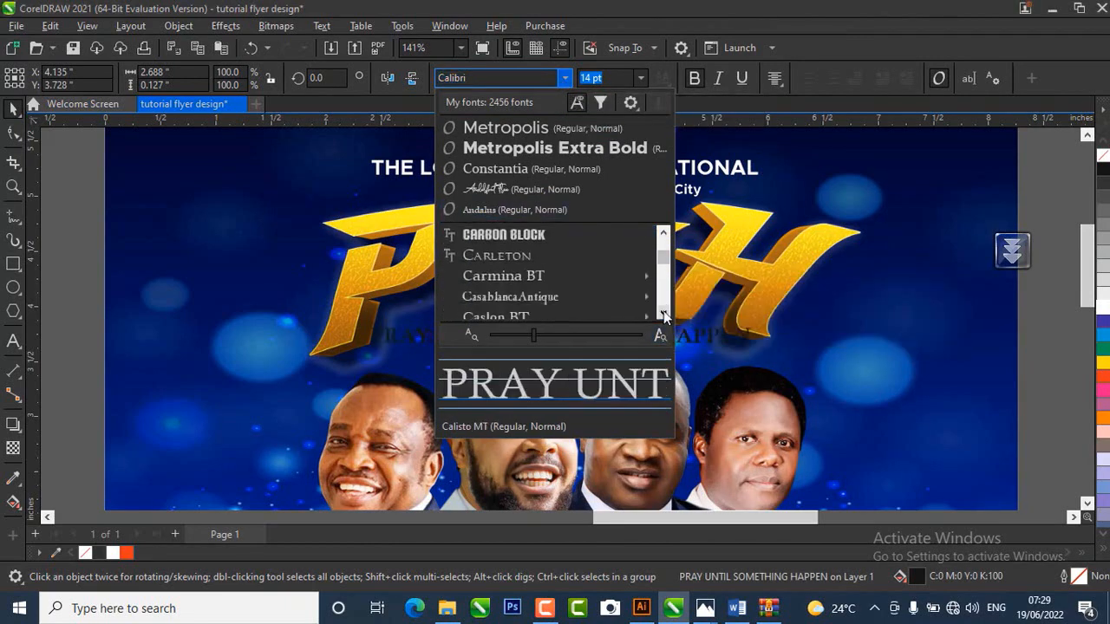
left_click(664, 314)
left_click(664, 314)
left_click(663, 314)
left_click(663, 314)
left_click(663, 314)
left_click(663, 314)
left_click(663, 314)
left_click(663, 314)
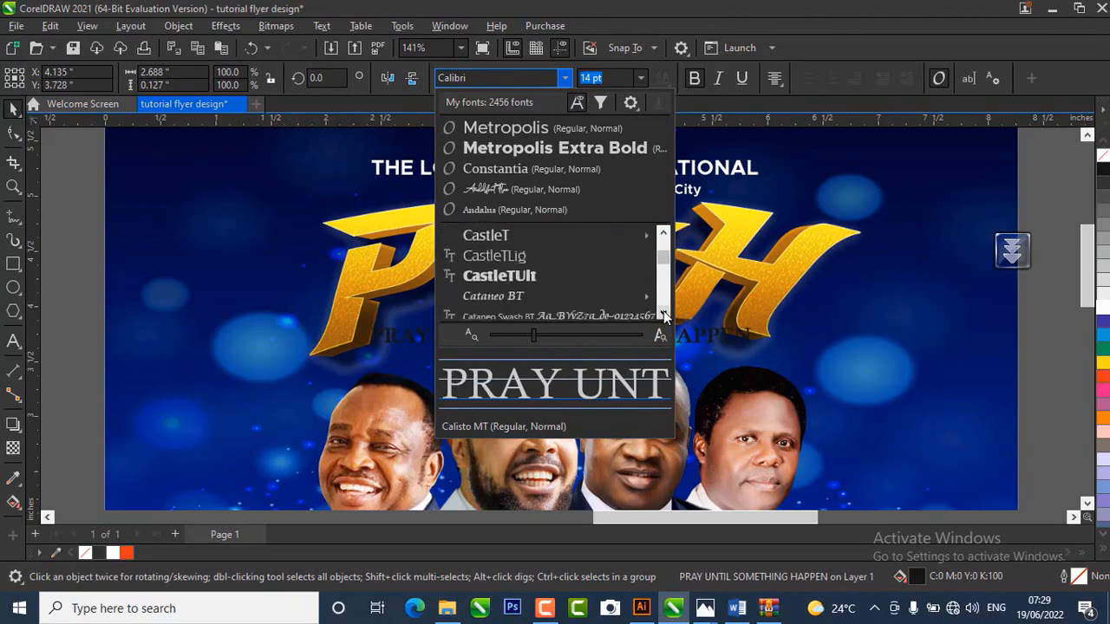
left_click(663, 314)
left_click(663, 314)
left_click(663, 314)
left_click(663, 314)
left_click(663, 313)
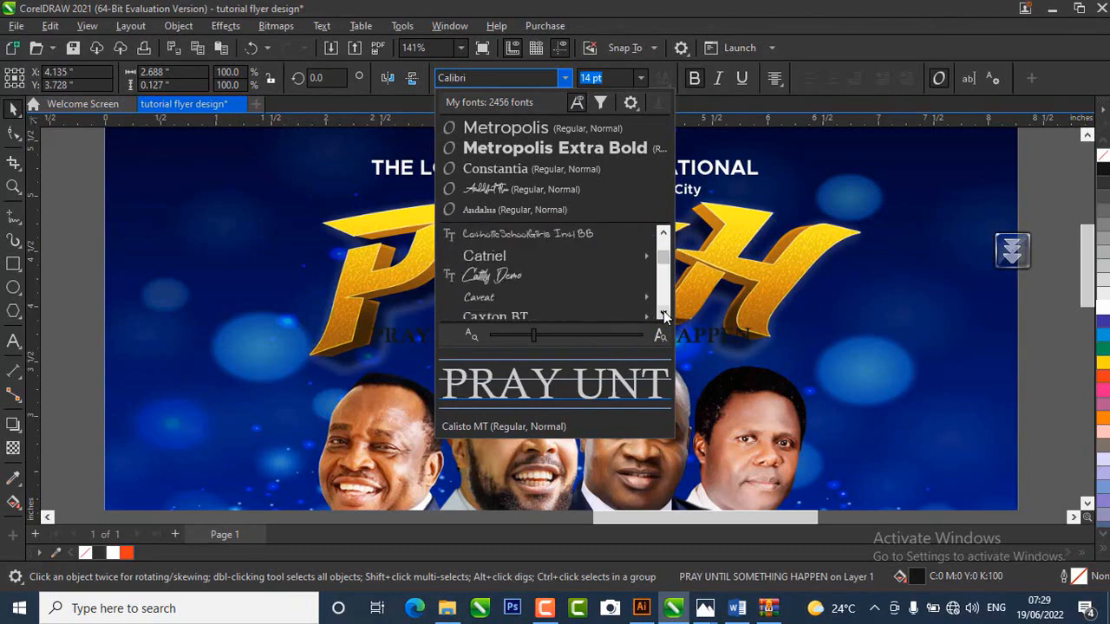
left_click(663, 314)
left_click(663, 313)
left_click(663, 314)
left_click(664, 313)
left_click(663, 313)
left_click(664, 314)
left_click(663, 313)
left_click(663, 314)
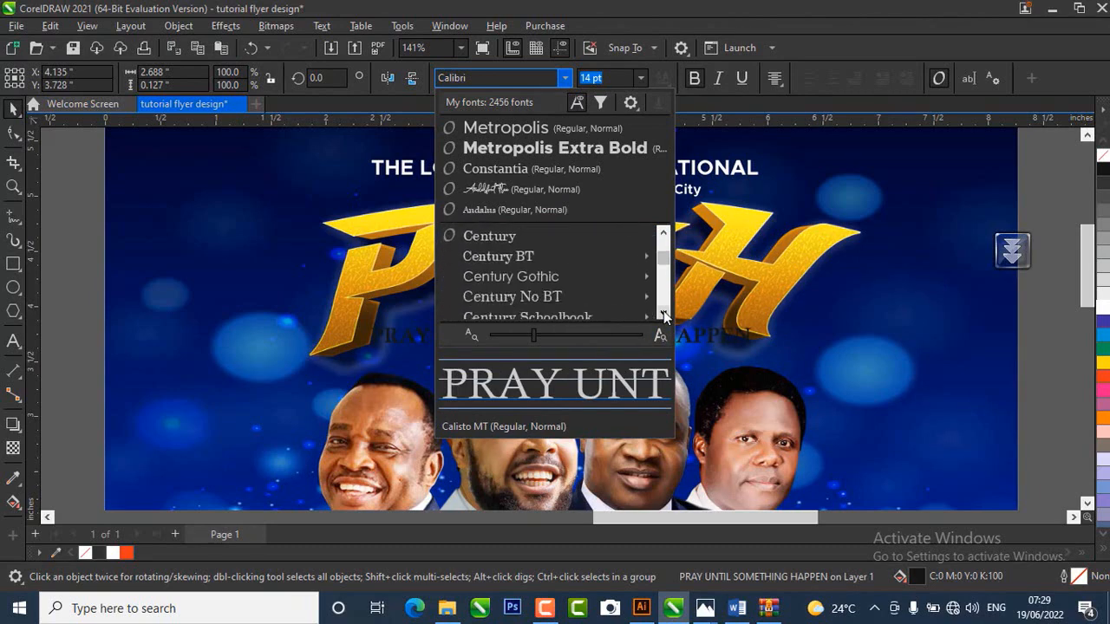
left_click(663, 314)
left_click(663, 314)
left_click(663, 314)
left_click(663, 314)
left_click(663, 314)
left_click(663, 314)
left_click(663, 314)
left_click(663, 314)
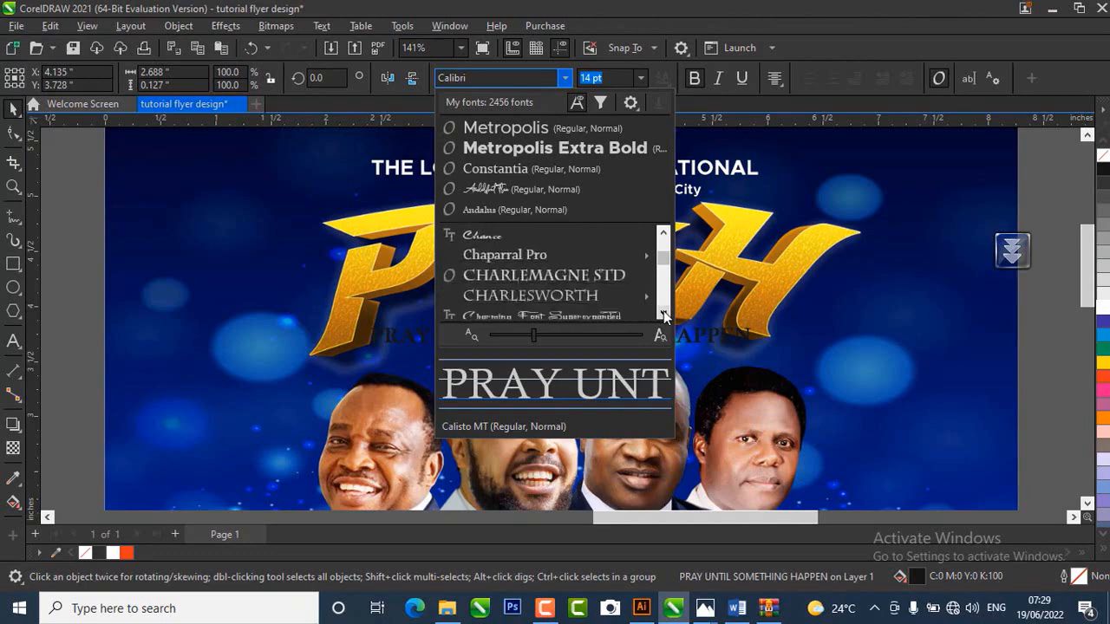
left_click(664, 314)
left_click(663, 313)
left_click(664, 314)
left_click(663, 314)
left_click(663, 314)
left_click(663, 314)
left_click(663, 314)
left_click(664, 314)
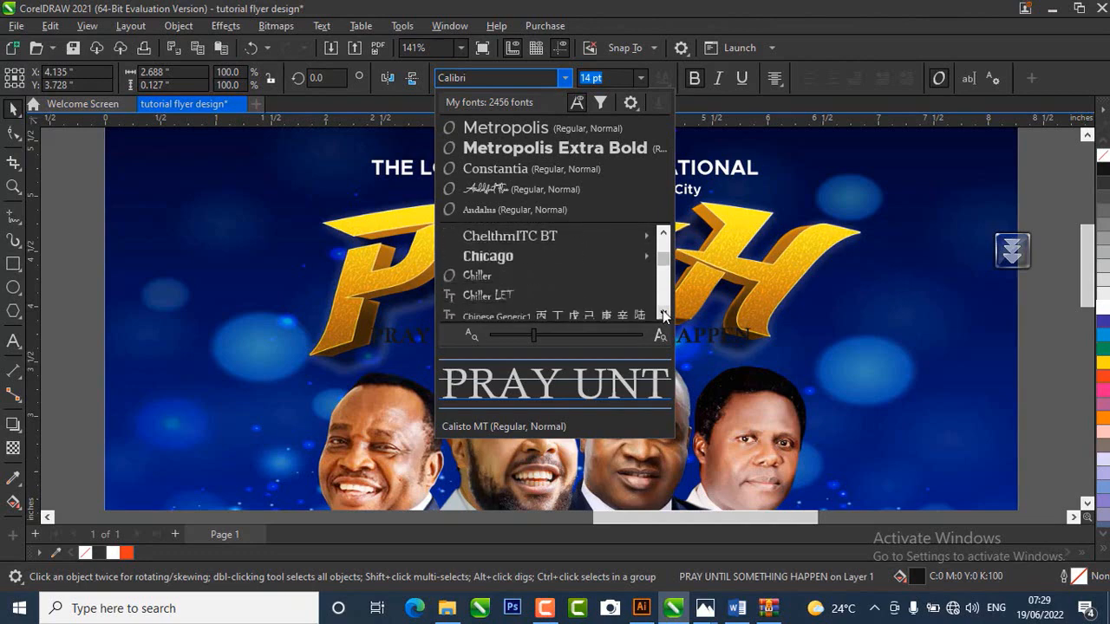
left_click(494, 256)
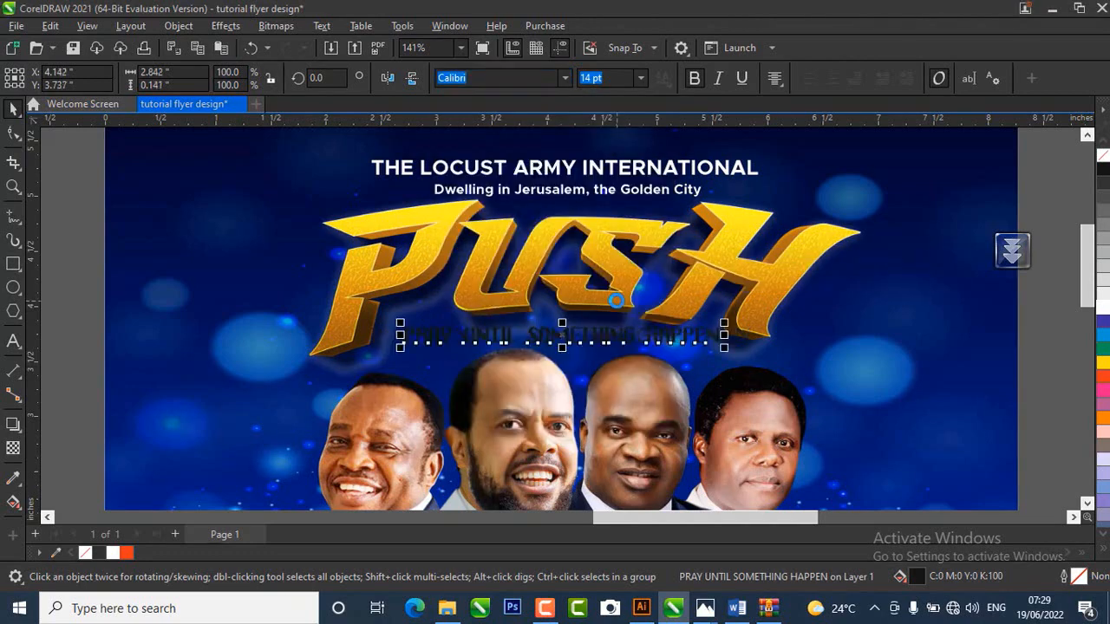
- Set the "PRAY UNTIL SOMETHING HAPPEN" text in bold Metropolis and colour it white
left_click(560, 80)
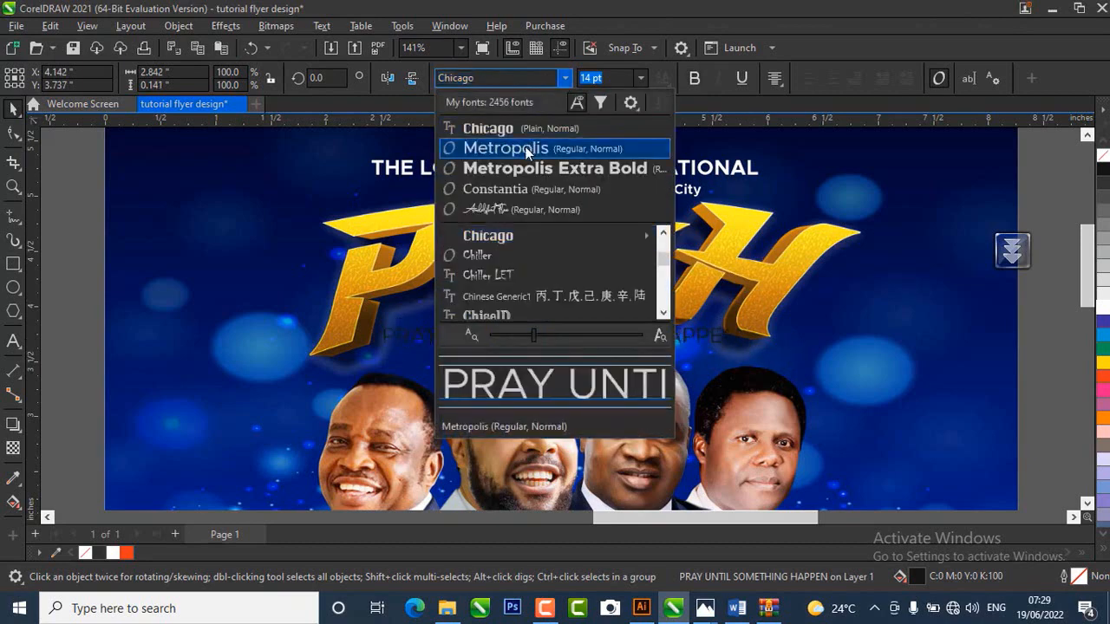
left_click(528, 149)
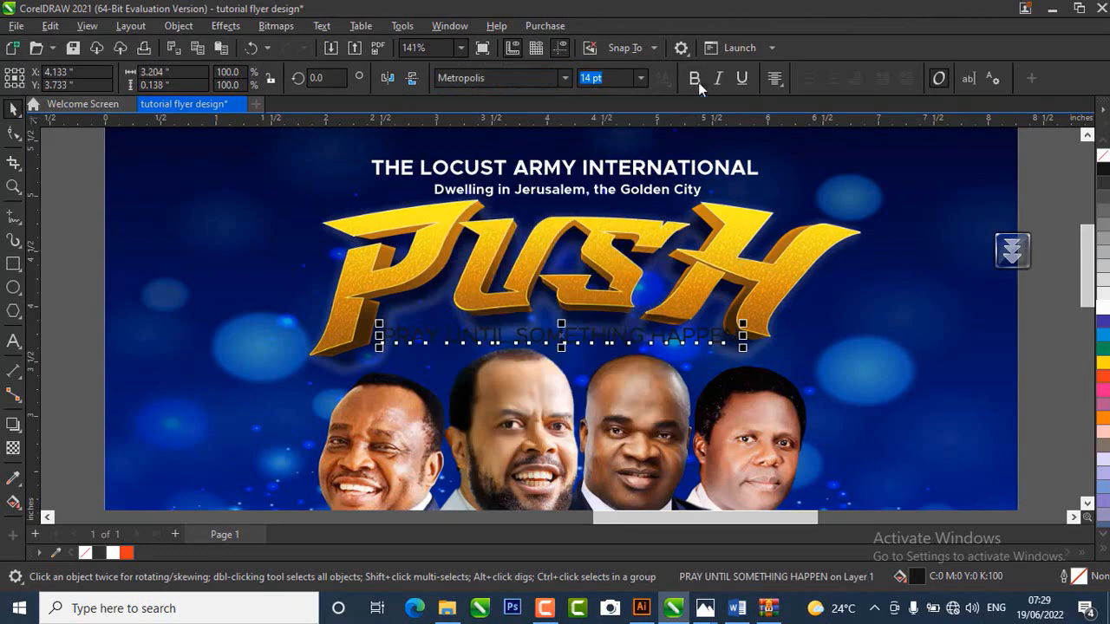
left_click(1102, 309)
- Scale the "PRAY UNTIL SOMETHING HAPPEN" text down to about 10.5 pt and place it centrally beneath the PUSH title
scroll(704, 338, "up", 1)
left_click_drag(762, 319, 640, 321)
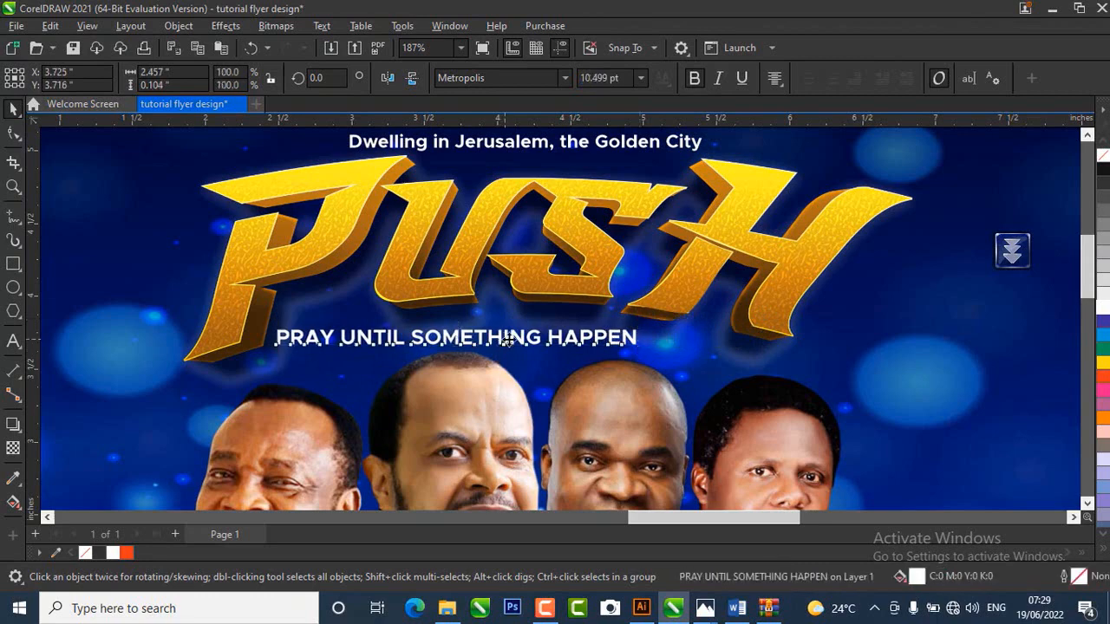
left_click_drag(489, 335, 543, 307)
scroll(518, 330, "down", 2)
- Shift the PUSH title slightly up, away from the line beneath it
left_click(539, 259)
left_click_drag(539, 258, 538, 254)
left_click(827, 338)
scroll(711, 257, "down", 2)
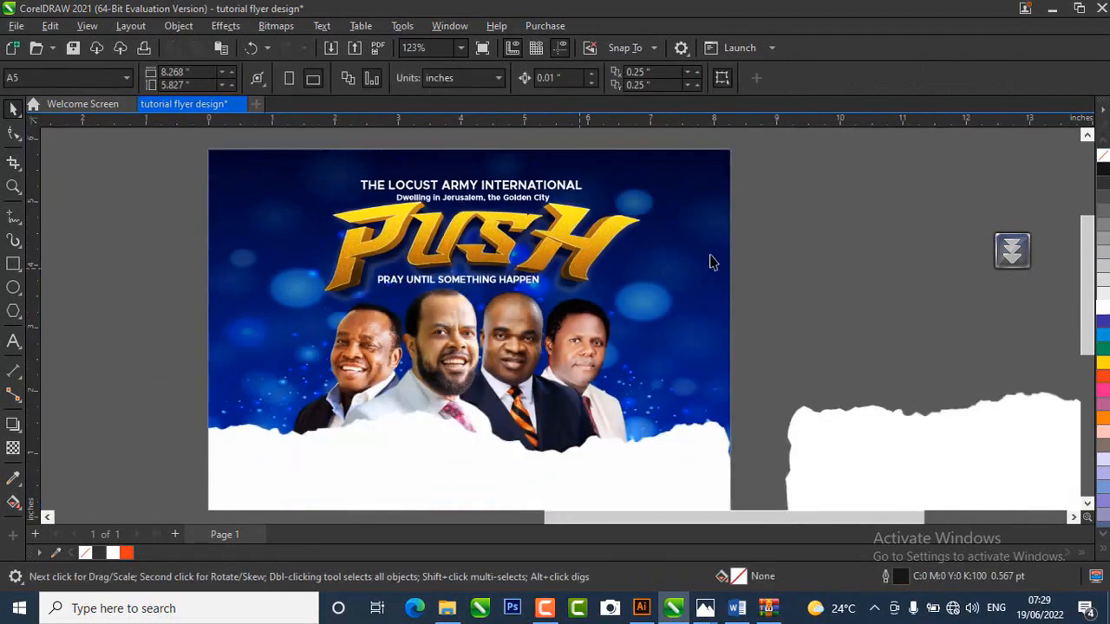
- Scale down the two church header lines above the PUSH title together, keeping them roughly centred over it
left_click_drag(806, 153, 314, 242)
scroll(363, 206, "up", 2)
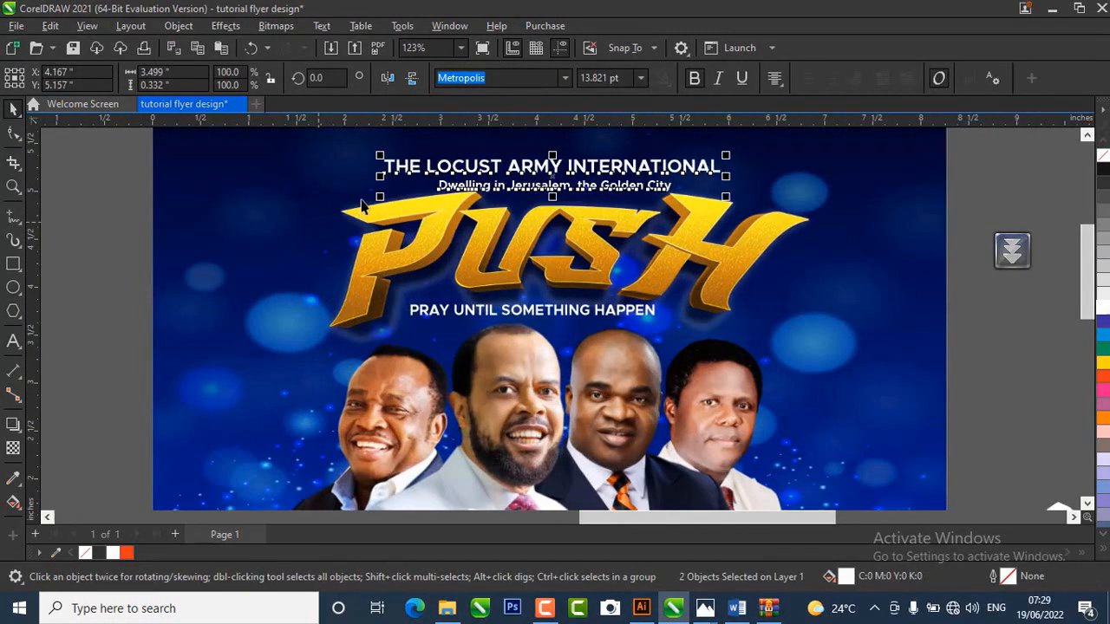
left_click_drag(373, 199, 409, 194)
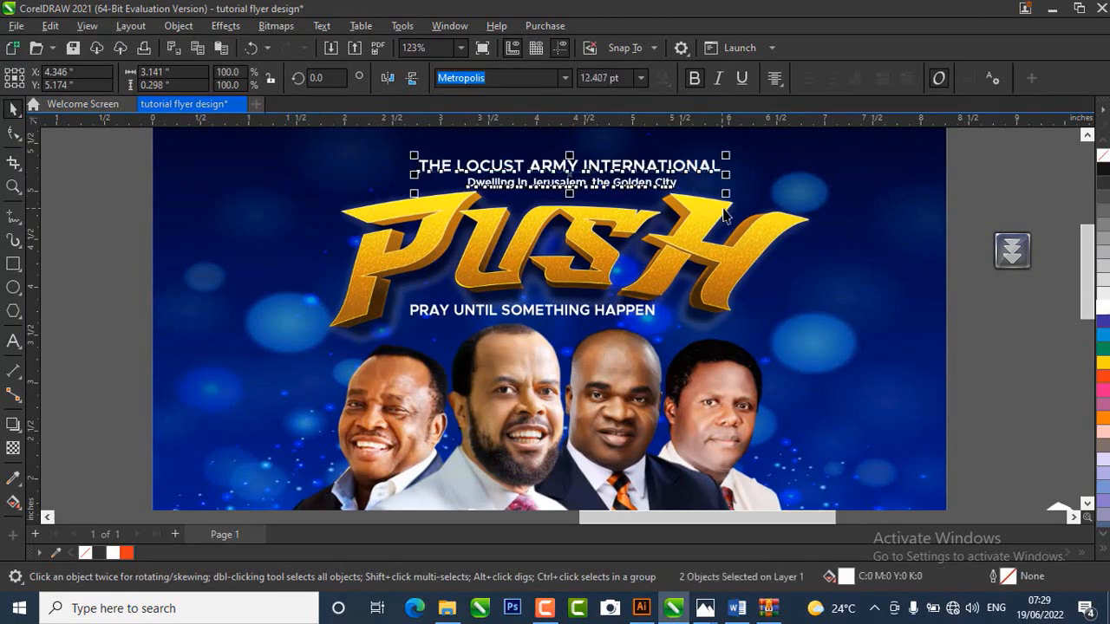
left_click_drag(727, 198, 647, 186)
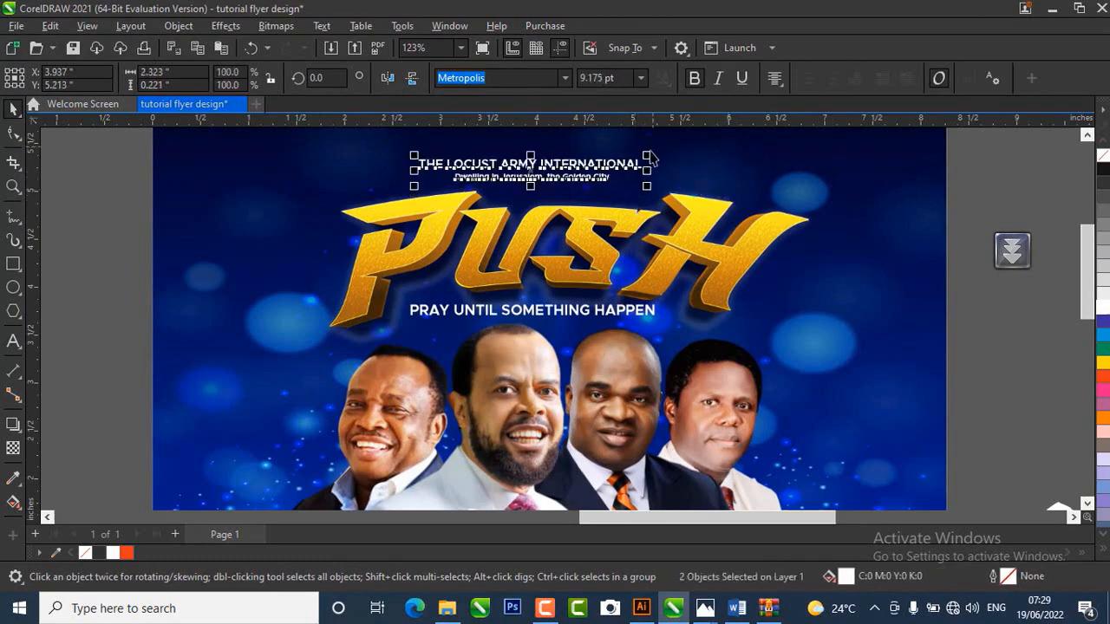
left_click_drag(672, 142, 684, 139)
- Enlarge the "PRAY UNTIL SOMETHING HAPPEN" text to about 11 pt and shift the PUSH title slightly up
left_click(559, 335)
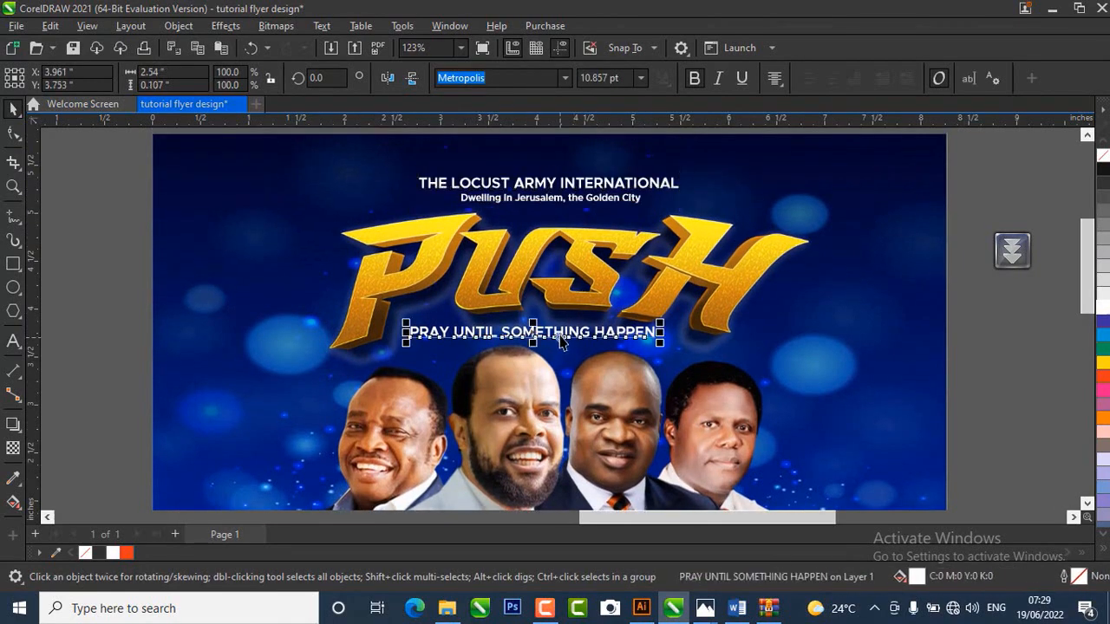
left_click_drag(660, 322, 664, 319)
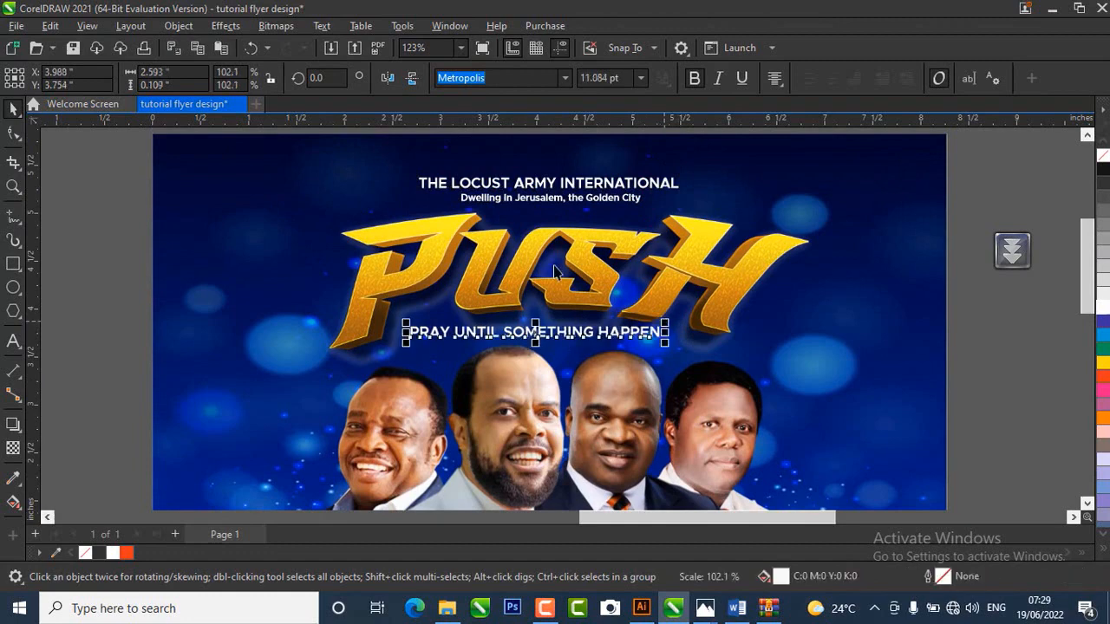
left_click(562, 267)
left_click_drag(562, 267, 559, 263)
scroll(491, 239, "down", 1)
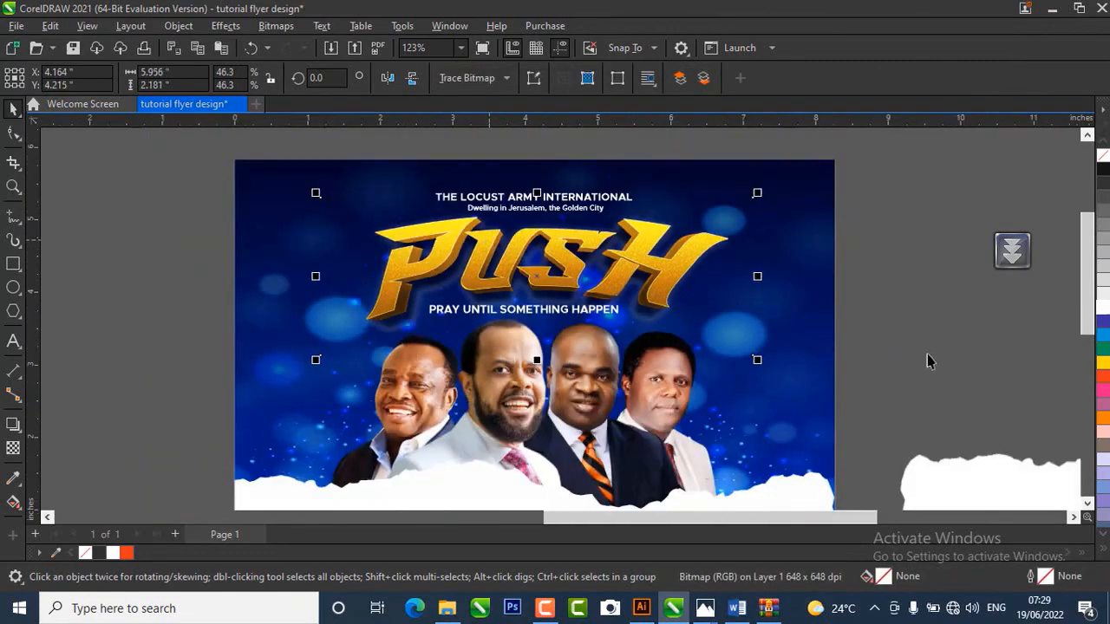
left_click(942, 341)
scroll(486, 330, "up", 2)
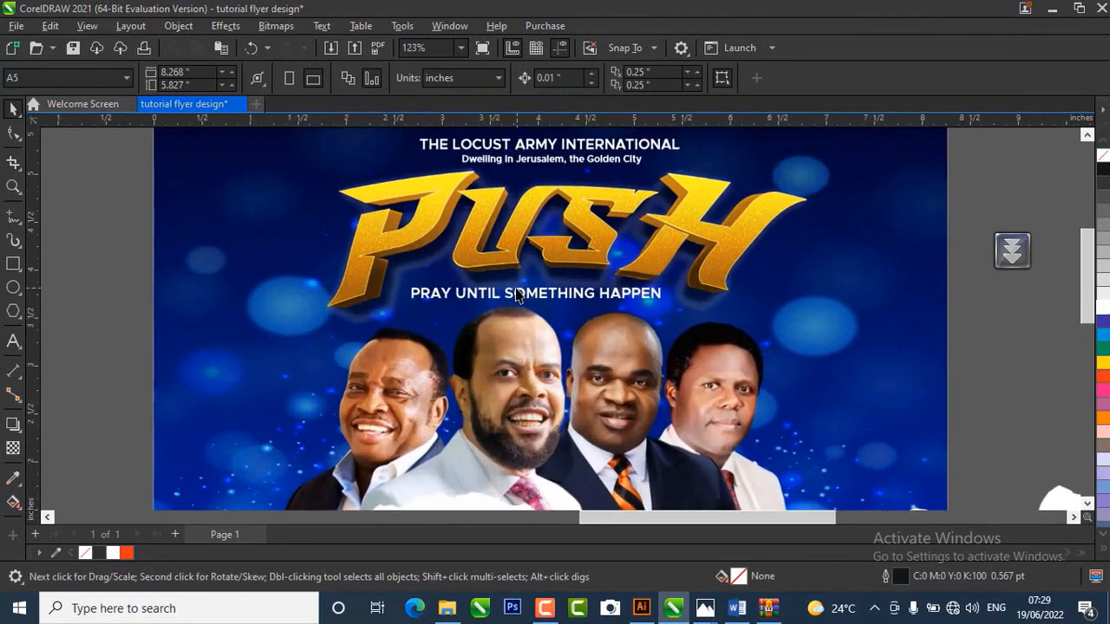
- Review the whole flyer layout and switch to Photos to compare it with the reference flyer image
left_click(426, 299)
scroll(564, 250, "down", 3)
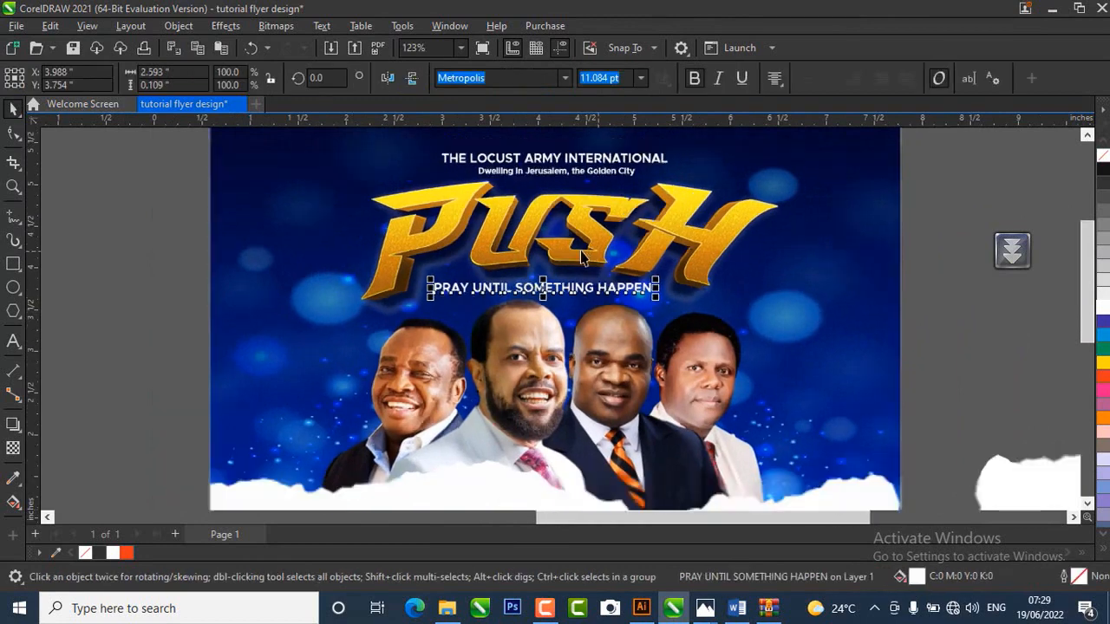
left_click(951, 336)
scroll(522, 273, "down", 3)
scroll(466, 395, "up", 2)
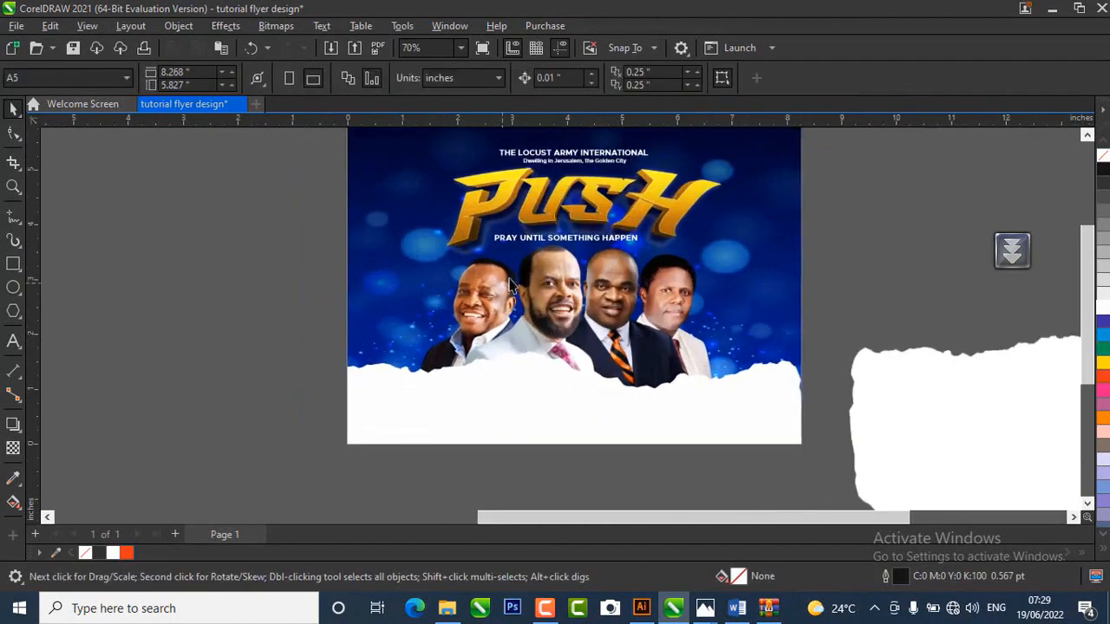
scroll(506, 276, "down", 1)
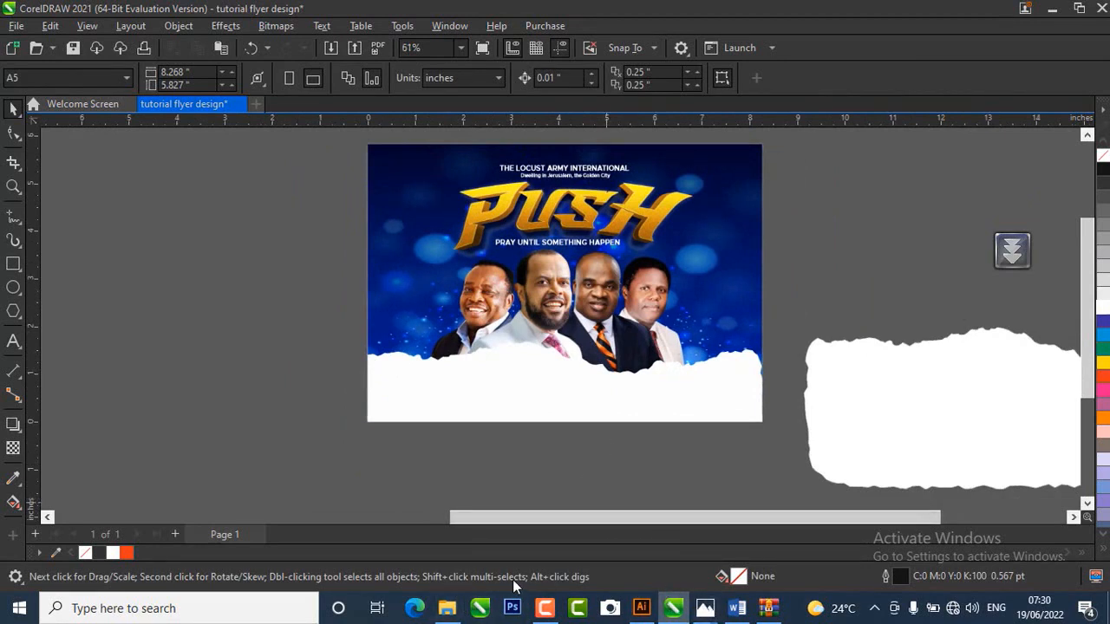
mouse_move(705, 607)
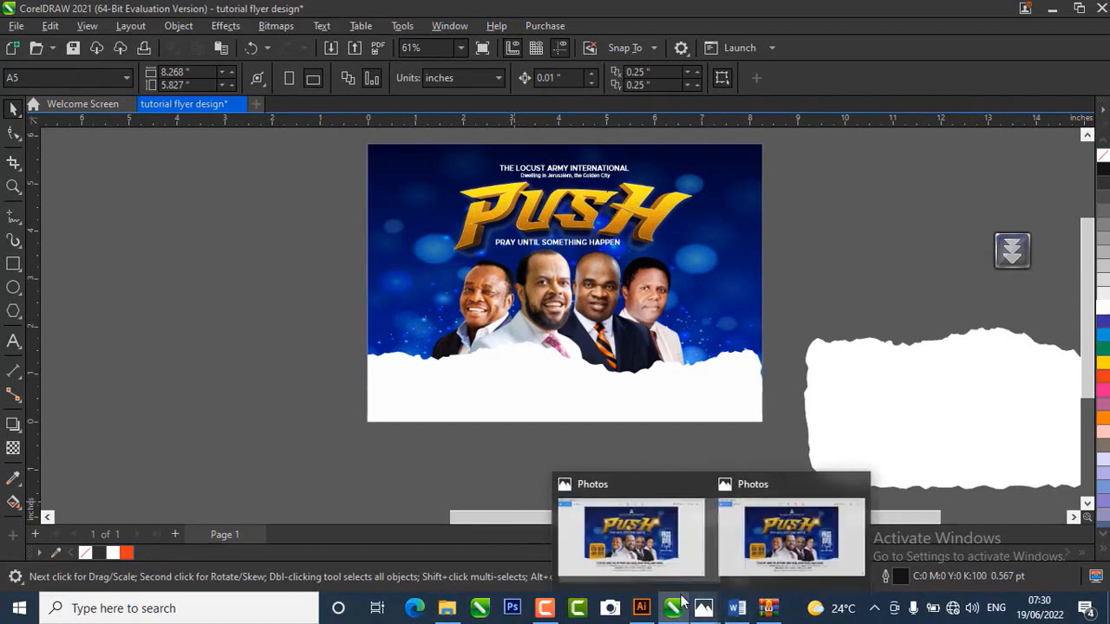
left_click(808, 547)
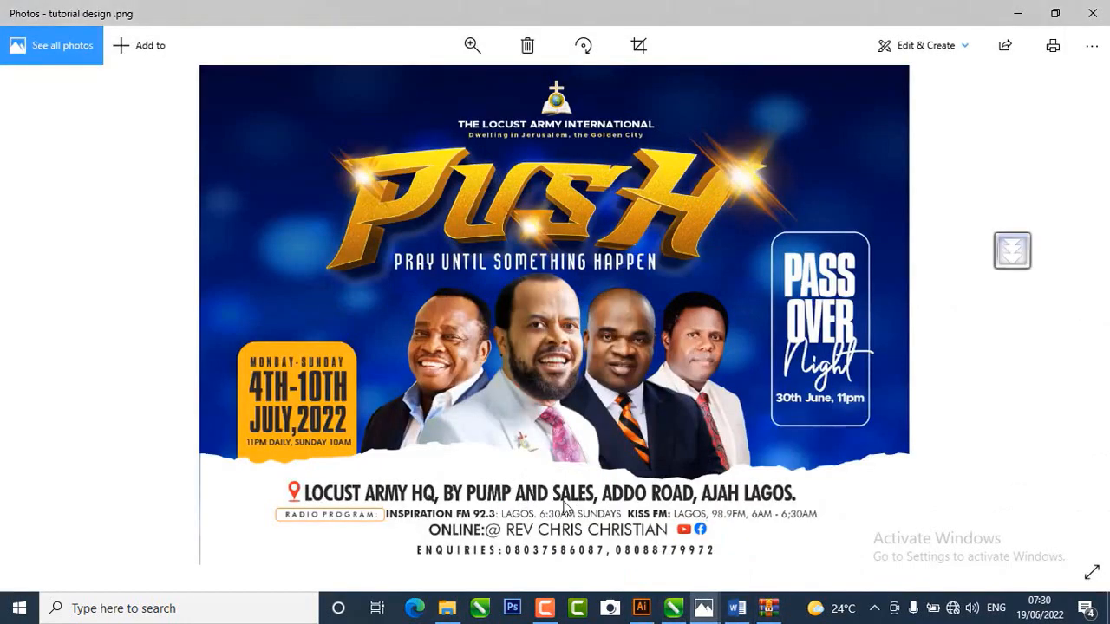
scroll(598, 392, "down", 1)
scroll(550, 420, "up", 2)
scroll(550, 420, "down", 1)
- Switch to the Word document and copy the three schedule lines from "MONDAY-SUNDAY -4TH-10TH JULY,2022" to "Passover night: 30th June, 11pm"
left_click(736, 607)
scroll(655, 419, "down", 3)
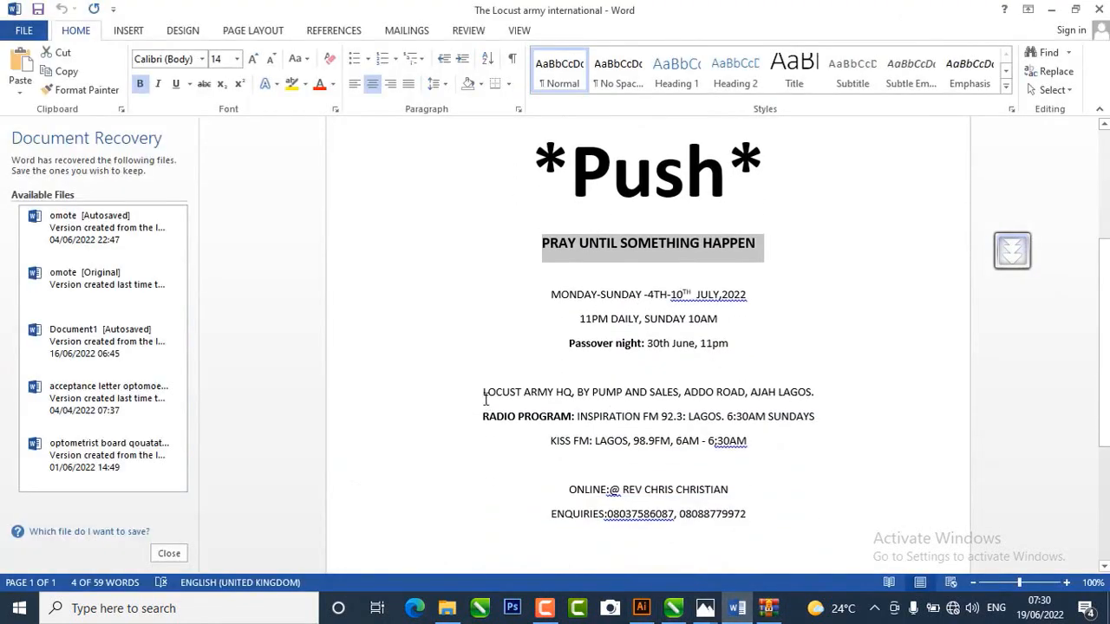
left_click_drag(553, 294, 724, 317)
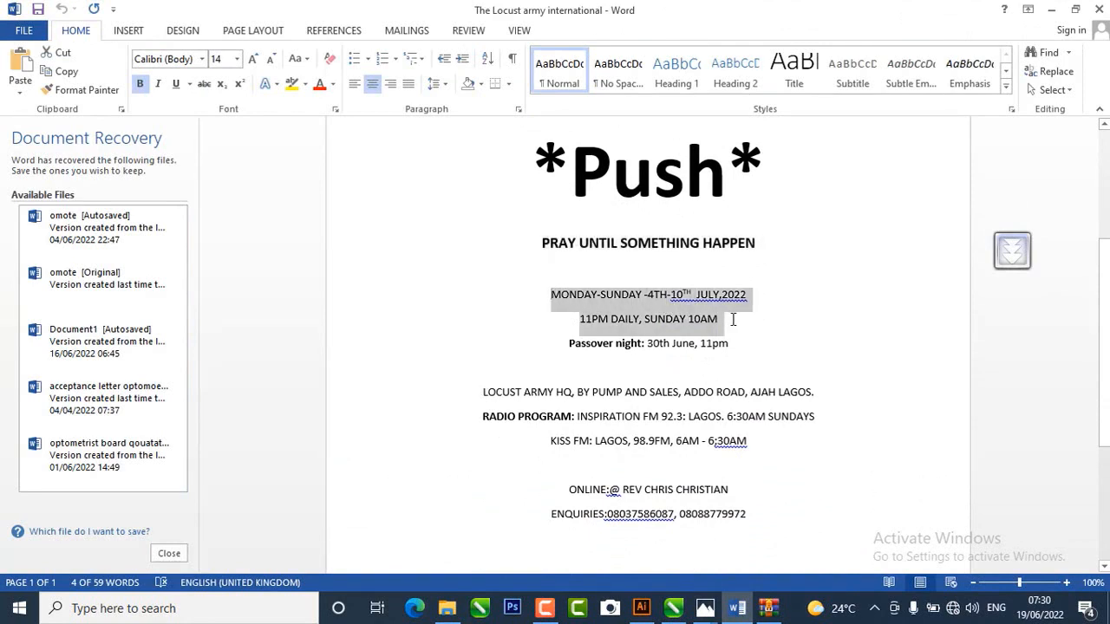
left_click_drag(739, 339, 735, 344)
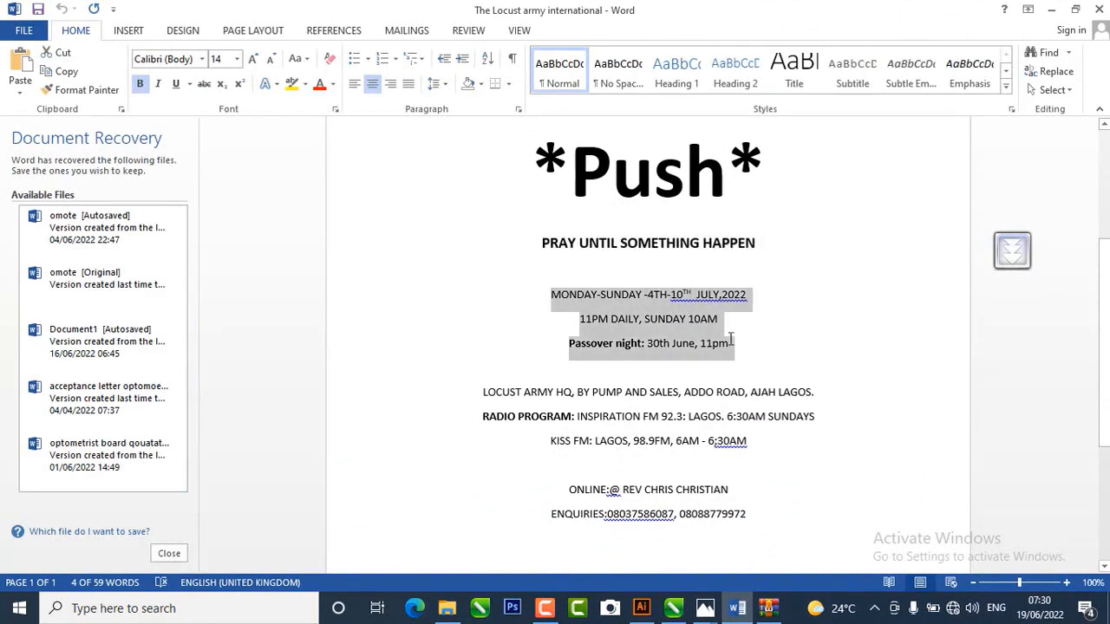
right_click(617, 303)
left_click(676, 336)
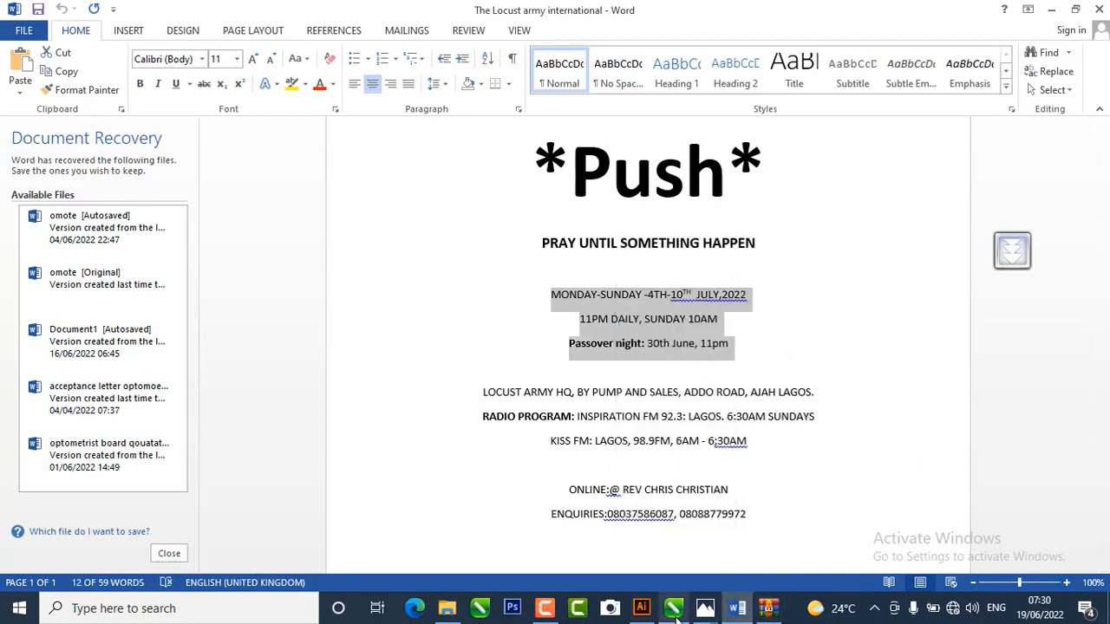
- Switch back to CorelDRAW and save the drawing as "tutorial flyer design" in the Desktop folder "tutorial resouces" in CDR format
mouse_move(676, 609)
left_click(708, 557)
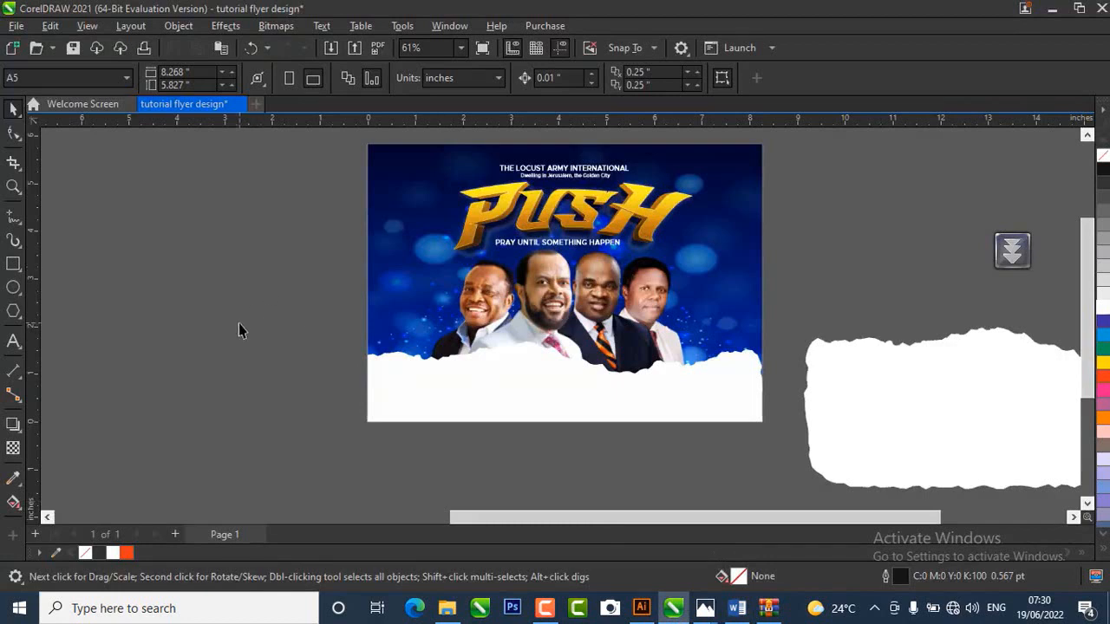
left_click(76, 52)
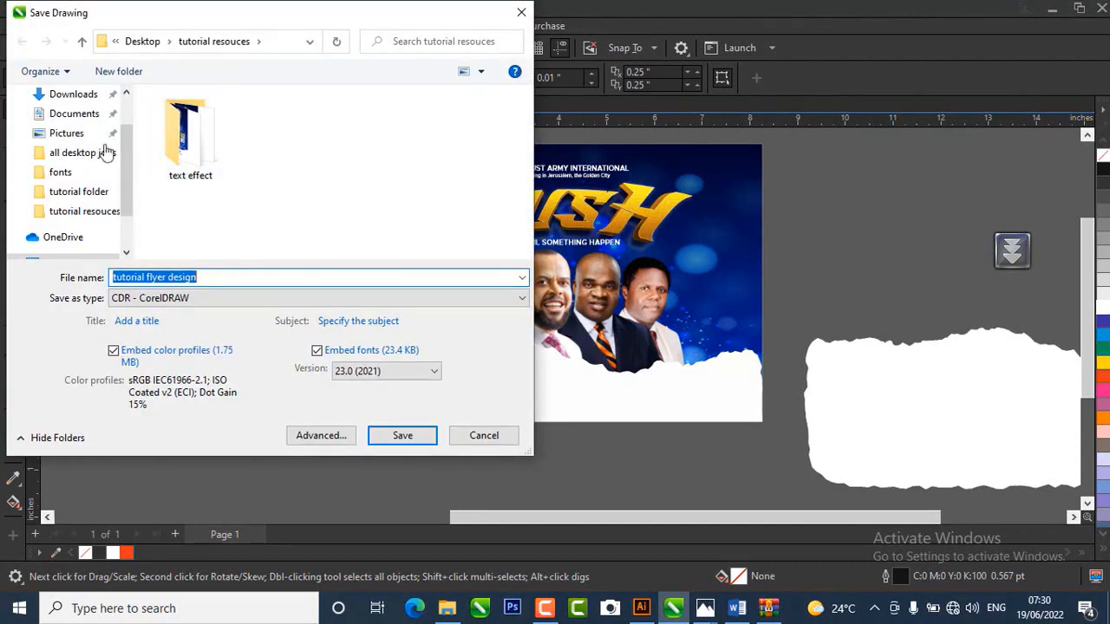
scroll(96, 130, "up", 1)
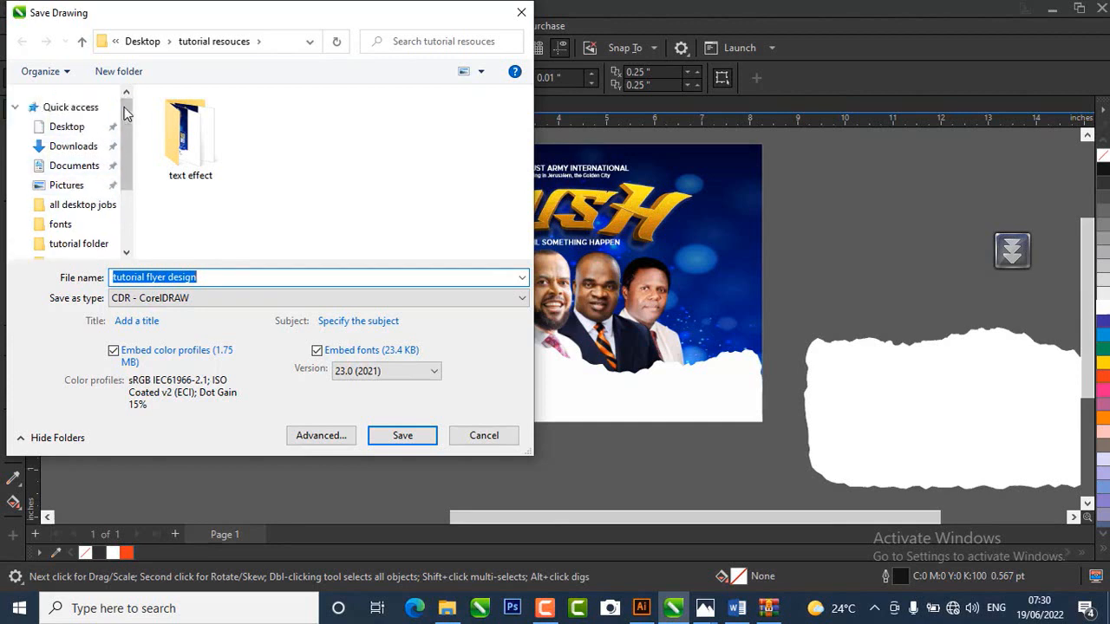
left_click(80, 132)
scroll(293, 195, "down", 3)
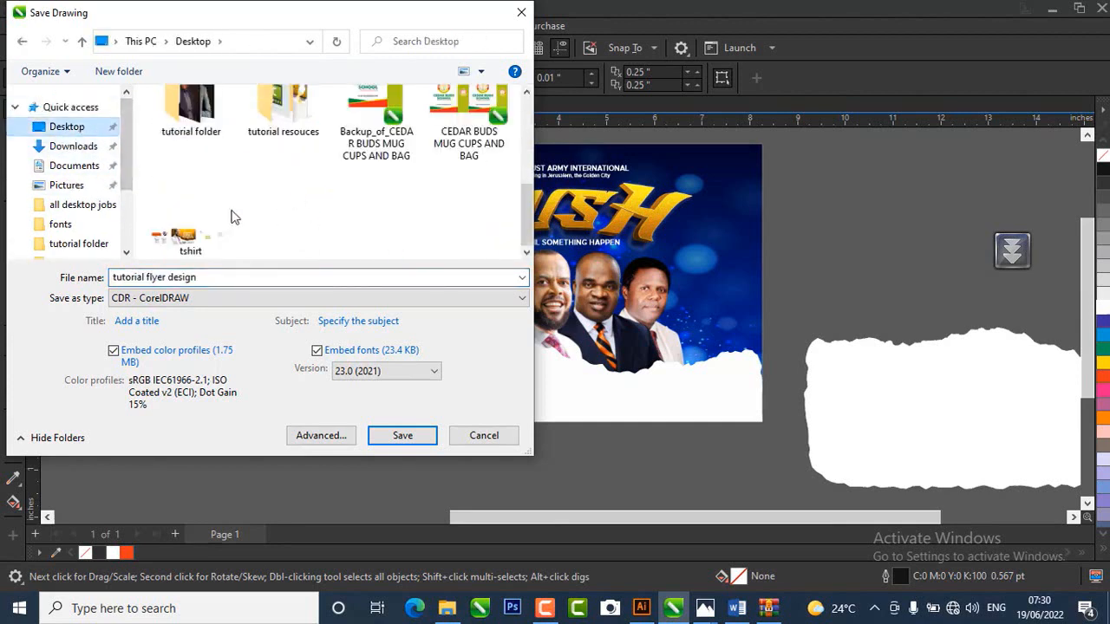
scroll(232, 216, "up", 1)
double_click(288, 149)
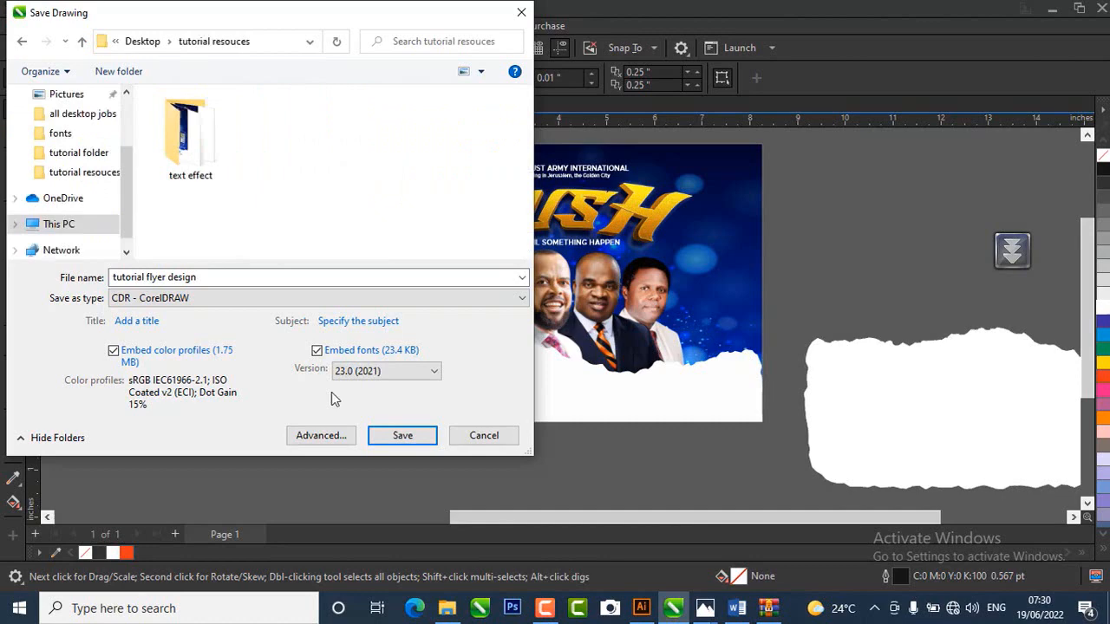
left_click(401, 438)
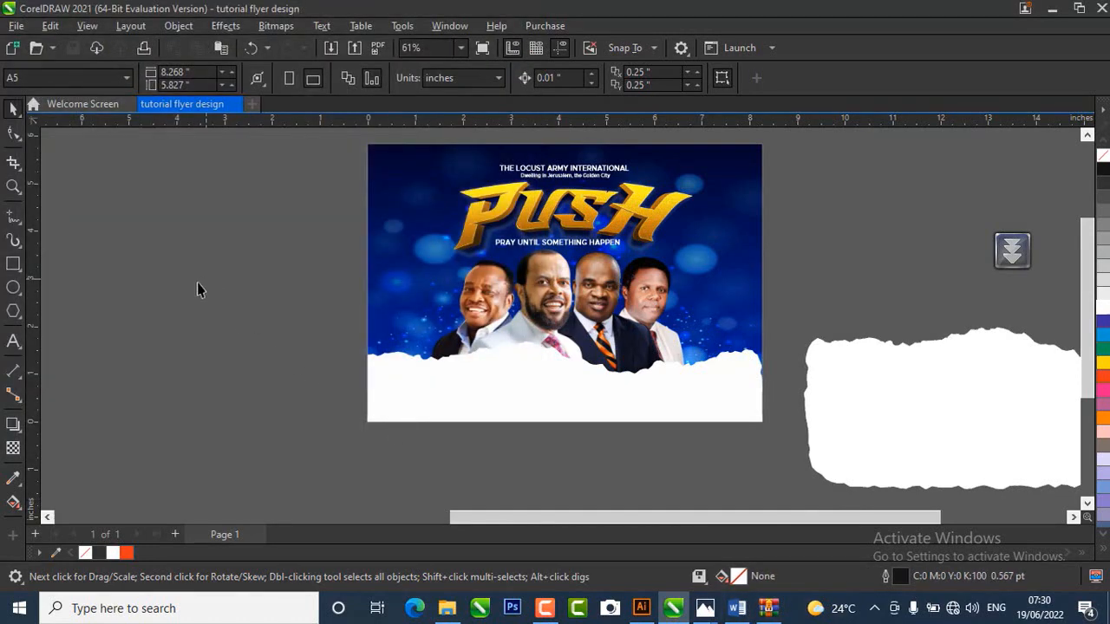
- Paste the copied schedule lines as artistic text on the empty area beside the flyer, maintaining fonts and formatting
left_click(12, 342)
left_click(289, 382)
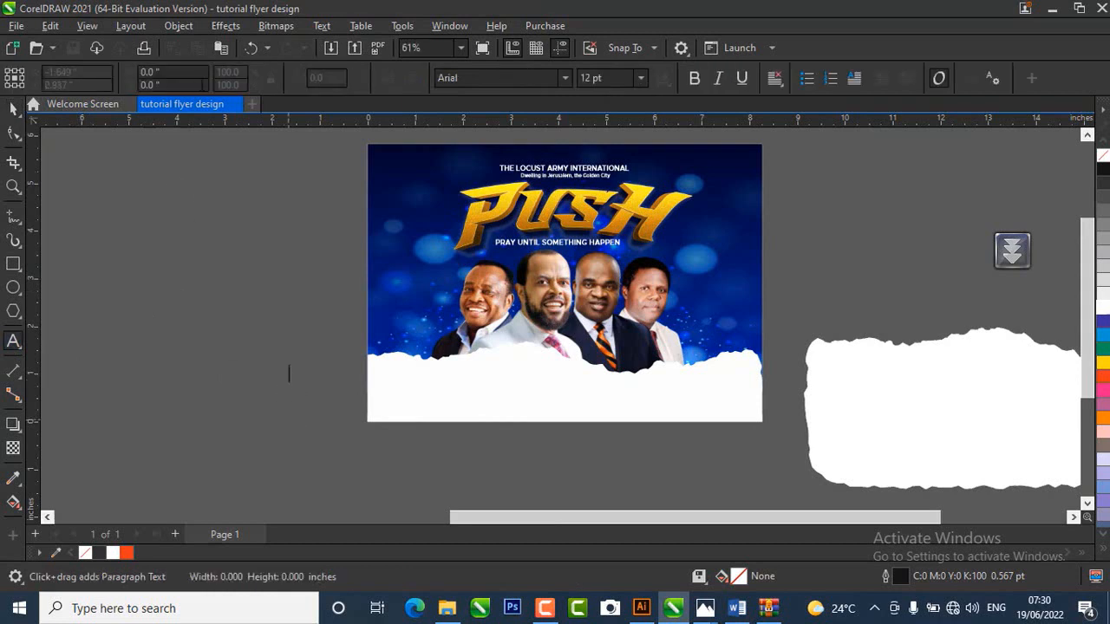
left_click(220, 47)
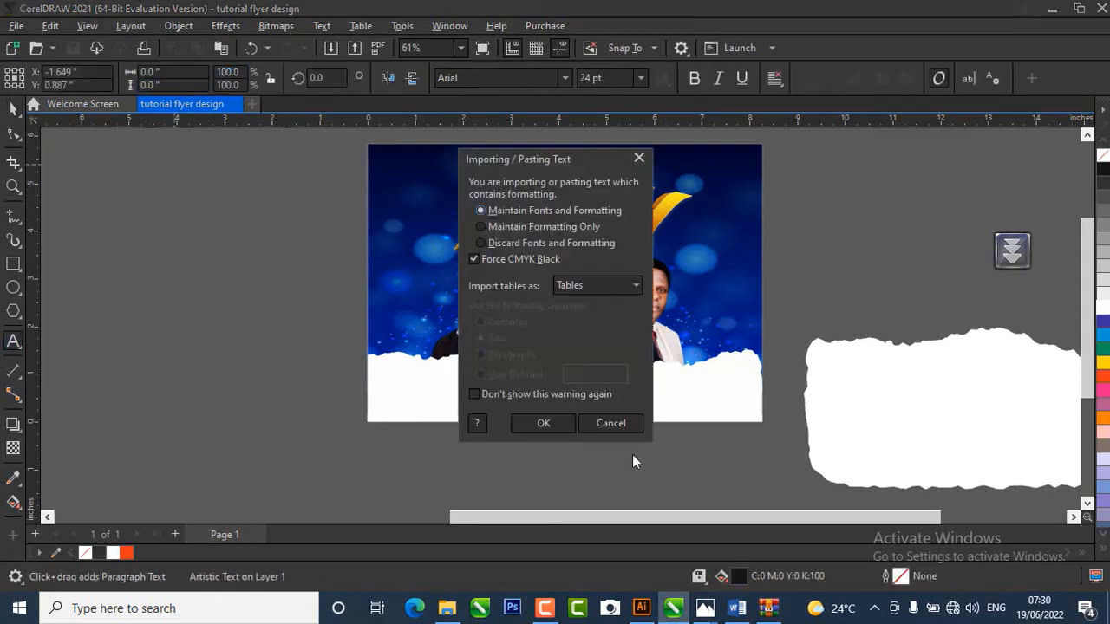
left_click(542, 423)
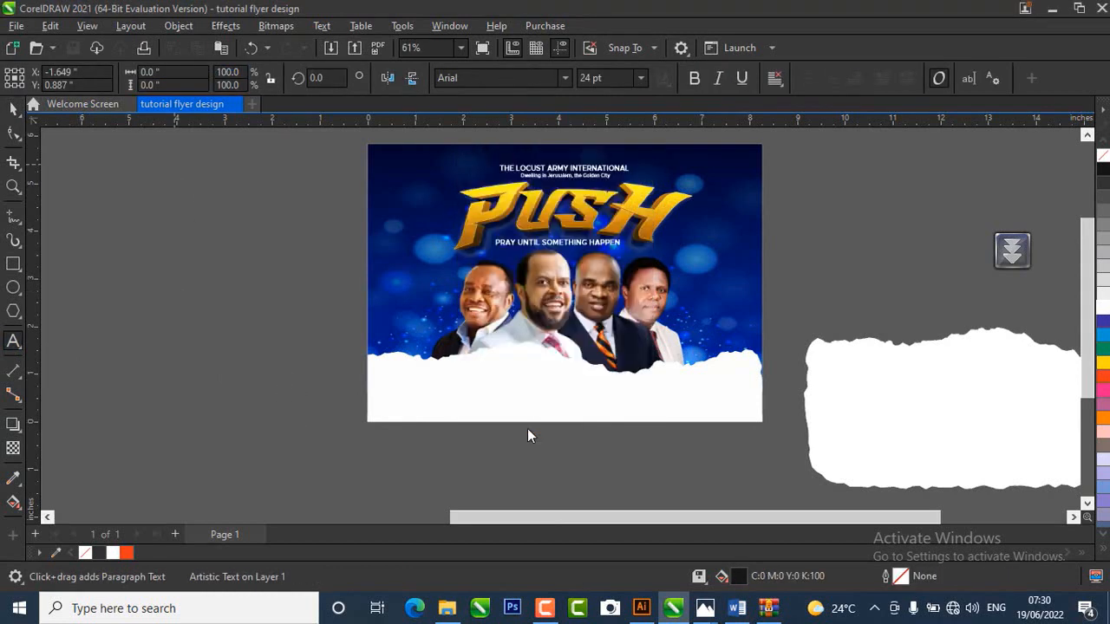
left_click(12, 110)
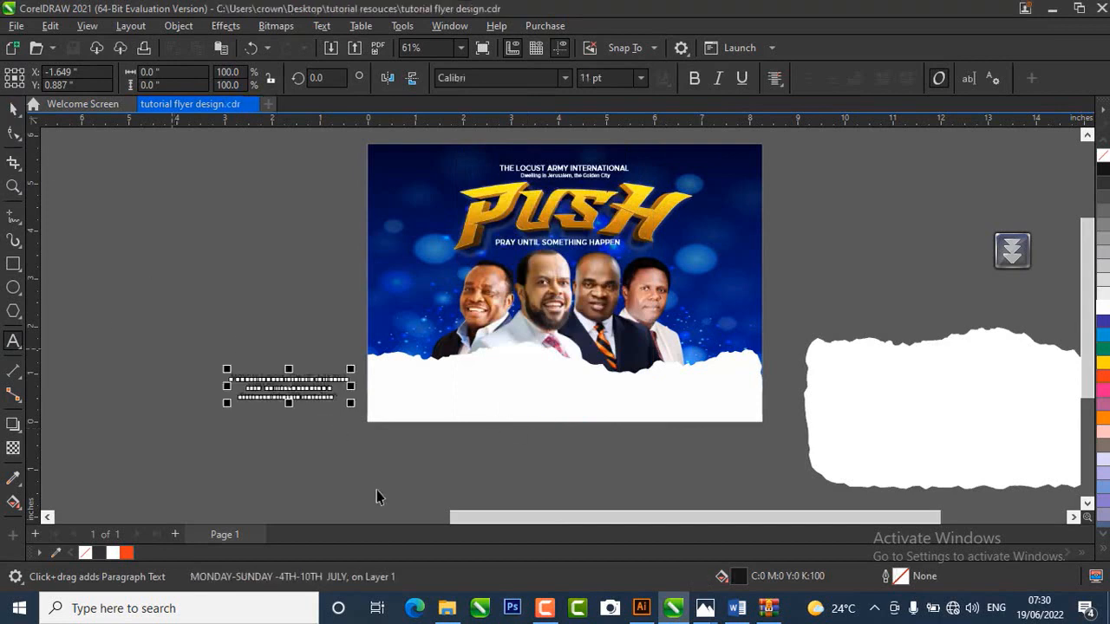
left_click(372, 465)
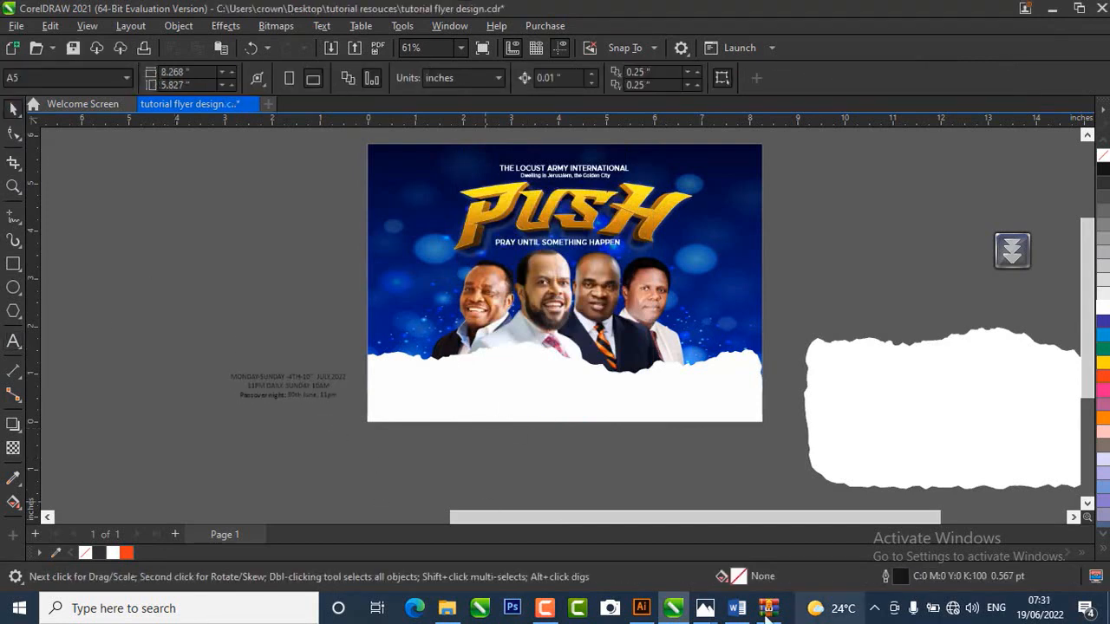
- Switch to Photos to check the date box layout in the reference flyer "tutorial design .png", and return to CorelDRAW
mouse_move(703, 609)
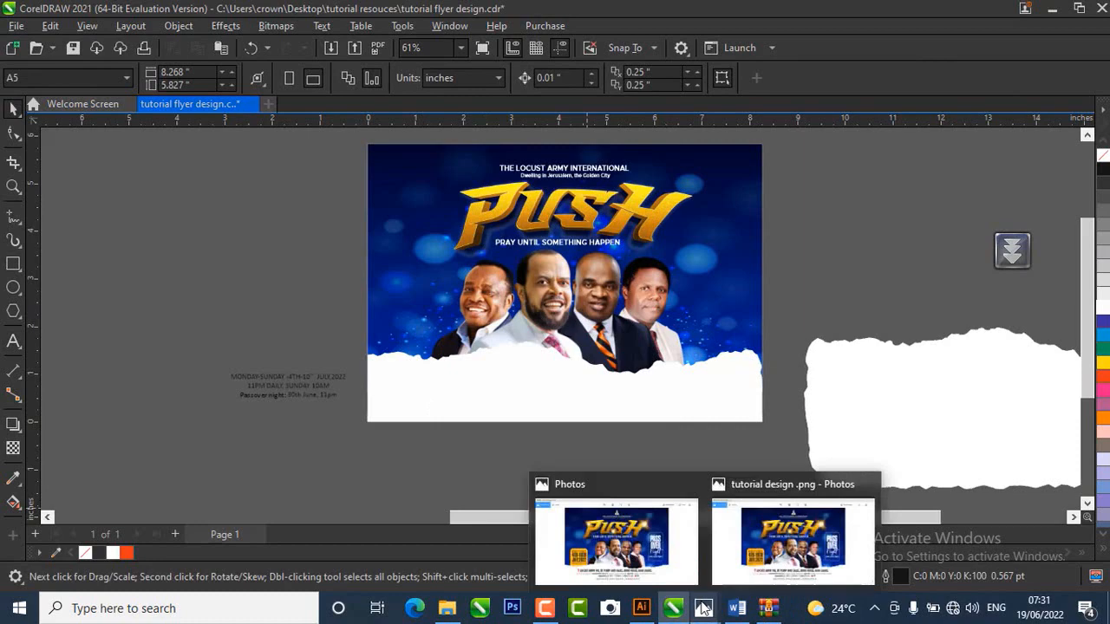
left_click(761, 541)
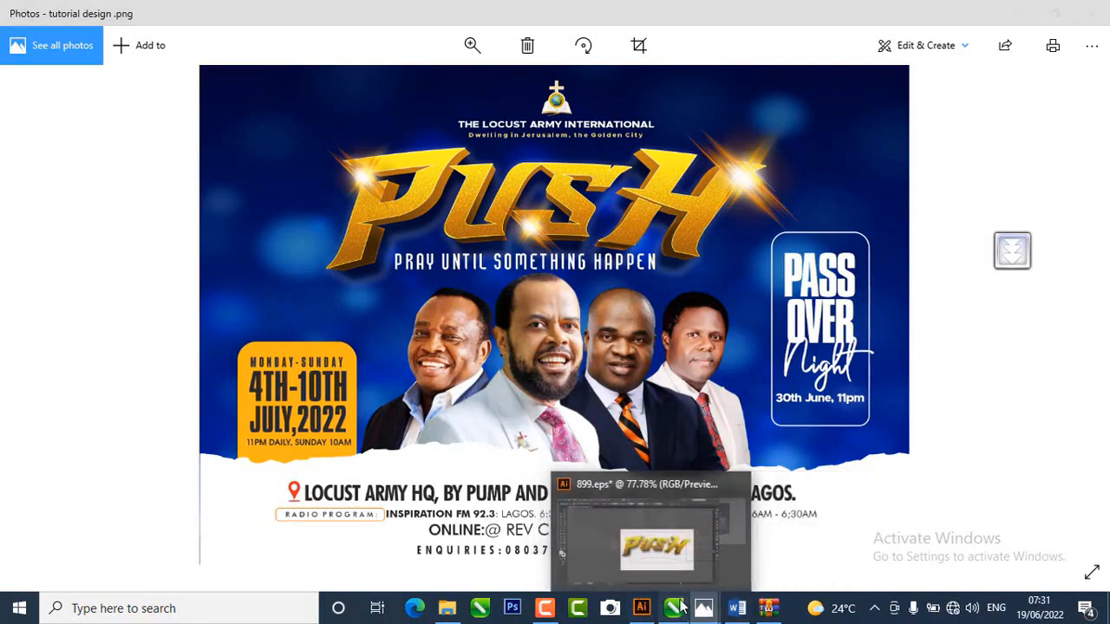
left_click(672, 608)
- Move the schedule text up to overlap the flyer's side edge and break its first line after "MONDAY-SUNDAY"
left_click_drag(277, 381, 327, 344)
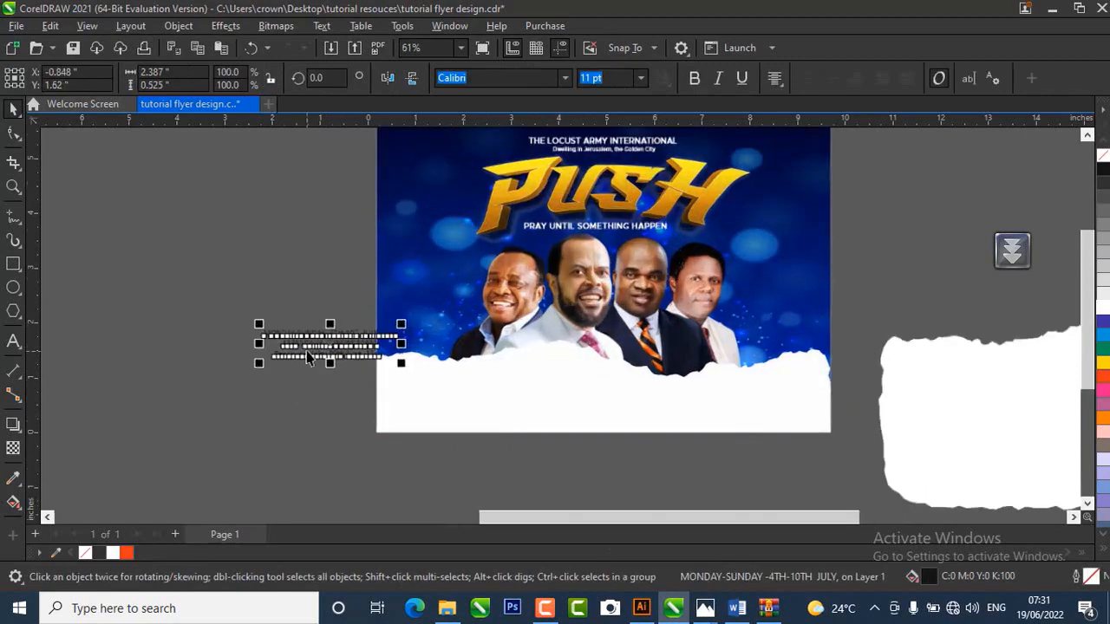
scroll(314, 345, "up", 4)
left_click(318, 206)
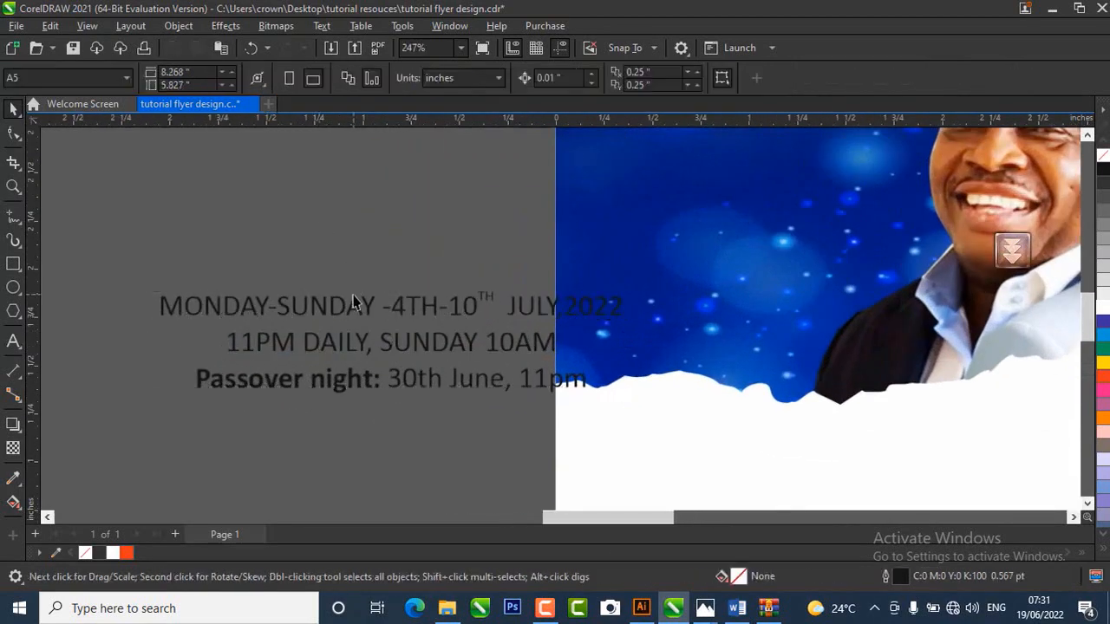
left_click(350, 302)
left_click(371, 215)
double_click(381, 309)
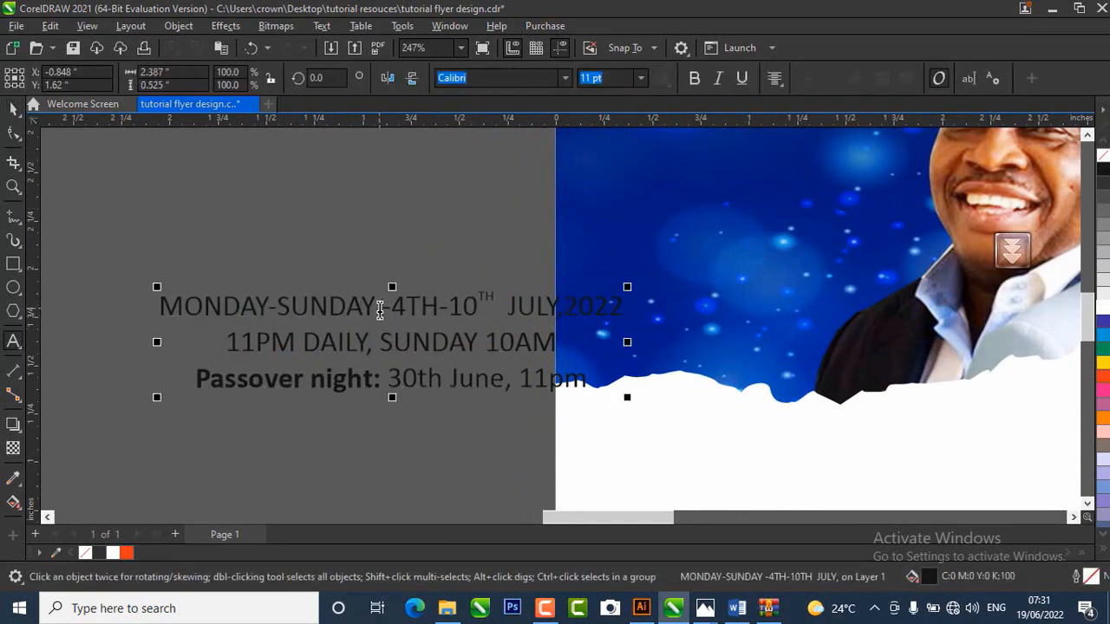
key("Return")
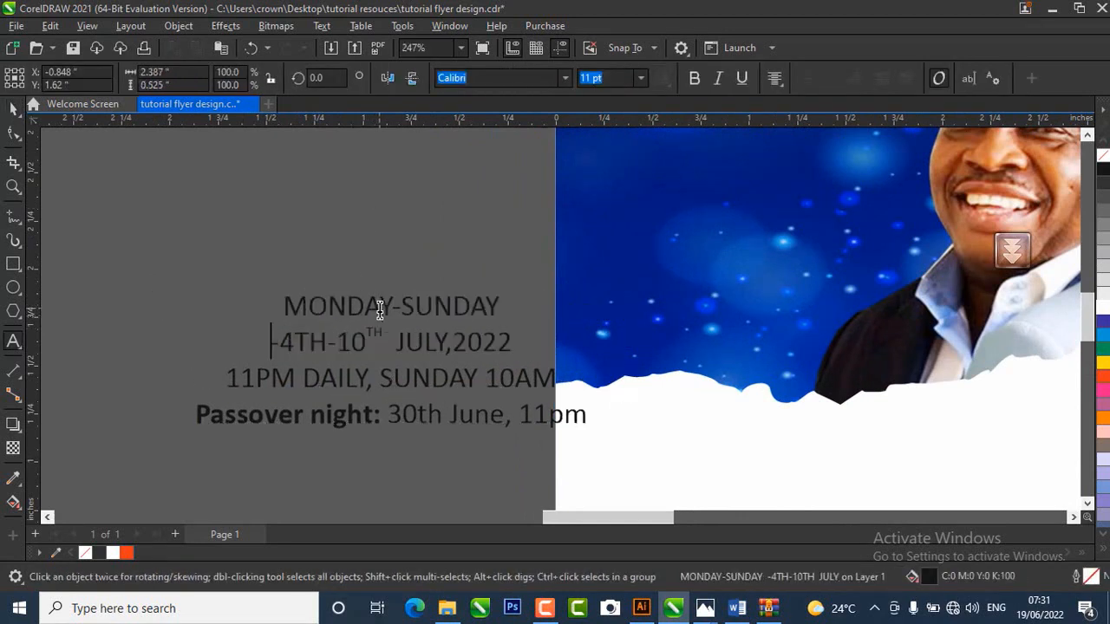
- Rework the date into "4TH-10TH" on one line with "JULY,2022" on the line below, removing the hyphen before "4TH"
left_click(327, 345)
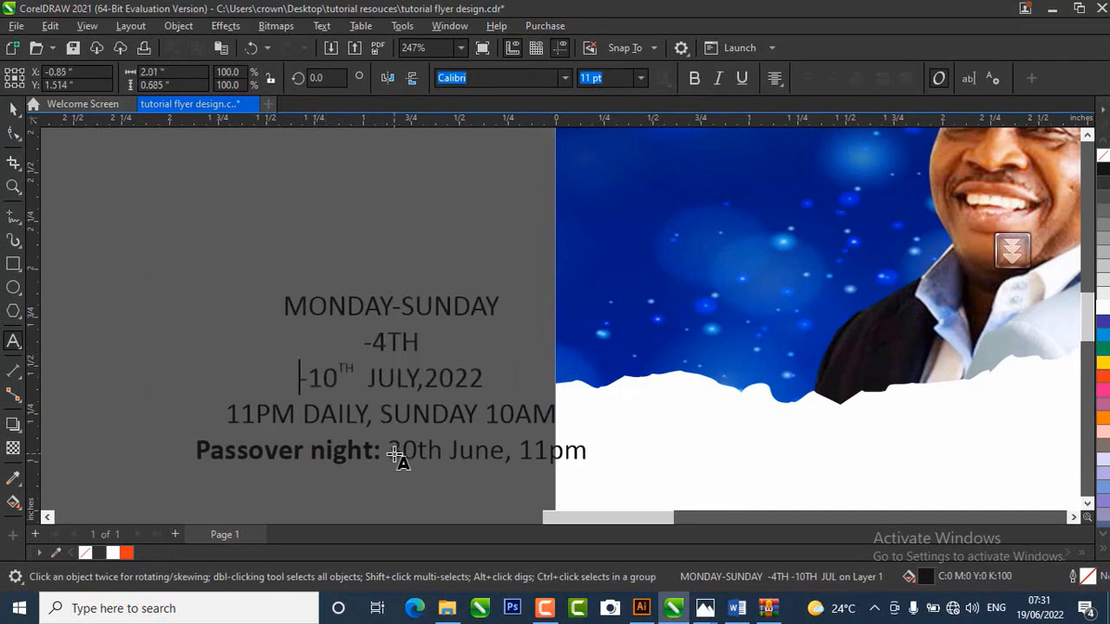
key("Return")
left_click(367, 377)
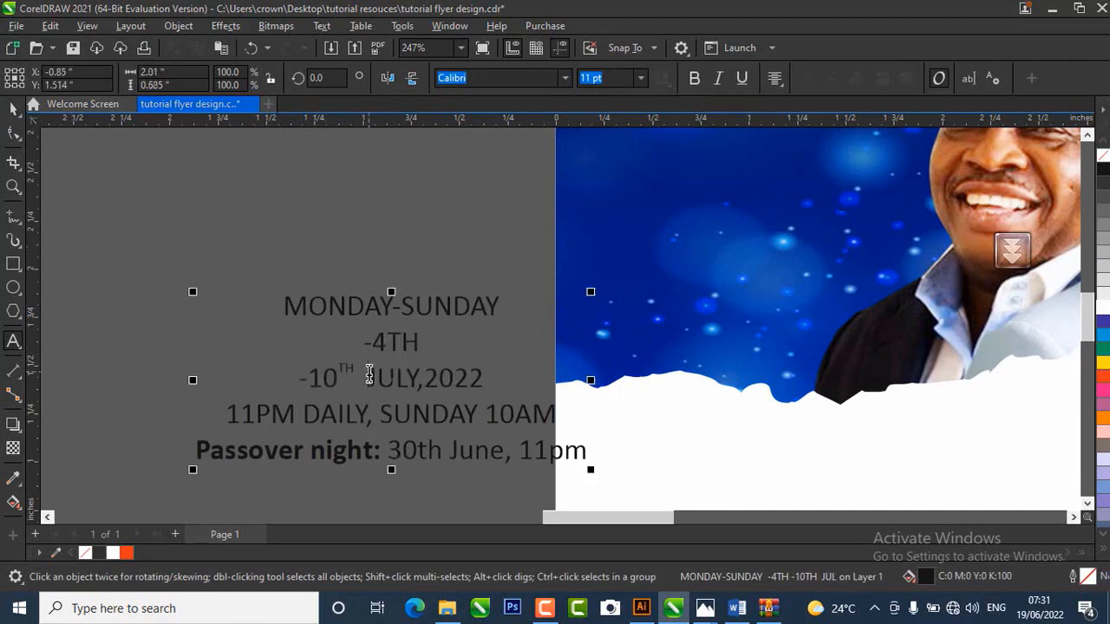
key("Return")
left_click(374, 343)
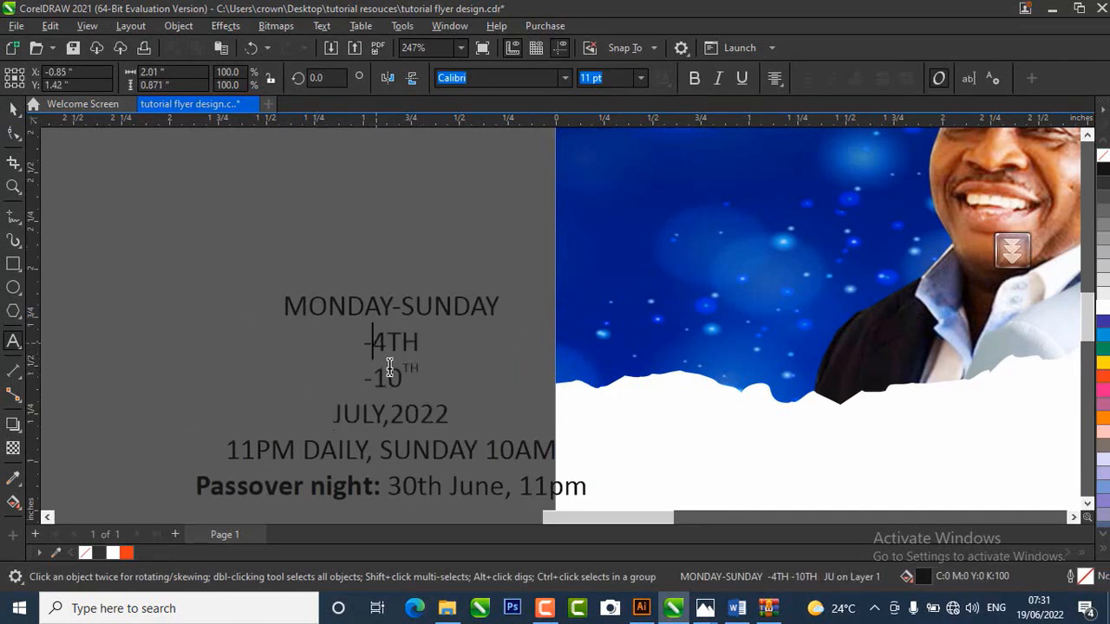
key("BackSpace")
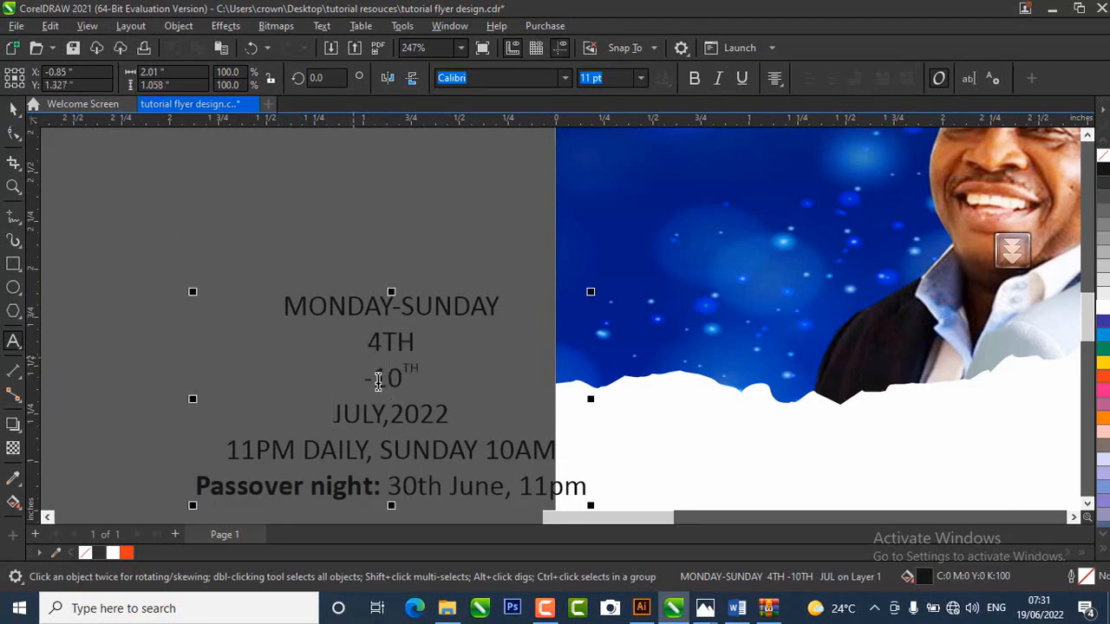
left_click(371, 377)
key("BackSpace")
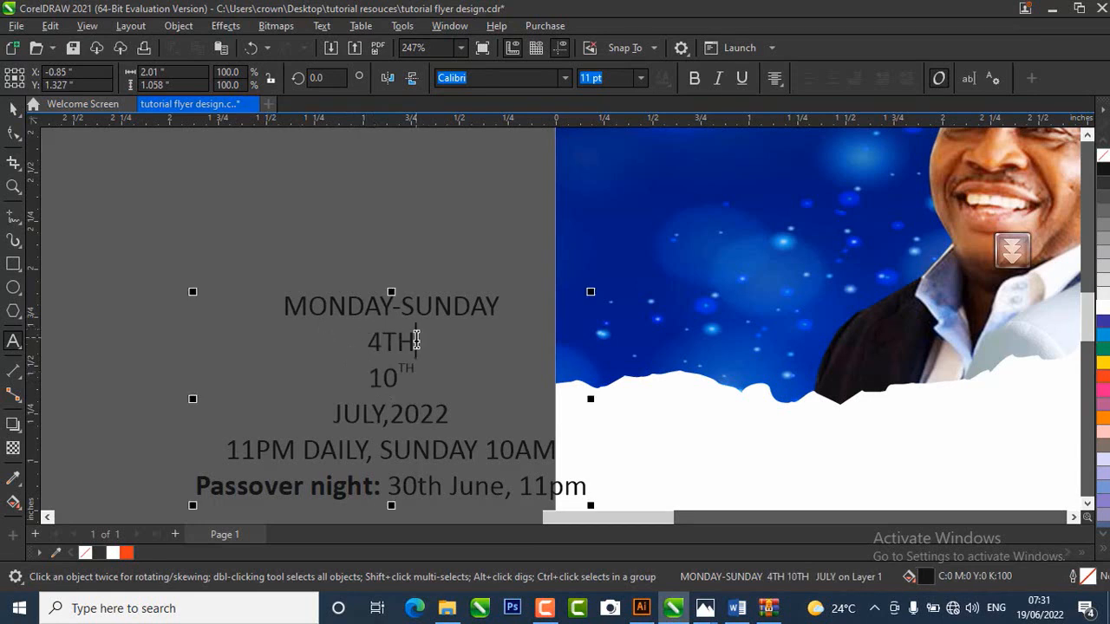
key("BackSpace")
type("-10TH")
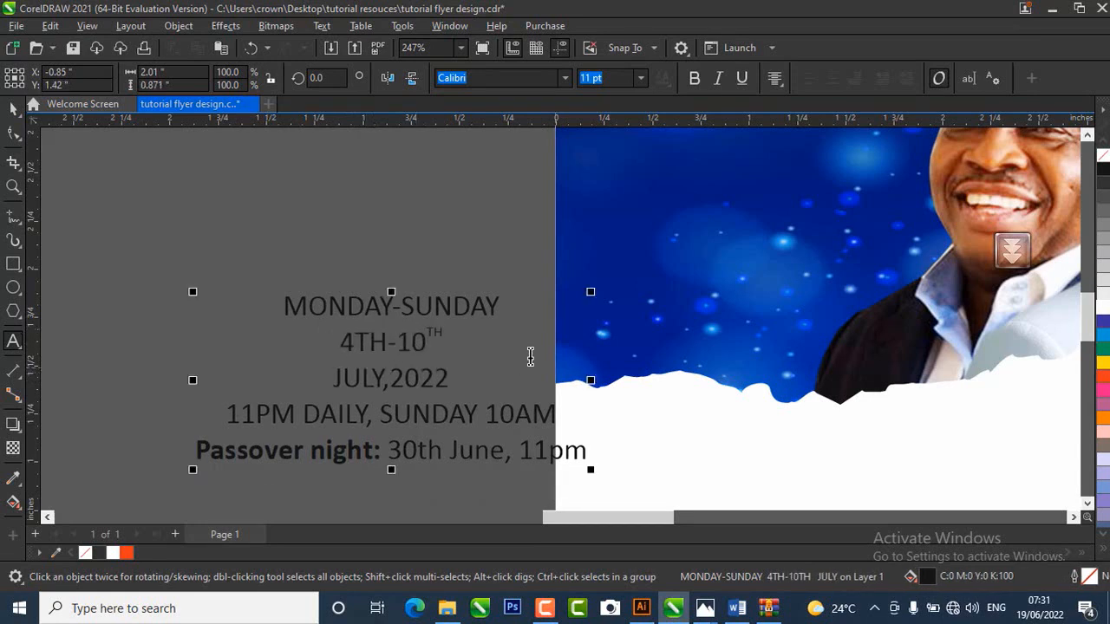
- Replace the superscript date ending in the second text line with normal characters so it reads 4TH-10TH
left_click(427, 345)
key("Delete")
key("Delete")
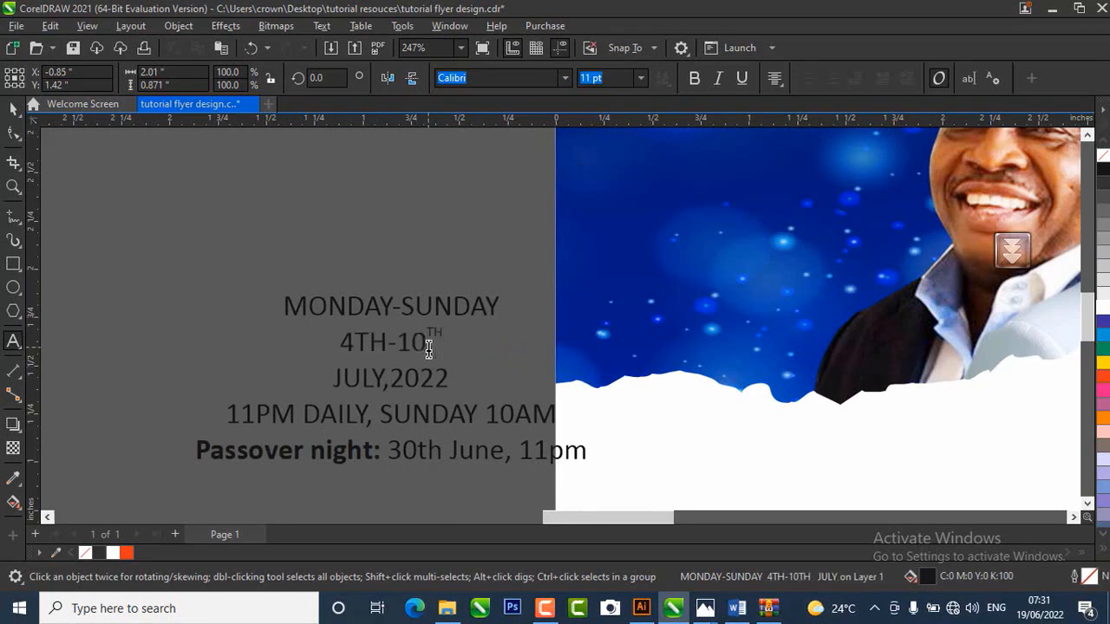
key("BackSpace")
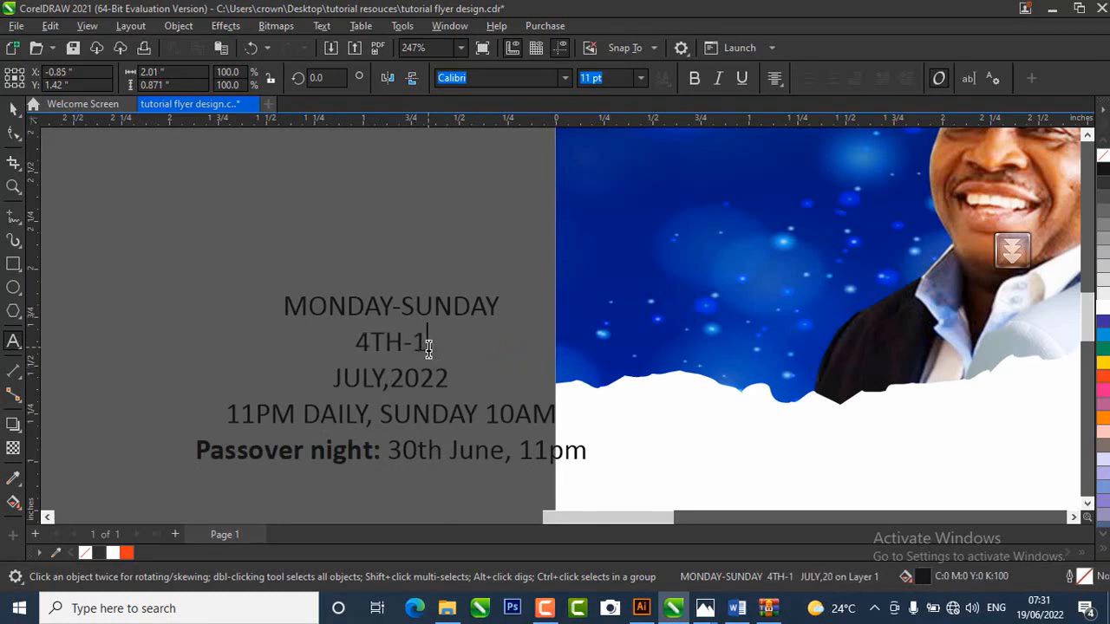
type("0TH")
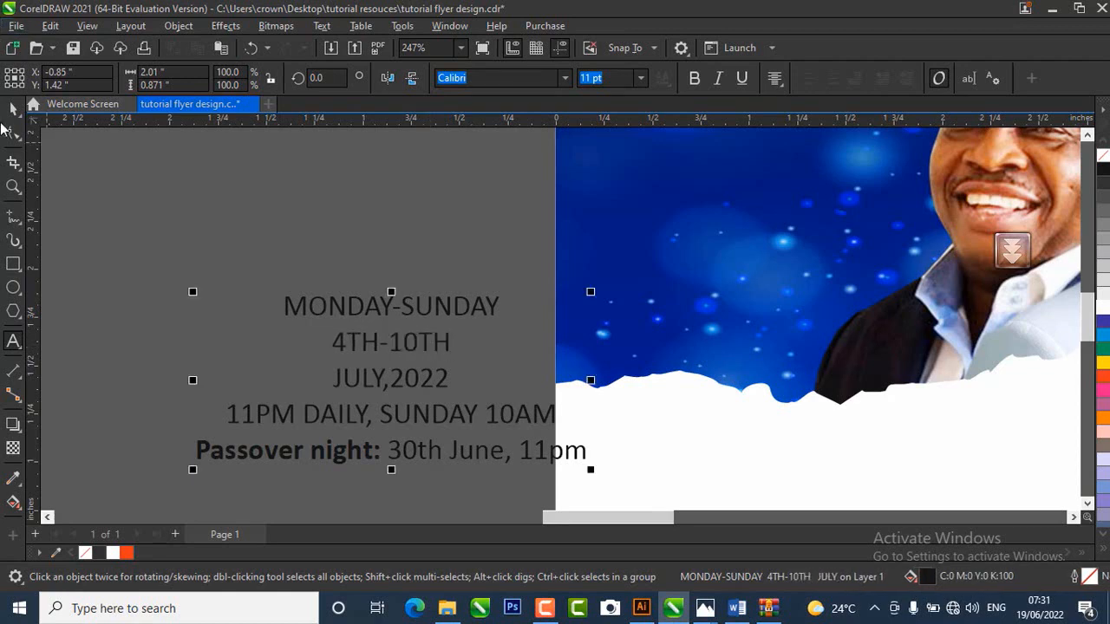
- Break the event details text apart into separate lines and move the MONDAY-SUNDAY line slightly up from the rest
left_click(13, 110)
left_click(426, 339)
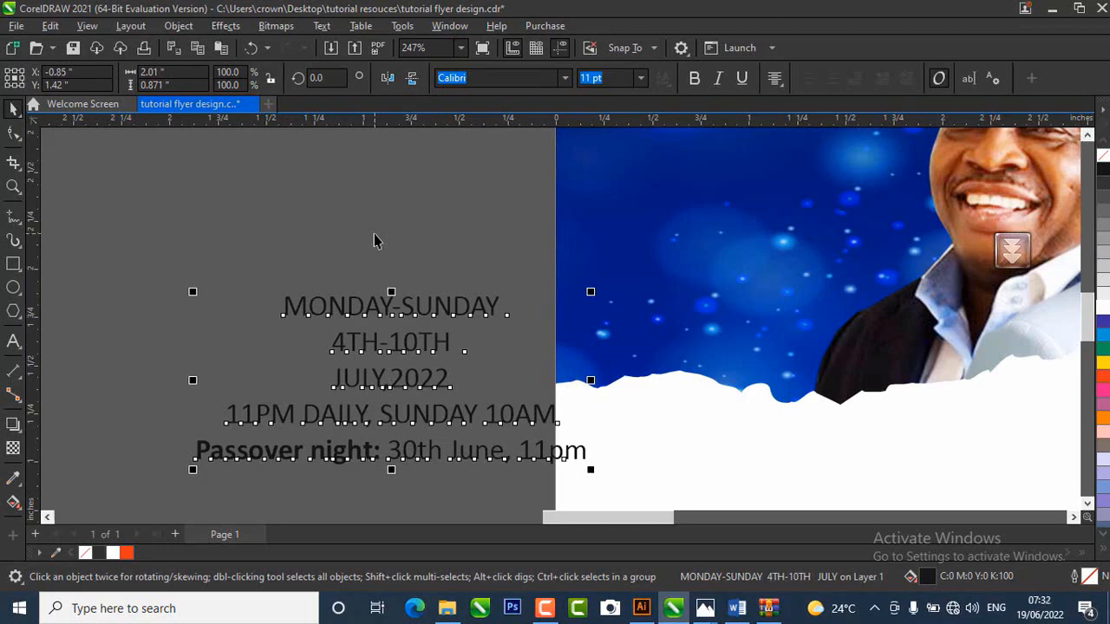
key("ctrl+k")
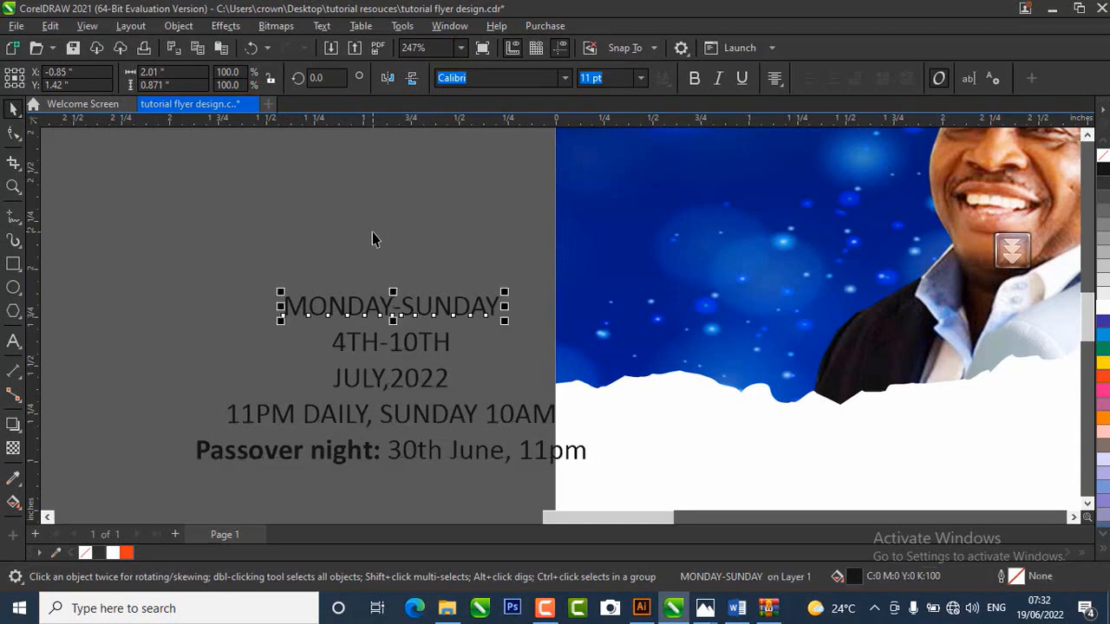
left_click(373, 238)
left_click_drag(404, 304, 394, 277)
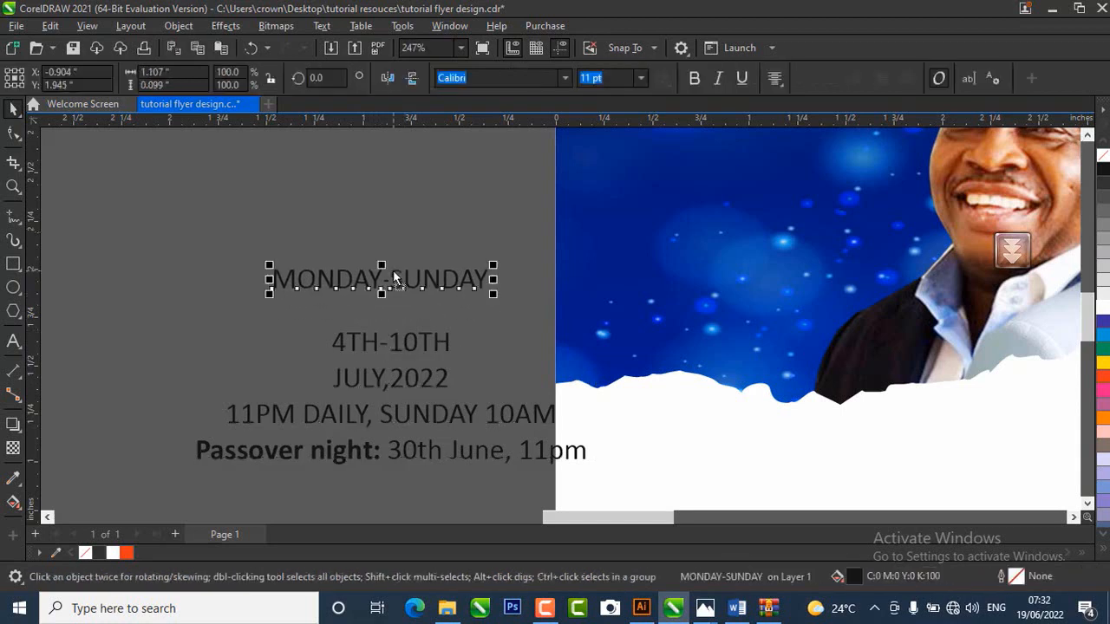
left_click(175, 307)
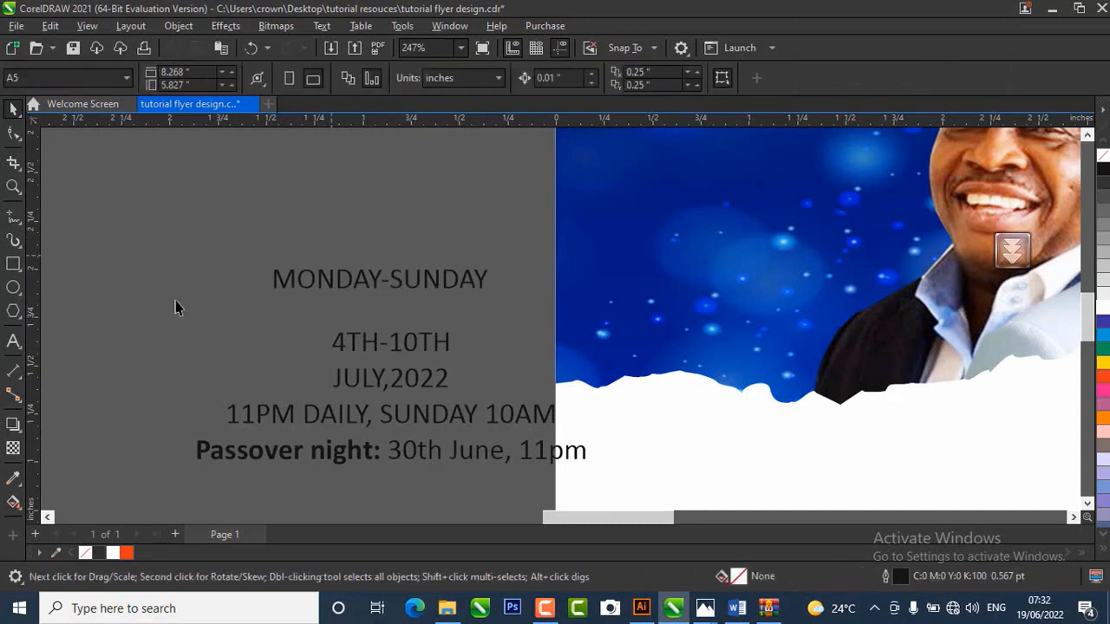
- Draw a rectangle about 0.67 by 0.82 inches over the torn white edge near the flyer's lower-left side
left_click(13, 264)
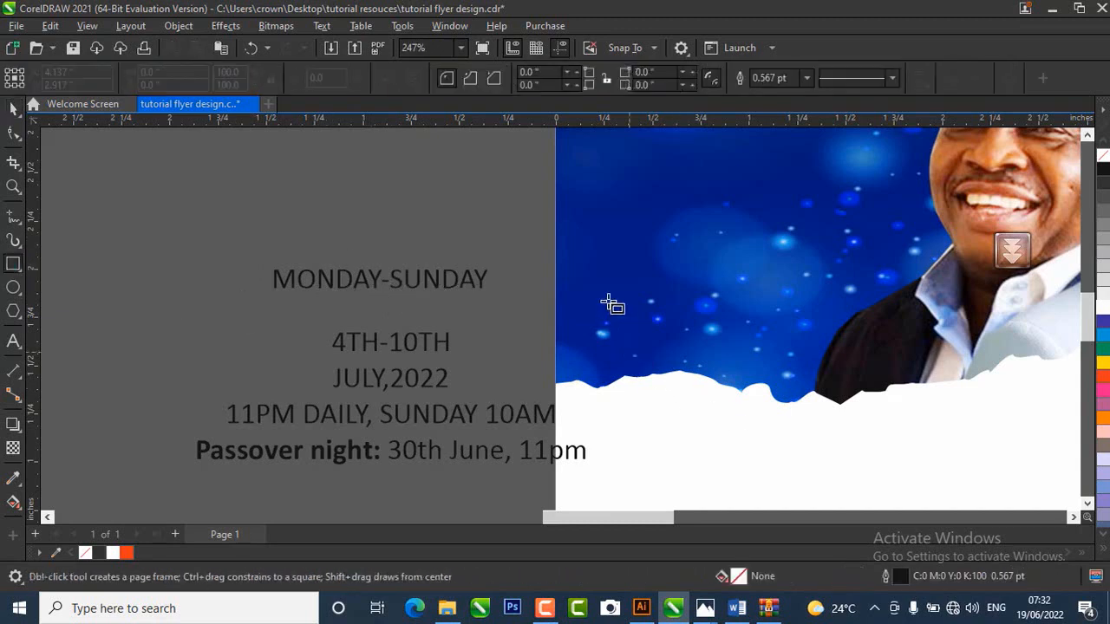
mouse_move(617, 249)
left_mouse_down()
mouse_move(672, 362)
mouse_move(747, 406)
left_mouse_up()
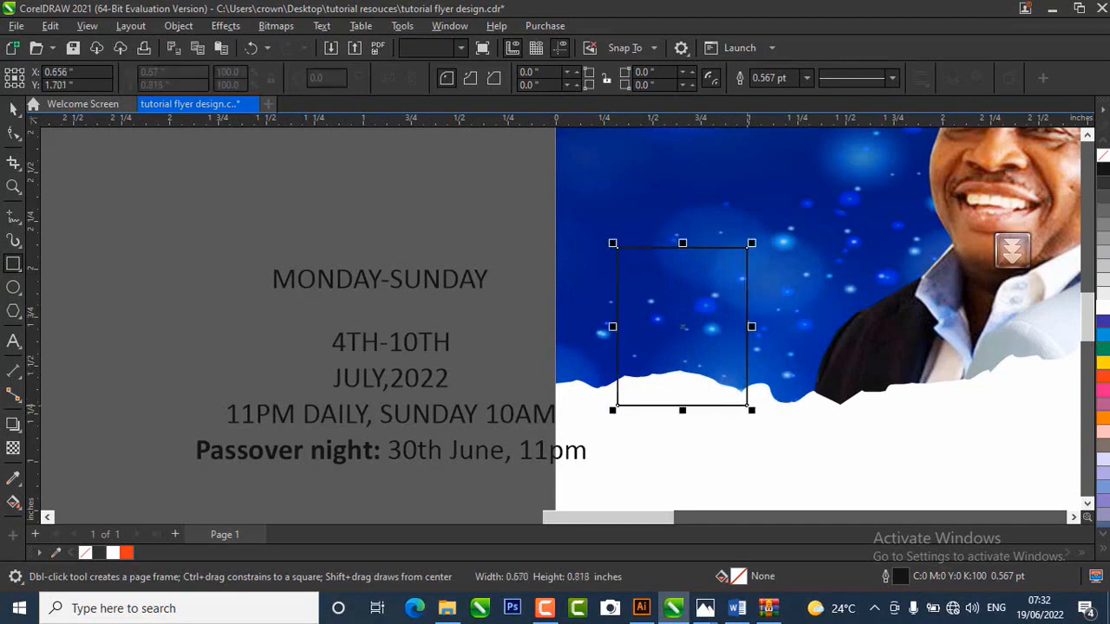
key("space")
left_click(245, 193)
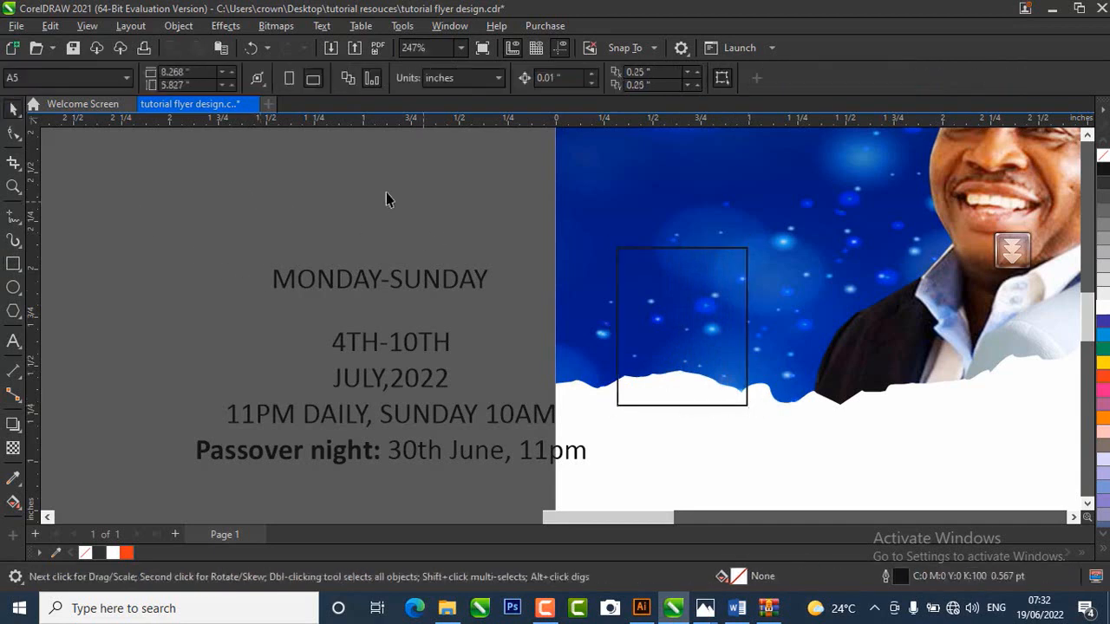
left_click(713, 351)
left_click(368, 192)
- Round only the two upper corners of the rectangle with a 0.09-inch radius
left_click(733, 381)
scroll(657, 379, "up", 1)
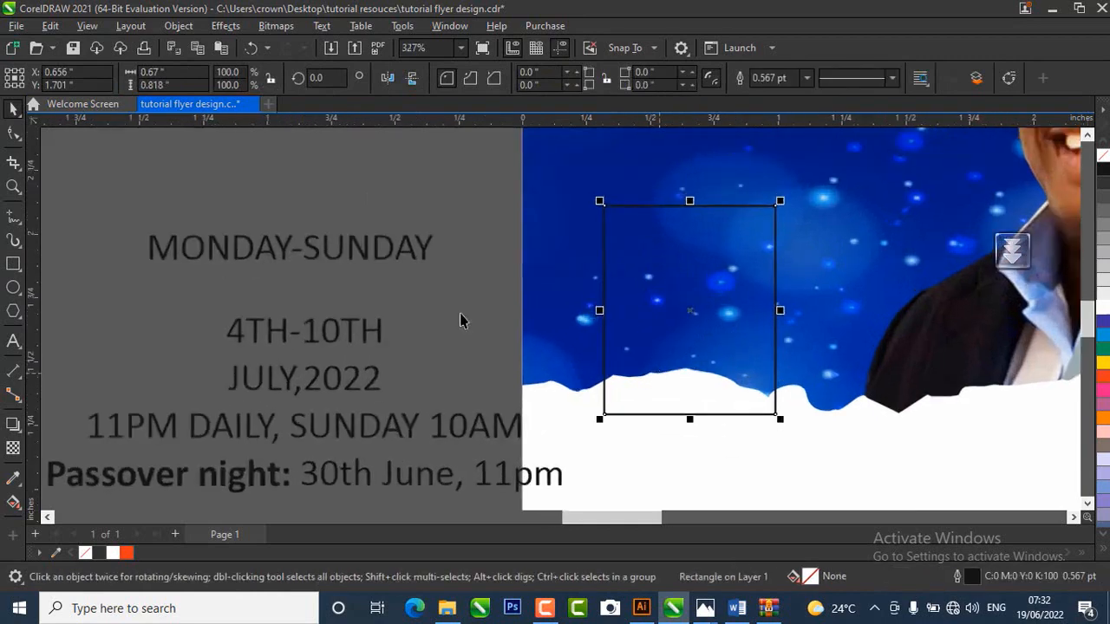
left_click(264, 270)
left_click(718, 273)
scroll(692, 249, "up", 1)
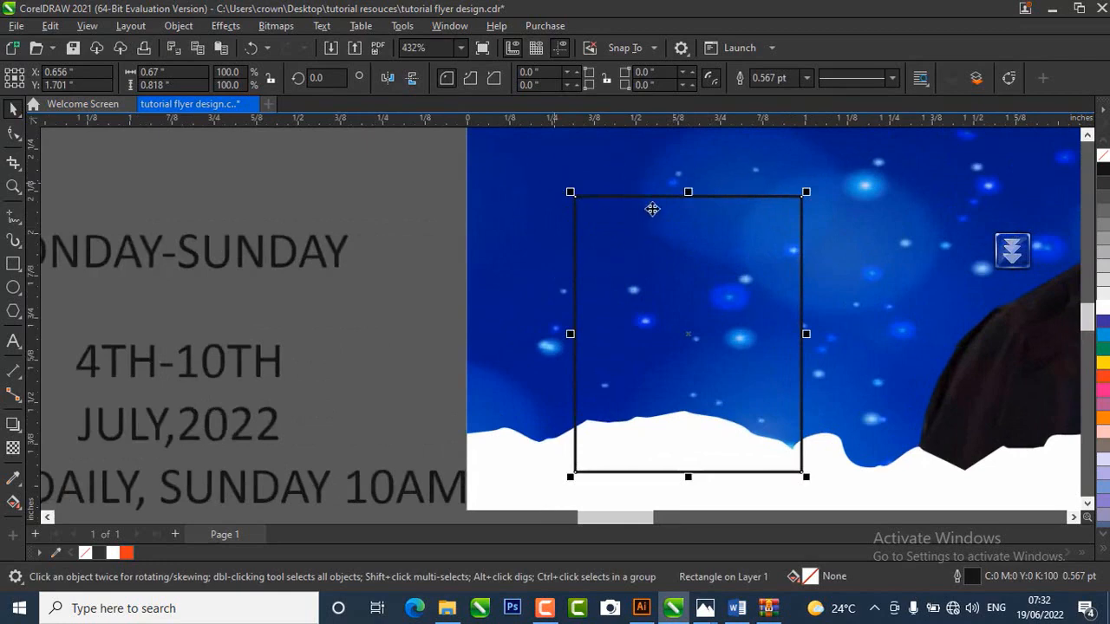
scroll(590, 286, "down", 2)
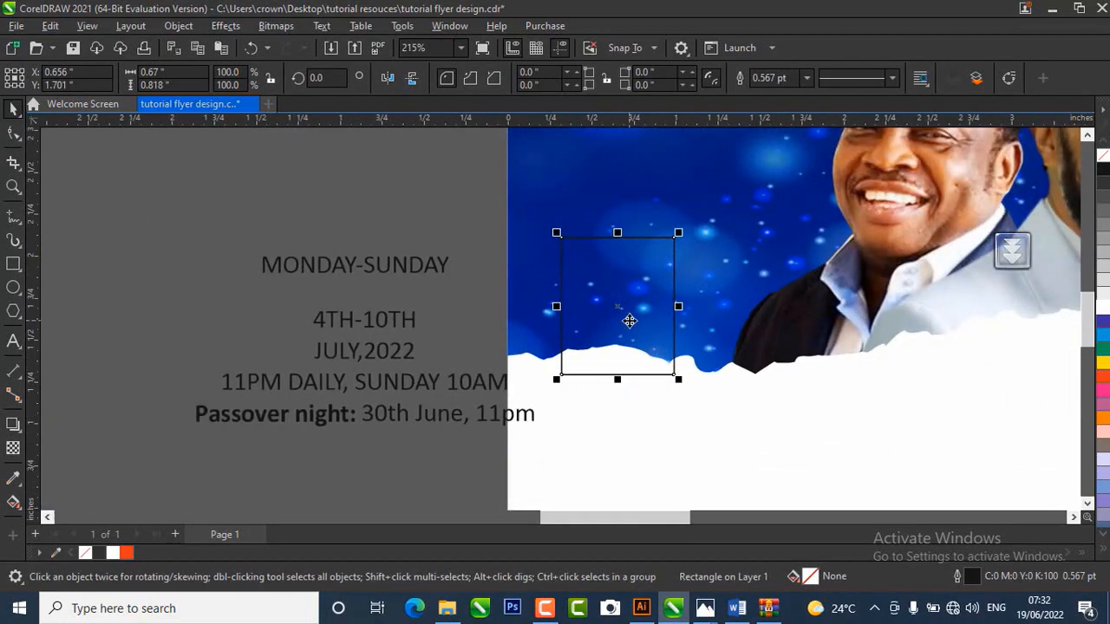
scroll(596, 252, "up", 2)
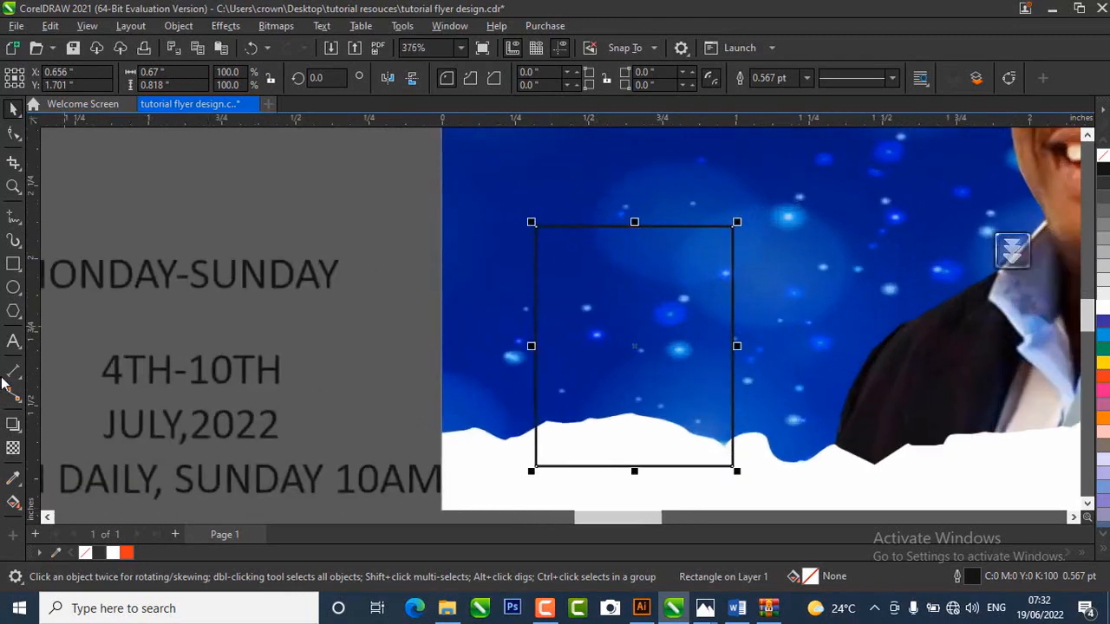
scroll(605, 242, "up", 1)
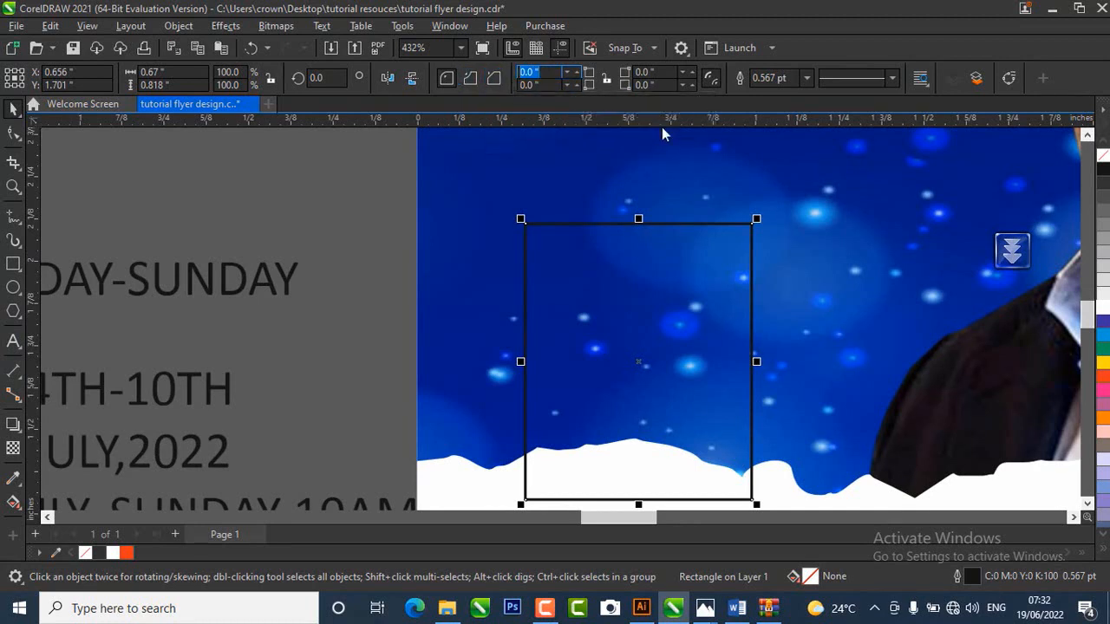
key("BackSpace")
type(".09")
key("Return")
left_click(664, 71)
left_click_drag(663, 71, 615, 77)
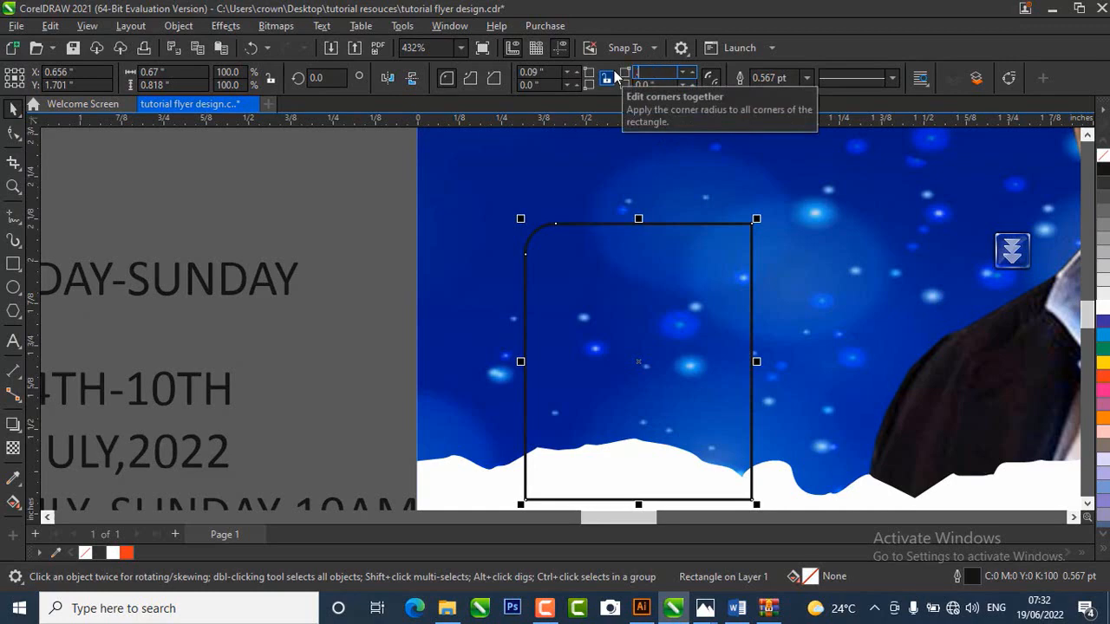
key("Return")
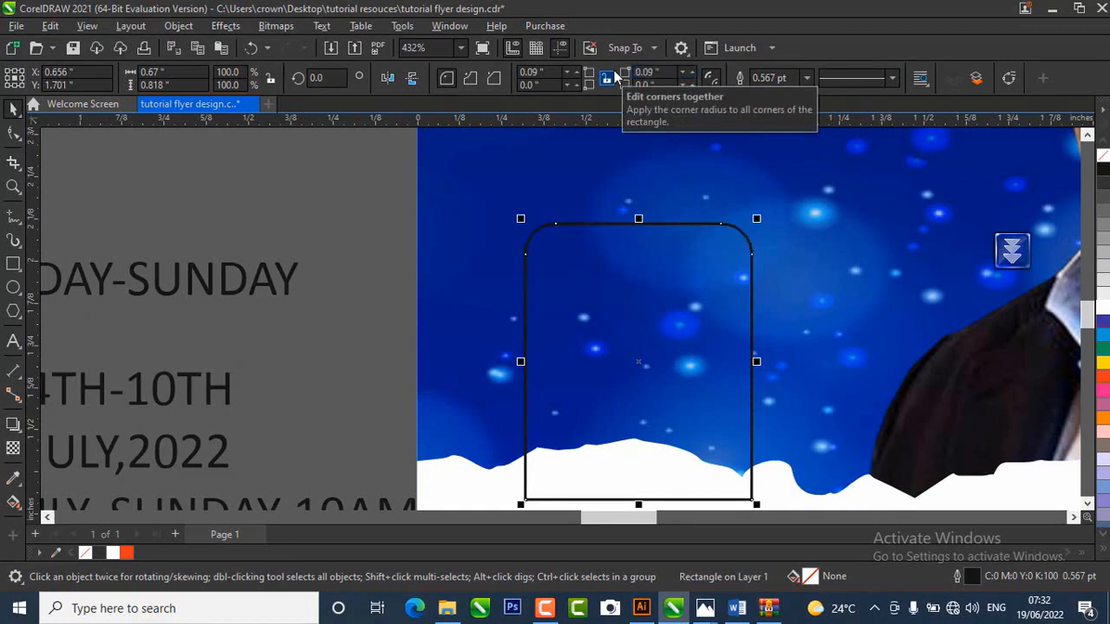
- Sample the gold from the PUSH lettering and fill the rounded rectangle with it
scroll(569, 314, "down", 2)
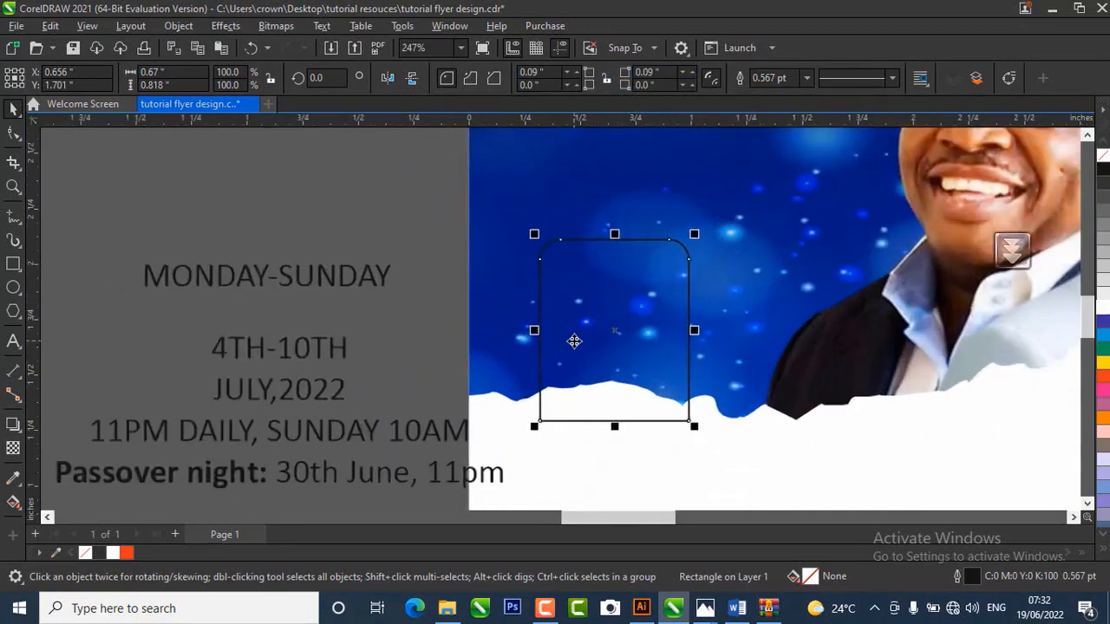
scroll(465, 314, "down", 2)
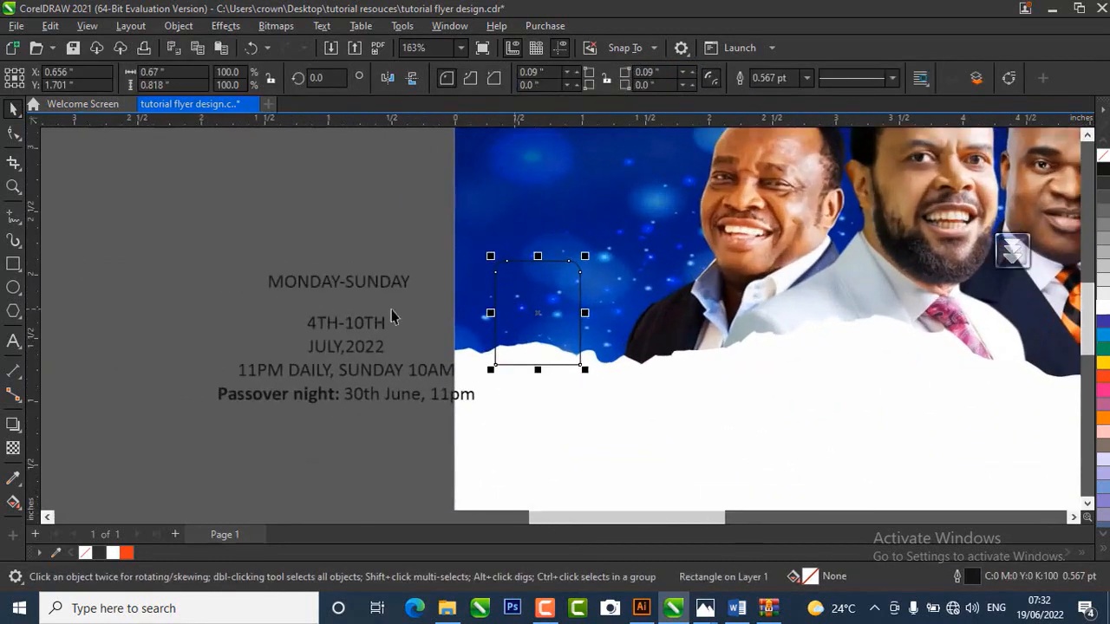
scroll(252, 277, "down", 2)
left_click(201, 266)
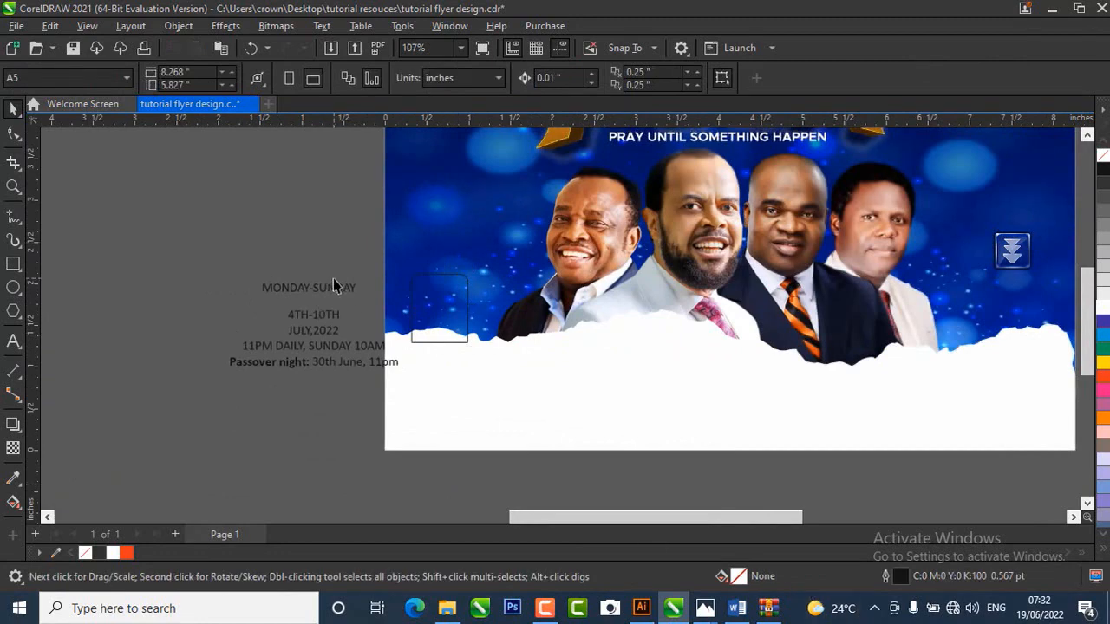
scroll(564, 418, "down", 2)
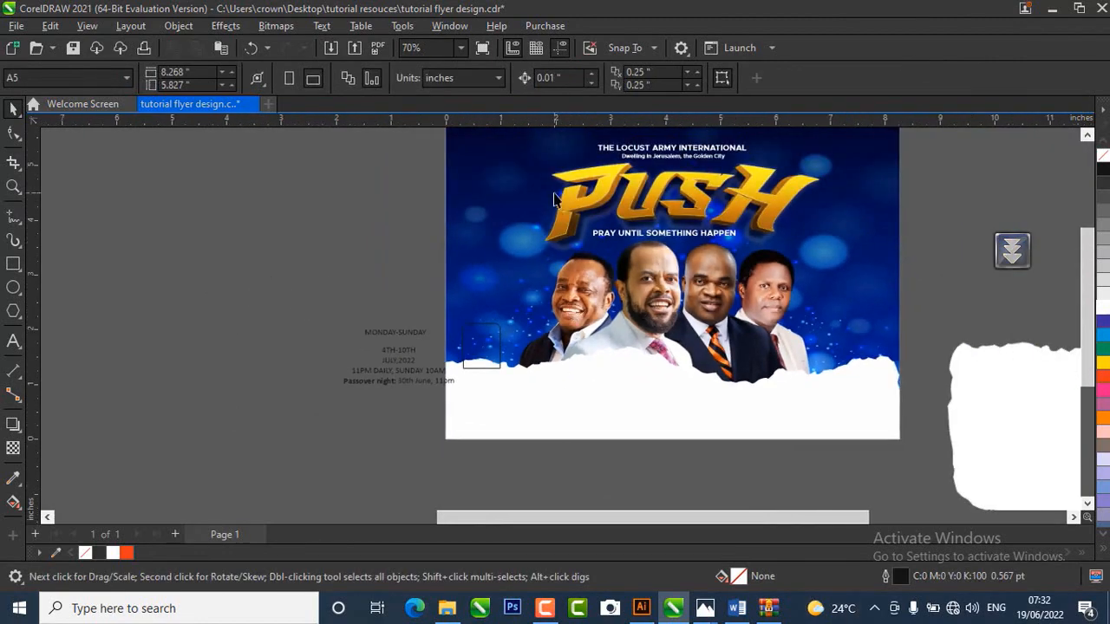
scroll(531, 216, "up", 2)
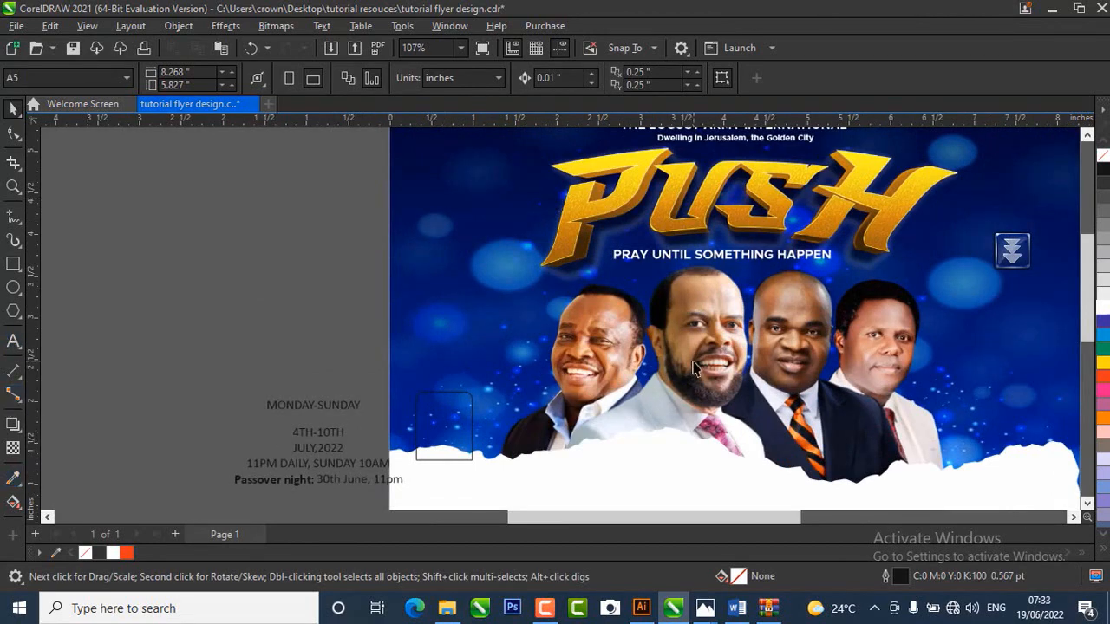
left_click(14, 480)
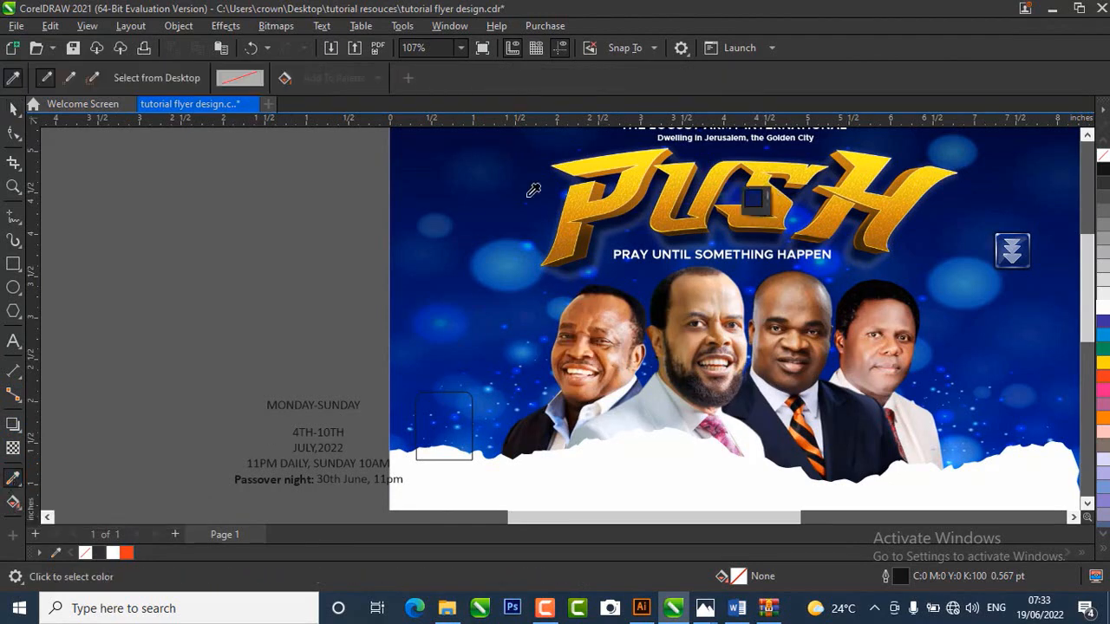
left_click(603, 201)
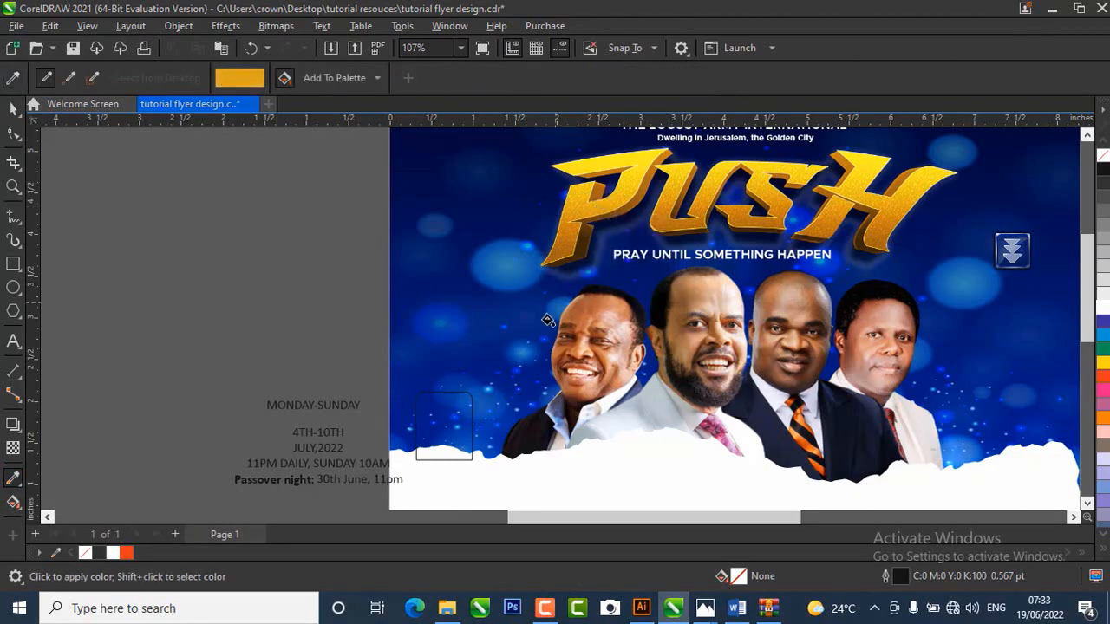
left_click(443, 427)
key("space")
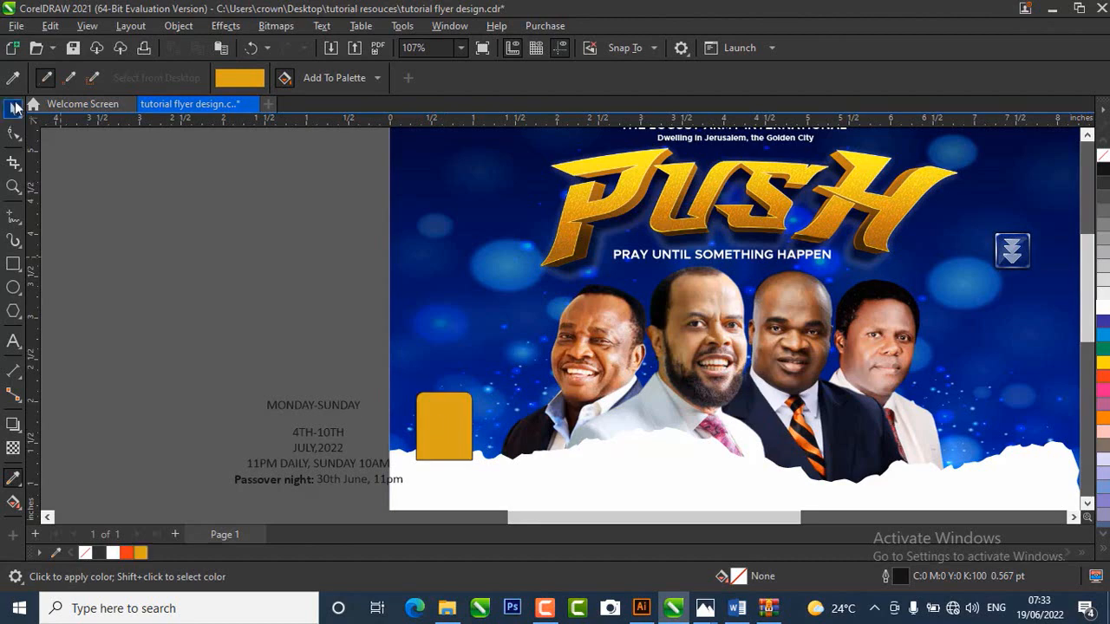
left_click(425, 430)
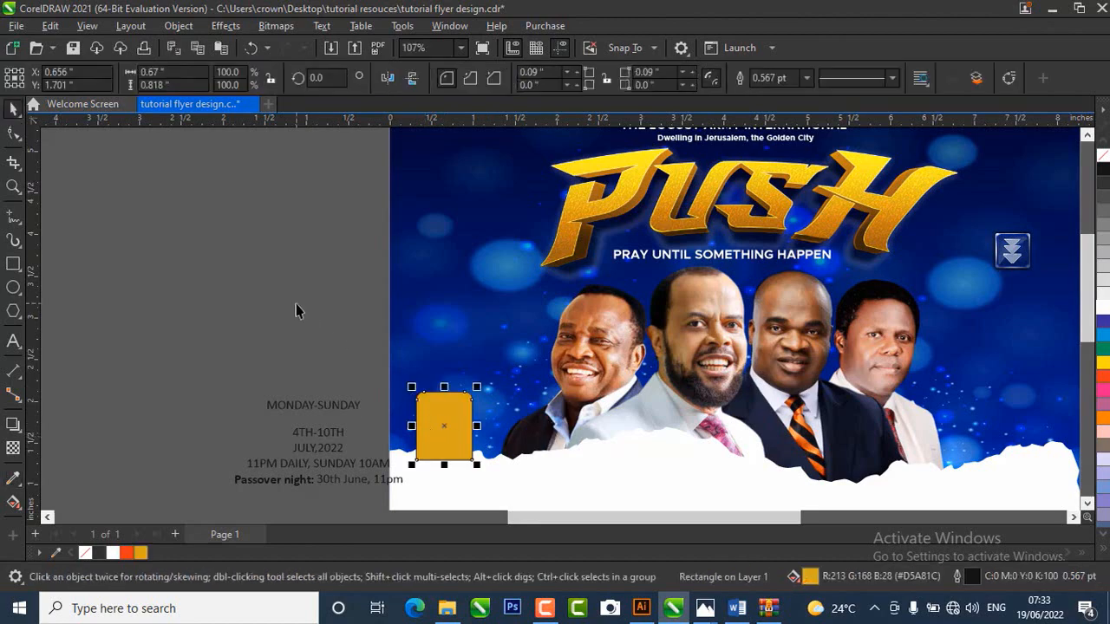
left_click(287, 325)
left_click(469, 447)
left_click(553, 609)
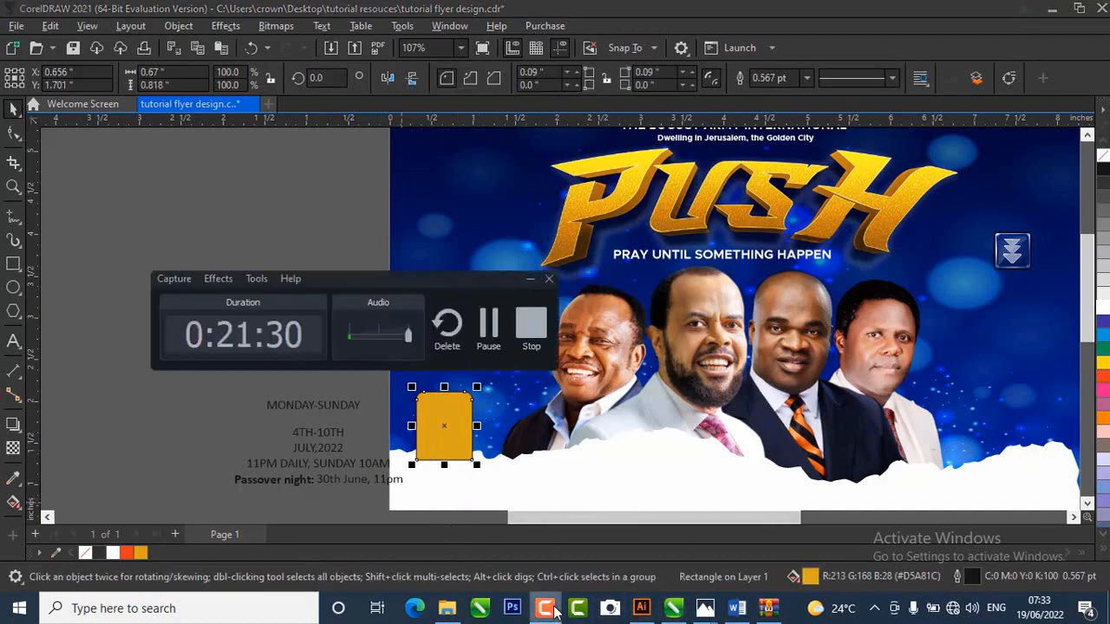
left_click(489, 325)
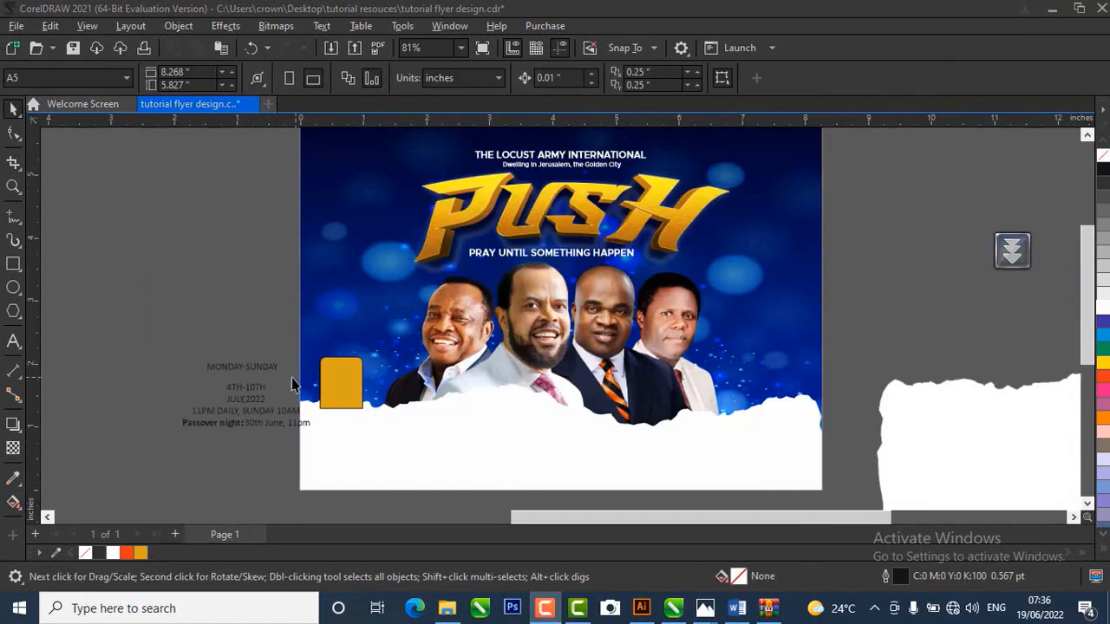
- Remove the outline from the gold rounded rectangle
scroll(292, 384, "up", 4)
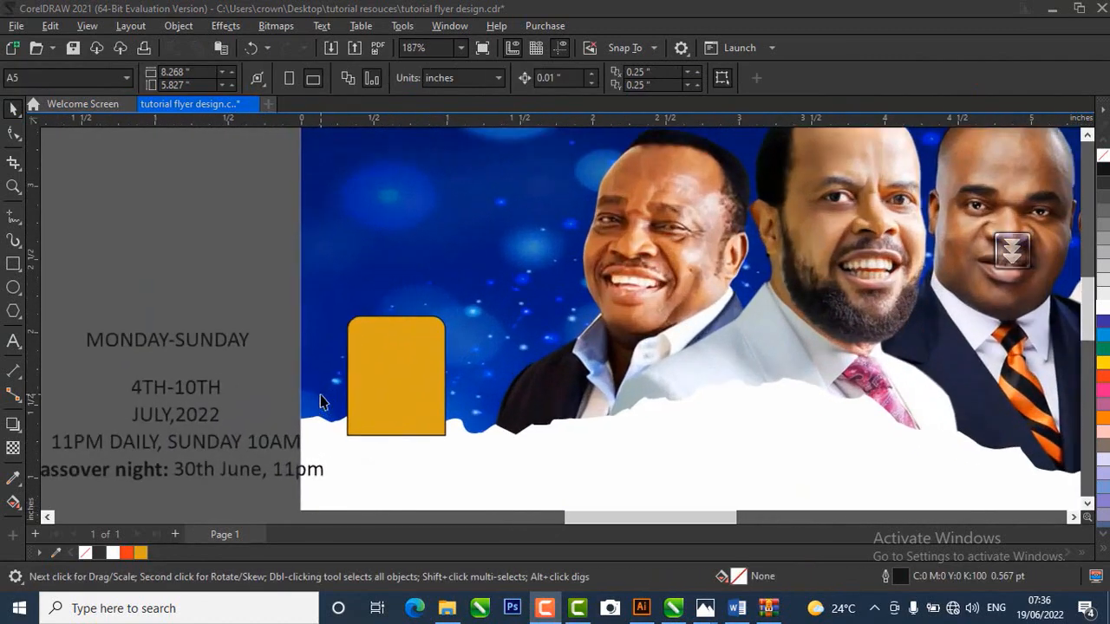
scroll(321, 400, "up", 1)
left_click(419, 346)
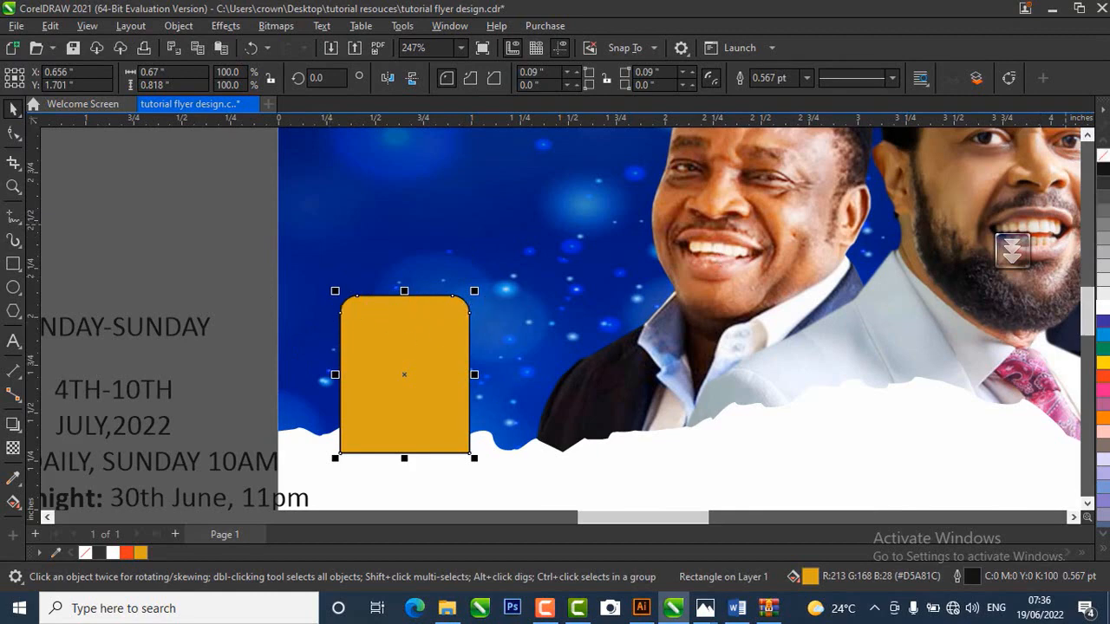
right_click(1104, 158)
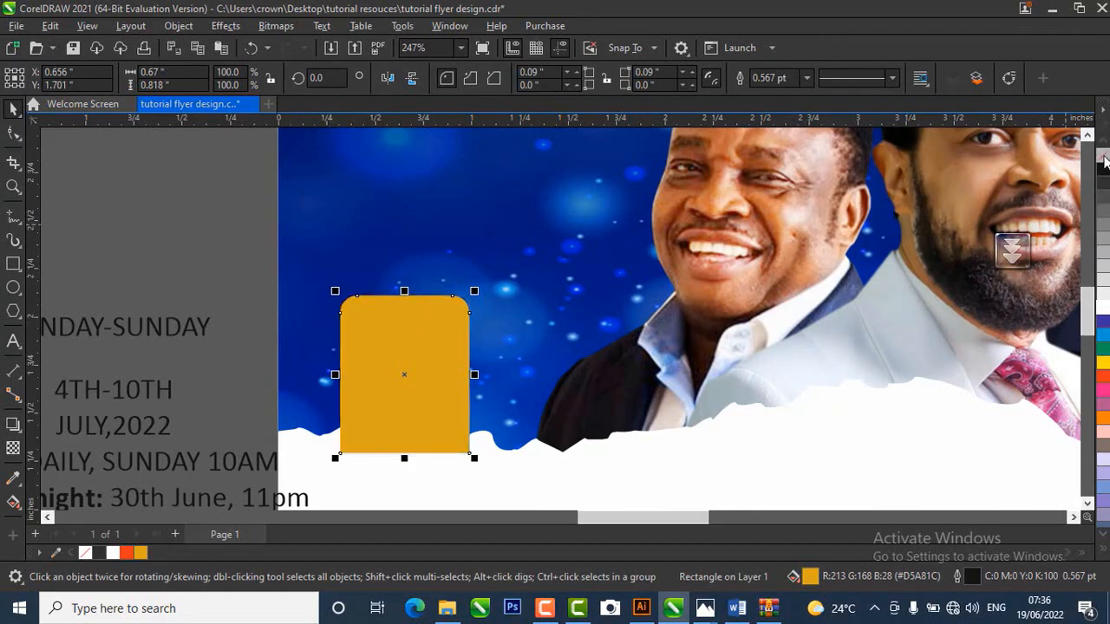
left_click(179, 255)
- Set the 4TH-10TH text beside the flyer in the Compacta BT font
scroll(258, 383, "down", 1)
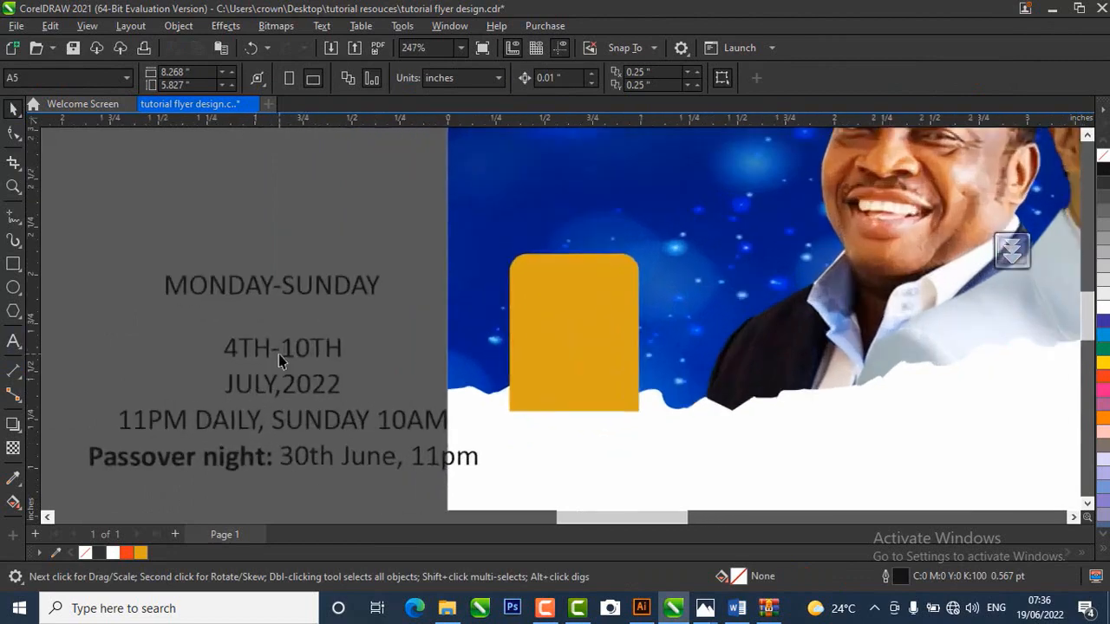
left_click(255, 357)
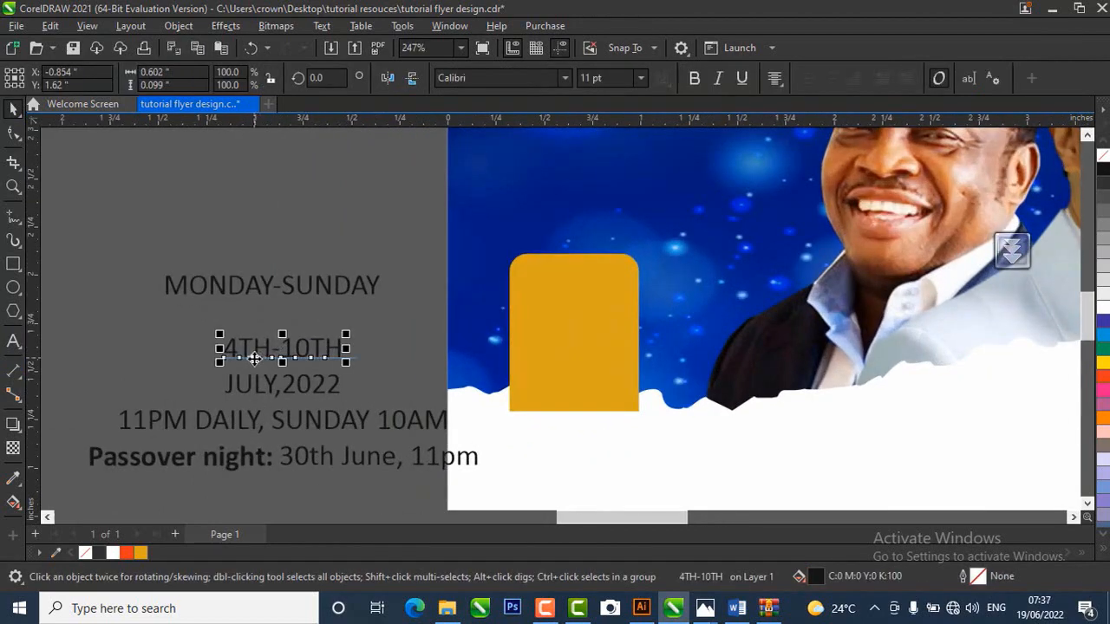
scroll(254, 358, "up", 1)
left_click_drag(250, 355, 328, 346)
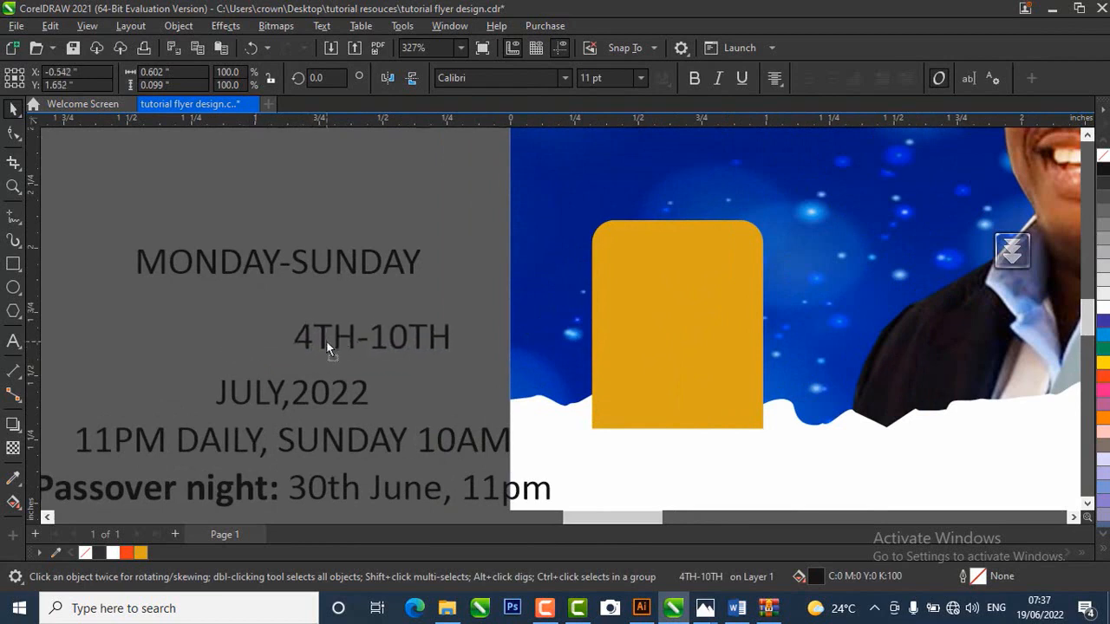
left_click(488, 78)
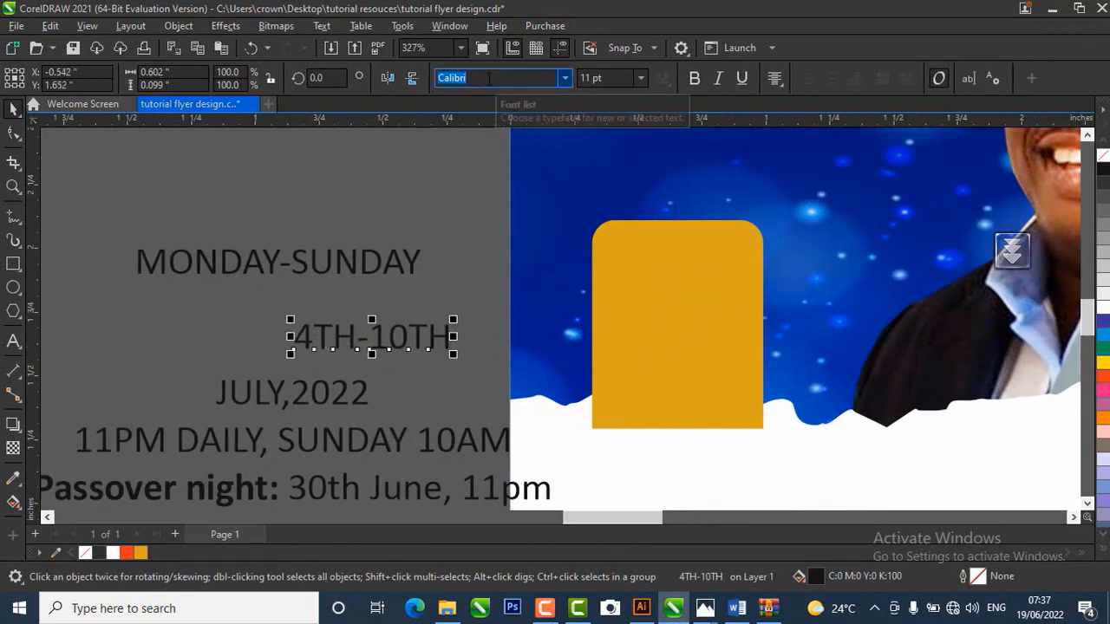
type("Com")
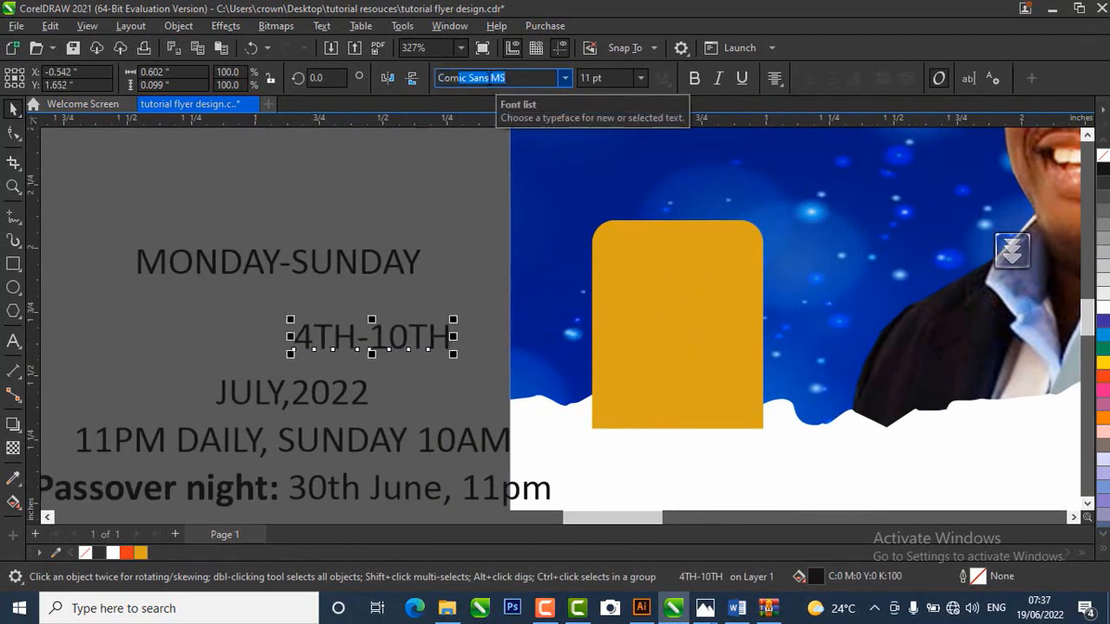
type("pacta BT")
key("Return")
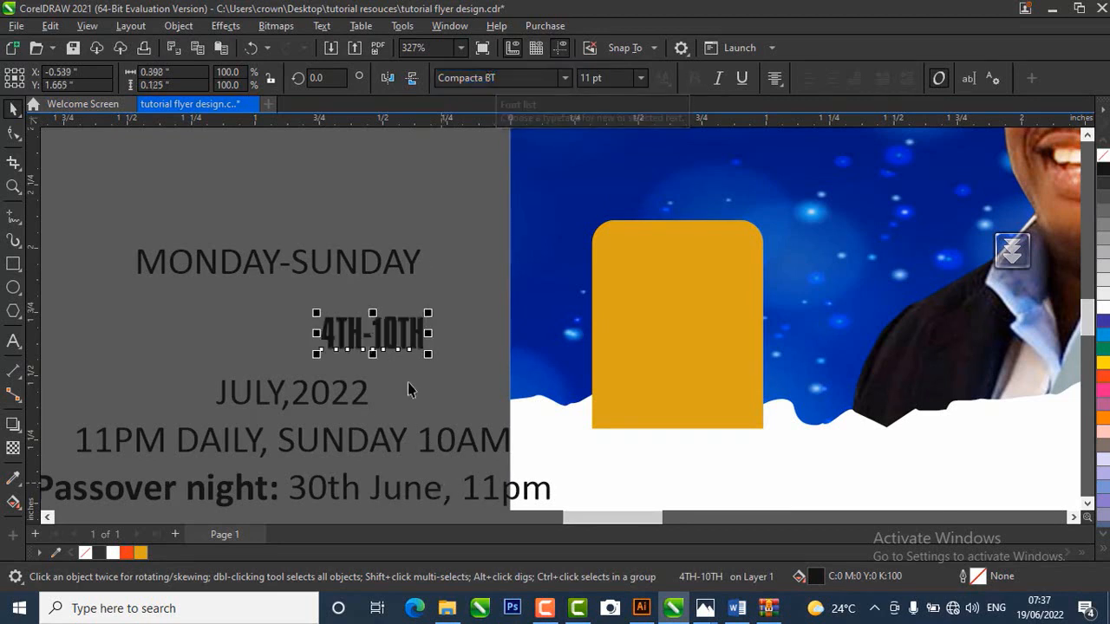
- Enlarge the 4TH-10TH text to about 15.5 pt and place it on the gold box, in front of the rectangle
left_click_drag(428, 311, 471, 280)
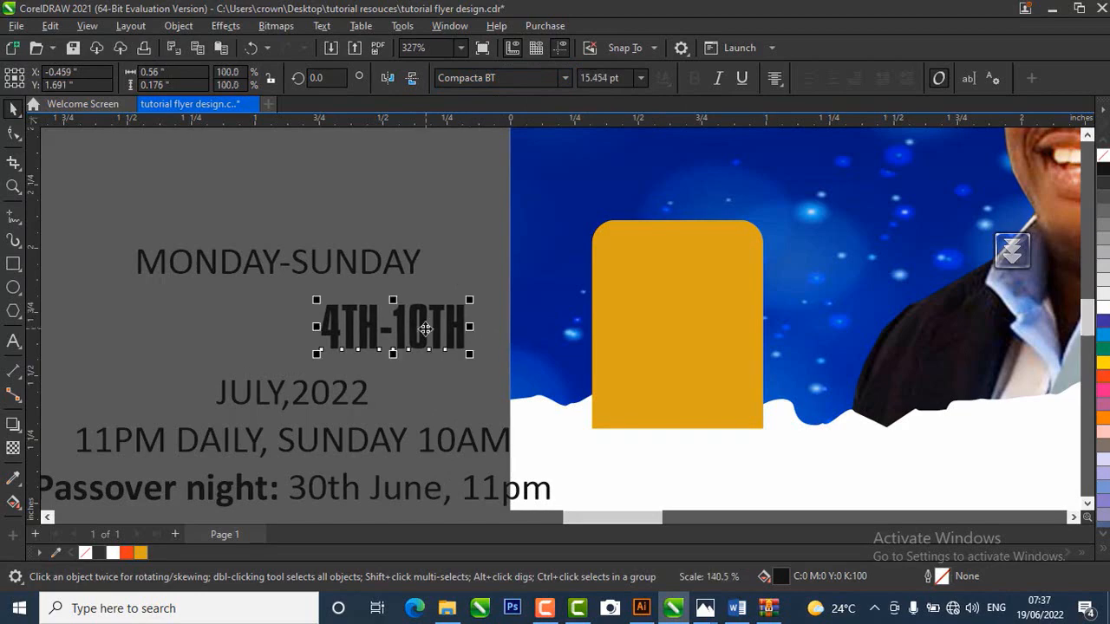
left_click_drag(425, 330, 706, 308)
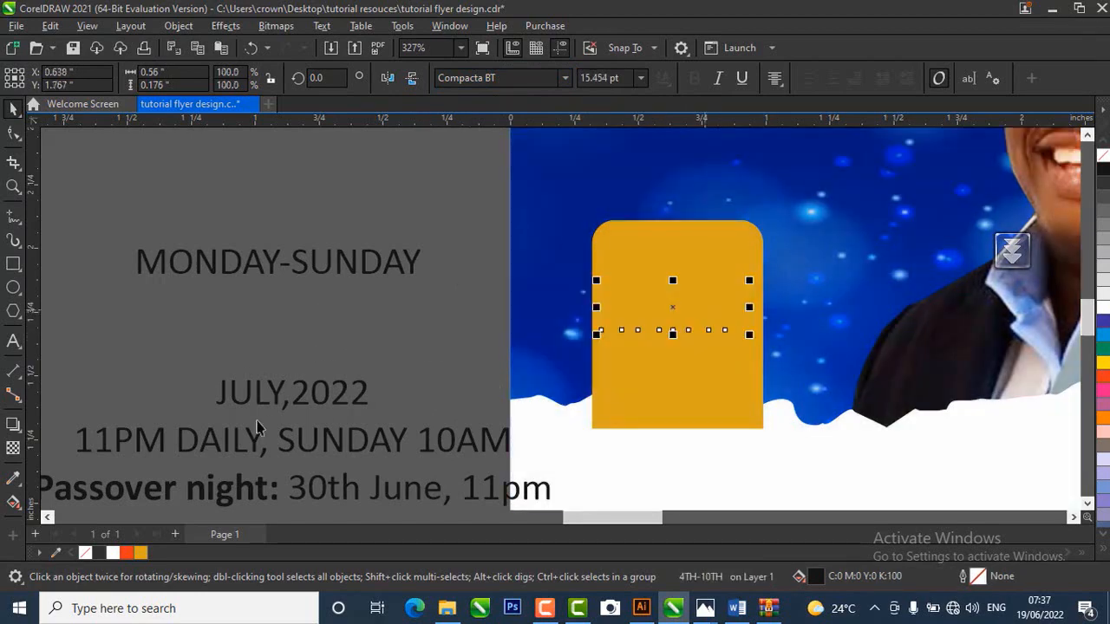
left_click(268, 397)
left_click_drag(462, 241, 792, 389)
key("shift+Page_Up")
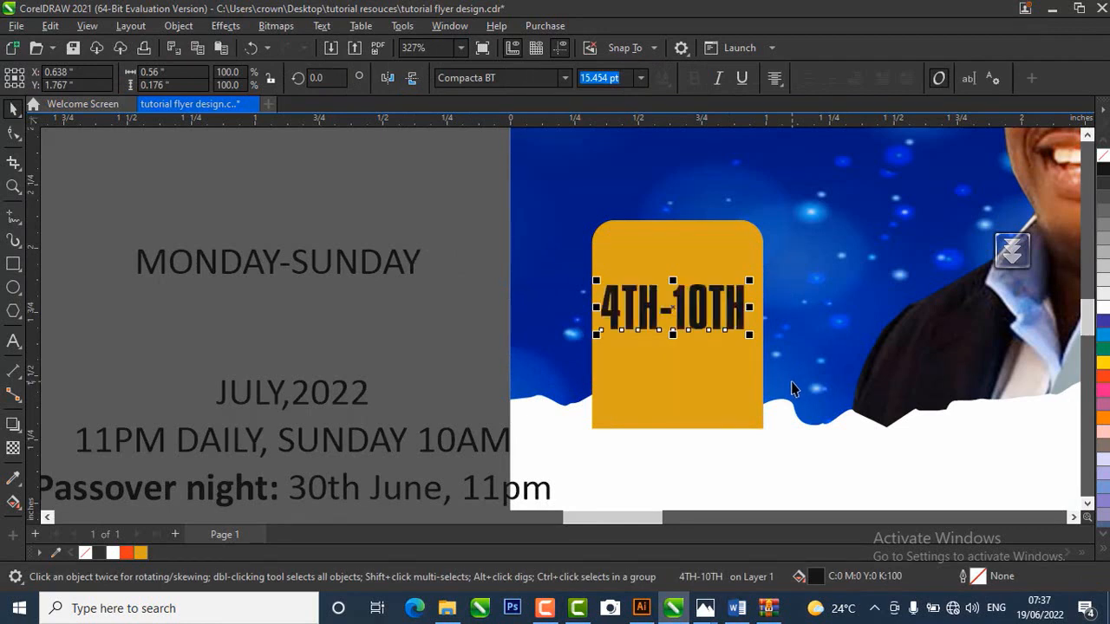
- Set the JULY,2022 text in the Compacta BT font
left_click(291, 394)
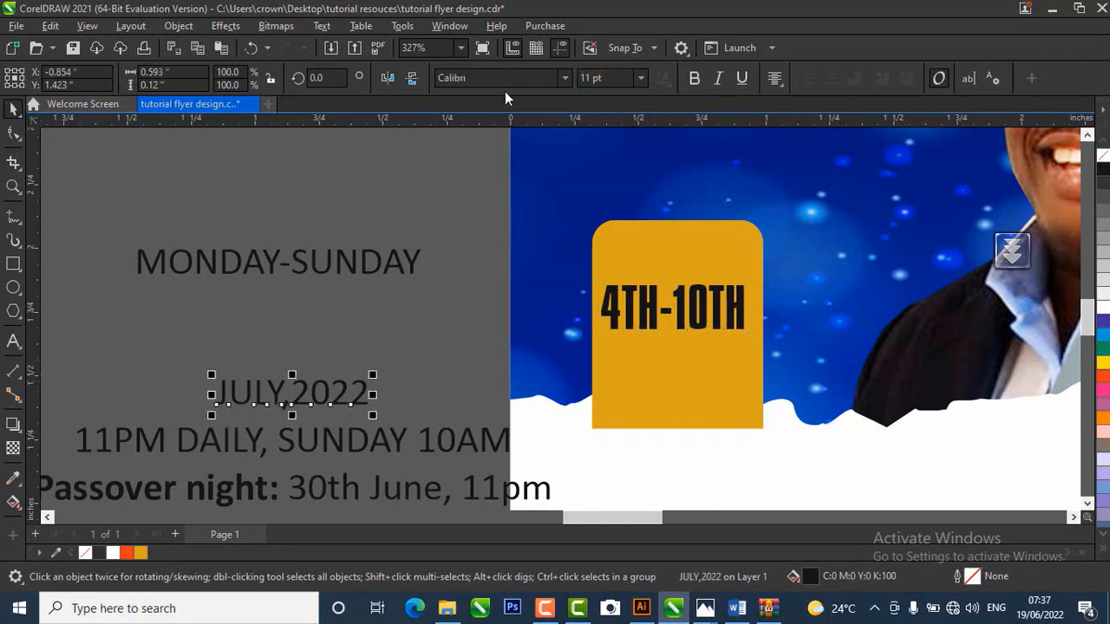
left_click(501, 78)
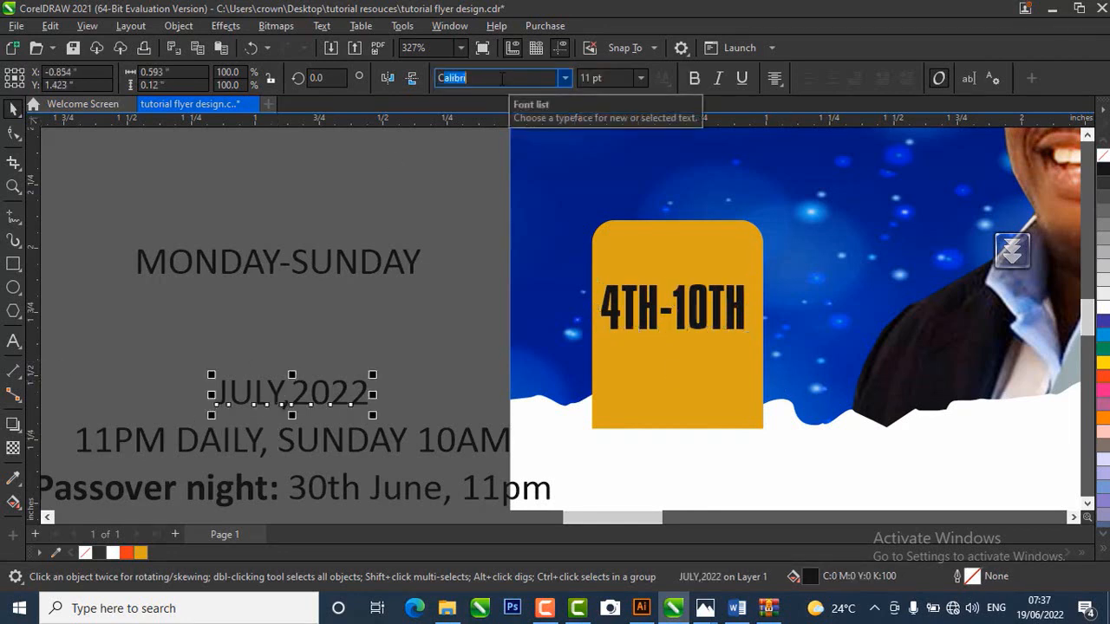
type("Compacta BT")
key("Return")
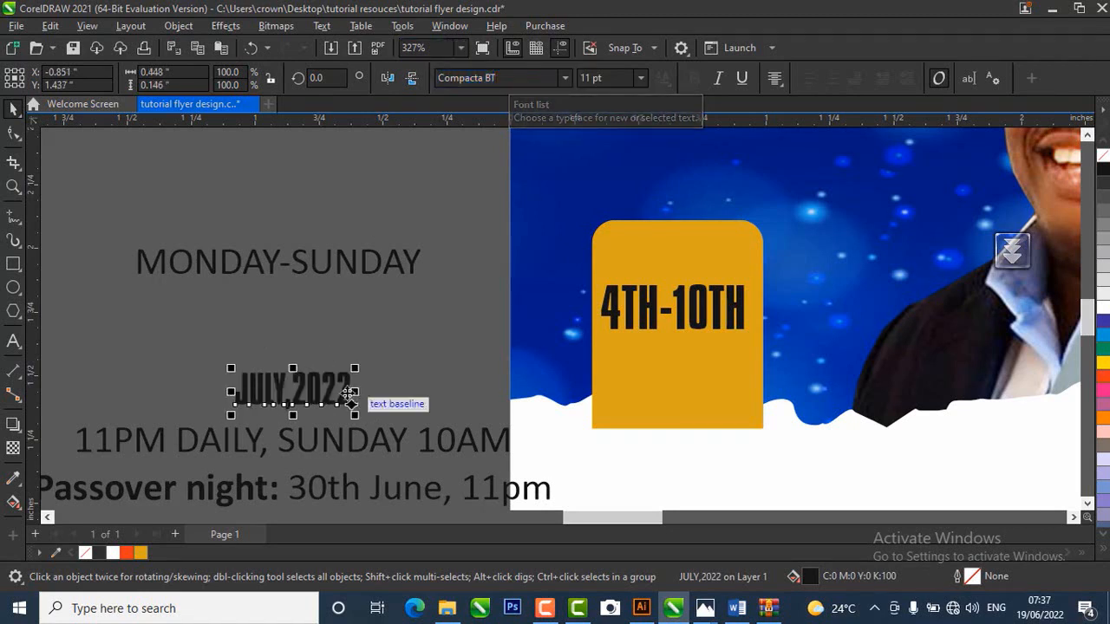
- Place the JULY,2022 text at about 14 pt directly below 4TH-10TH on the gold box and add a space after the comma
left_click_drag(354, 368, 373, 348)
left_click_drag(309, 384, 664, 356)
left_click_drag(734, 381, 751, 389)
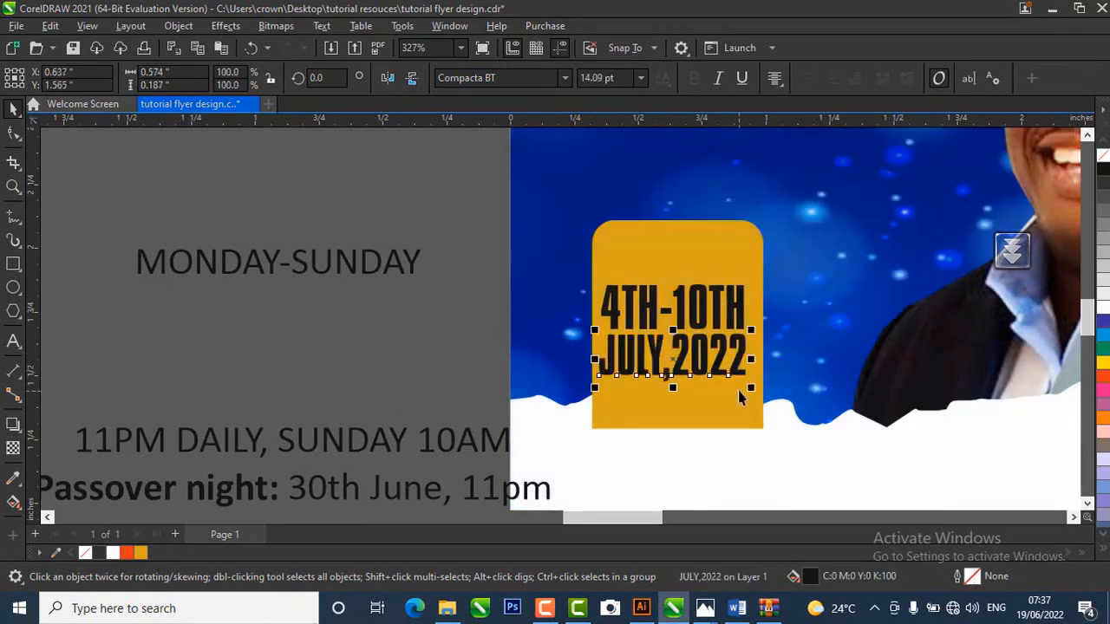
double_click(670, 372)
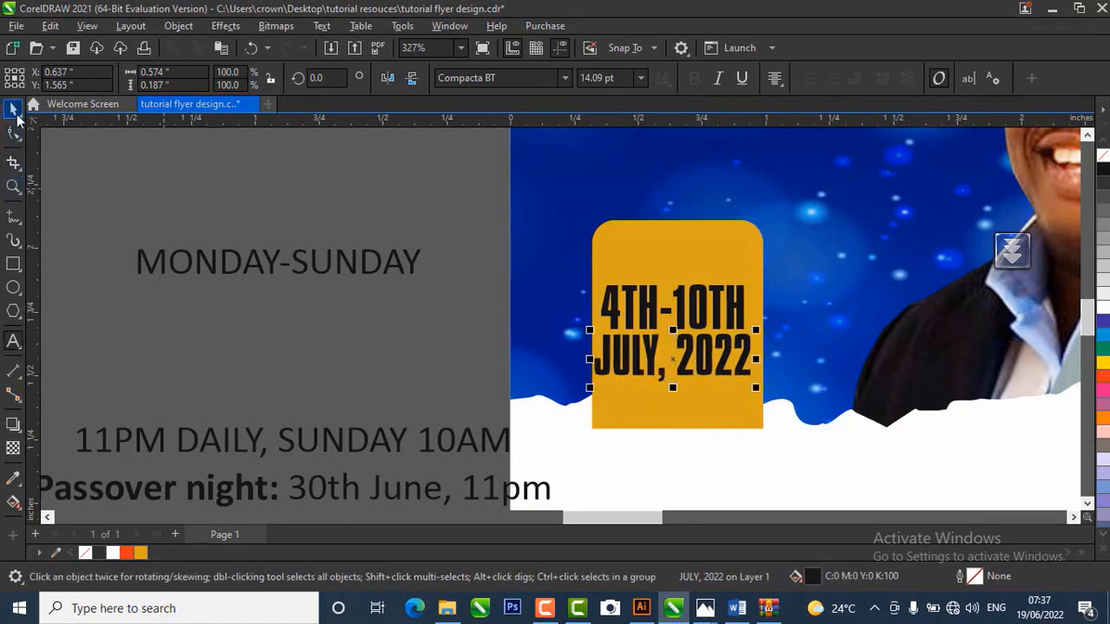
left_click(13, 107)
- Format the MONDAY-SUNDAY text as bold Metropolis at 7 pt
left_click(299, 267)
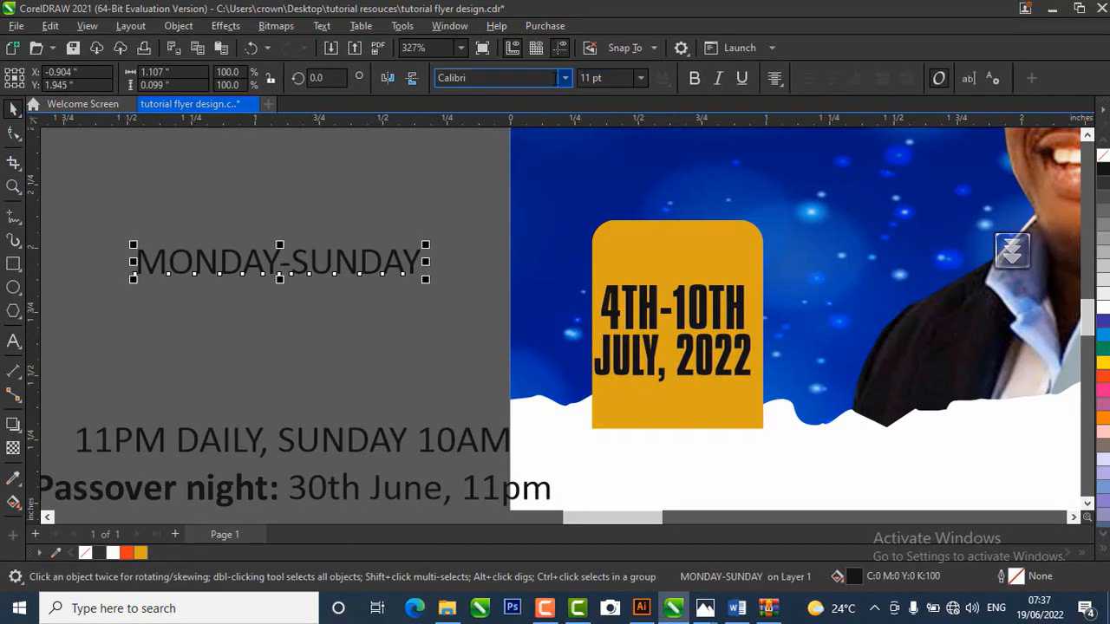
left_click(565, 78)
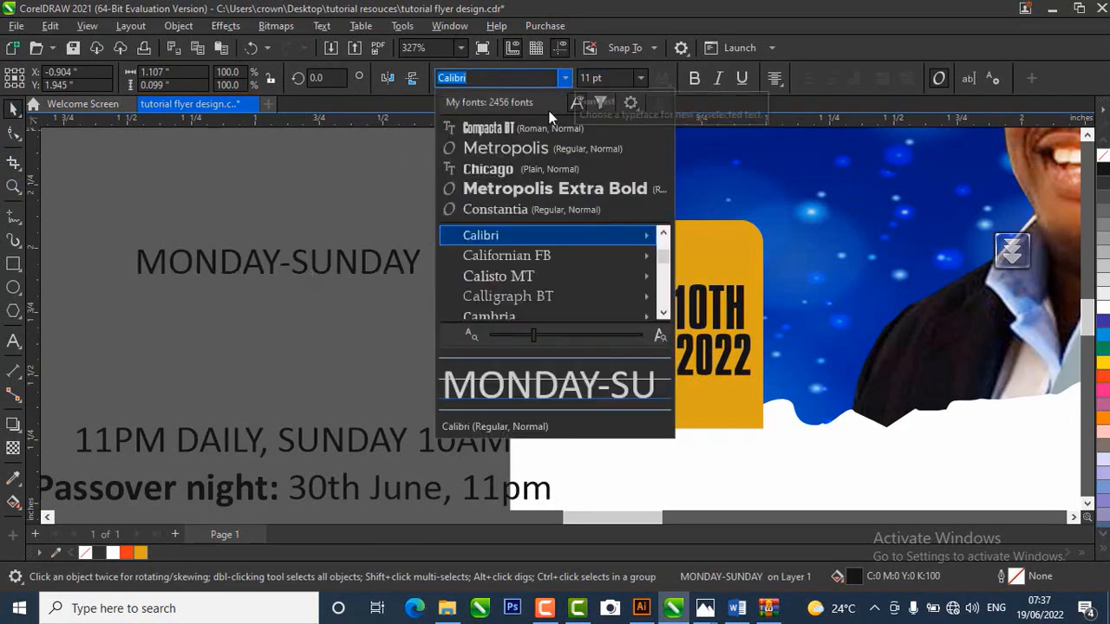
left_click(526, 150)
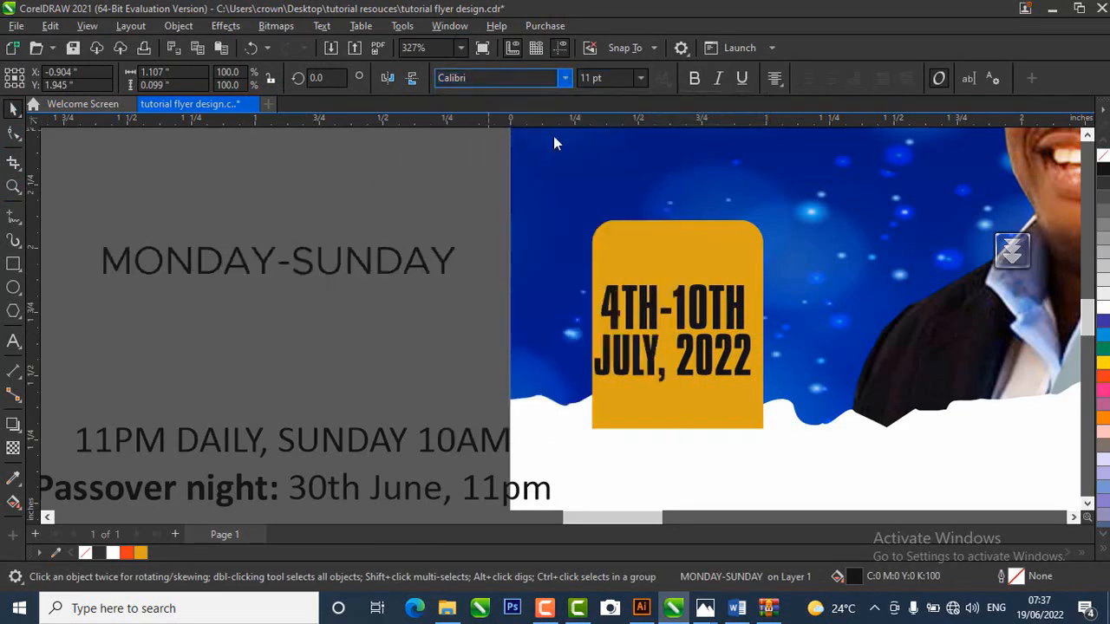
left_click(695, 78)
left_click(640, 78)
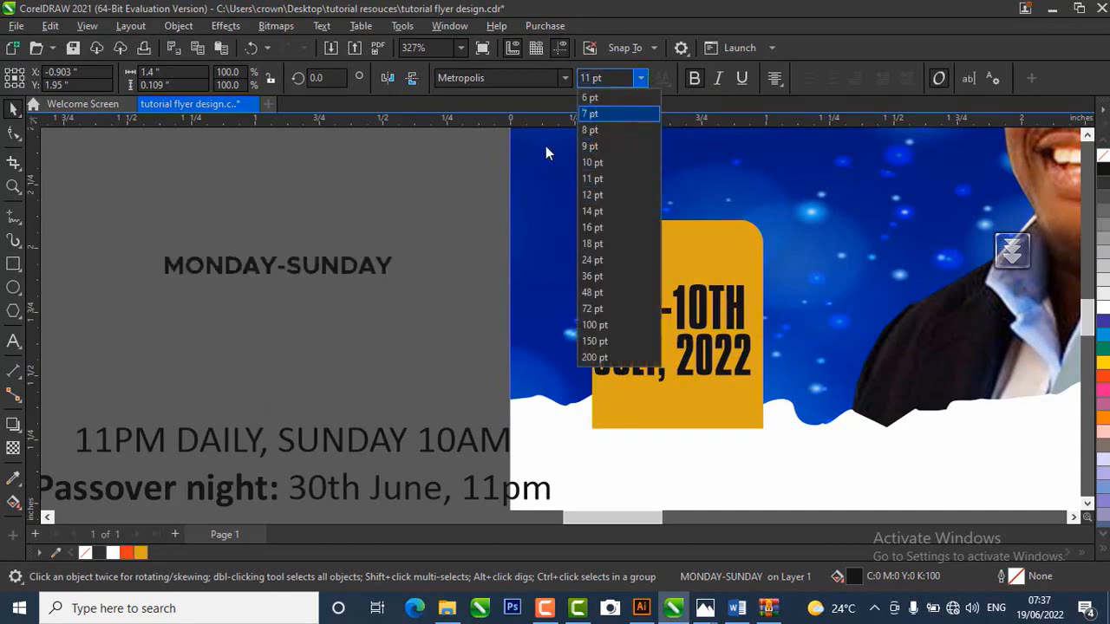
left_click(589, 114)
- Place MONDAY-SUNDAY just above 4TH-10TH on the gold box and scale it down to fit within the box's width
left_click_drag(399, 251, 714, 276)
scroll(715, 276, "up", 1)
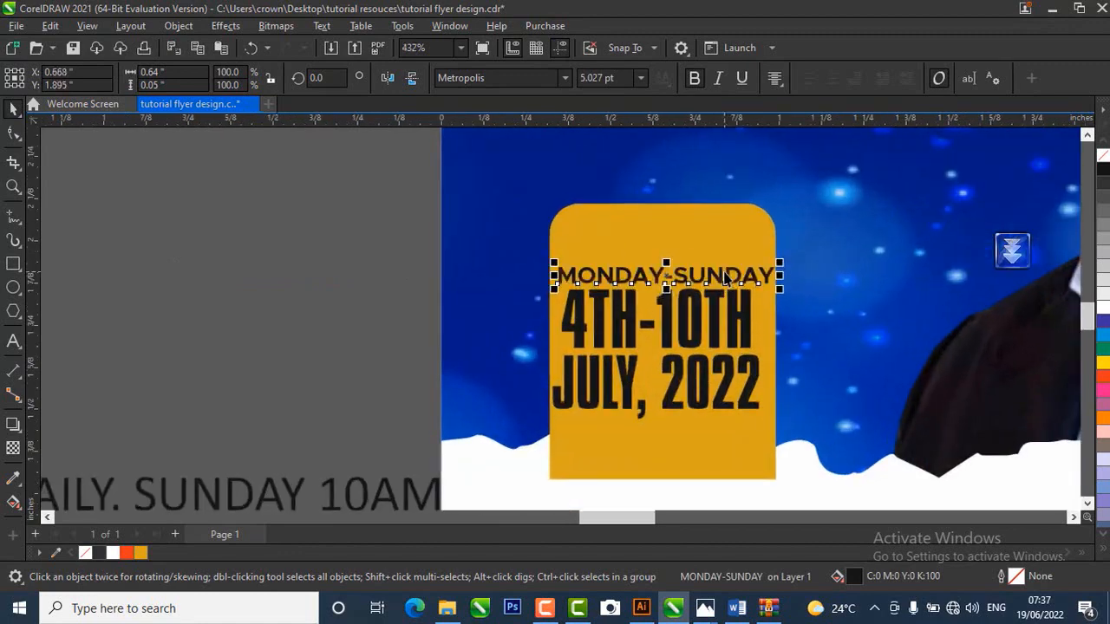
scroll(725, 275, "down", 1)
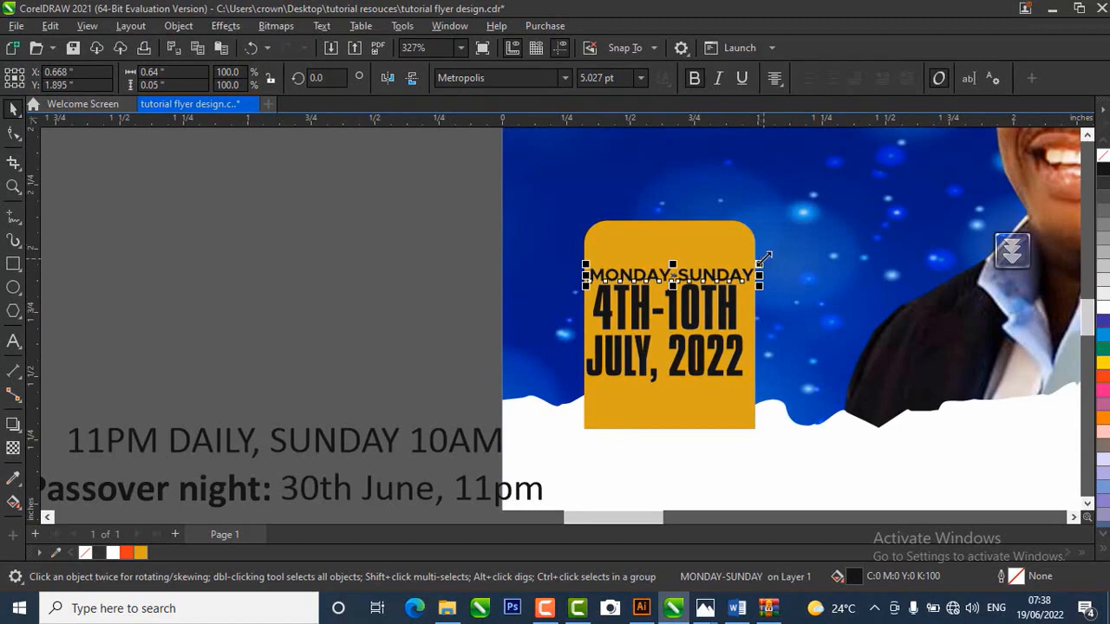
left_click_drag(762, 260, 752, 261)
scroll(568, 296, "up", 1)
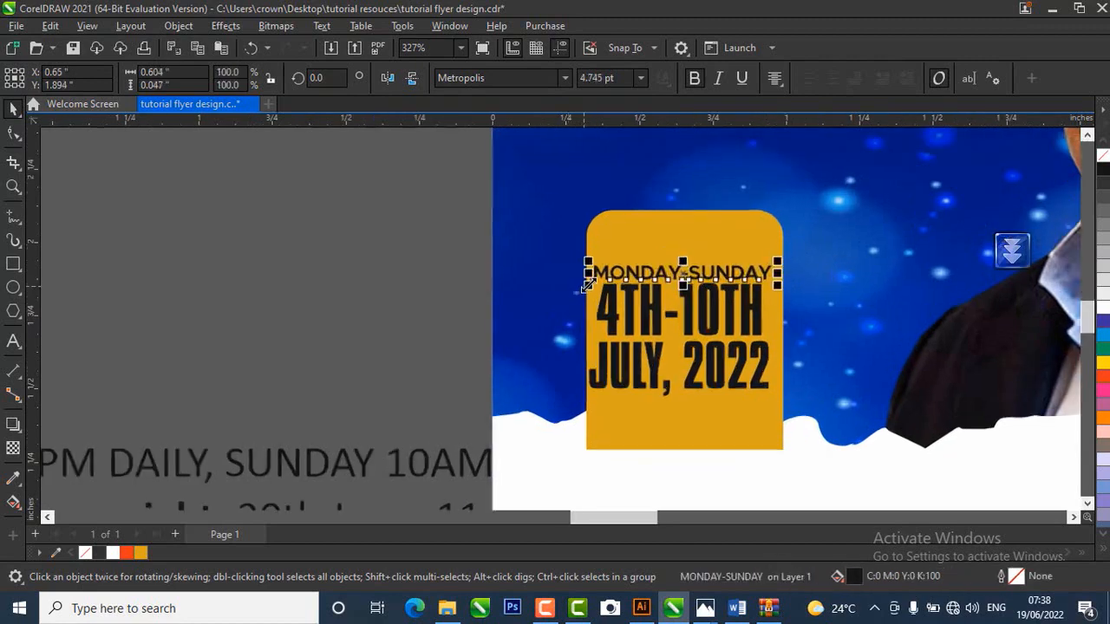
left_click_drag(588, 286, 592, 284)
left_click(370, 295)
- Move the three date lines on the gold box up slightly as a group
scroll(456, 251, "down", 3)
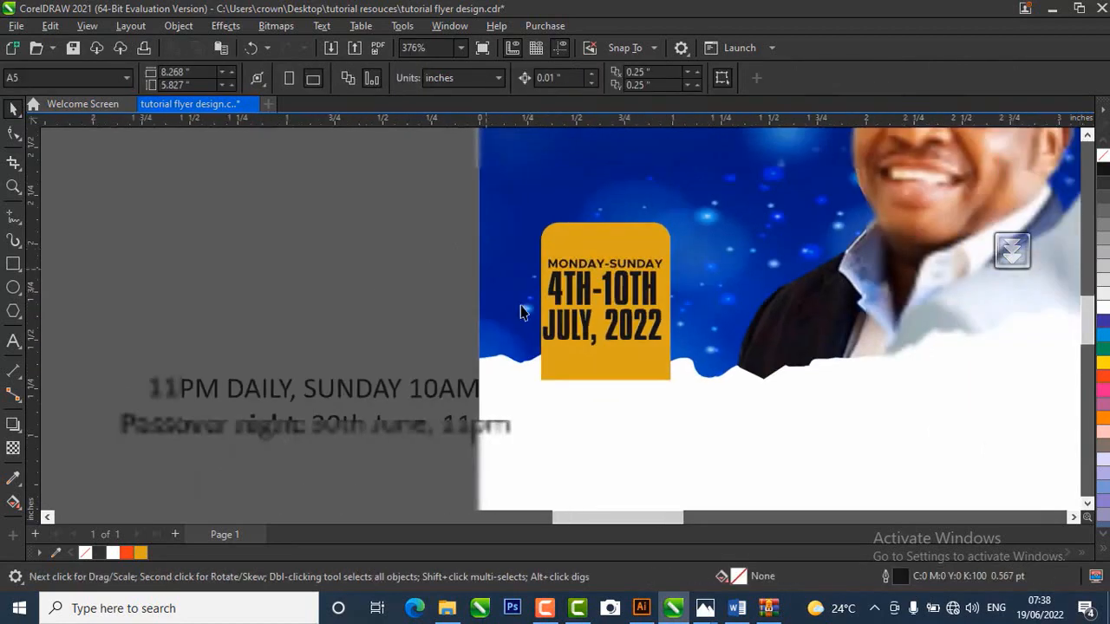
scroll(174, 334, "up", 1)
left_click_drag(559, 325, 760, 372)
left_click_drag(701, 294, 702, 289)
left_click(347, 336)
- Format the 11PM DAILY, SUNDAY 10AM text as bold Metropolis at 7 pt
scroll(348, 337, "up", 2)
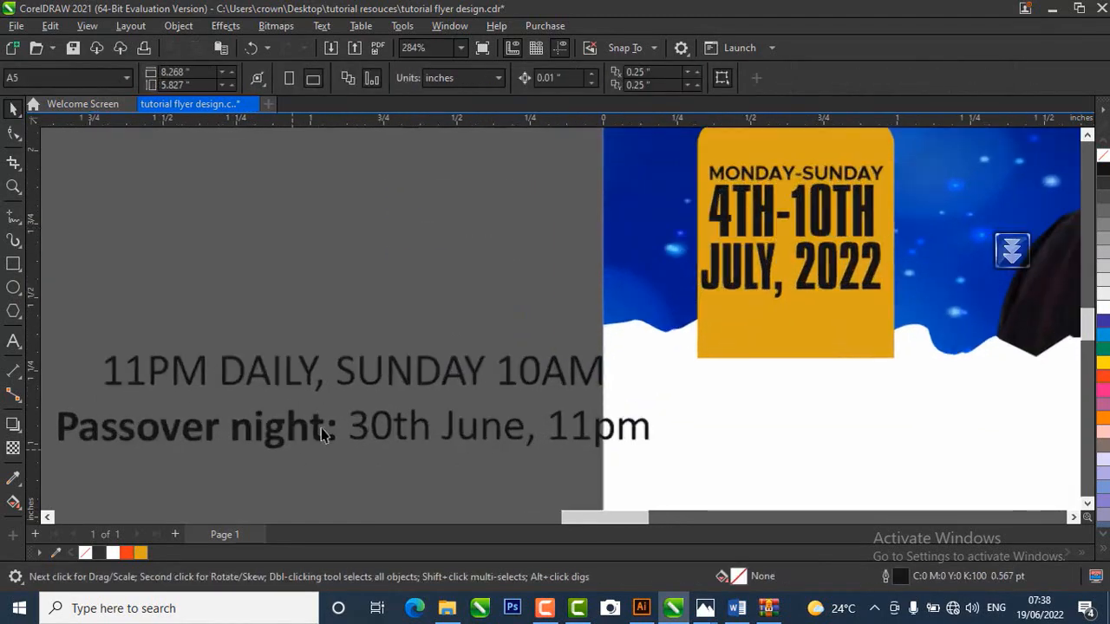
left_click(351, 377)
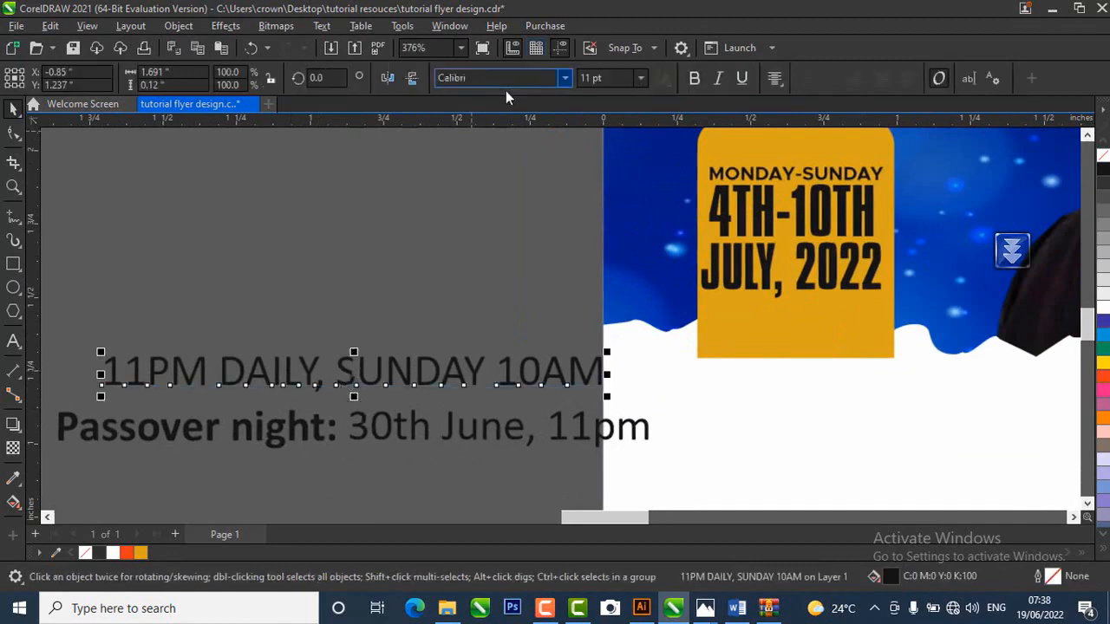
left_click(564, 78)
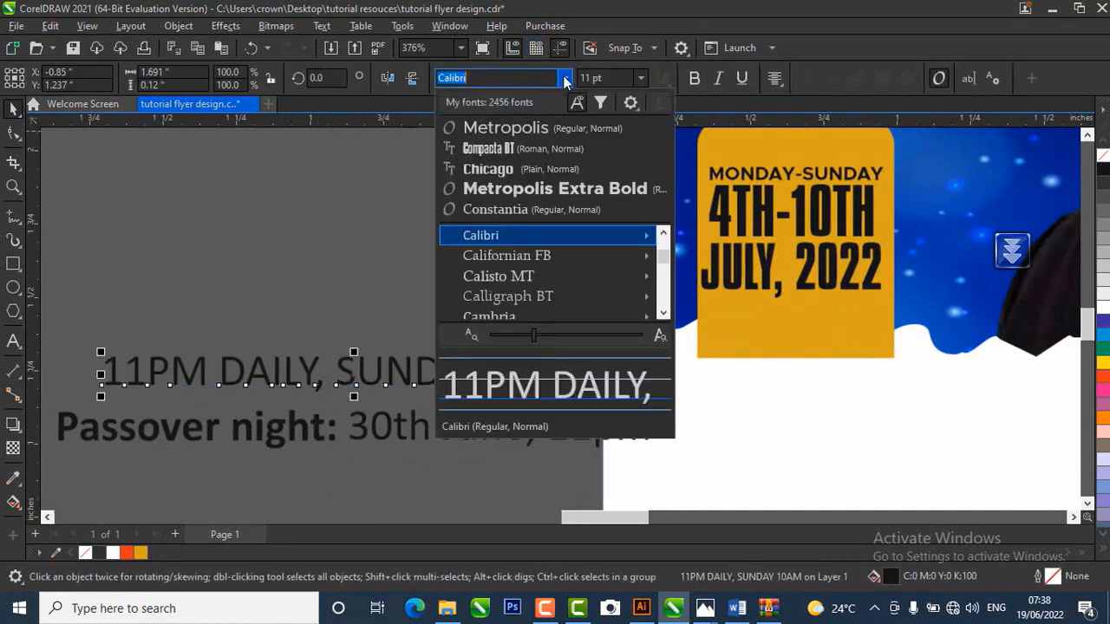
left_click(529, 127)
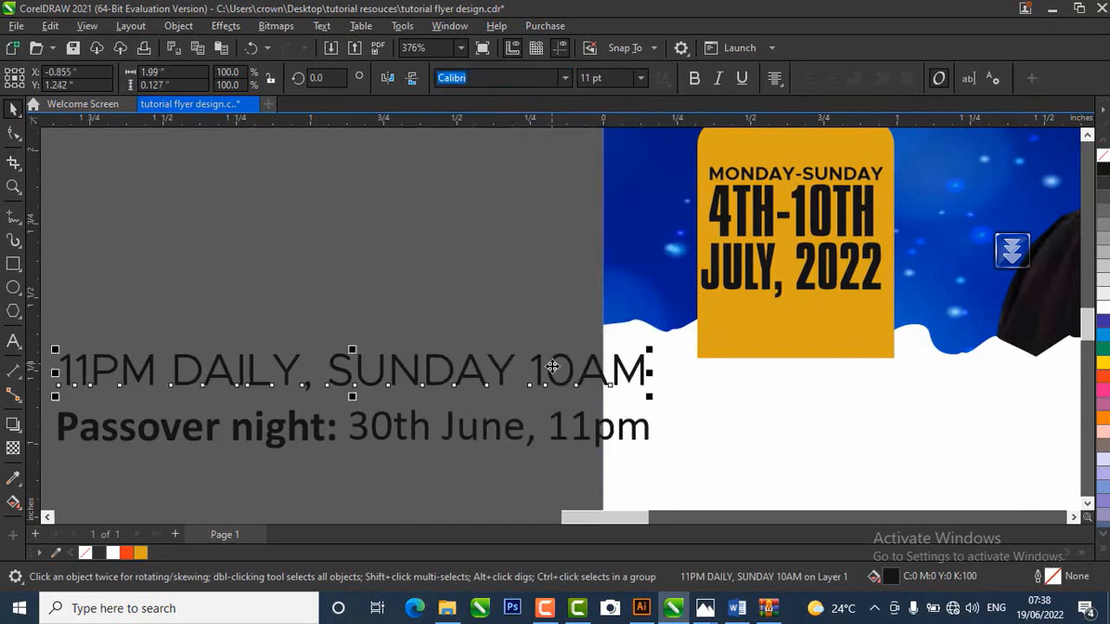
left_click(642, 78)
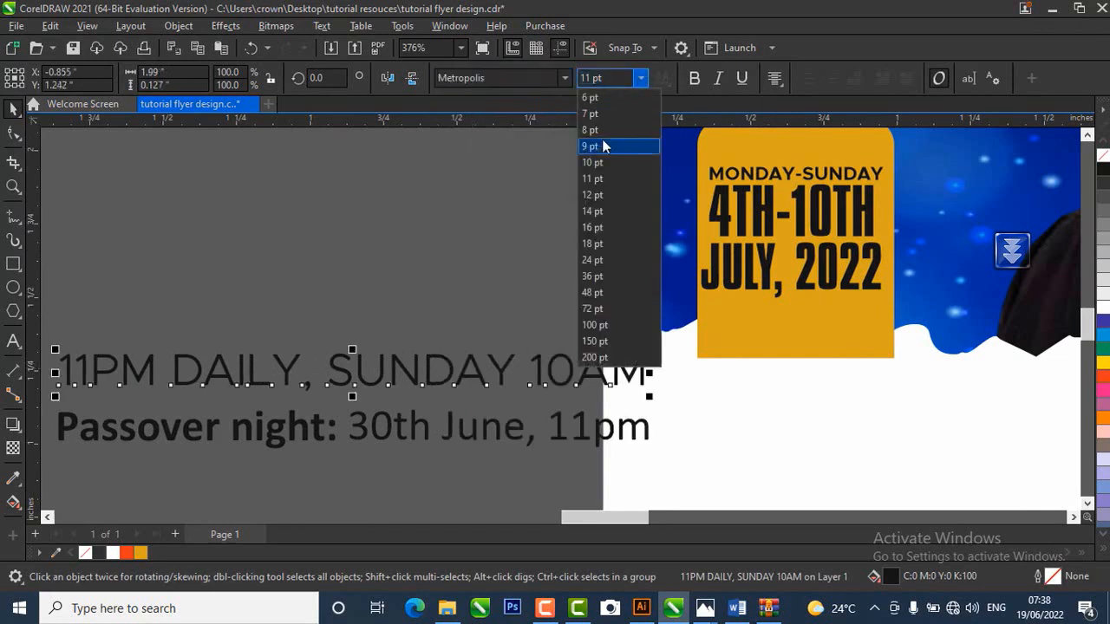
left_click(595, 102)
key("ctrl+b")
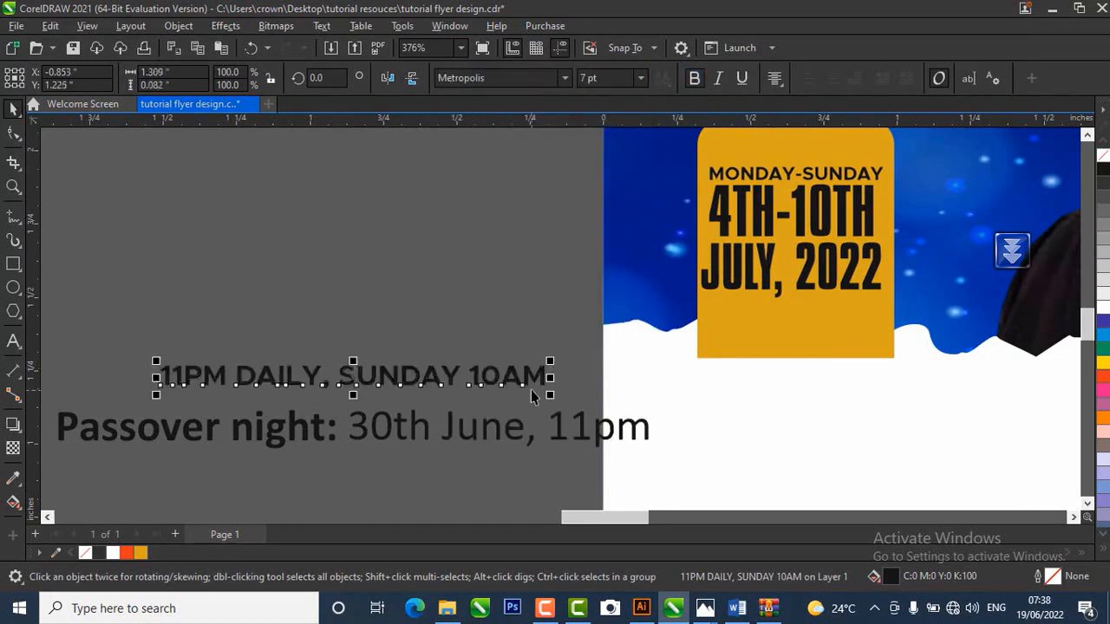
- Scale the 11PM DAILY, SUNDAY 10AM line down to about 3 pt and place it below JULY, 2022 on the gold box
left_click_drag(550, 362, 362, 372)
left_click_drag(265, 388, 806, 319)
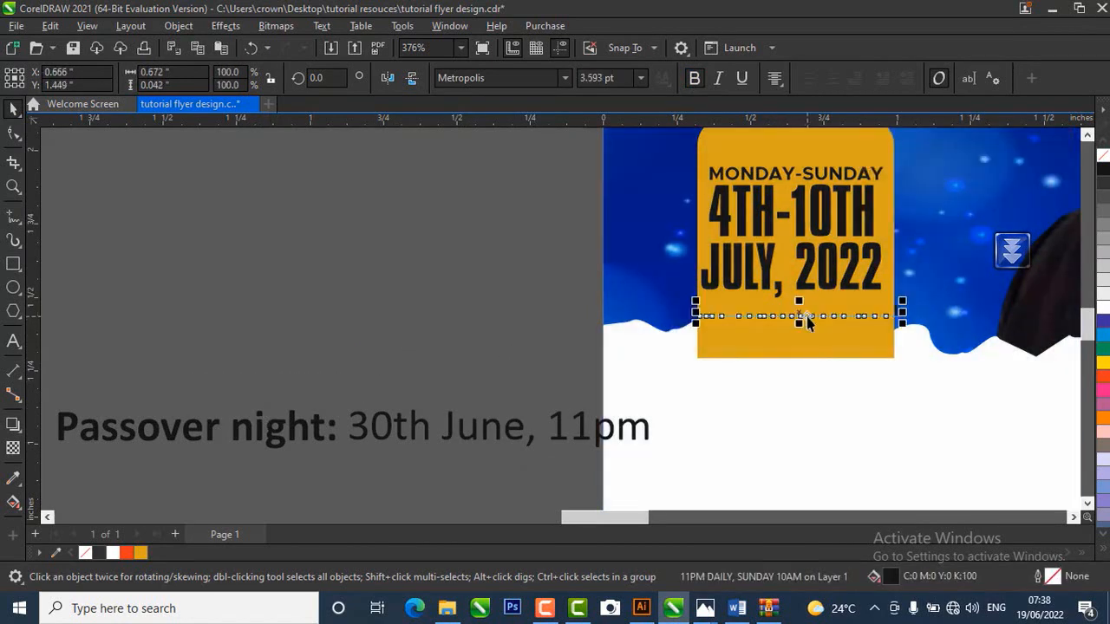
scroll(806, 320, "up", 2)
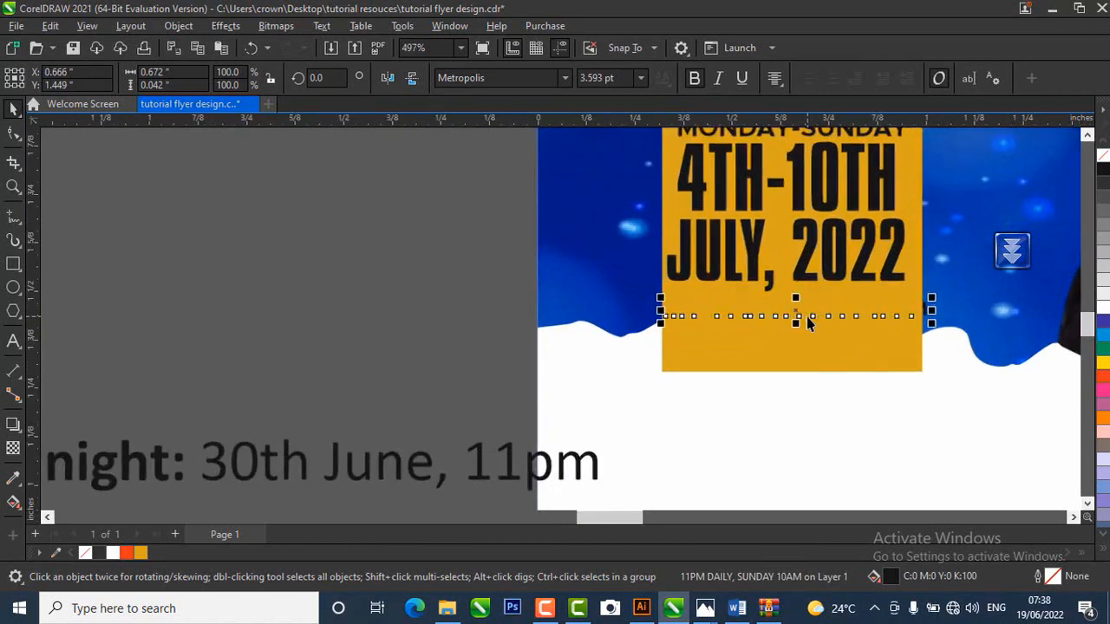
scroll(806, 317, "up", 3)
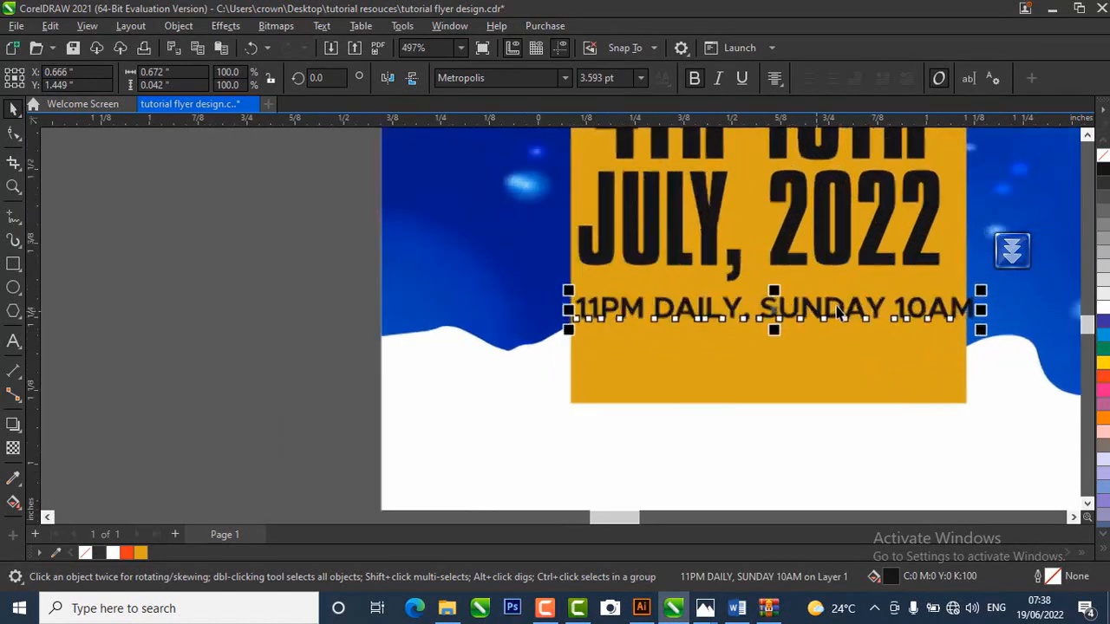
left_click_drag(978, 293, 902, 300)
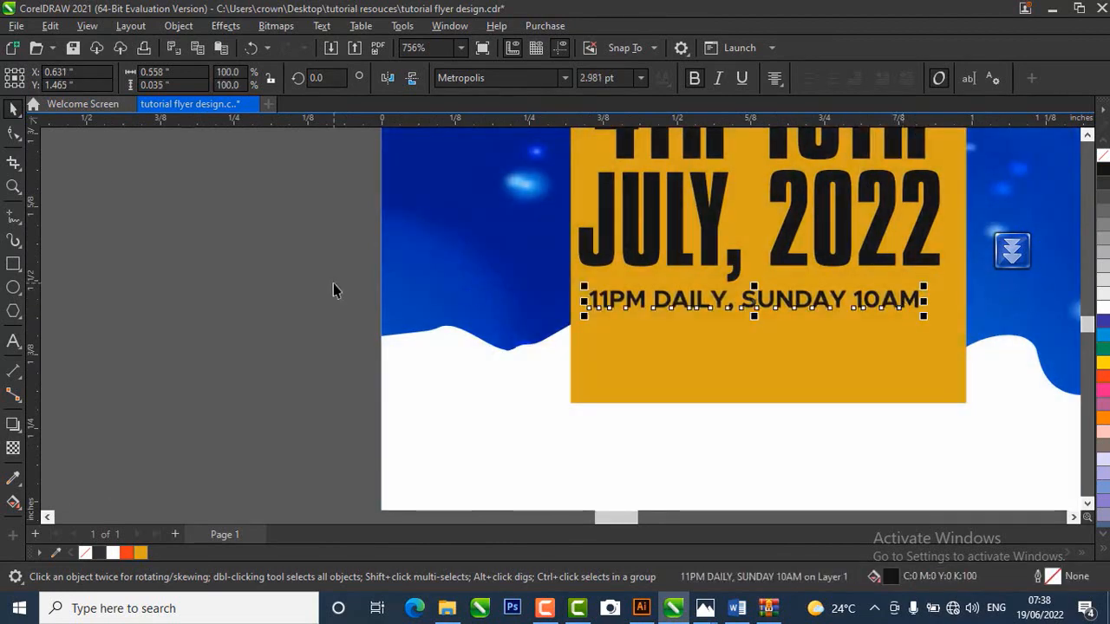
scroll(436, 303, "down", 4)
left_click(190, 288)
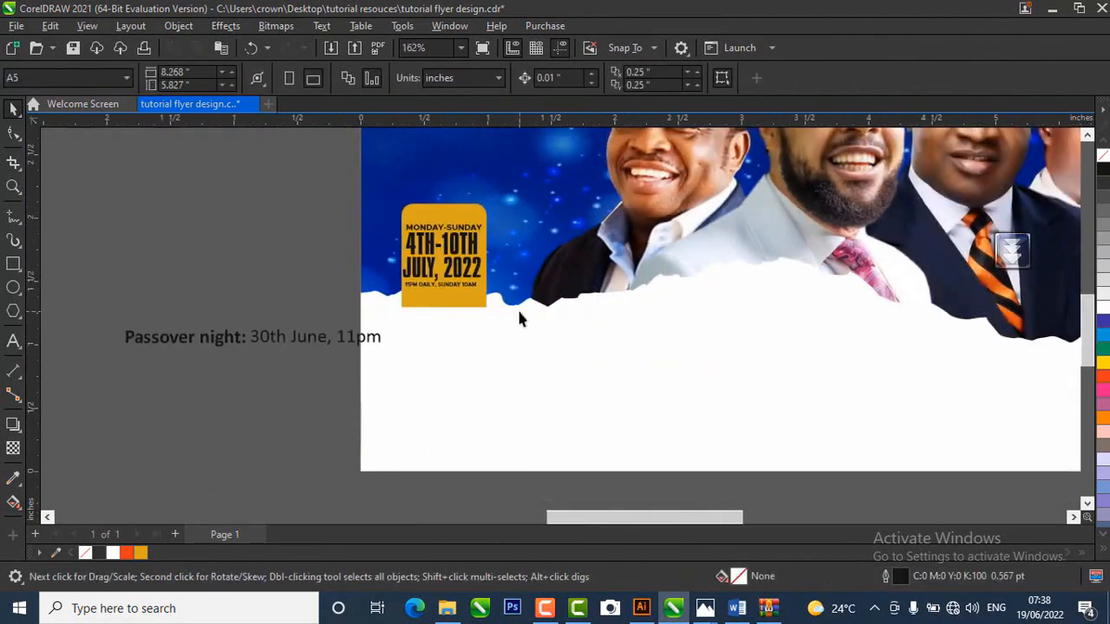
scroll(517, 312, "up", 1)
left_click(404, 303)
scroll(292, 306, "up", 1)
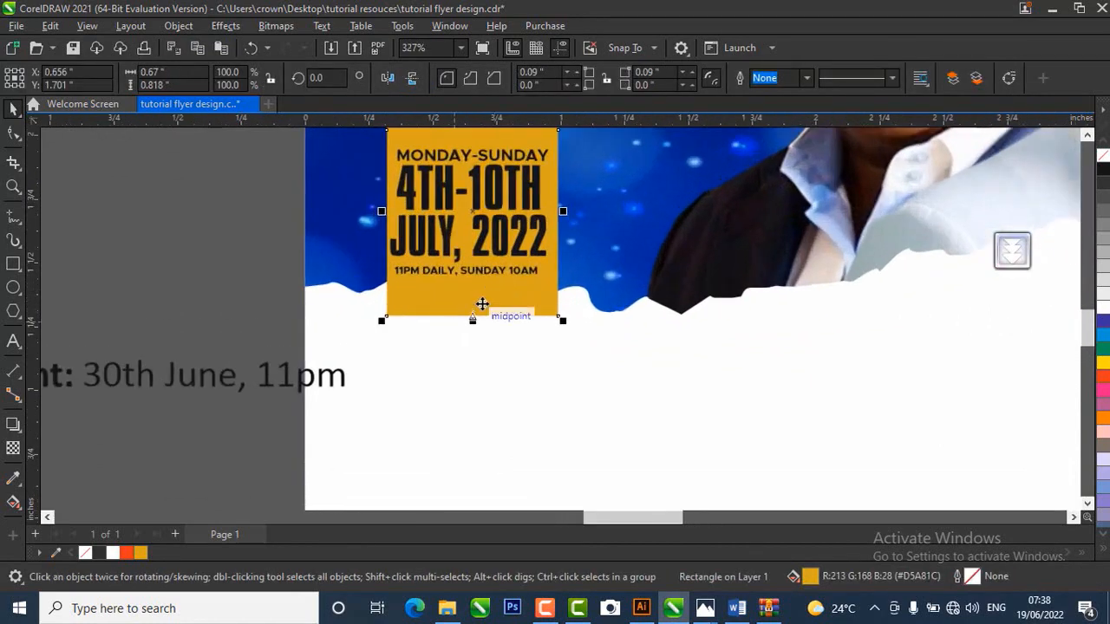
scroll(475, 300, "up", 2)
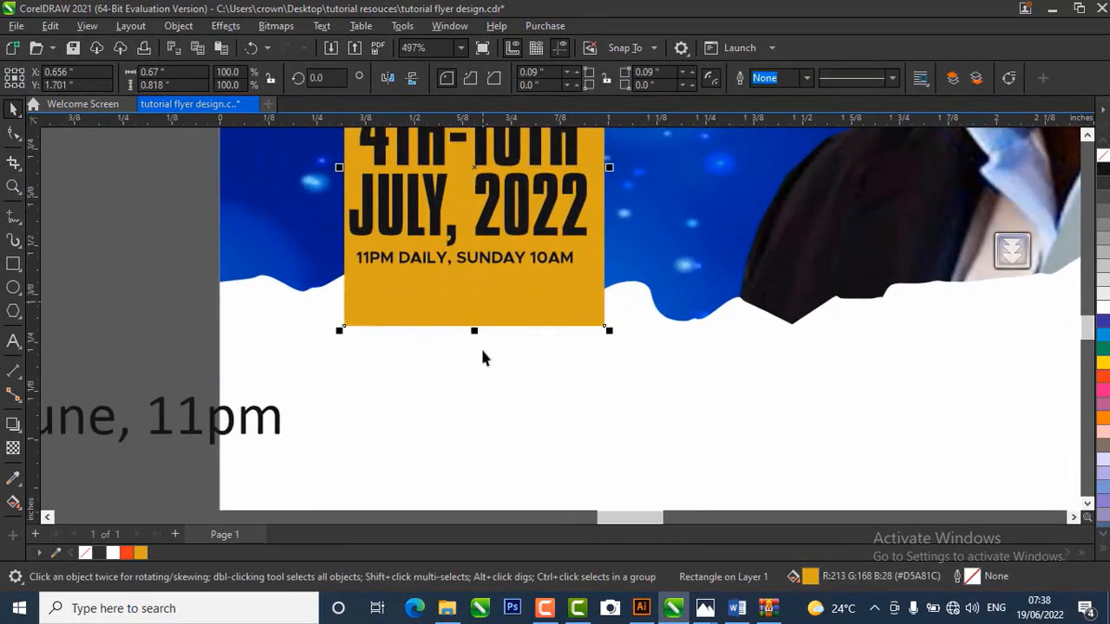
scroll(483, 356, "down", 3)
left_click(470, 416)
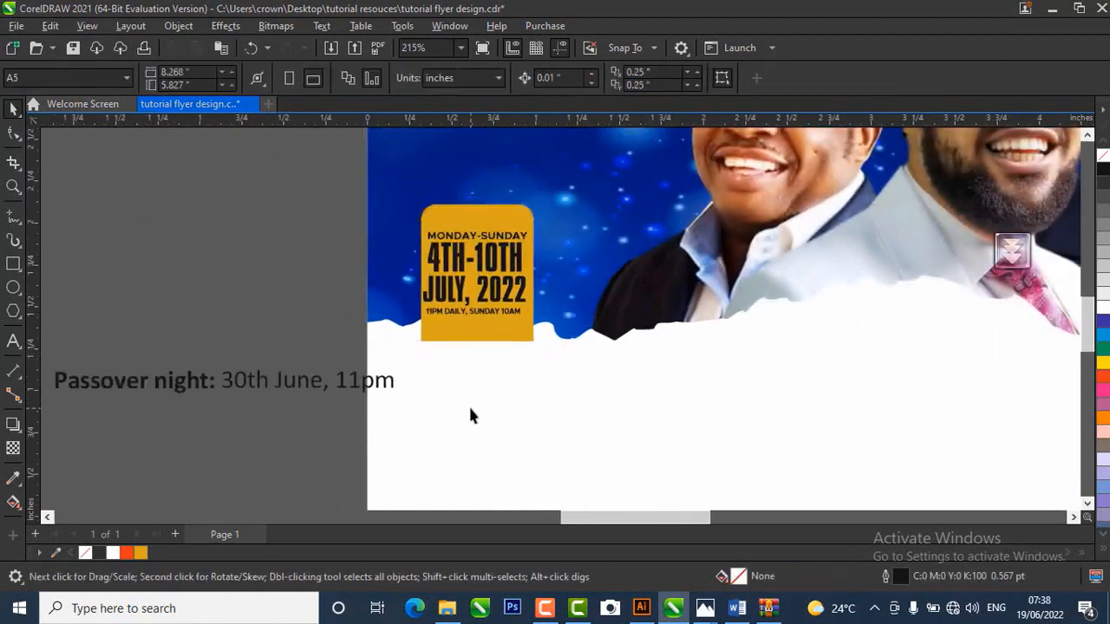
left_click(443, 344)
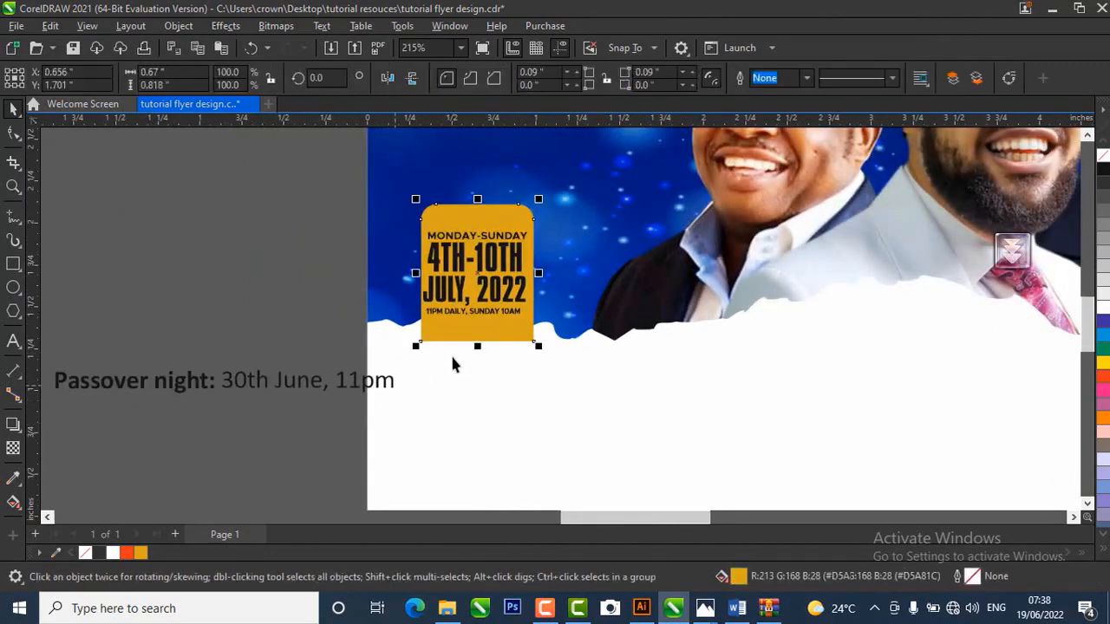
left_click(457, 403)
scroll(425, 418, "down", 2)
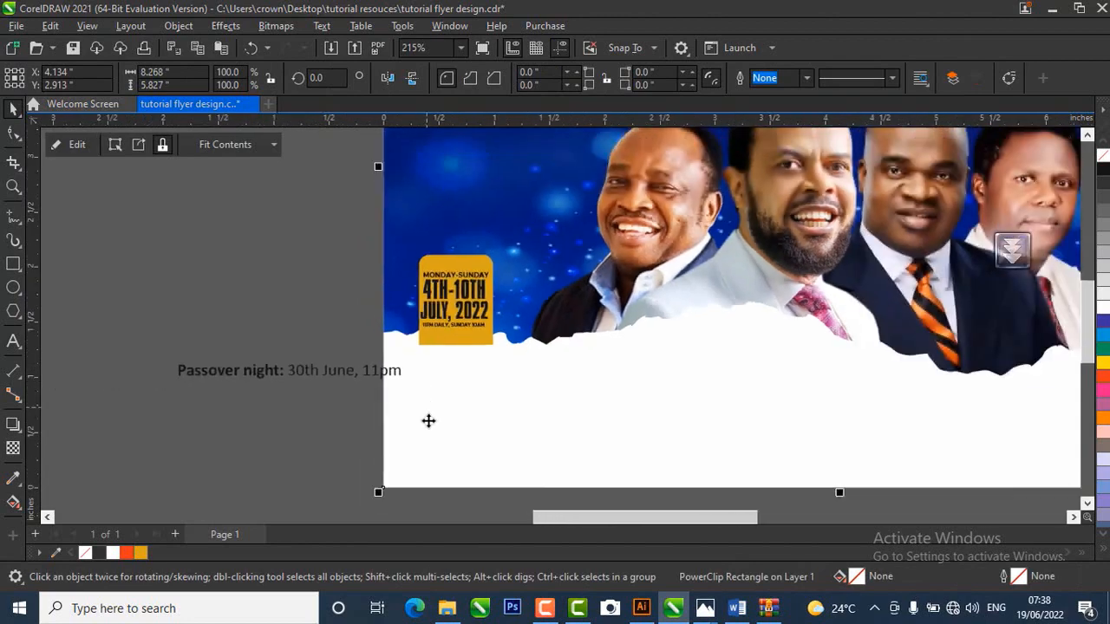
- Move the Passover night text further left so it sits entirely outside the page
left_click(182, 390)
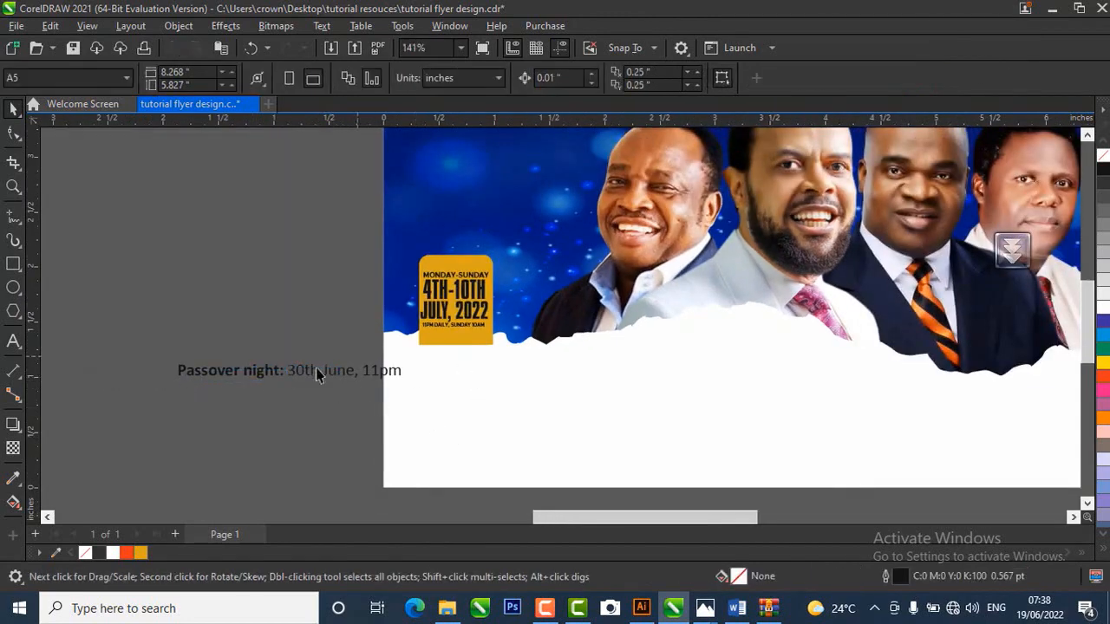
left_click_drag(316, 373, 201, 389)
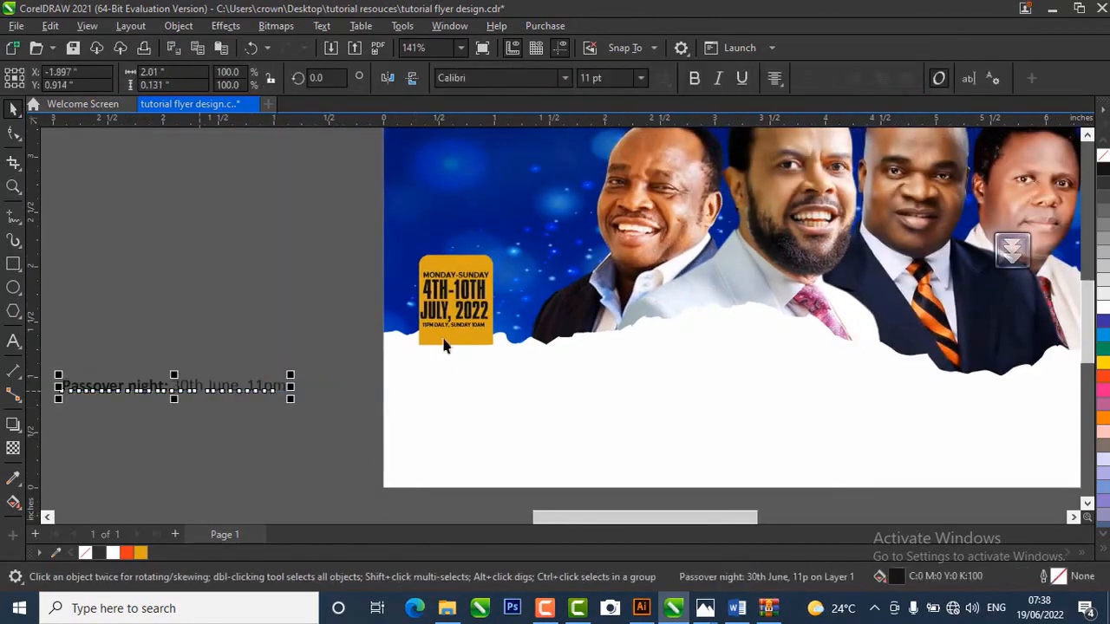
left_click(311, 356)
- Cut the white torn-paper shape out of the background PowerClip and paste it onto the page in front of the gold date box
scroll(337, 309, "down", 2)
right_click(508, 381)
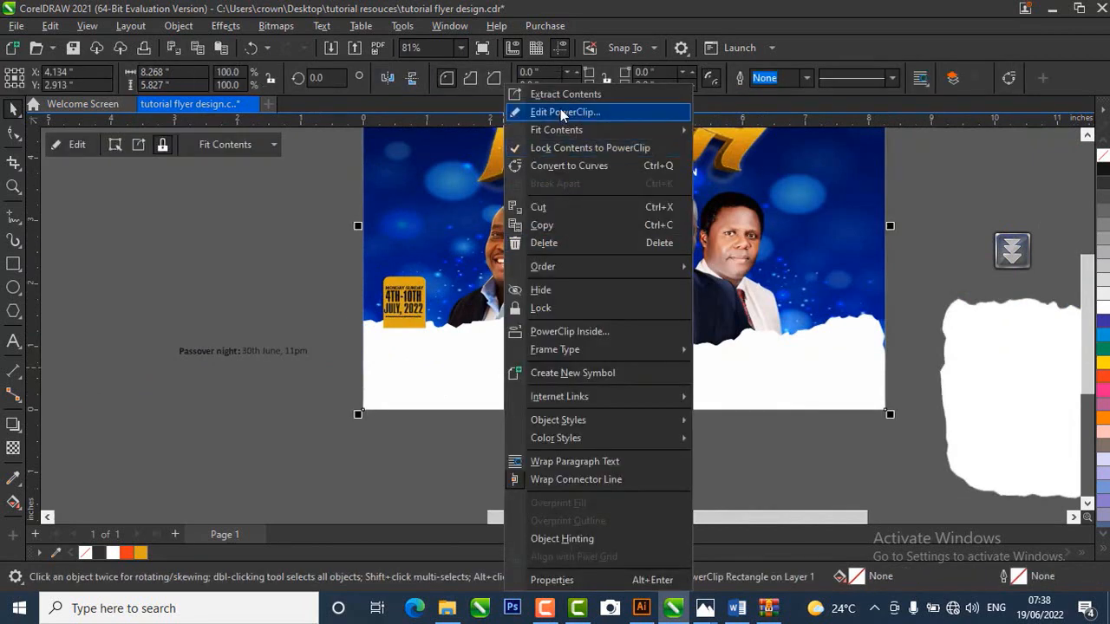
left_click(556, 113)
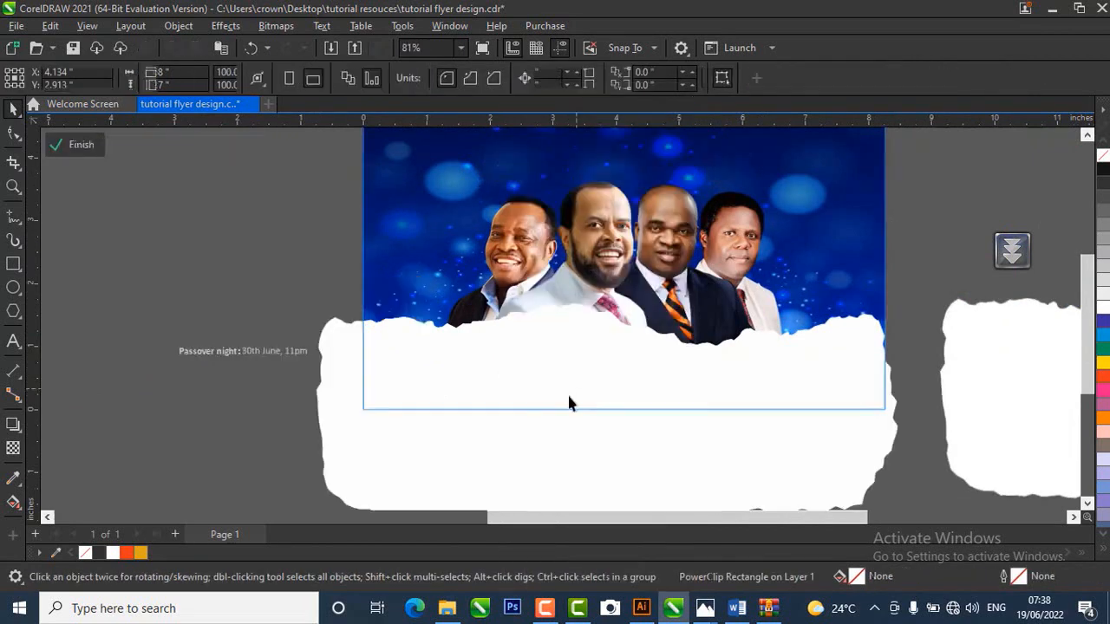
left_click(568, 397)
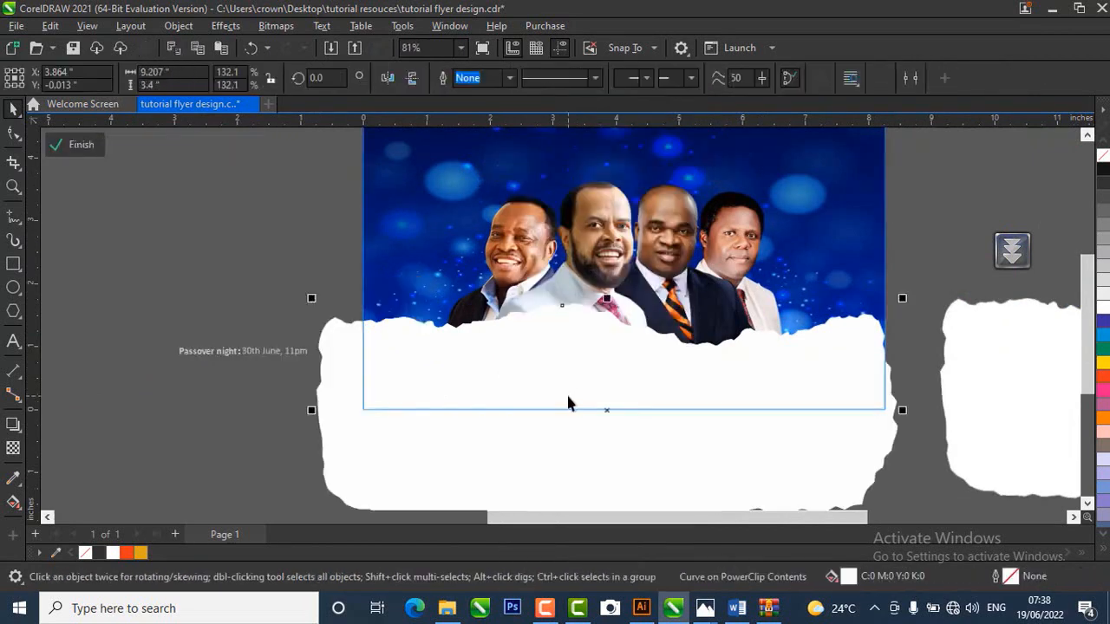
left_click(173, 47)
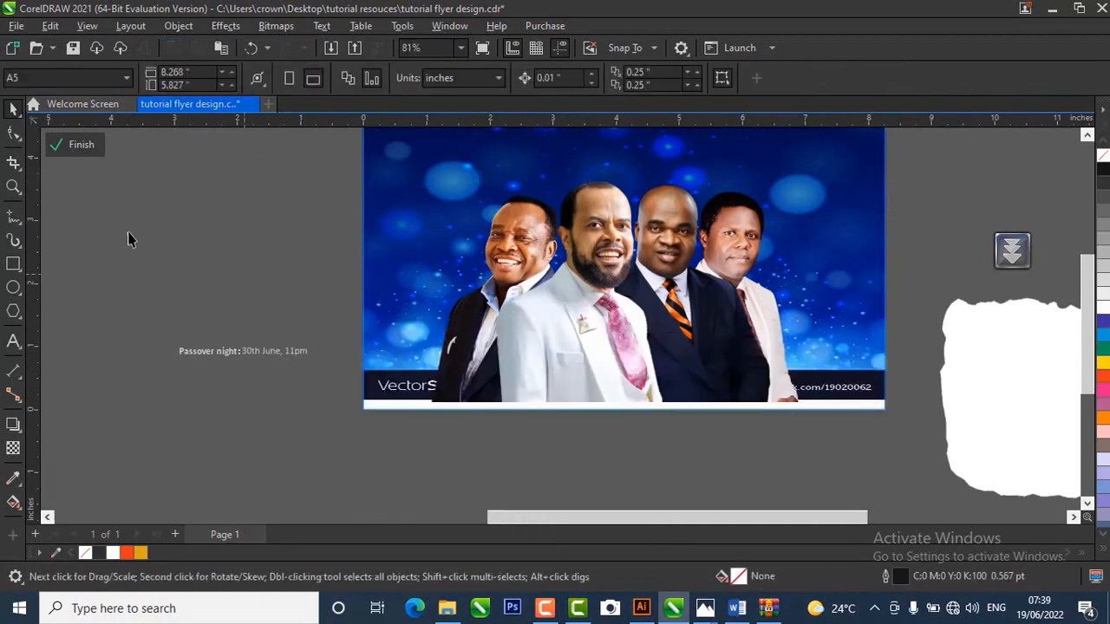
left_click(73, 145)
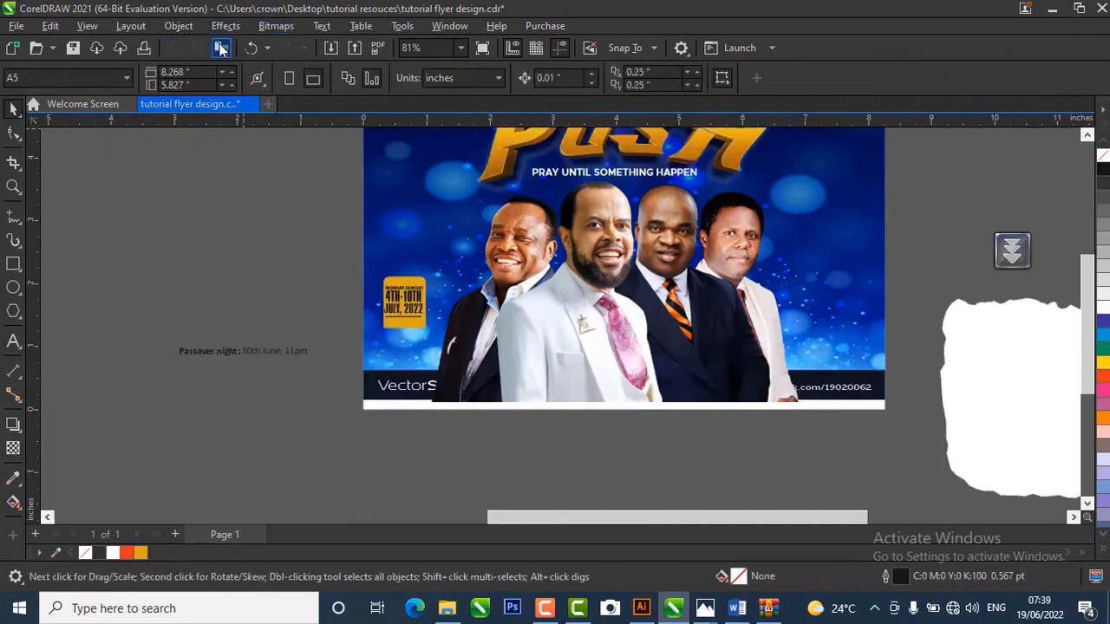
left_click(221, 48)
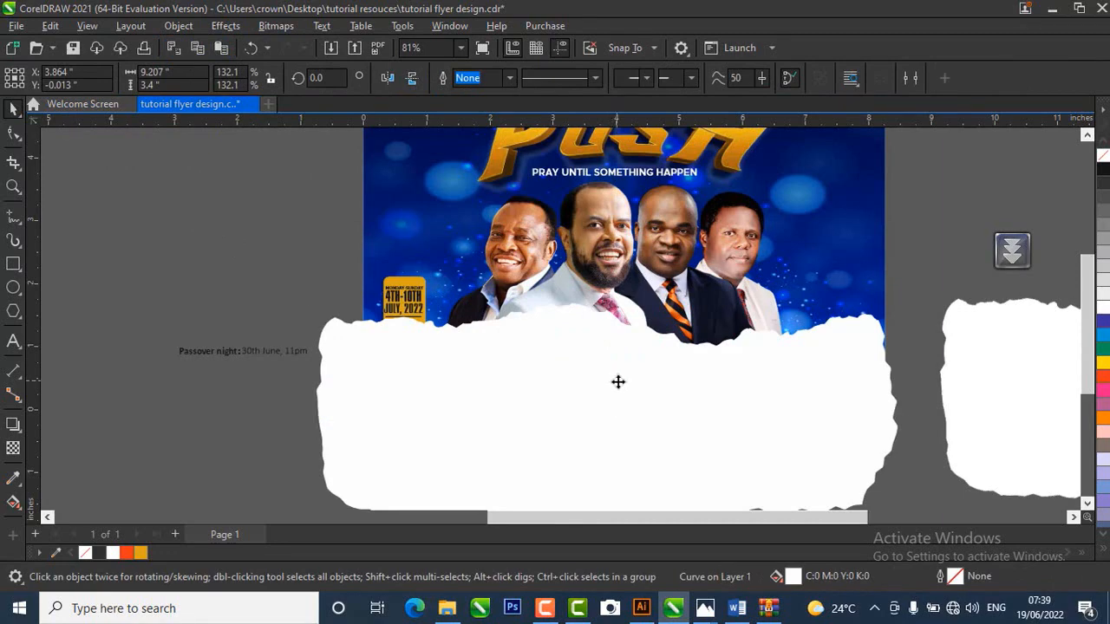
- Draw a black rectangle without outline, about 1.245 × 4.867 in, covering the torn paper's overhang beyond the page's left edge
scroll(609, 378, "down", 2)
scroll(609, 378, "up", 1)
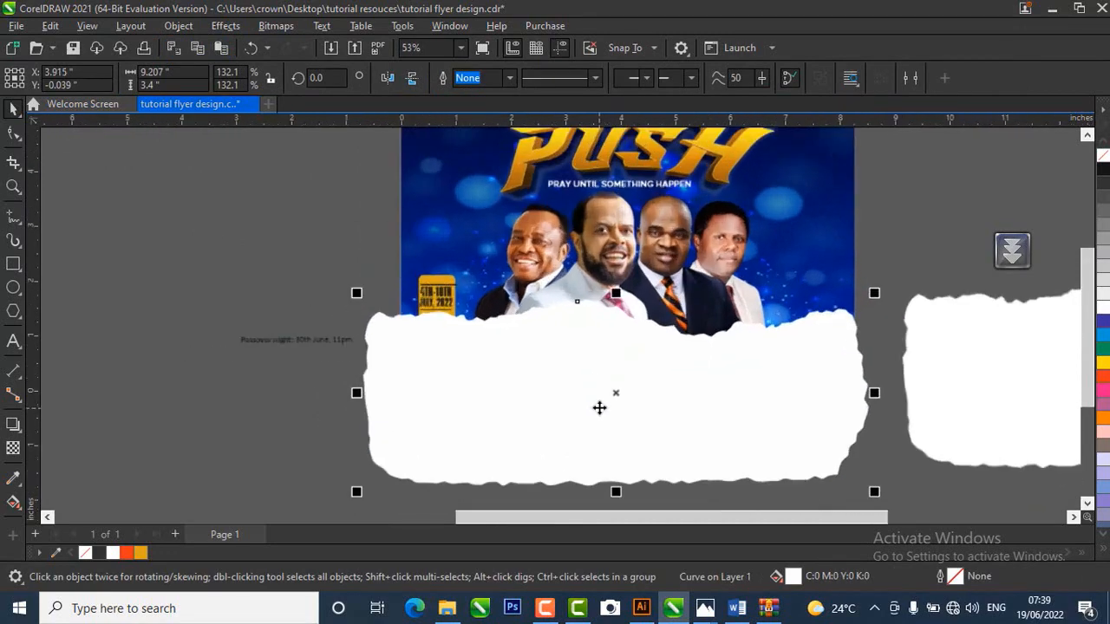
scroll(449, 374, "up", 2)
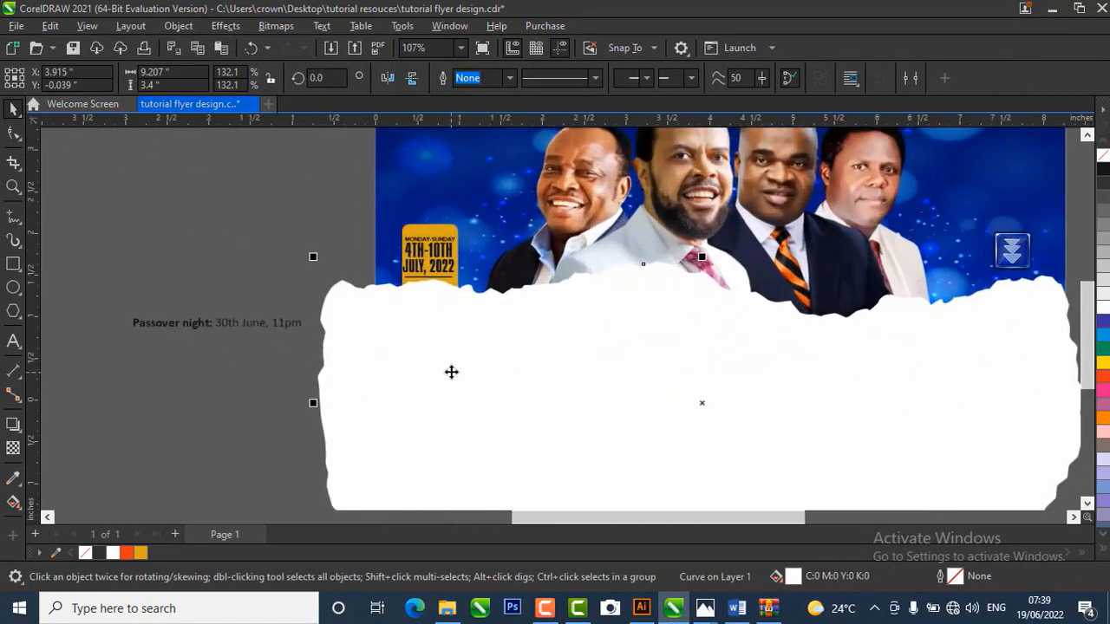
scroll(411, 358, "down", 1)
scroll(436, 355, "up", 2)
scroll(433, 267, "up", 2)
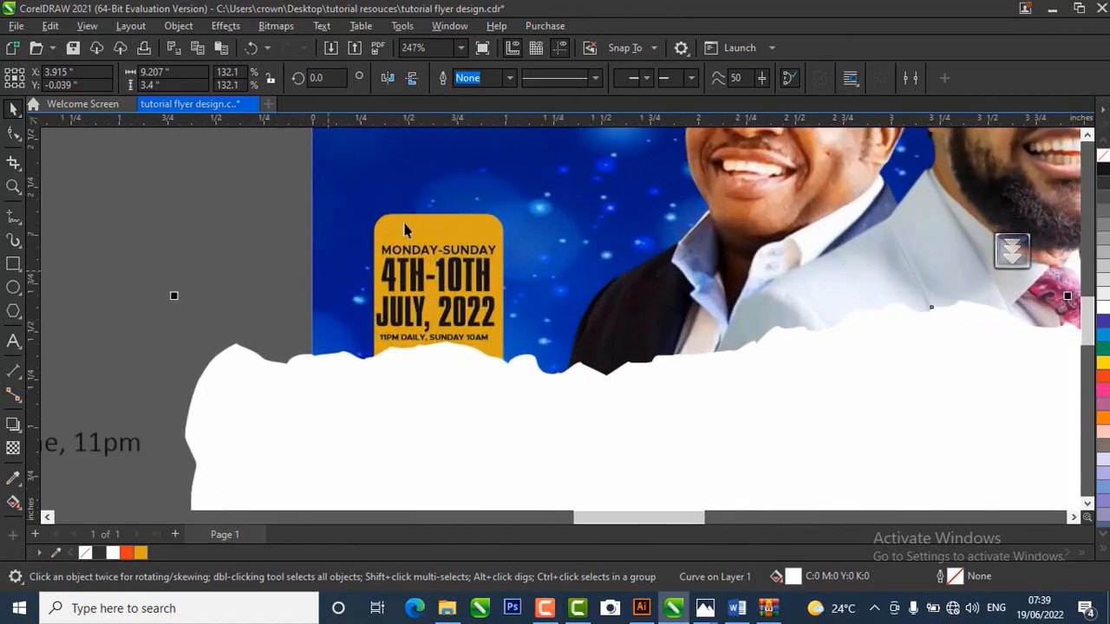
scroll(377, 258, "down", 2)
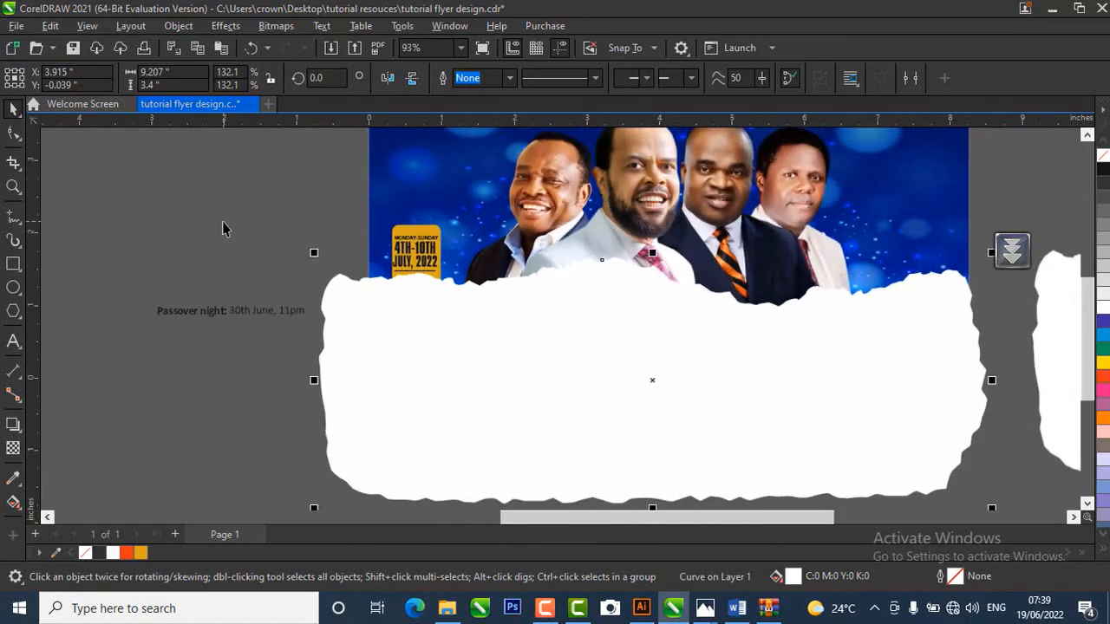
left_click(13, 264)
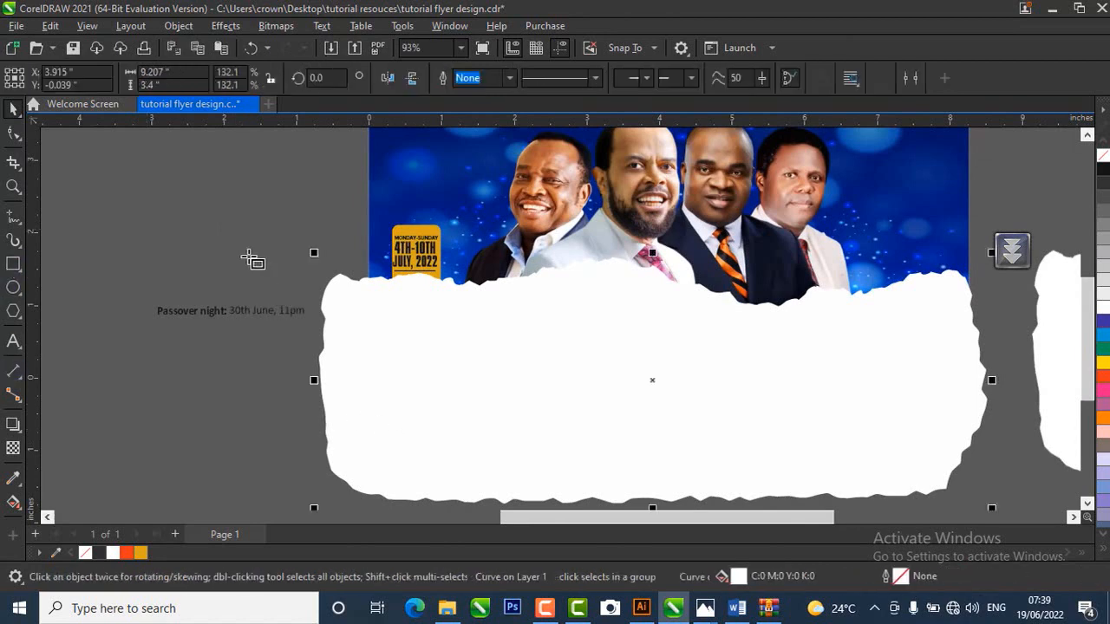
left_click_drag(277, 198, 368, 489)
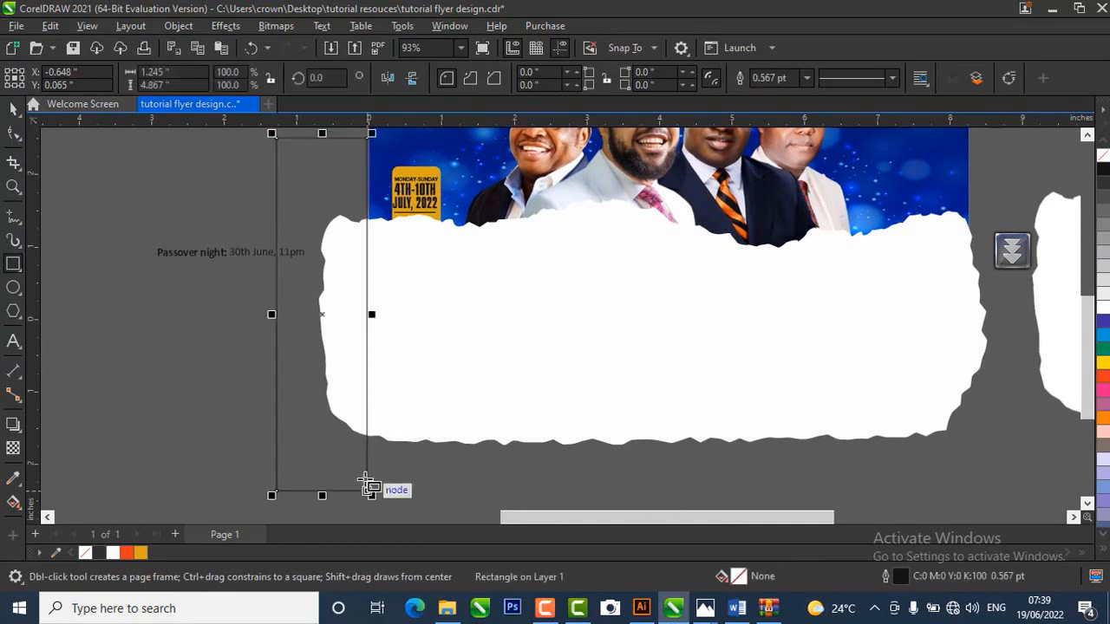
left_click(1103, 173)
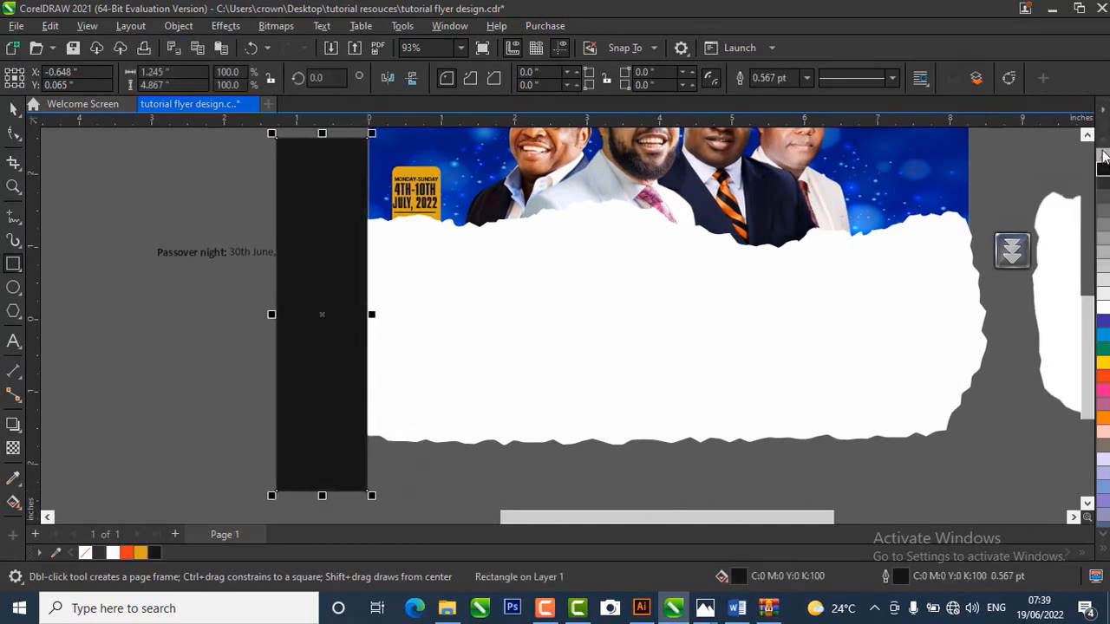
right_click(1102, 154)
left_click(13, 107)
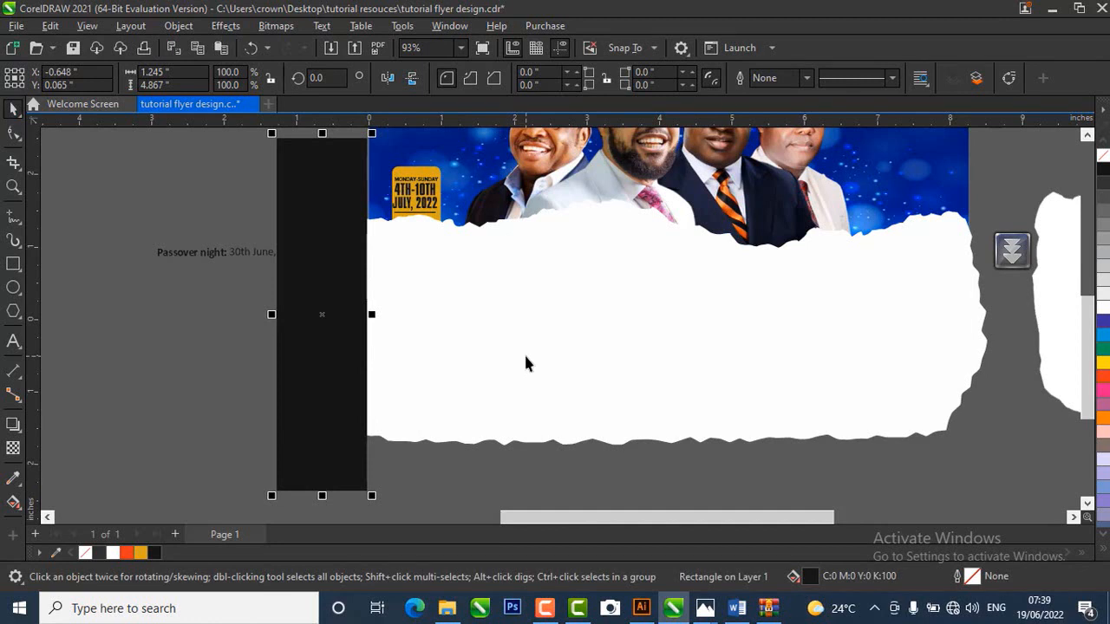
- Trim the torn paper with the black rectangle at the page's left edge and again with it moved against the right edge
left_click(524, 360, "shift")
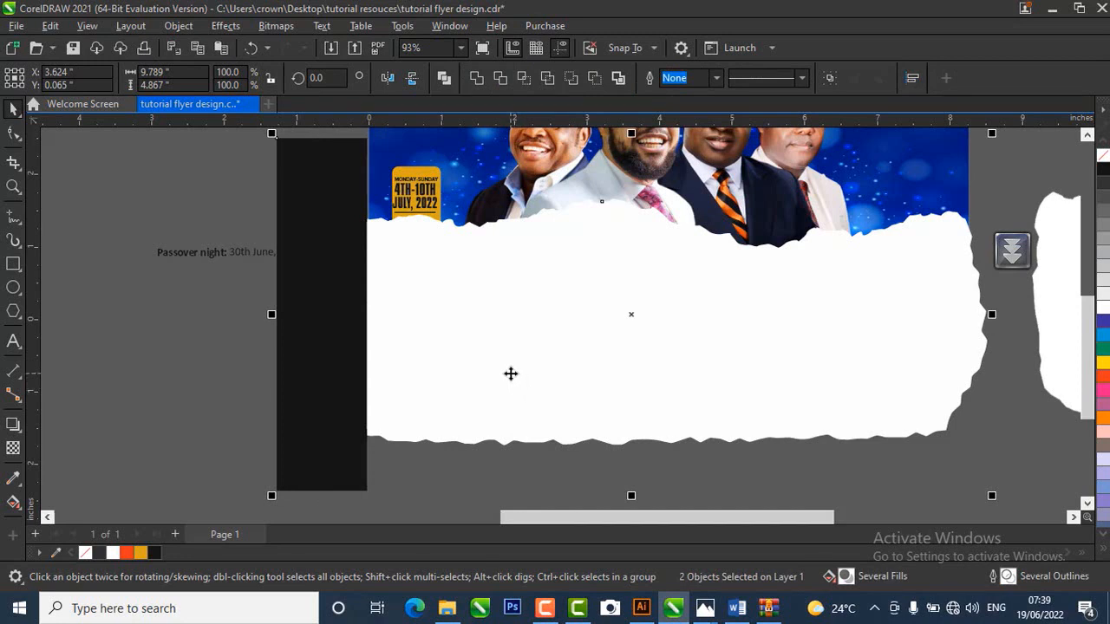
left_click(501, 79)
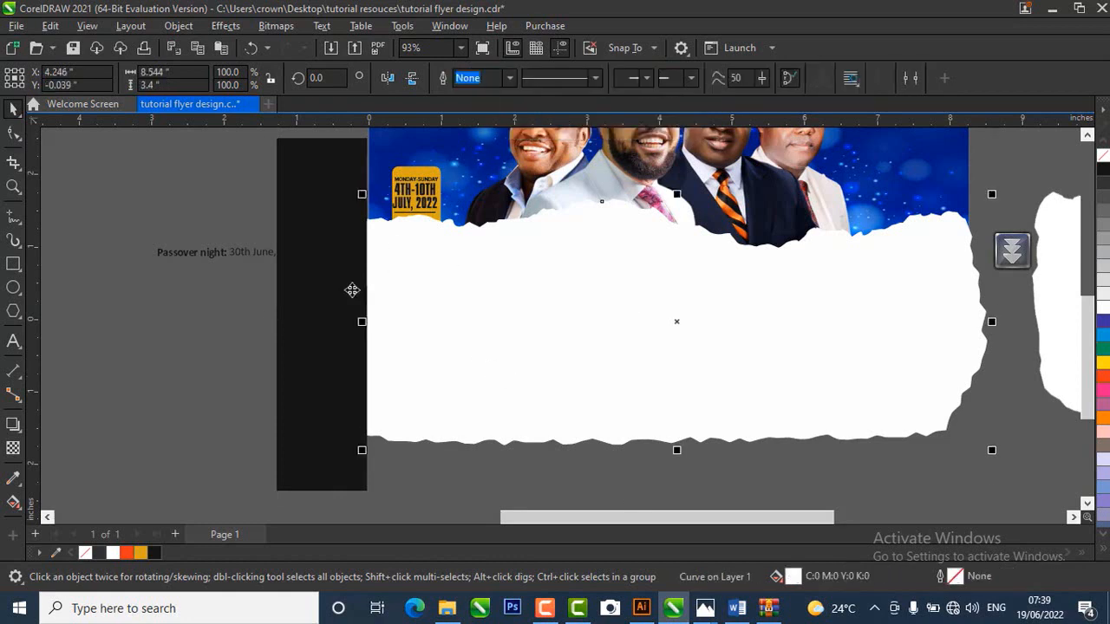
left_click(352, 381)
left_click_drag(329, 324, 1018, 345)
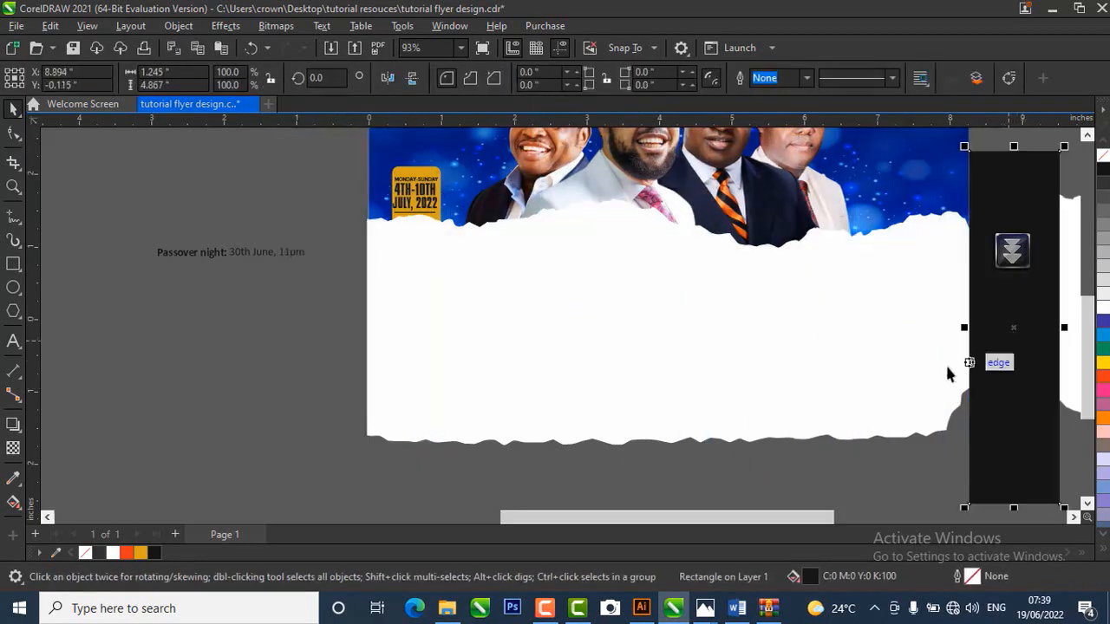
left_click(535, 373, "shift")
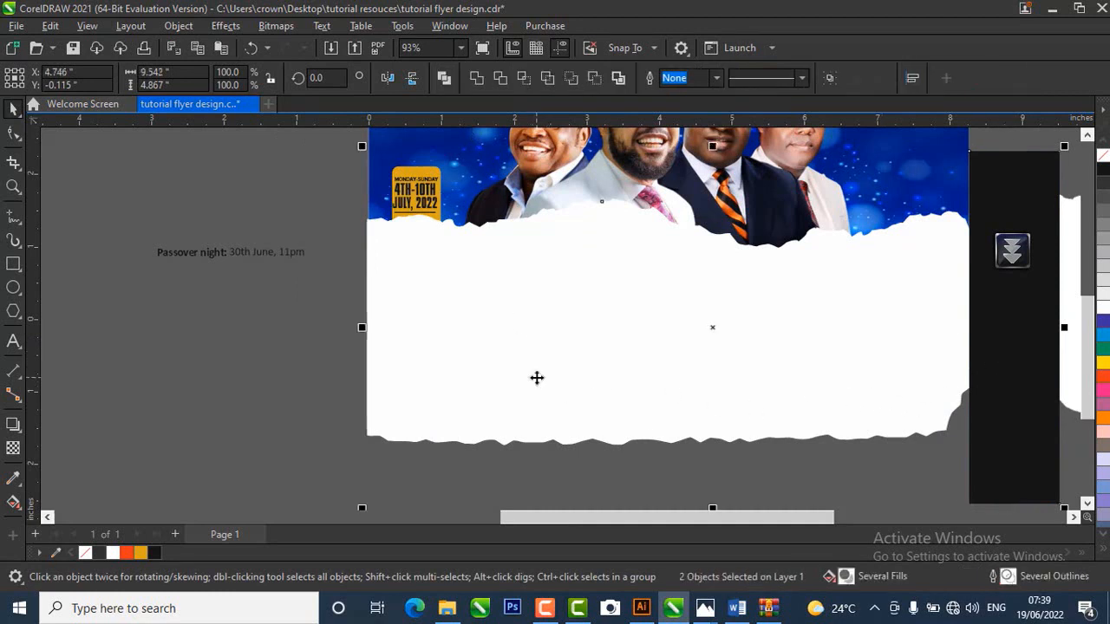
left_click(505, 84)
- Widen the black rectangle to about 9.44 in and place its upper side along the page's bottom edge, covering the lower overhang
left_click_drag(1007, 368, 999, 458)
left_click_drag(759, 385, 733, 364)
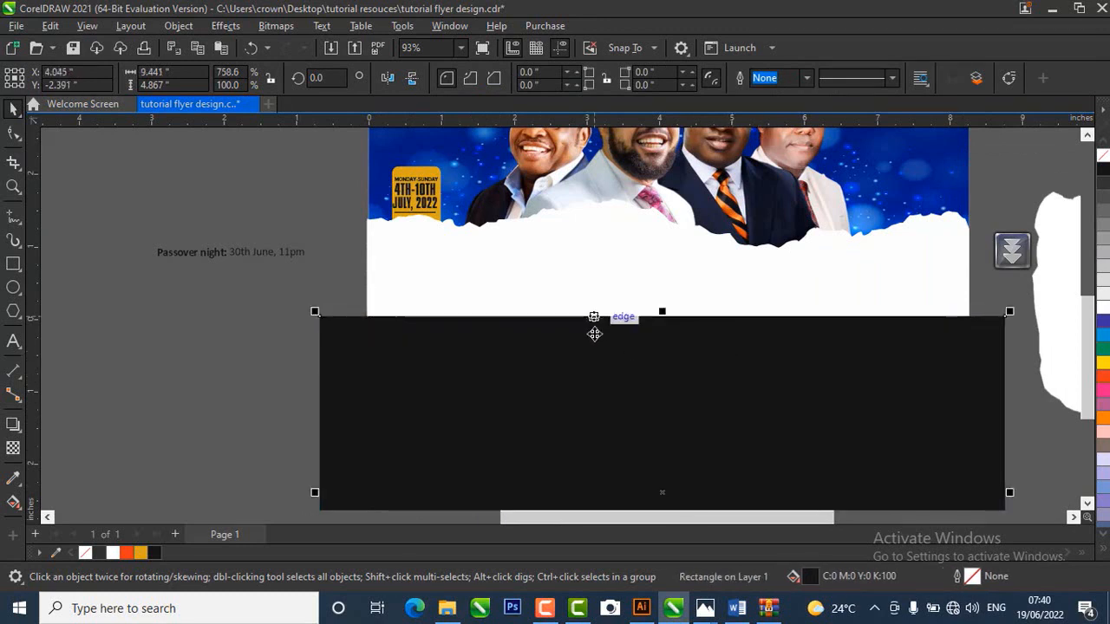
left_click_drag(594, 382, 594, 388)
- Trim the torn paper's lower overhang with the black rectangle and delete the rectangle
left_click(533, 264, "shift")
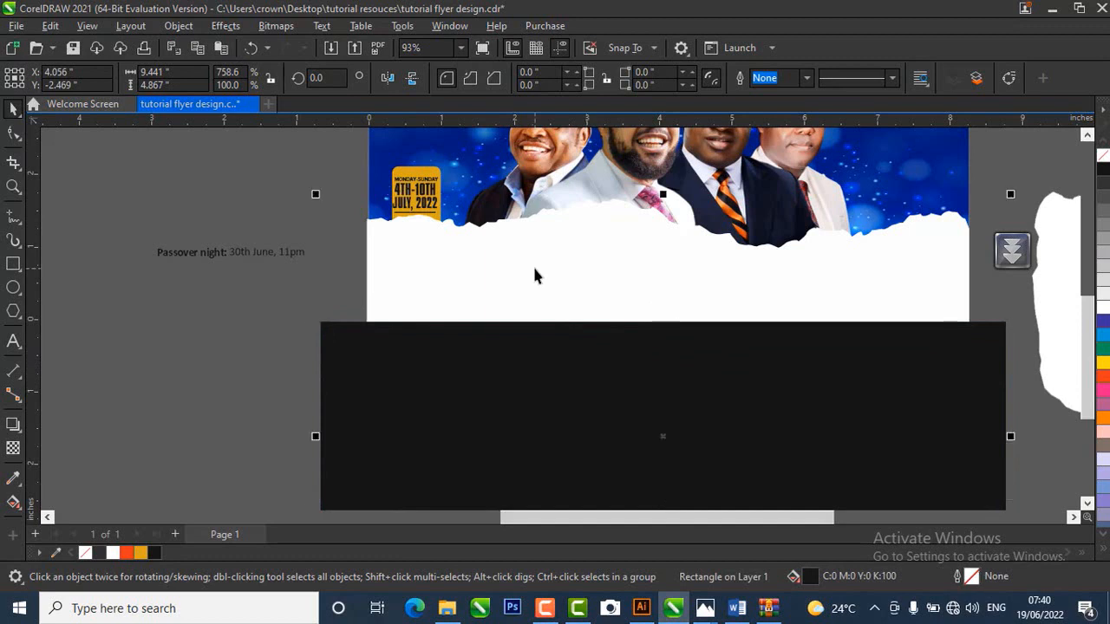
left_click(522, 78)
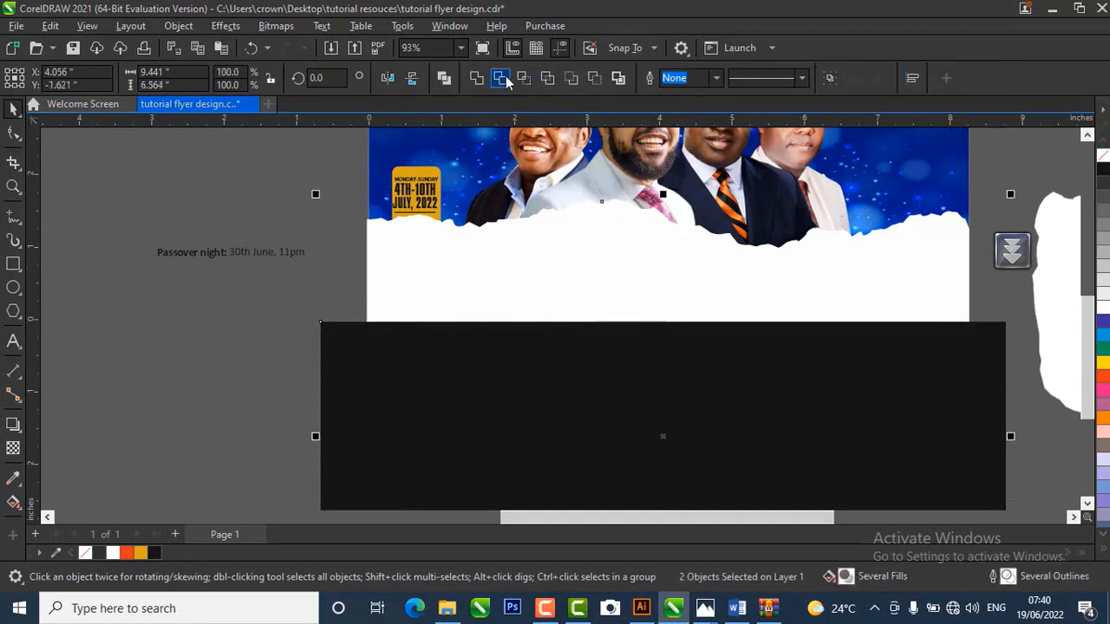
left_click(317, 379)
left_click(438, 384)
key("Delete")
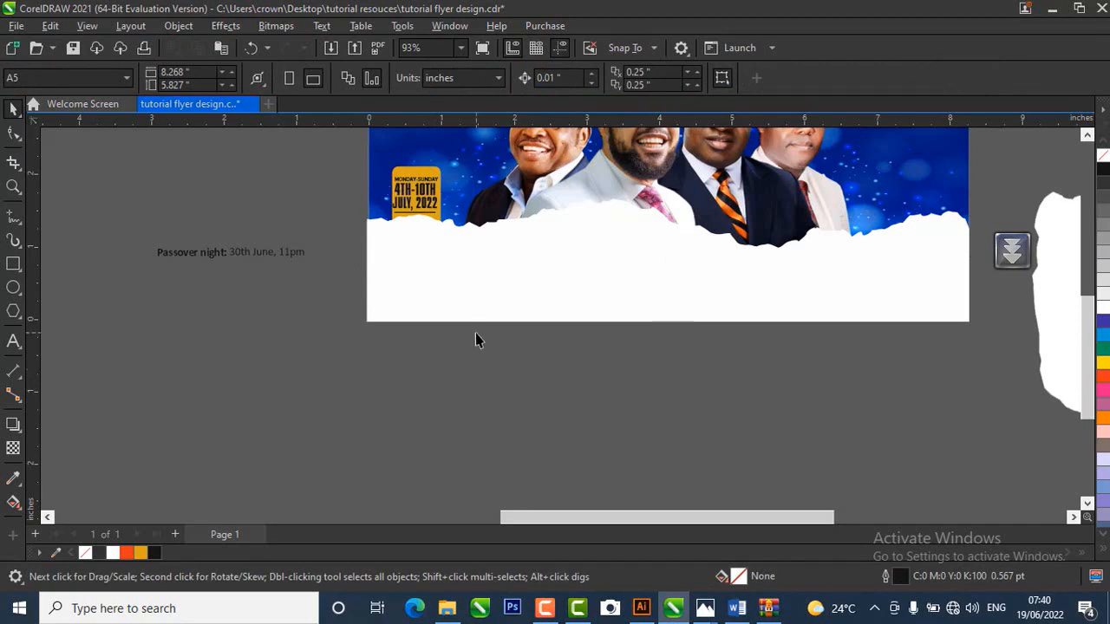
- Try moving the trimmed torn-paper strip up slightly and undo the move
left_click_drag(607, 268, 609, 250)
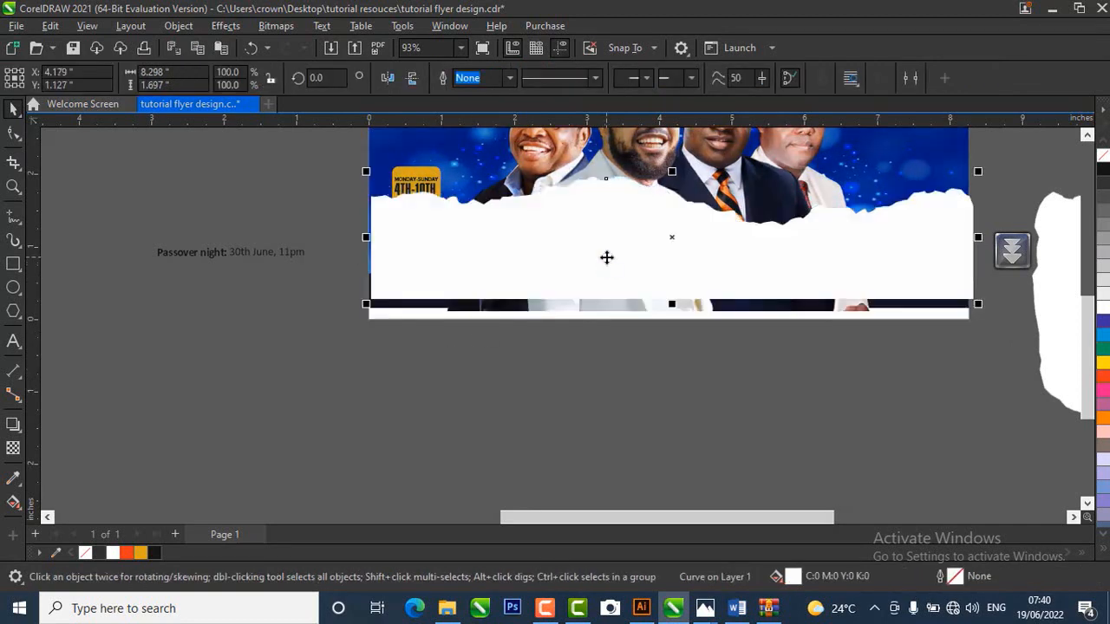
left_click(250, 48)
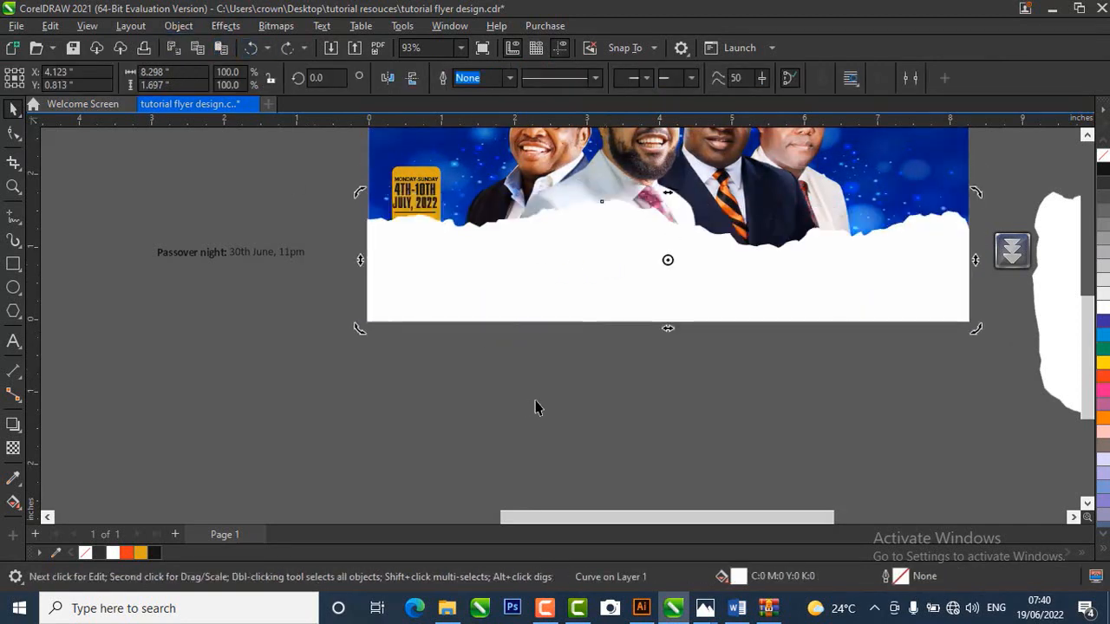
left_click(527, 395)
- Scale up the gold date box together with its four text lines to about 1 × 1.22 in
scroll(526, 391, "down", 2)
scroll(425, 254, "up", 3)
left_click_drag(275, 180, 487, 360)
left_click_drag(460, 229, 477, 206)
scroll(398, 260, "up", 3)
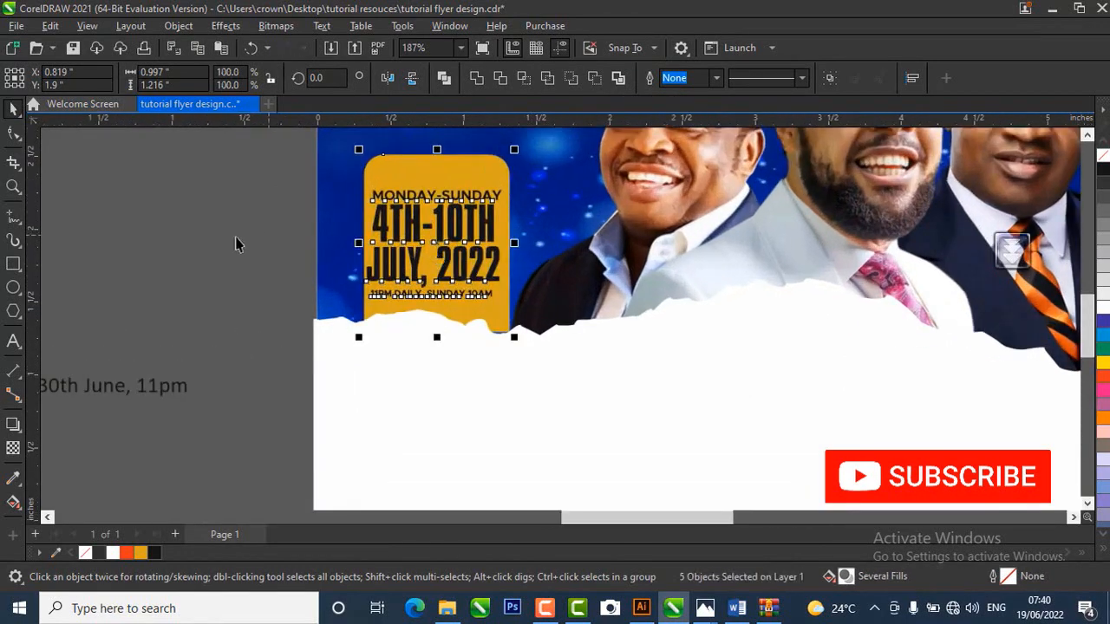
- Extend only the gold box's lower edge downward behind the torn paper, to a height of about 1.29 in
left_click(450, 200)
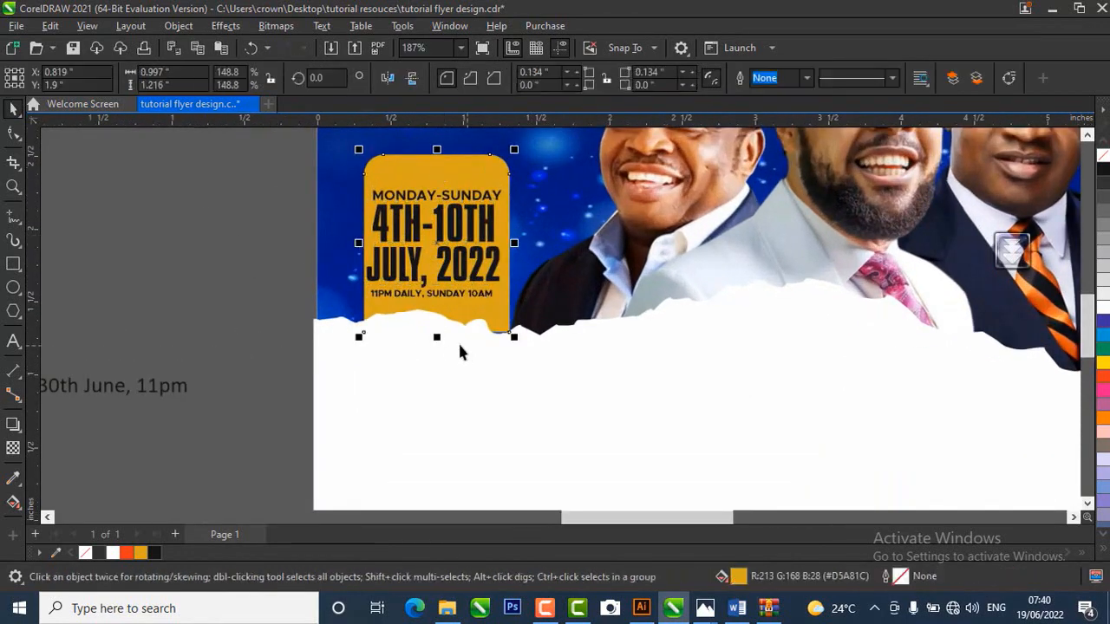
left_click_drag(438, 339, 440, 350)
left_click(241, 275)
scroll(351, 323, "down", 3)
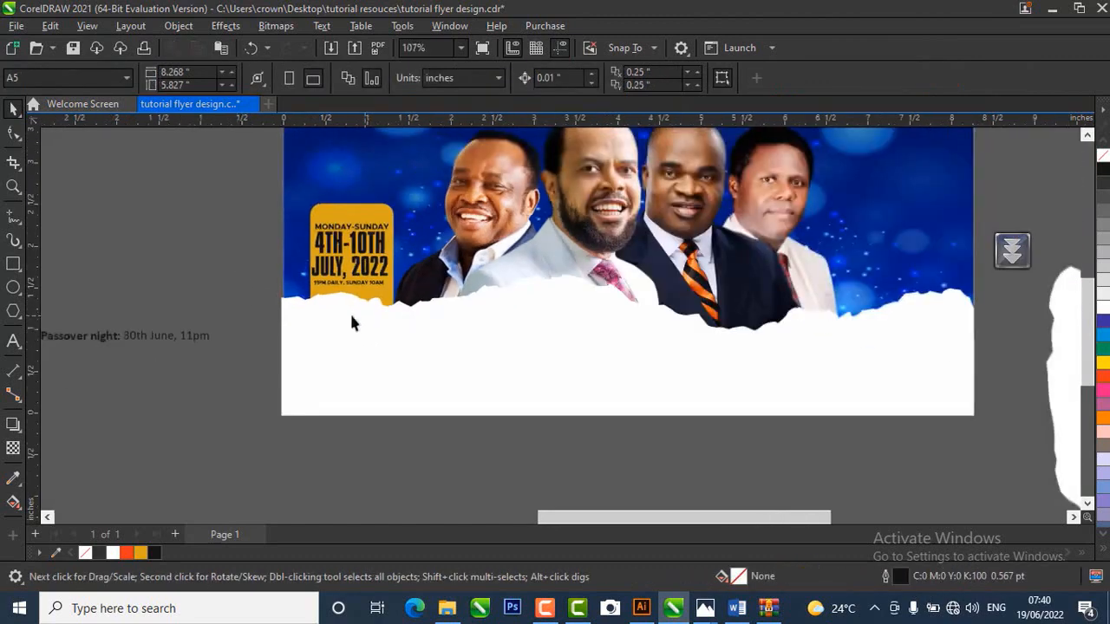
scroll(333, 310, "up", 3)
left_click(374, 269)
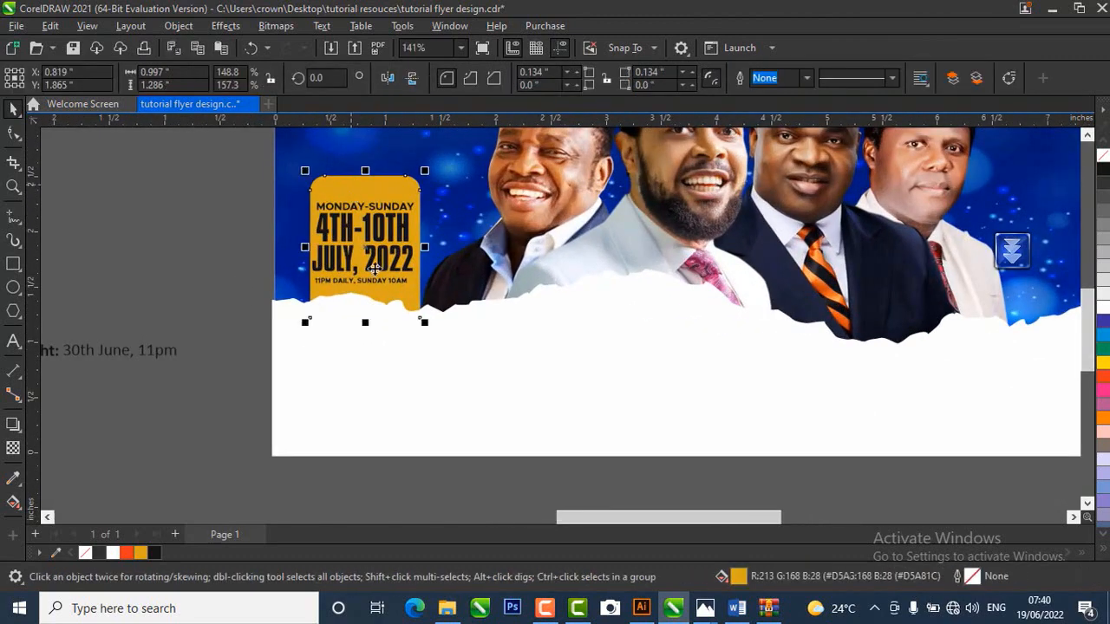
- Move the passover night text from outside the page onto the blue background beside the rightmost man
left_click(182, 279)
left_click(343, 167)
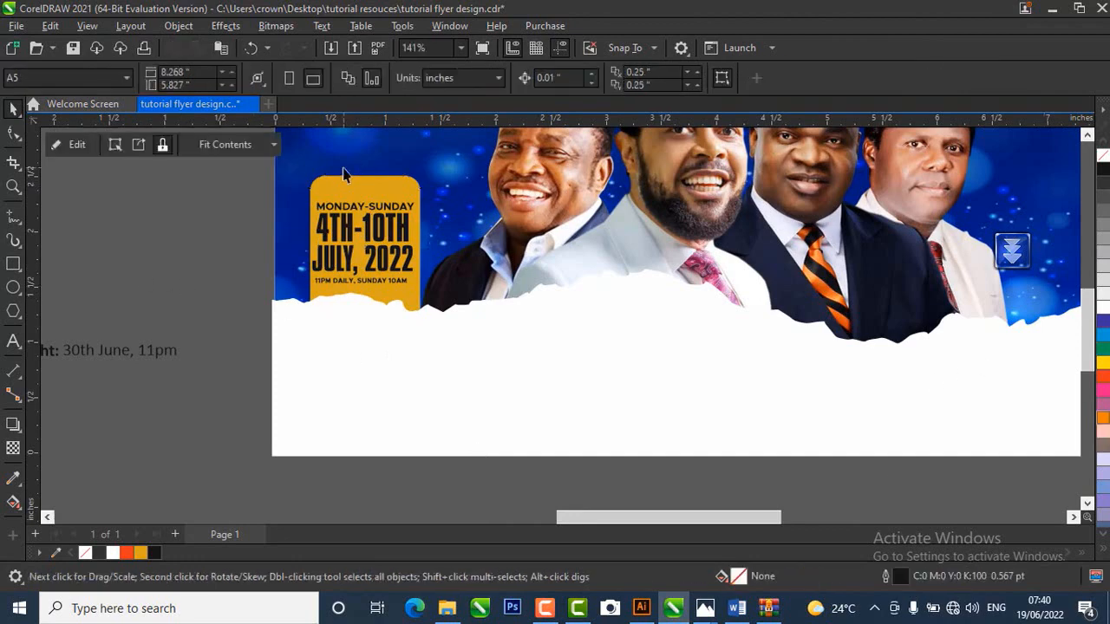
scroll(276, 390, "down", 3)
scroll(282, 397, "down", 1)
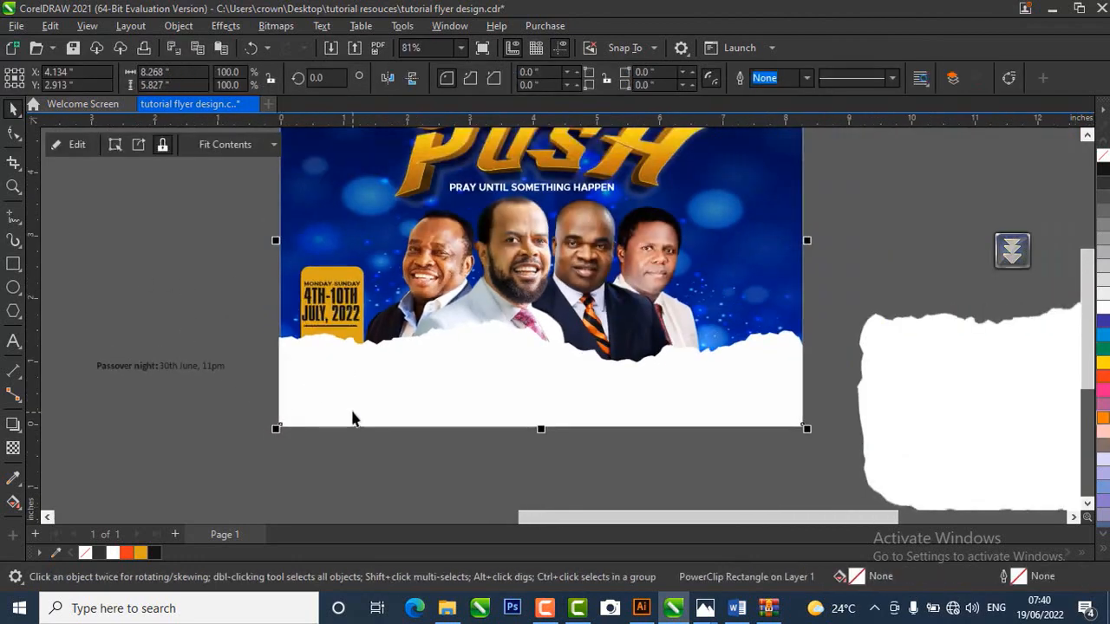
scroll(444, 438, "down", 1)
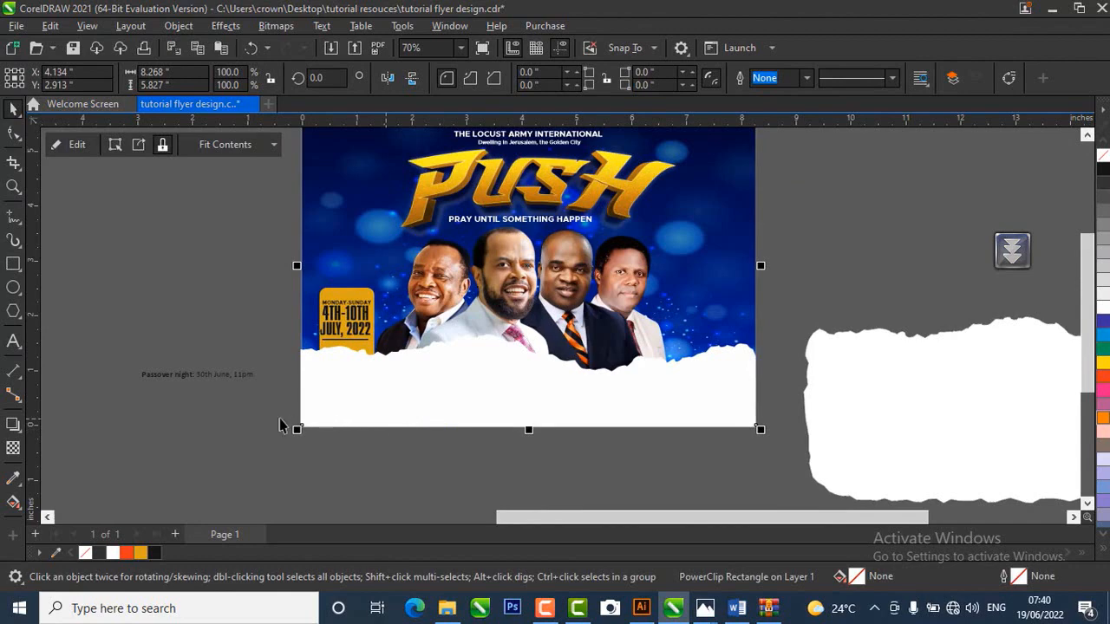
scroll(263, 412, "up", 1)
left_click(143, 369)
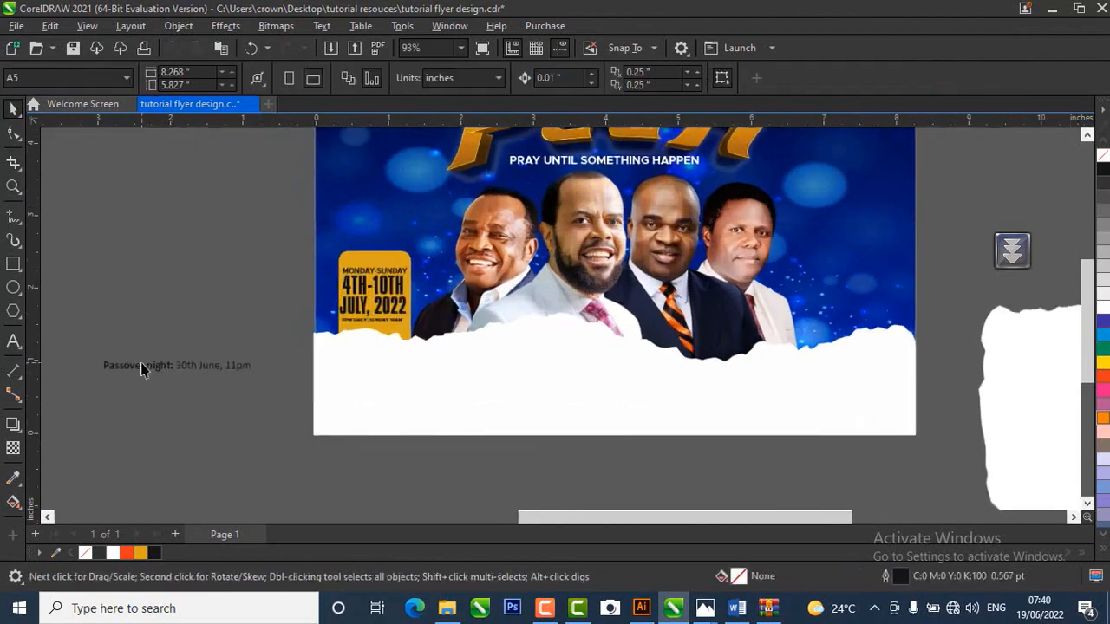
left_click(149, 375)
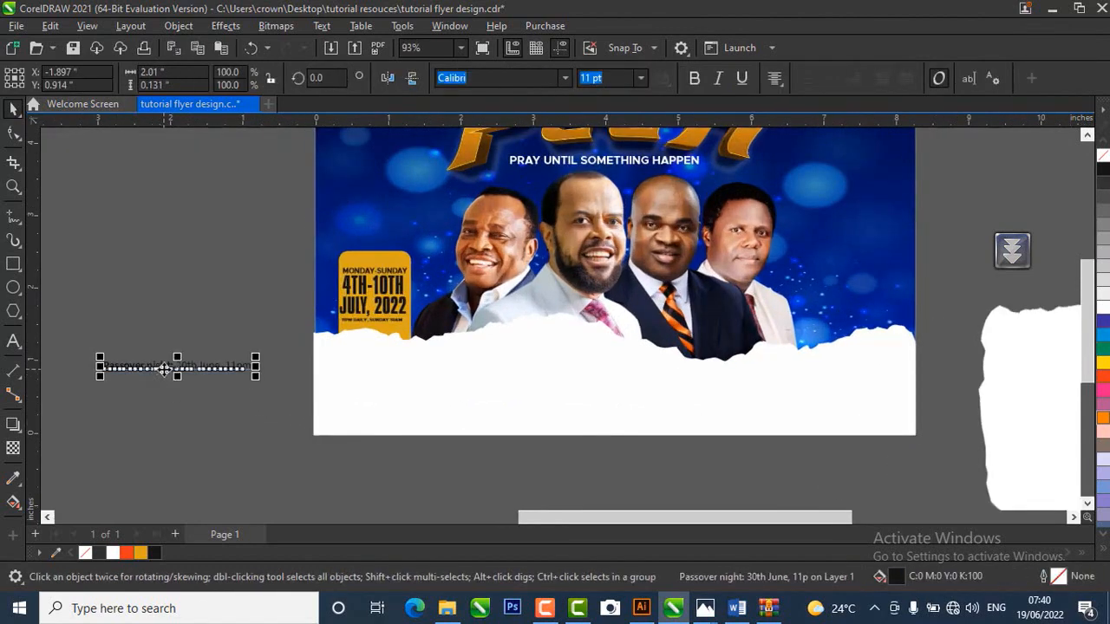
left_click_drag(154, 381, 875, 263)
- Set the passover night text's font to Compacta BT
scroll(854, 269, "up", 1)
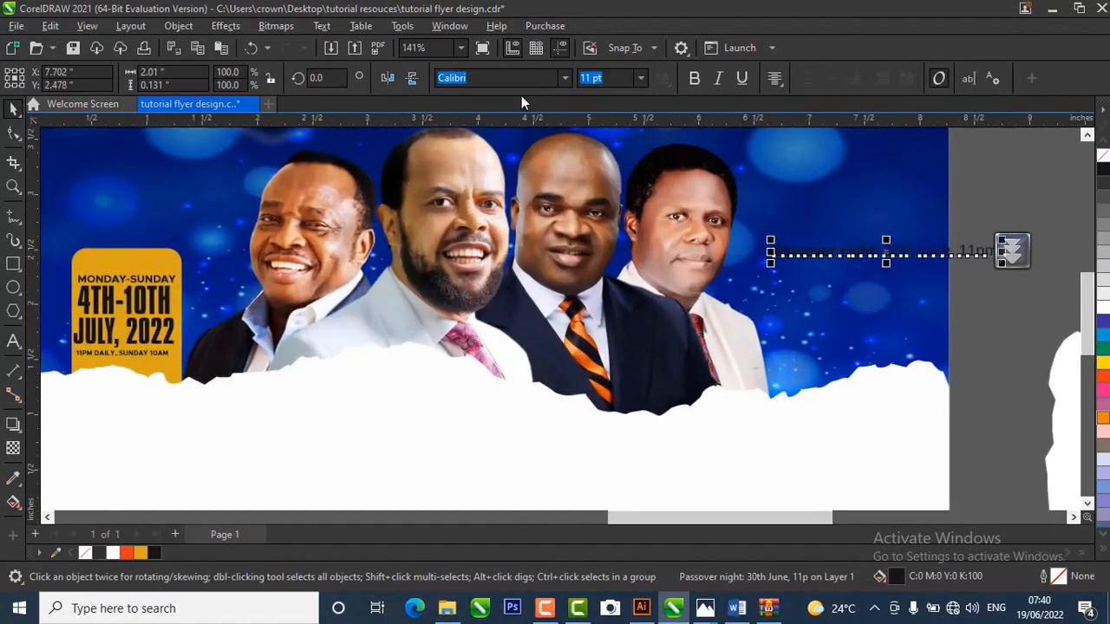
left_click(562, 80)
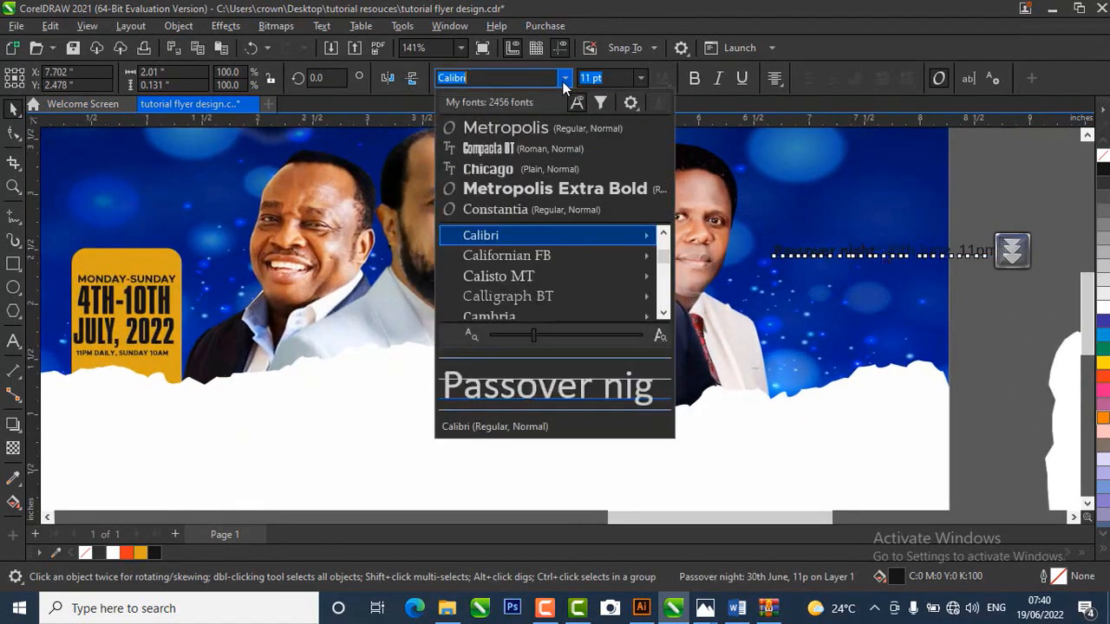
left_click(520, 150)
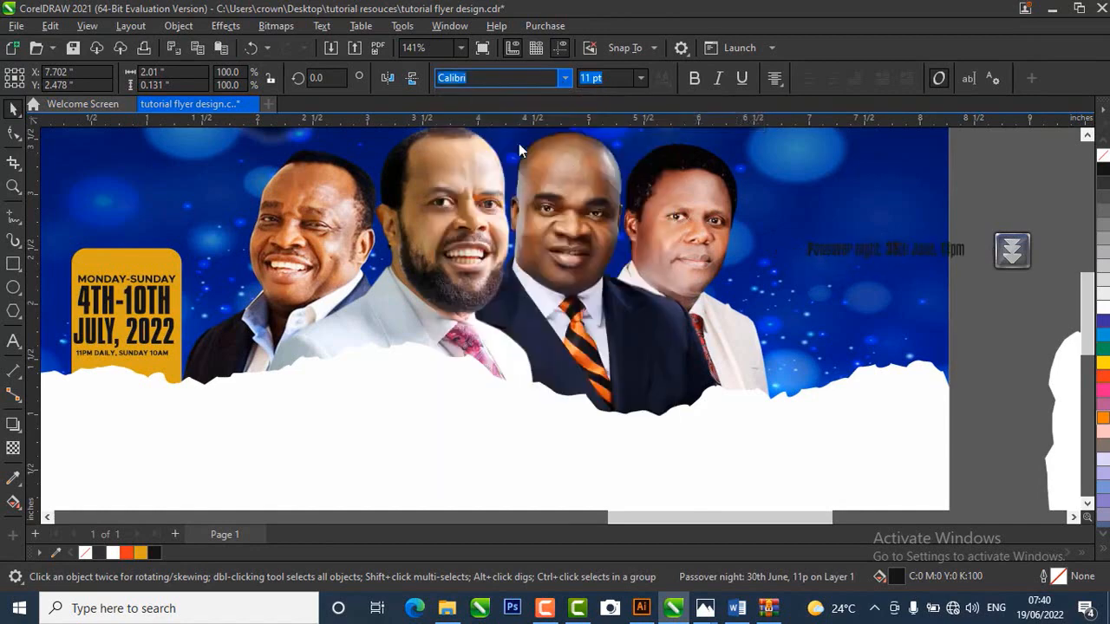
- Break the passover text into four lines: "Pass", "over", "night:" and "30th June, 11pm"
scroll(852, 266, "up", 1)
scroll(852, 266, "up", 1)
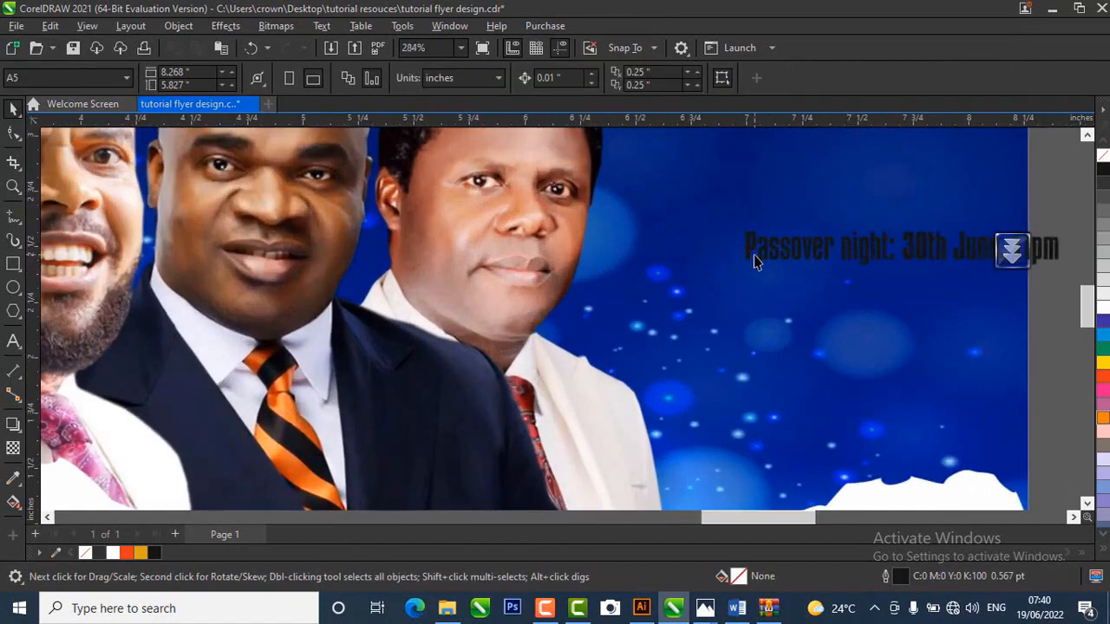
double_click(790, 260)
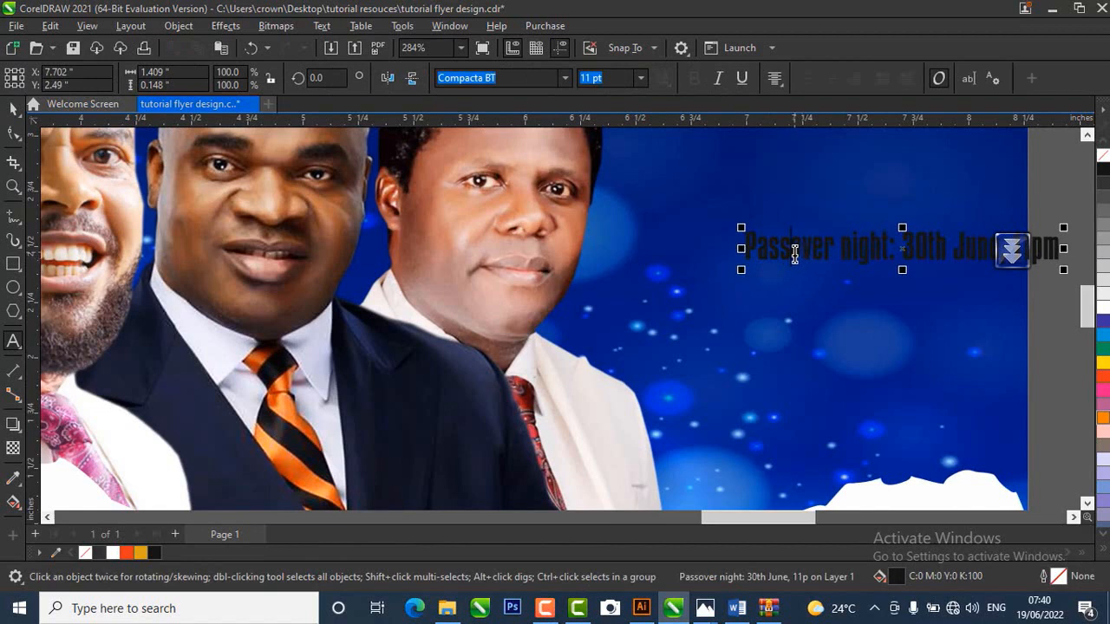
key("Return")
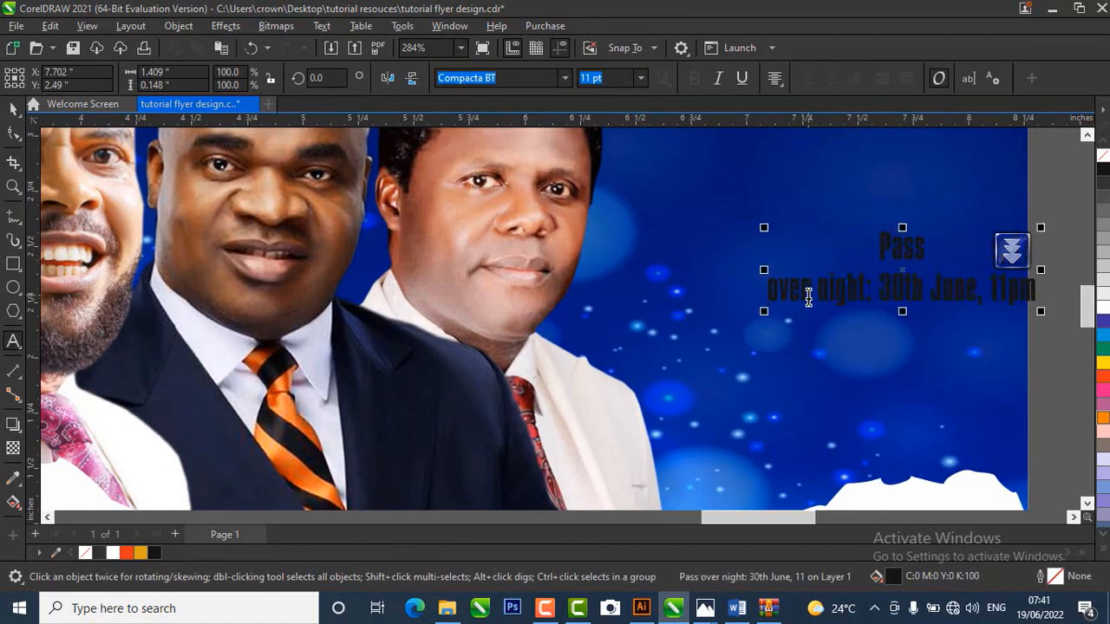
key("Return")
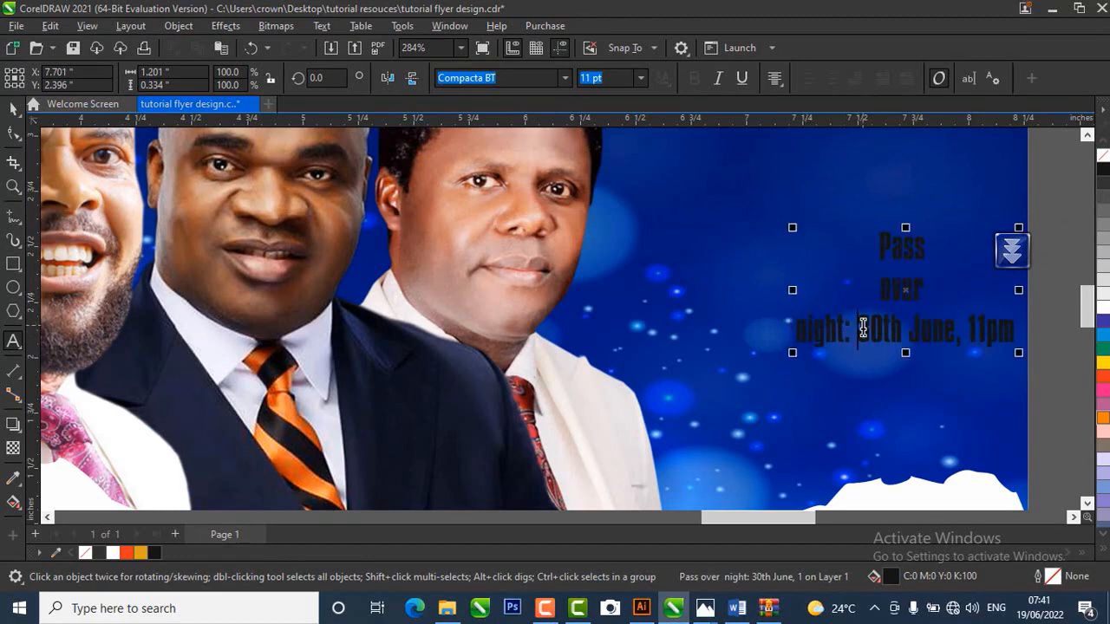
key("Return")
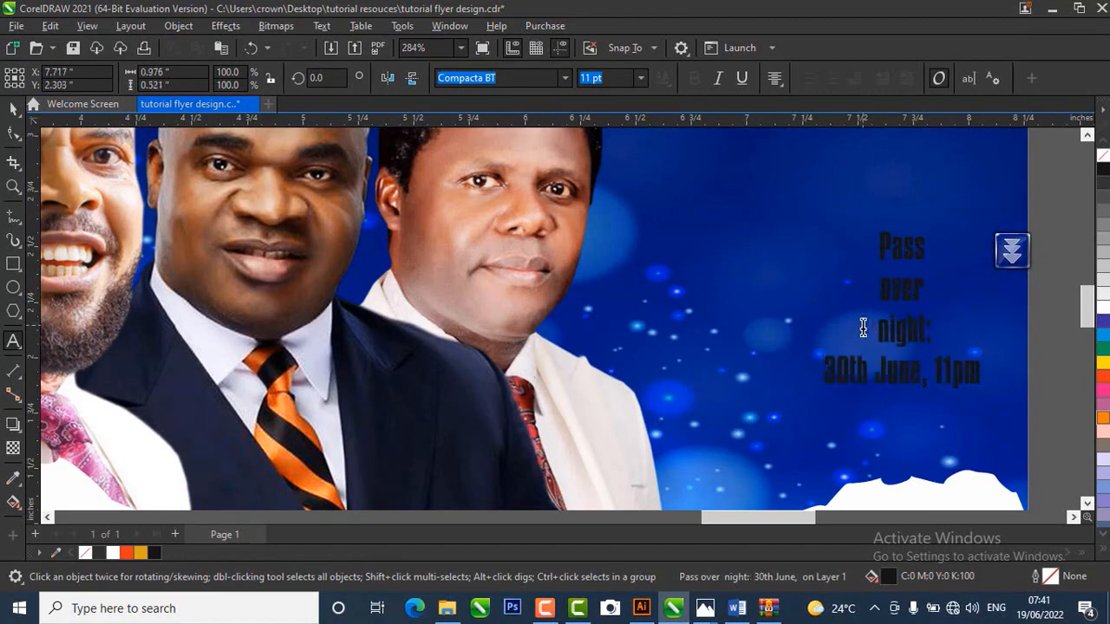
left_click(13, 108)
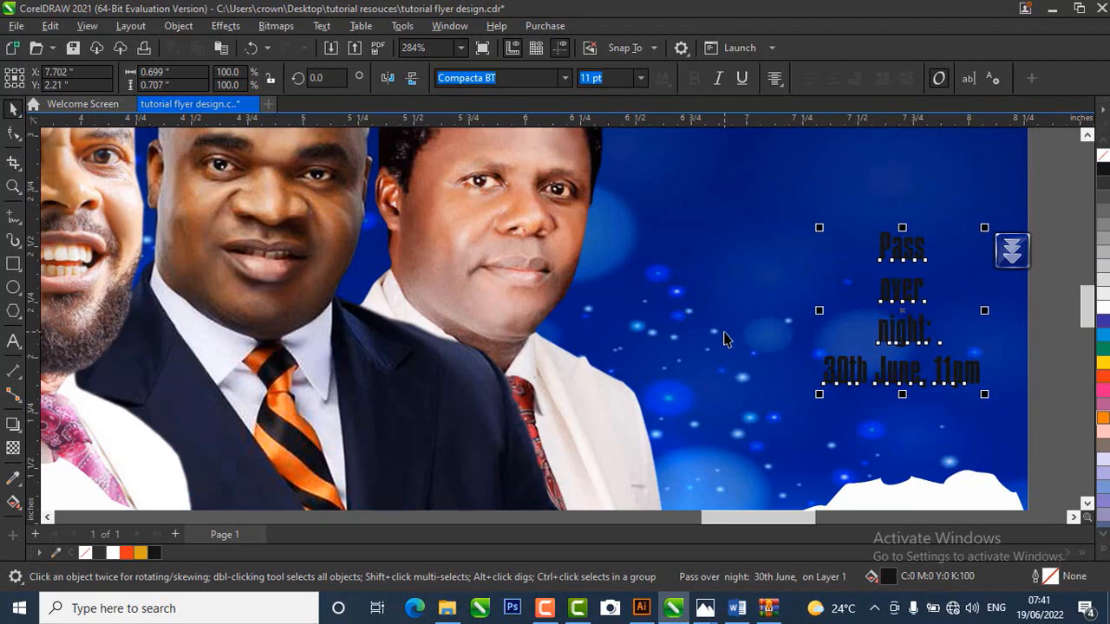
- Break the passover text apart into separate lines, enlarging "Pass" and "over" and shifting the date line slightly down
key("ctrl+k")
scroll(735, 338, "down", 2)
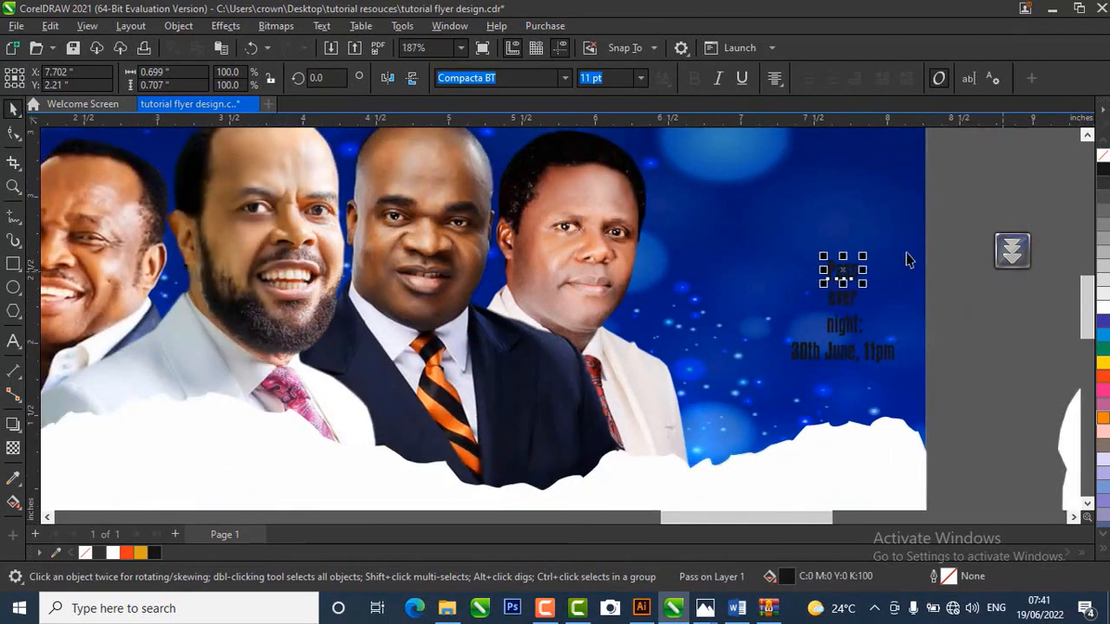
left_click_drag(862, 256, 807, 260)
left_click(839, 301)
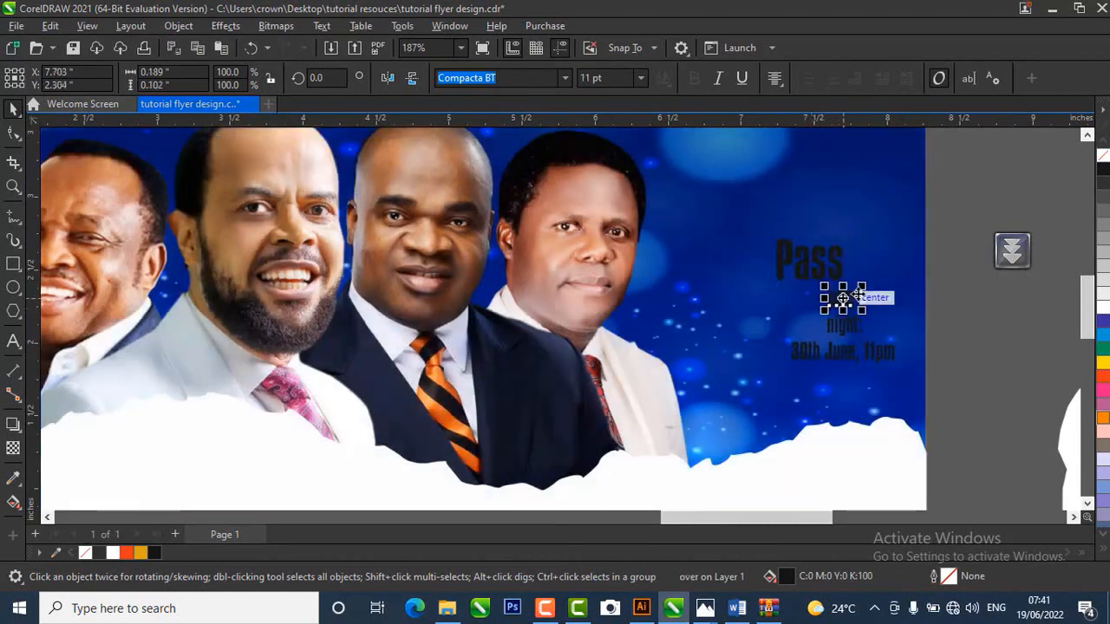
left_click_drag(873, 274, 810, 300)
left_click_drag(849, 356, 838, 369)
left_click(841, 326)
- Scale up "Pass" and "over" together and reposition them above the smaller lines
left_click_drag(958, 178, 739, 330)
left_click_drag(847, 233, 880, 197)
left_click_drag(850, 248, 838, 239)
left_click(993, 353)
- Move "night:" left beneath "over" and capitalize its first letter to read "Night:"
scroll(807, 326, "up", 1)
left_click(862, 325)
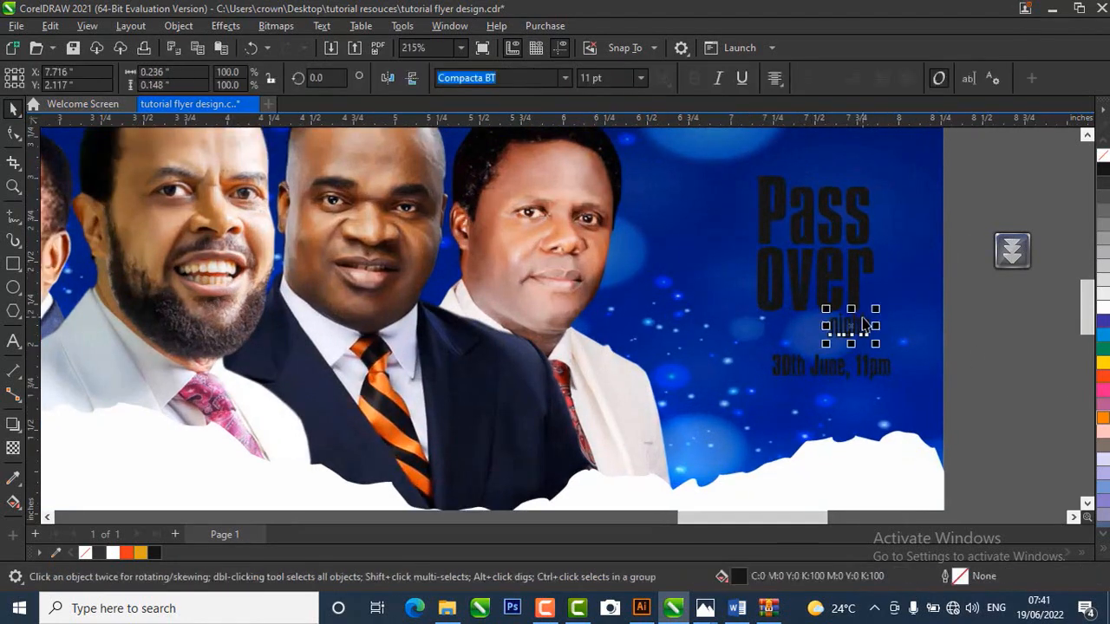
scroll(846, 331, "up", 2)
left_click_drag(837, 335, 795, 338)
left_click(795, 338)
key("BackSpace")
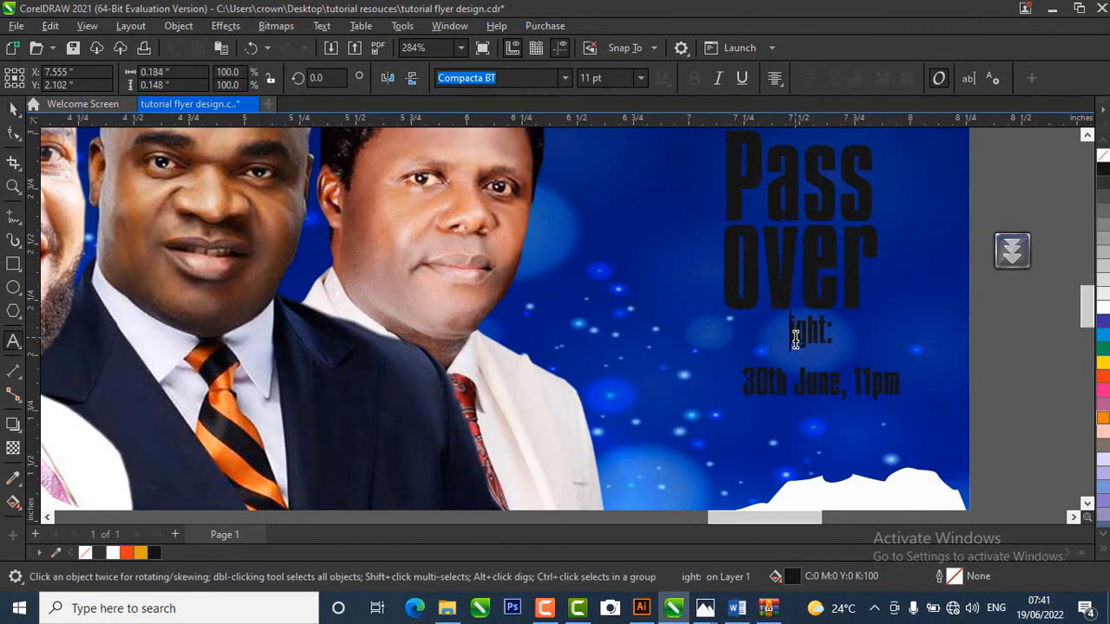
key("ctrl+z")
left_click(795, 338)
key("BackSpace")
type("N")
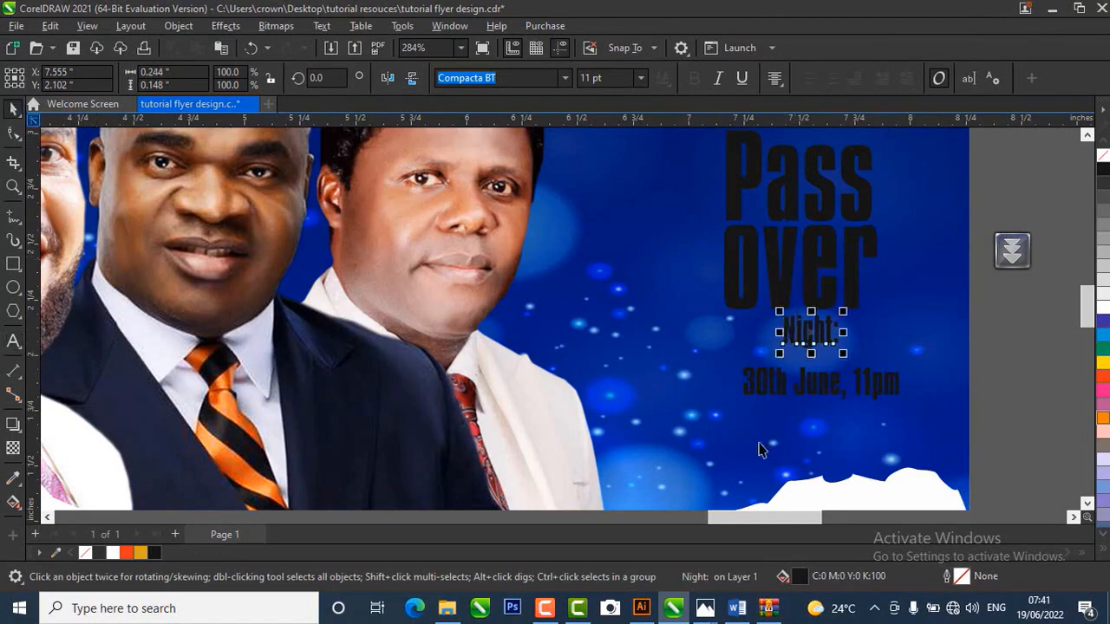
- Preview fonts starting with A on the "Night:" text, from Aachen BT through the Adobe Garamond Pro styles
scroll(760, 449, "down", 3)
left_click(564, 79)
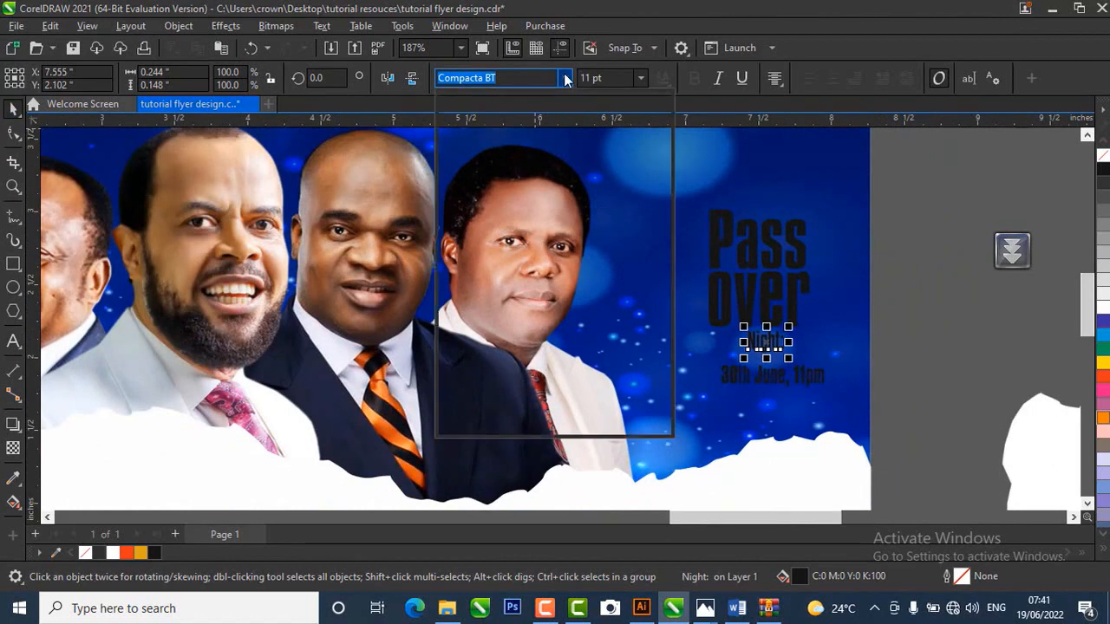
scroll(510, 240, "down", 2)
left_click(505, 78)
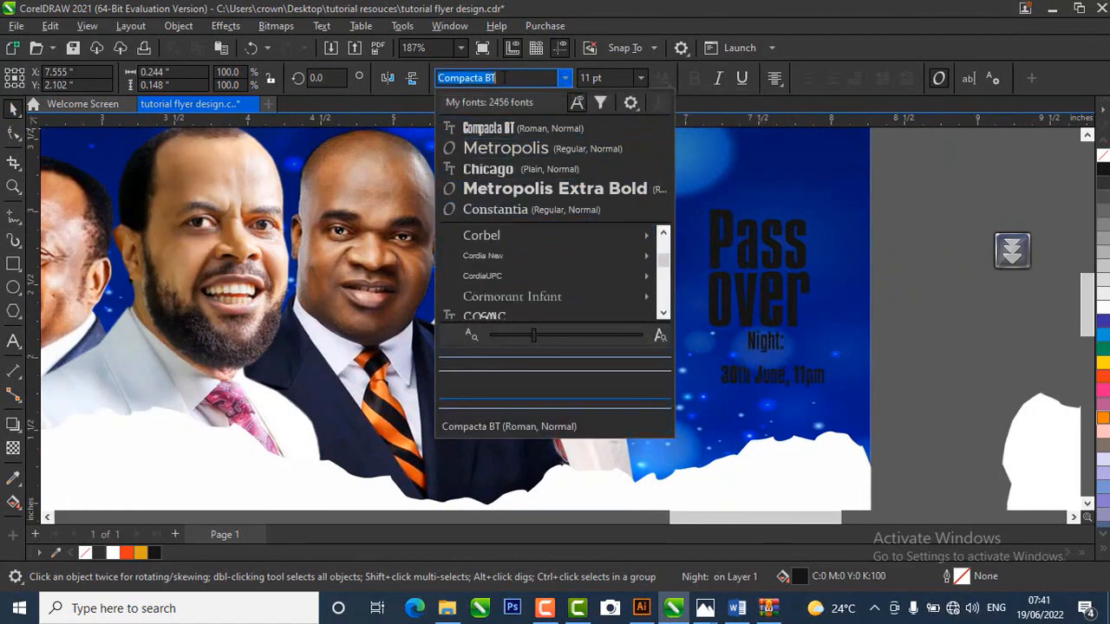
type("a")
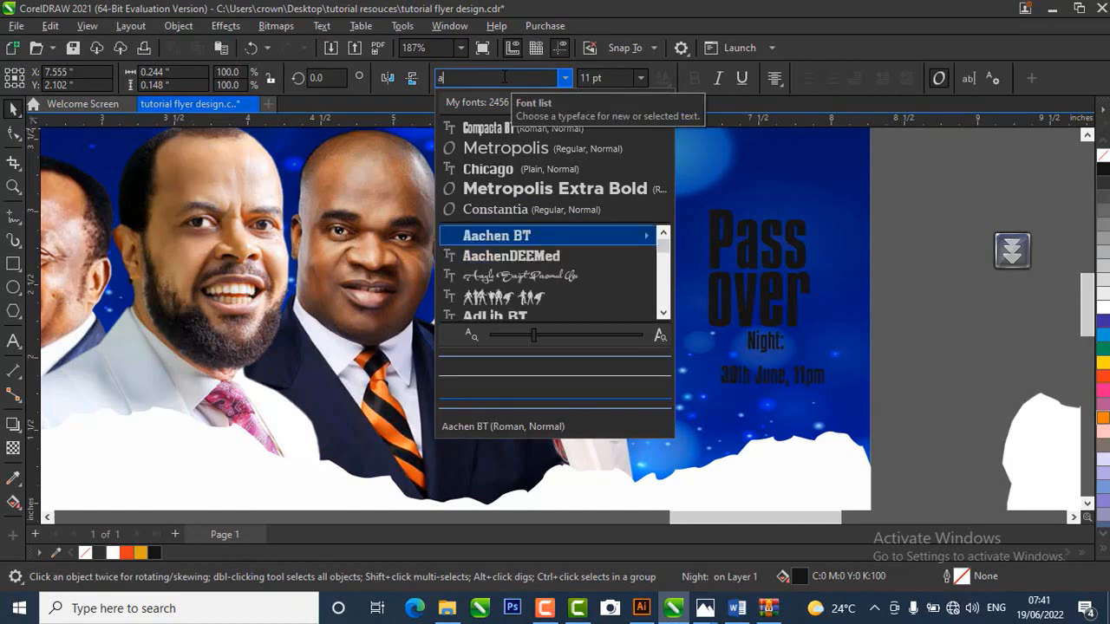
key("Down")
key("Down")
key("Down")
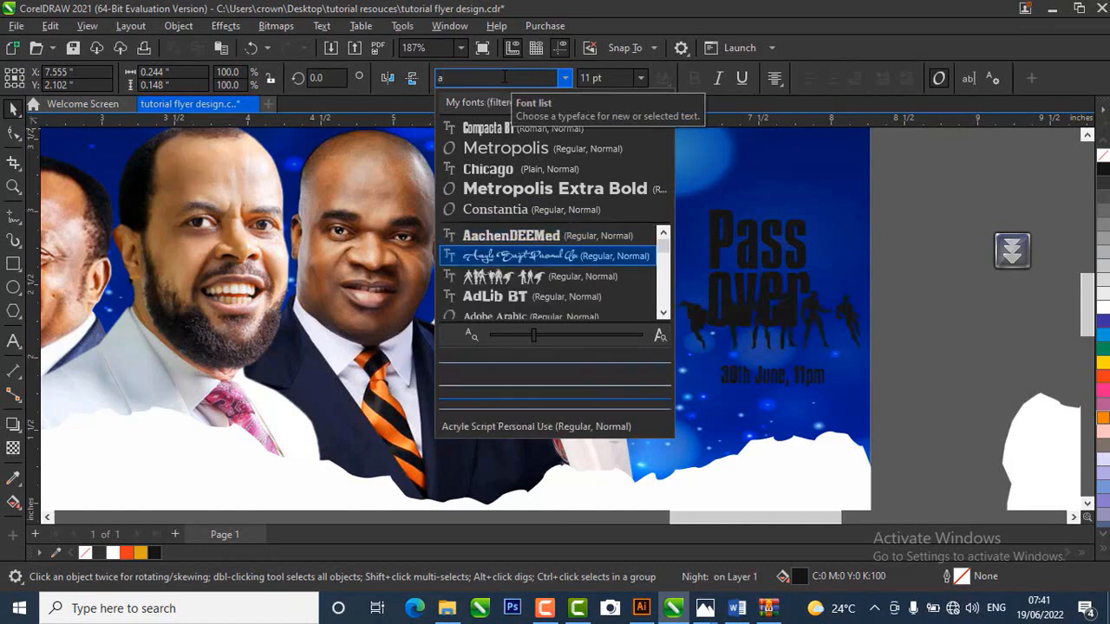
key("Up")
key("Down")
key("Down")
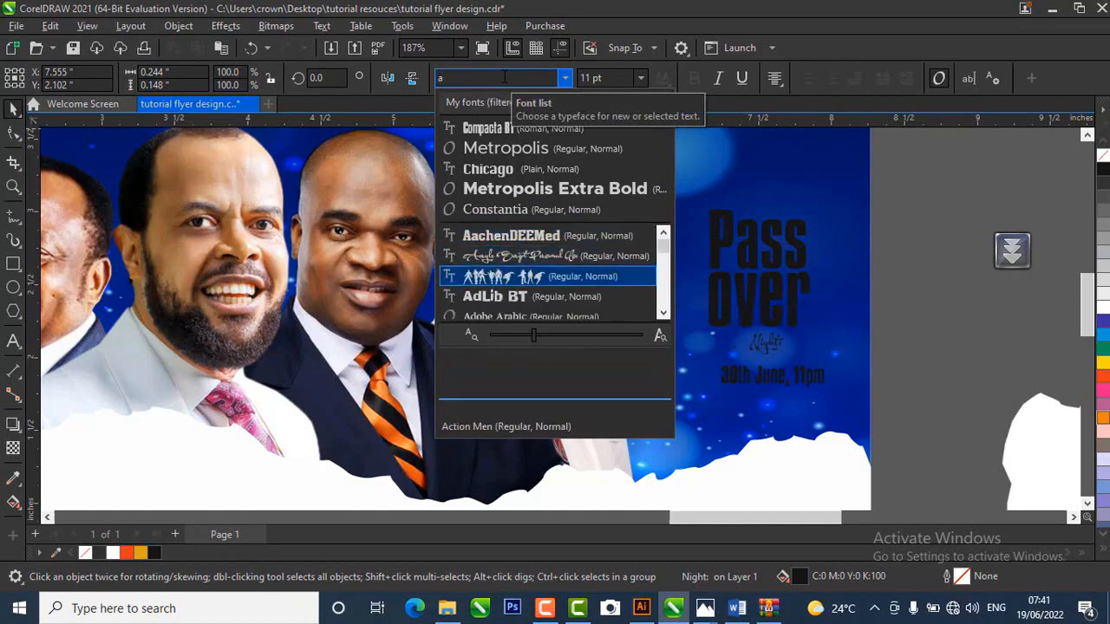
key("Down")
key("Down")
key("Down")
key("Down")
key("Down")
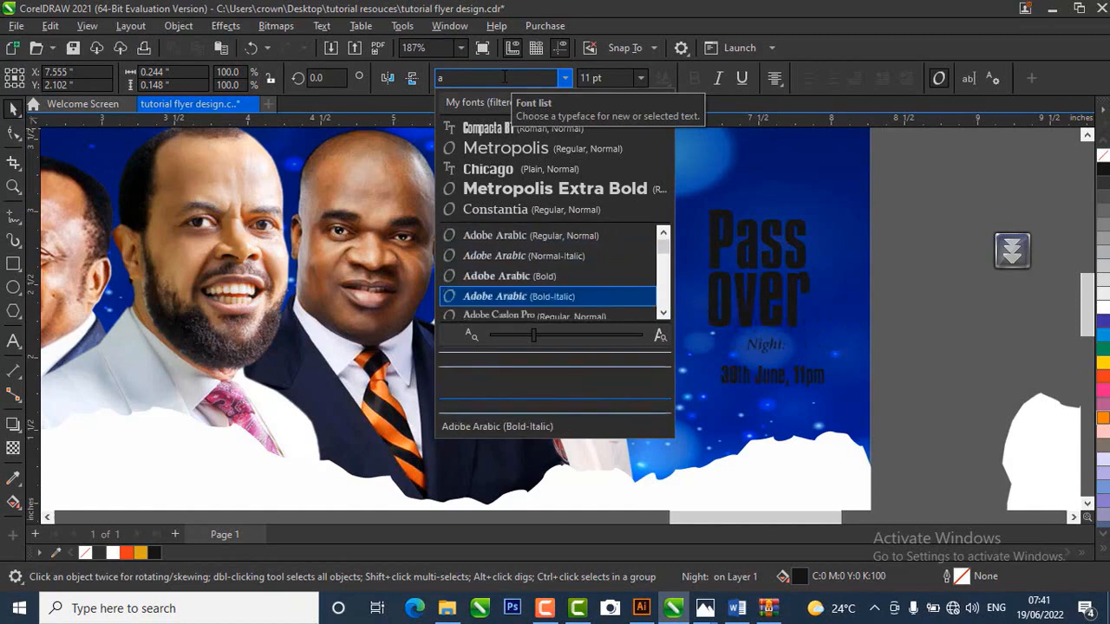
key("Down")
key("Down")
key("Down")
key("Down")
key("Down")
key("Down")
key("Down")
key("Down")
key("Down")
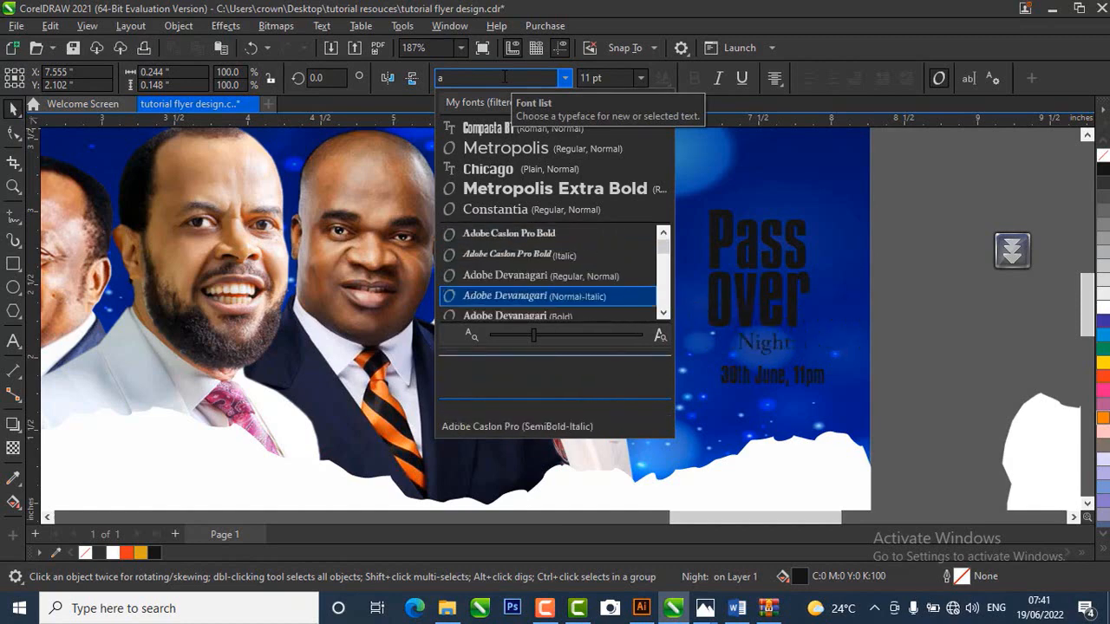
key("Down")
key("Down")
key("Down")
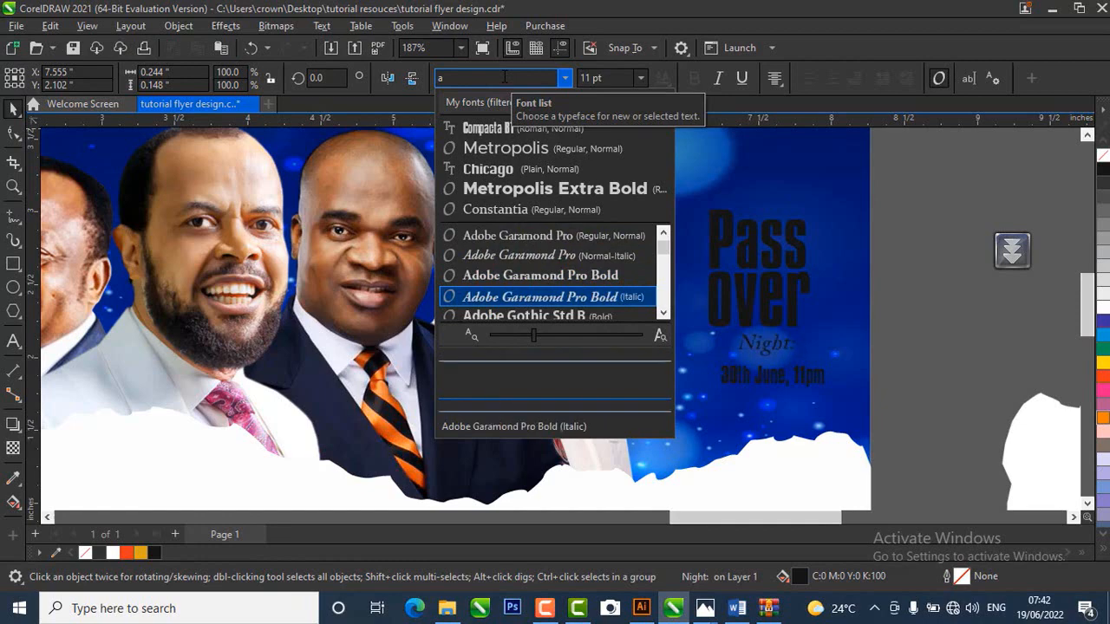
- Preview further fonts on the "Night:" text, going through those starting with S, V and W
scroll(504, 77, "down", 10)
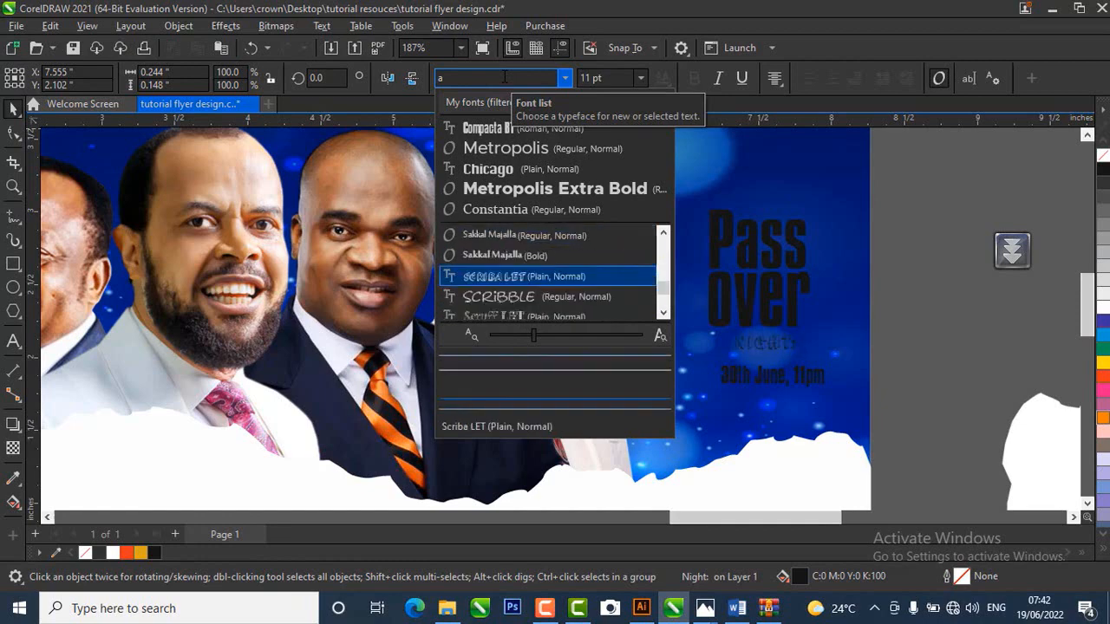
scroll(504, 77, "down", 1)
scroll(505, 77, "down", 3)
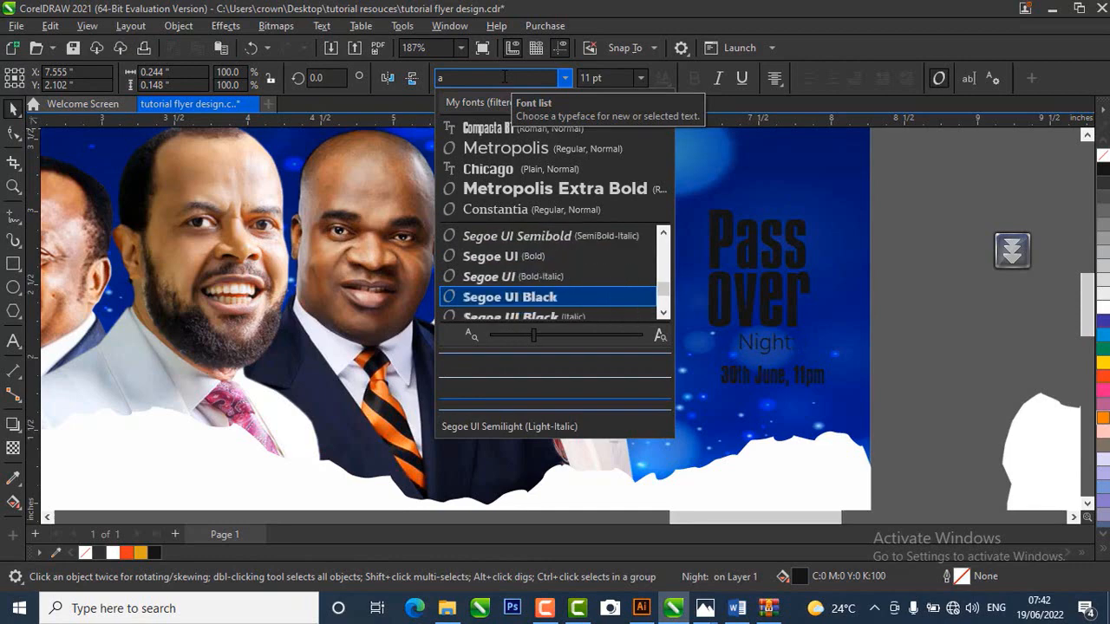
scroll(505, 77, "down", 8)
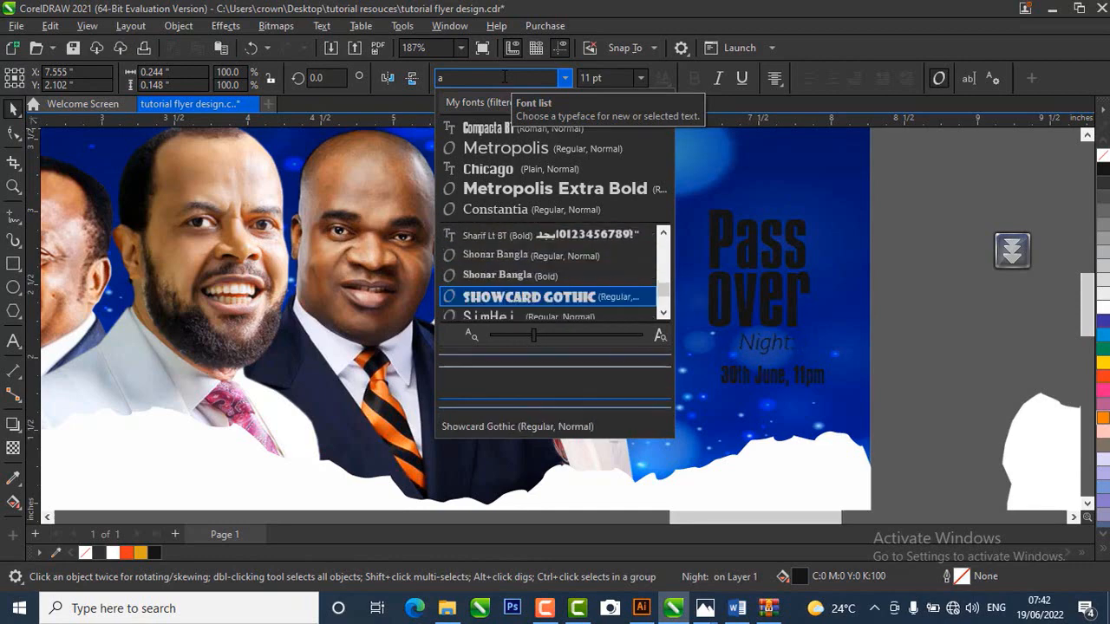
scroll(505, 77, "down", 1)
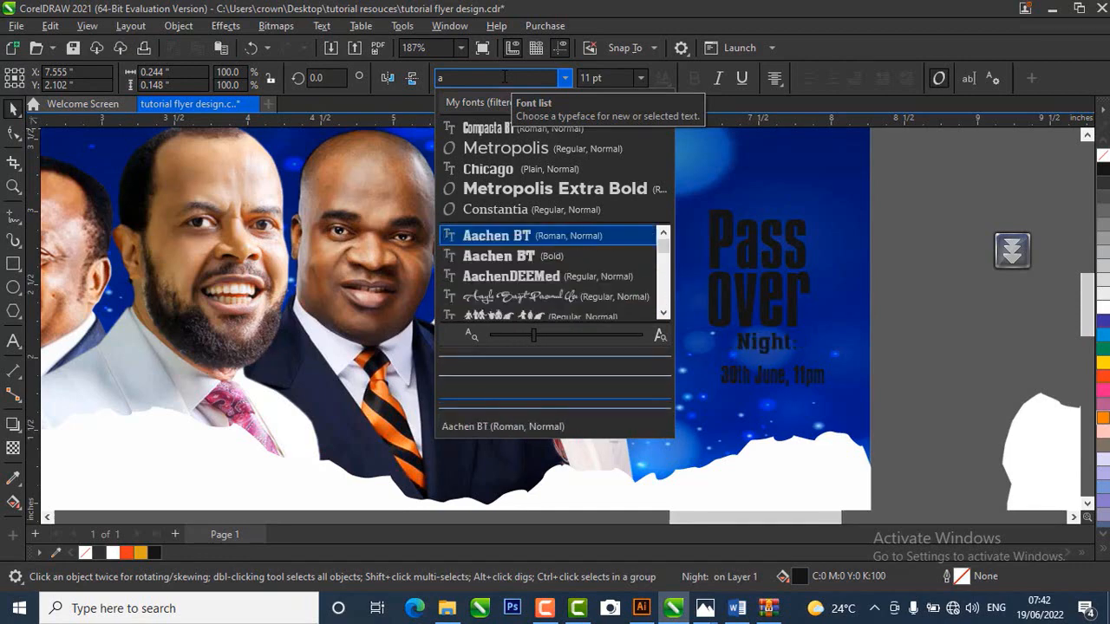
type("v")
scroll(505, 77, "down", 7)
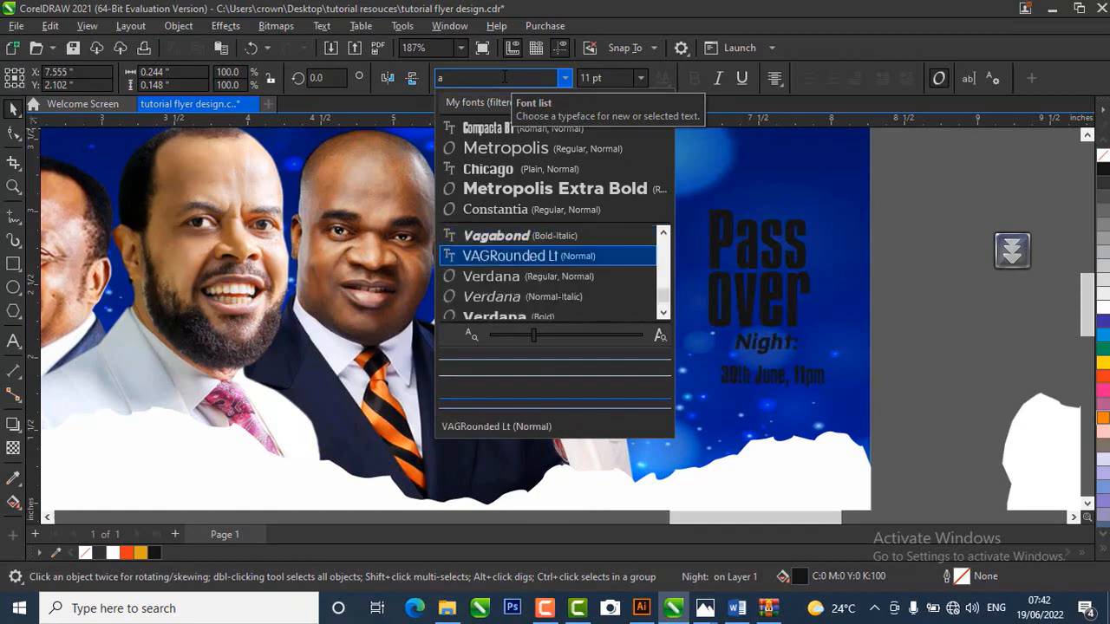
scroll(504, 78, "down", 5)
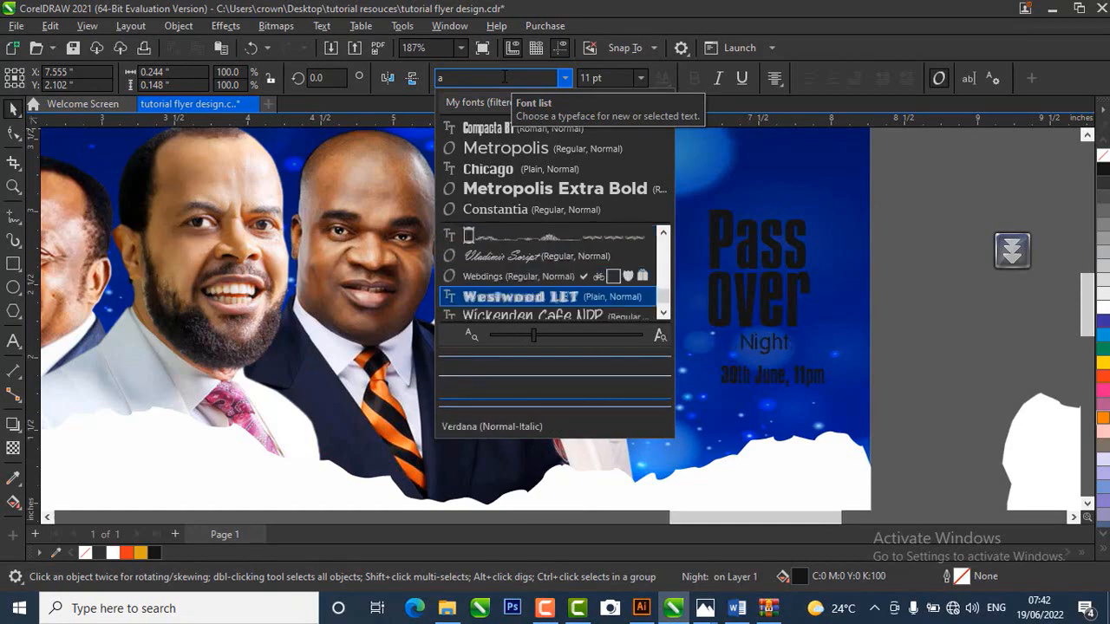
scroll(504, 78, "down", 9)
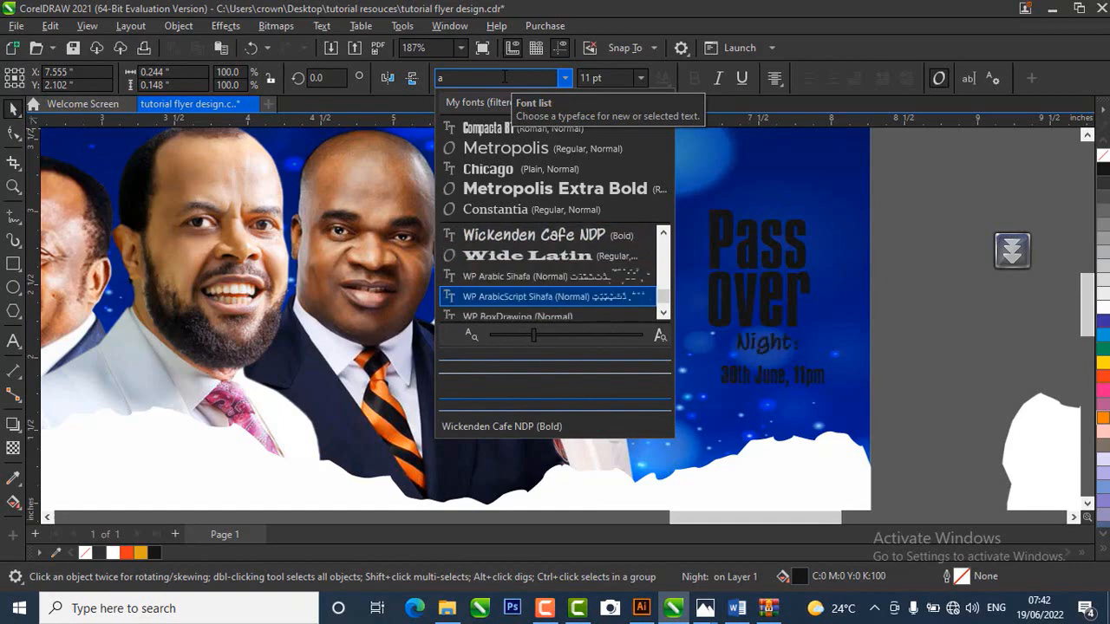
scroll(505, 77, "up", 3)
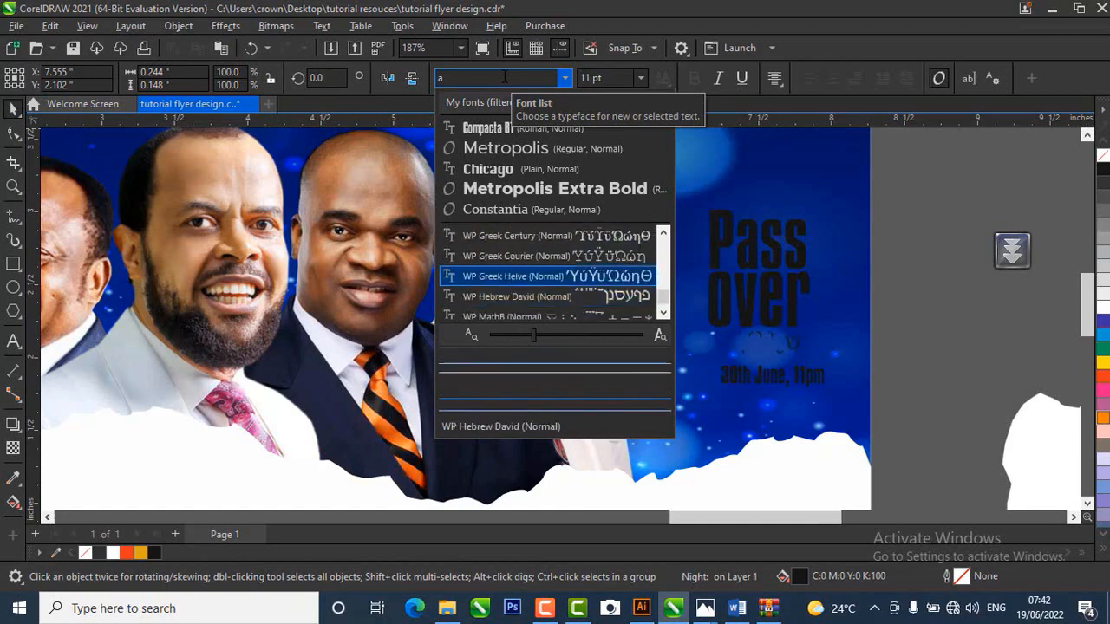
- Apply the Acryle Script Personal Use font to the "Night:" text
type("a")
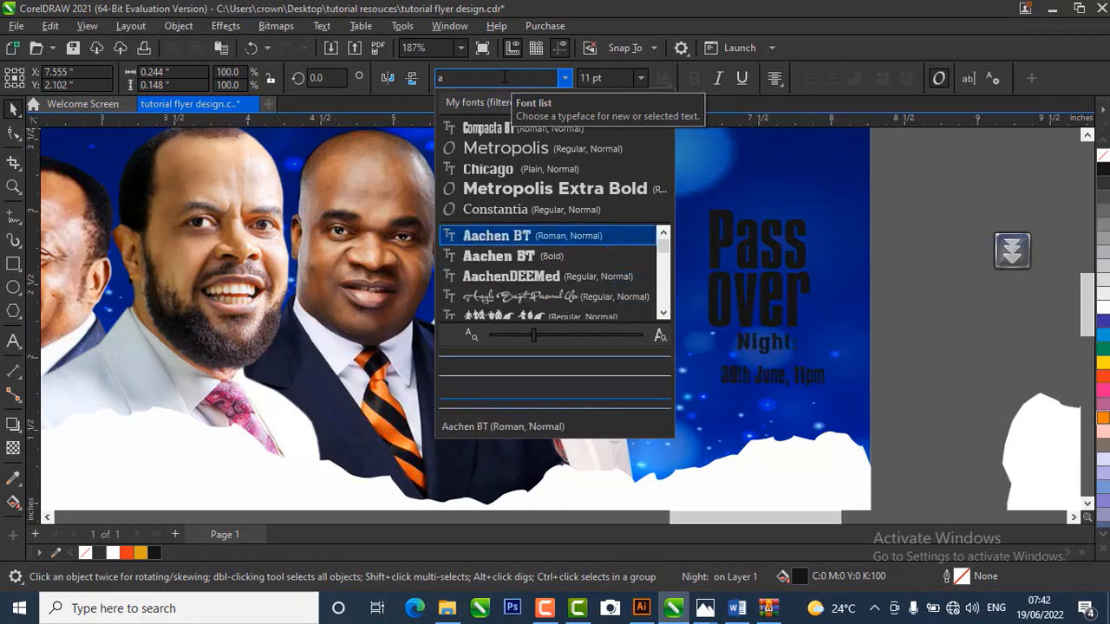
key("Down")
key("Down")
key("Down")
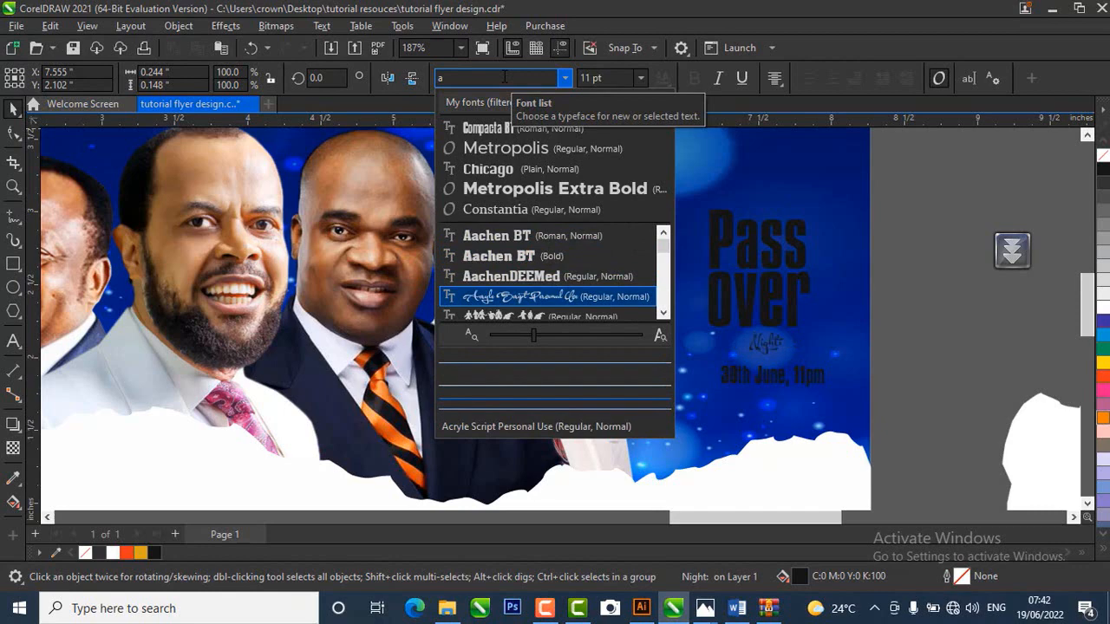
key("Return")
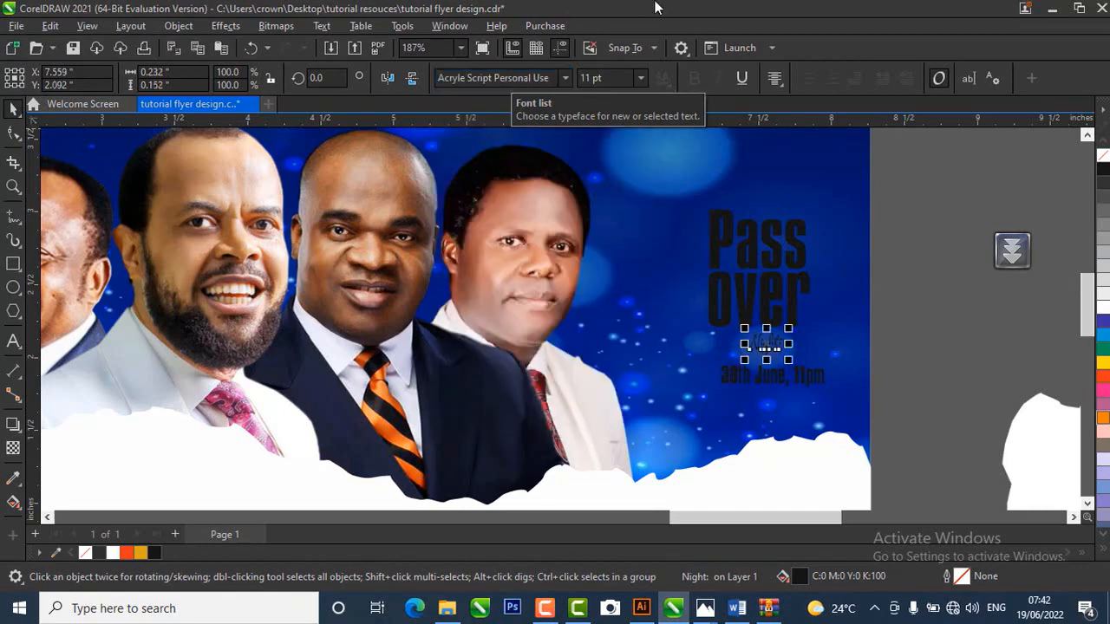
- Enlarge "Night:" to about 24 pt and position it directly beneath "over", above the date line
left_click_drag(792, 326, 815, 315)
scroll(776, 368, "up", 1)
left_click_drag(778, 351, 766, 357)
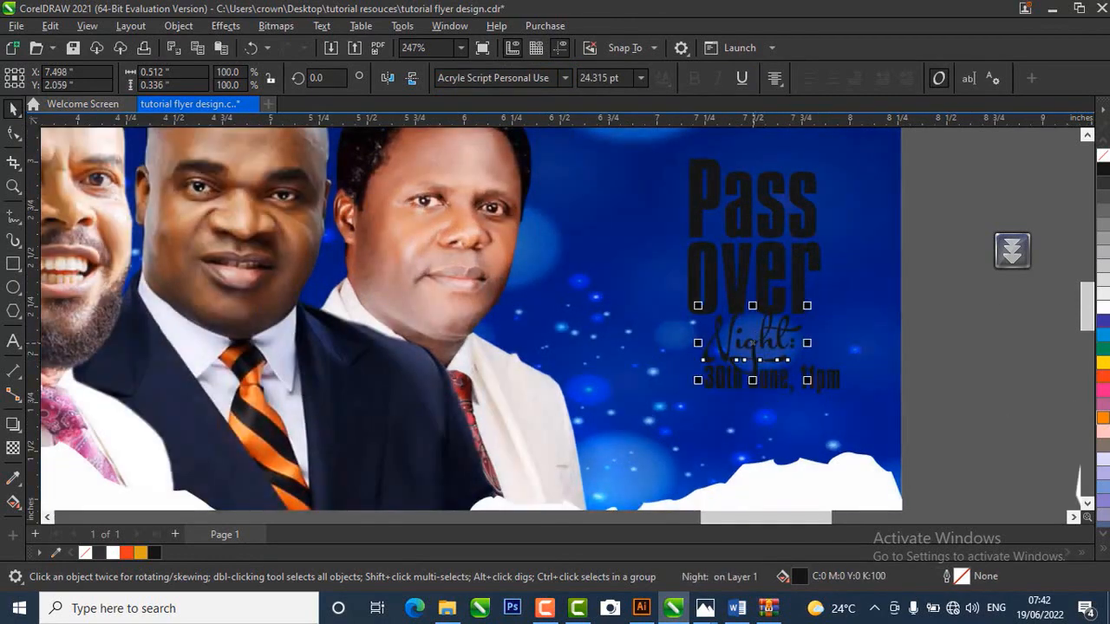
- Fill "Night:" and the "Pass" and "over" lines with white
left_click(1102, 308)
left_click_drag(933, 158, 638, 341)
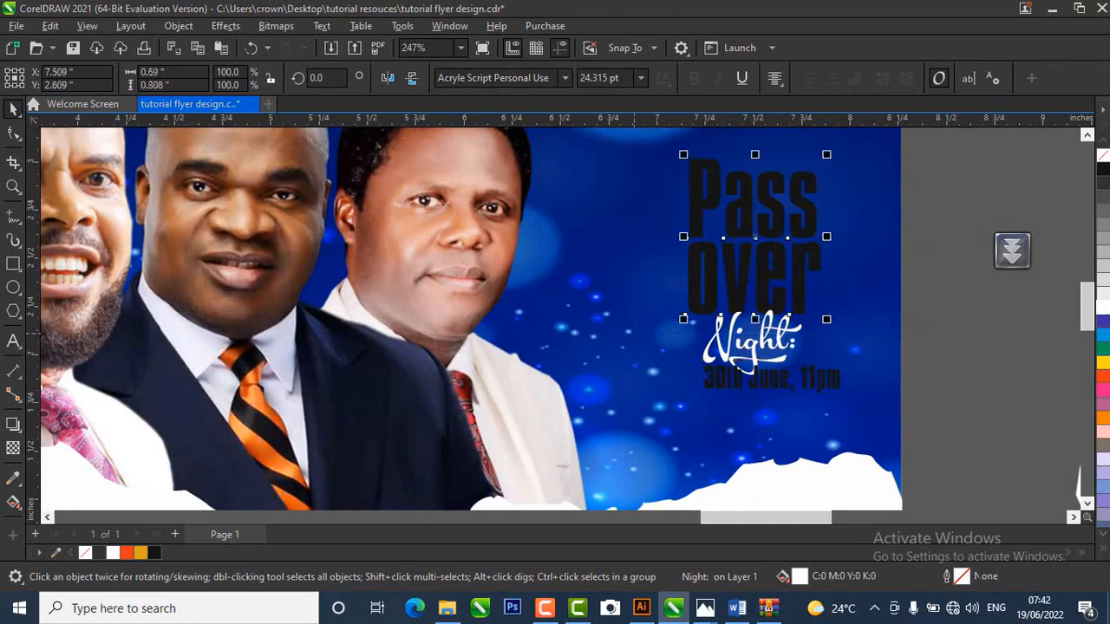
left_click(1103, 308)
key("Escape")
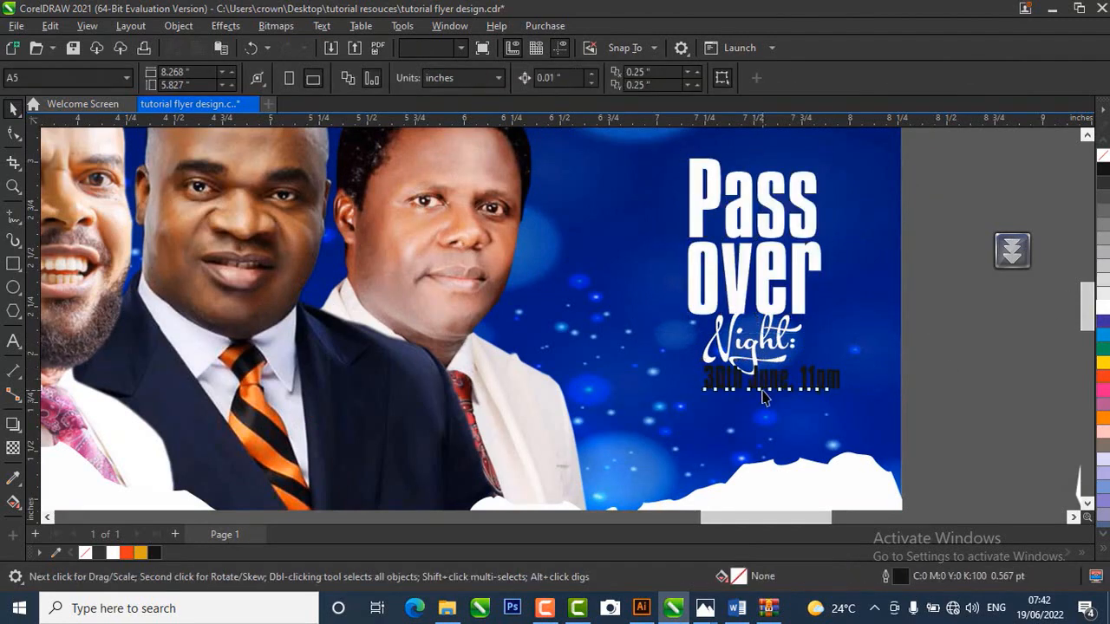
- Move the "30th June, 11pm" line beneath "Night:", shrink it to about 9 pt and fill it with white
left_click_drag(786, 388, 774, 398)
scroll(773, 398, "up", 1)
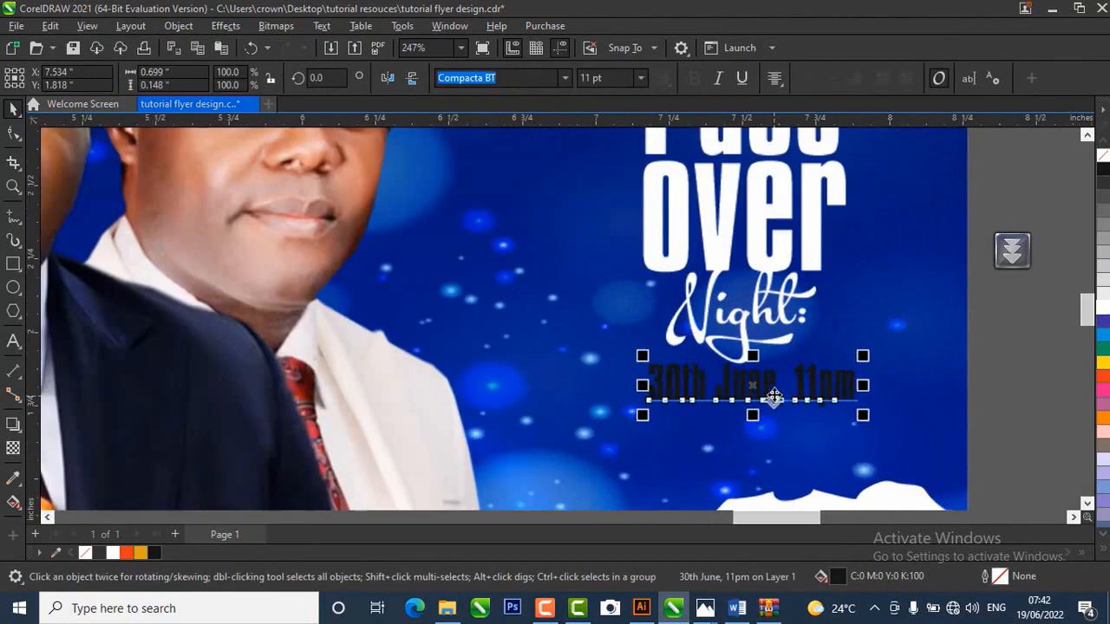
mouse_move(872, 354)
left_mouse_down()
mouse_move(831, 362)
mouse_move(881, 366)
left_mouse_up()
left_click(1103, 309)
scroll(758, 359, "down", 1)
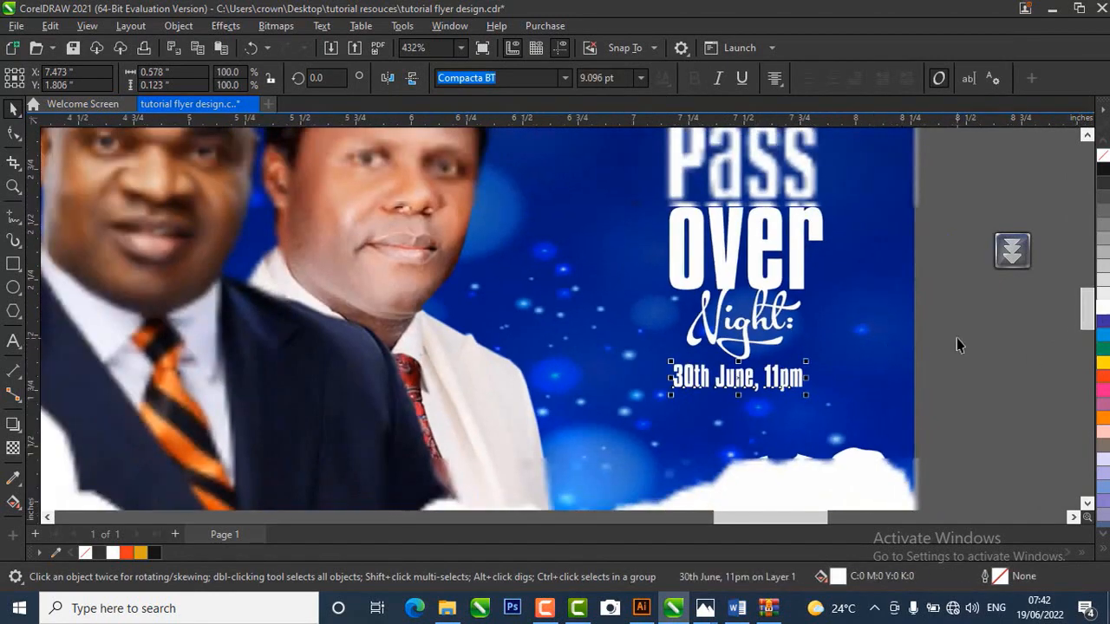
left_click(956, 337)
- Draw a rectangle about 1.06 in wide and 1.91 in high around the "Pass over Night" text block
scroll(767, 340, "down", 2)
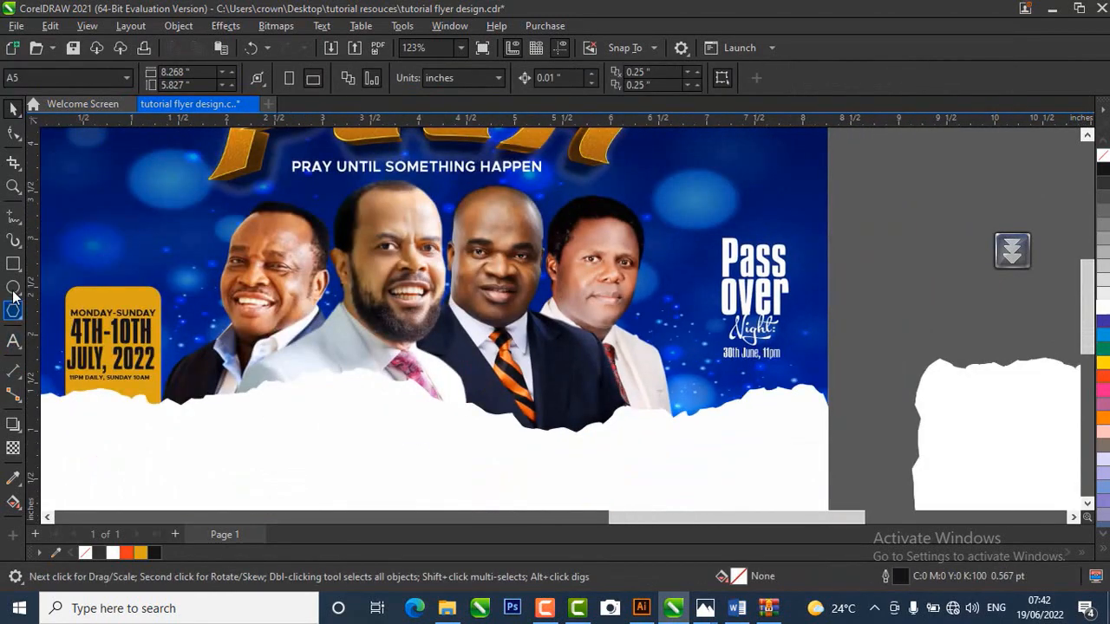
left_click(13, 265)
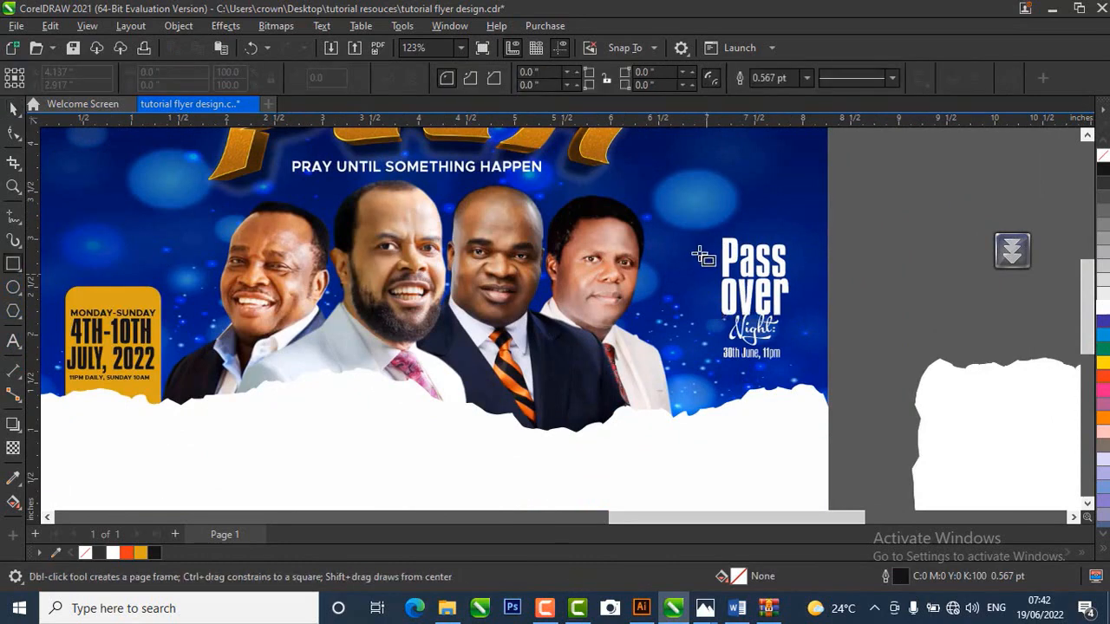
left_click_drag(699, 202, 799, 384)
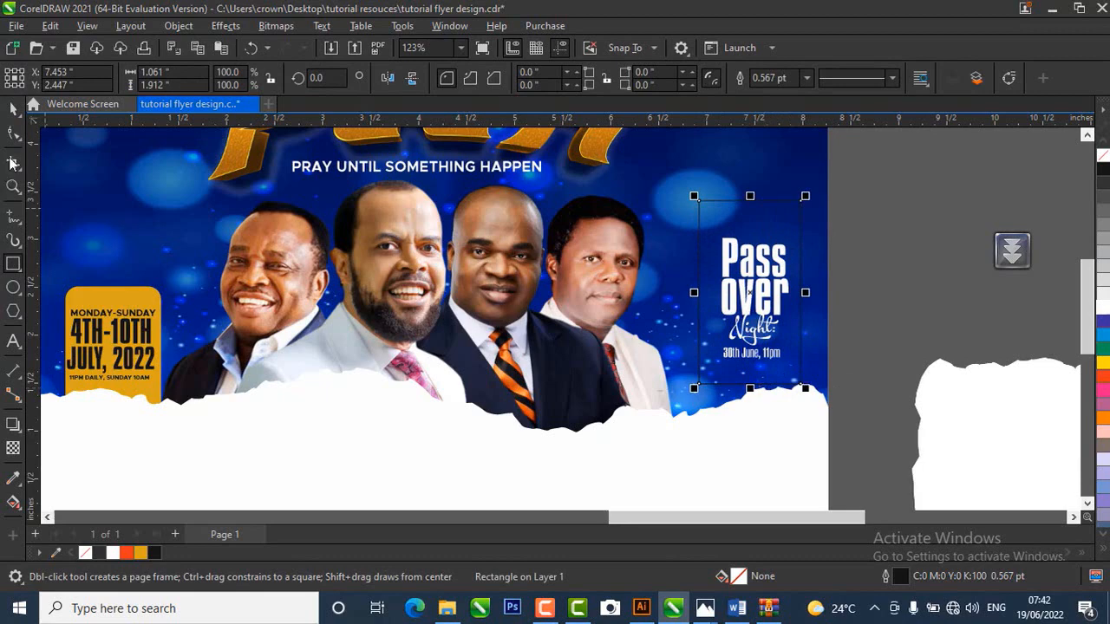
left_click(13, 107)
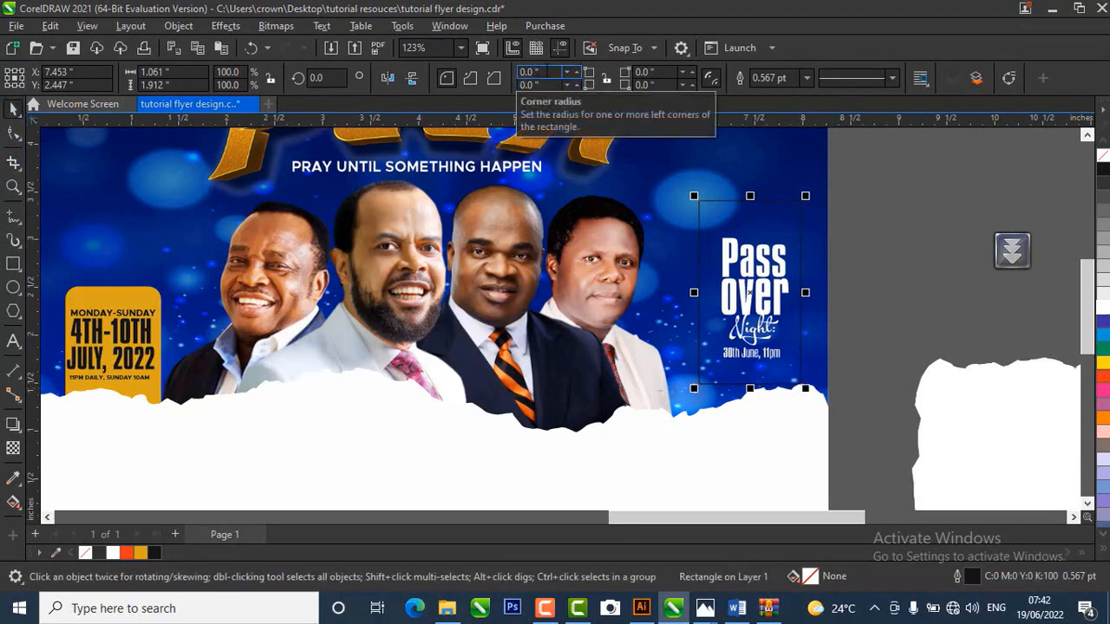
- Round all four corners of the rectangle with a 0.09 in radius
left_click_drag(547, 72, 497, 76)
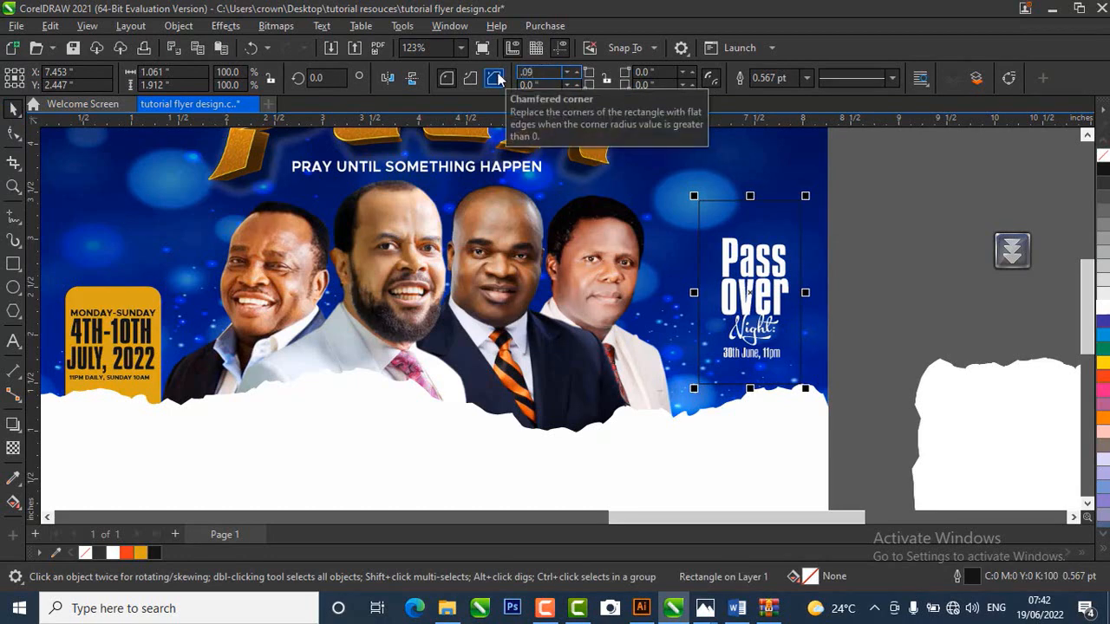
type(".09")
key("Return")
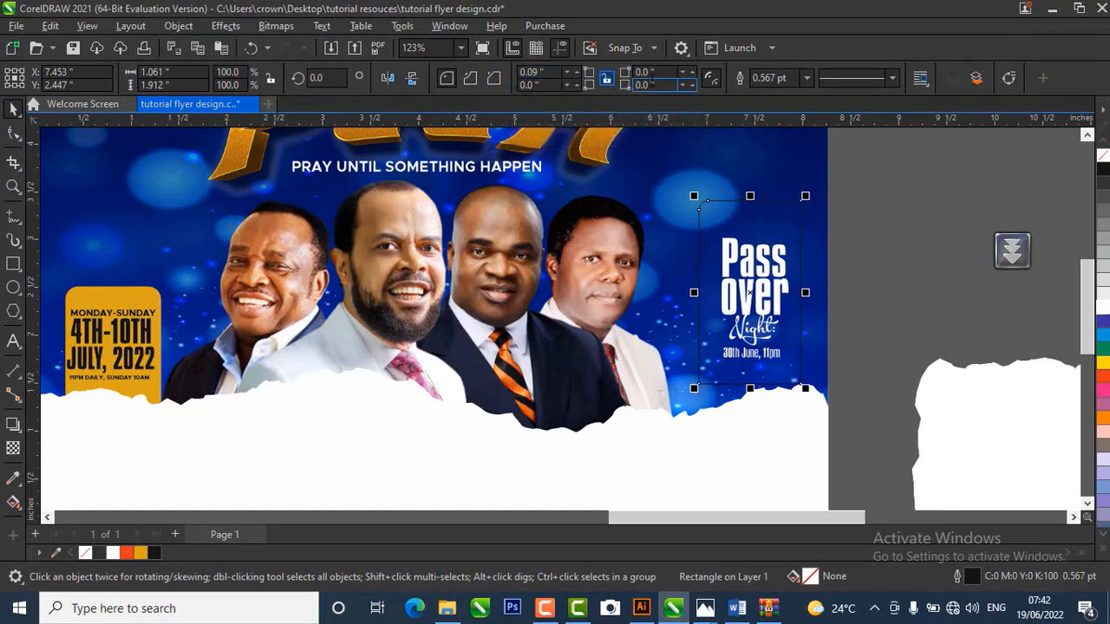
left_click_drag(657, 73, 635, 73)
key("BackSpace")
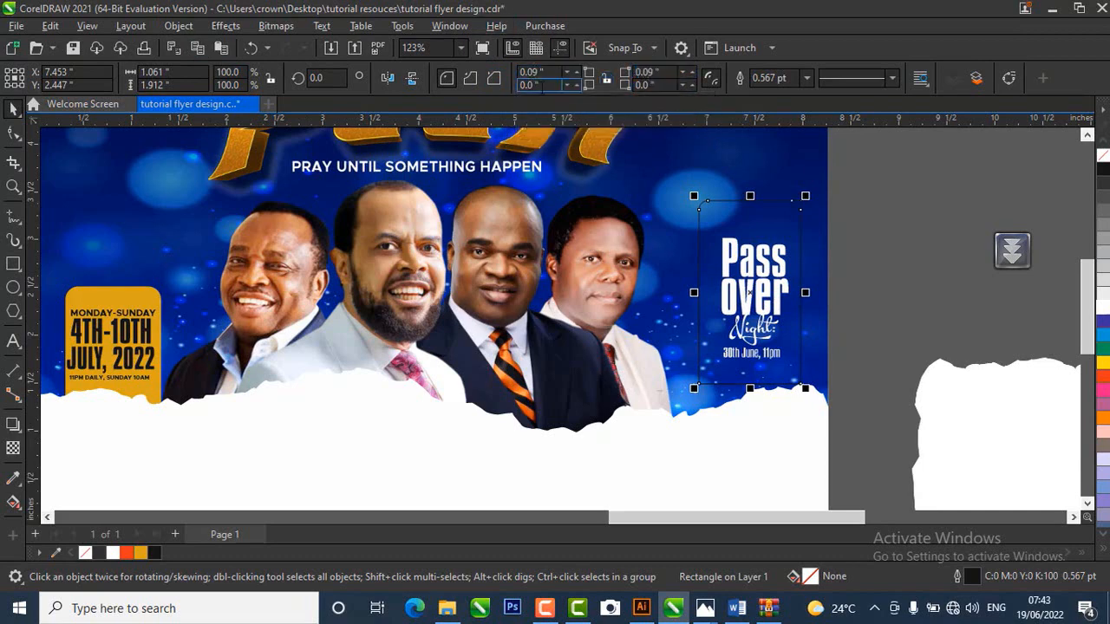
key("Tab")
type(".09")
key("Return")
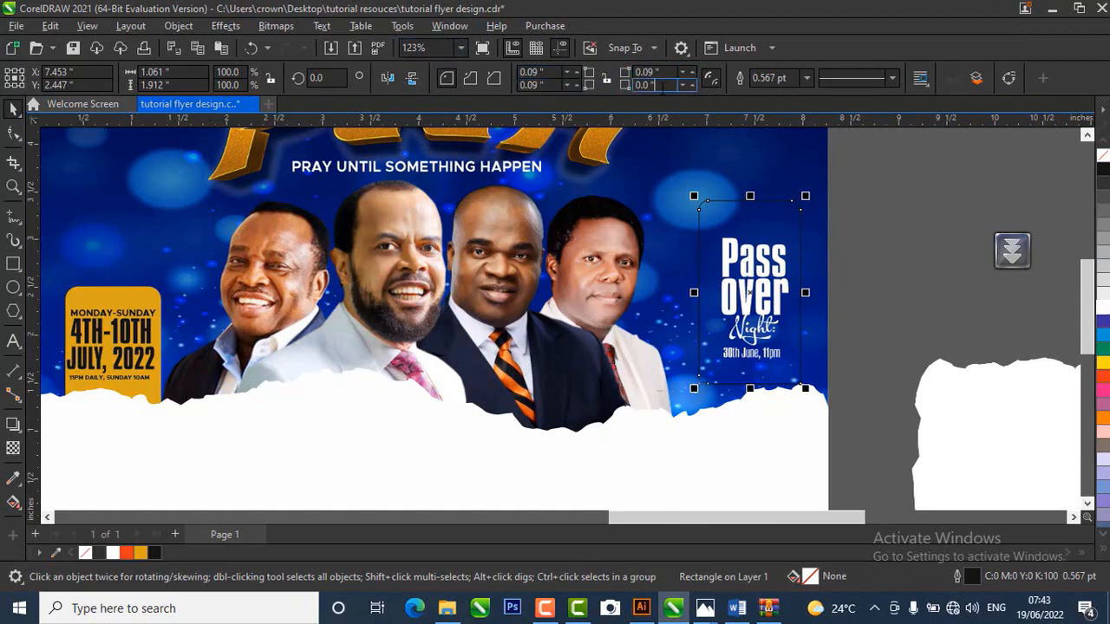
type(".0")
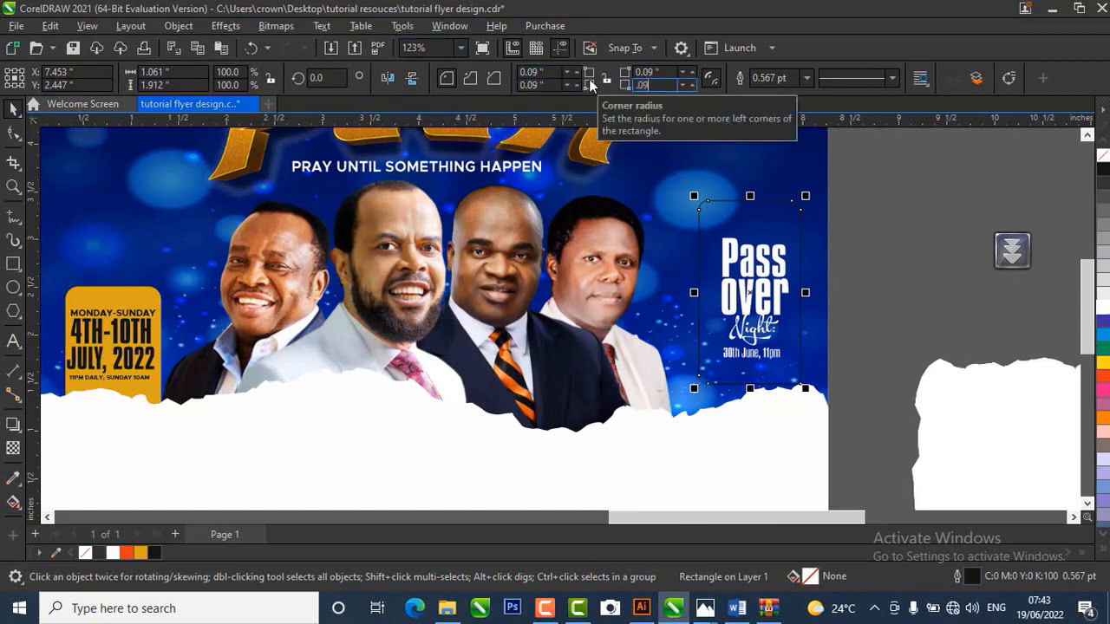
type("9")
key("Return")
- Enlarge the four passover text lines together to about 0.84 by 1.55 in and centre them inside the rounded rectangle
left_click_drag(885, 203, 695, 400)
scroll(724, 273, "up", 1)
left_click_drag(711, 221, 698, 182)
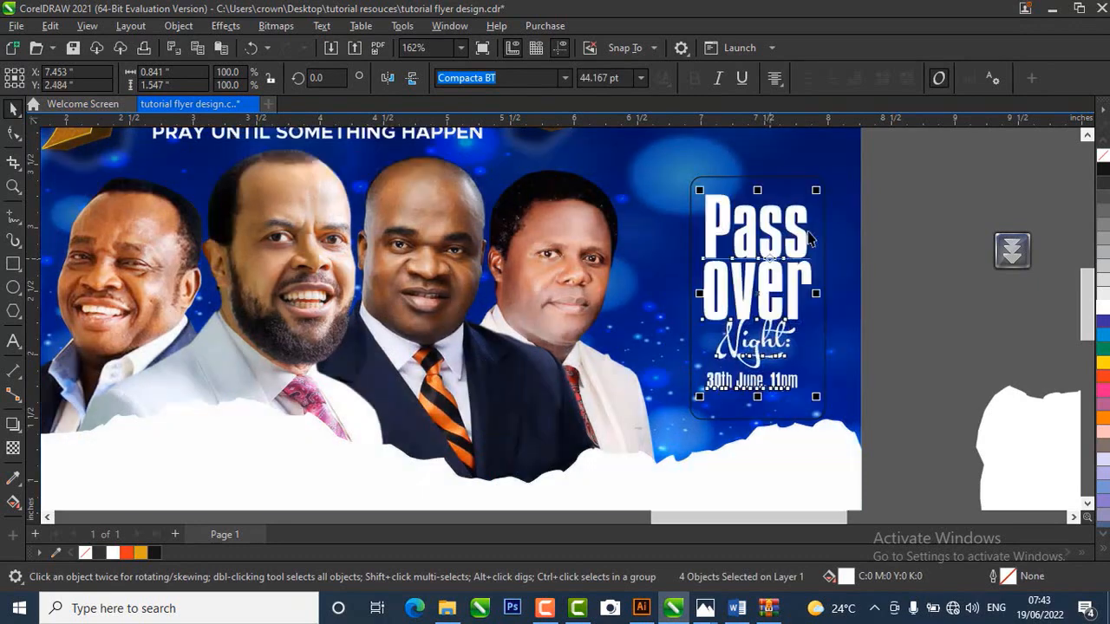
- Change the outline of the rounded rectangle around the passover text to white
left_click(799, 177)
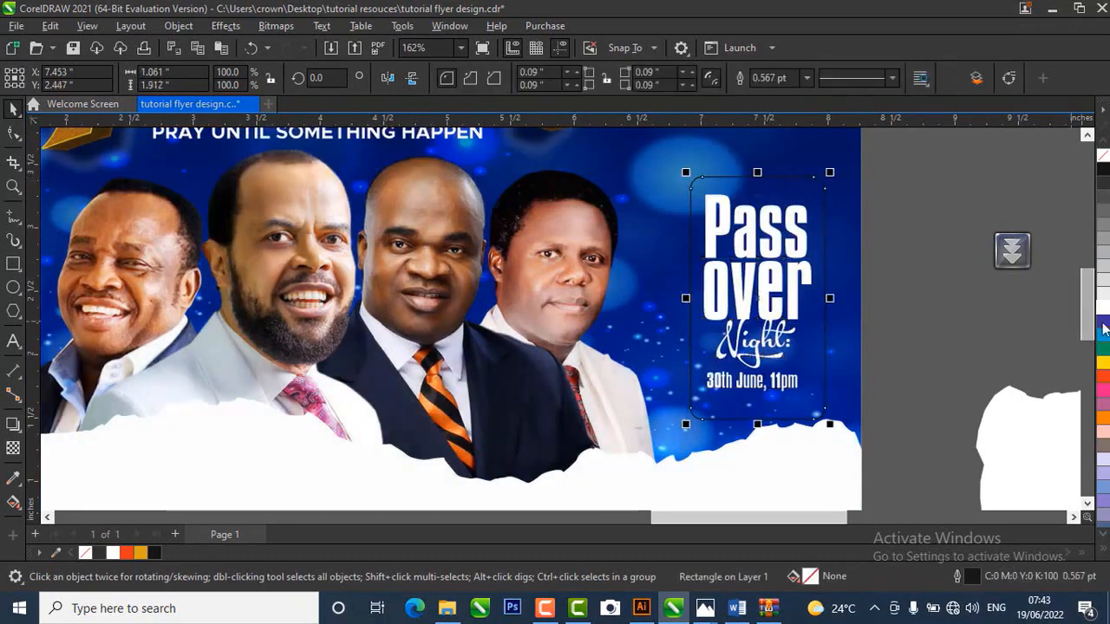
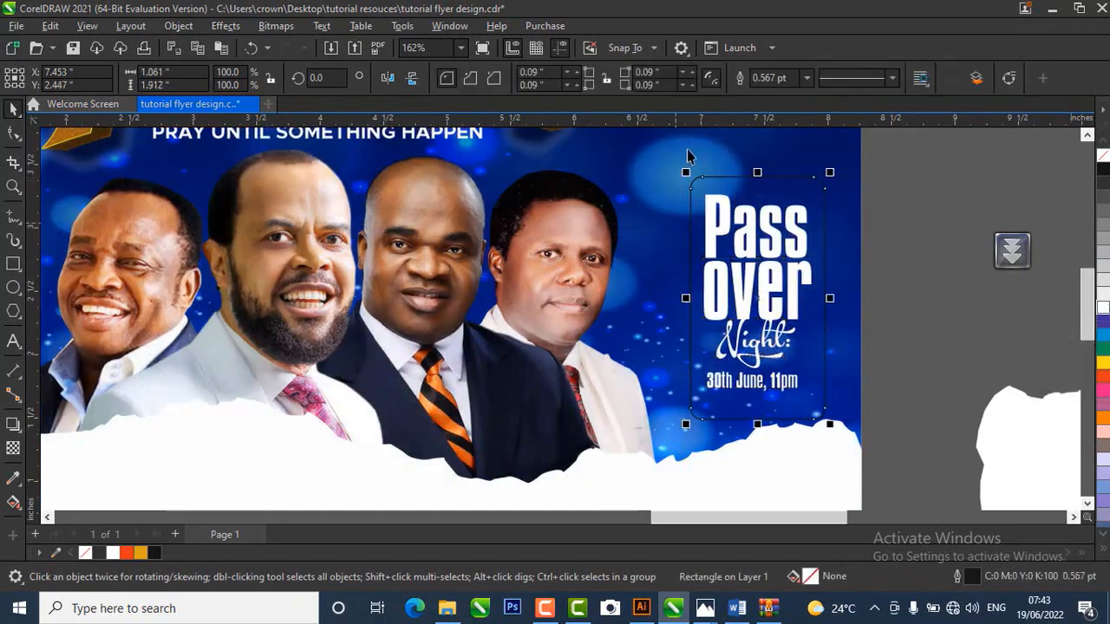
right_click(1101, 309)
scroll(898, 265, "down", 2)
- Select the rounded rectangle with its four text lines and move the whole block slightly left and up
left_click_drag(896, 171, 887, 198)
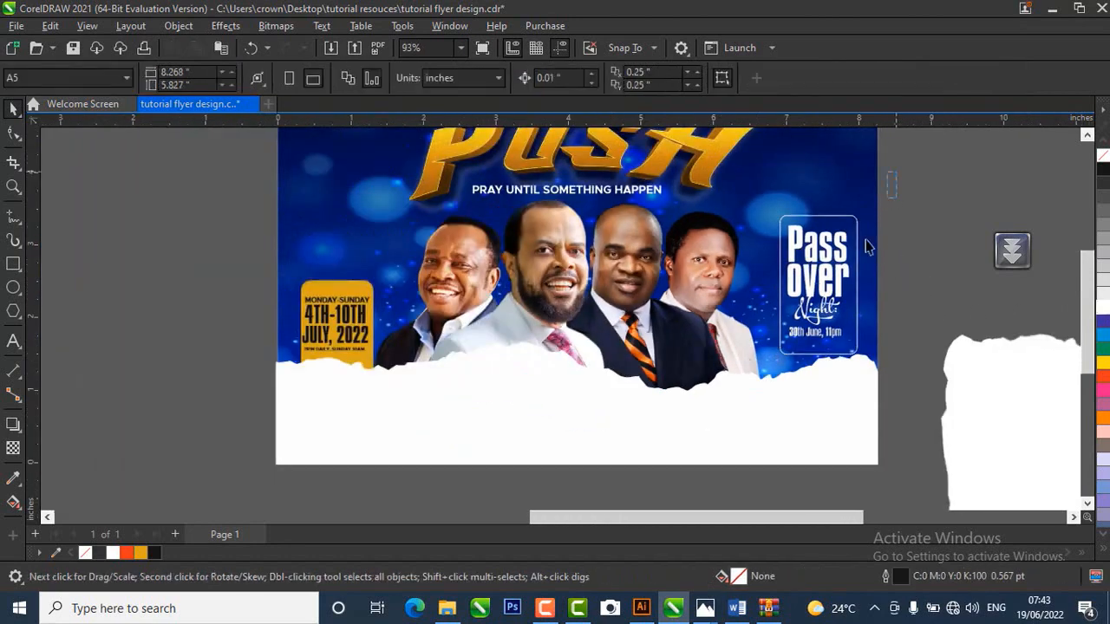
left_click_drag(866, 241, 721, 378)
left_click_drag(810, 257, 801, 251)
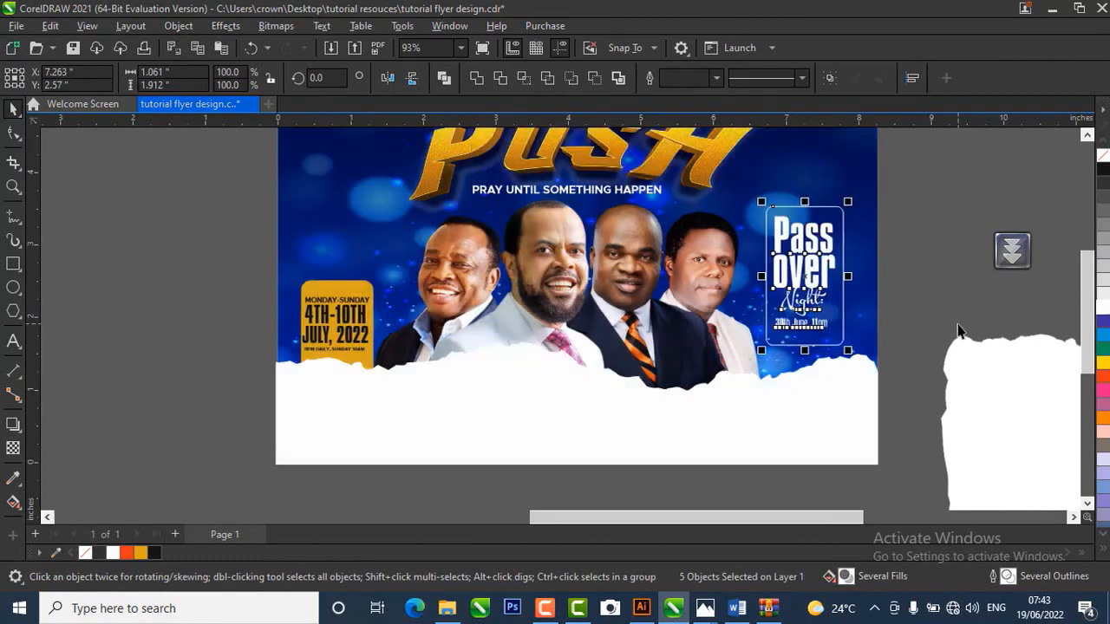
- Scale up the gold "4th-10th July, 2022" panel with its text to about 131% and shift it slightly down
left_click(353, 334)
left_click(340, 294)
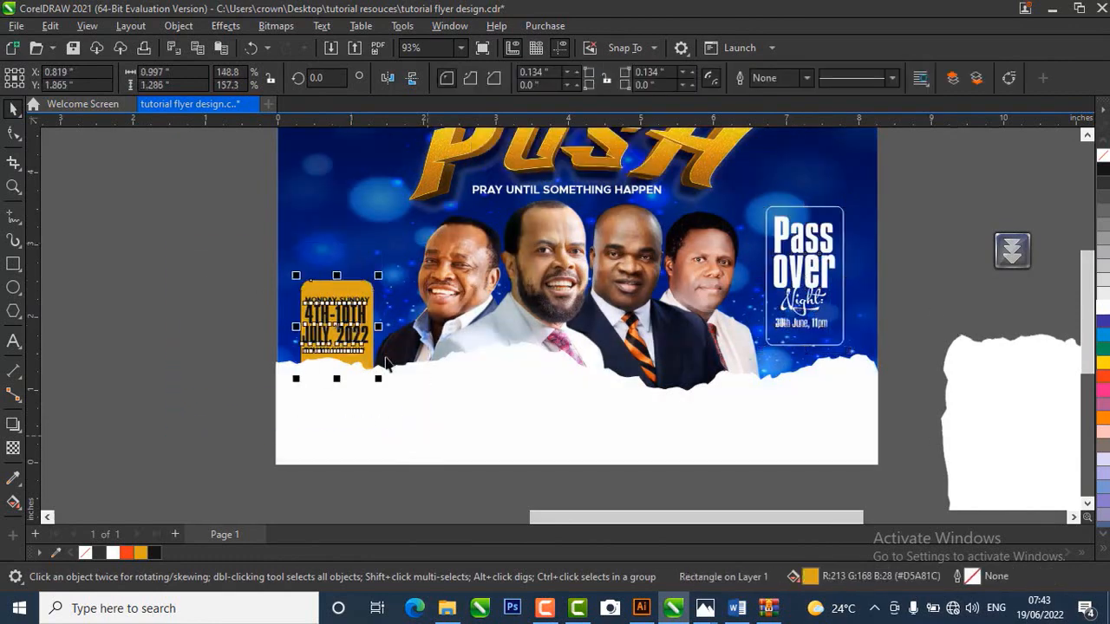
left_click_drag(376, 274, 400, 249)
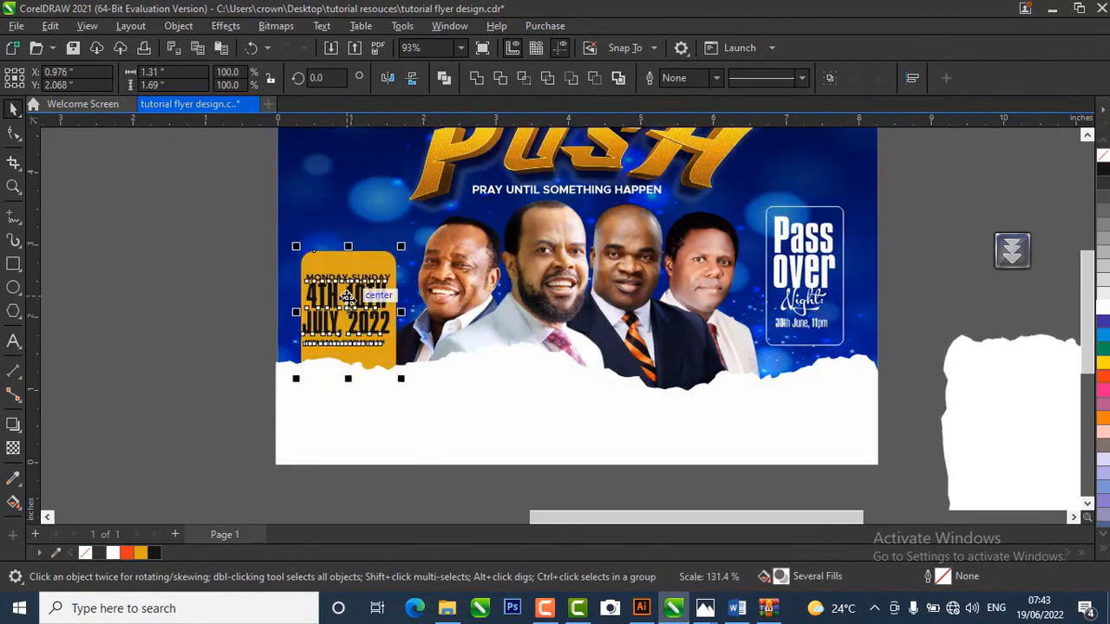
left_click_drag(346, 299, 349, 305)
left_click(951, 269)
scroll(474, 326, "down", 4)
scroll(431, 283, "up", 1)
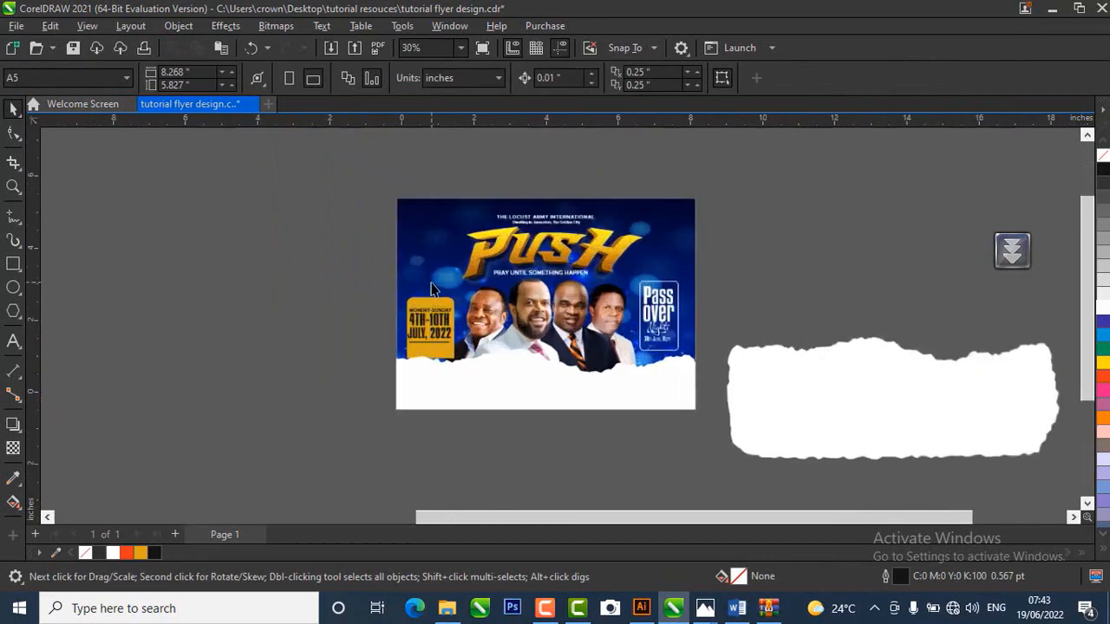
scroll(431, 284, "up", 2)
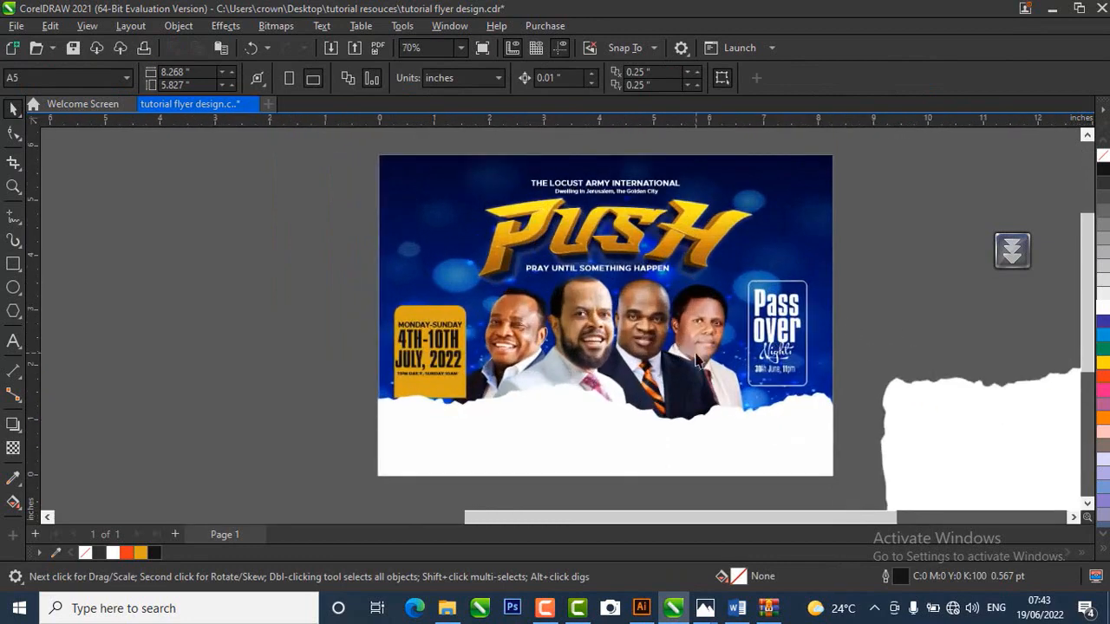
scroll(696, 361, "up", 2)
scroll(697, 363, "down", 3)
scroll(728, 367, "up", 1)
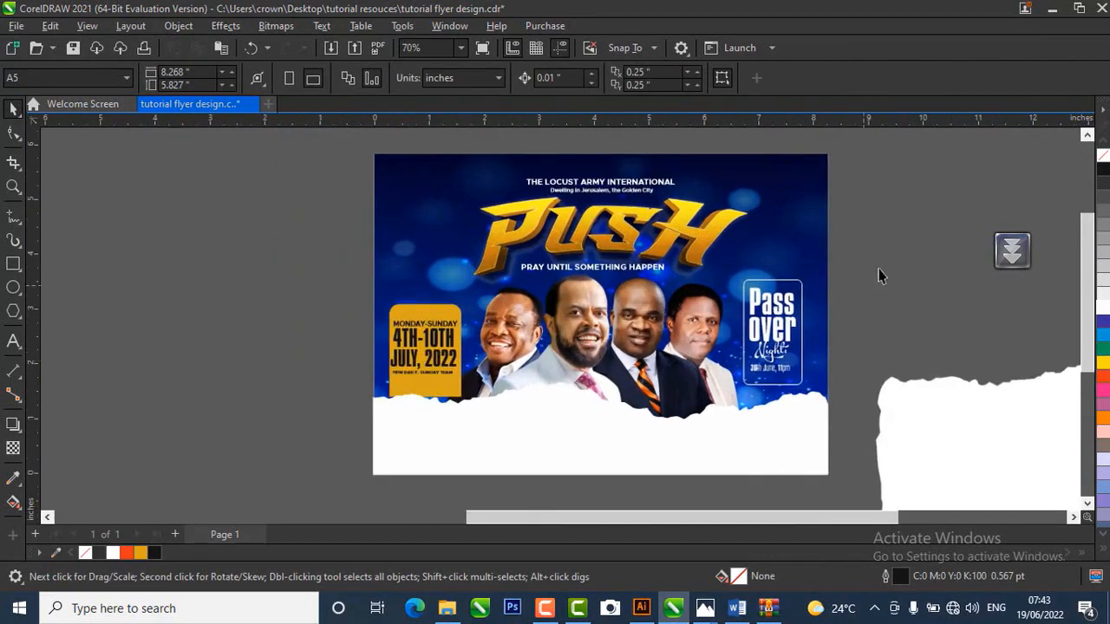
scroll(604, 371, "up", 1)
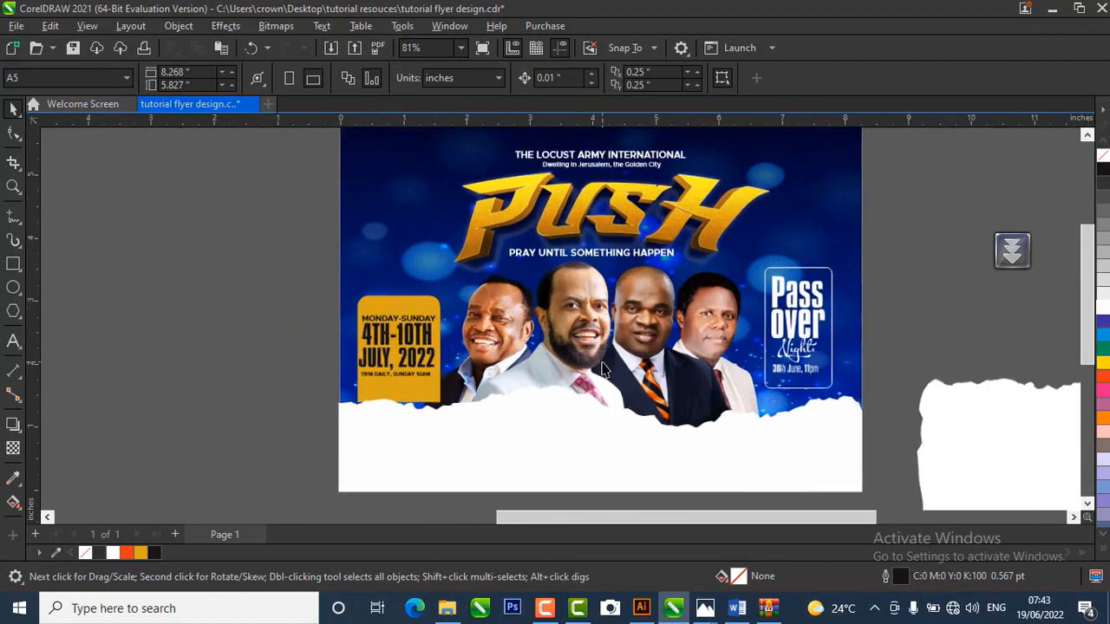
scroll(582, 361, "down", 2)
scroll(724, 347, "up", 1)
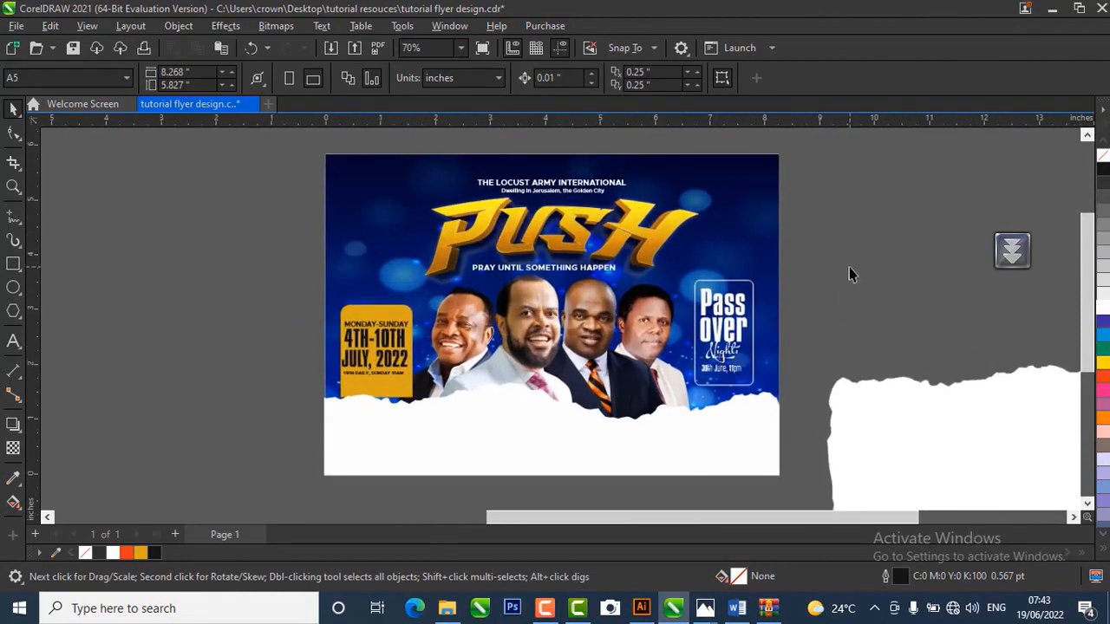
scroll(543, 312, "down", 1)
scroll(537, 312, "up", 2)
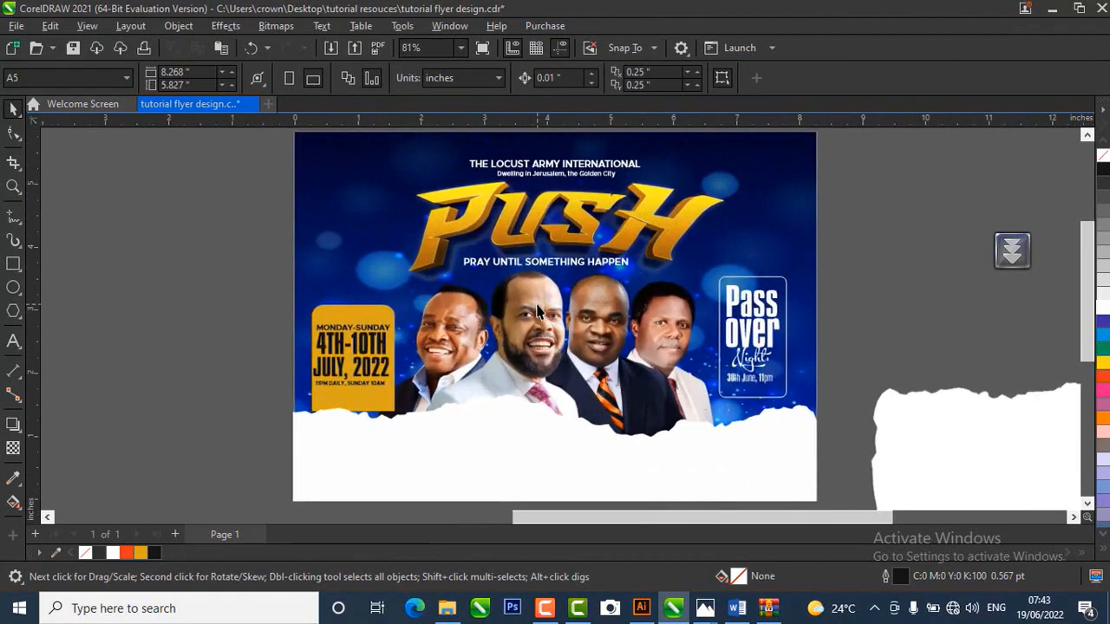
- Switch to the Word document and copy the text from the headquarters address line through the radio program, online and enquiries lines
left_click(736, 608)
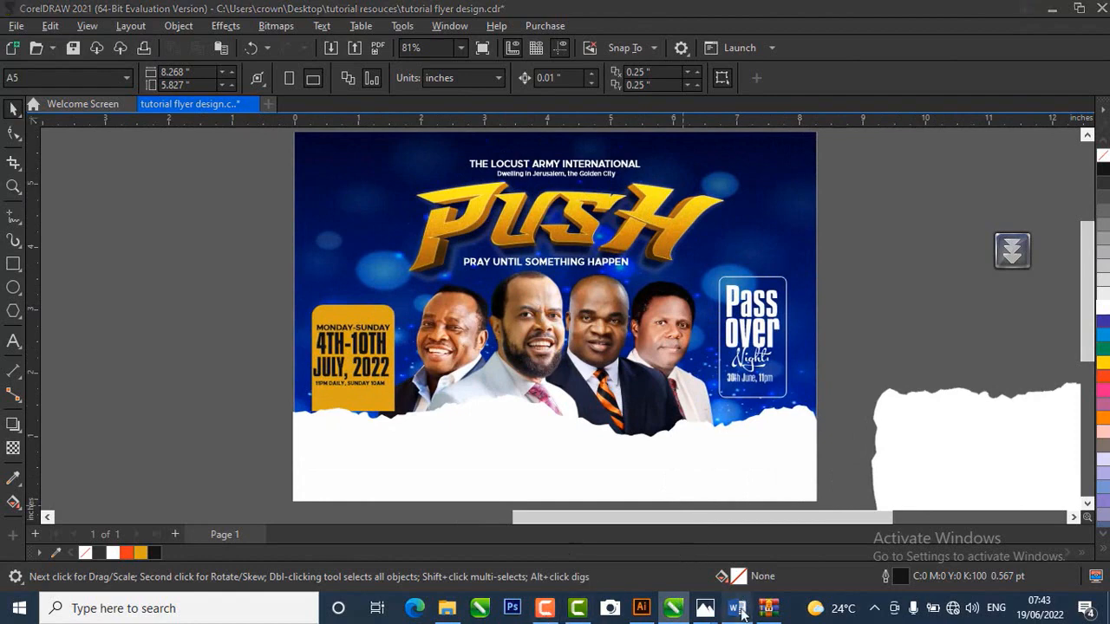
scroll(558, 401, "down", 2)
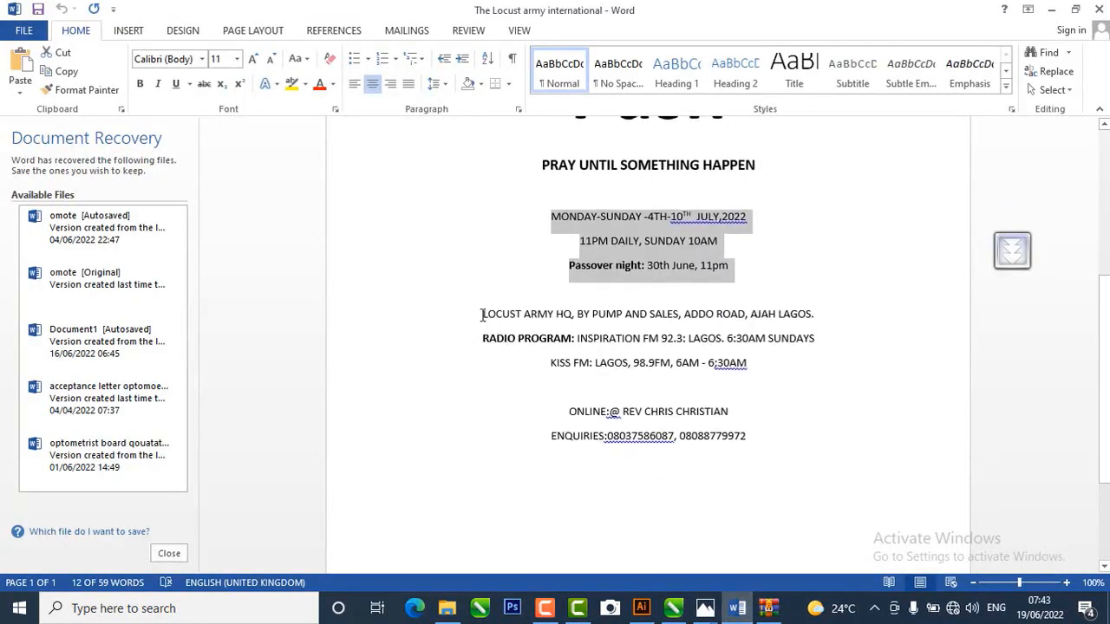
left_click_drag(482, 314, 804, 365)
key("ctrl+c")
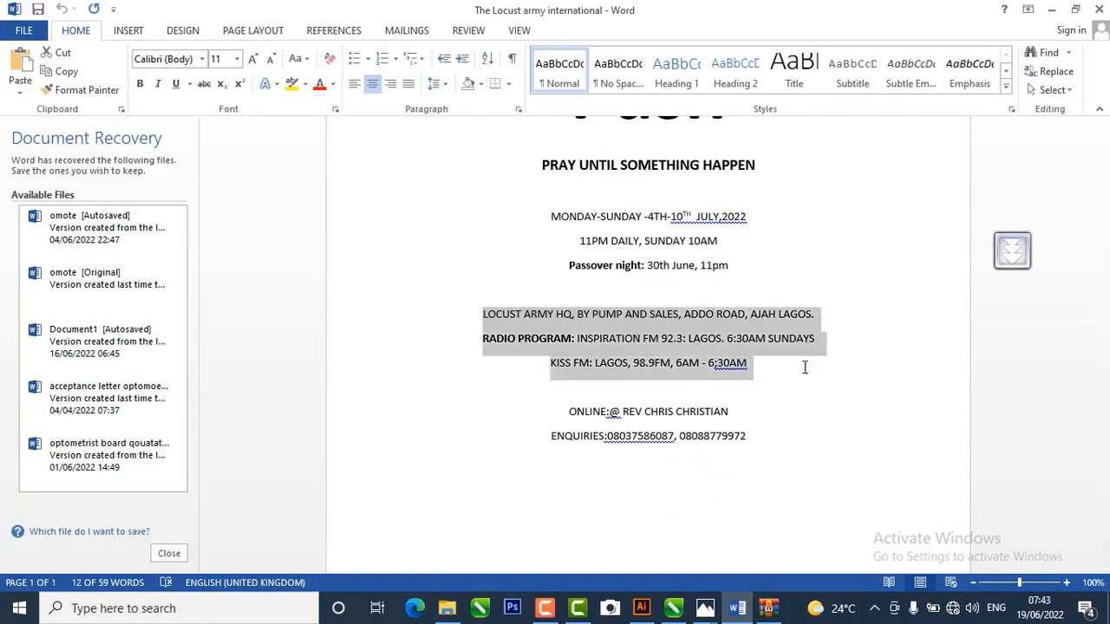
left_click_drag(803, 410, 803, 439)
right_click(692, 349)
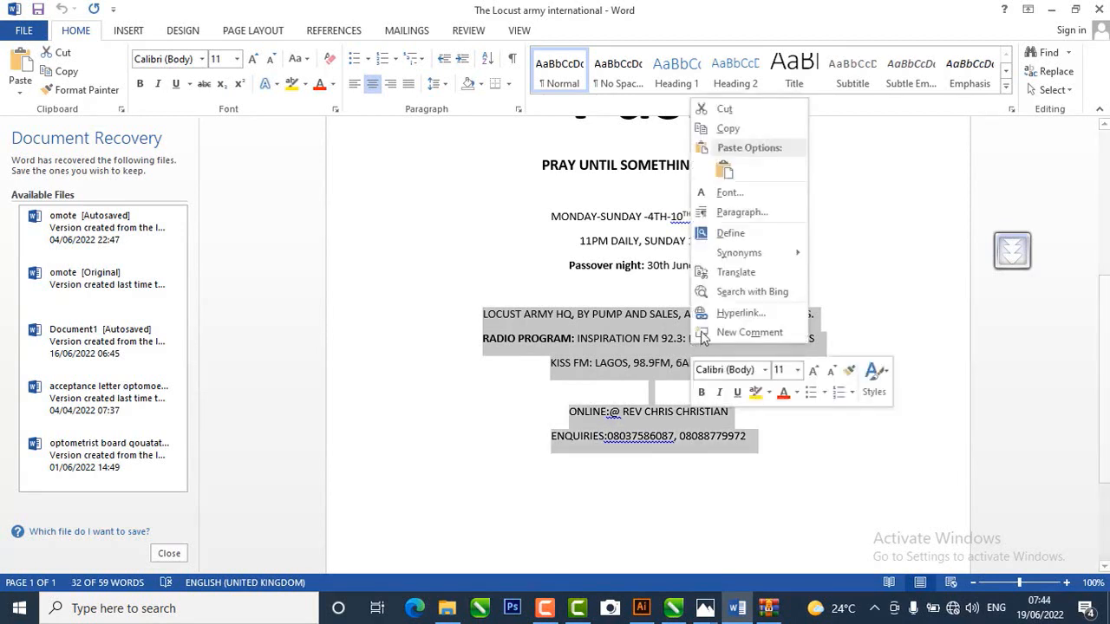
left_click(728, 130)
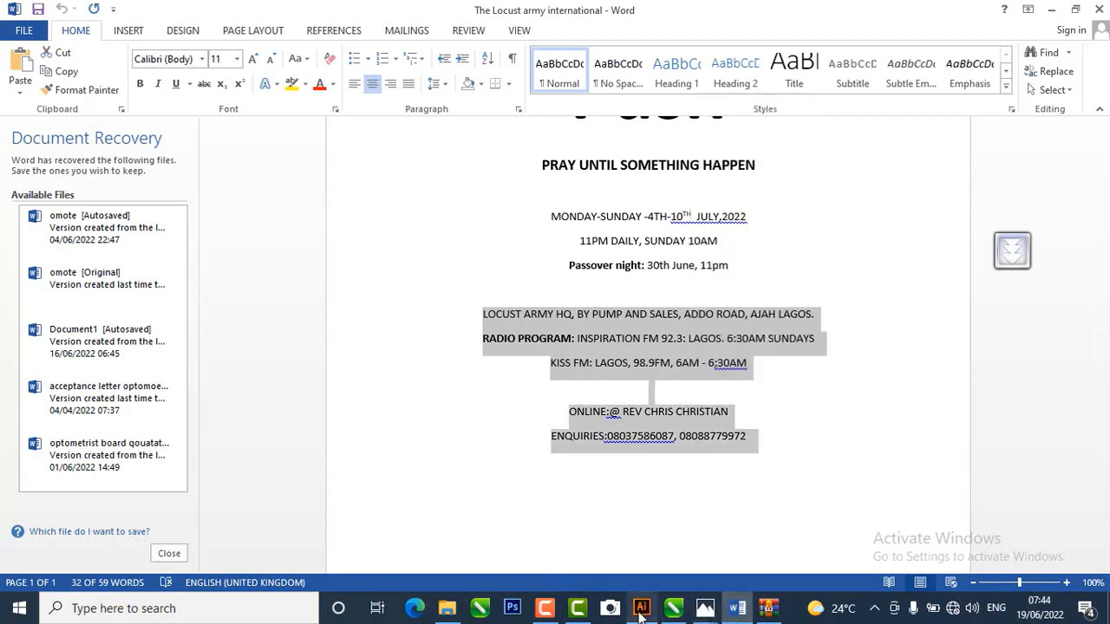
- Back in CorelDRAW, paste the copied lines as artistic text on the white torn-paper area, maintaining fonts and formatting
left_click(672, 609)
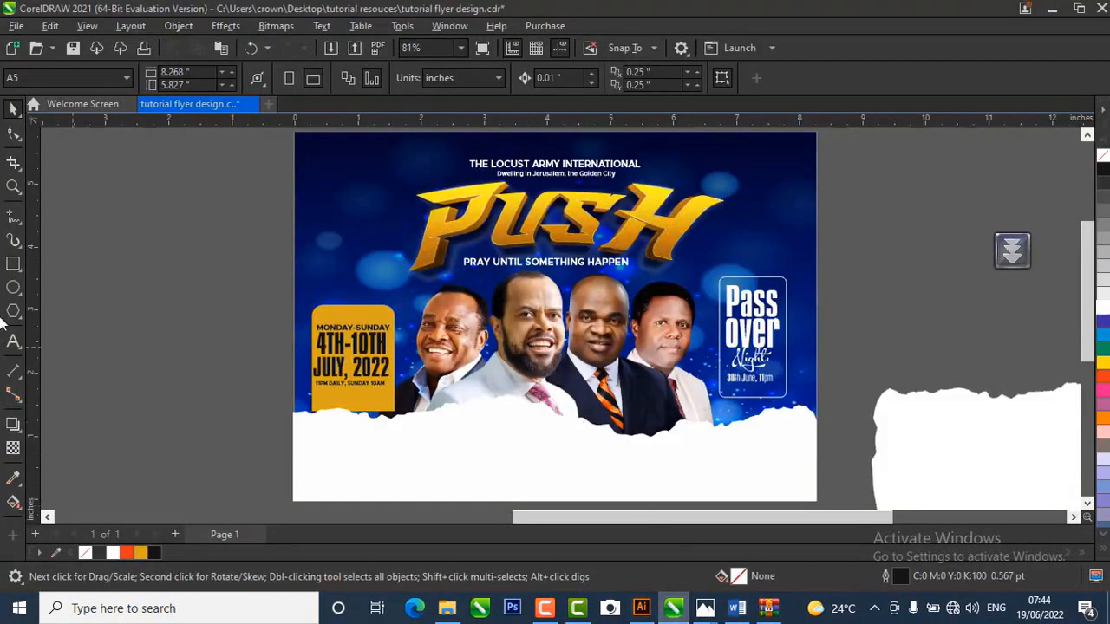
left_click(12, 344)
left_click(395, 451)
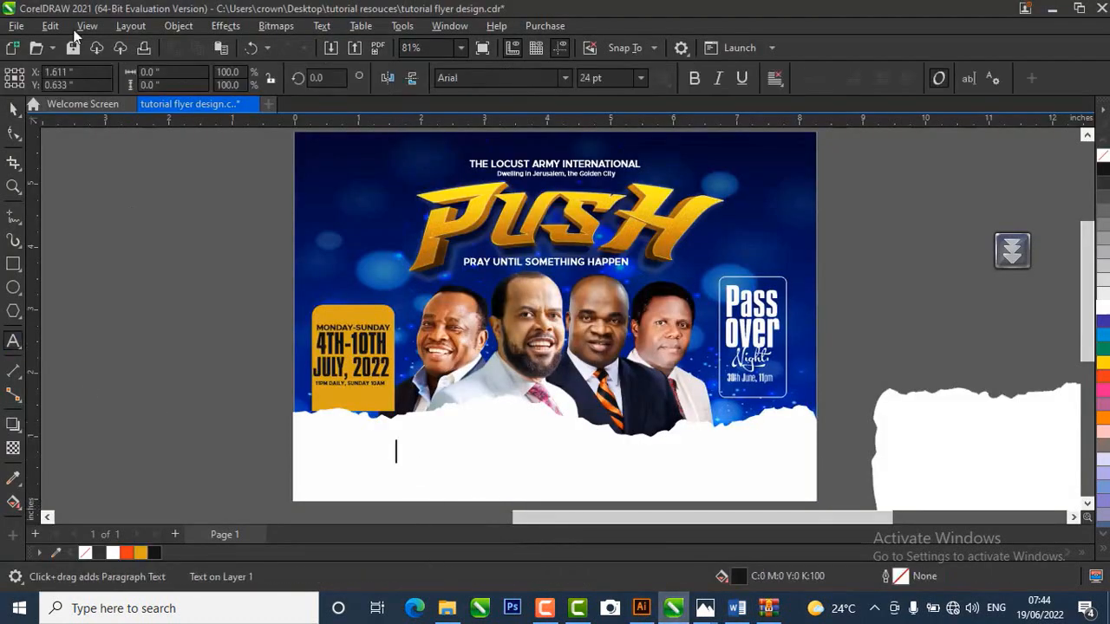
left_click(221, 50)
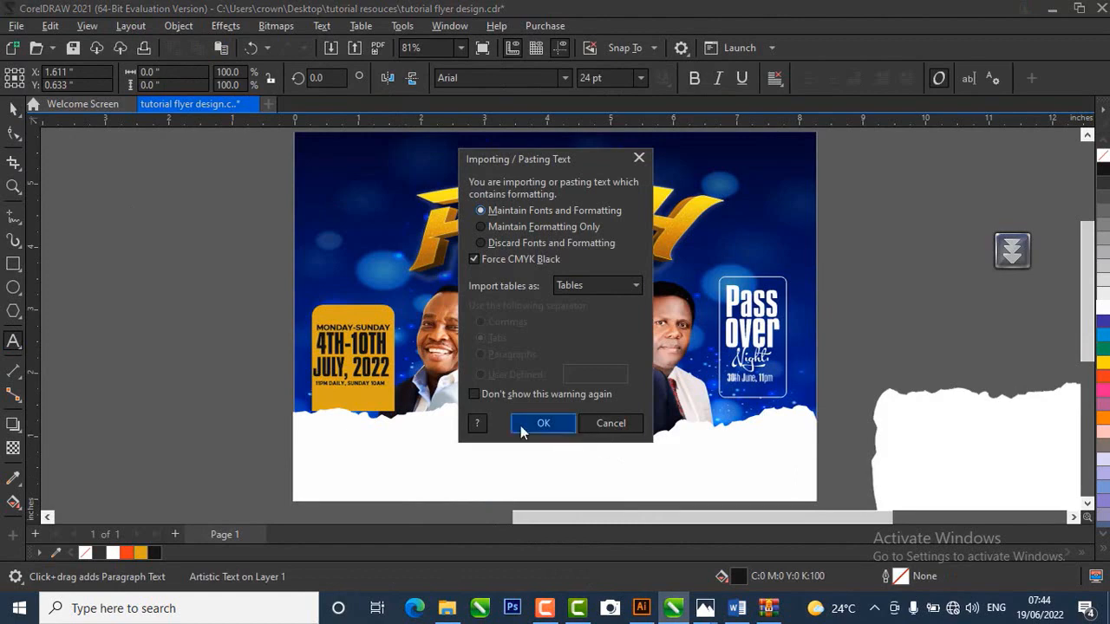
left_click(542, 423)
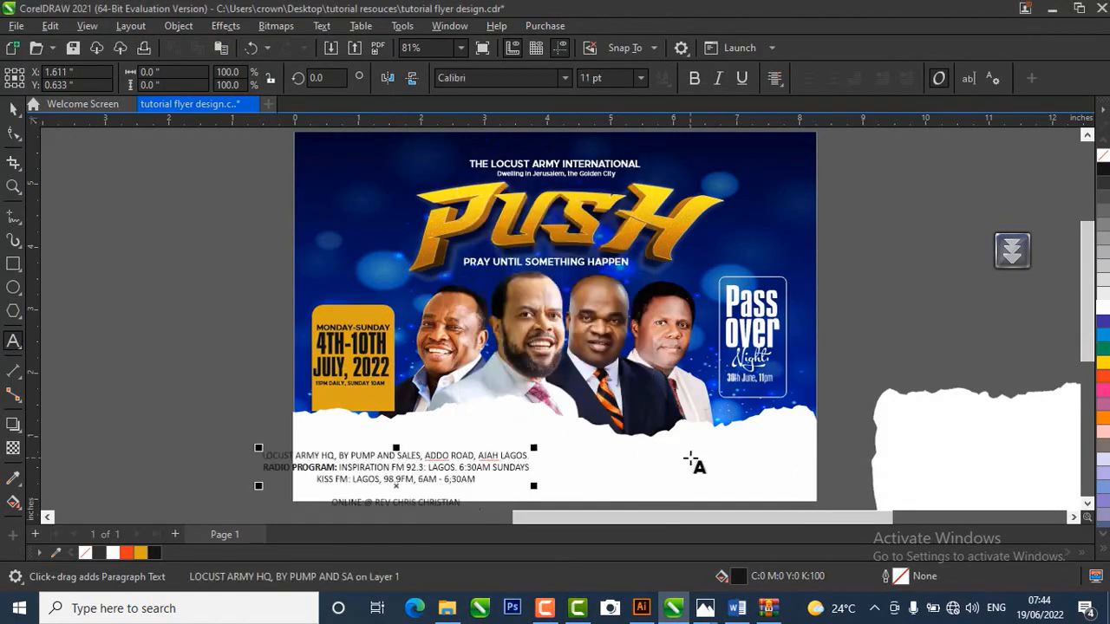
- Move the pasted contact text block right so it sits near the horizontal centre of the flyer's white area
left_click(12, 114)
scroll(637, 277, "down", 2)
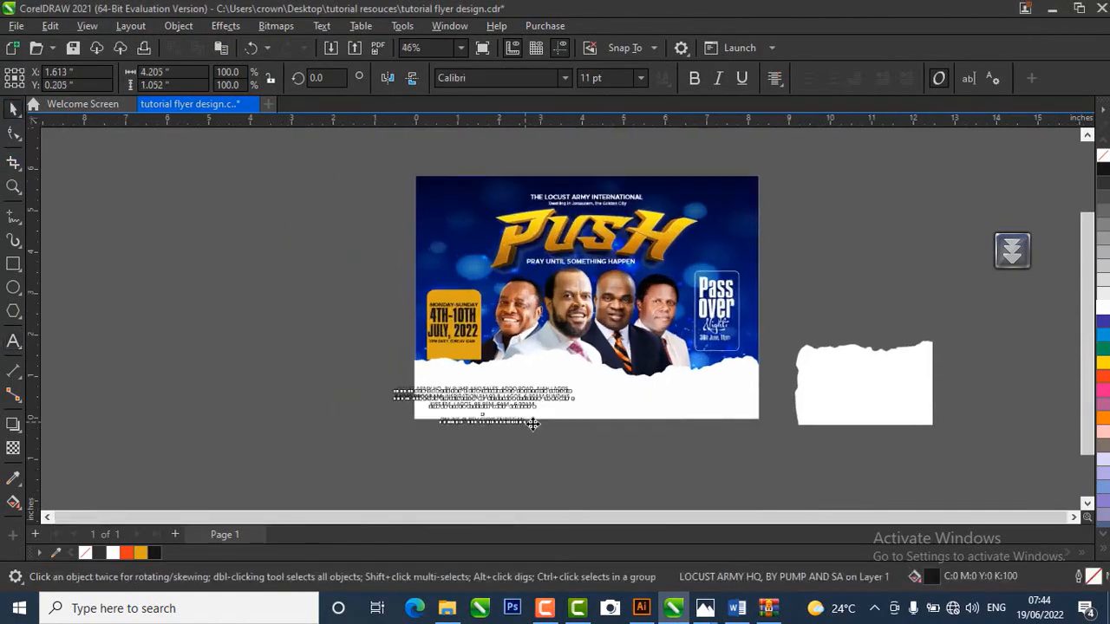
scroll(518, 425, "up", 2)
left_click_drag(499, 390, 649, 389)
left_click(631, 480)
scroll(525, 401, "up", 3)
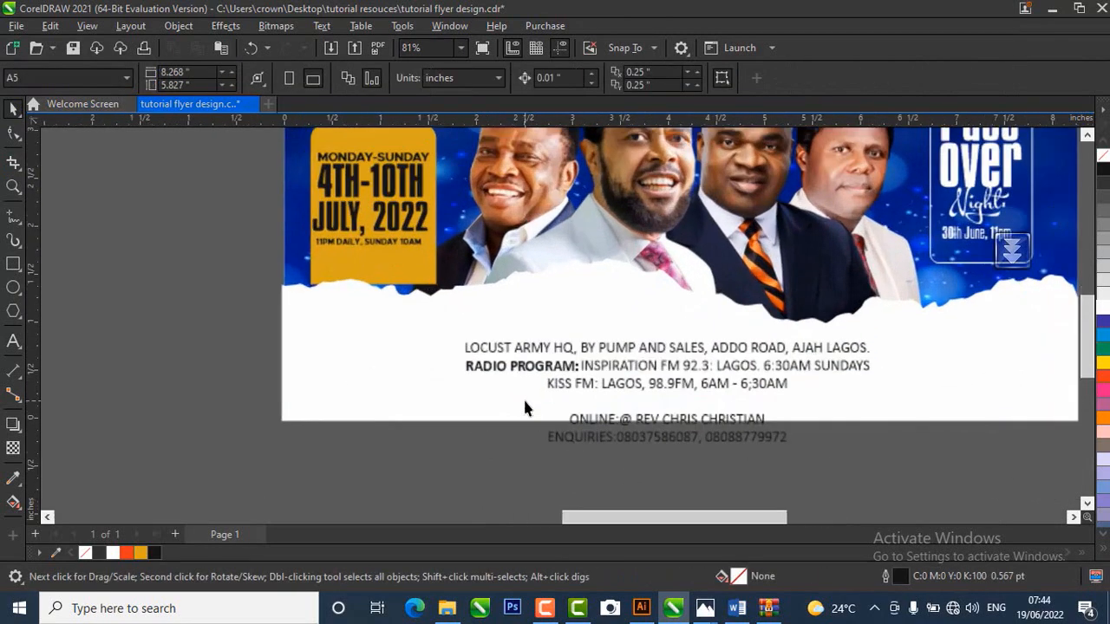
scroll(523, 401, "up", 1)
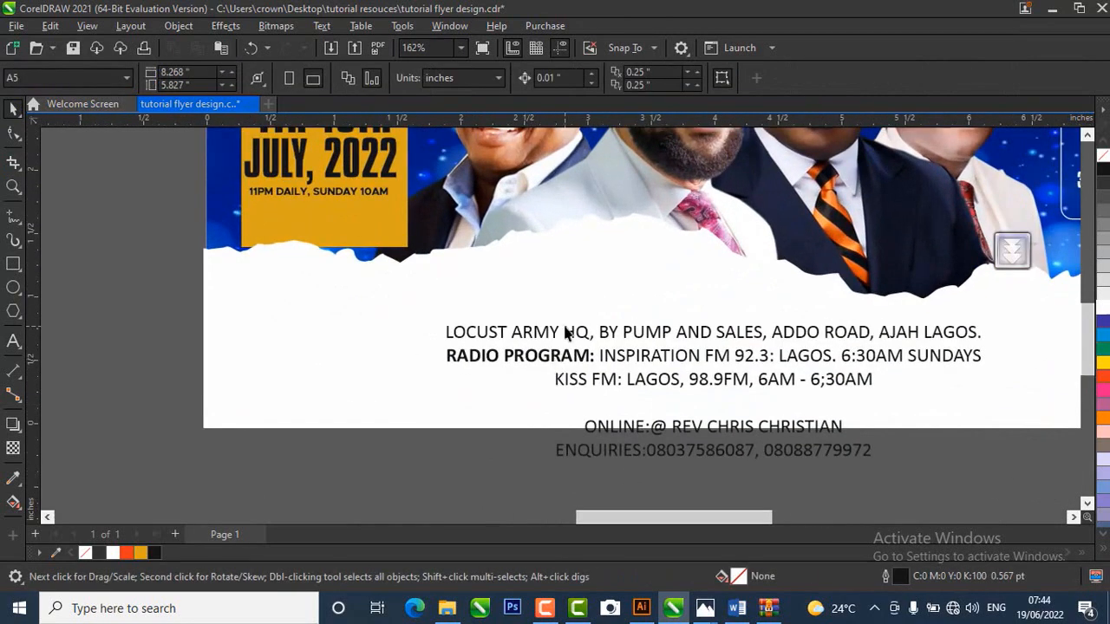
- Break the pasted contact text block apart into separate text lines
left_click(567, 327)
scroll(564, 338, "down", 2)
left_click(778, 418)
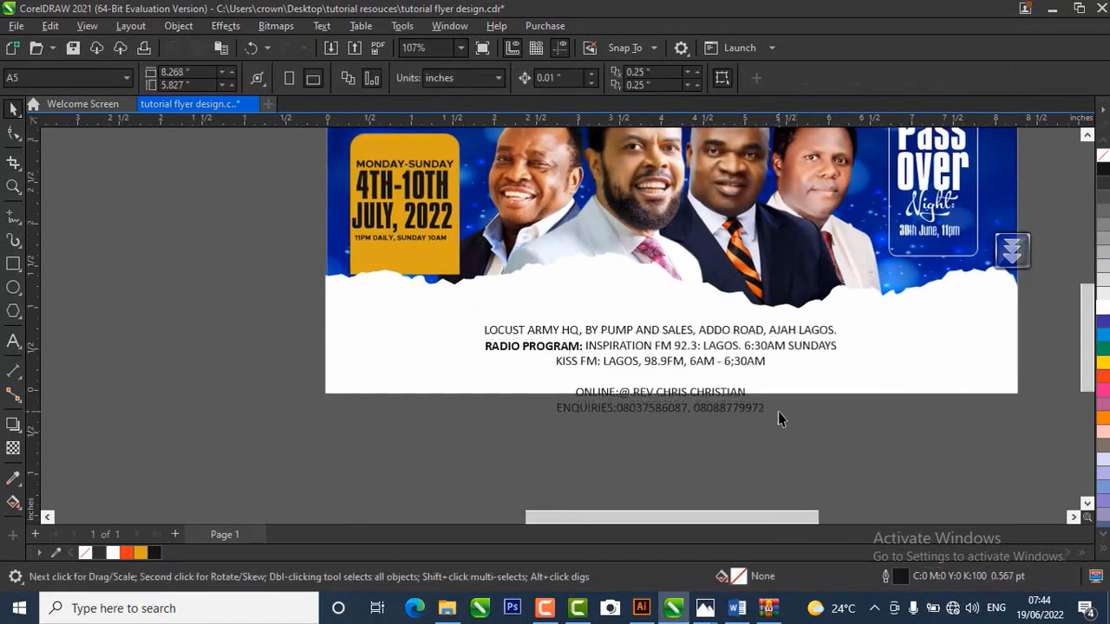
left_click(691, 337)
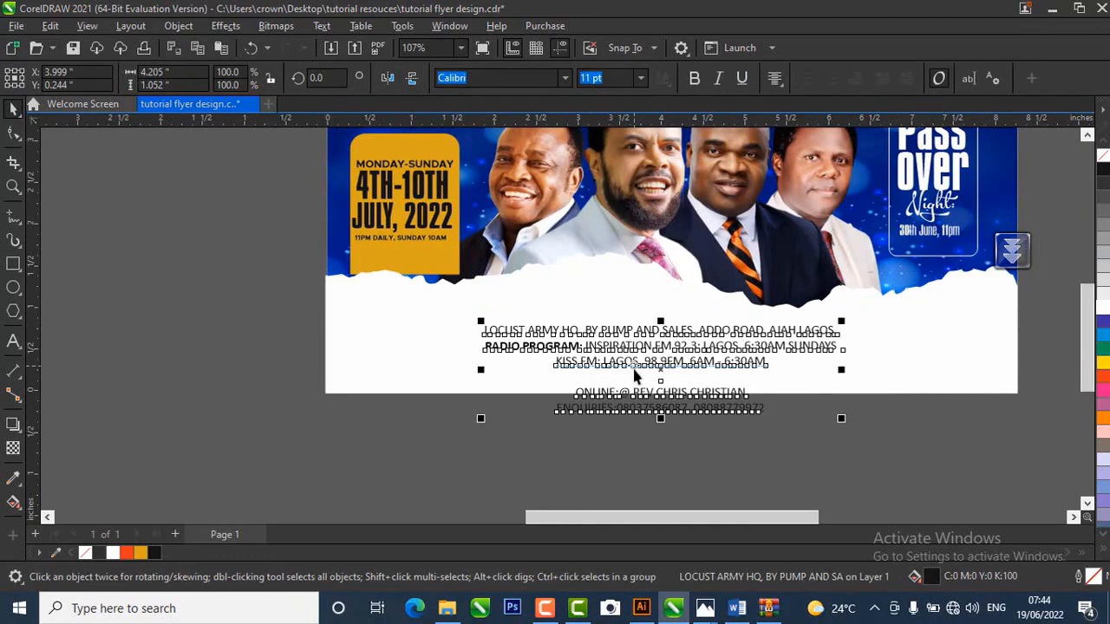
key("ctrl+k")
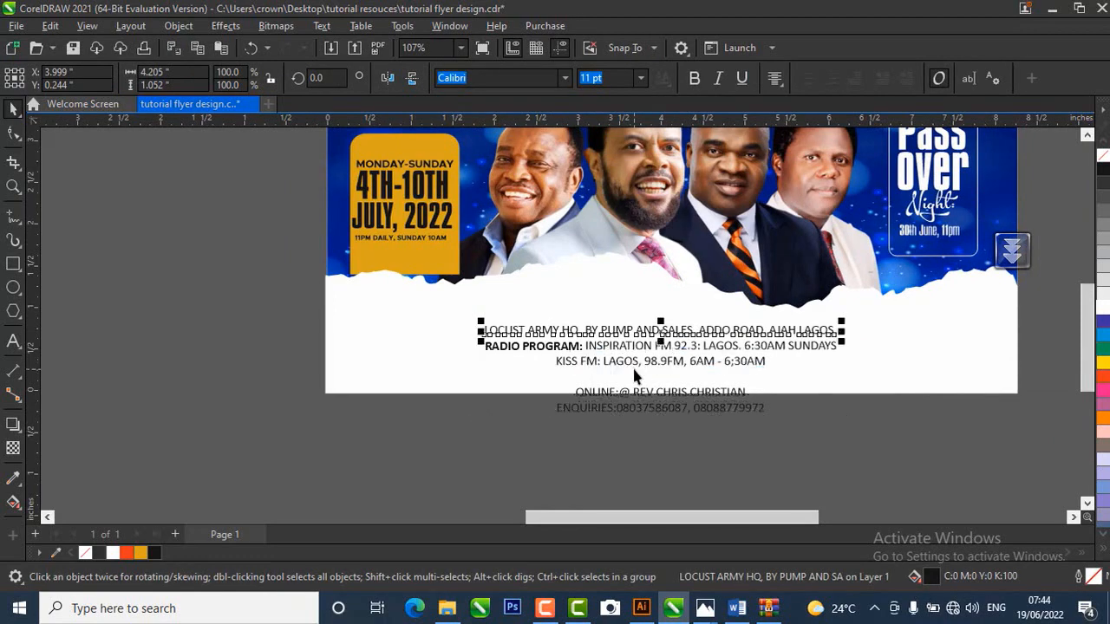
- Set the headquarters address line in the FuturaTEEMedCon font
scroll(767, 330, "up", 2)
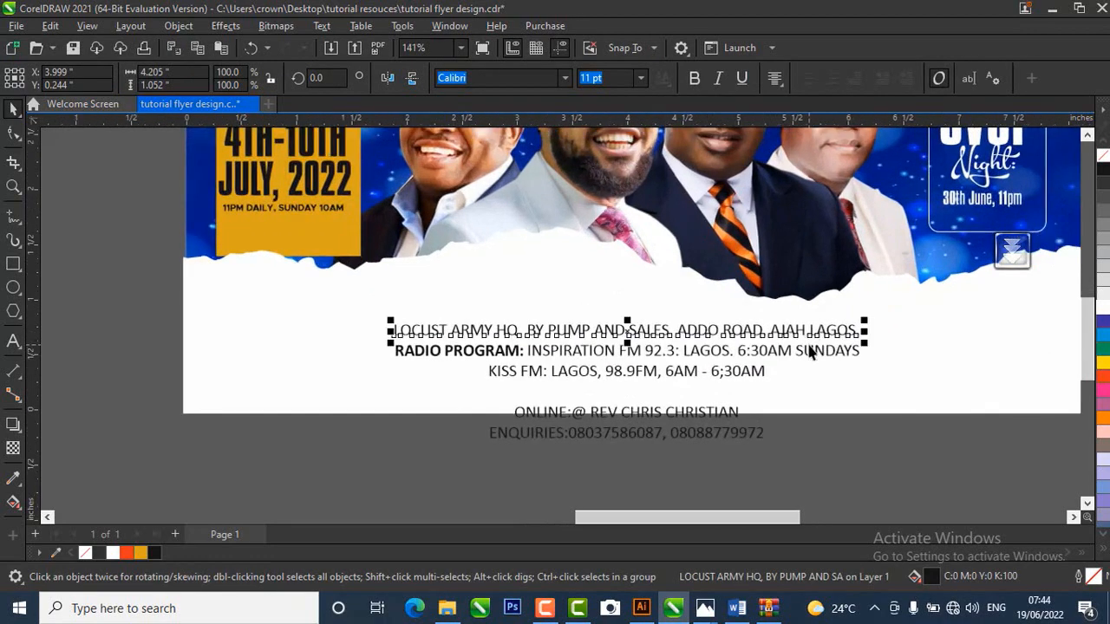
left_click(564, 78)
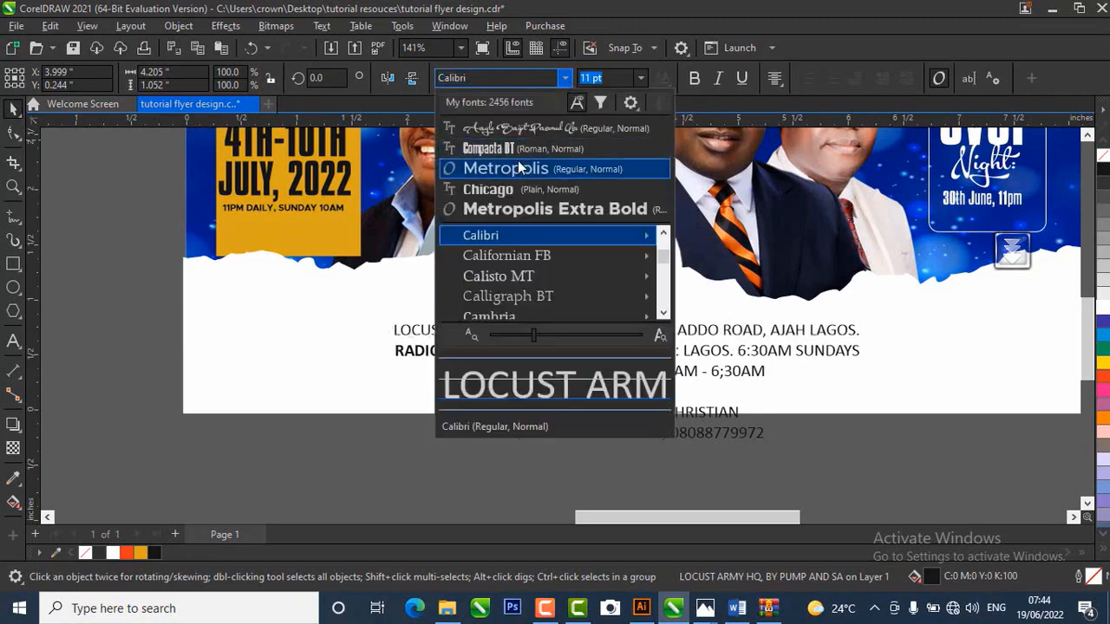
left_click(494, 77)
type("fut")
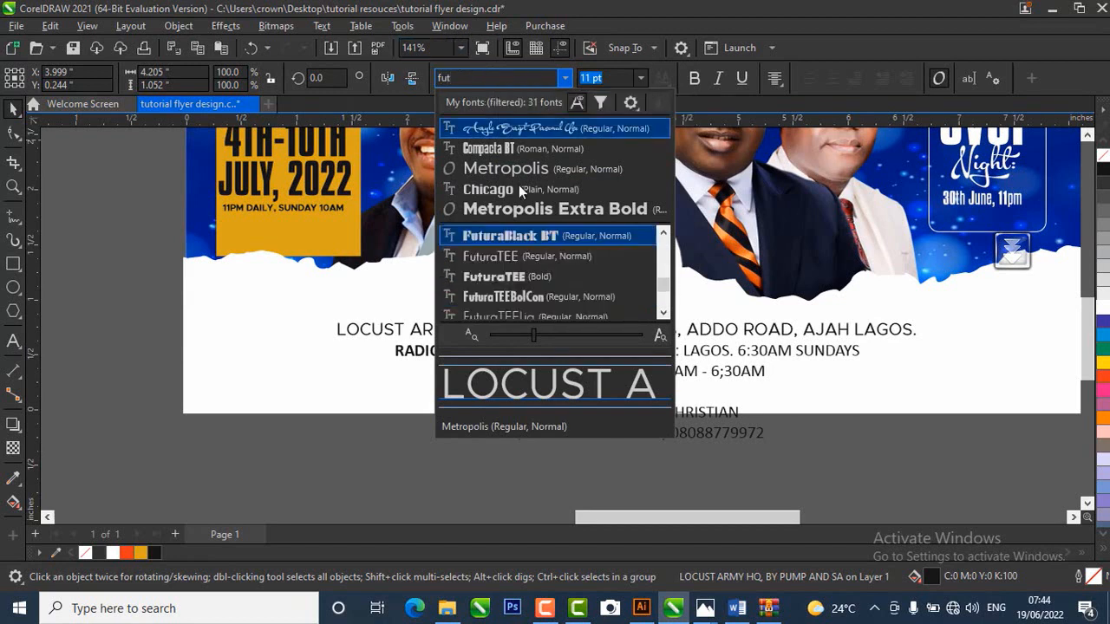
scroll(665, 316, "down", 5)
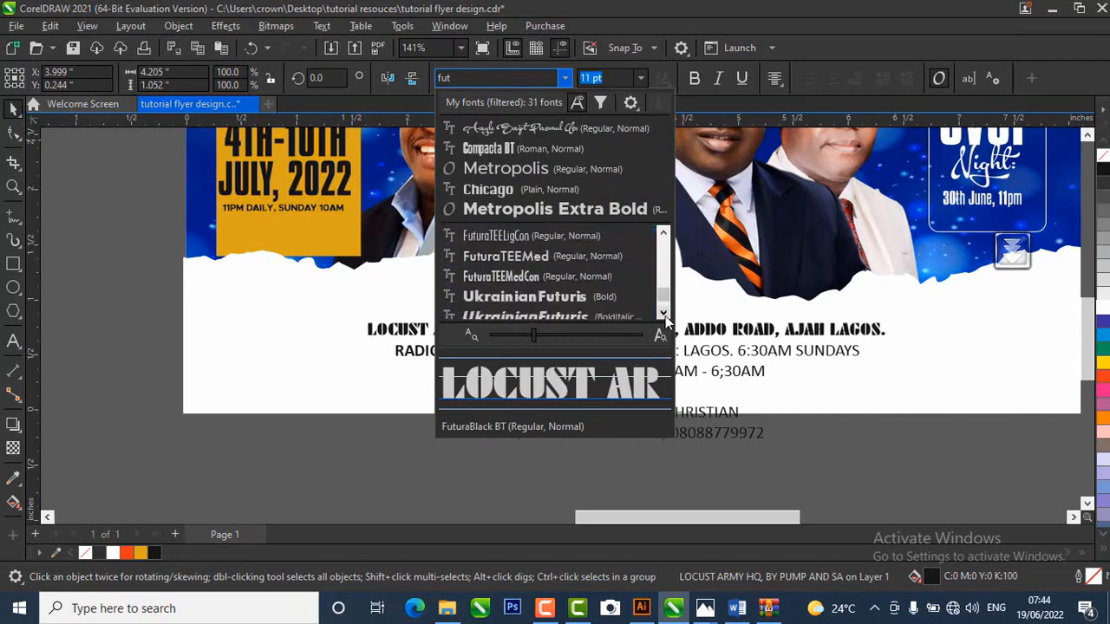
left_click(514, 274)
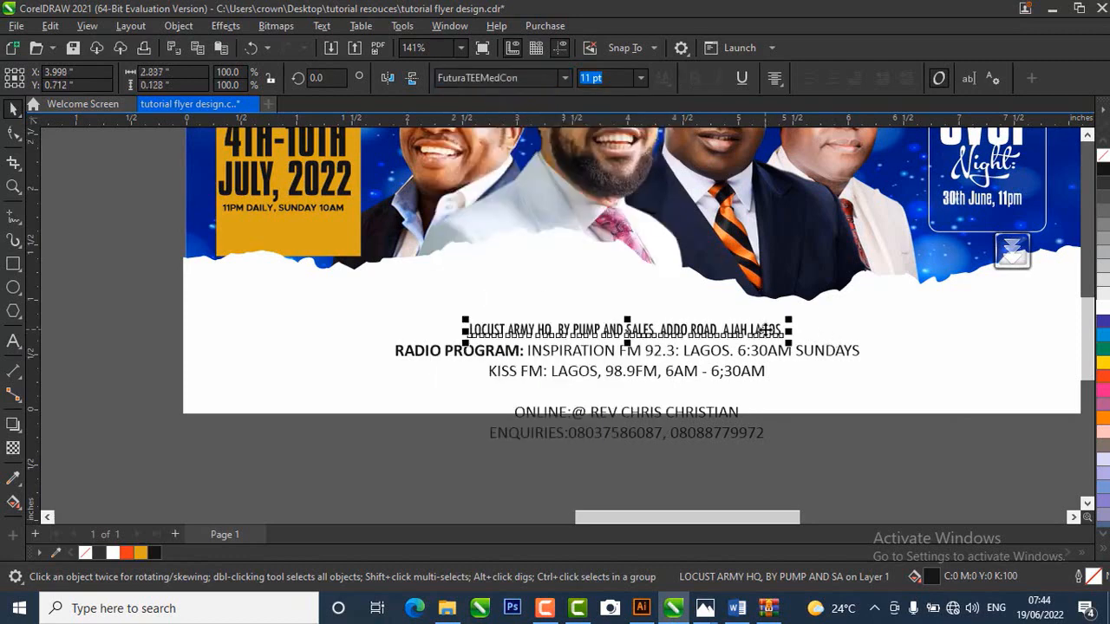
- Set the headquarters address line to 24 pt and shift it slightly right within the white area
left_click(641, 80)
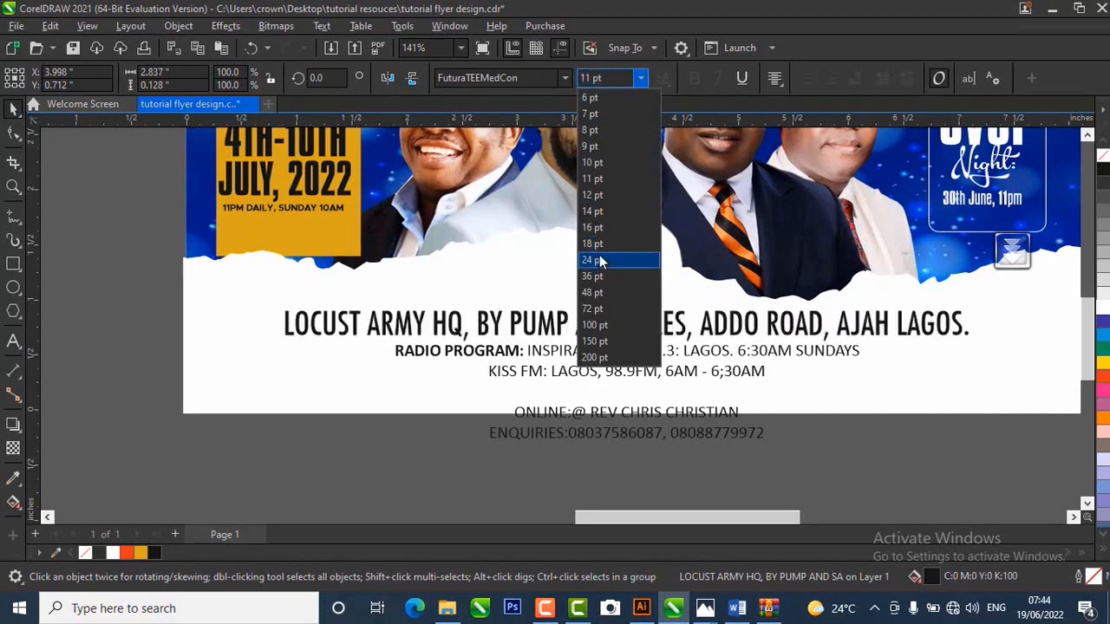
left_click(601, 262)
left_click_drag(644, 330, 648, 327)
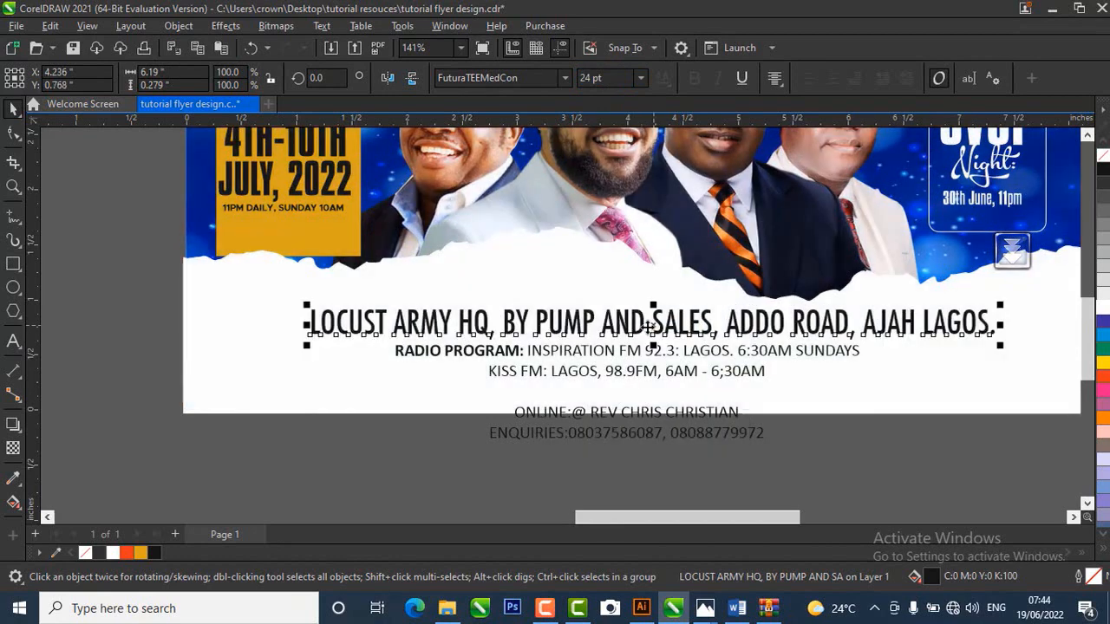
- Cut the "KISS FM: LAGOS, 98.9FM, 6AM - 6;30AM" text and append it to the end of the radio program line
left_click(637, 371)
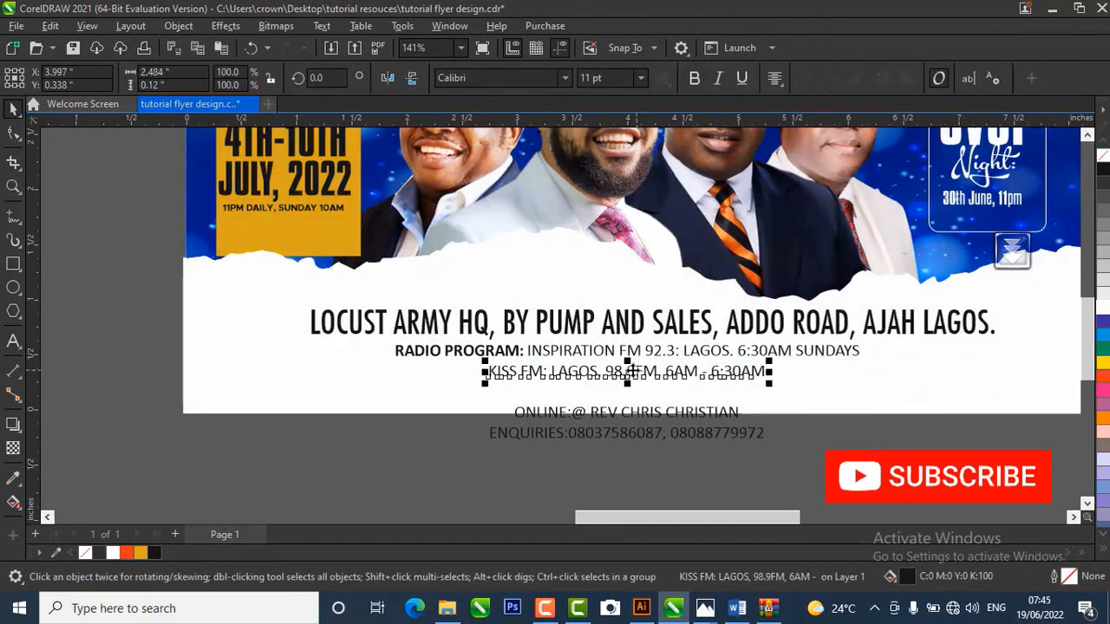
double_click(547, 371)
key("ctrl+a")
key("ctrl+c")
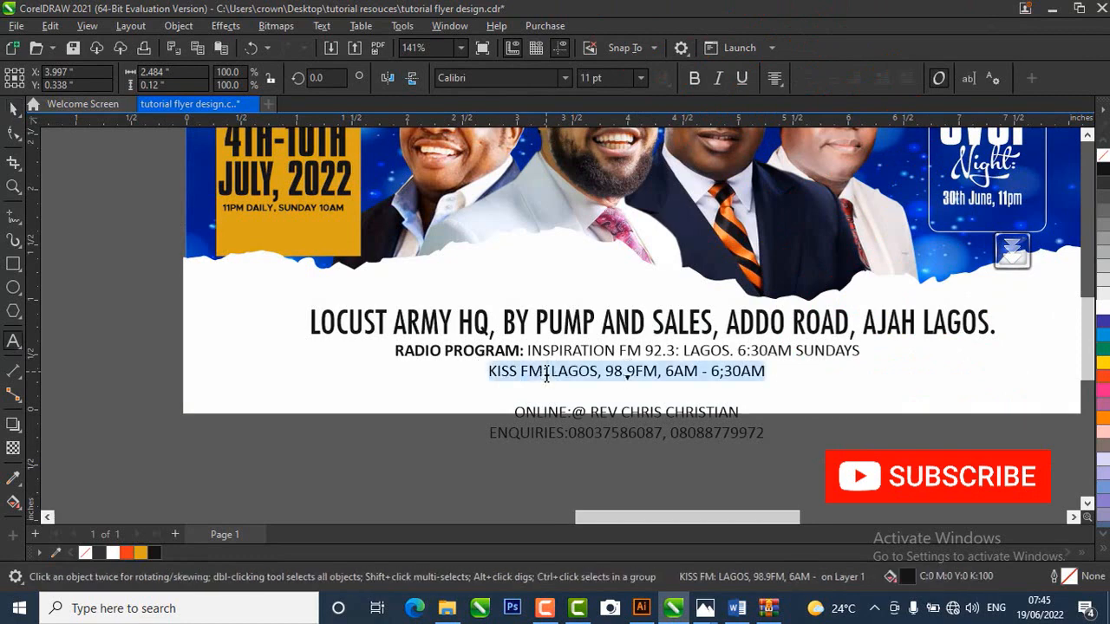
key("Delete")
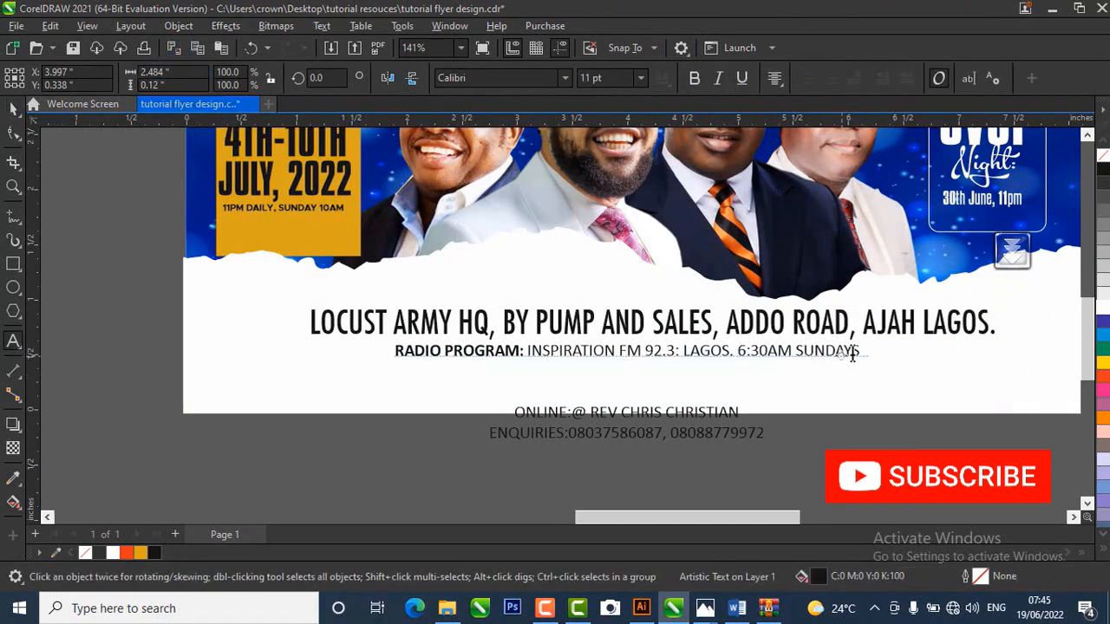
left_click(856, 351)
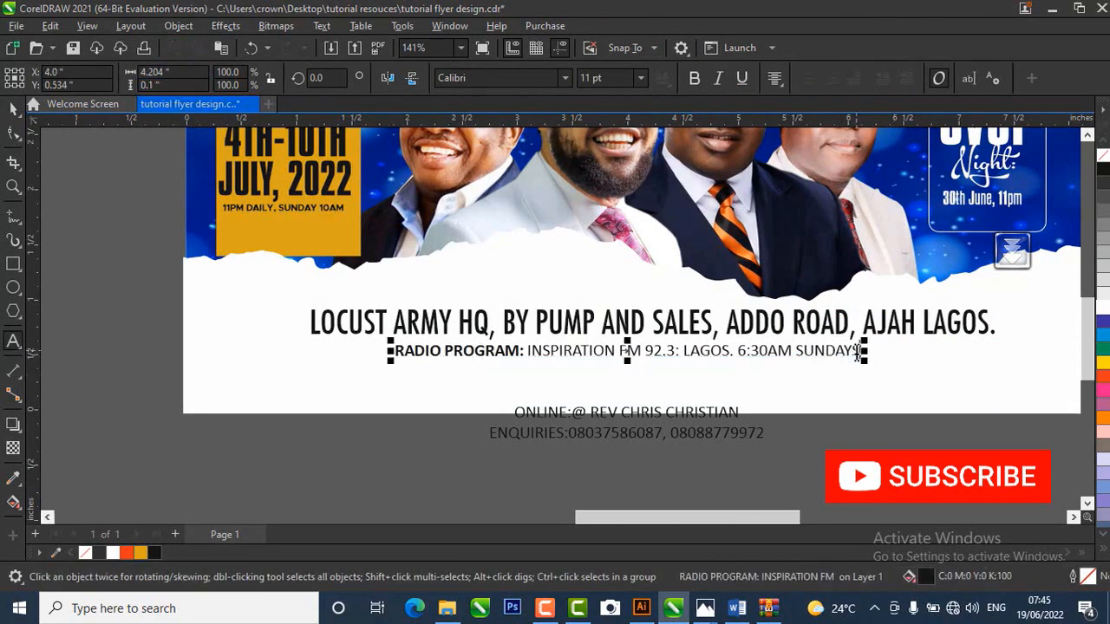
type("S")
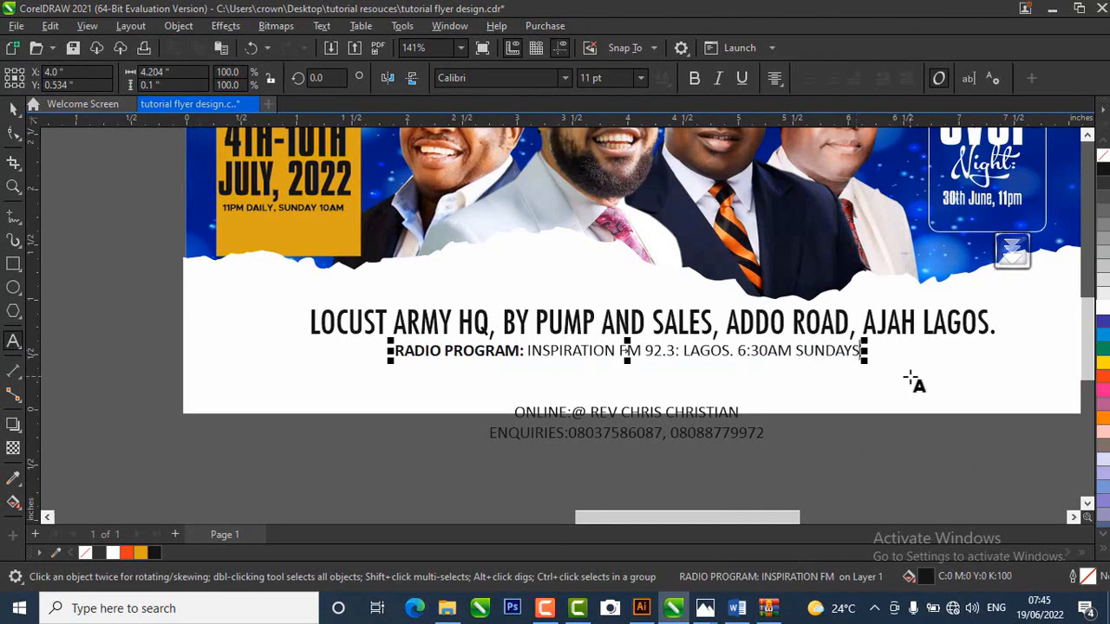
key("ctrl+v")
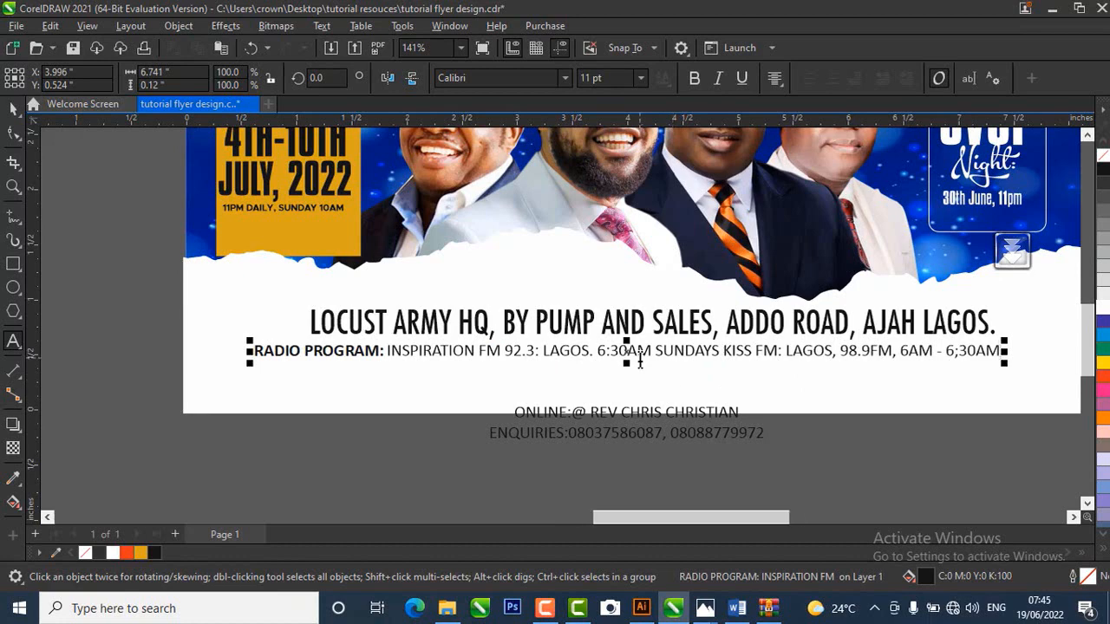
- Set the whole radio program line in the Metropolis Medium font
scroll(640, 362, "up", 1)
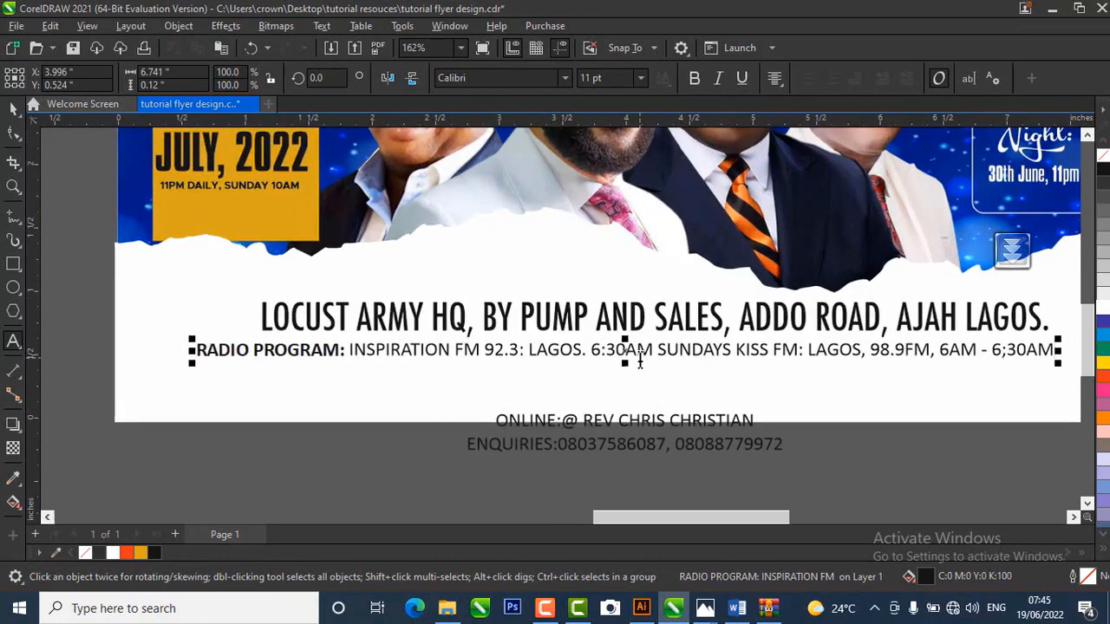
scroll(694, 377, "up", 1)
left_click_drag(652, 346, 808, 352)
left_click(13, 109)
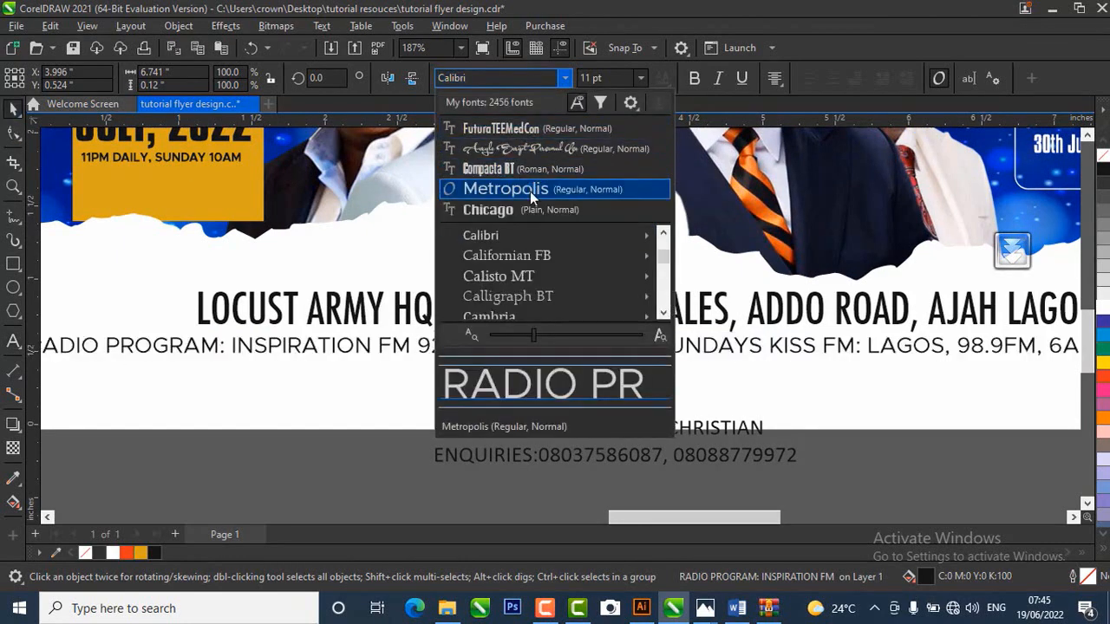
left_click(529, 190)
left_click(550, 78)
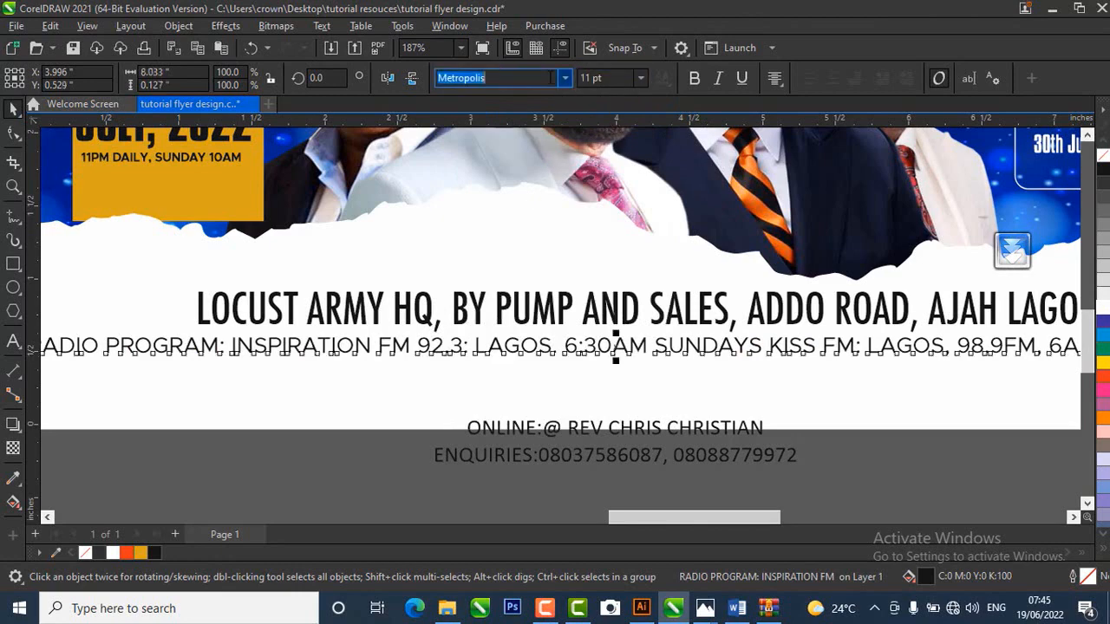
left_click(564, 78)
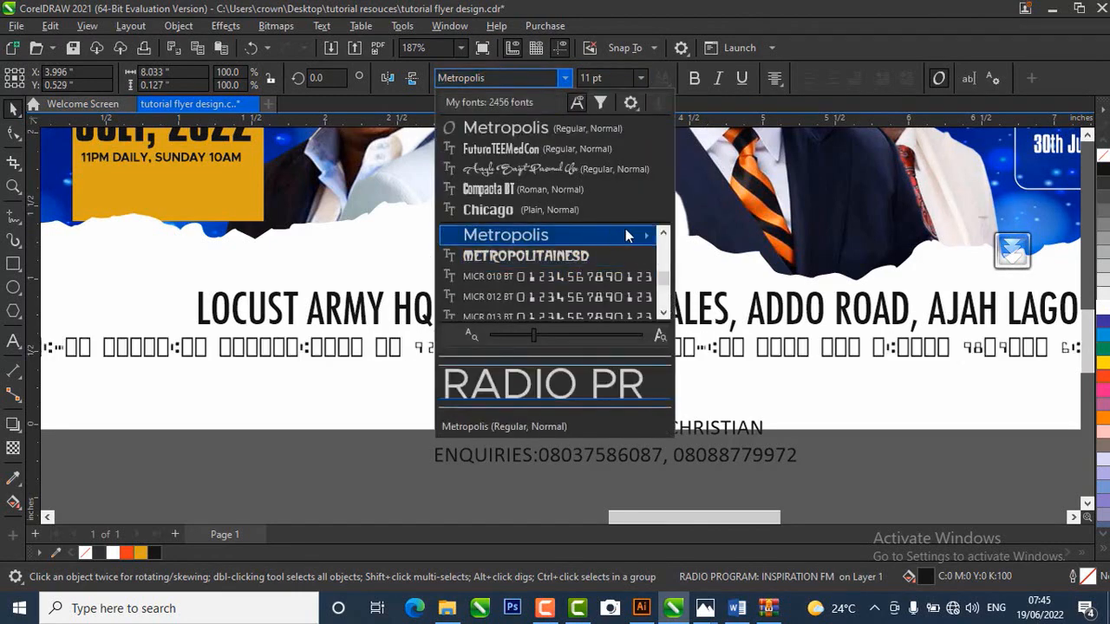
mouse_move(640, 235)
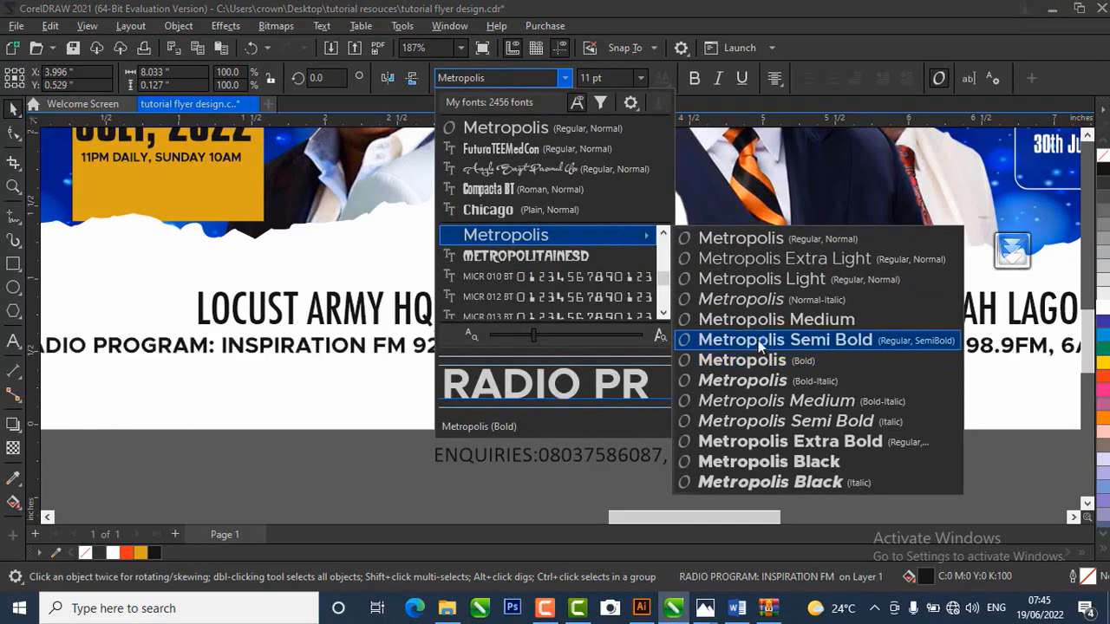
left_click(759, 320)
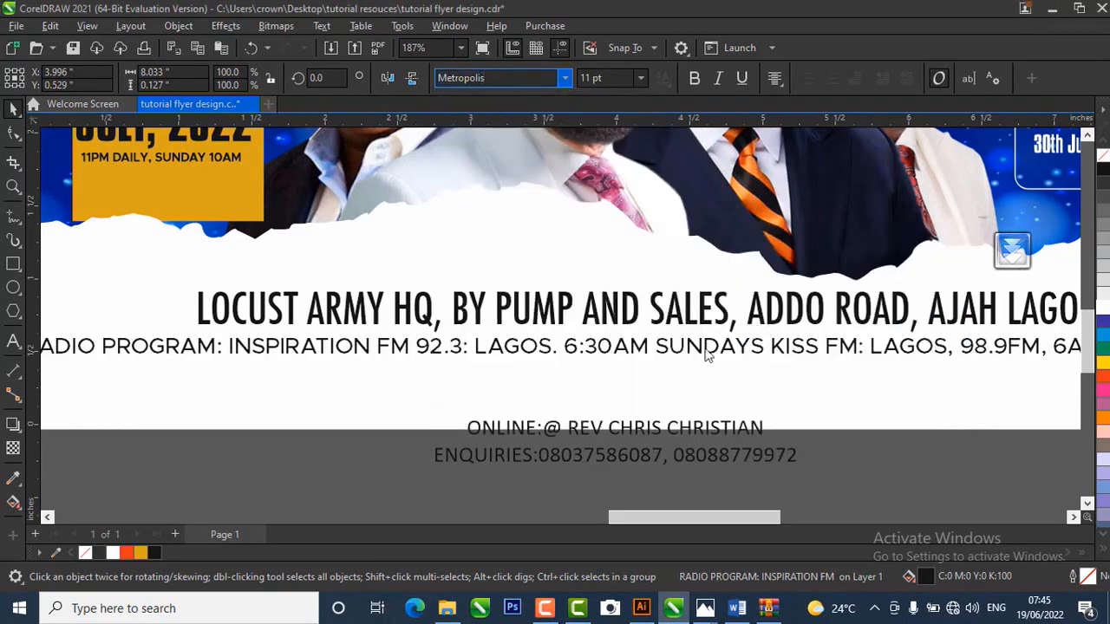
- Set the radio program line to 8 pt and centre it horizontally under the headquarters address line
scroll(707, 353, "down", 2)
left_click(639, 79)
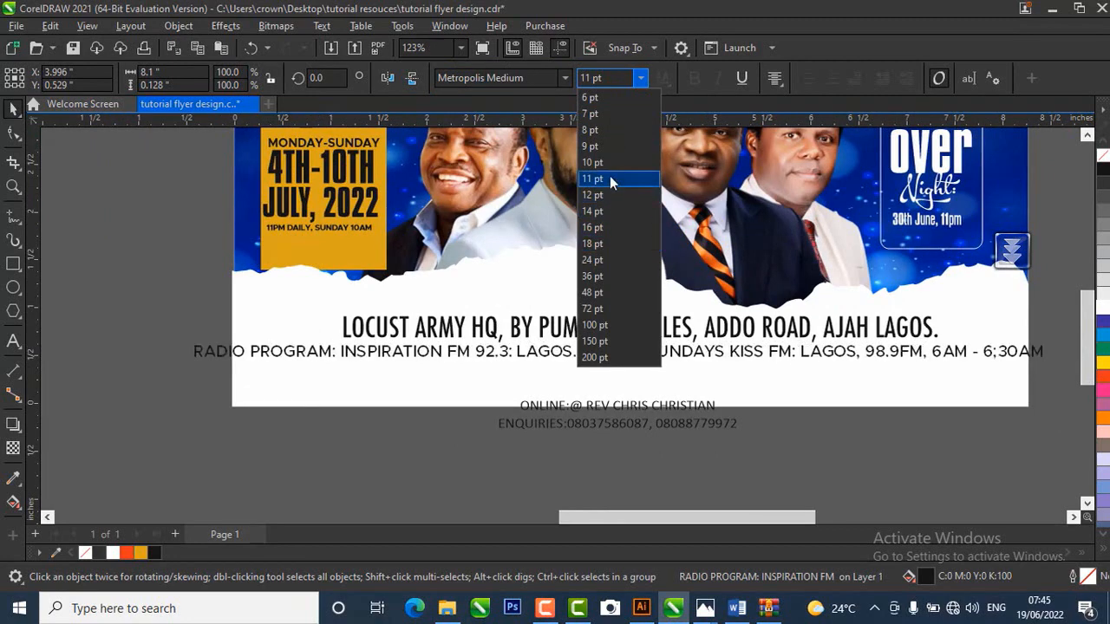
left_click(602, 129)
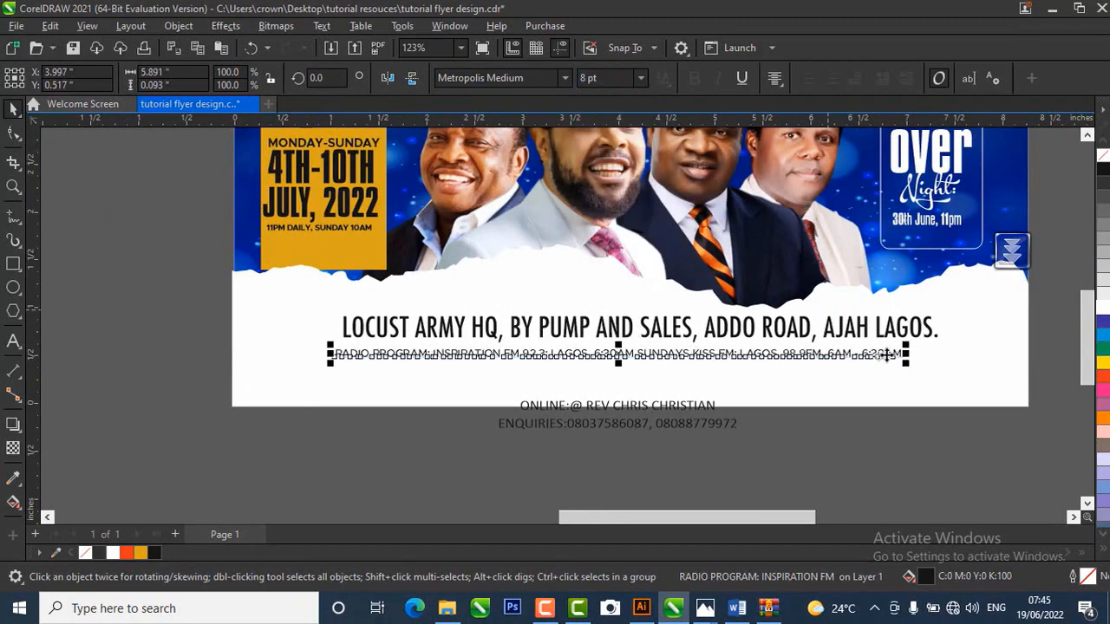
left_click(723, 335, "shift")
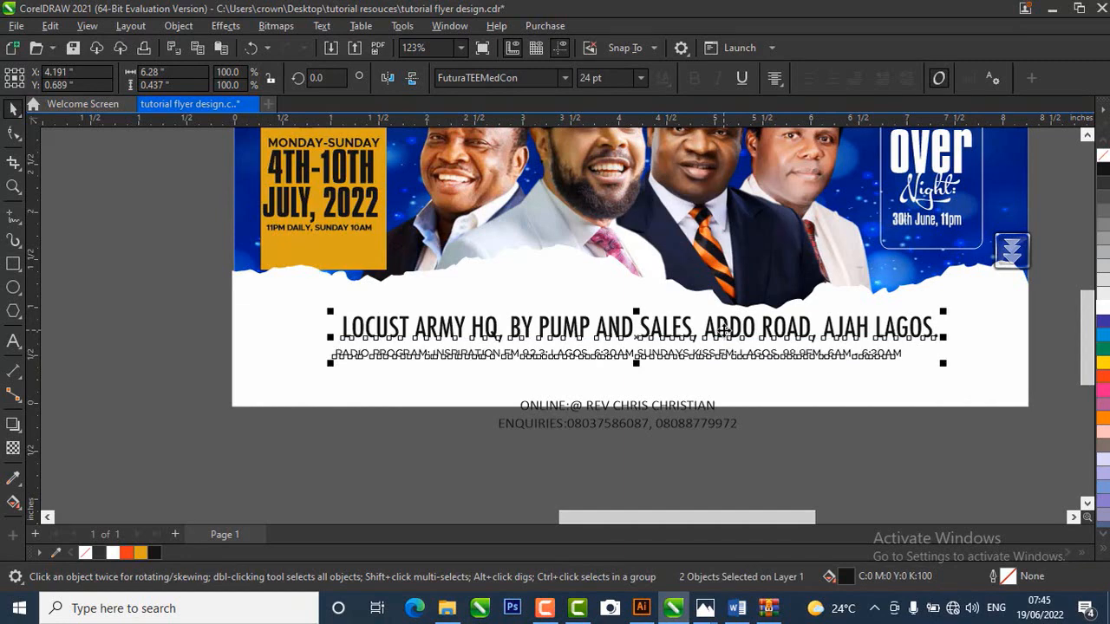
key("c")
left_click(857, 428)
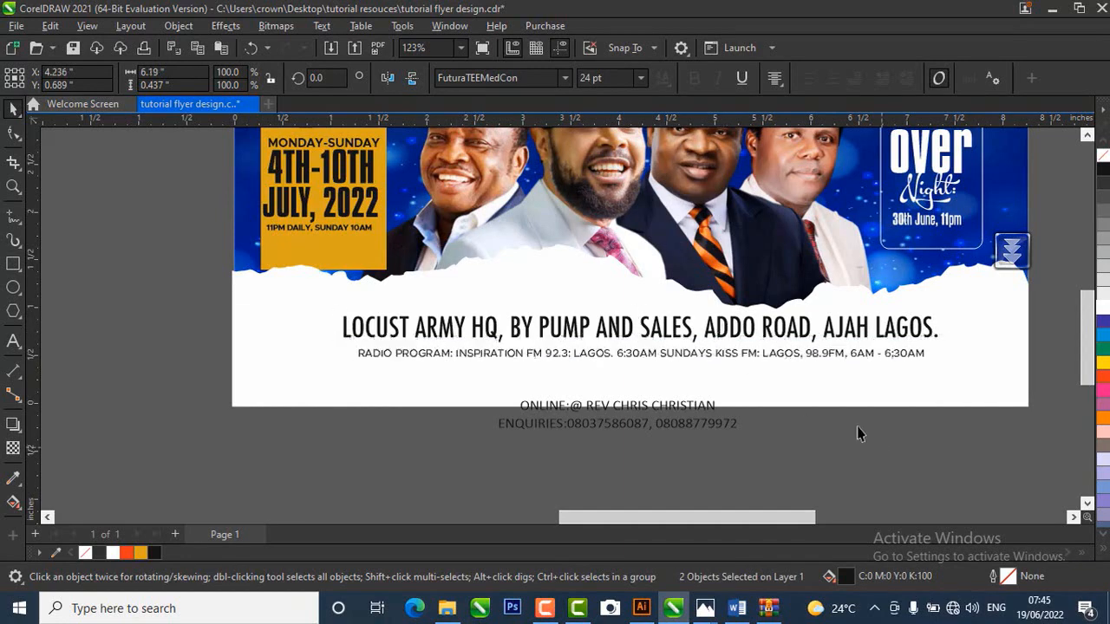
- Set the words "SUNDAYS KISS FM" in the radio program line in Metropolis Extra Bold
scroll(724, 347, "up", 2)
left_click(723, 360)
scroll(691, 375, "up", 2)
double_click(589, 357)
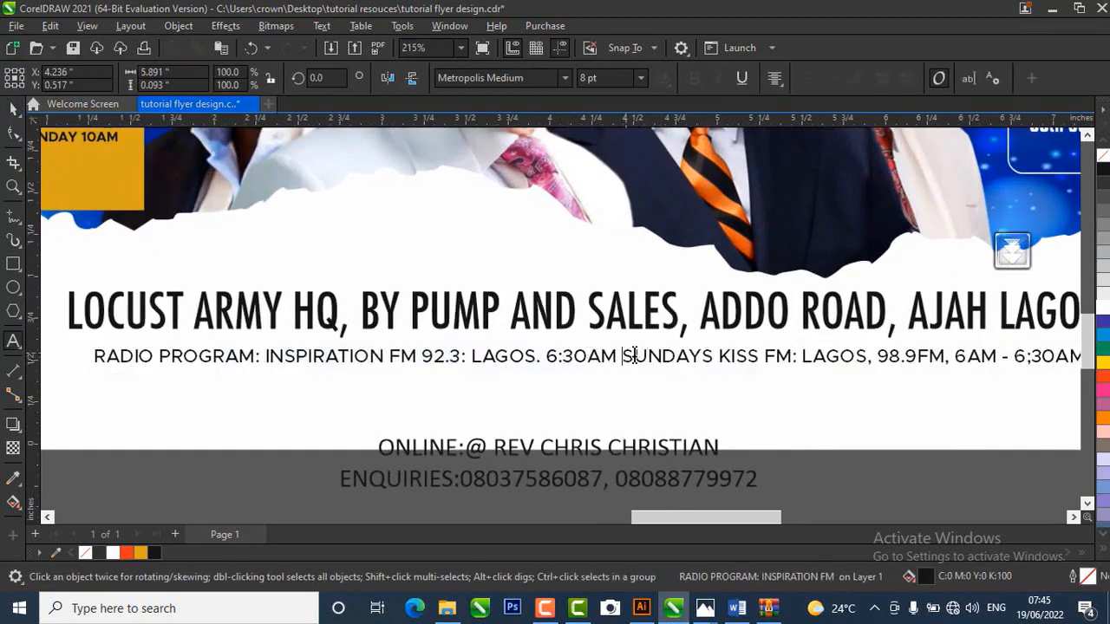
left_click_drag(622, 356, 793, 355)
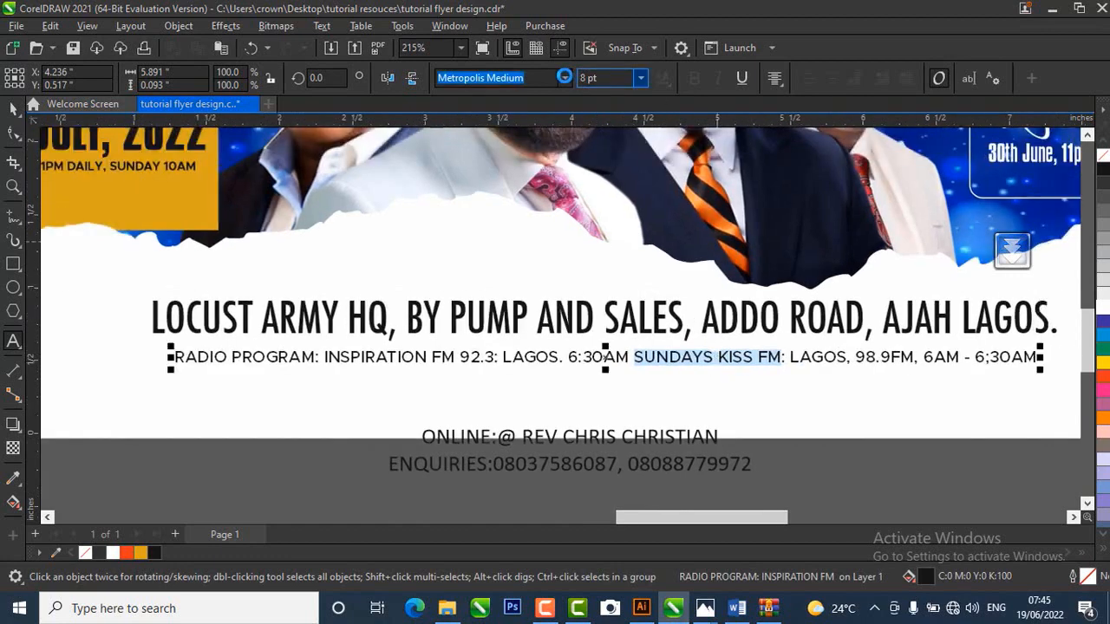
left_click(565, 77)
mouse_move(604, 238)
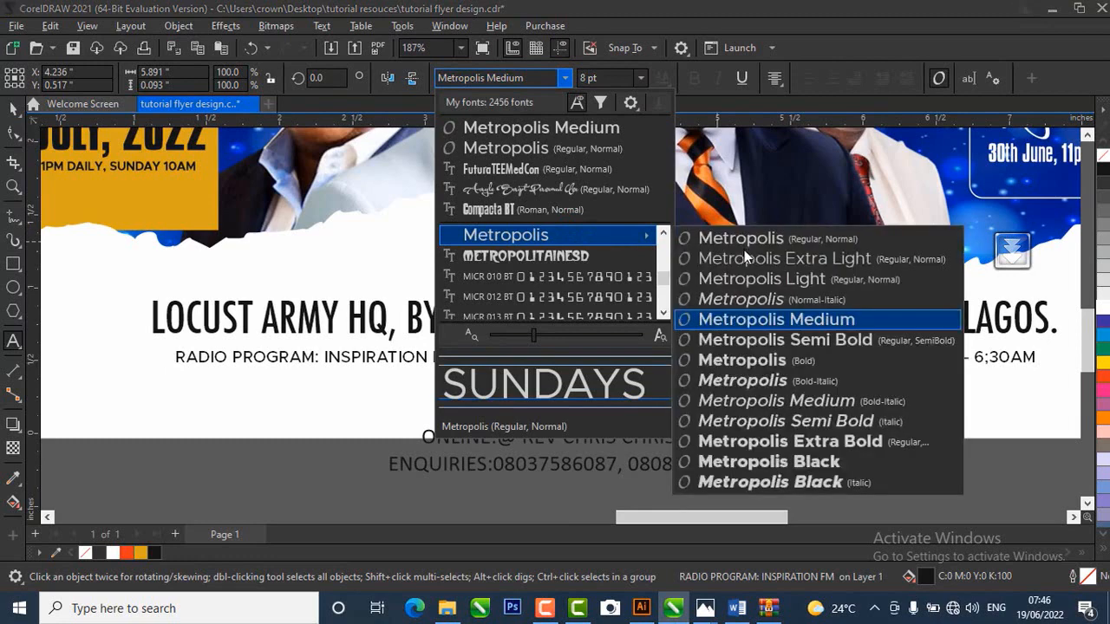
key("Escape")
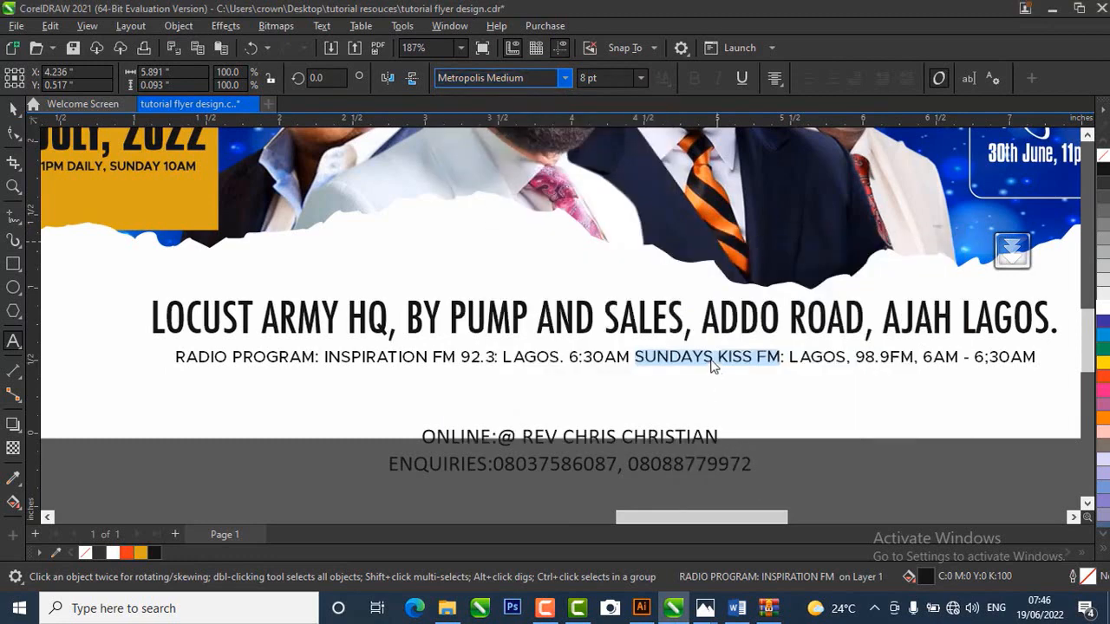
key("Return")
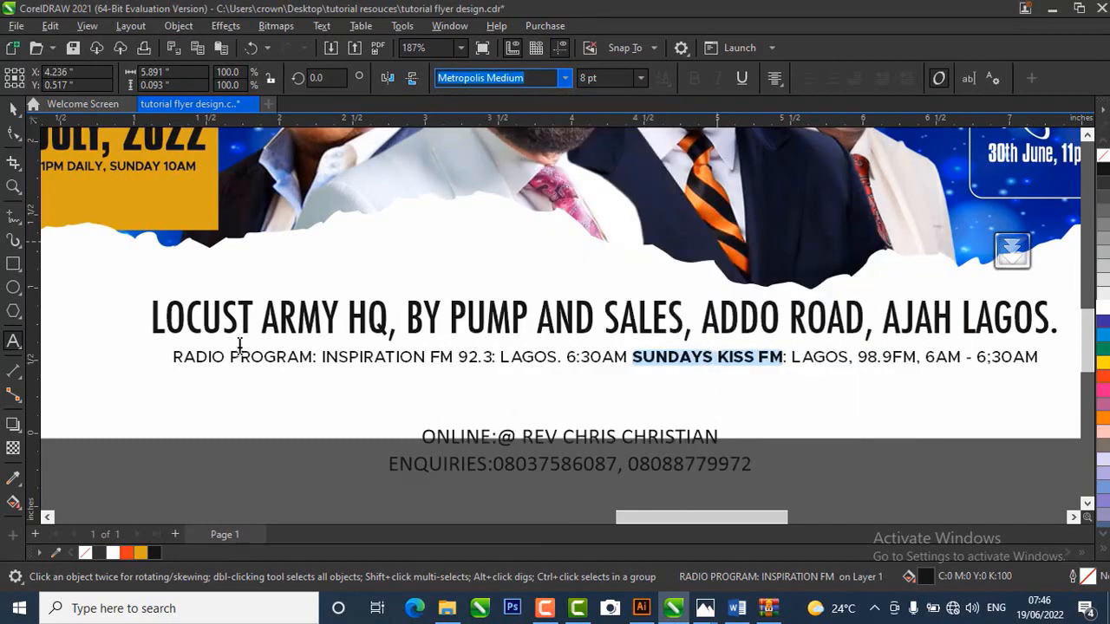
- Set the words "INSPIRATION FM" in the radio program line in Metropolis Extra Bold
mouse_move(324, 362)
left_mouse_down()
mouse_move(445, 357)
mouse_move(330, 357)
left_mouse_up()
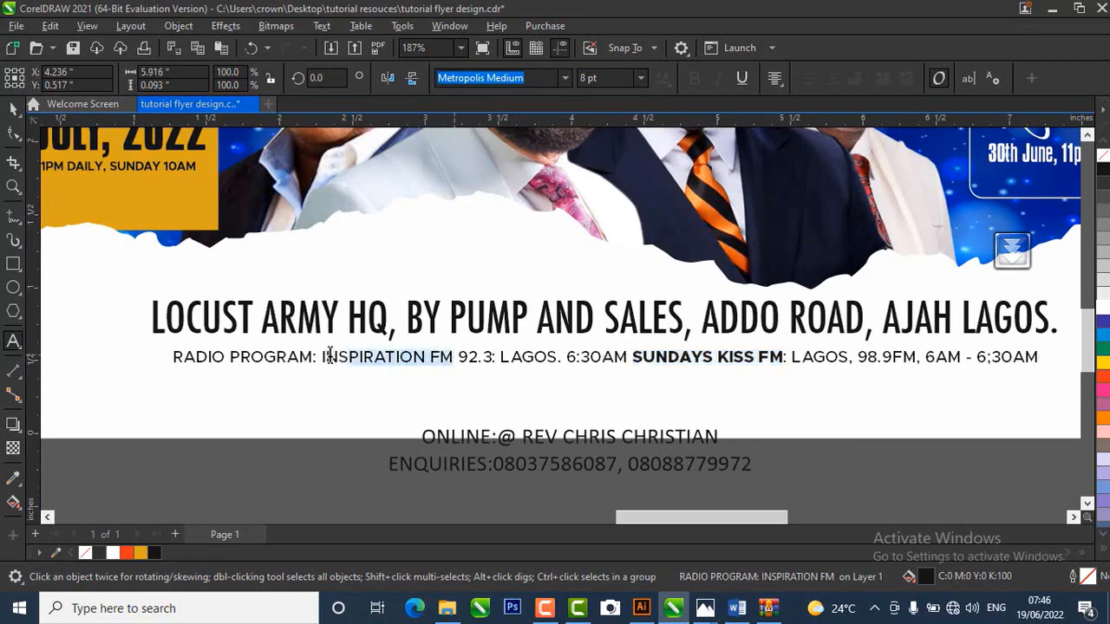
left_click(564, 78)
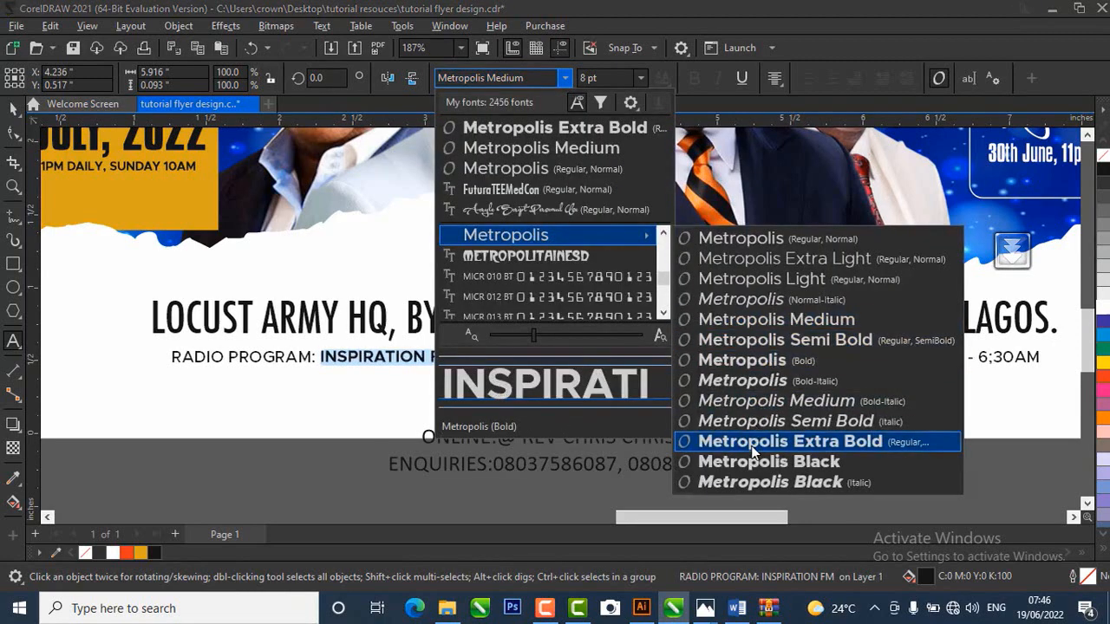
left_click(750, 442)
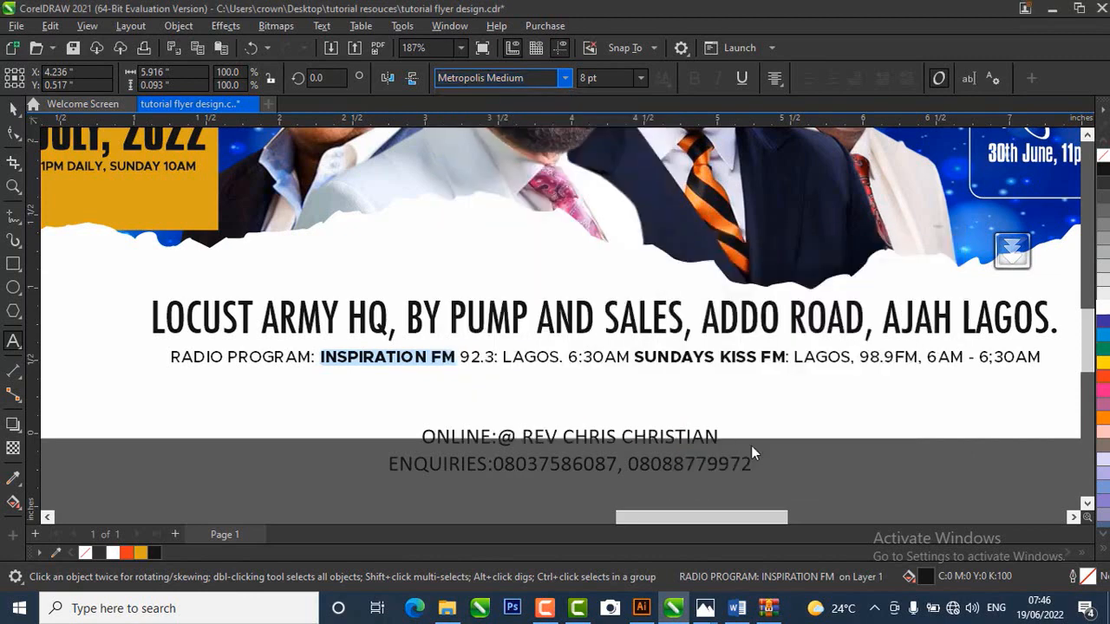
left_click(605, 356)
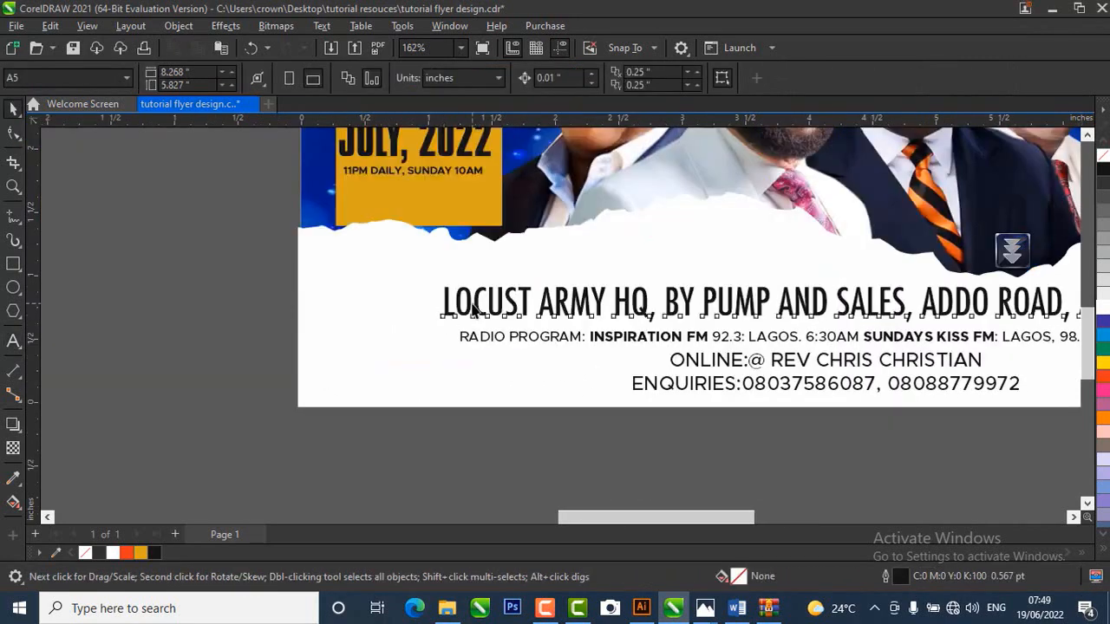
- Copy the "address icon" image from the tutorial resouces folder in File Explorer and return to CorelDRAW
left_click(486, 309)
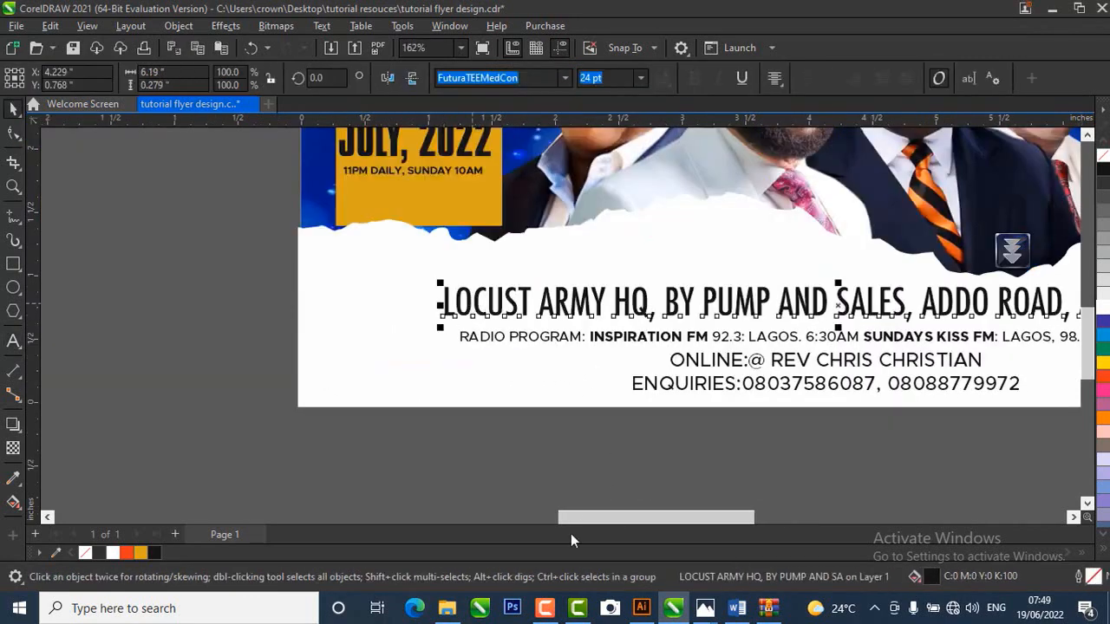
mouse_move(447, 613)
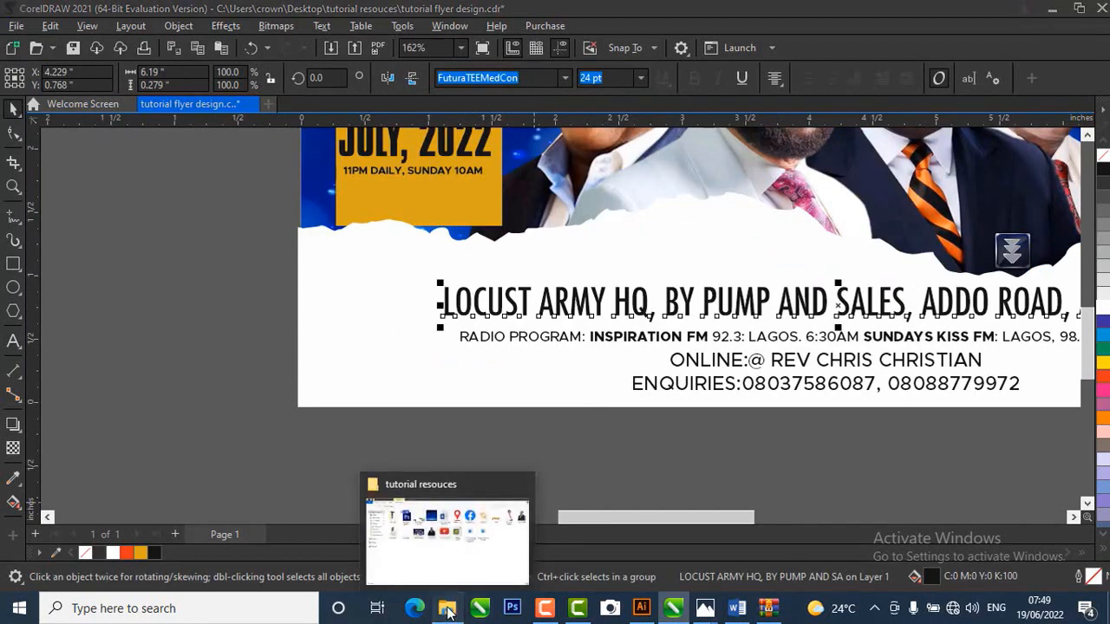
left_click(447, 611)
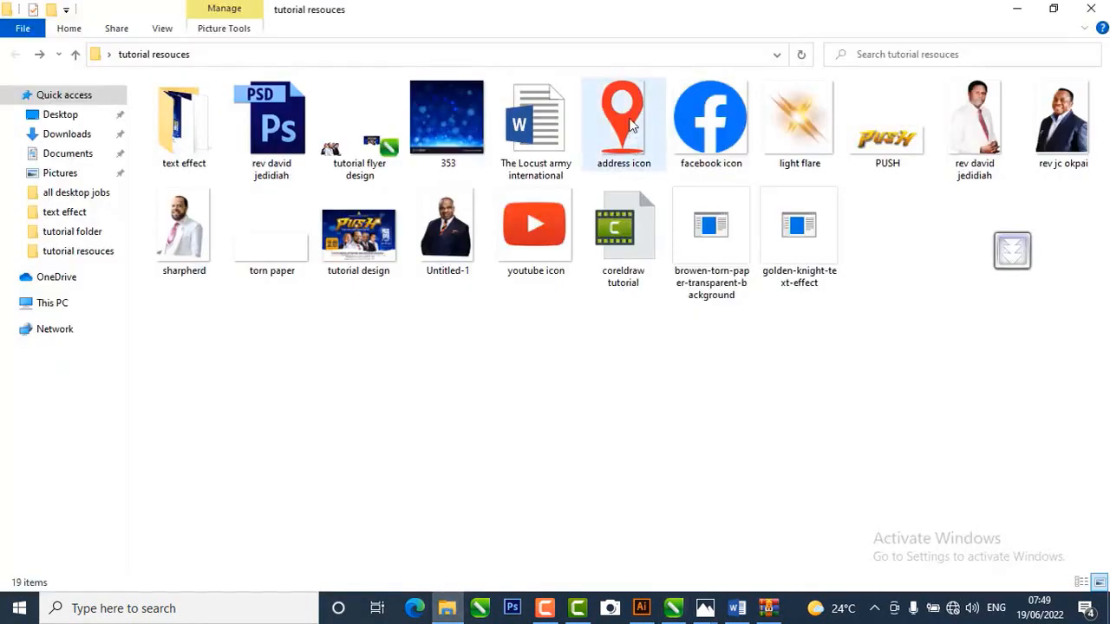
left_click_drag(627, 110, 644, 156)
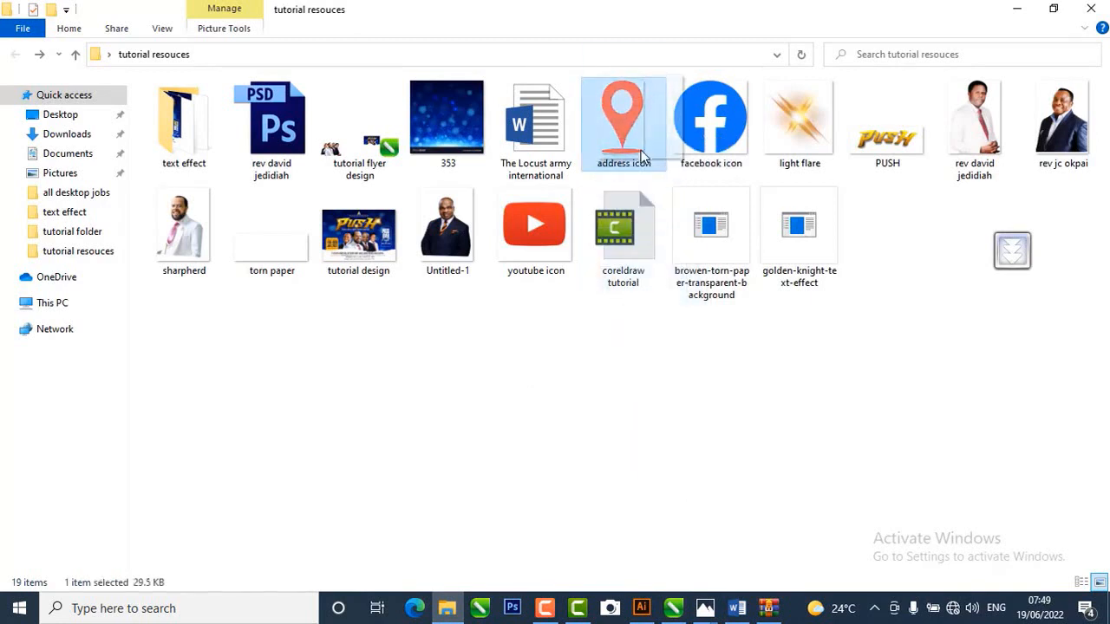
right_click(632, 144)
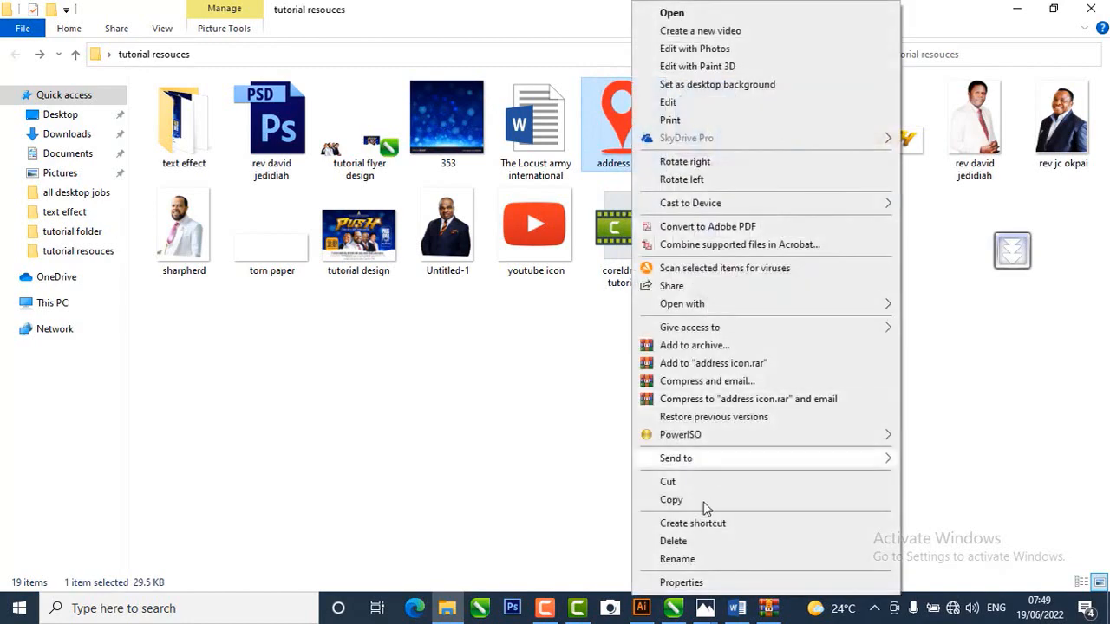
left_click(689, 501)
left_click(672, 608)
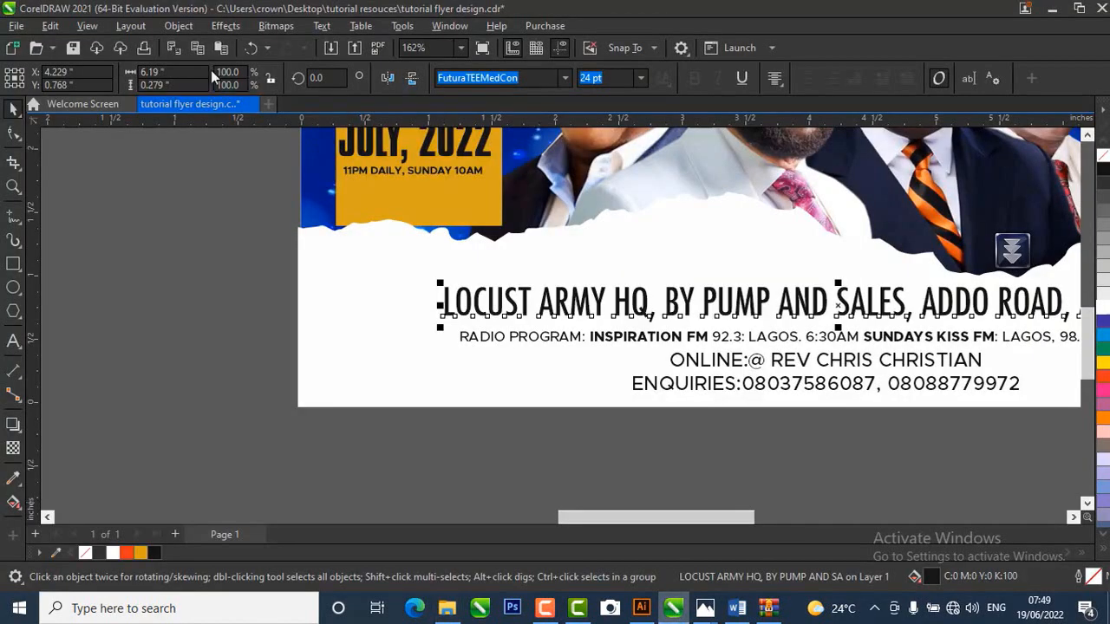
- Paste the red address pin, shrink it to the text height and place it just before "LOCUST ARMY HQ" in the address line
scroll(451, 366, "down", 3)
key("ctrl+v")
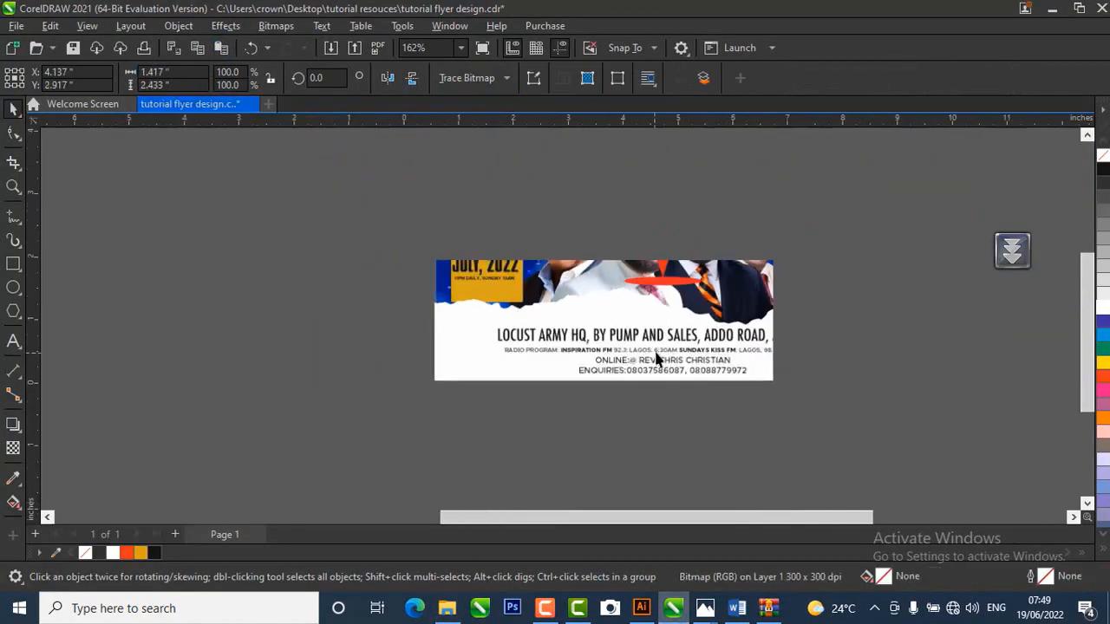
scroll(642, 334, "up", 2)
left_click_drag(668, 227, 466, 345)
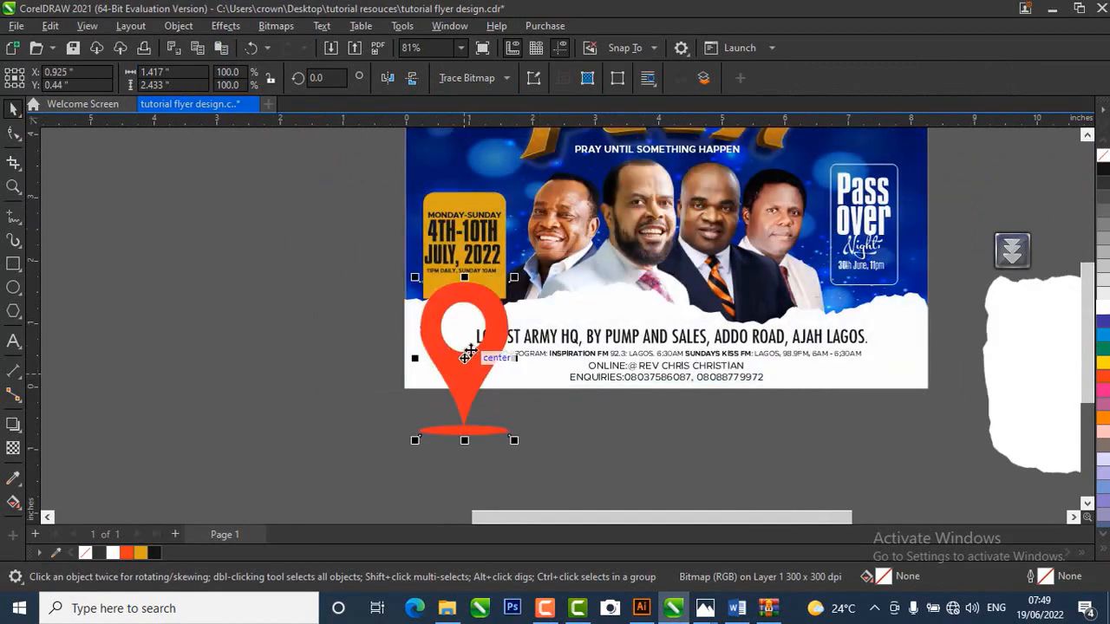
scroll(468, 346, "up", 2)
left_click_drag(529, 249, 477, 333)
scroll(454, 343, "up", 2)
left_click(232, 330)
scroll(232, 329, "down", 2)
scroll(374, 375, "up", 2)
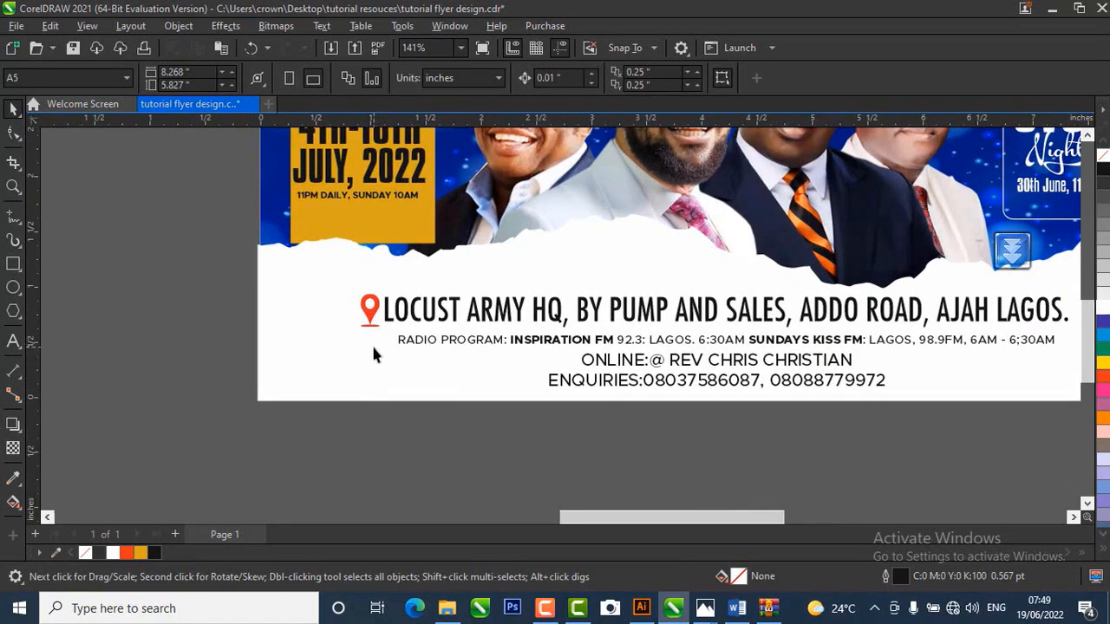
scroll(373, 354, "up", 3)
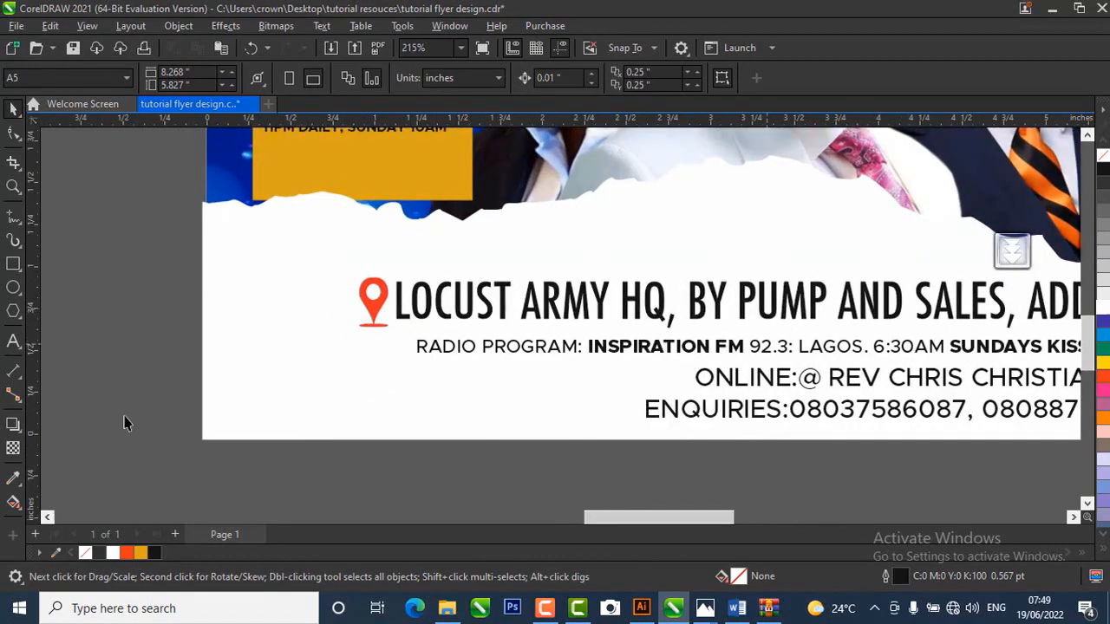
scroll(430, 338, "down", 4)
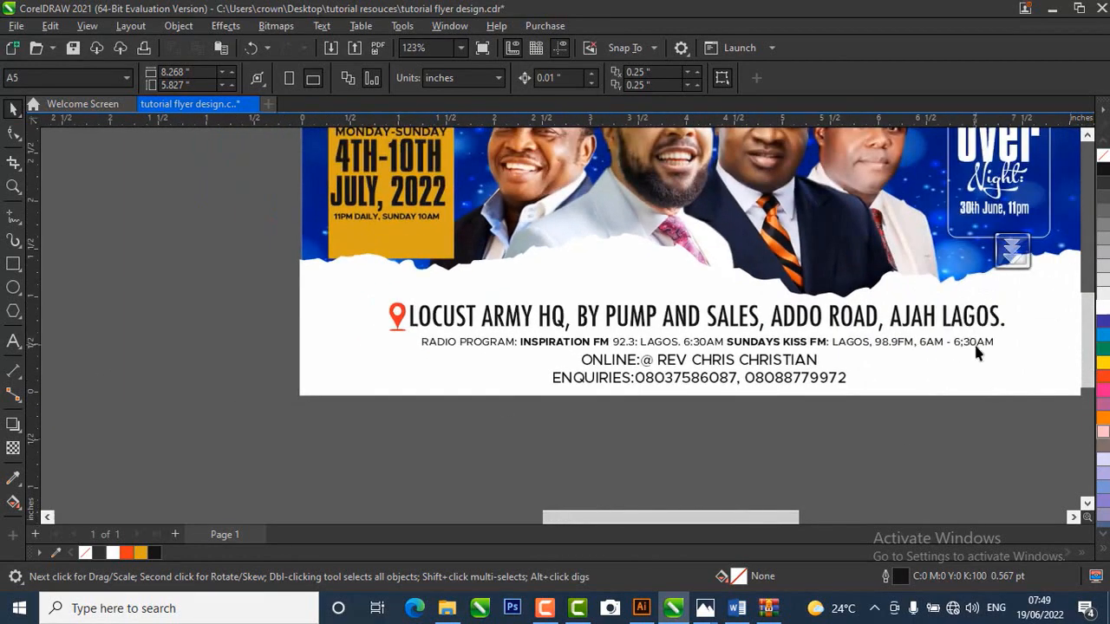
left_click(975, 347)
left_click(888, 421)
scroll(372, 391, "down", 2)
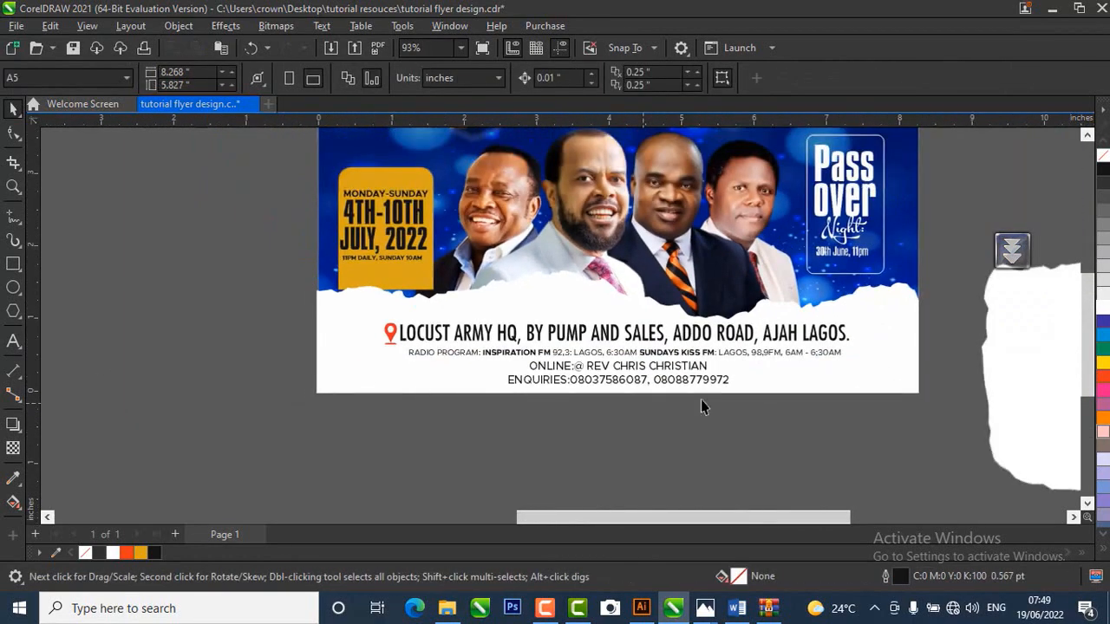
scroll(632, 379, "up", 5)
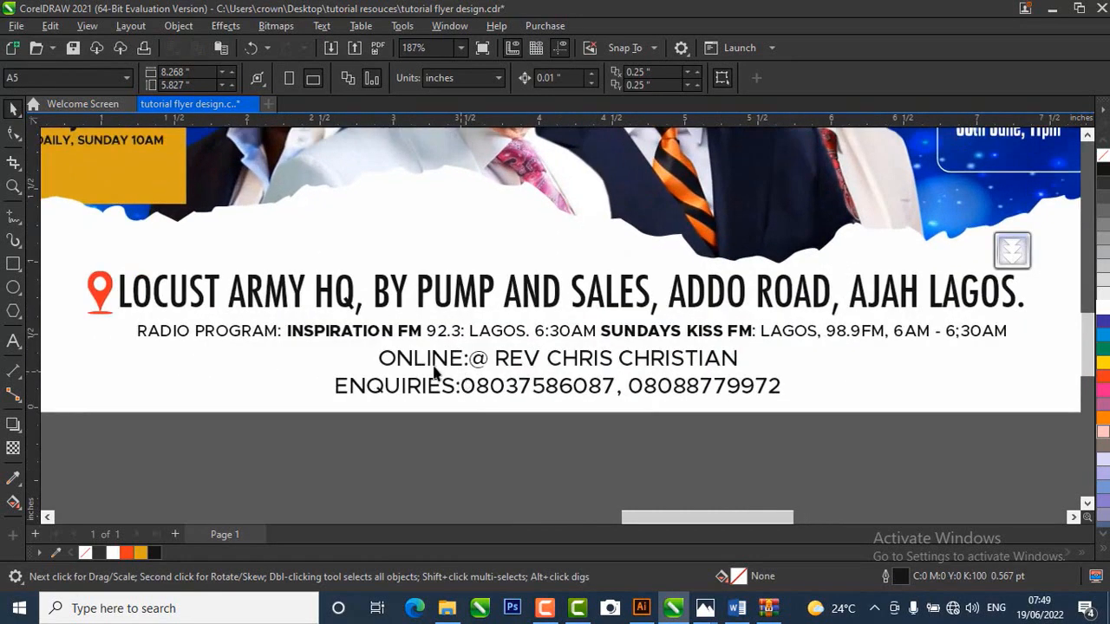
scroll(601, 375, "up", 1)
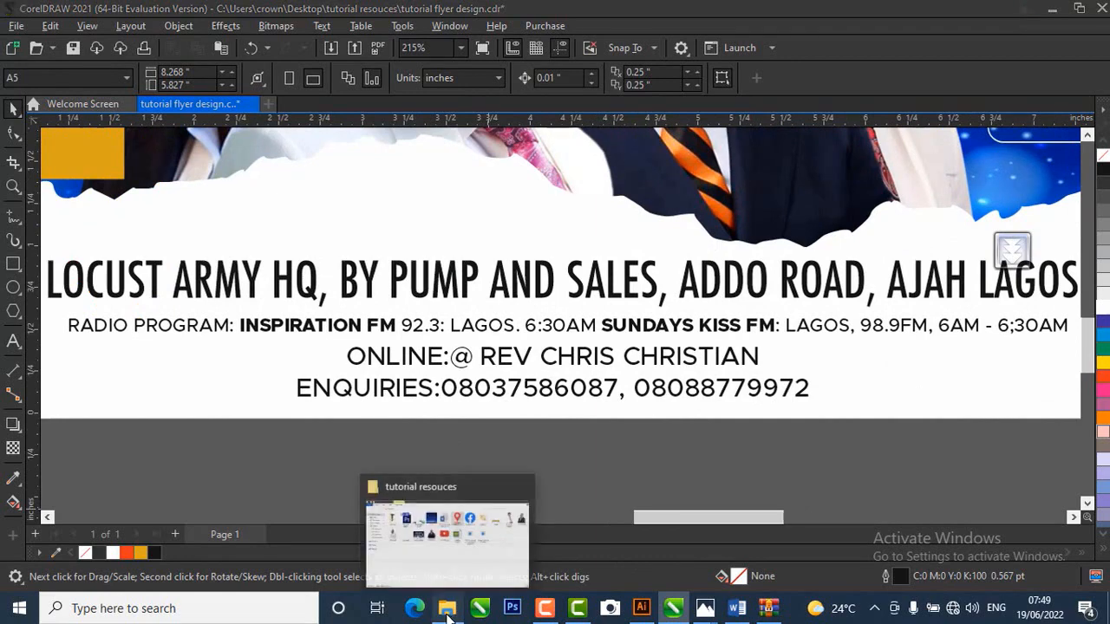
- Copy the "facebook icon" and "youtube icon" images together from the tutorial resouces folder in File Explorer and return to CorelDRAW
left_click(447, 607)
left_click(686, 116)
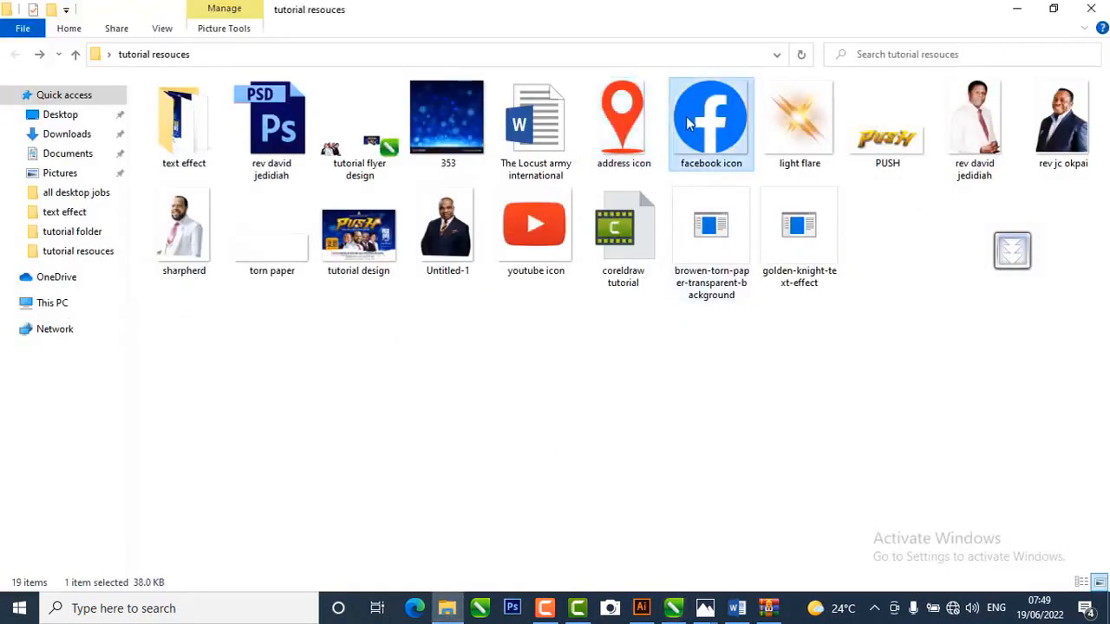
left_click(533, 249, "ctrl")
right_click(535, 251)
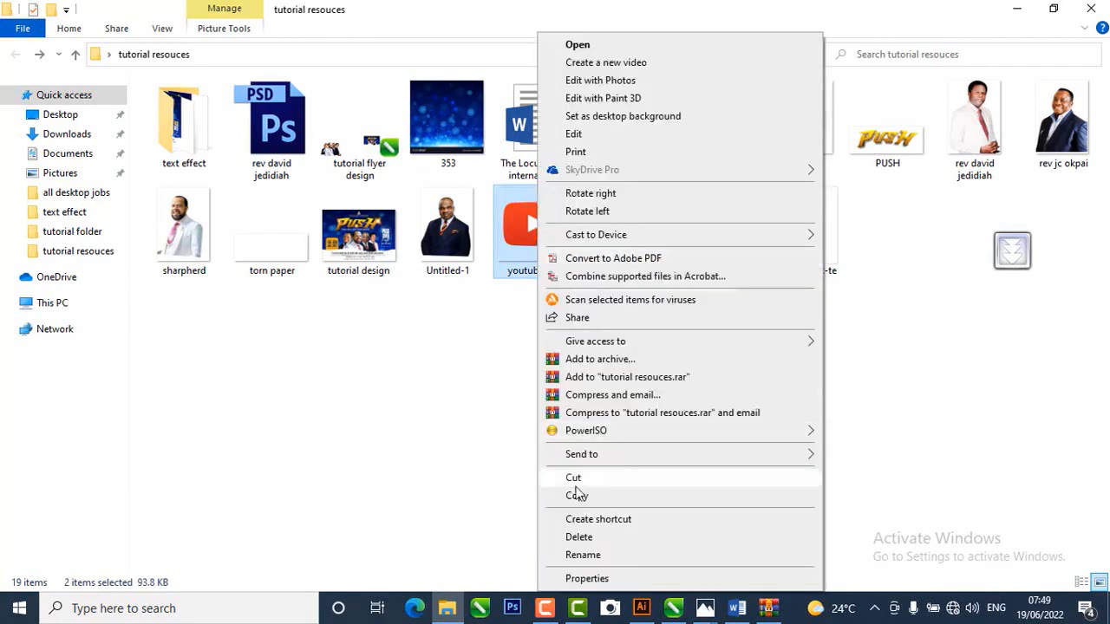
left_click(414, 431)
left_click(524, 260)
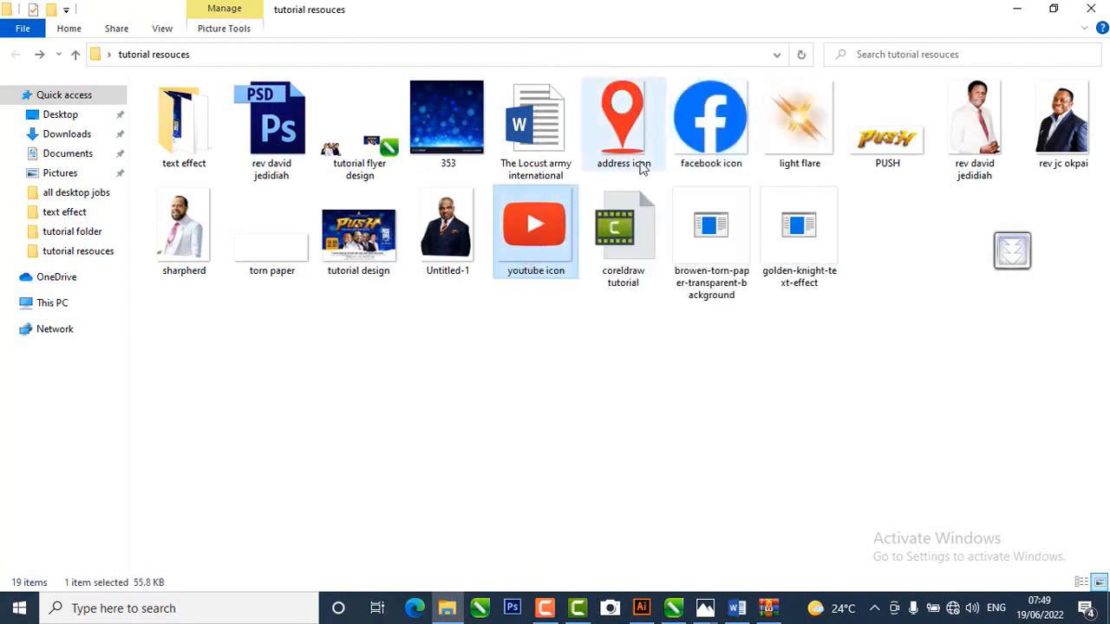
left_click(691, 149, "ctrl")
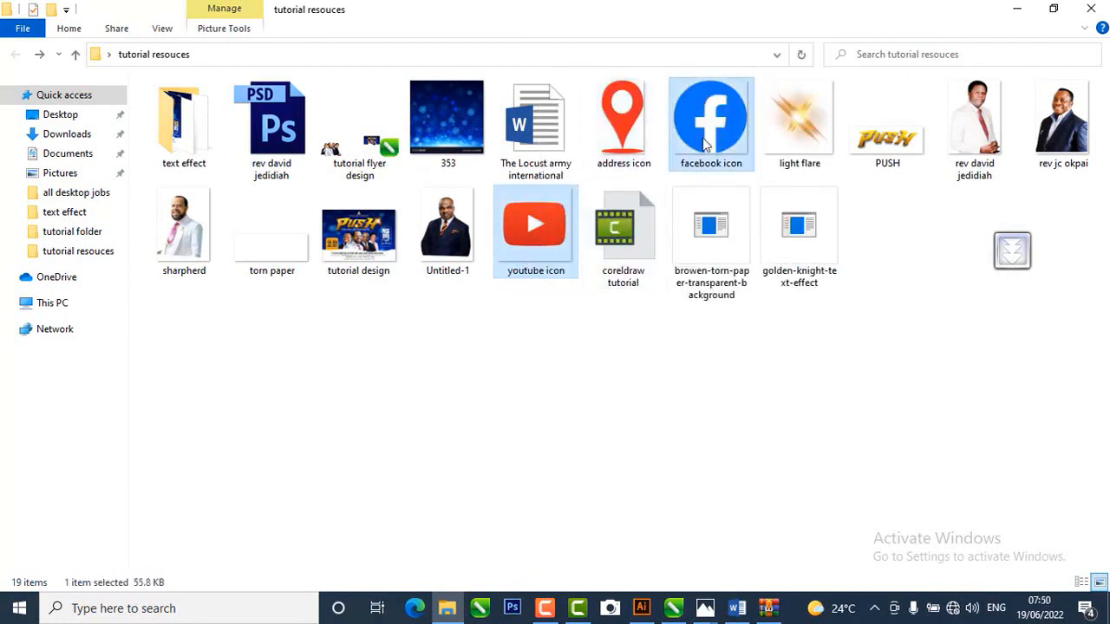
right_click(700, 149)
left_click(742, 497)
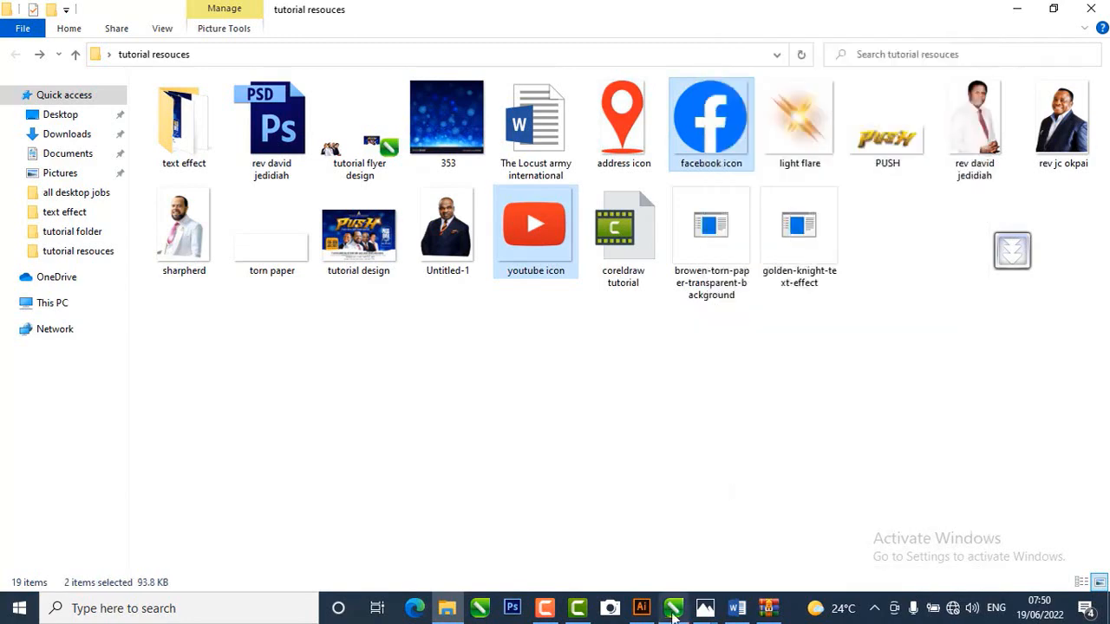
left_click(673, 608)
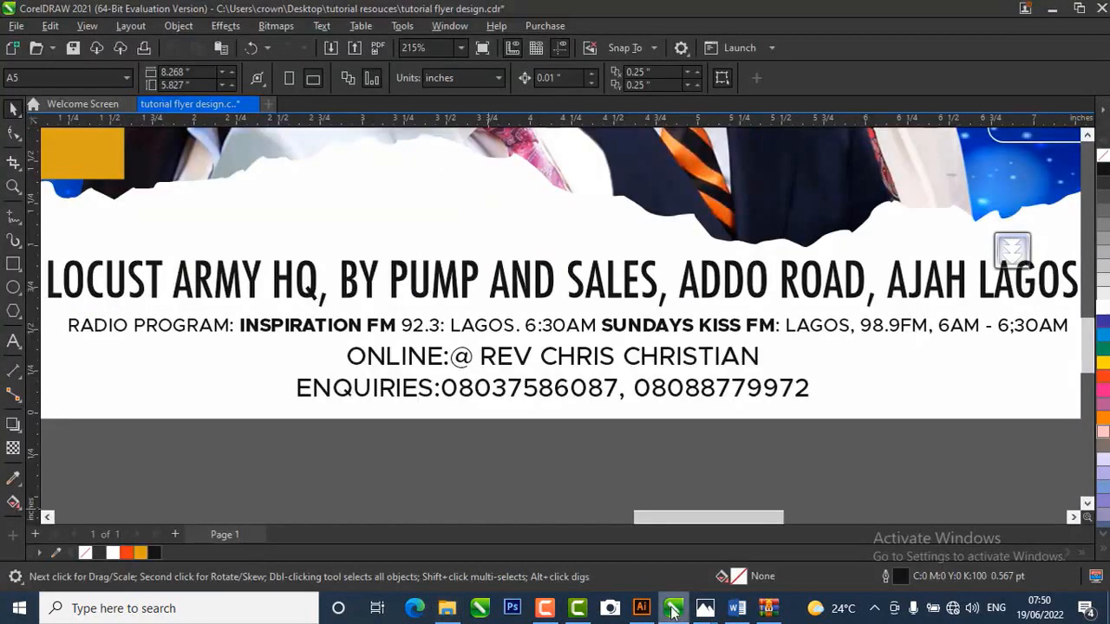
- Paste both icons, then shrink the YouTube icon to the text height and place it at the end of the ONLINE line
left_click(222, 49)
scroll(540, 280, "down", 4)
scroll(586, 202, "up", 2)
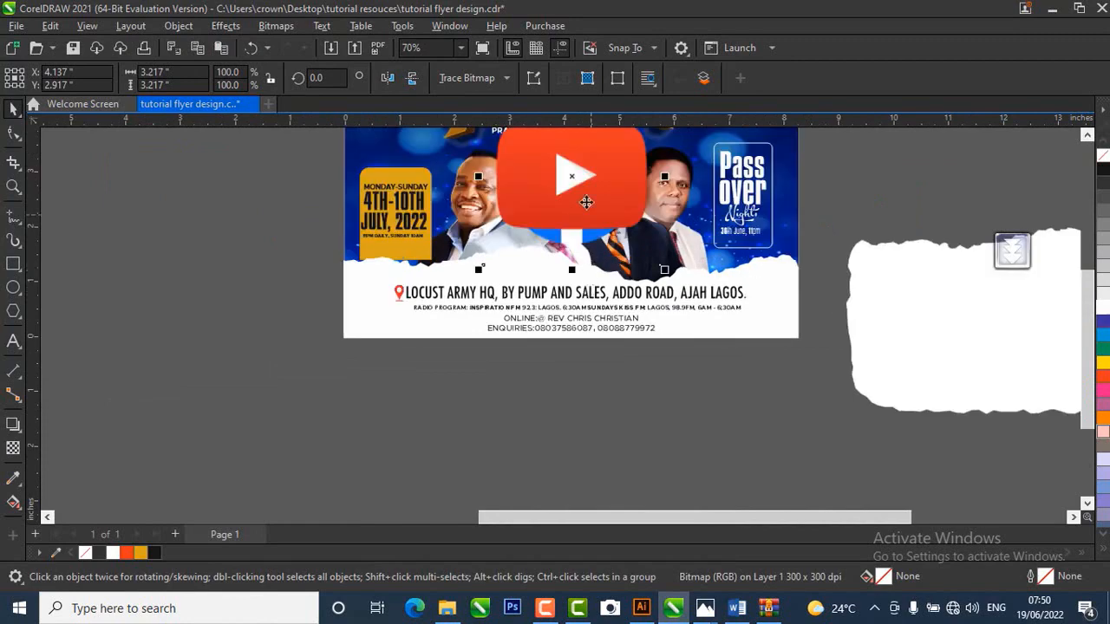
left_click_drag(586, 202, 651, 394)
left_click_drag(726, 267, 681, 256)
scroll(575, 426, "up", 2)
scroll(689, 260, "up", 2)
scroll(686, 264, "up", 2)
scroll(679, 262, "down", 2)
scroll(680, 262, "up", 1)
left_click(560, 369)
scroll(559, 368, "down", 6)
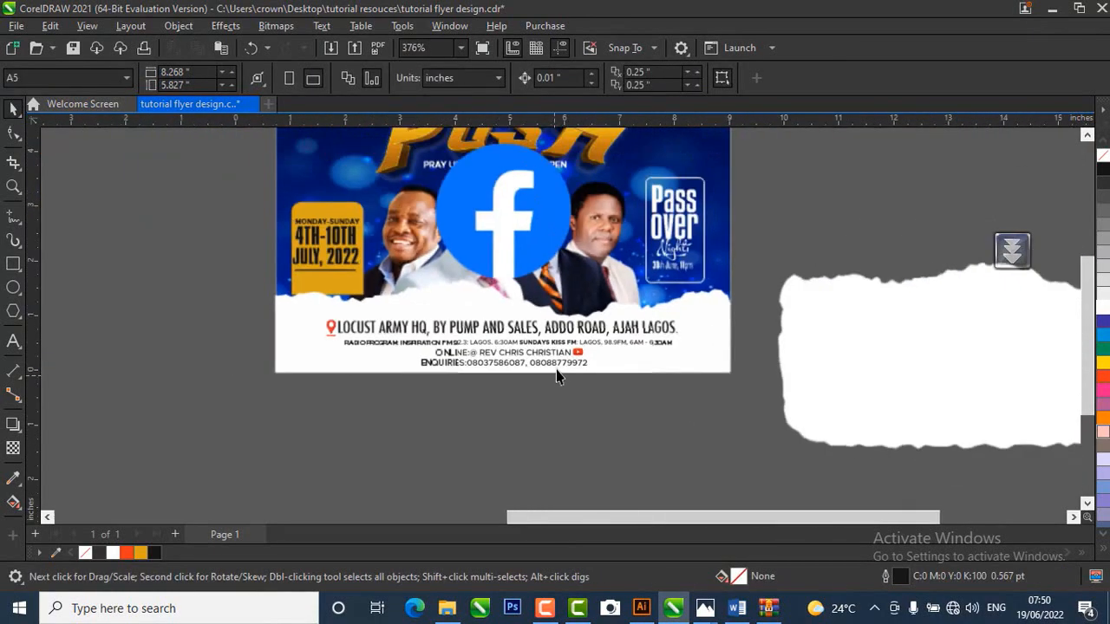
- Shrink the Facebook icon to about 0.177 inches and place it just after the YouTube icon in the ONLINE line
left_click_drag(491, 209, 638, 426)
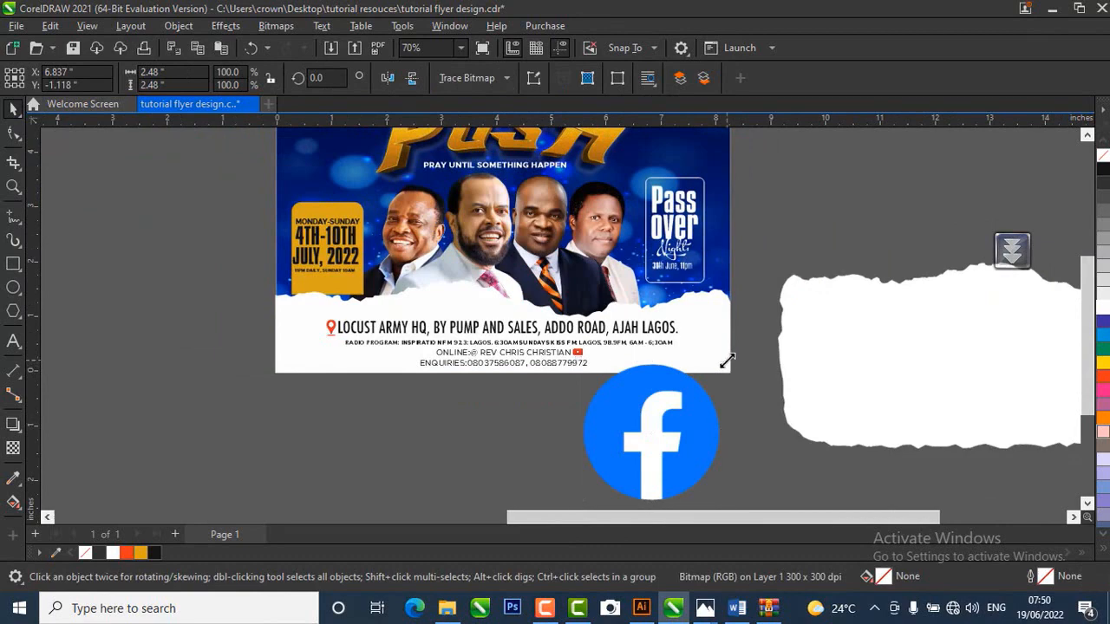
left_click_drag(721, 362, 587, 356)
scroll(588, 355, "up", 5)
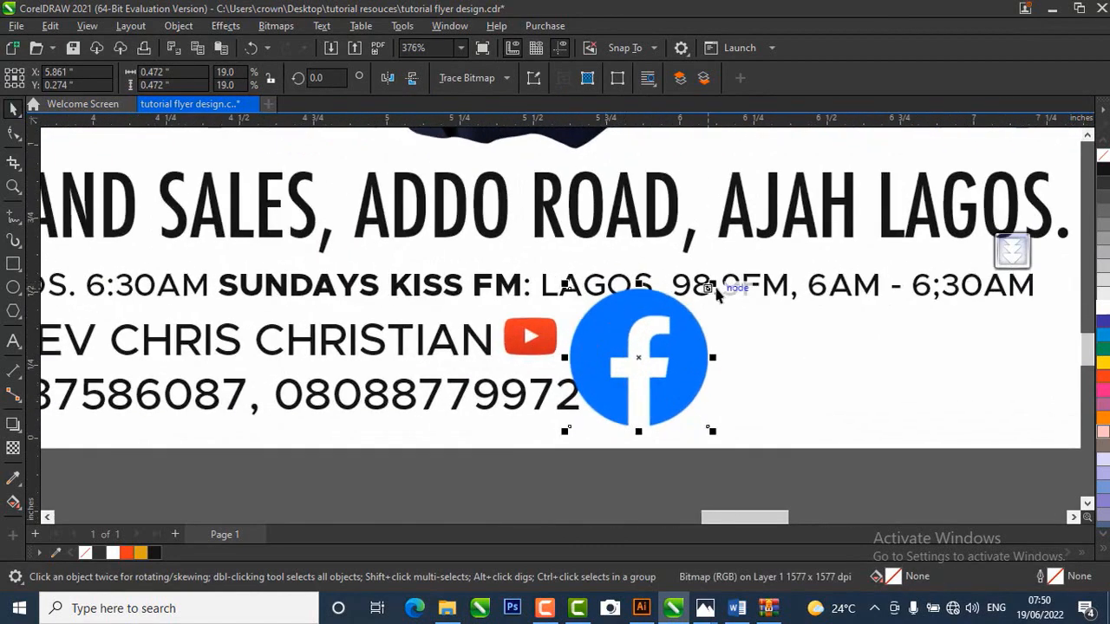
left_click_drag(711, 286, 638, 359)
left_click_drag(604, 394, 598, 347)
scroll(607, 346, "up", 3)
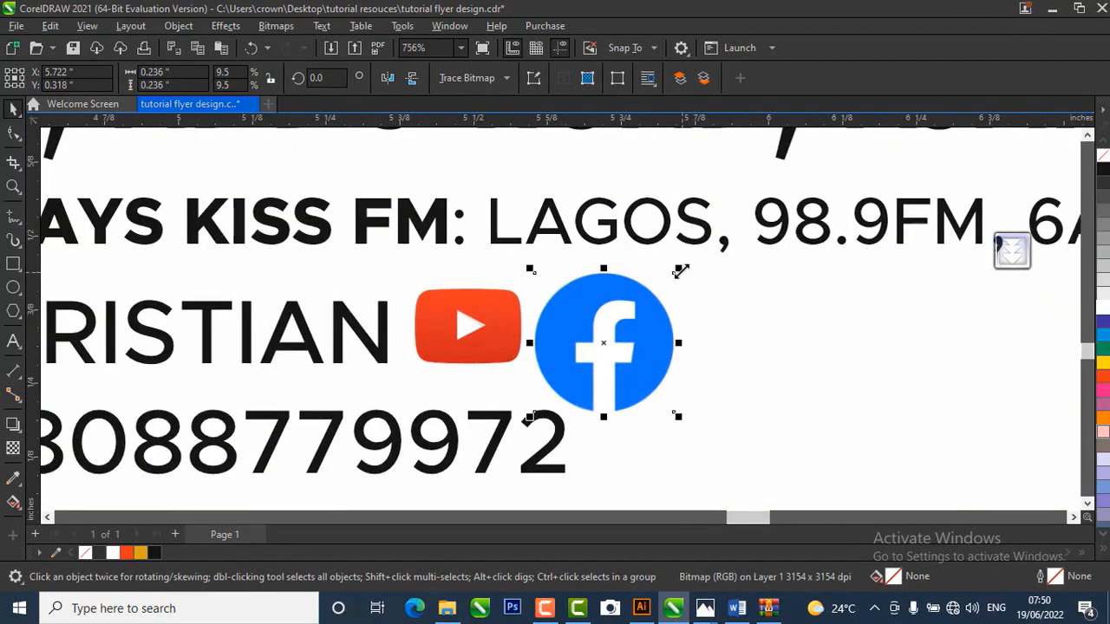
left_click_drag(678, 270, 641, 307)
left_click_drag(585, 356, 577, 327)
scroll(585, 329, "down", 1)
scroll(585, 329, "up", 1)
scroll(581, 328, "down", 5)
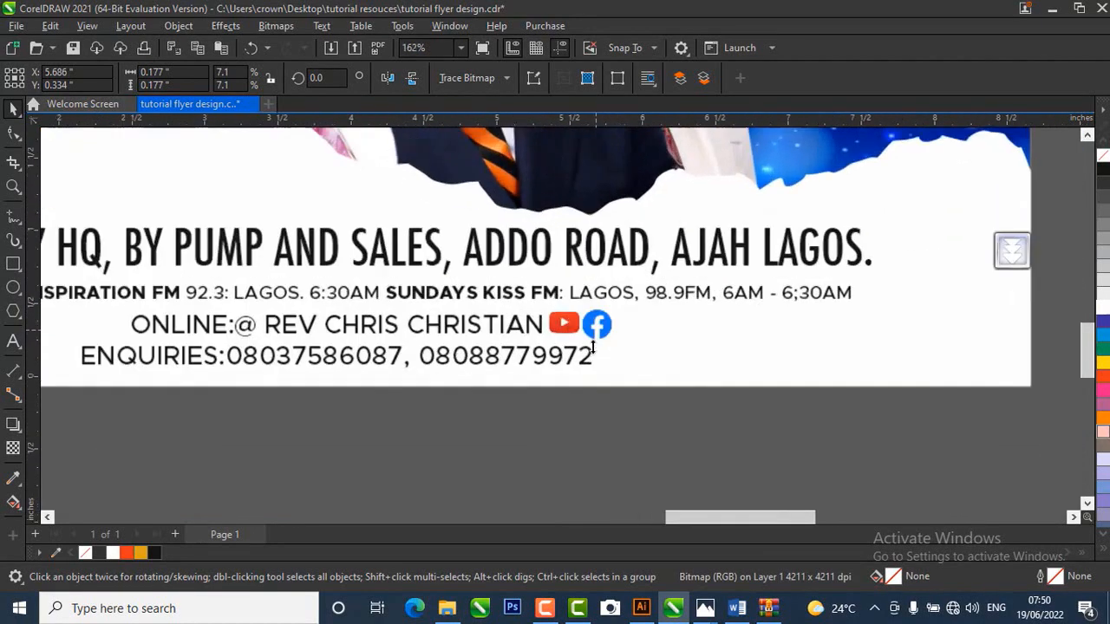
left_click(707, 436)
- Move the enquiries line to about X 4.28 inches, centring it under the ONLINE line and its icons
left_click(439, 364)
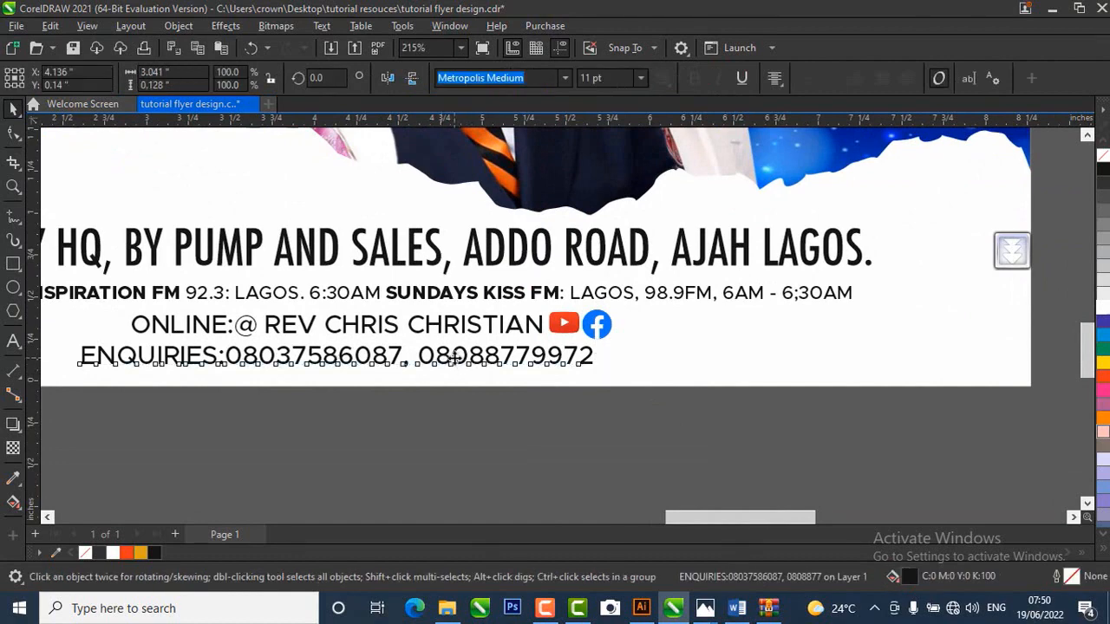
left_click_drag(442, 364, 478, 359)
scroll(479, 359, "down", 4)
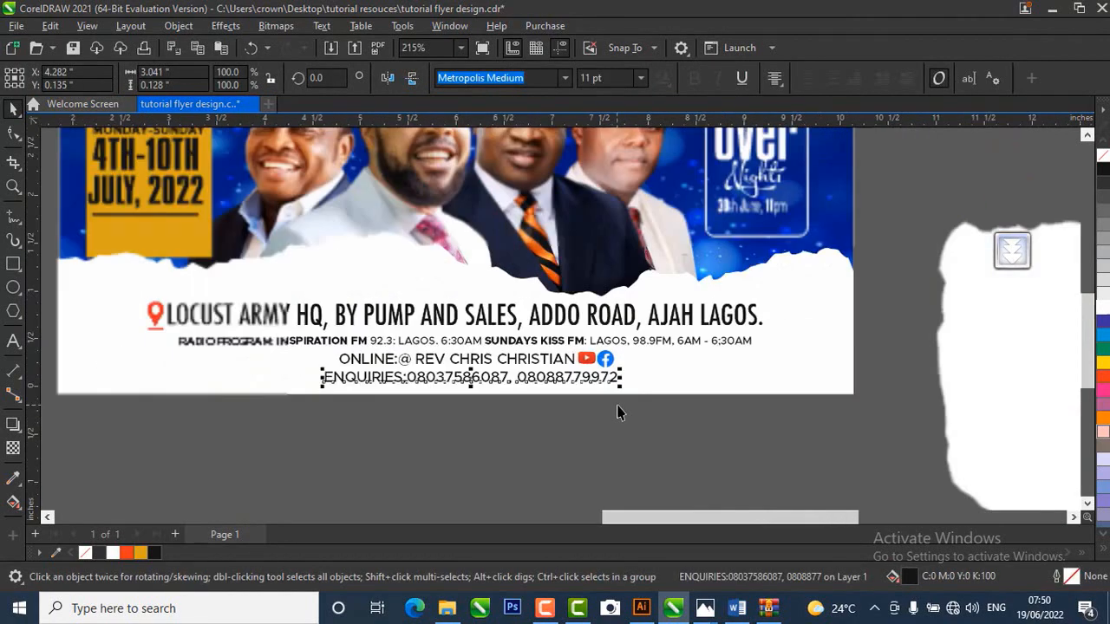
scroll(619, 408, "down", 1)
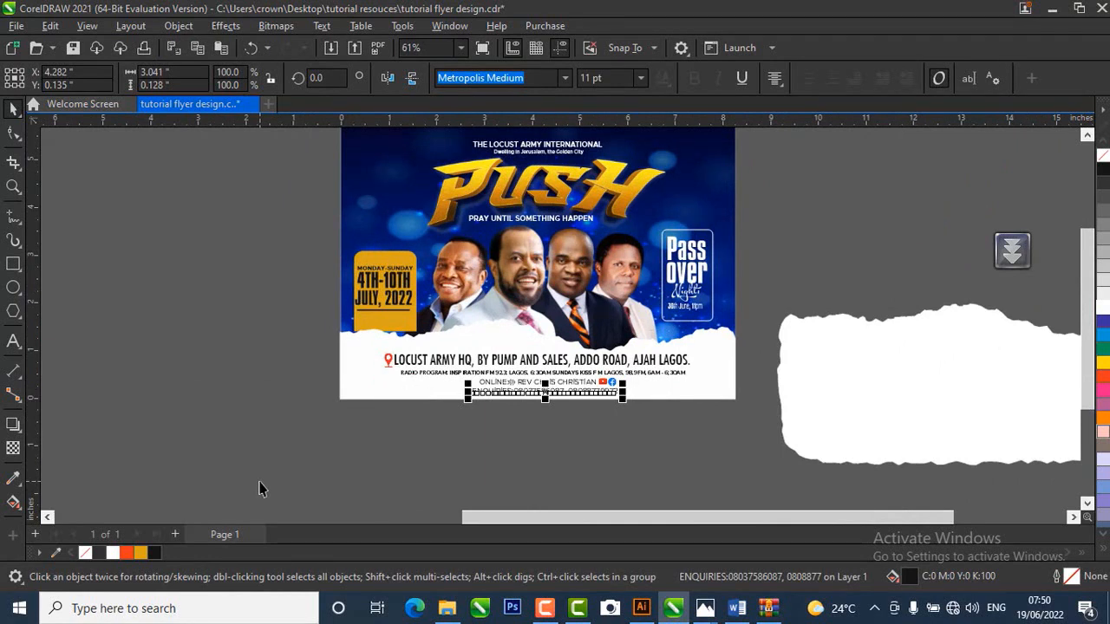
- Widen the letter spacing of the enquiries line with the Shape tool so it extends well beyond the ONLINE line
scroll(484, 438, "up", 6)
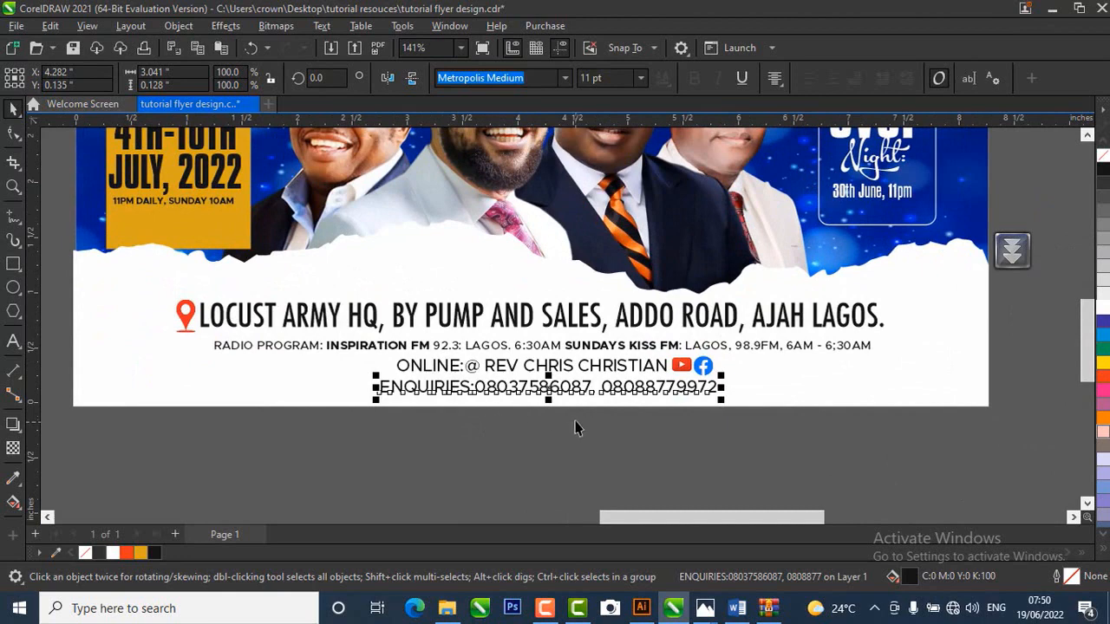
scroll(498, 412, "up", 3)
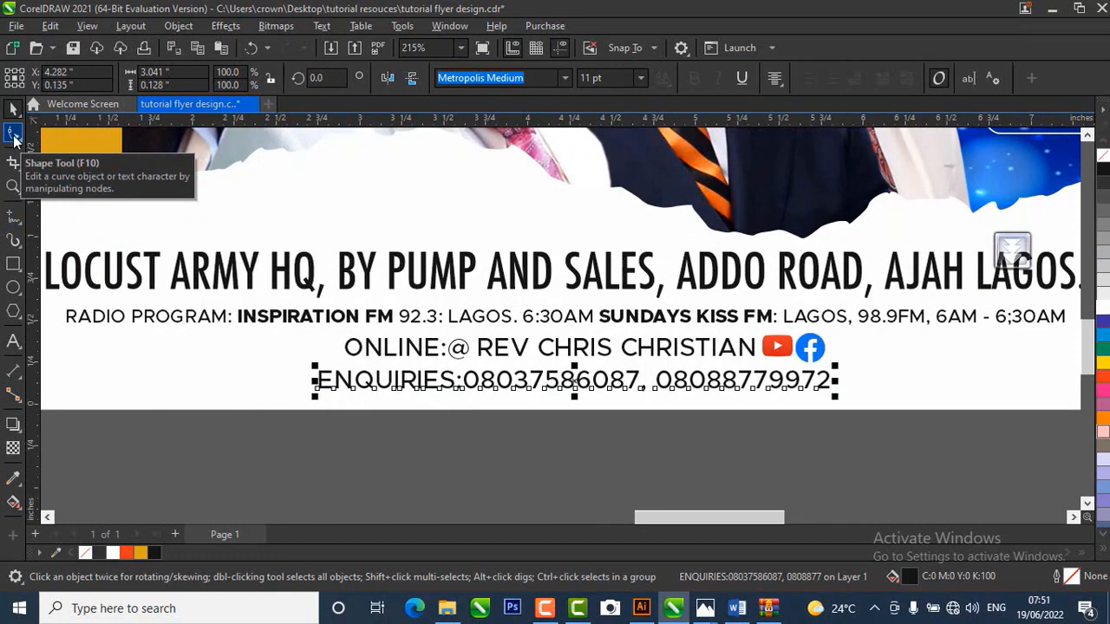
left_click(13, 136)
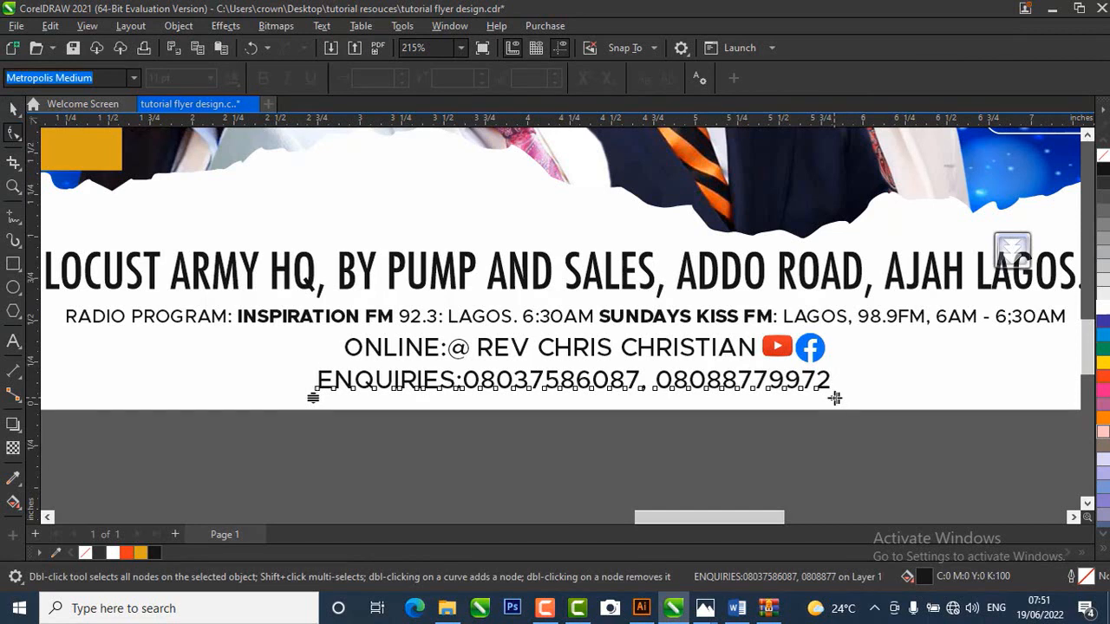
left_click_drag(834, 397, 1044, 402)
scroll(596, 388, "down", 3)
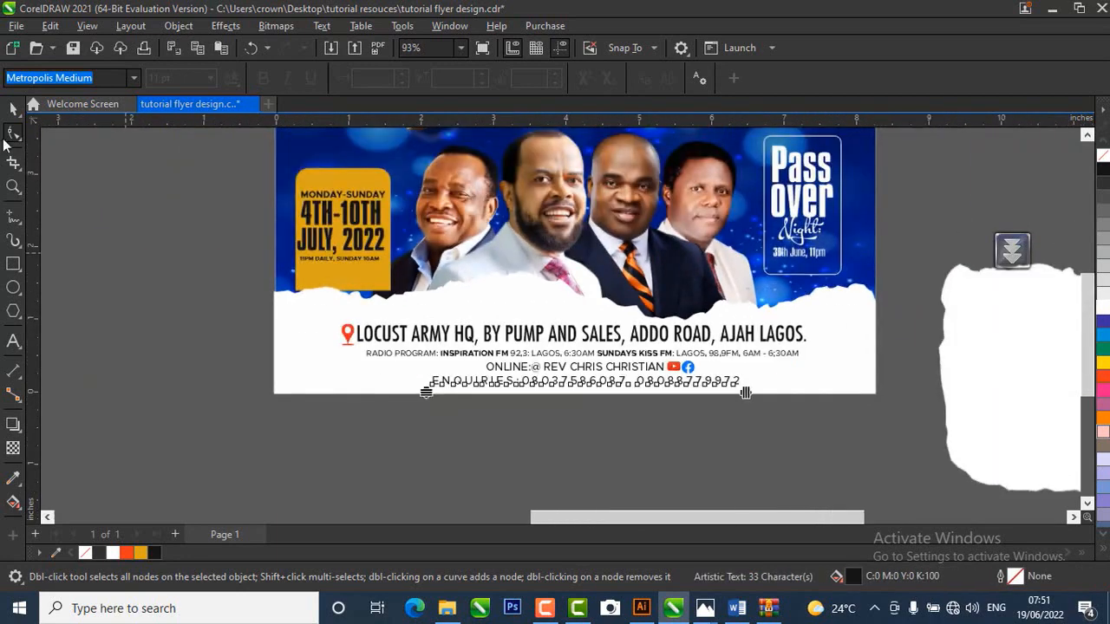
left_click(11, 111)
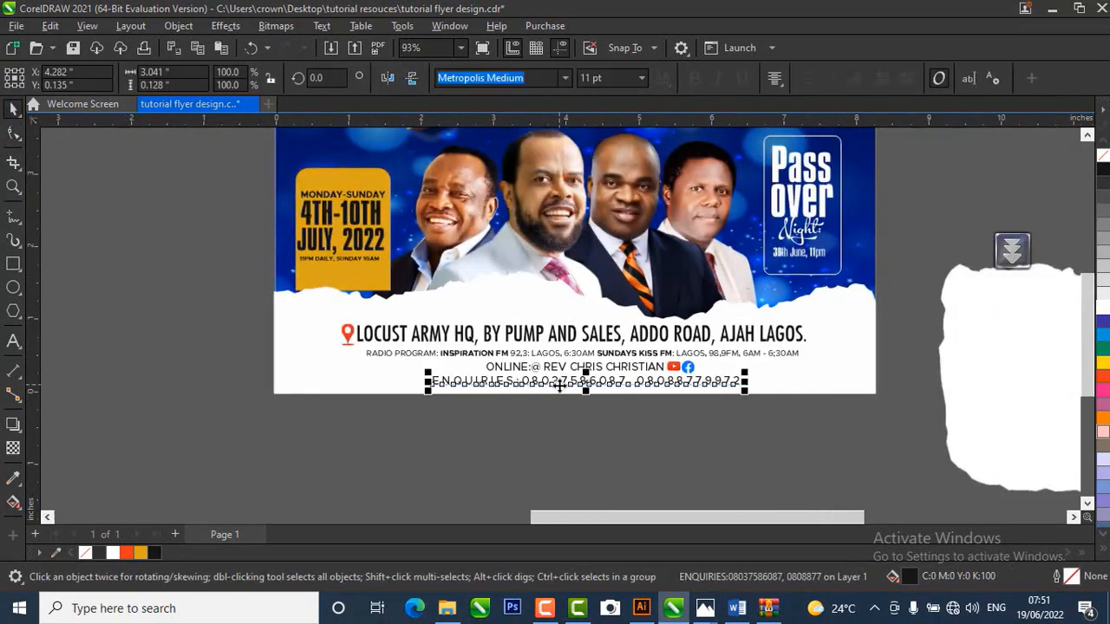
scroll(709, 442, "down", 1)
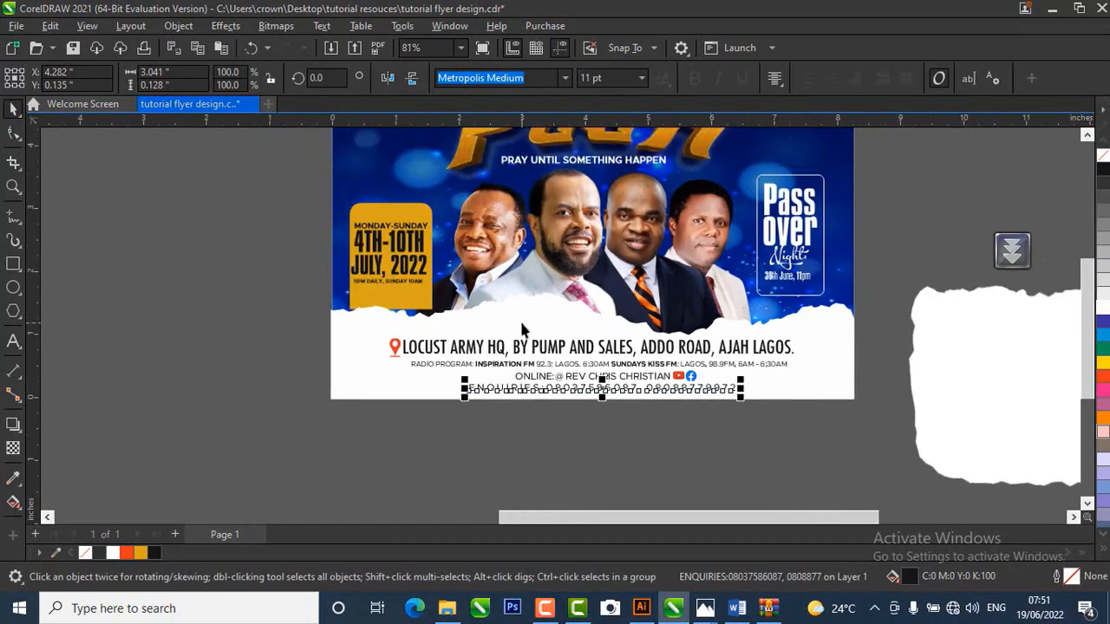
- Move the gold date box with its four text lines slightly down, to about X 0.9 and Y 2.11 inches
scroll(465, 310, "up", 5)
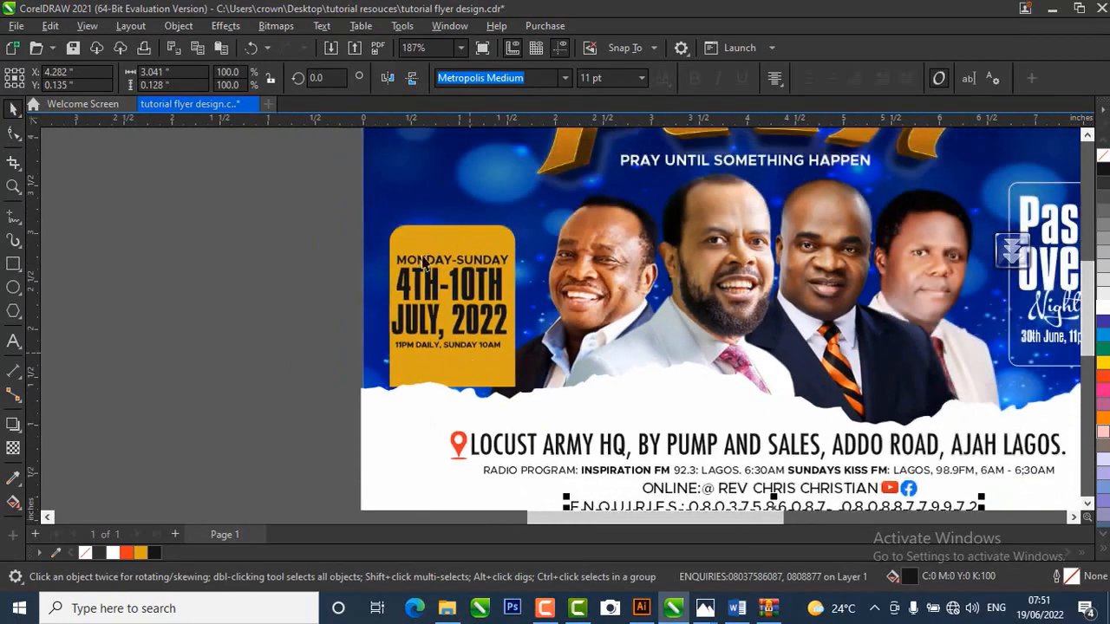
left_click_drag(307, 202, 537, 395)
left_click_drag(542, 407, 542, 408)
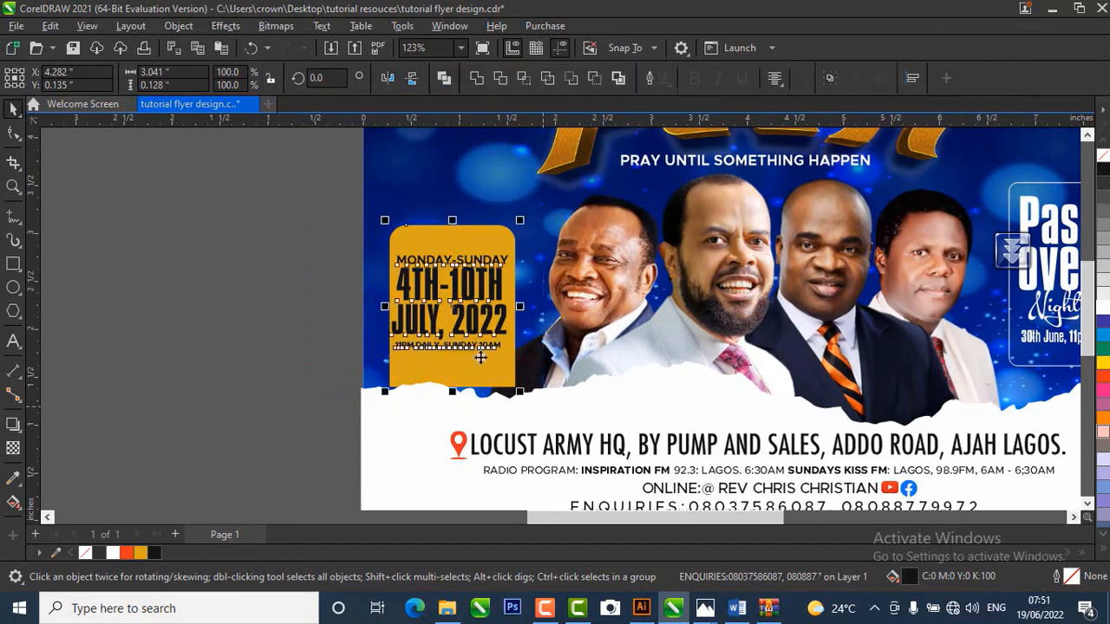
left_click_drag(457, 328, 457, 332)
left_click(269, 364)
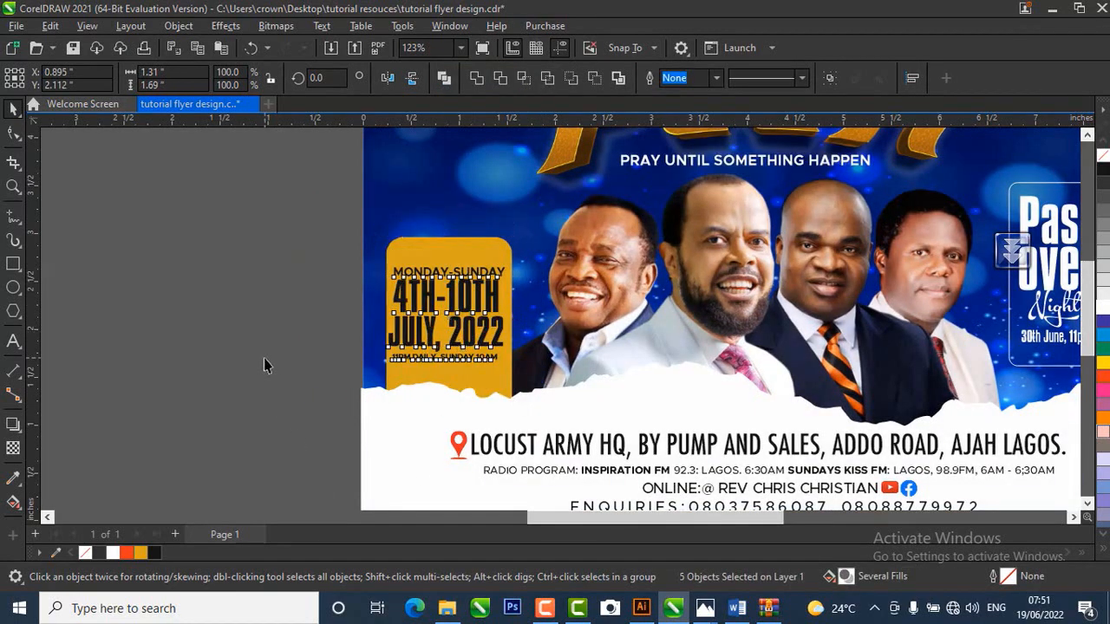
scroll(267, 364, "up", 1)
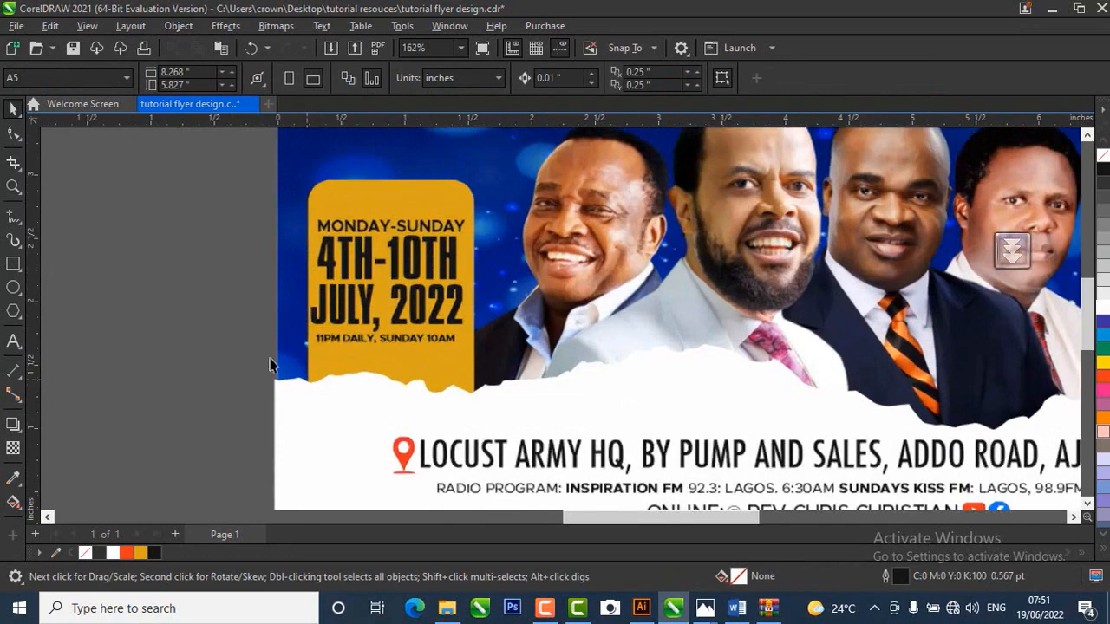
- Change the date box's uniform fill to a brighter amber, R 242, G 183, B 8 (#F2B708)
left_click(371, 202)
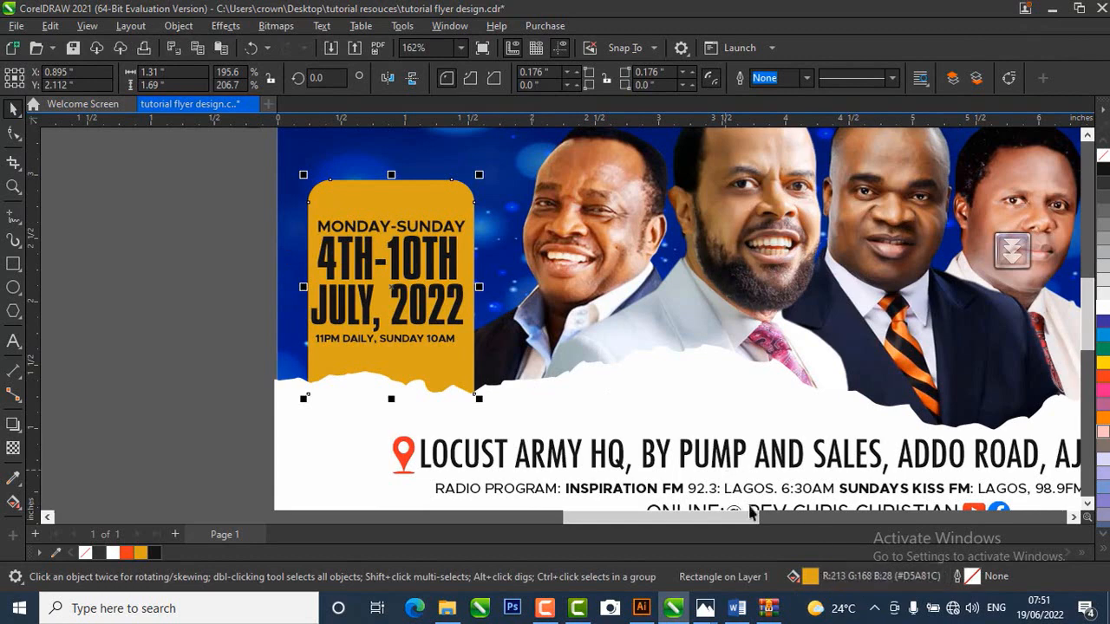
double_click(815, 581)
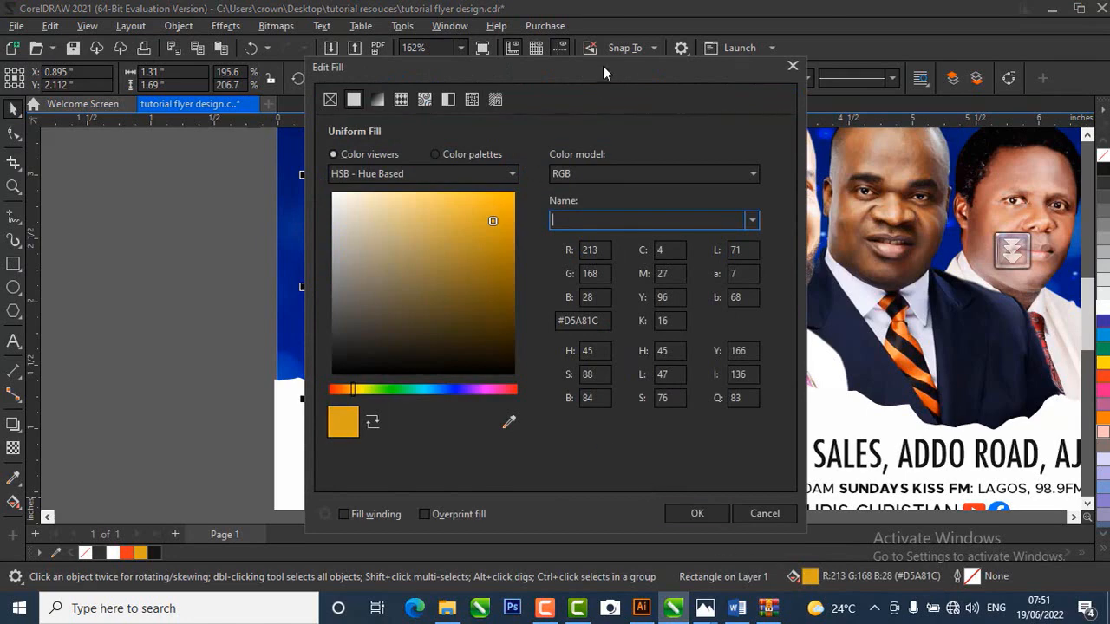
left_click_drag(604, 73, 881, 103)
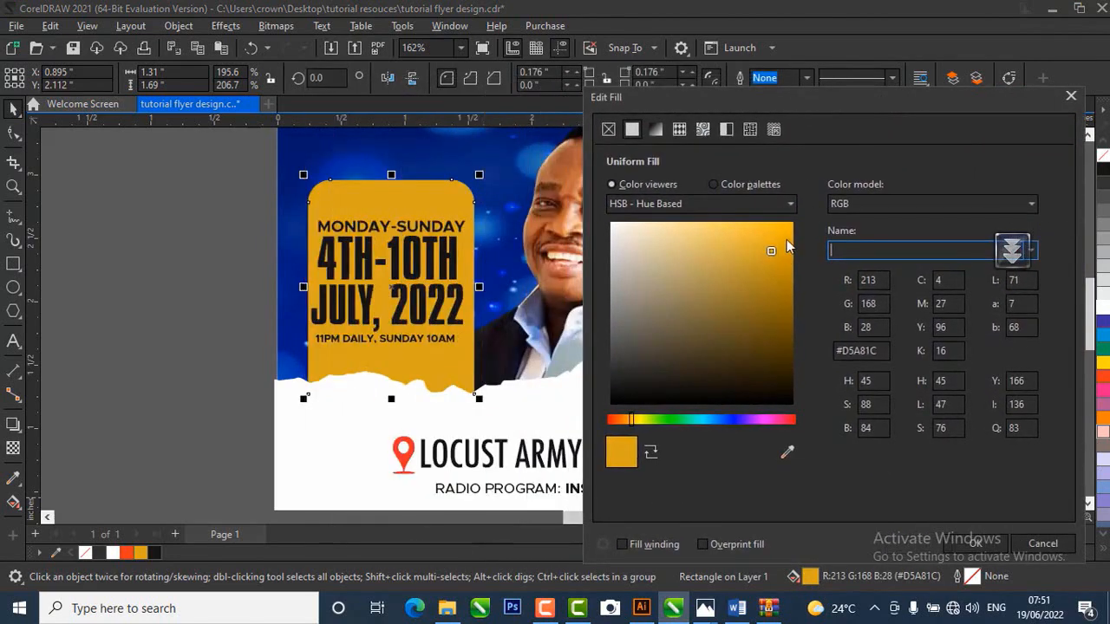
left_click_drag(786, 239, 788, 233)
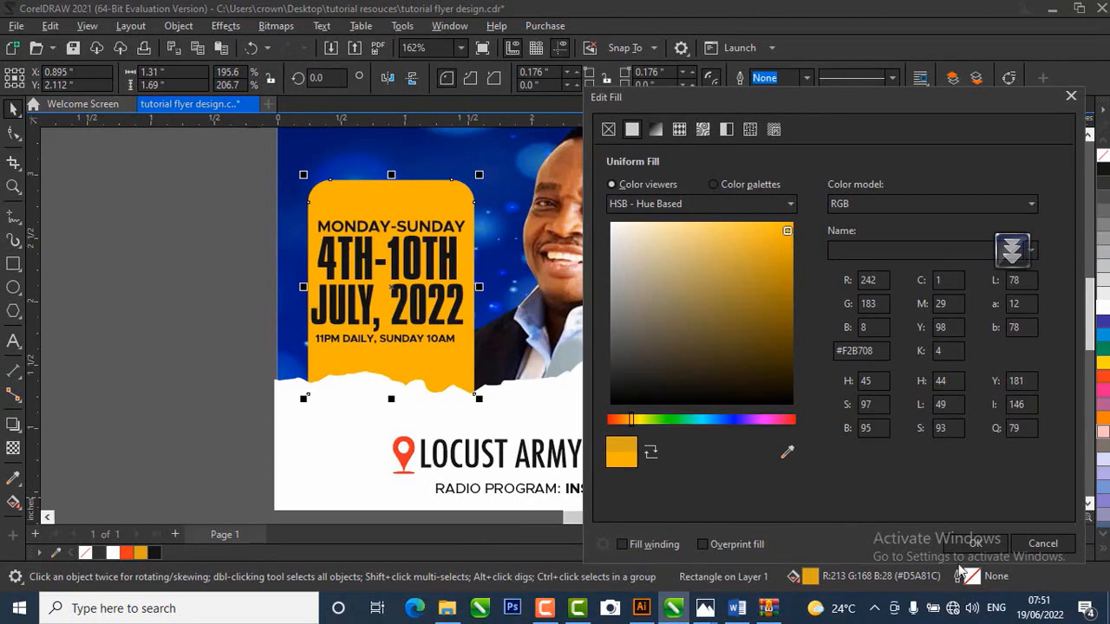
left_click(975, 545)
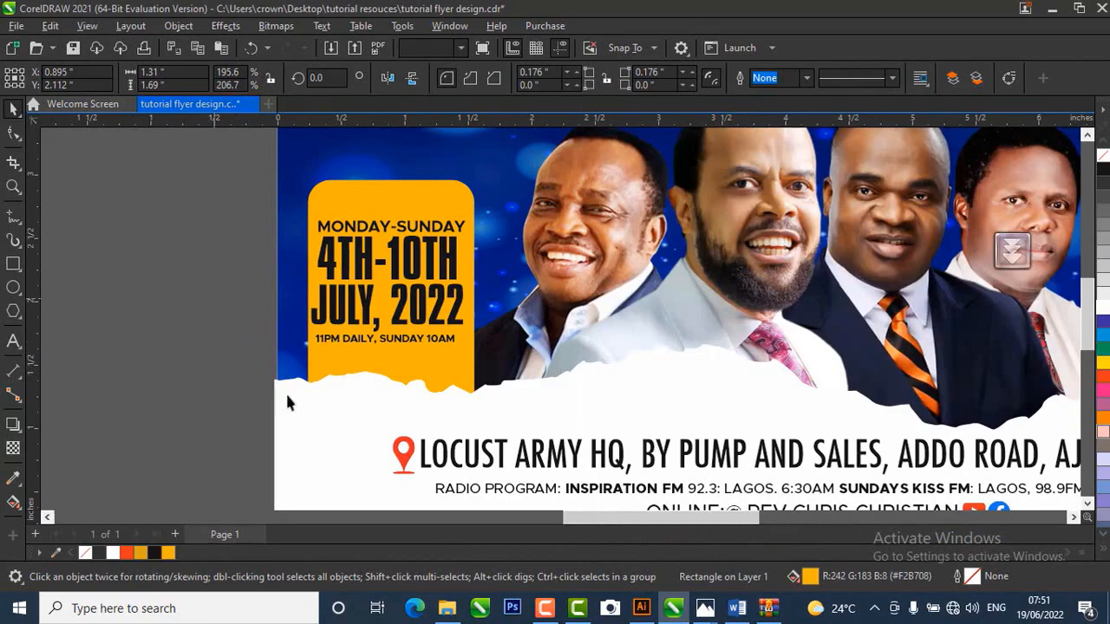
scroll(289, 402, "down", 5)
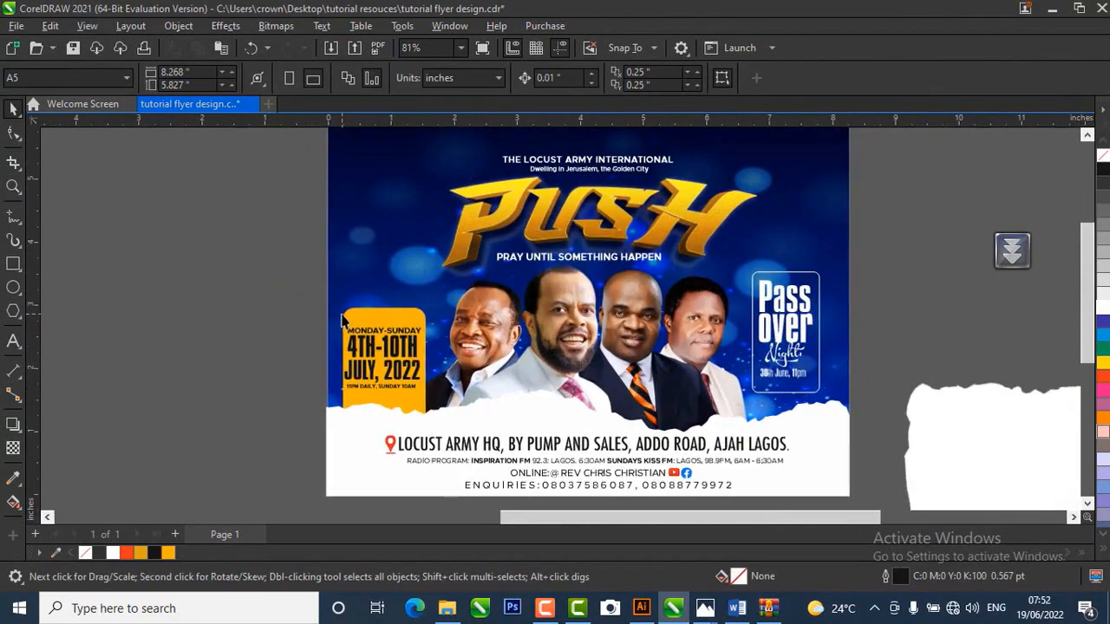
- Set the font of the PRAY UNTIL SOMETHING HAPPEN tagline to Beast vs SpreadTall
scroll(348, 322, "up", 1)
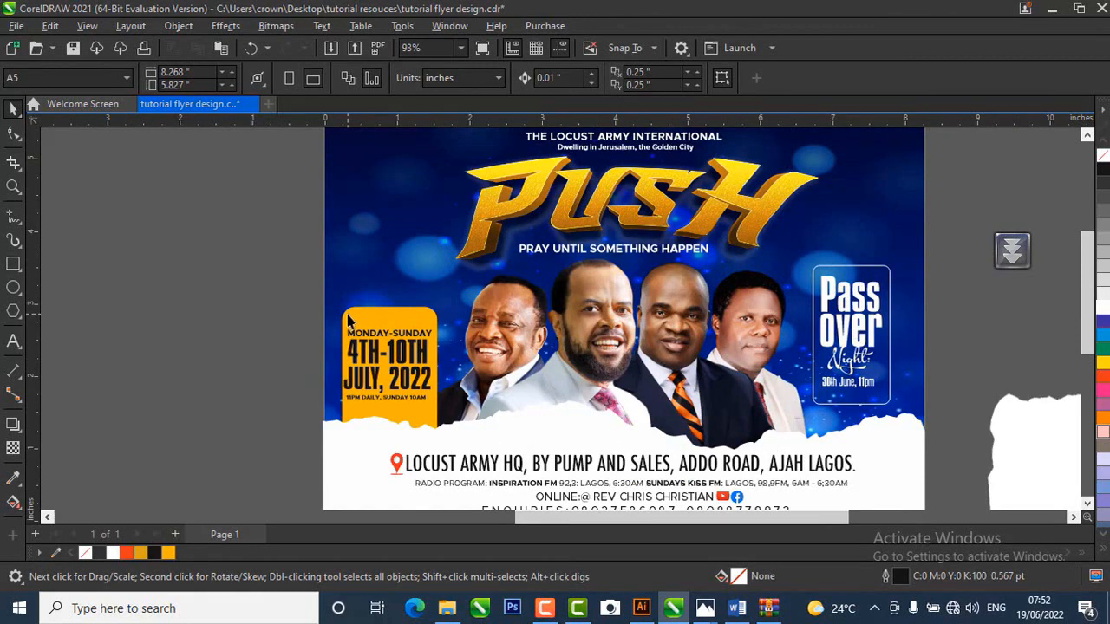
left_click(536, 251)
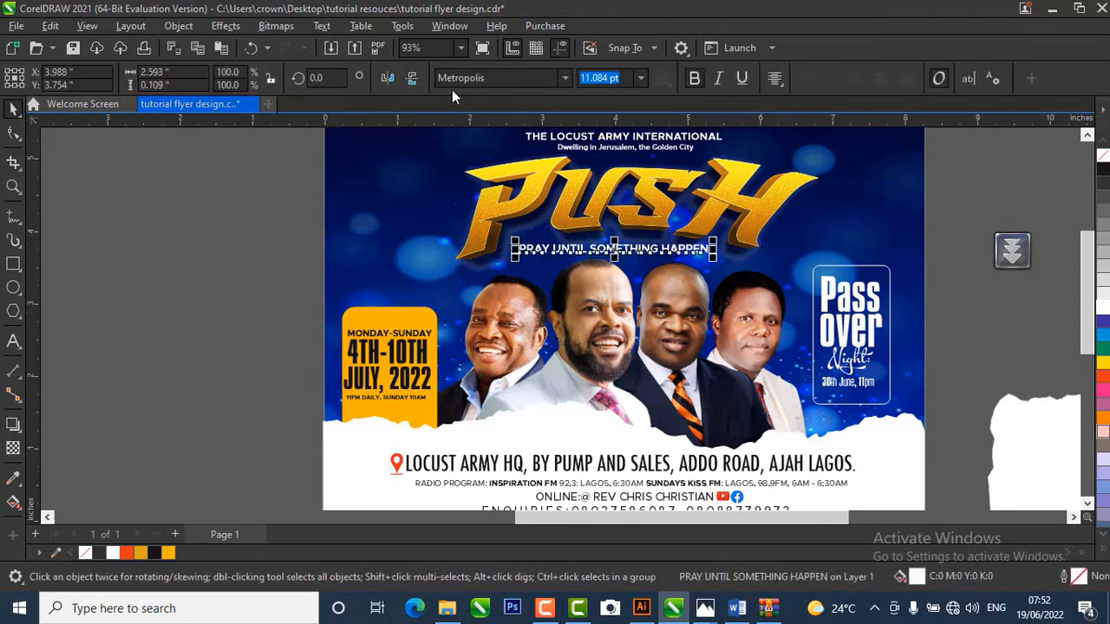
double_click(488, 78)
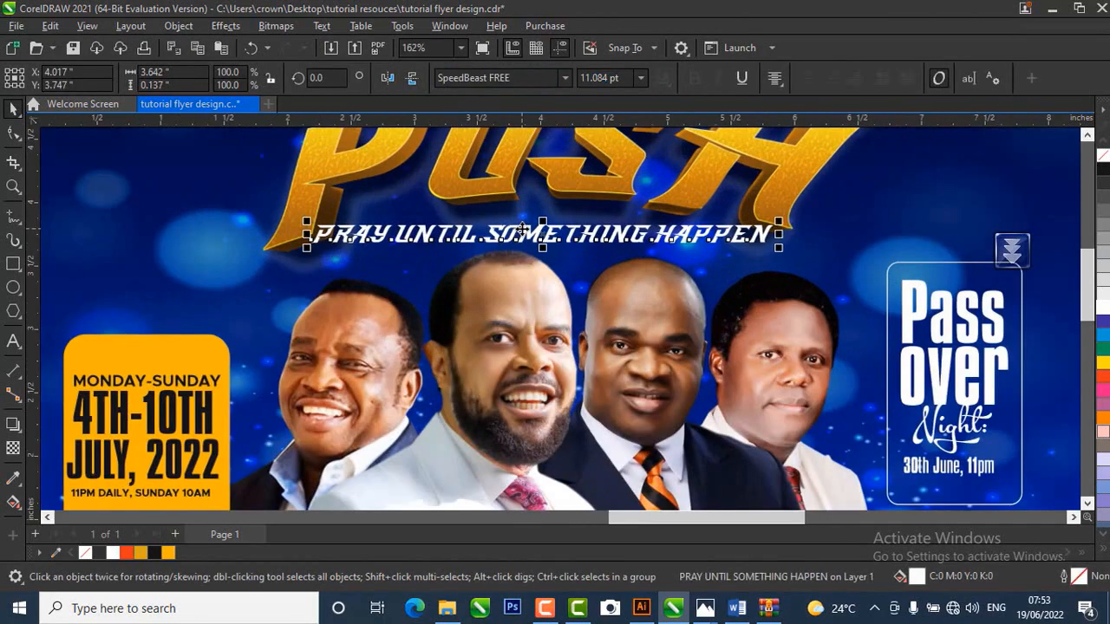
left_click(523, 76)
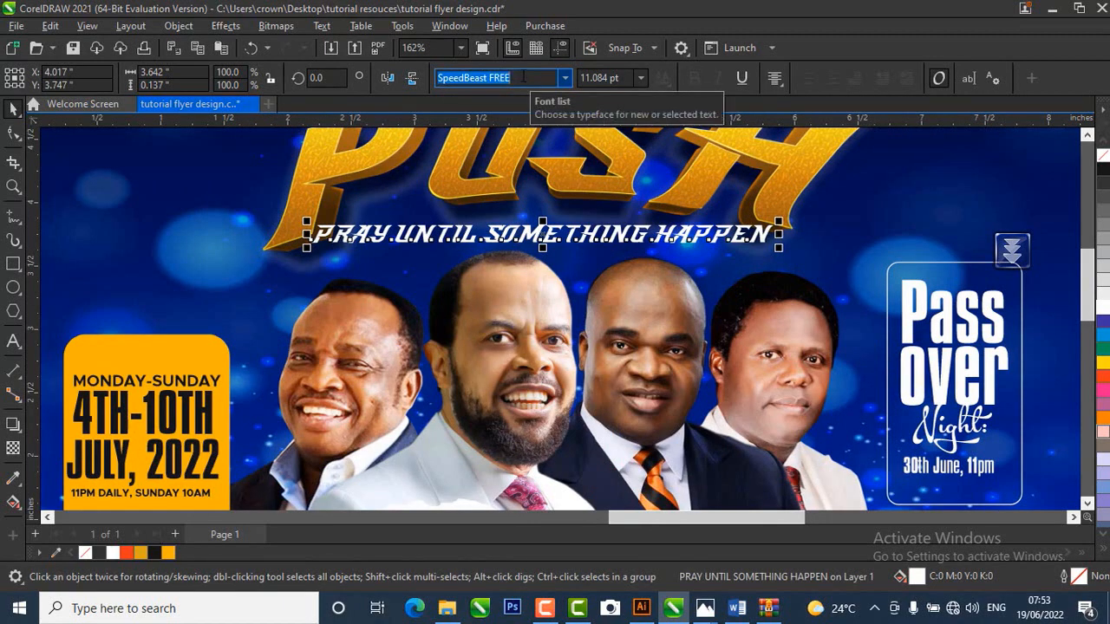
type("Be")
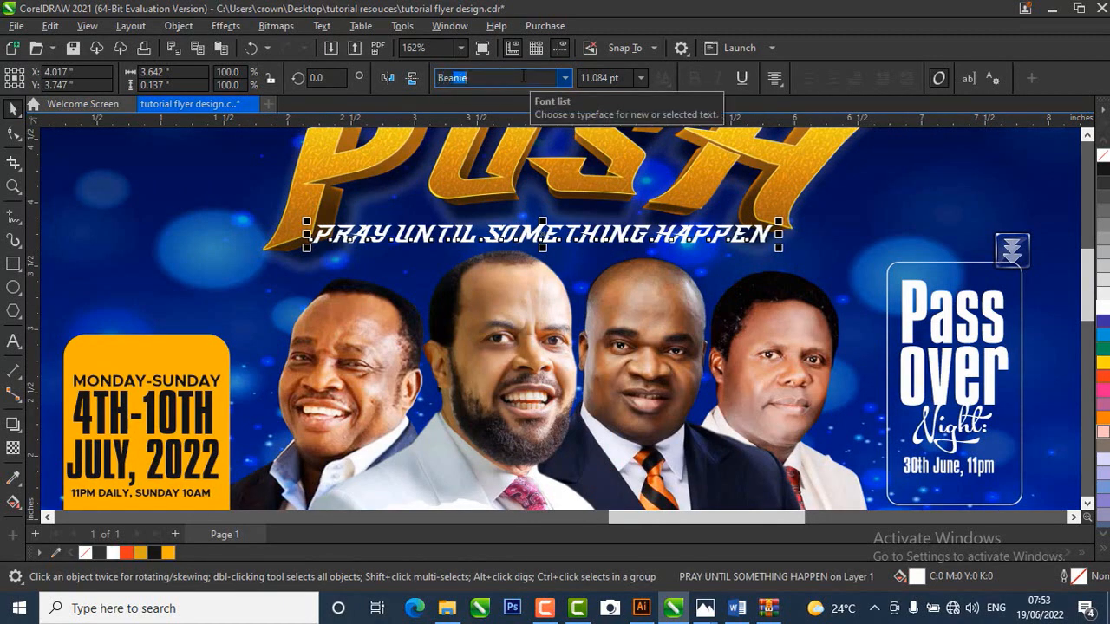
type("adTall")
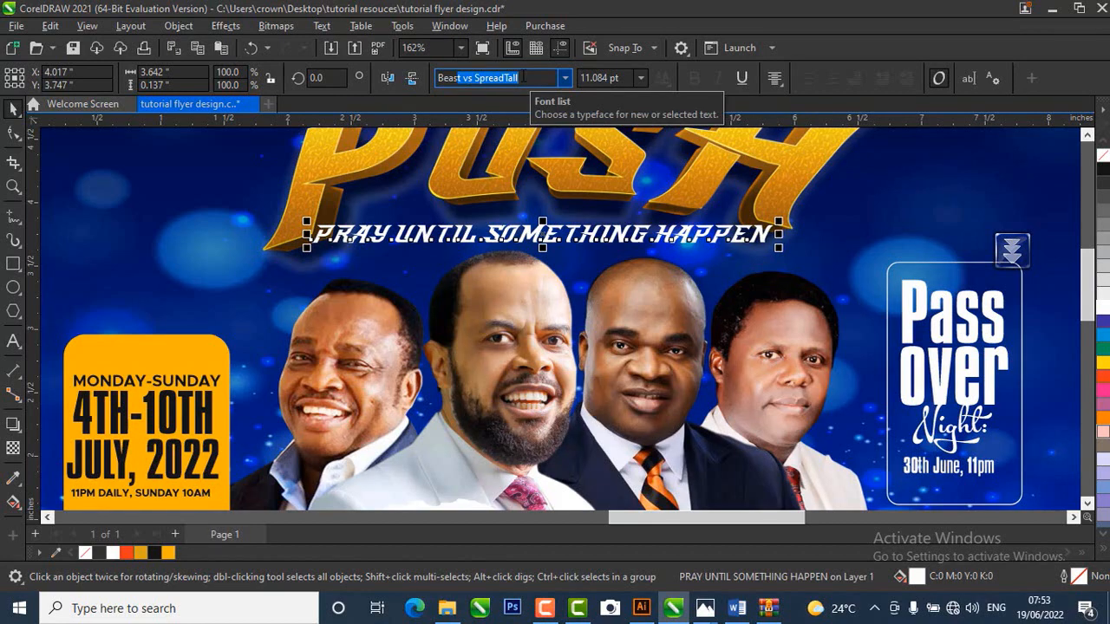
type("st")
key("Return")
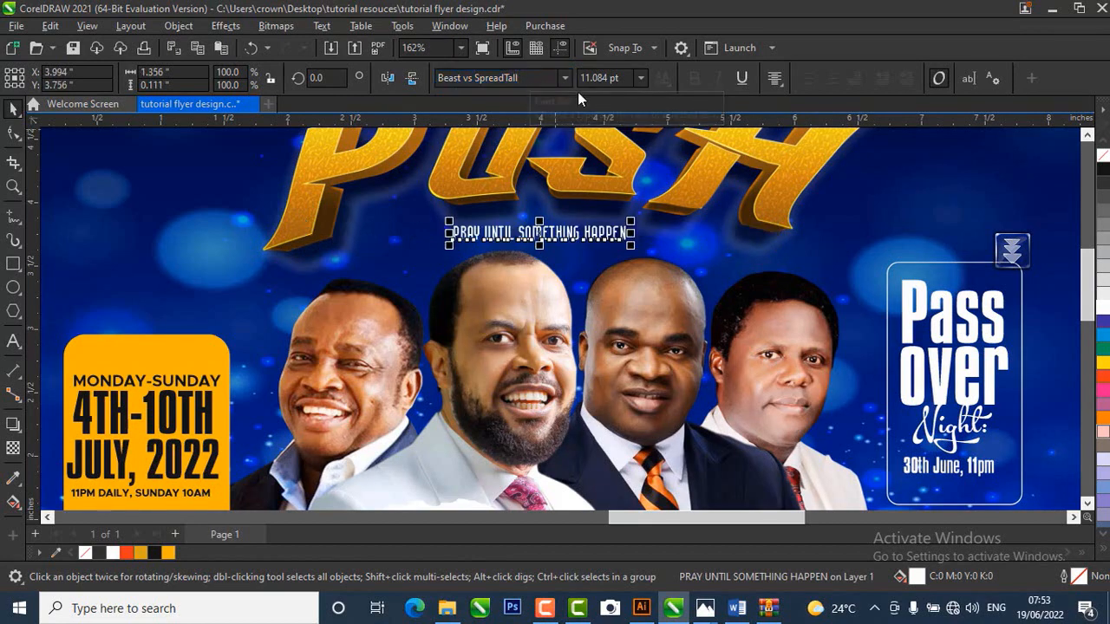
- Set the tagline's size to 18 pt and stretch it horizontally to about 2.92 inches wide
left_click(641, 78)
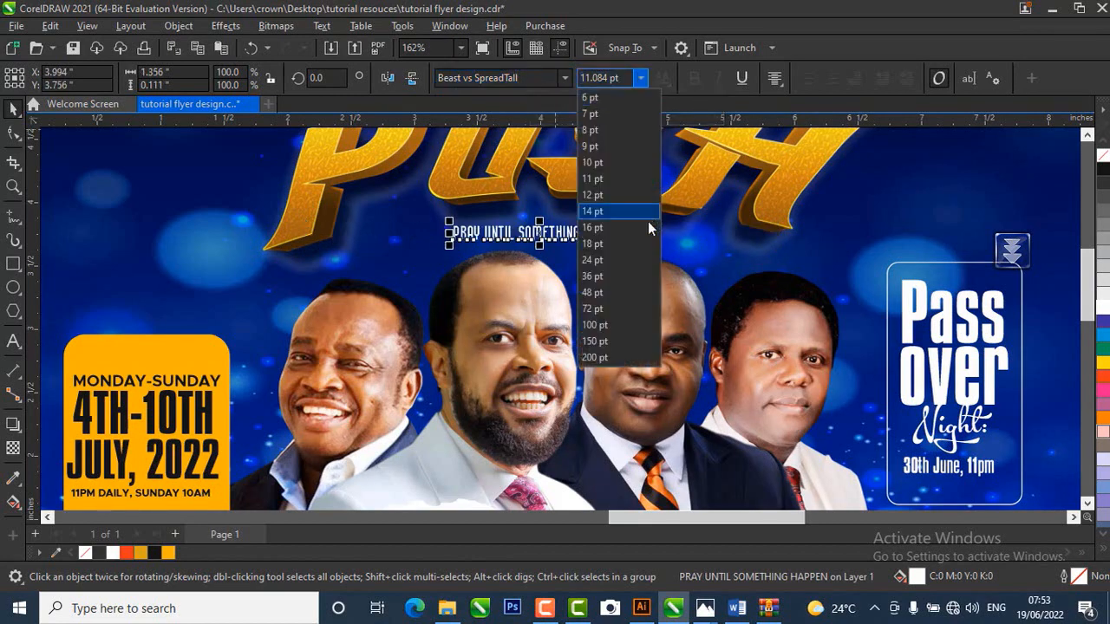
left_click(607, 243)
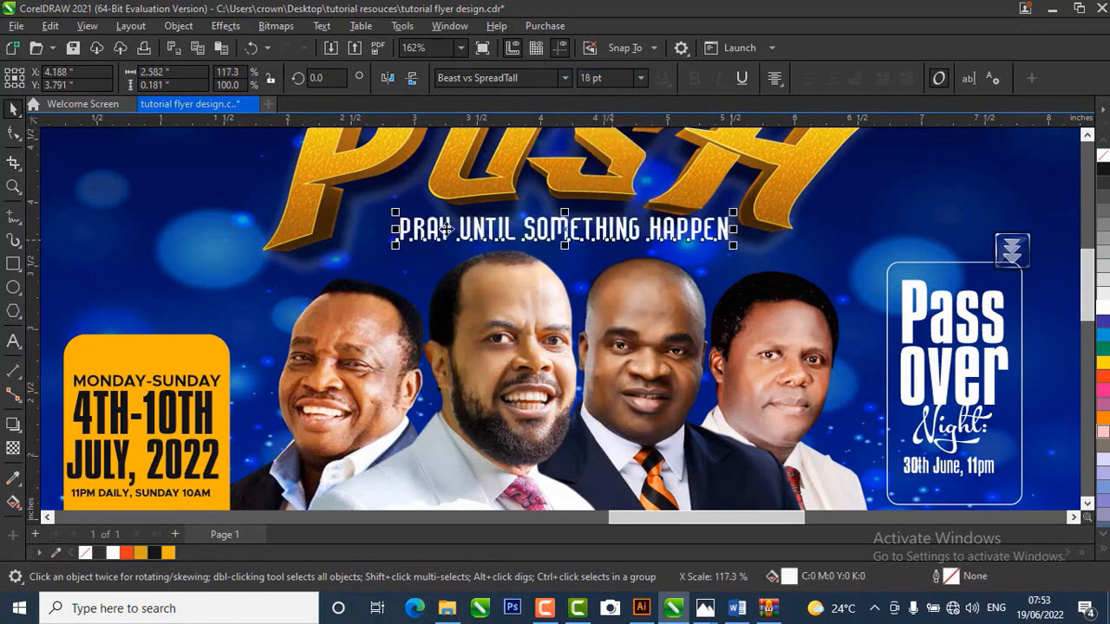
left_click_drag(395, 229, 355, 229)
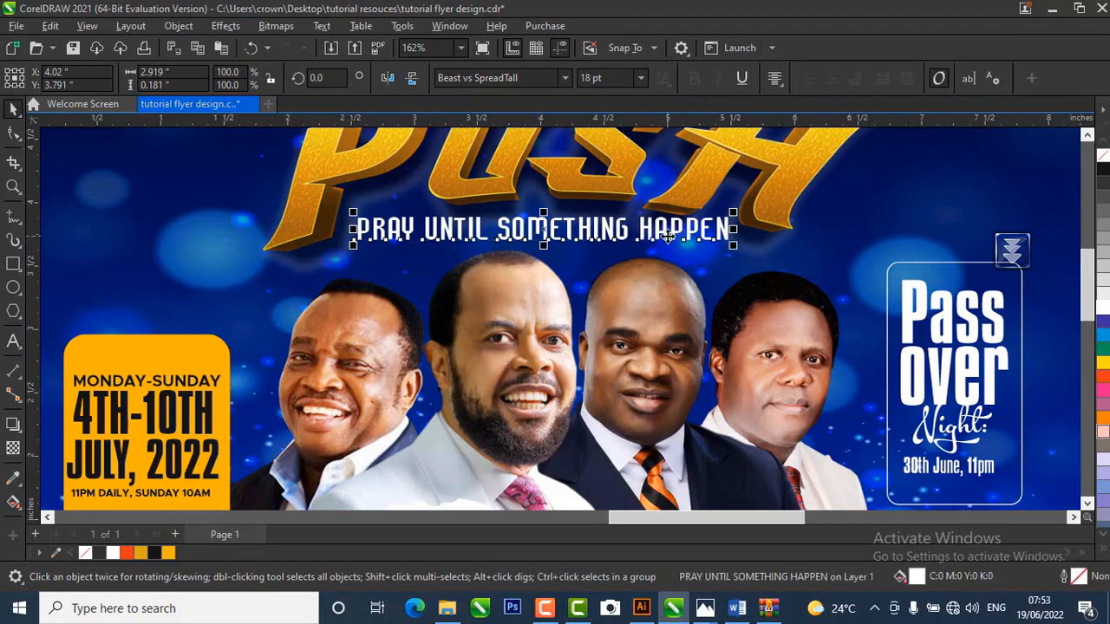
- Nudge the tagline to about X 3.97 and Y 3.80 inches, close beneath the PUSH title
scroll(667, 238, "down", 4)
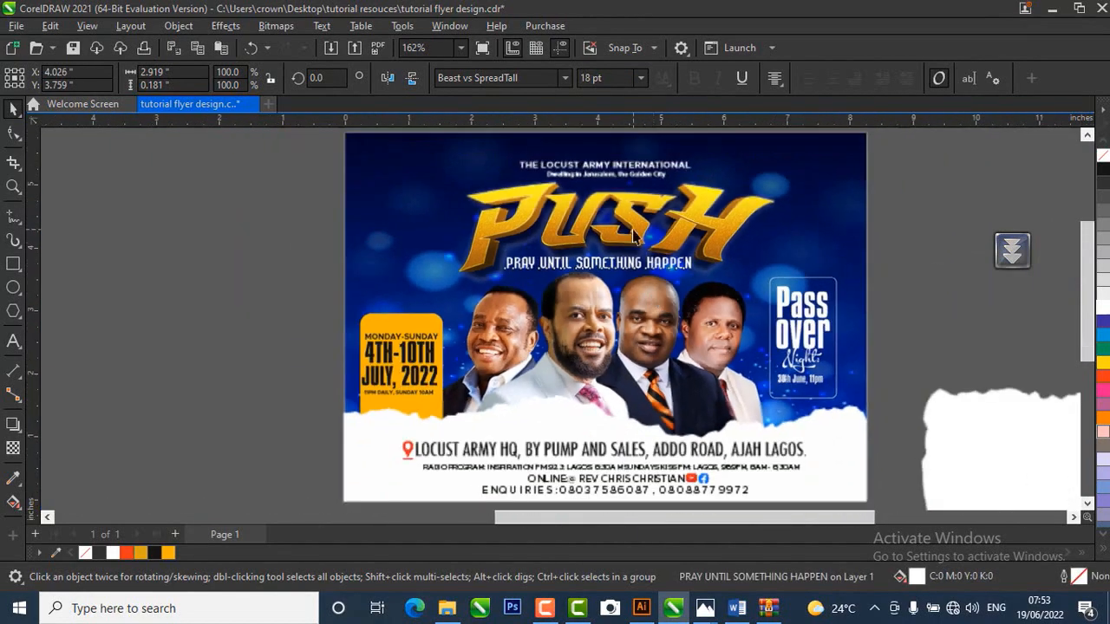
scroll(633, 230, "up", 1)
left_click_drag(633, 230, 671, 224)
left_click(925, 219)
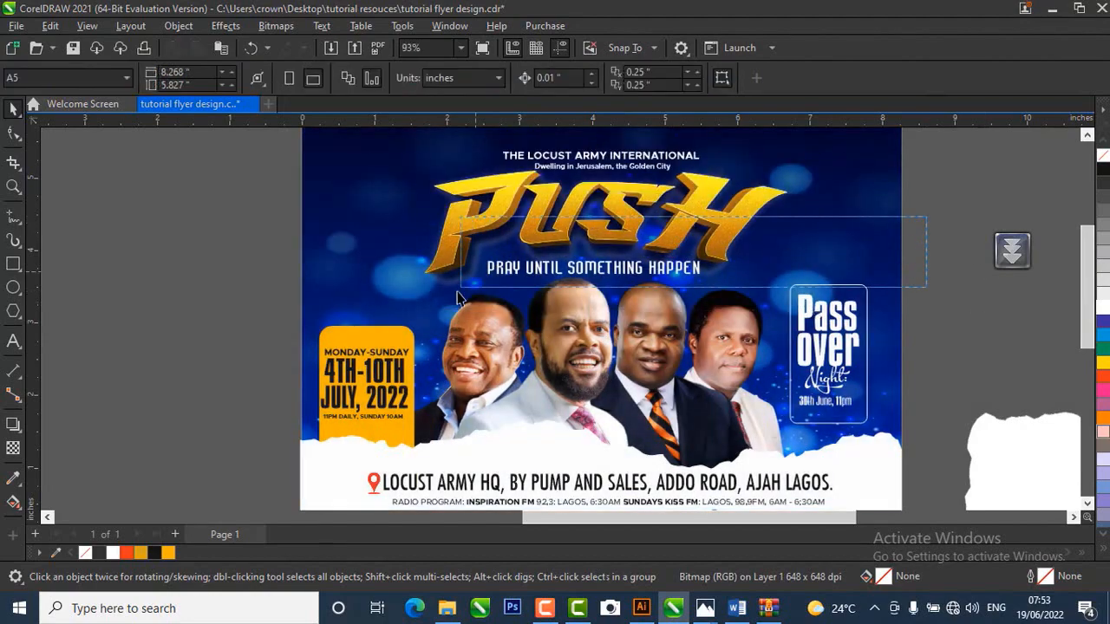
left_click(596, 268)
scroll(590, 269, "up", 1)
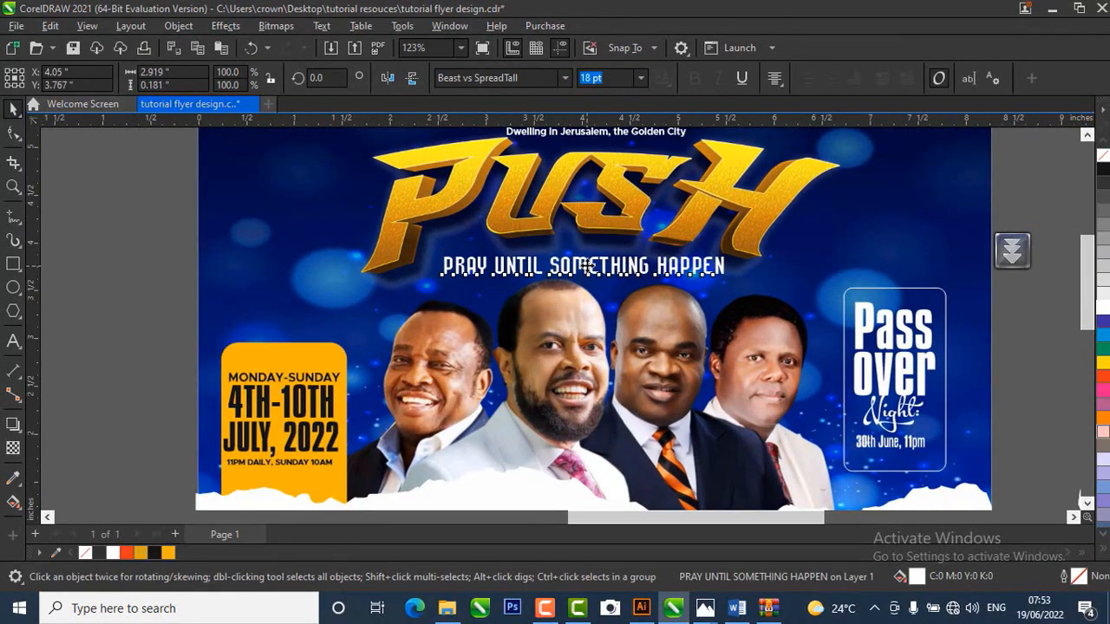
left_click_drag(585, 266, 586, 263)
scroll(646, 287, "down", 1)
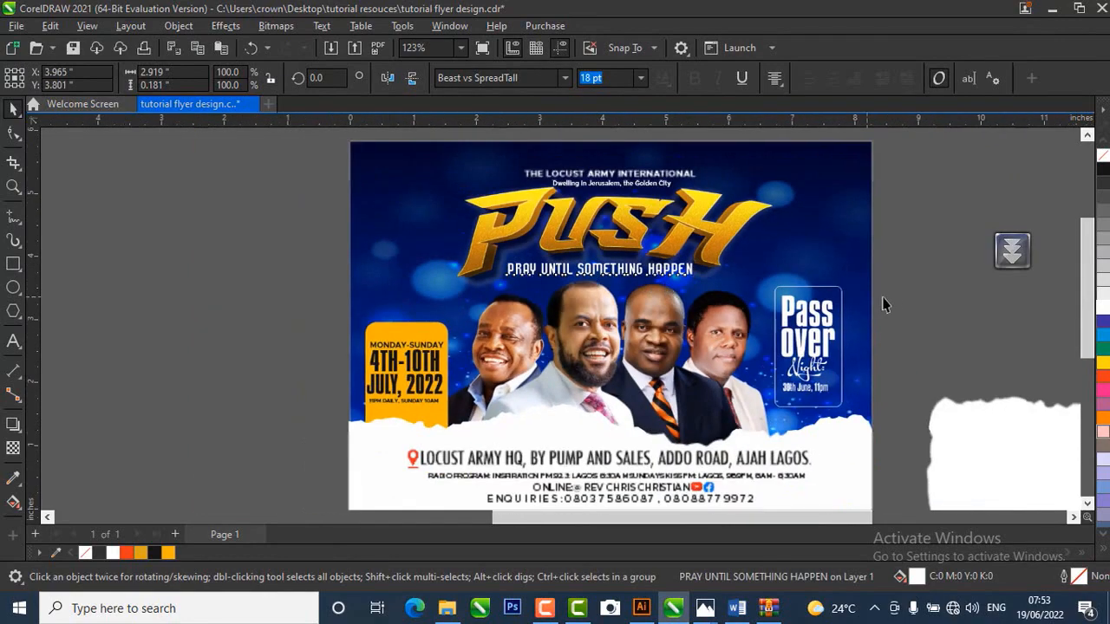
left_click(939, 290)
- Examine the two header lines above the PUSH title and the flyer's overall layout
scroll(915, 204, "up", 1)
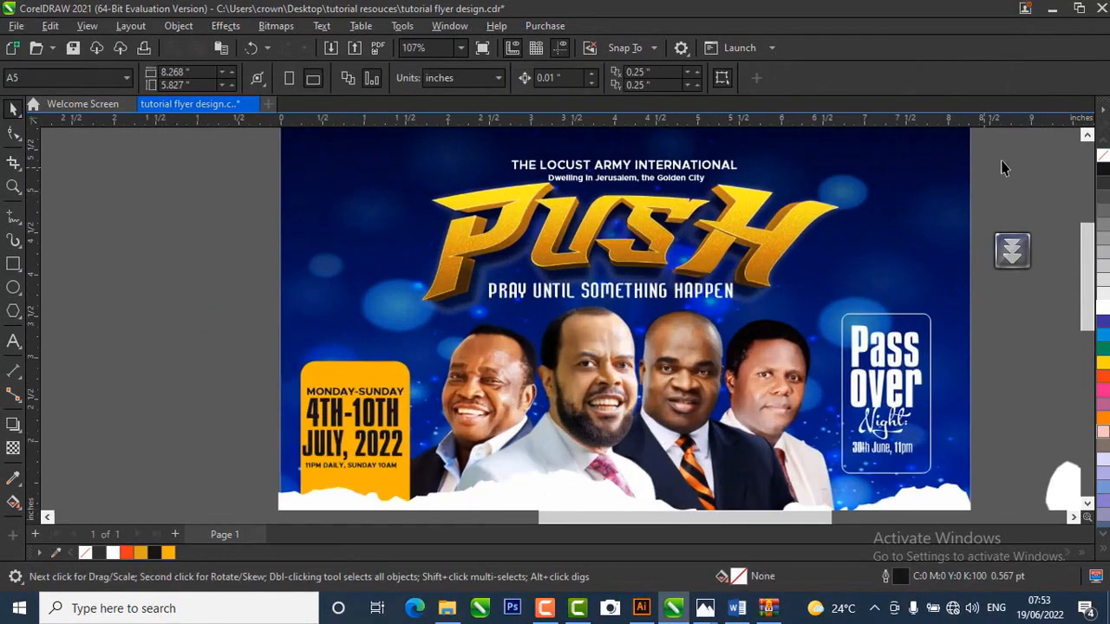
scroll(599, 169, "down", 2)
left_click(593, 169)
scroll(485, 334, "up", 1)
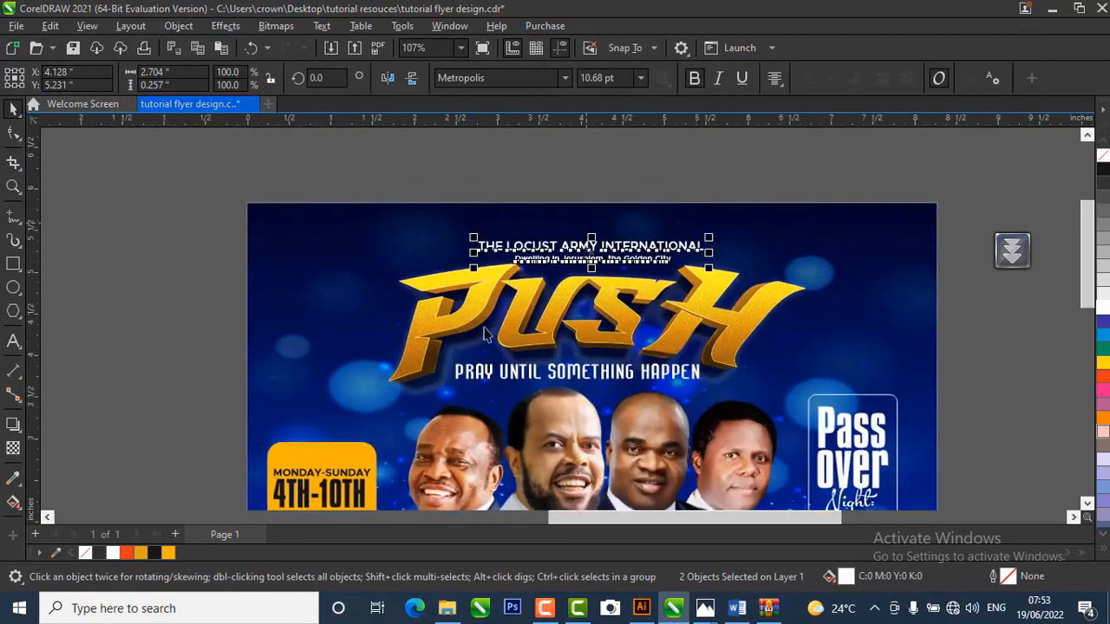
scroll(494, 198, "down", 2)
left_click(849, 279)
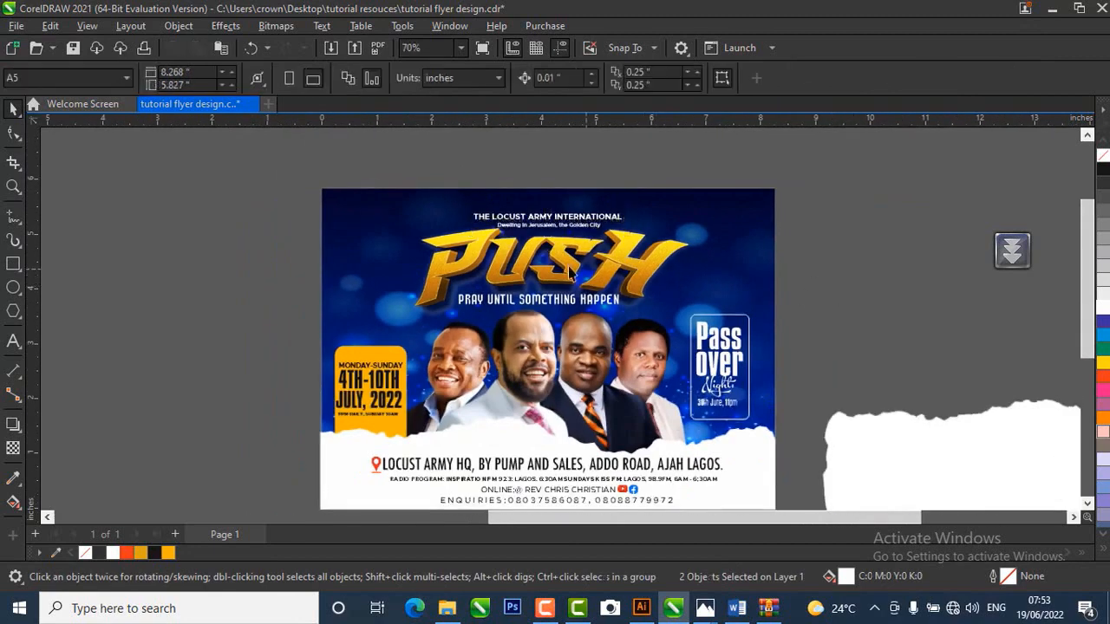
scroll(531, 368, "up", 1)
scroll(529, 347, "down", 1)
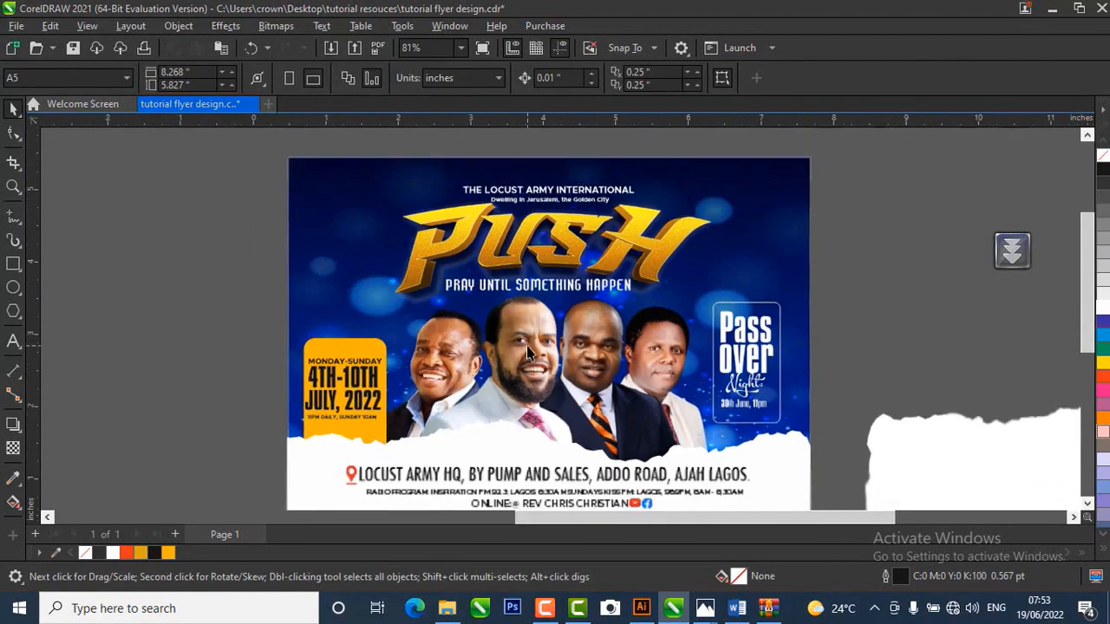
- Edit the background PowerClip and move the bitmap of the four ministers down to about X 4.07 and Y 1.92 inches
left_click(756, 244)
right_click(757, 244)
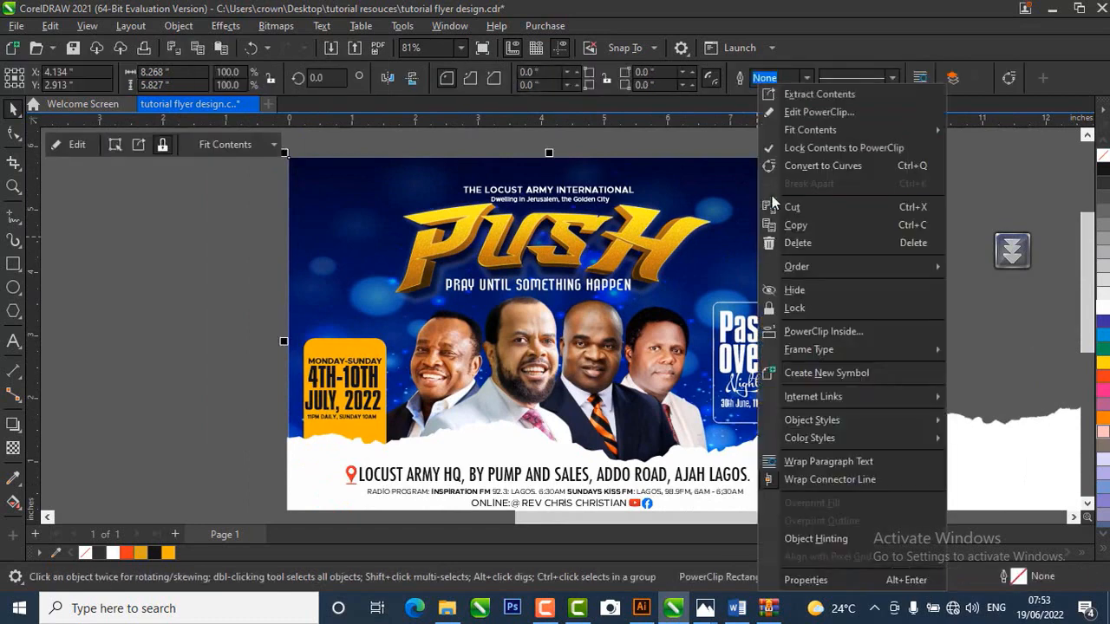
left_click(834, 121)
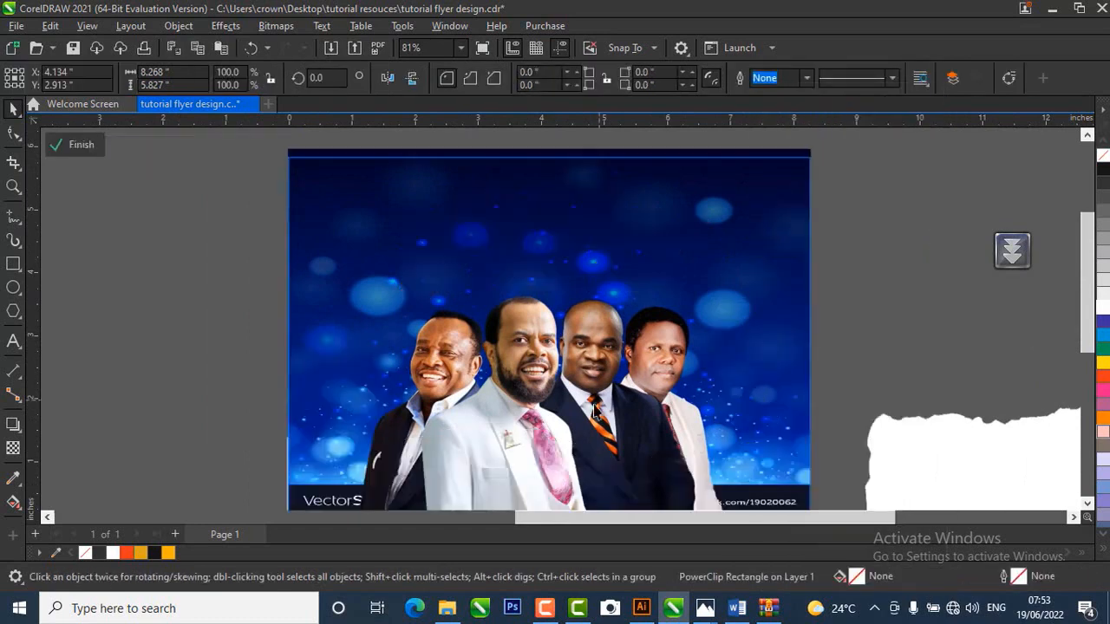
left_click(568, 382)
left_click_drag(565, 372, 566, 409)
left_click(562, 403)
left_click(82, 149)
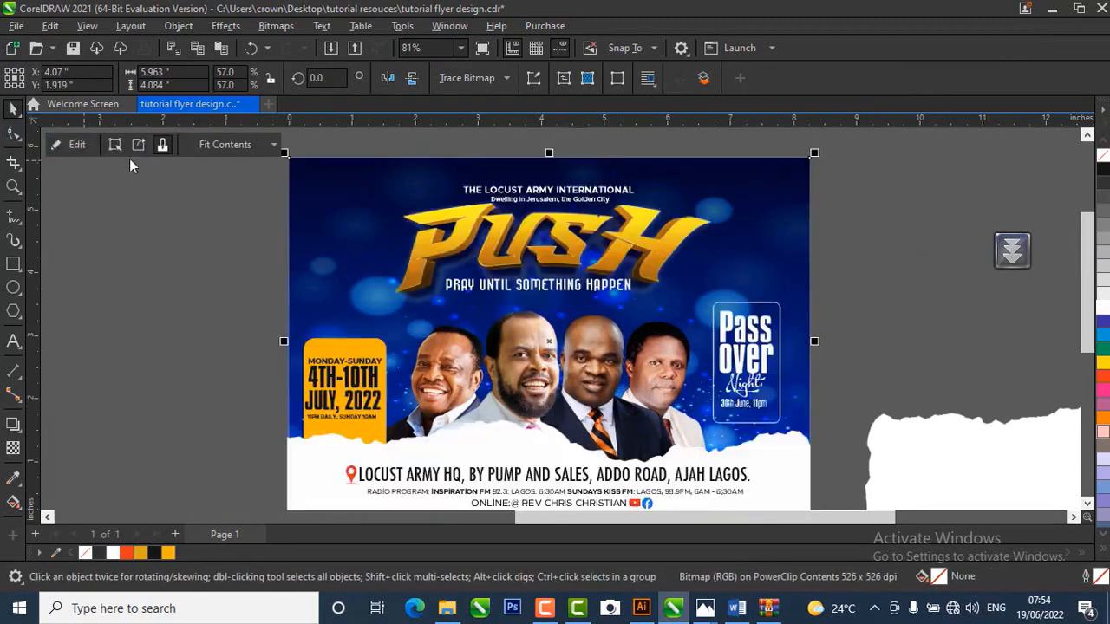
- Reopen the background PowerClip and raise the ministers' bitmap to about X 4.06 and Y 2.02 inches
left_click(841, 208)
left_click_drag(847, 166, 880, 220)
right_click(754, 260)
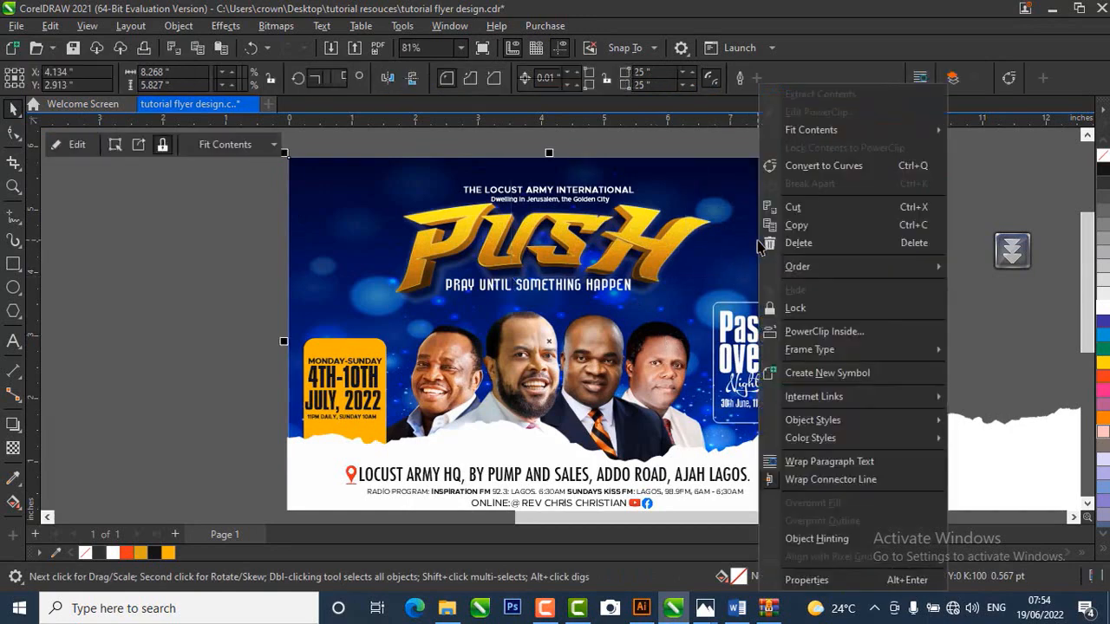
left_click(793, 109)
left_click_drag(622, 400, 625, 394)
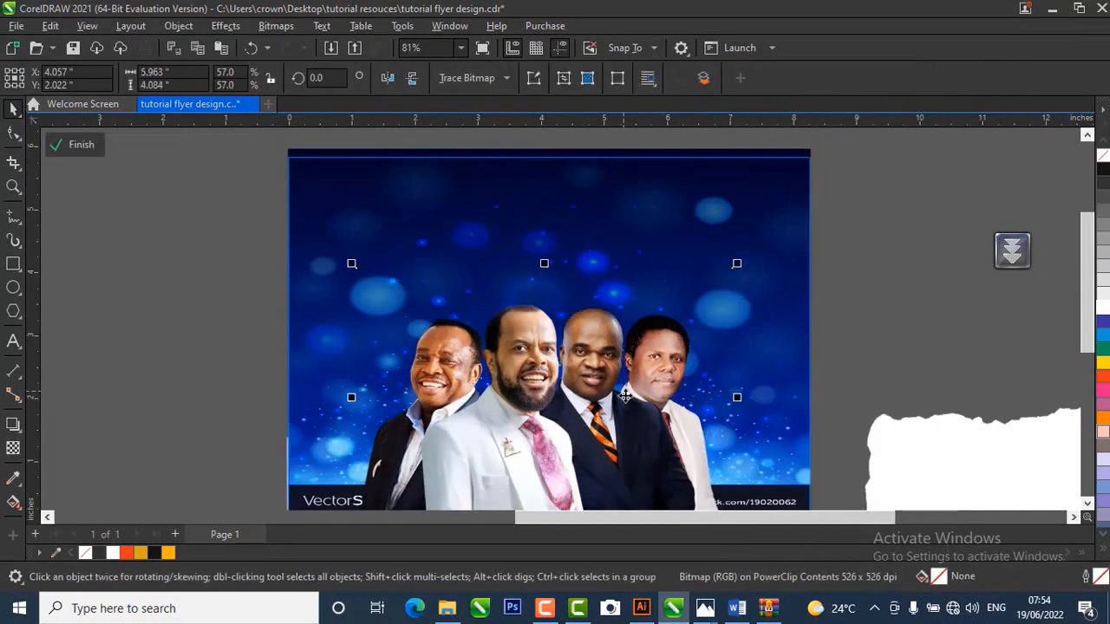
left_click(76, 144)
left_click(852, 193)
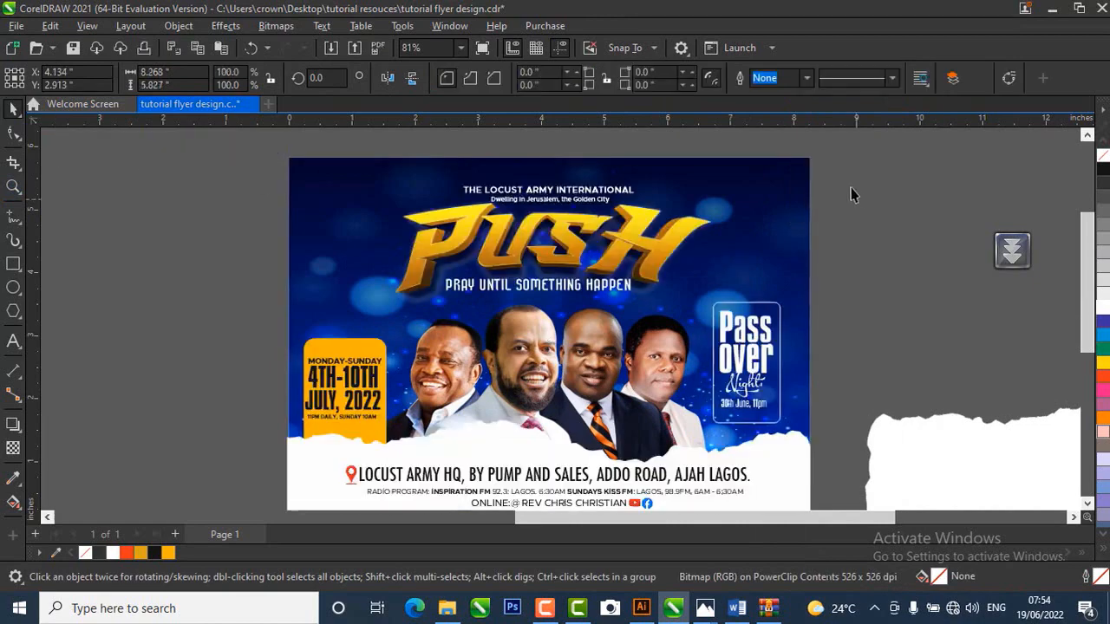
- Move the PUSH title, its two header lines and the tagline down together by about 0.1 inch
left_click_drag(563, 251, 364, 319)
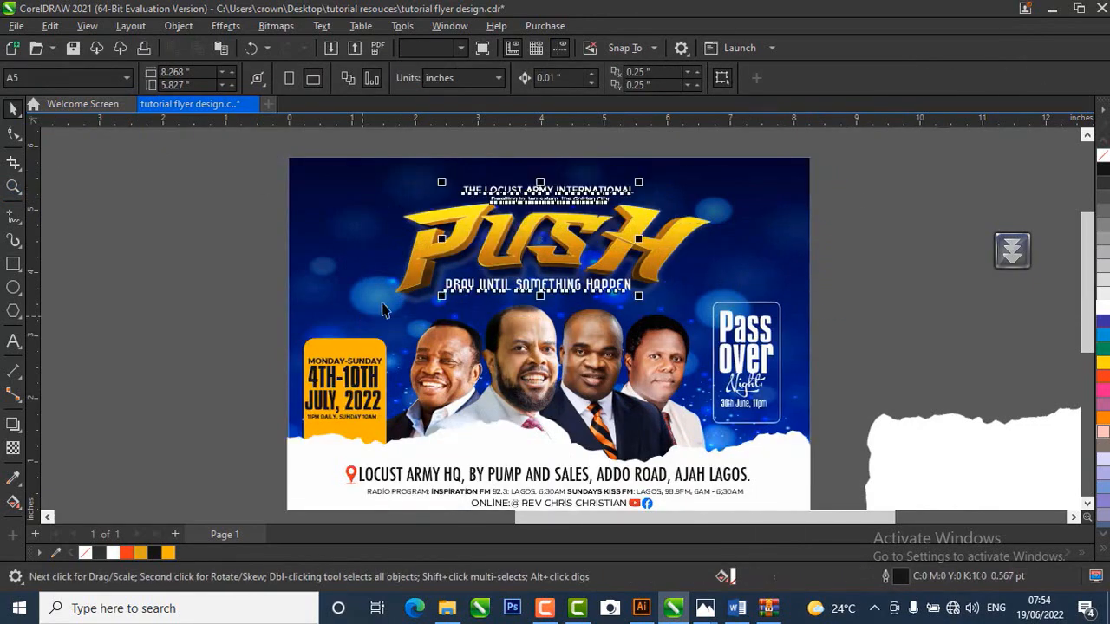
scroll(503, 250, "up", 1)
left_click_drag(902, 141, 277, 344)
left_click_drag(552, 255, 553, 264)
- Move the two header lines slightly up and left to about X 4.12 and Y 5.17 inches
left_click_drag(923, 167, 417, 213)
scroll(585, 189, "up", 1)
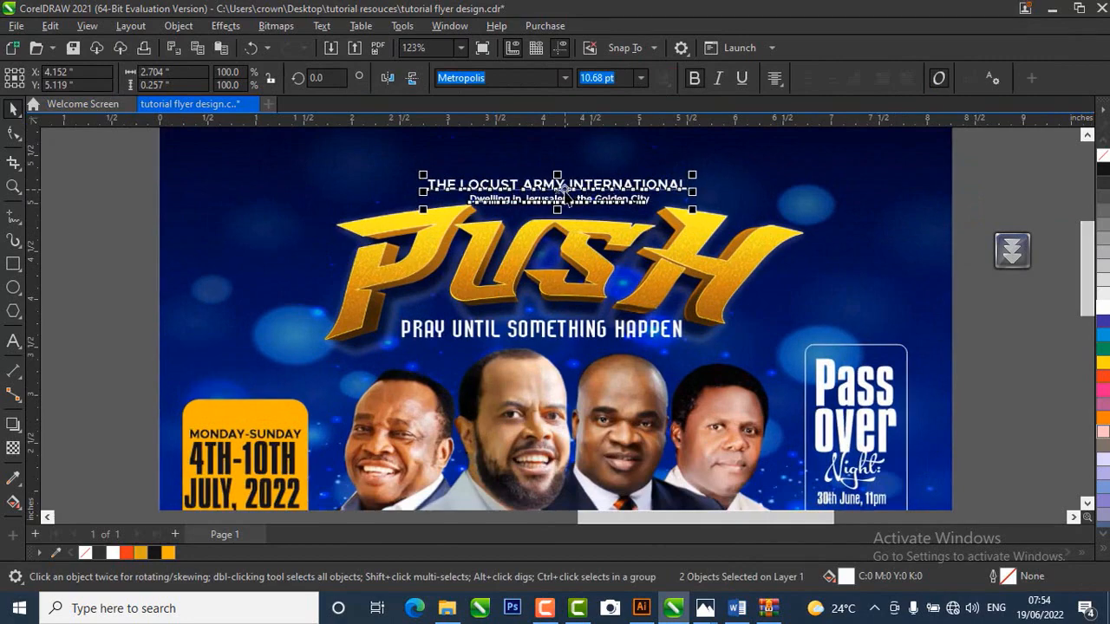
left_click_drag(560, 191, 561, 191)
scroll(559, 190, "down", 1)
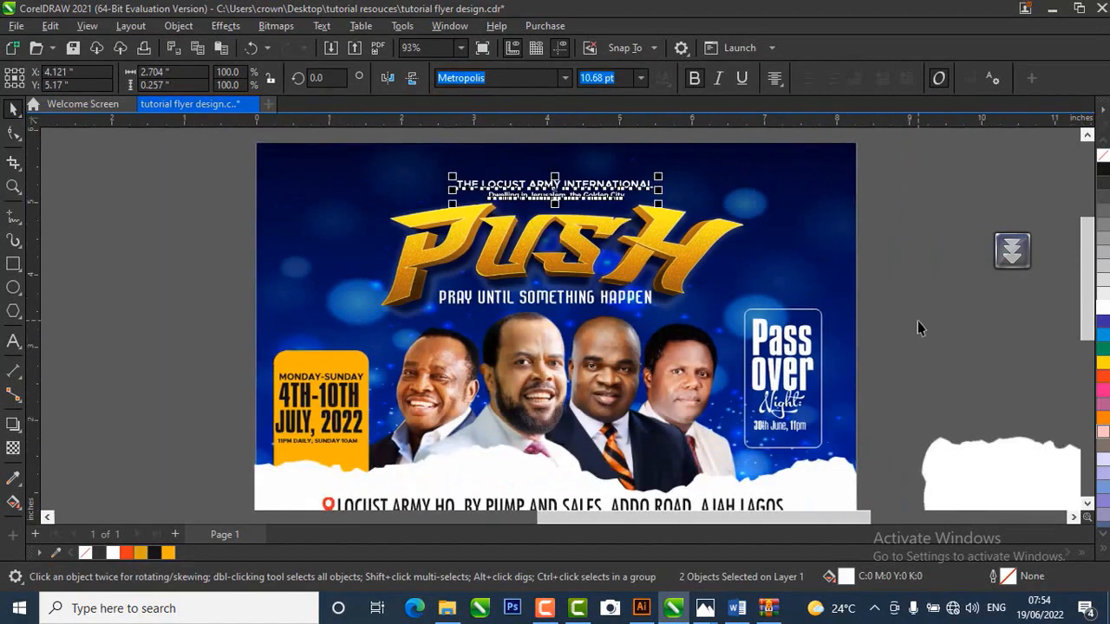
left_click(918, 323)
- Shift the address, radio, ONLINE and enquiries lines with their icons together to about X 4.13 and Y 0.57 inches
scroll(420, 215, "down", 1)
scroll(421, 468, "up", 2)
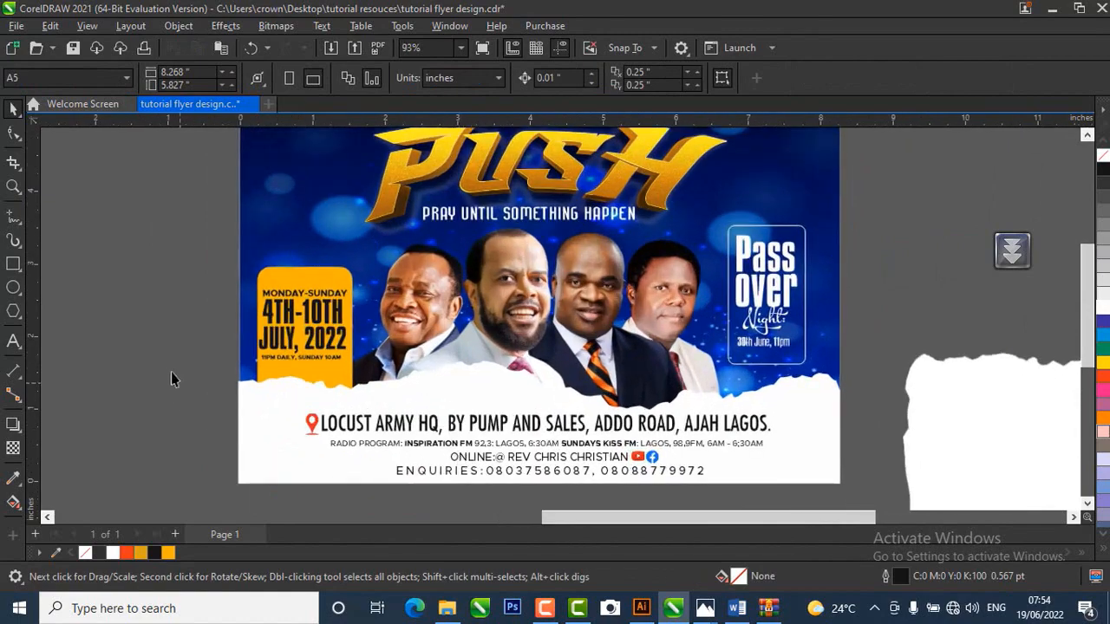
left_click_drag(168, 381, 820, 505)
scroll(633, 409, "up", 3)
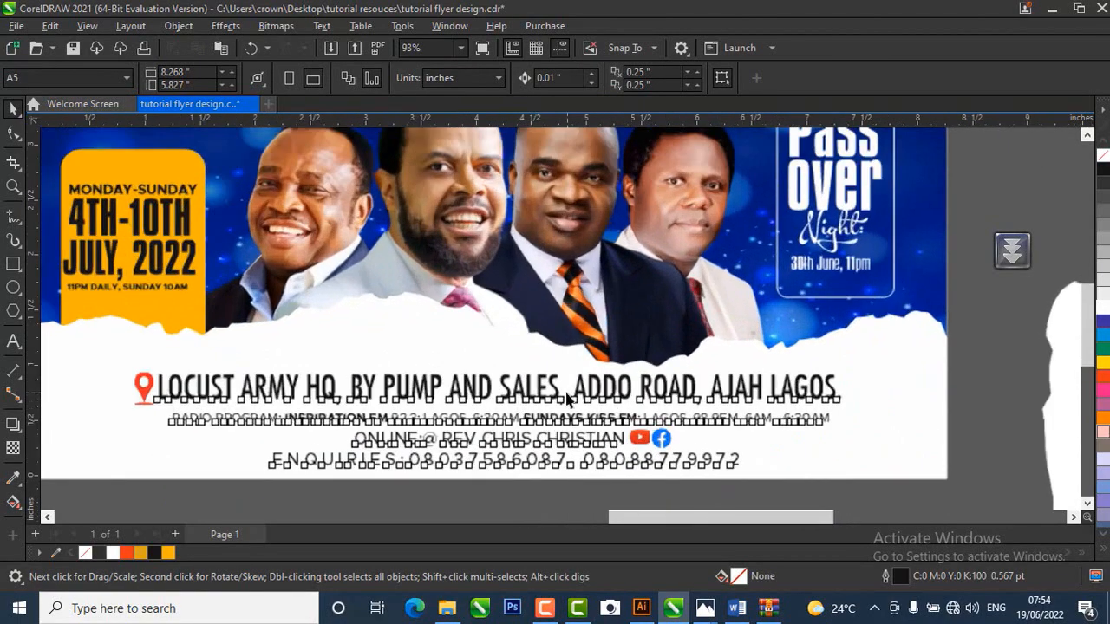
left_click_drag(574, 391, 578, 393)
scroll(507, 463, "down", 3)
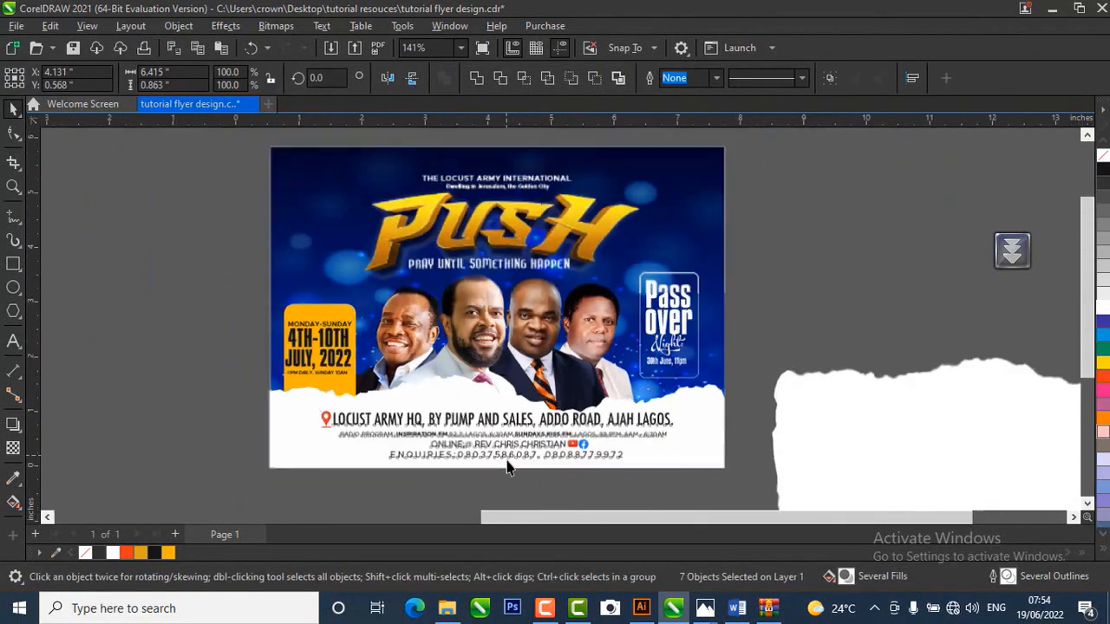
scroll(507, 462, "down", 1)
left_click(769, 302)
scroll(410, 268, "up", 2)
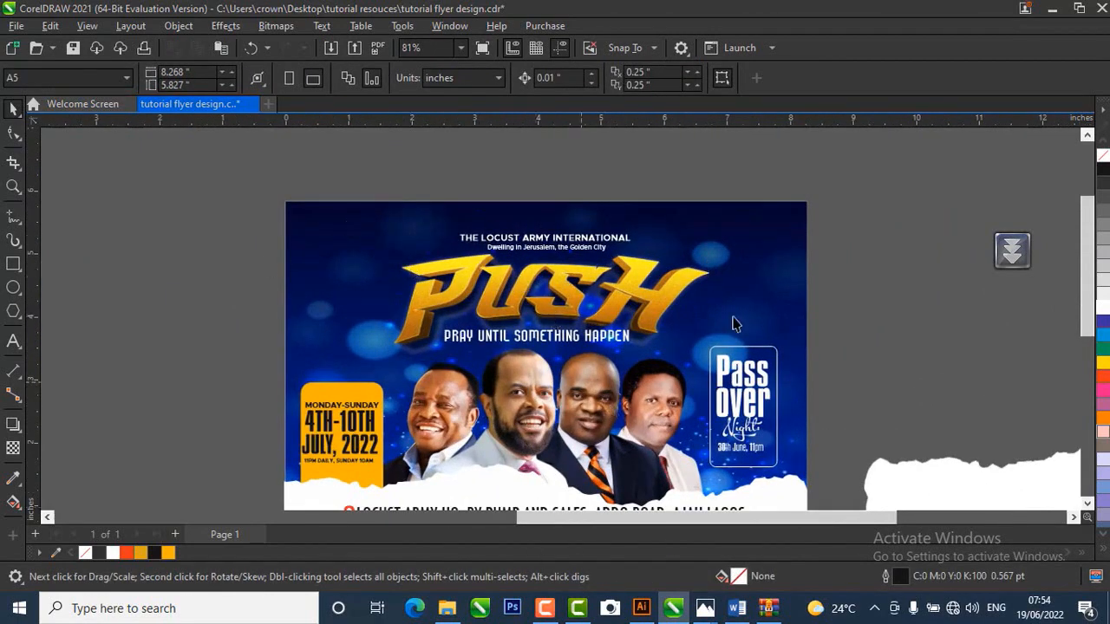
- Copy the locust logo image from the tutorial resouces folder in File Explorer and paste it into the CorelDRAW flyer
left_click(447, 608)
left_click(886, 123)
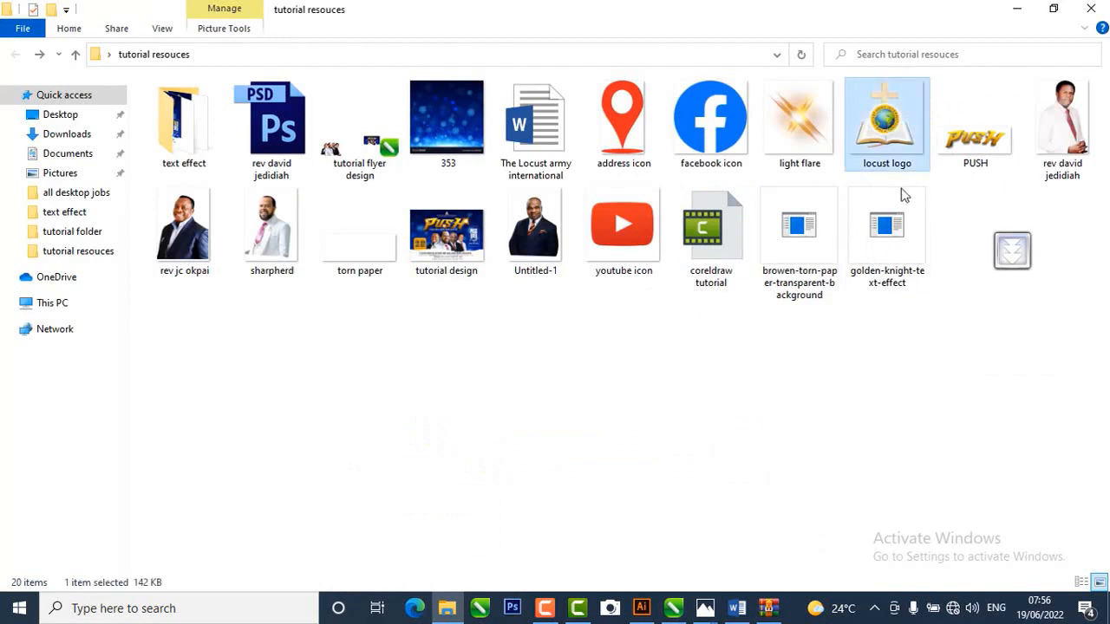
right_click(884, 123)
left_click(905, 503)
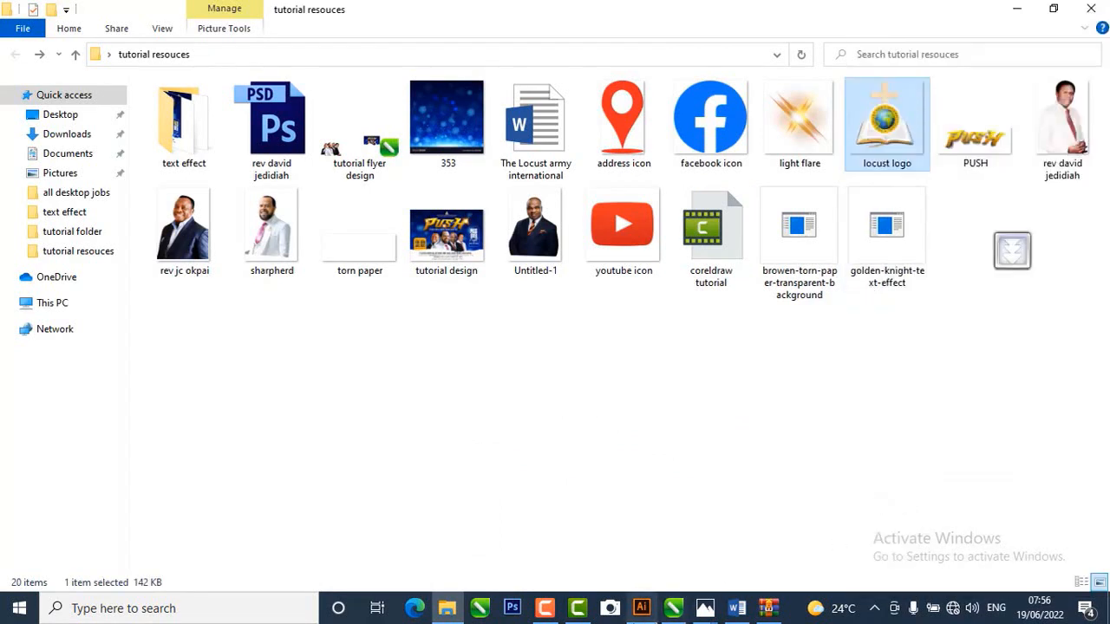
left_click(673, 607)
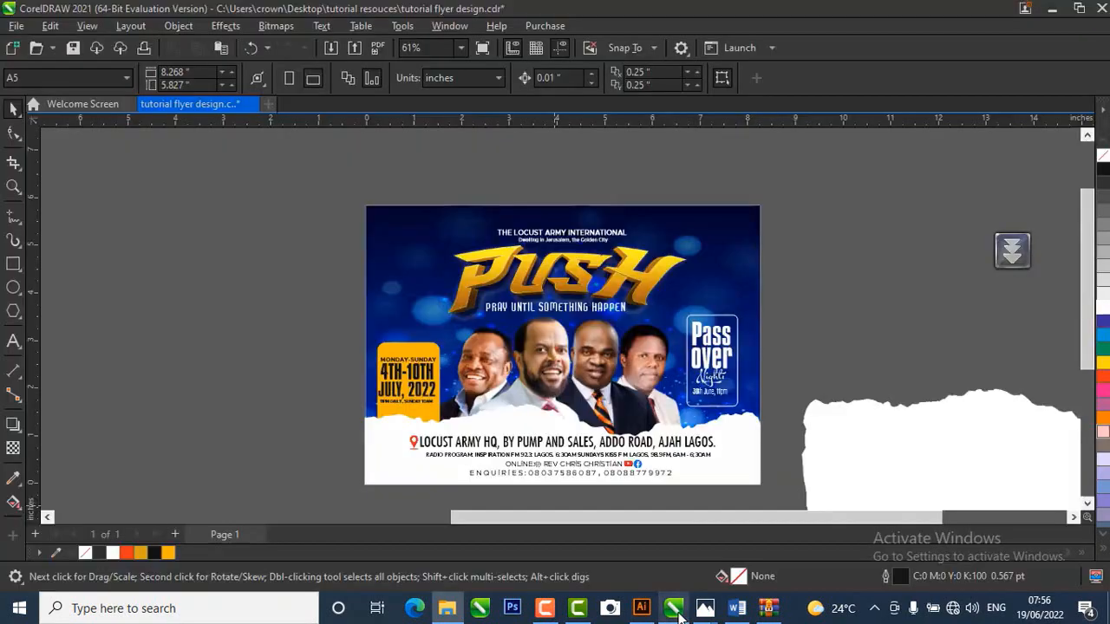
left_click(221, 47)
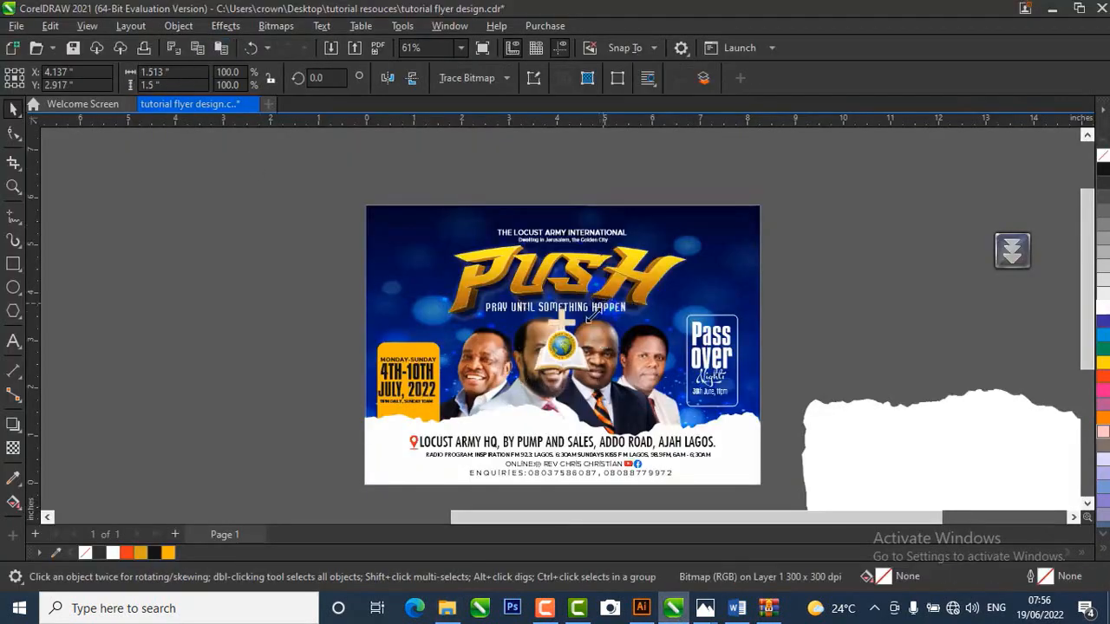
- Shrink the locust logo to about 0.49 inch wide and place it centrally above the THE LOCUST ARMY INTERNATIONAL header line
left_click_drag(593, 314, 554, 216)
scroll(554, 216, "up", 1)
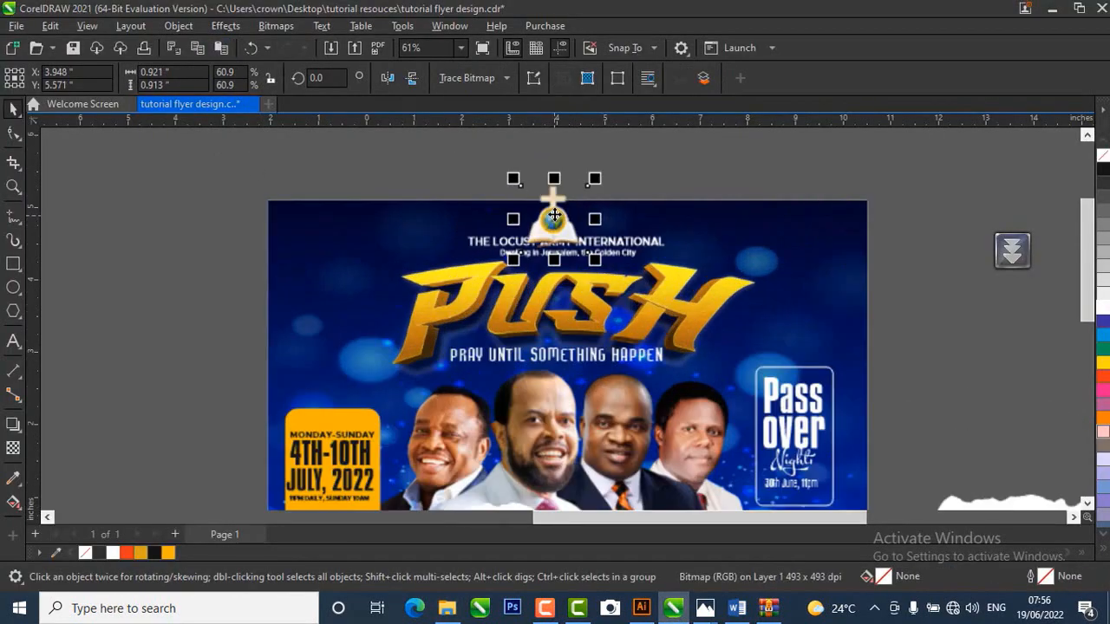
scroll(554, 216, "up", 3)
left_click_drag(615, 157, 558, 217)
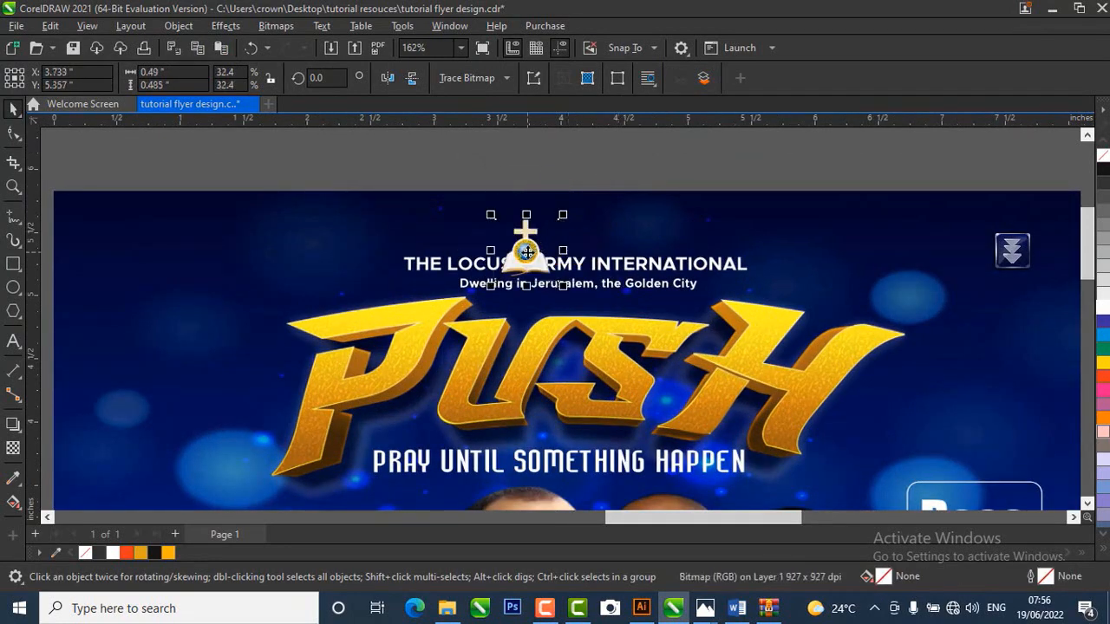
left_click_drag(521, 250, 584, 222)
left_click_drag(253, 146, 704, 292)
left_click_drag(593, 237, 573, 246)
- Align the logo and two header lines on a common vertical centre, scale them to about 2.13 inches wide and recentre them above PUSH
left_click_drag(302, 137, 803, 322)
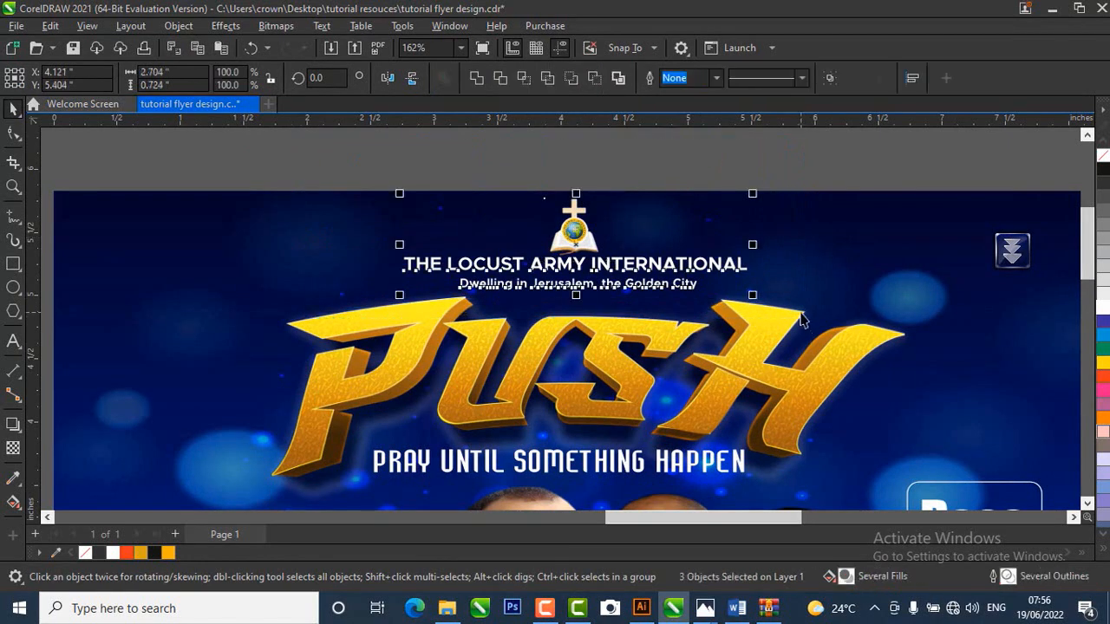
key("c")
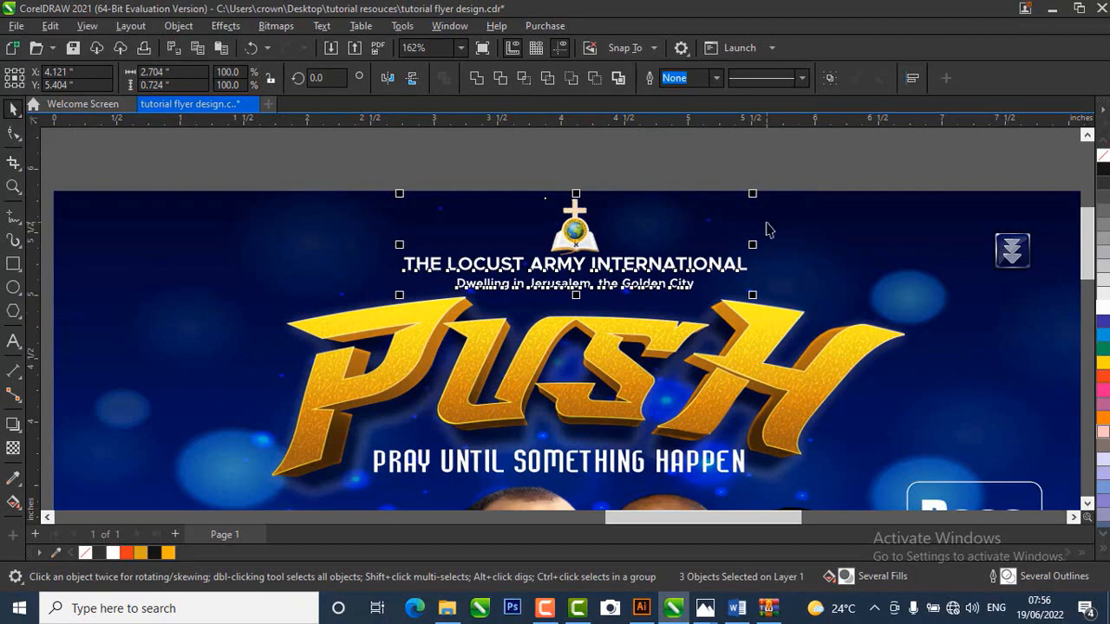
left_click_drag(752, 193, 692, 217)
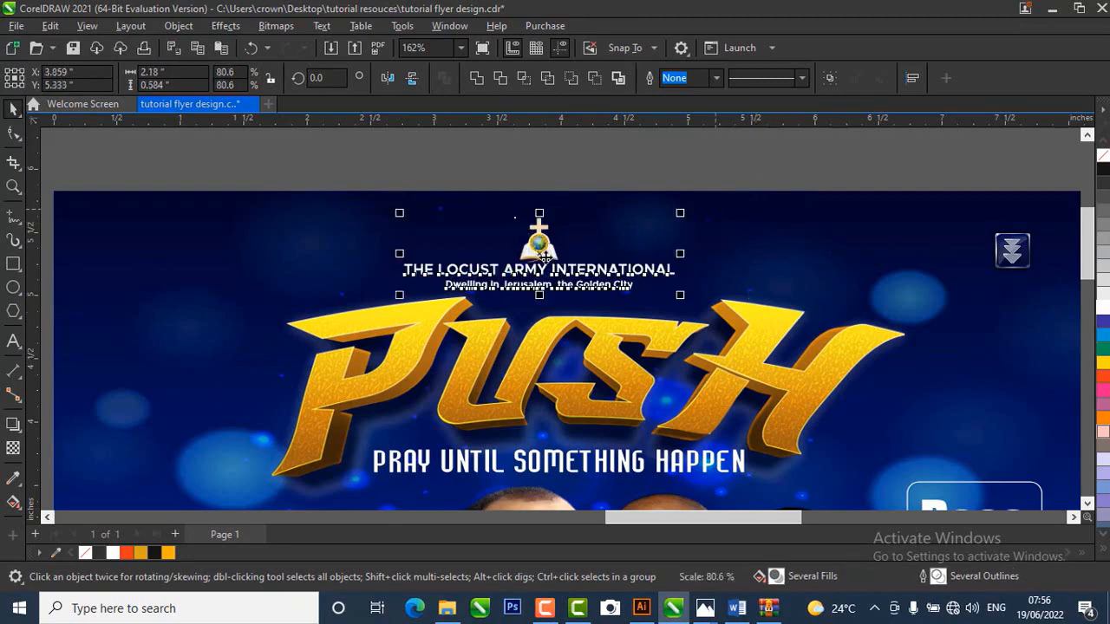
left_click_drag(557, 265, 586, 270)
- Move the logo, header lines, PUSH title and tagline down together slightly to about X 4.08 and Y 4.27 inches
scroll(429, 243, "down", 1)
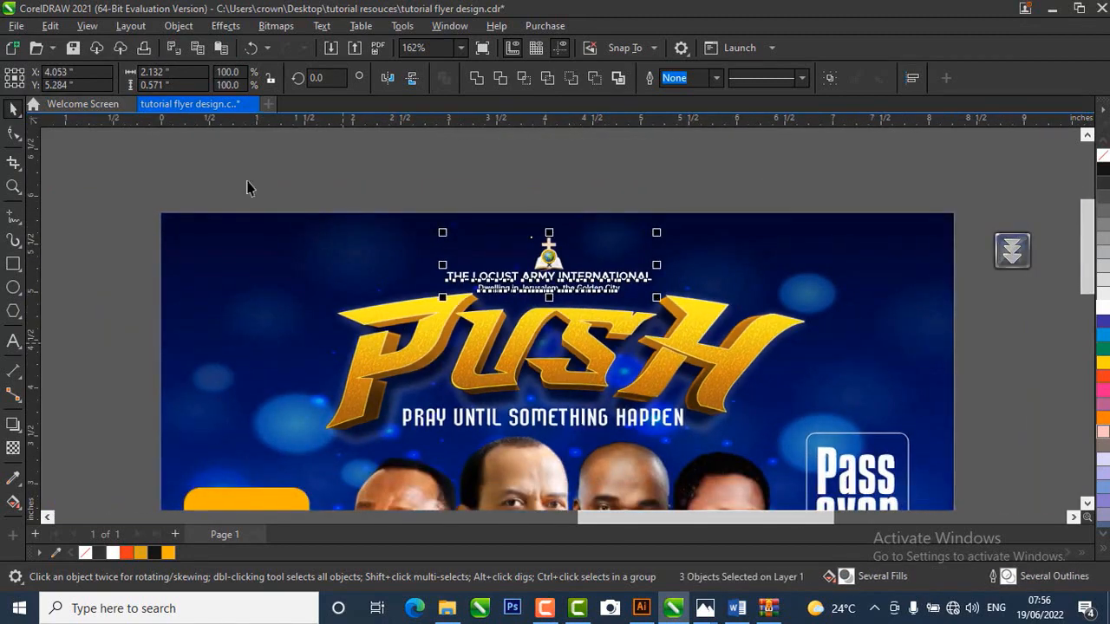
left_click_drag(224, 163, 717, 454)
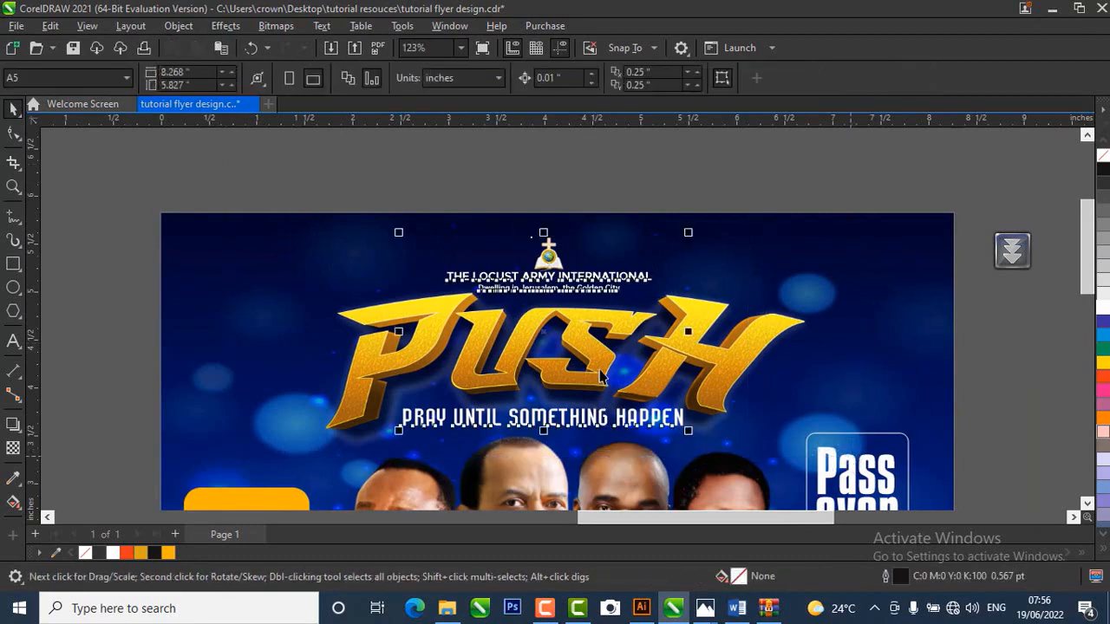
left_click_drag(146, 167, 870, 476)
left_click_drag(551, 358, 552, 362)
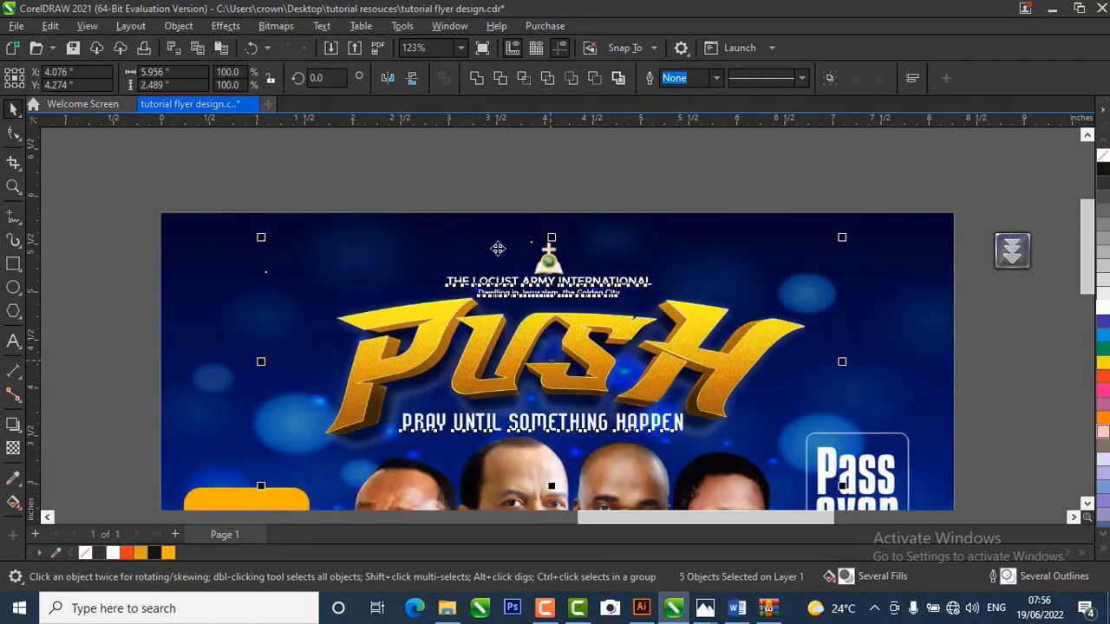
- Enlarge the logo to about 0.55 inch wide and position it above the header lines at about X 4.05 and Y 5.43 inches
left_click_drag(412, 174, 596, 293)
scroll(581, 253, "up", 2)
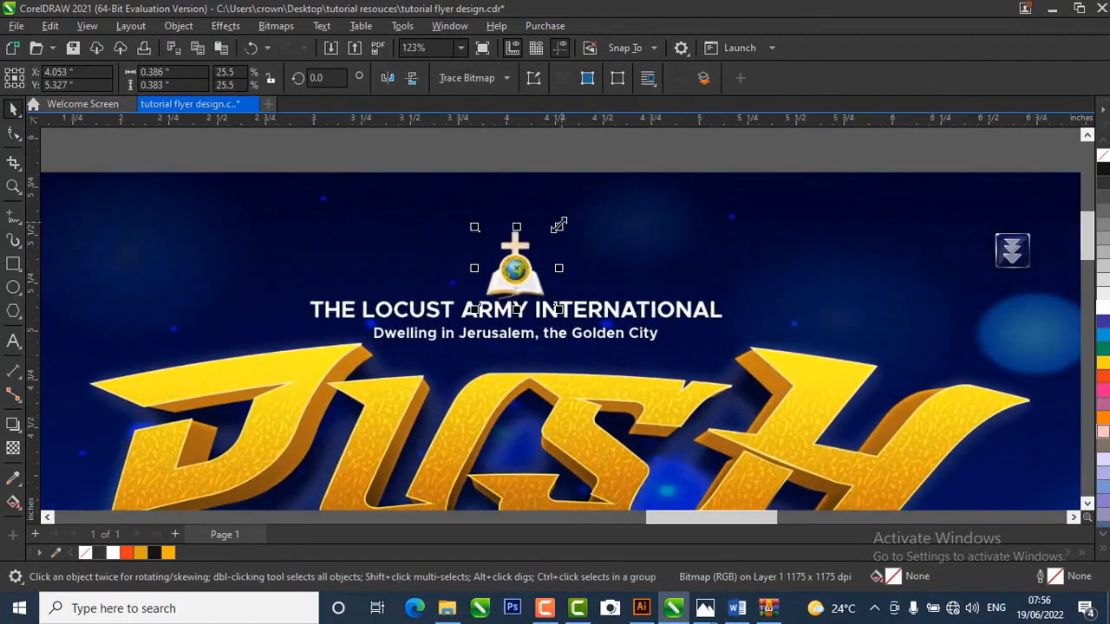
left_click_drag(575, 213, 515, 257)
scroll(409, 274, "down", 2)
scroll(409, 274, "down", 6)
scroll(324, 488, "up", 2)
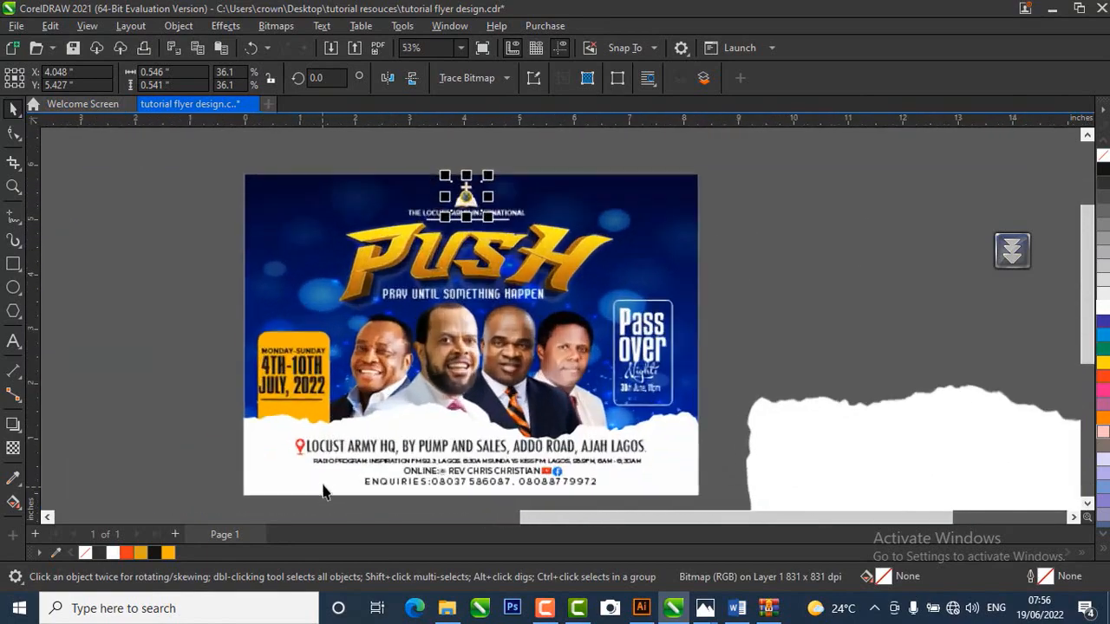
scroll(434, 383, "up", 1)
scroll(559, 325, "up", 2)
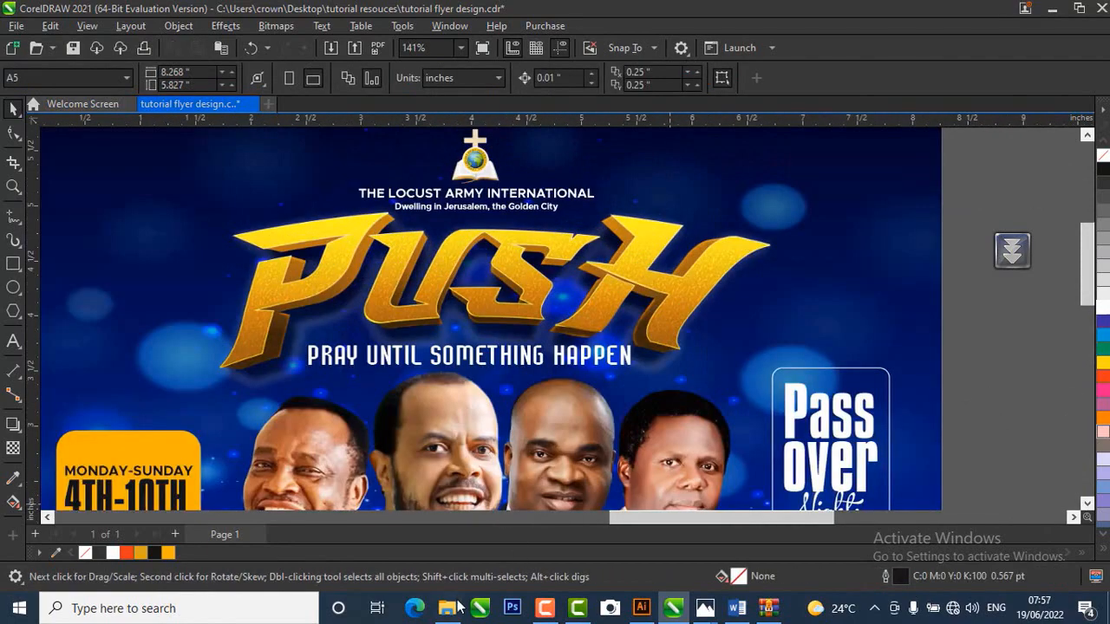
- Bring the light flare image from the tutorial resouces folder in File Explorer into the CorelDRAW flyer
left_click(448, 608)
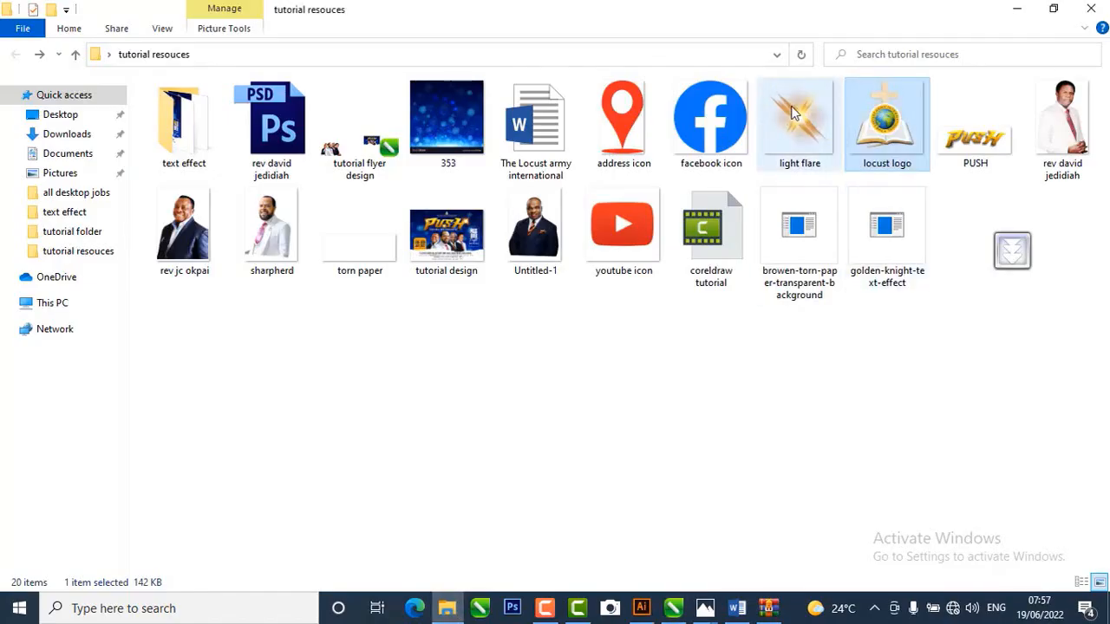
left_click(796, 118)
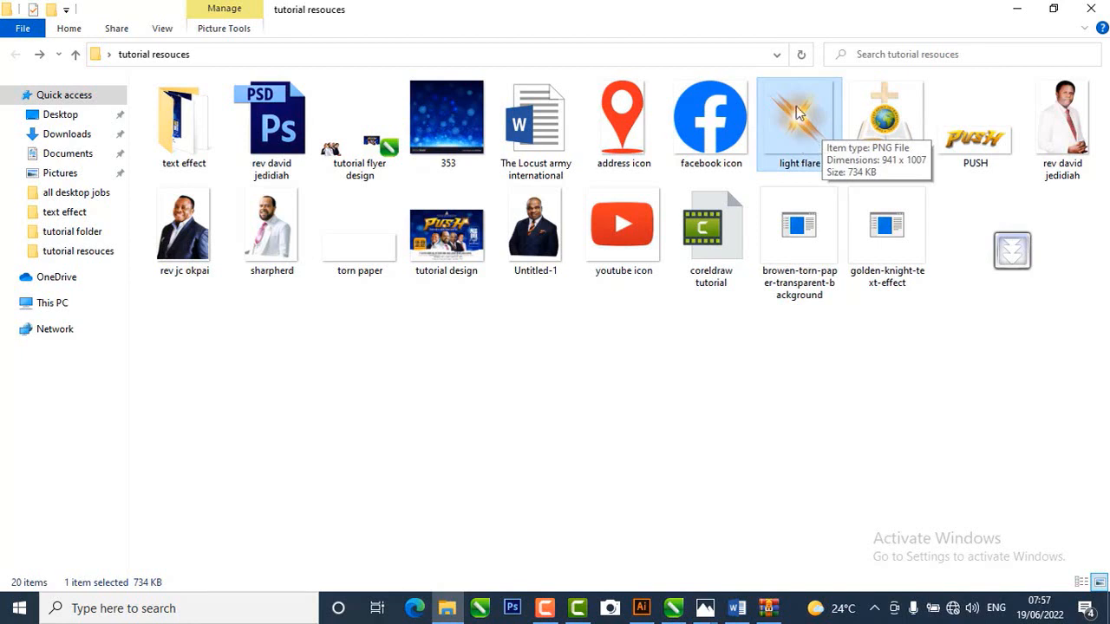
left_click_drag(797, 112, 777, 312)
scroll(785, 309, "down", 3)
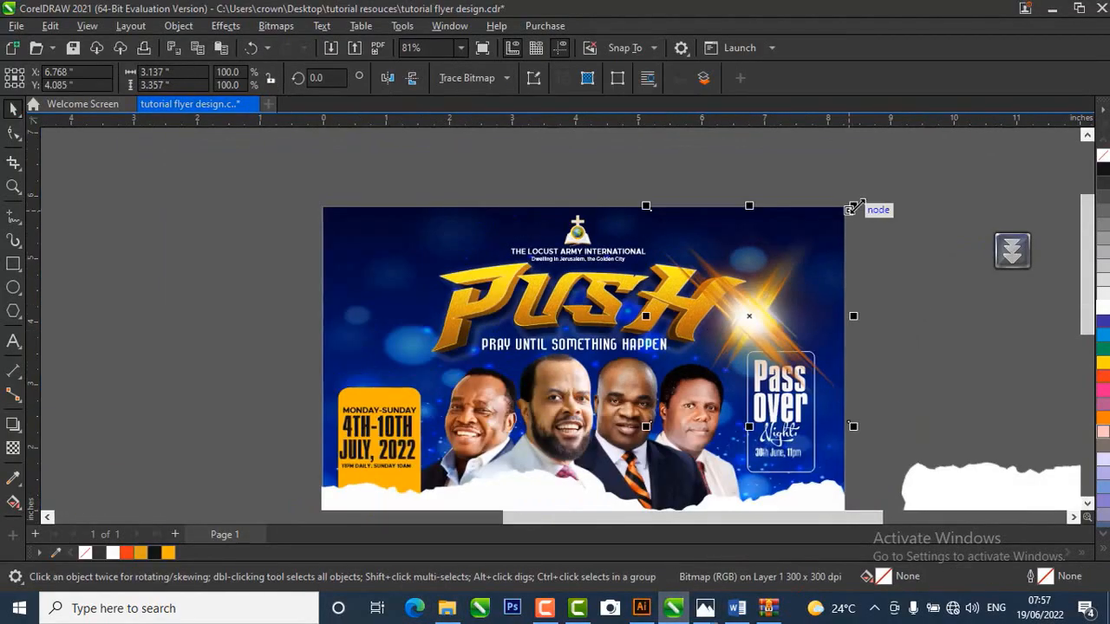
- Shrink the flare to about 1.63 inches wide on the H's upper-right tip and add a copy about 1.45 inches wide on the P's upper-left tip
left_click_drag(853, 207, 754, 311)
left_click_drag(708, 373, 742, 294)
left_click_drag(743, 289, 738, 282)
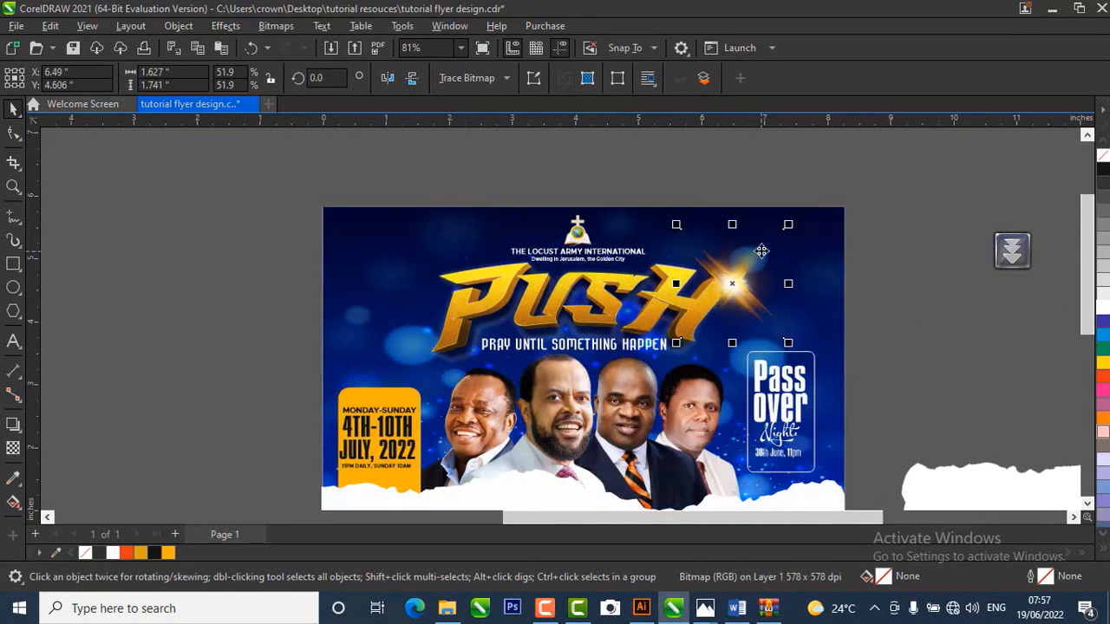
left_click_drag(742, 287, 467, 287)
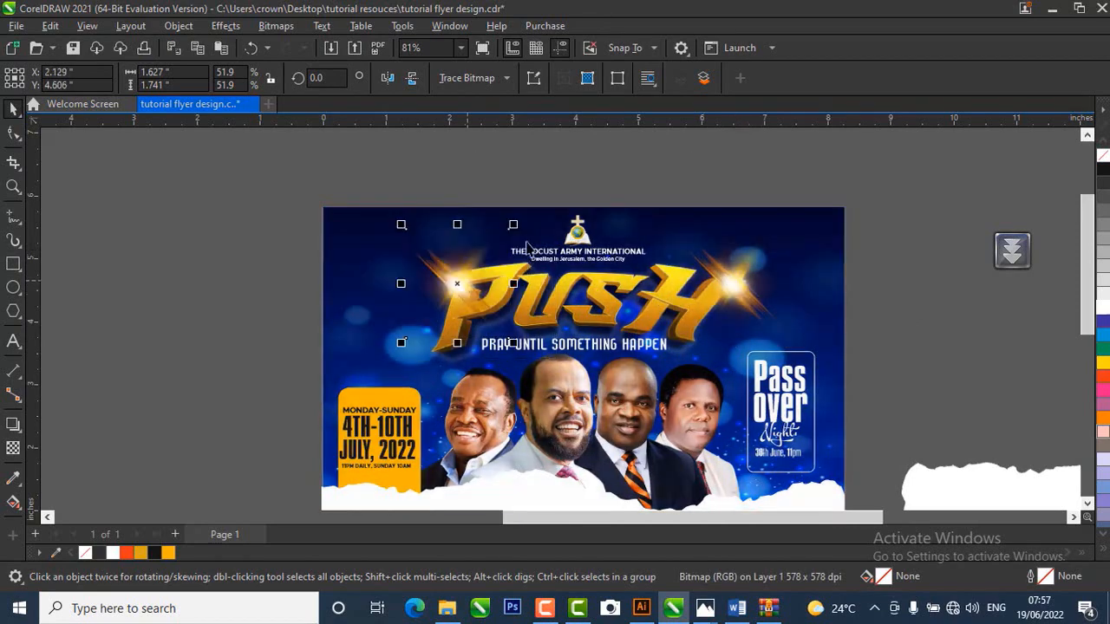
left_click_drag(513, 225, 501, 237)
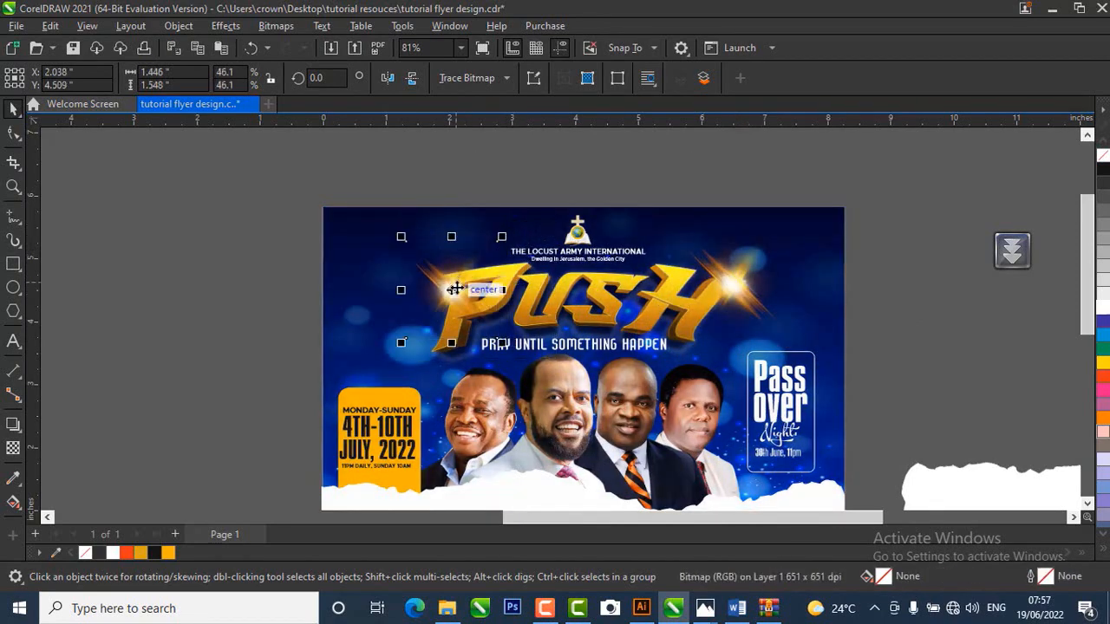
- Duplicate the P's flare toward the title's middle, shrink the copy and place it on the lower-left edge of the S
left_click_drag(451, 291, 608, 332)
right_click(607, 333)
scroll(600, 331, "up", 1)
scroll(600, 331, "up", 1)
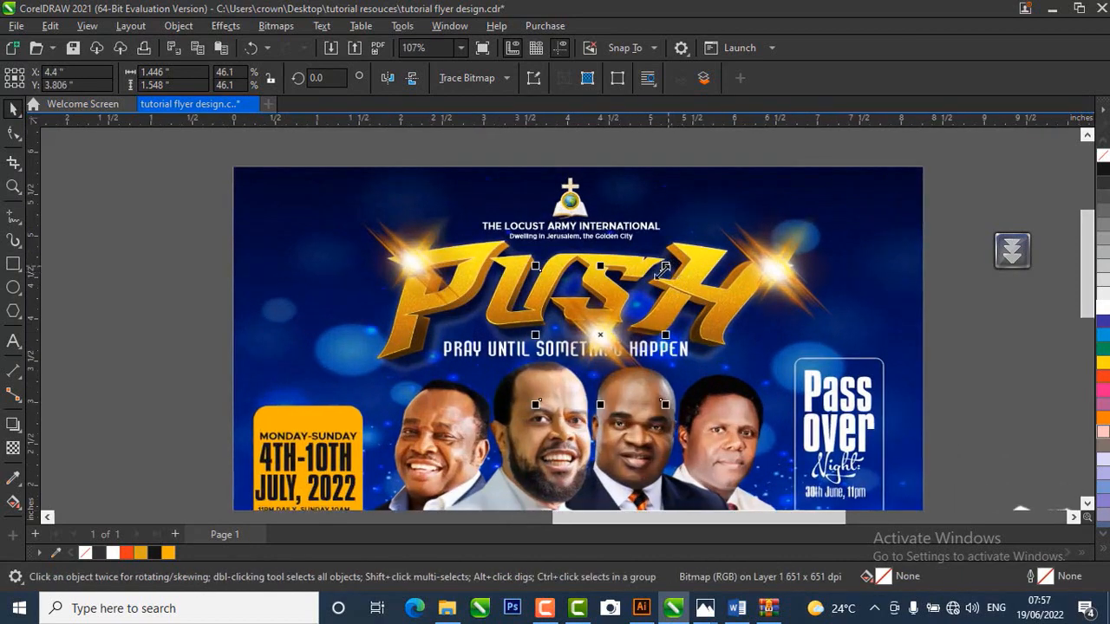
left_click_drag(663, 269, 637, 296)
left_click_drag(587, 349, 574, 312)
left_click(968, 349)
scroll(520, 264, "down", 3)
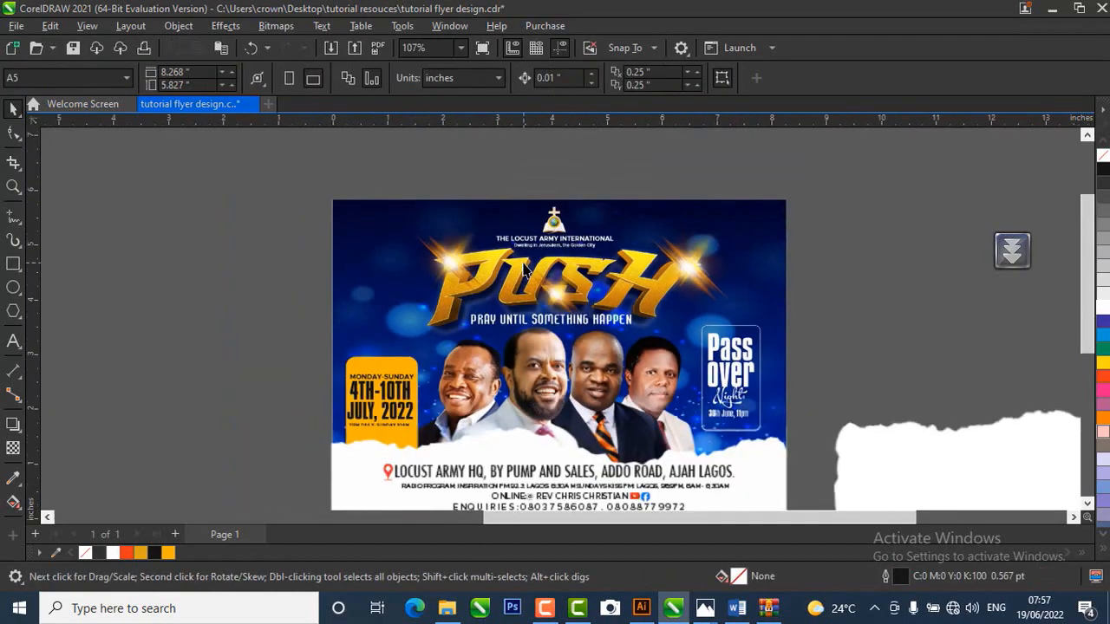
- Recolour the header line "Dwelling in Jerusalem, the Golden City" golden yellow, R242 G183 B8
scroll(411, 247, "up", 2)
scroll(419, 234, "up", 3)
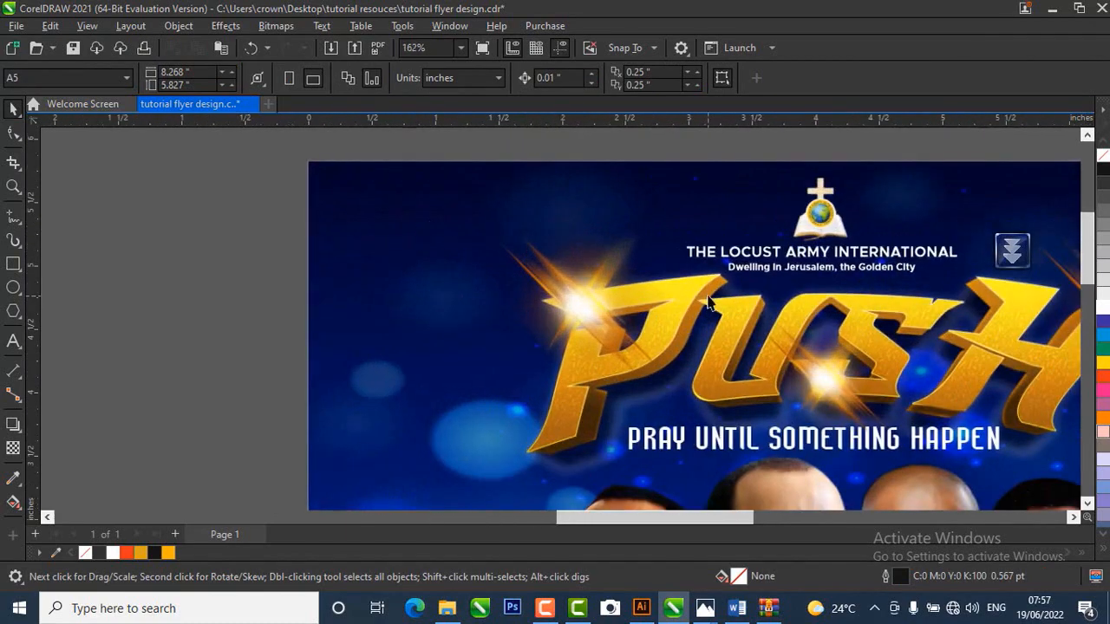
left_click(774, 268)
left_click(872, 269)
left_click(872, 268)
scroll(494, 234, "down", 2)
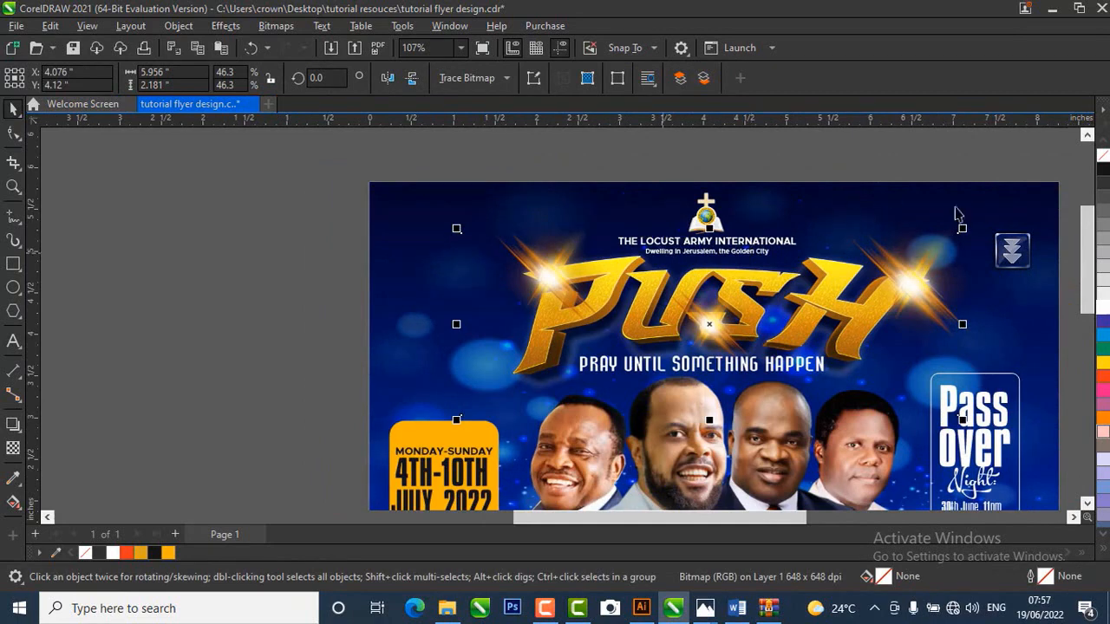
scroll(401, 247, "down", 1)
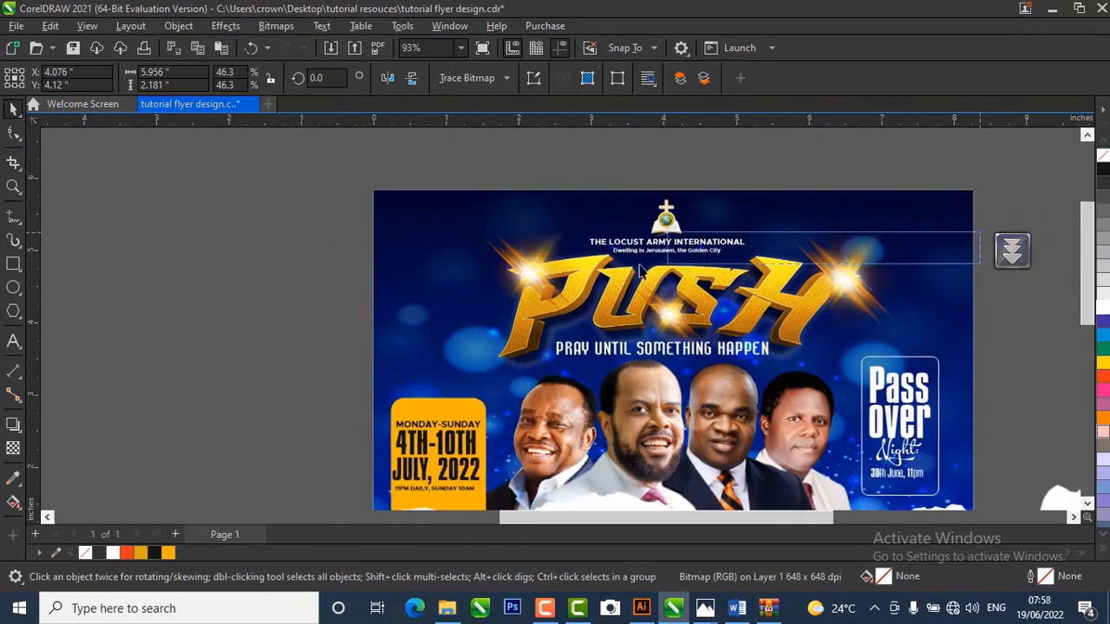
left_click(608, 269)
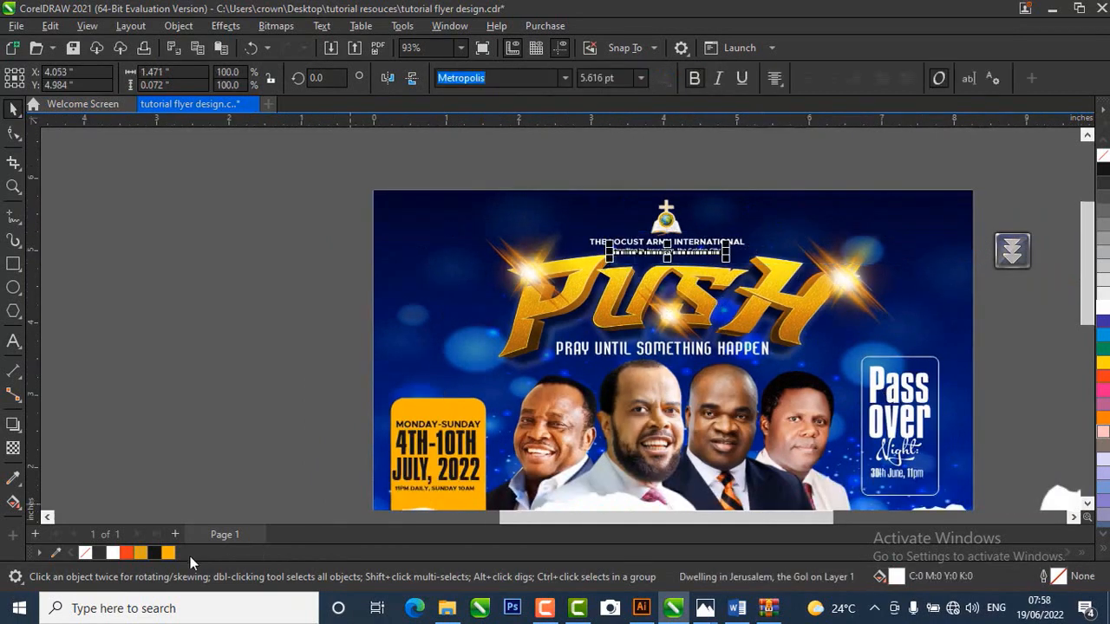
left_click(302, 307)
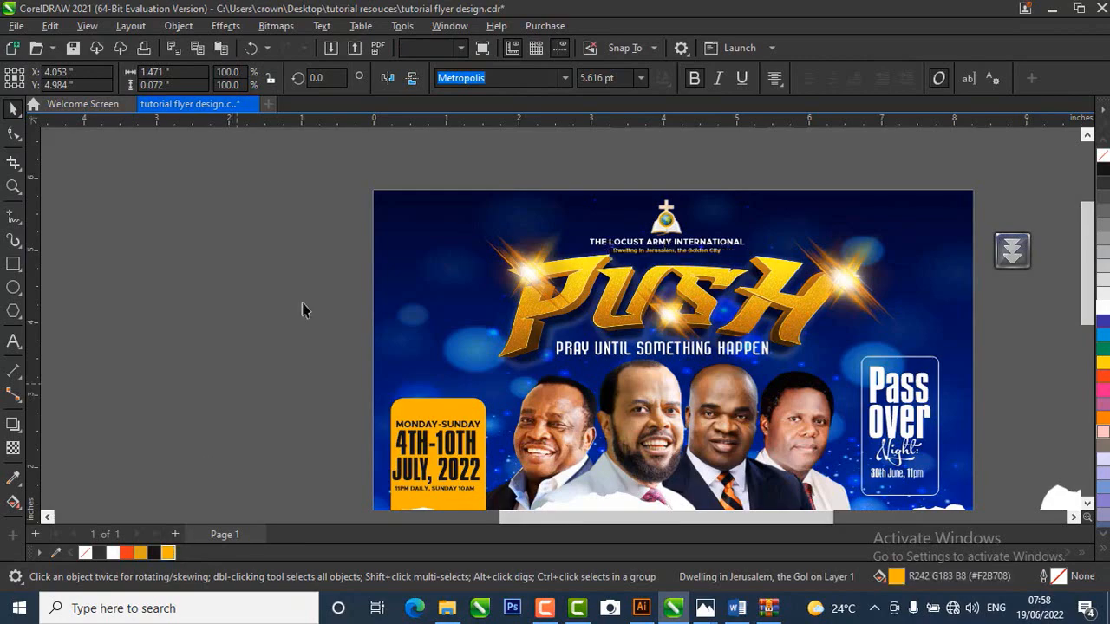
scroll(347, 213, "down", 3)
scroll(511, 401, "up", 2)
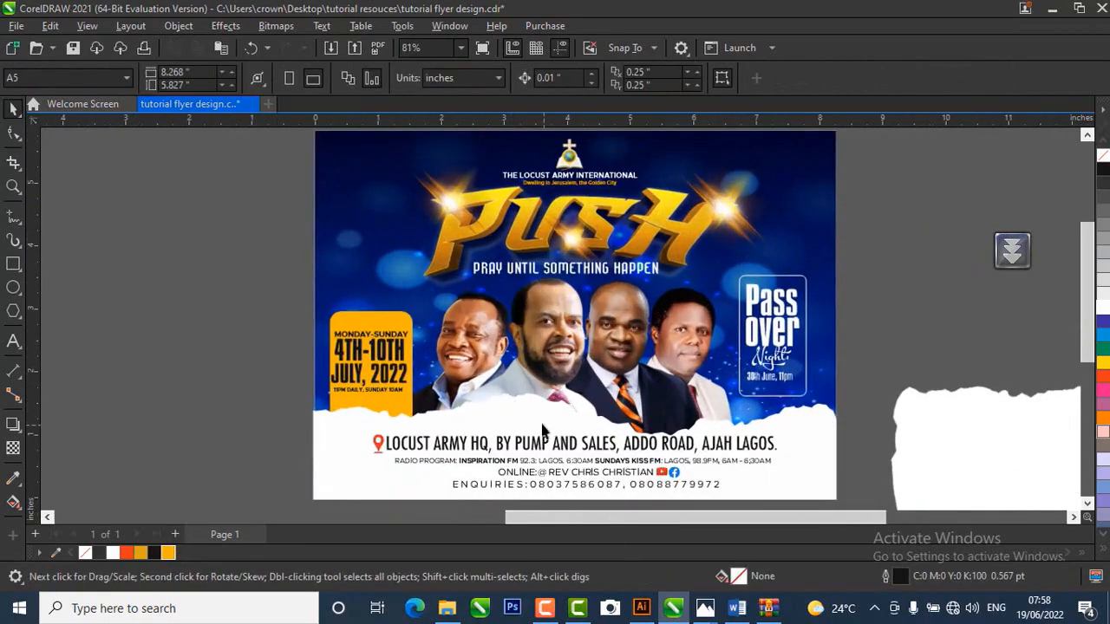
scroll(544, 430, "up", 2)
scroll(544, 430, "down", 2)
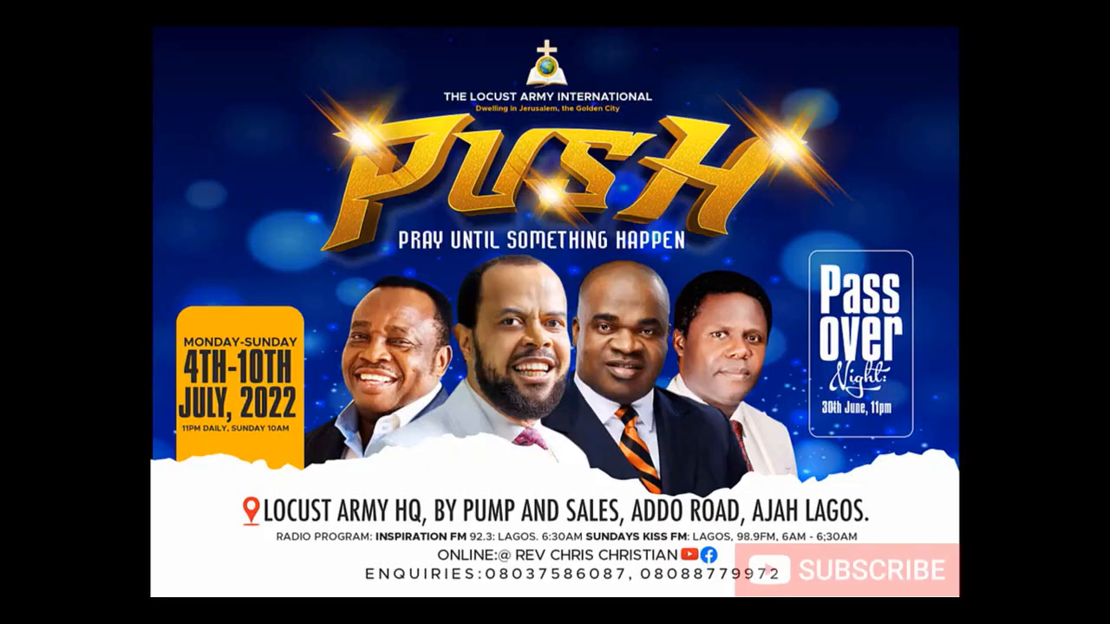